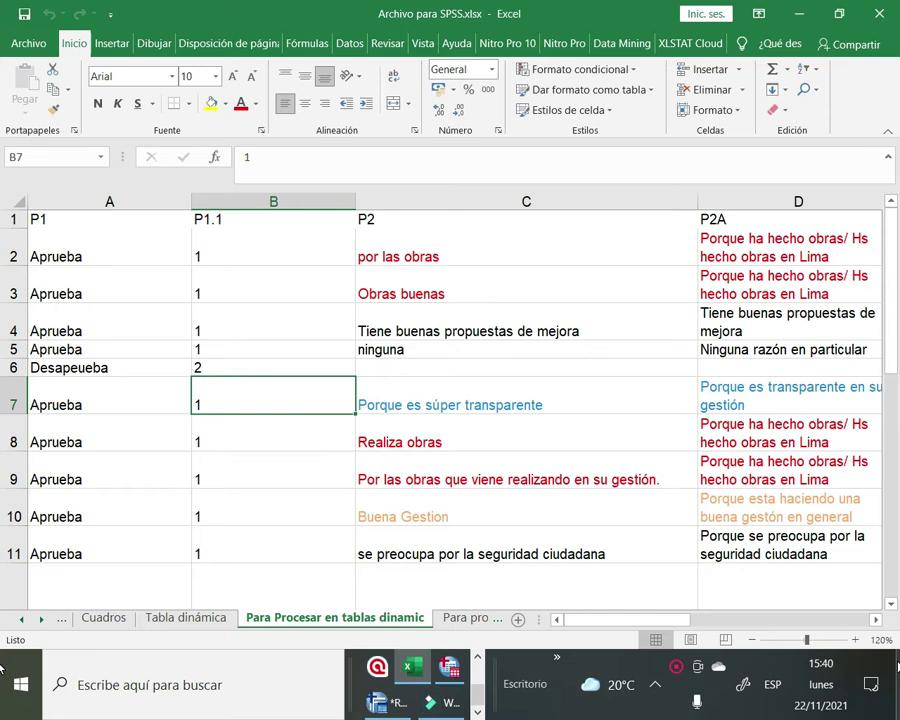
Examine the header row of the survey sheet from P1 across to P3A
key(Left)
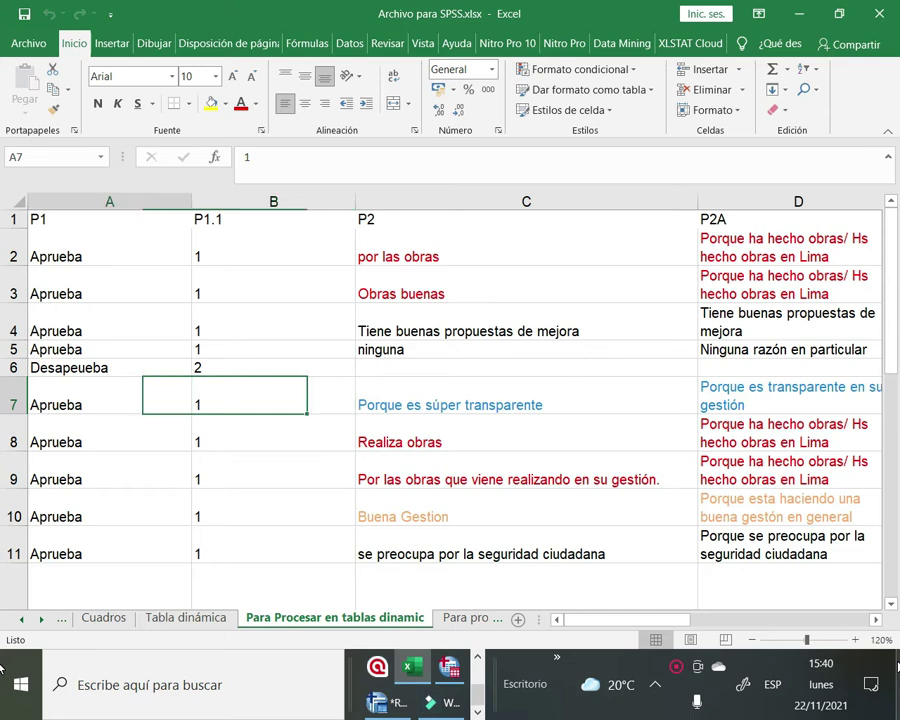
key(Up)
key(Up)
key(Up)
key(Up)
key(Up)
key(Up)
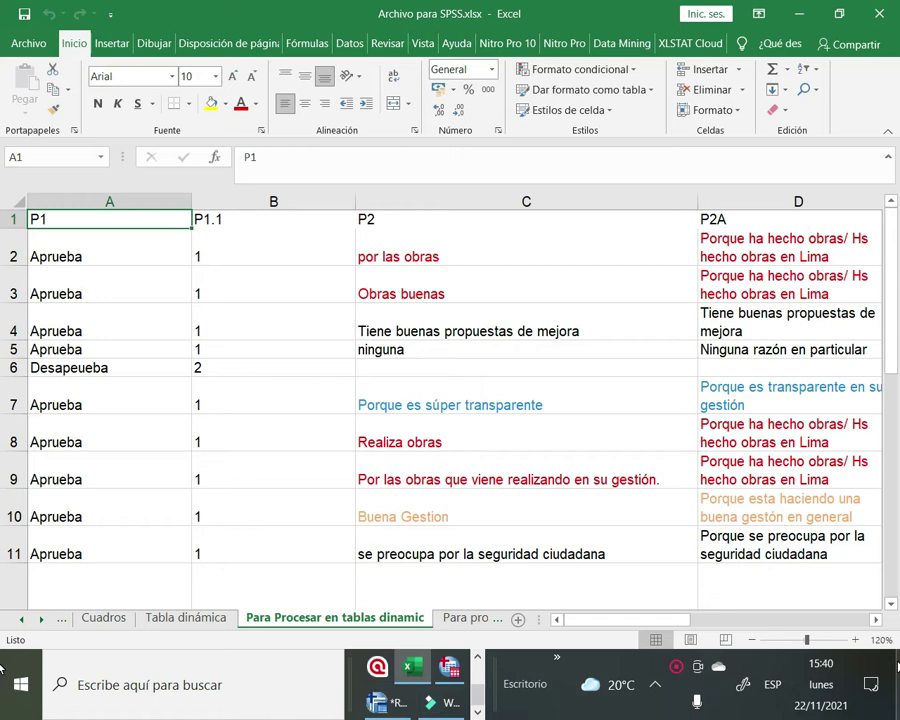
key(Right)
key(Right)
key(Right)
key(Left)
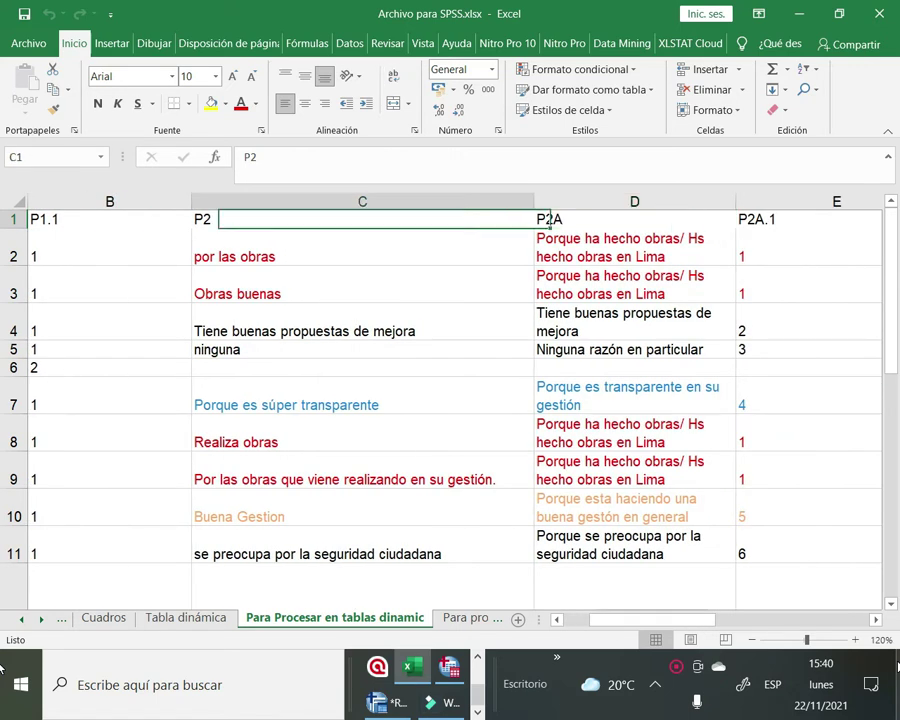
key(Right)
key(Right)
key(Right)
key(Right)
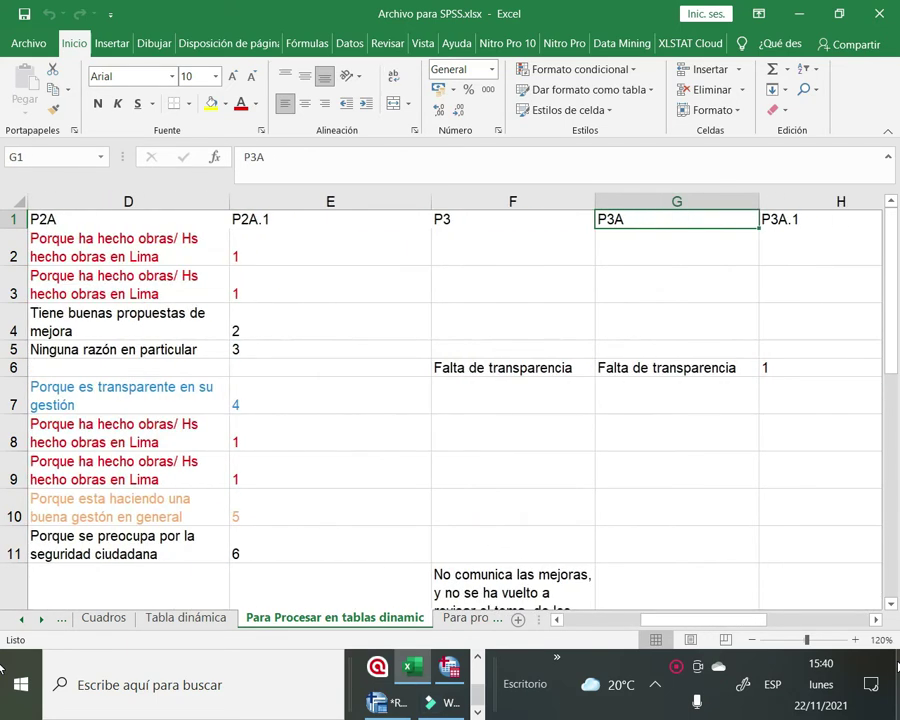
key(Left)
key(Left)
key(Right)
Examine the P3 disapproval reasons and their grouped answers in the P3A column
key(Down)
key(Down)
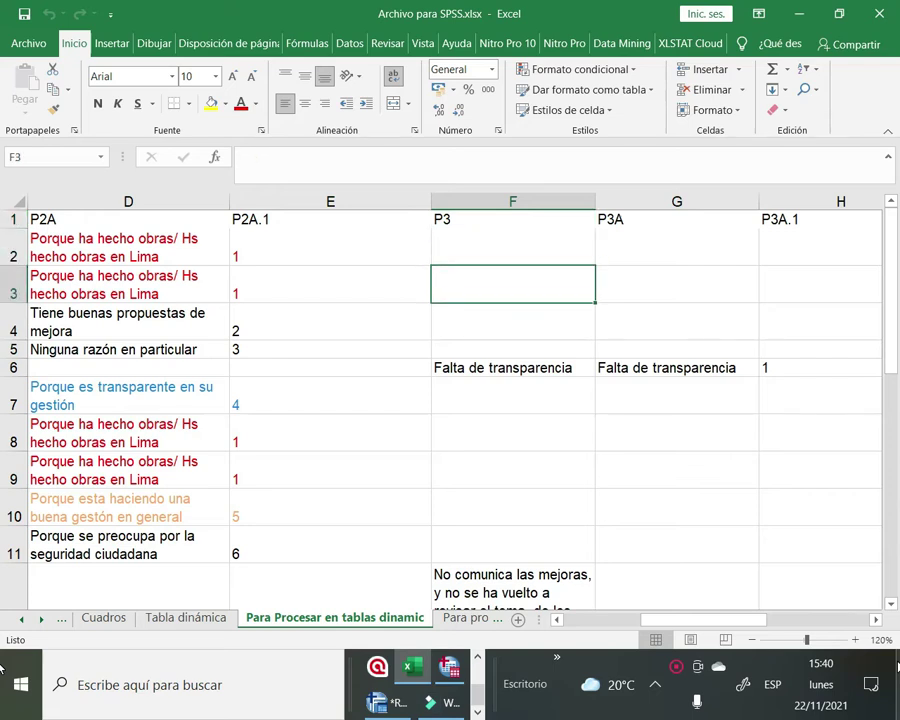
key(Down)
key(Down)
key(Down)
key(Right)
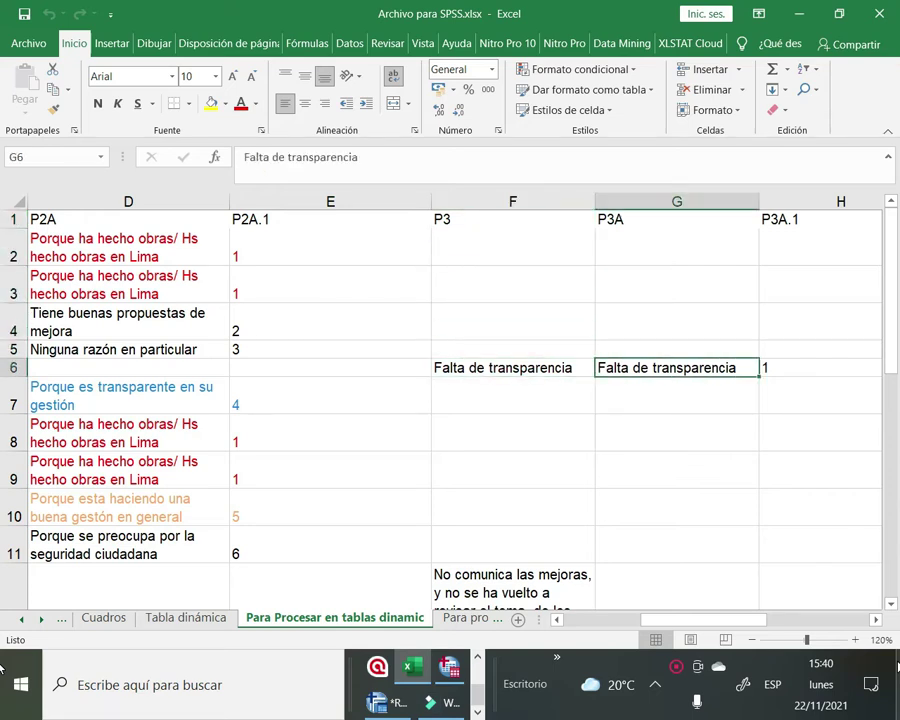
key(Down)
key(Down)
key(Down)
key(Down)
key(Down)
key(Down)
key(Down)
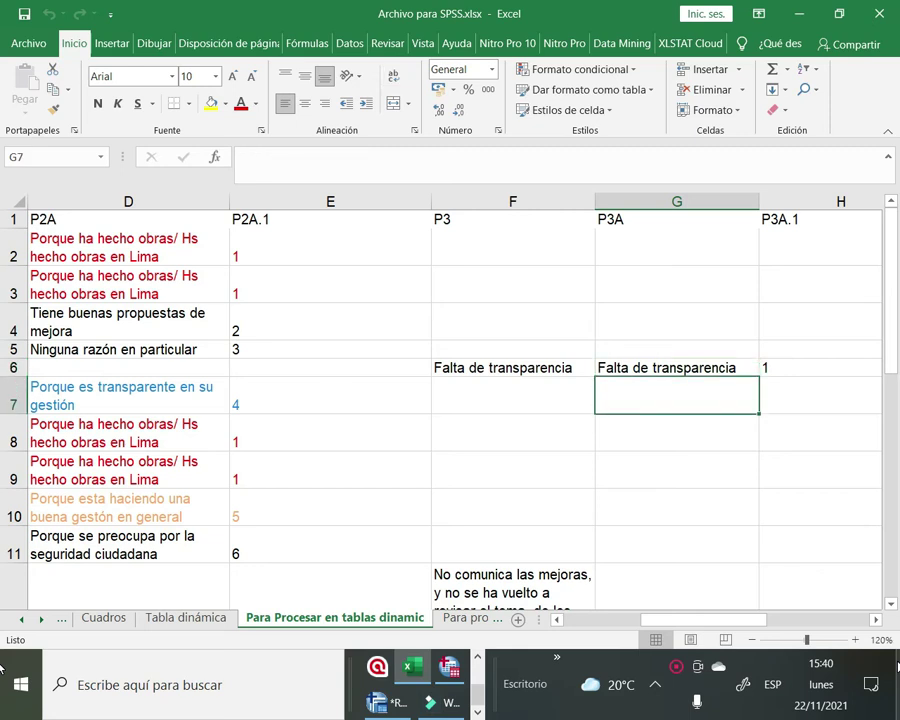
key(Up)
key(Up)
key(Up)
key(Up)
key(Up)
key(Up)
key(Up)
key(Up)
key(Up)
key(Up)
key(Up)
key(Up)
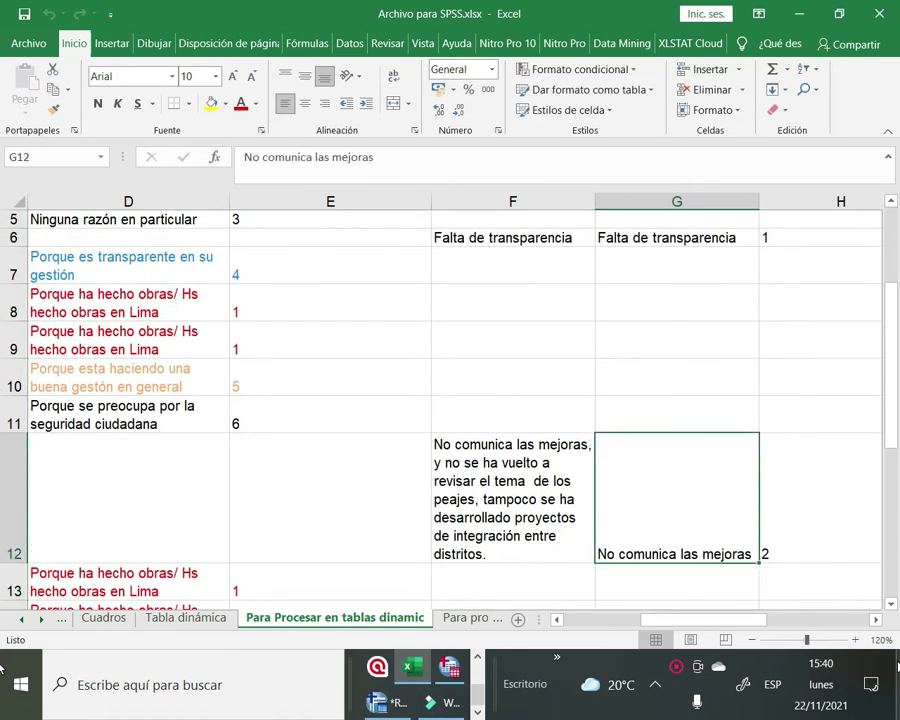
Compare the P1 answers with their numeric codes in P1.1 over the first rows, starting from the headers
key(Left)
key(Left)
key(Left)
key(Left)
key(Left)
key(Left)
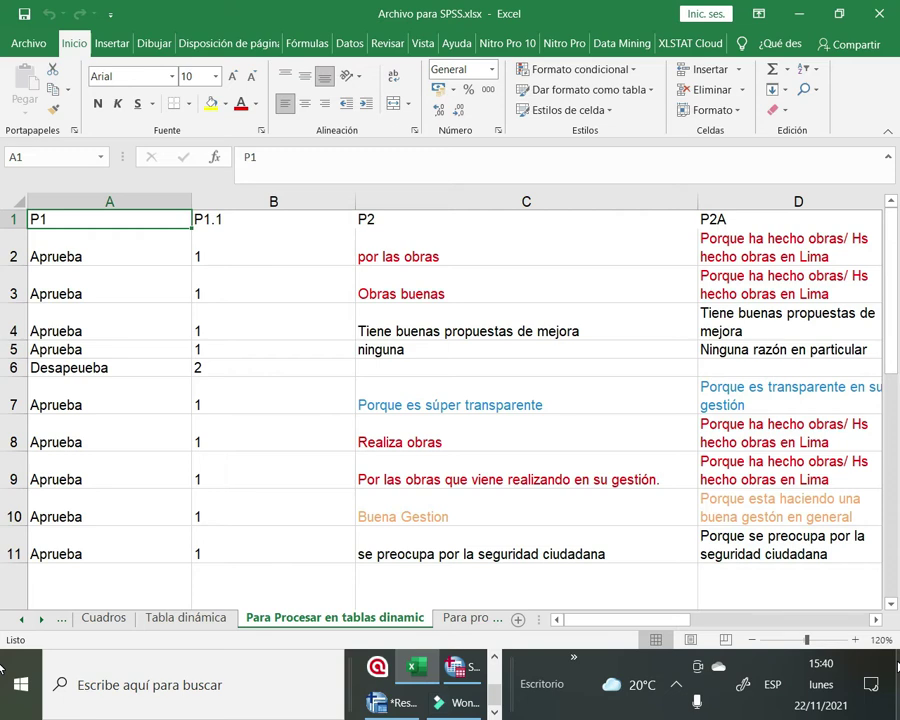
key(Right)
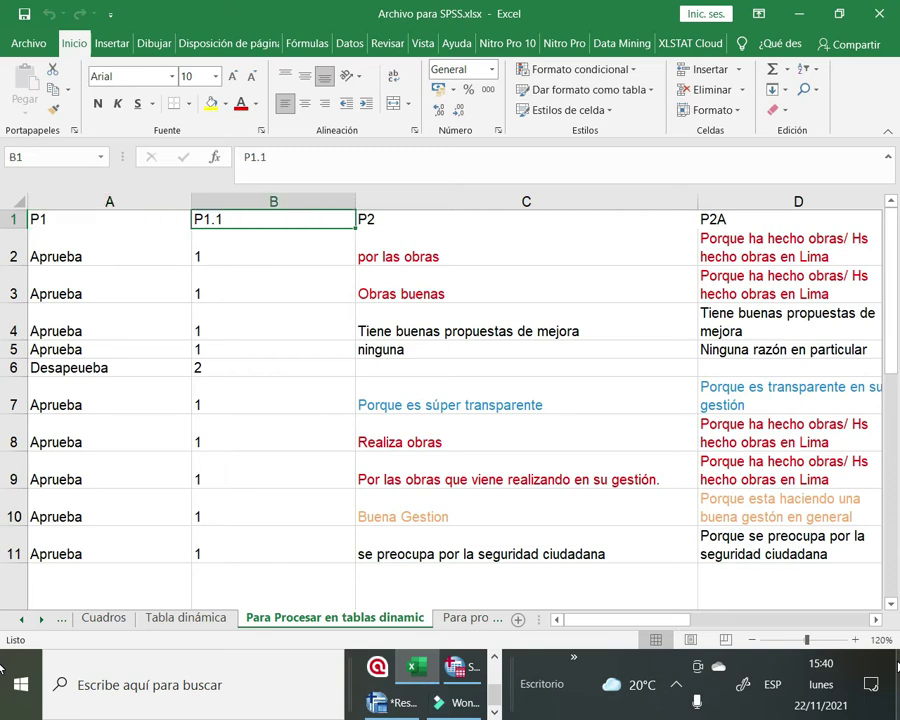
key(Left)
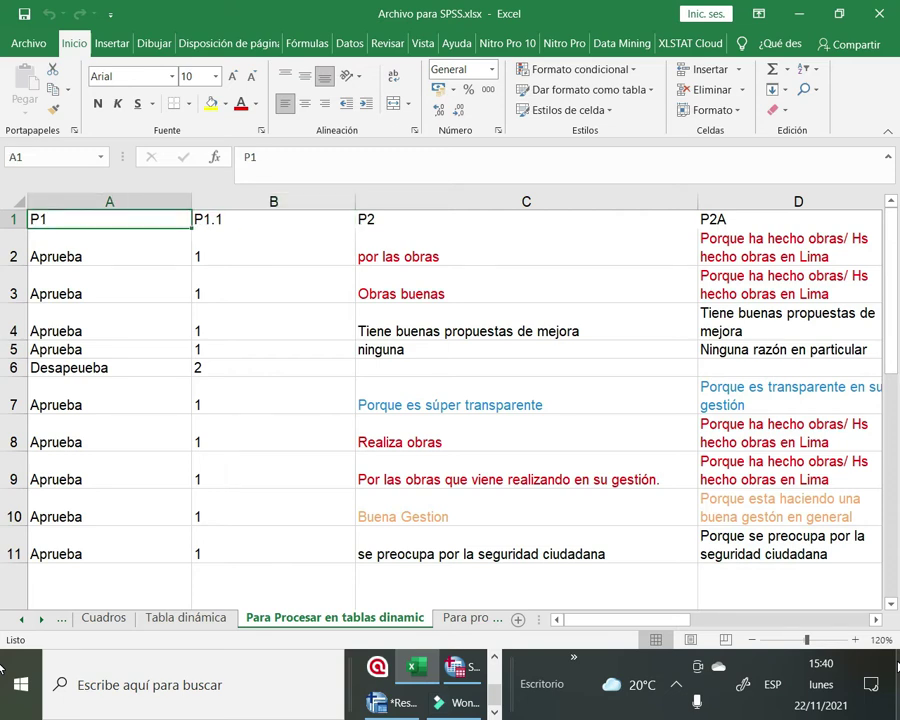
key(Right)
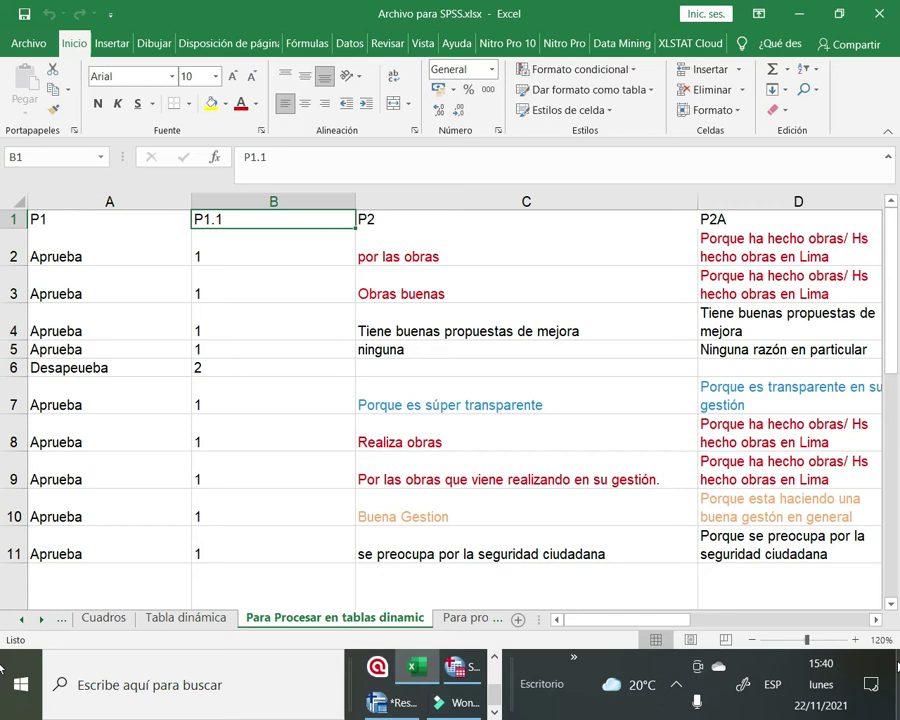
key(Down)
key(Down)
key(Left)
key(Up)
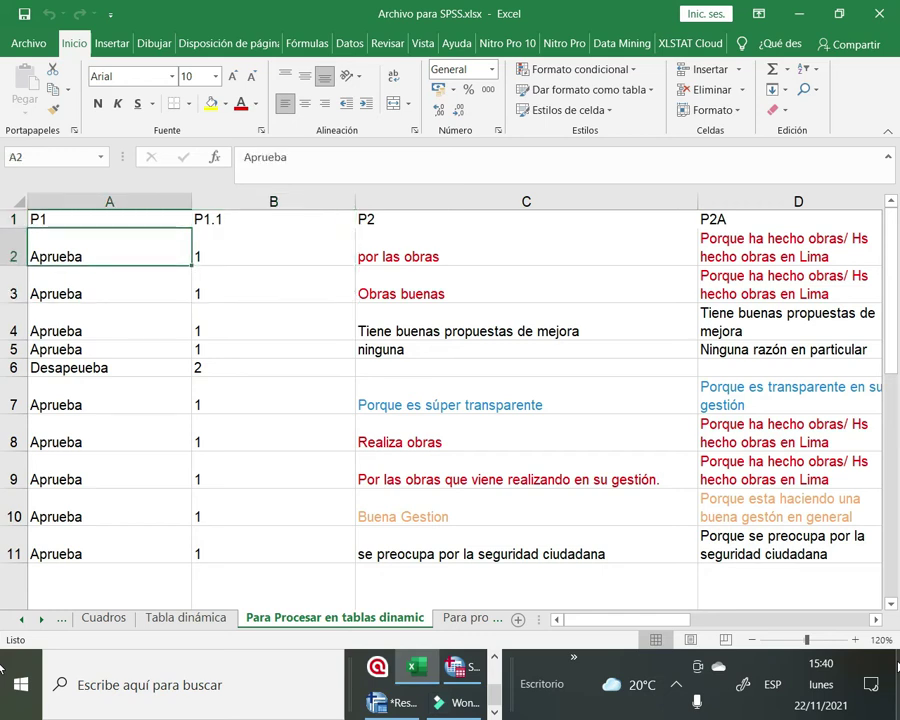
key(Right)
key(Down)
key(Left)
key(Down)
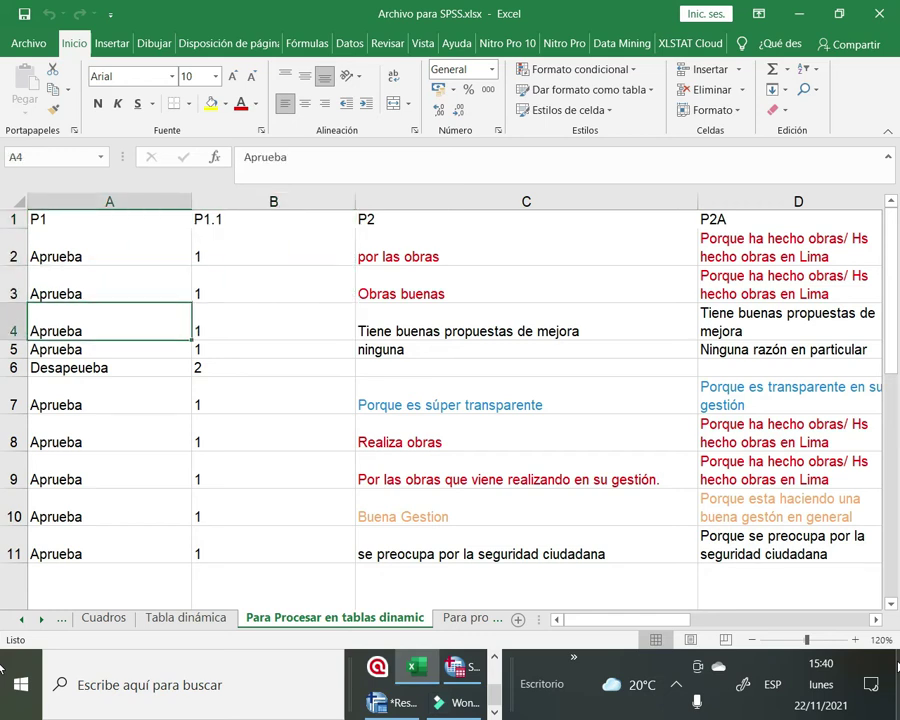
key(Down)
key(Down)
key(Right)
key(Left)
key(Down)
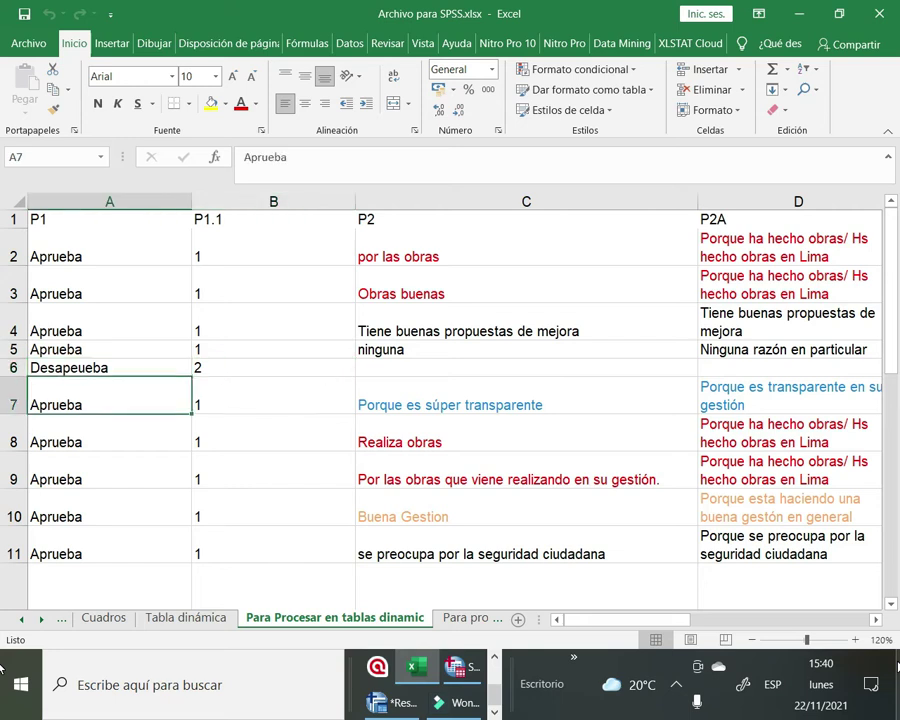
Find the "No opina" answers further down the P1 column and check their codes in P1.1
key(Down)
key(Down)
key(Down)
key(Down)
key(Down)
key(Down)
key(Down)
key(Down)
key(Down)
key(Down)
key(Down)
key(Down)
key(Up)
key(Up)
key(Down)
key(Up)
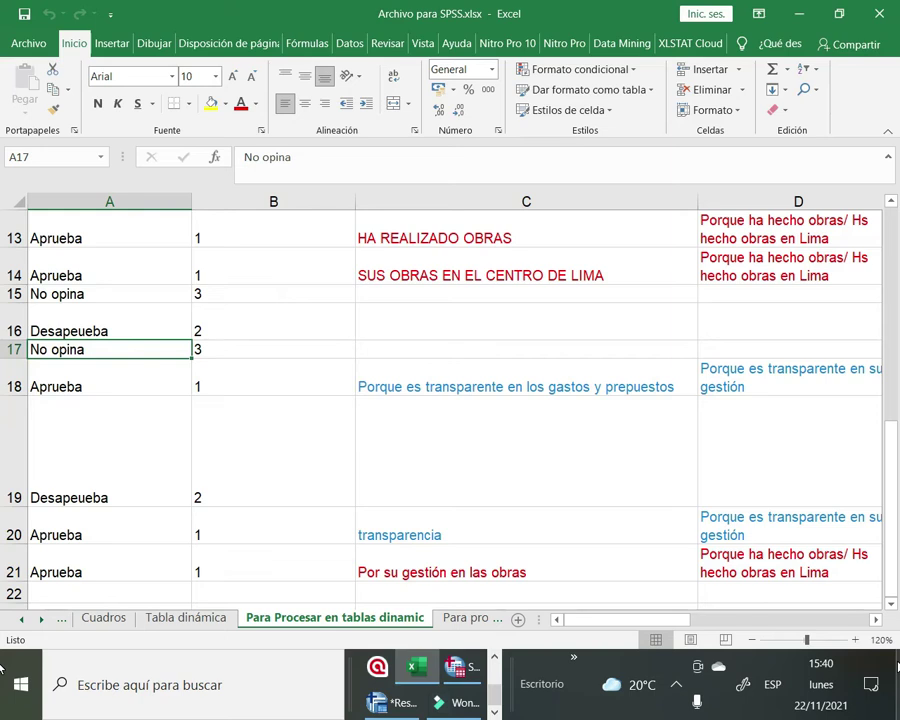
key(Right)
key(Up)
key(Up)
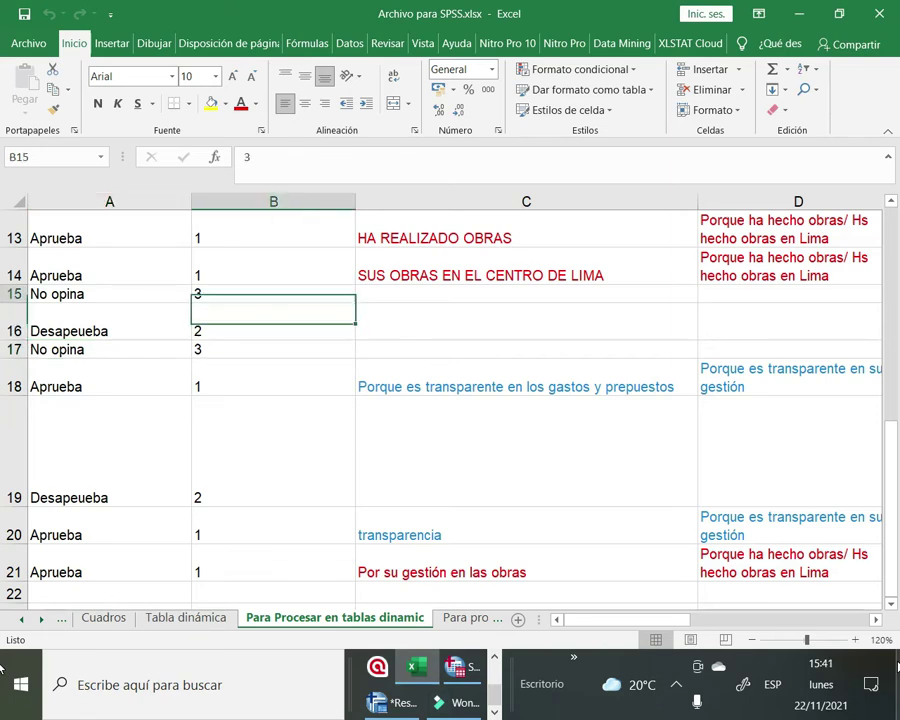
key(ctrl+Up)
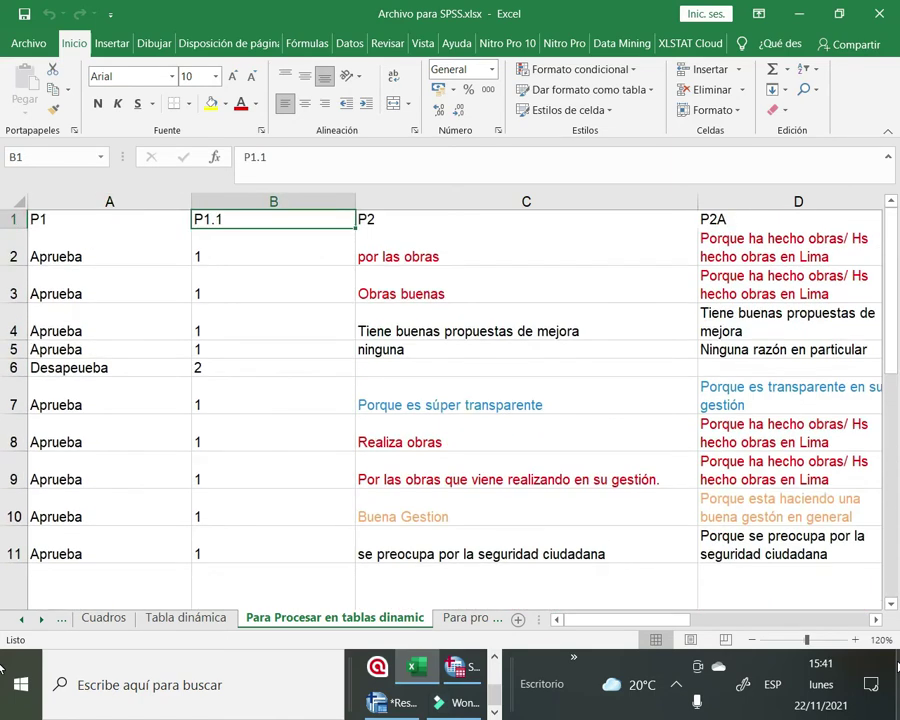
Review the numeric codes down the P1.1 column and return to its header
key(Down)
key(Down)
key(Down)
key(Down)
key(Down)
key(Down)
key(Down)
key(Down)
key(Down)
key(Down)
key(Down)
key(Down)
key(Down)
key(Down)
key(Down)
key(Down)
key(Down)
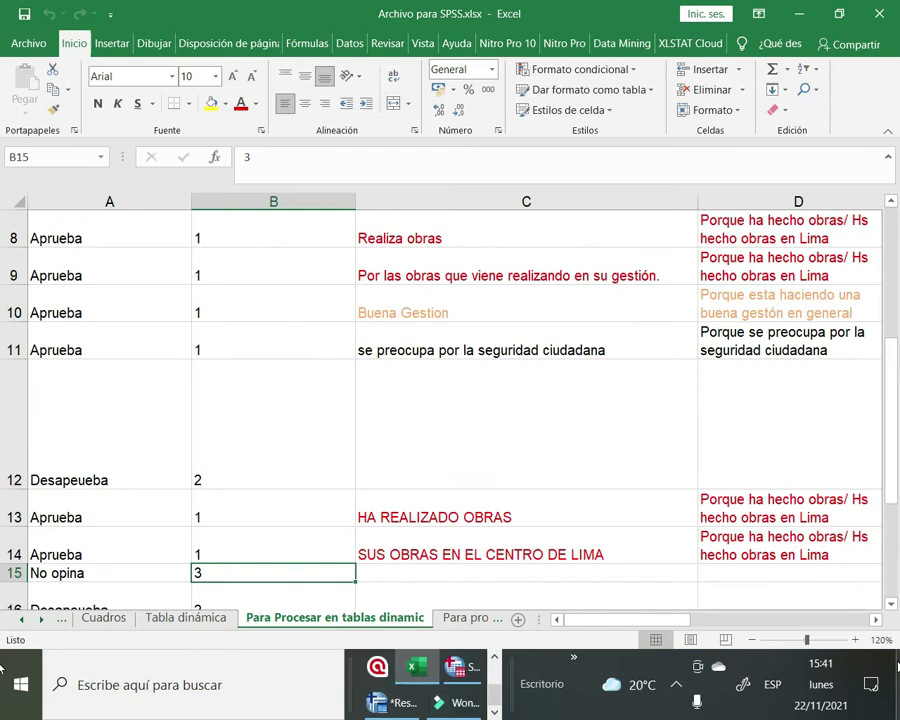
key(Down)
key(Up)
key(Up)
key(Up)
key(Up)
key(Up)
key(Up)
key(Up)
key(Up)
key(Up)
key(Up)
key(Up)
key(Up)
key(Up)
key(Up)
key(Up)
key(Up)
key(Up)
key(Up)
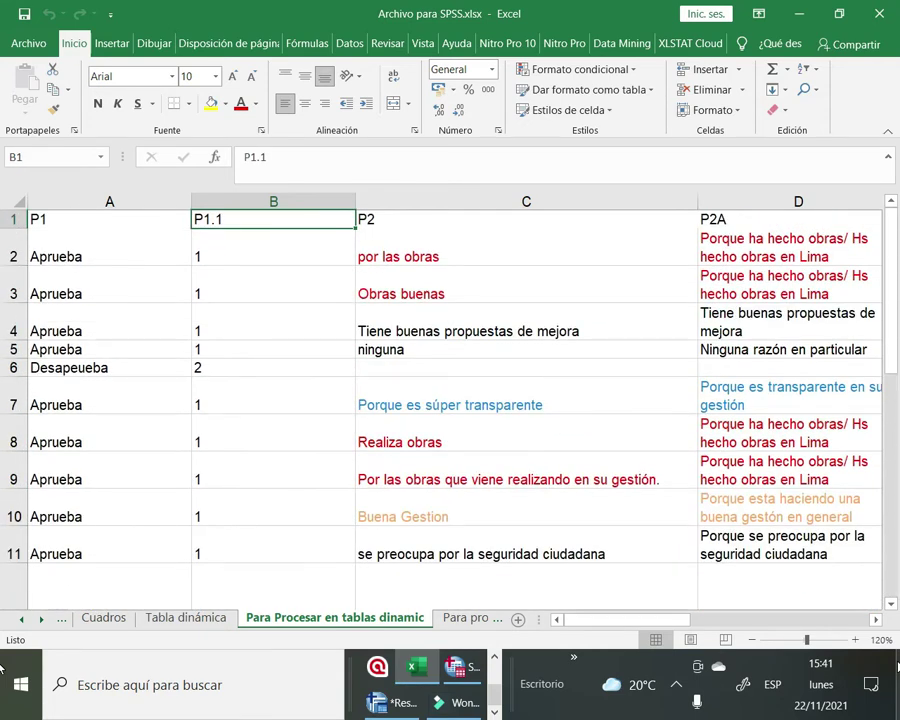
Compare the P2 open answers with the P2A categories and the P2A.1 codes in the first data row
key(Right)
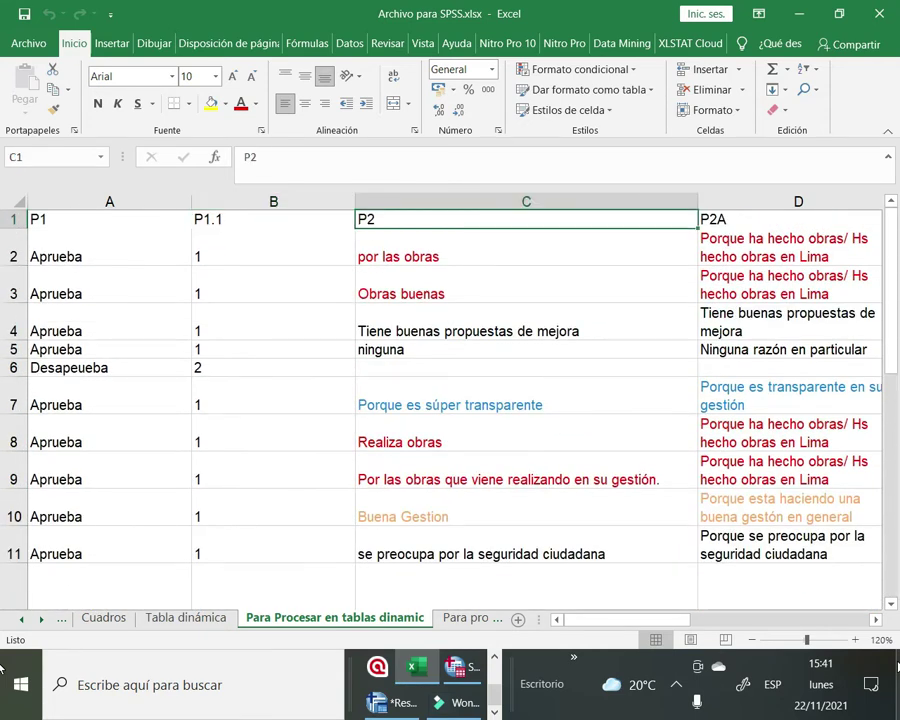
key(Right)
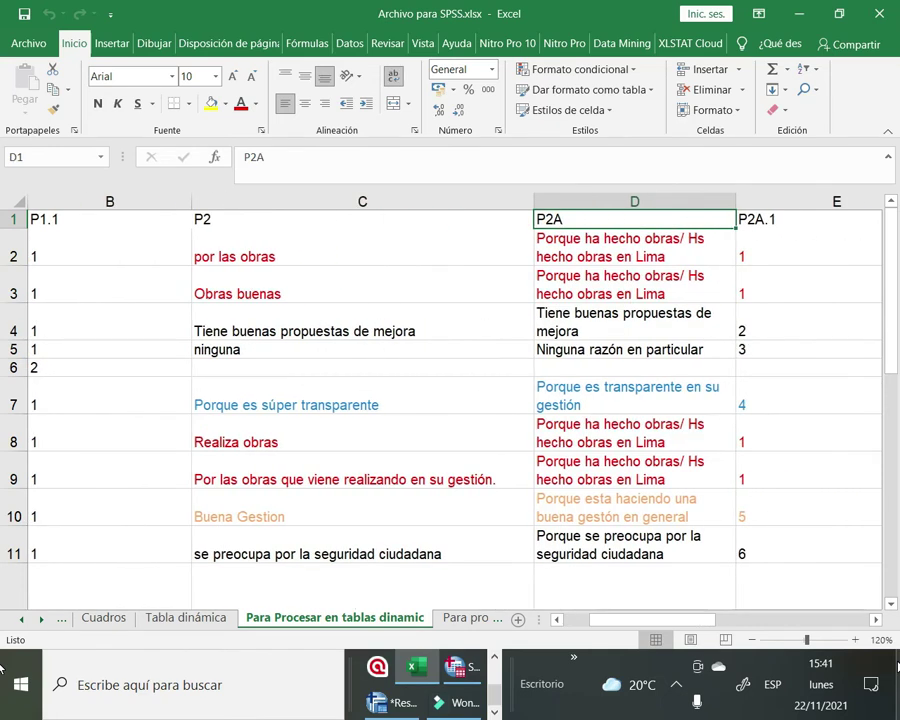
key(Right)
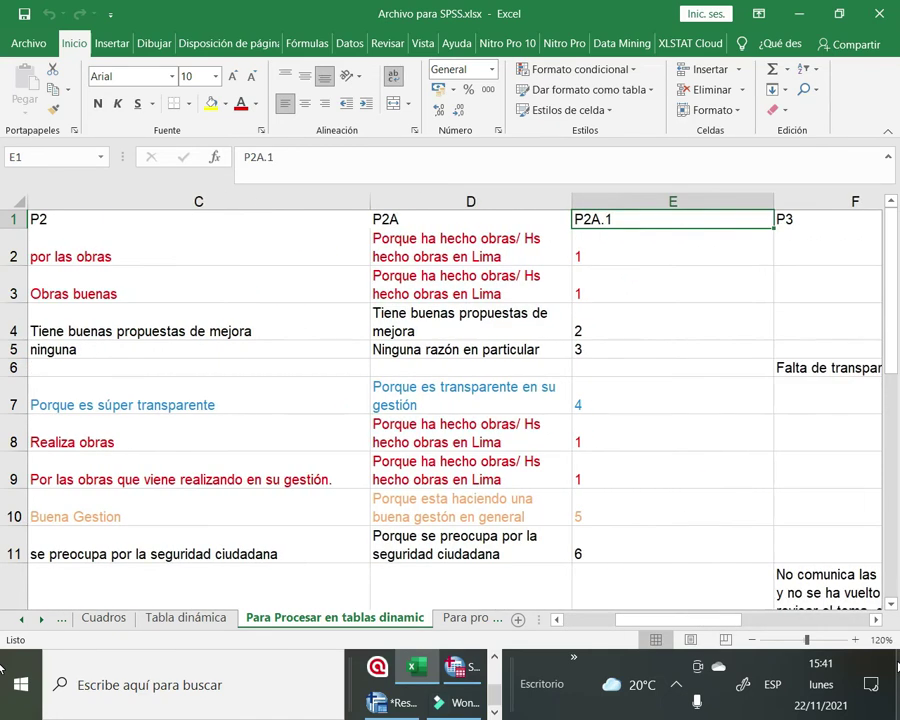
key(Left)
key(Right)
key(Down)
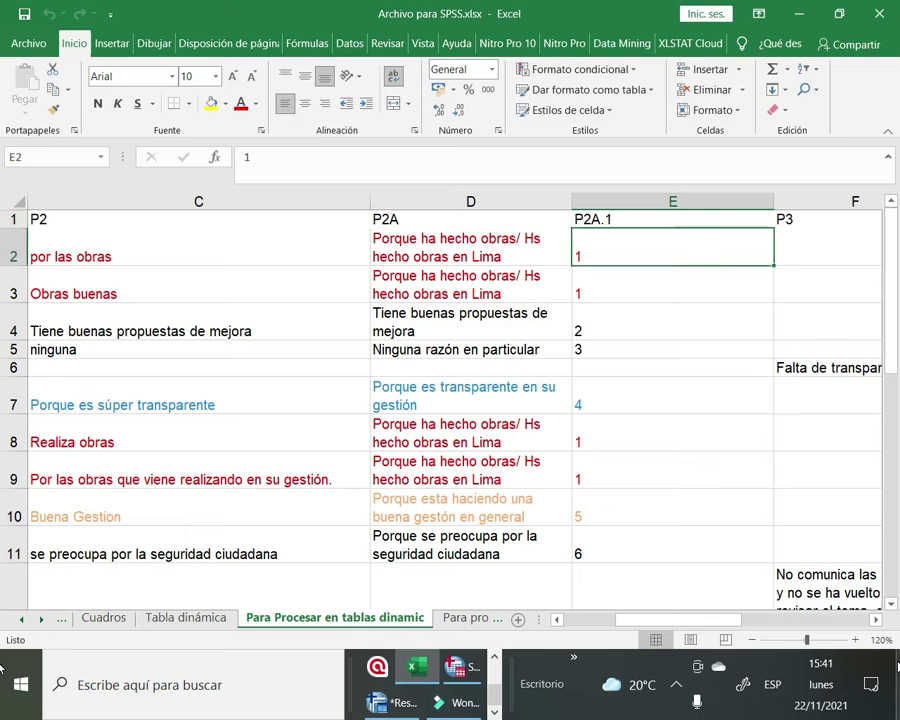
key(Left)
key(Right)
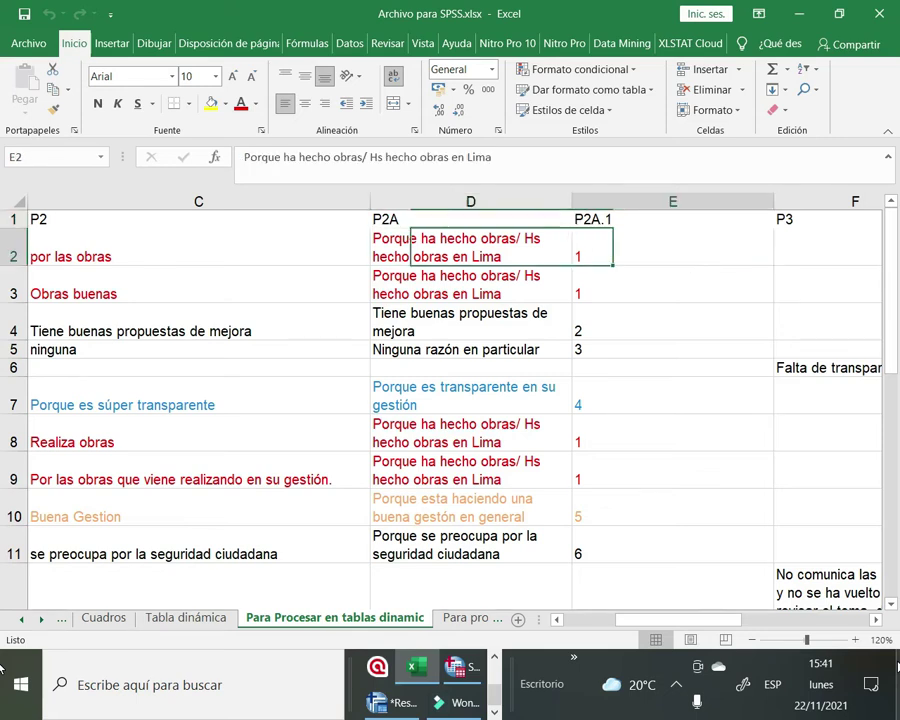
Compare the P2A.1 numeric codes with the P2A categories over the first rows of answers
key(Down)
key(Down)
key(Down)
key(Down)
key(Down)
key(Down)
key(Down)
key(Down)
key(Down)
key(Down)
key(Down)
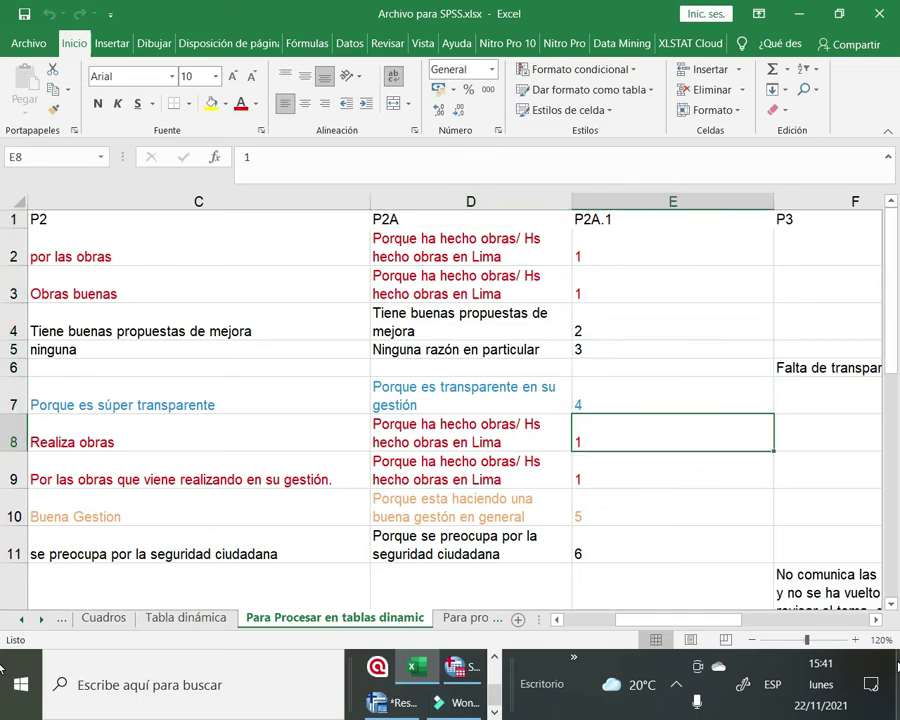
key(Down)
key(Down)
key(Down)
key(Down)
key(Up)
key(Up)
key(Up)
key(Up)
key(Up)
key(Up)
Check the remaining P2A.1 codes further down the column and return to its header
key(Down)
key(Down)
key(Down)
key(Down)
key(Down)
key(Down)
key(Down)
key(Down)
key(Down)
key(Down)
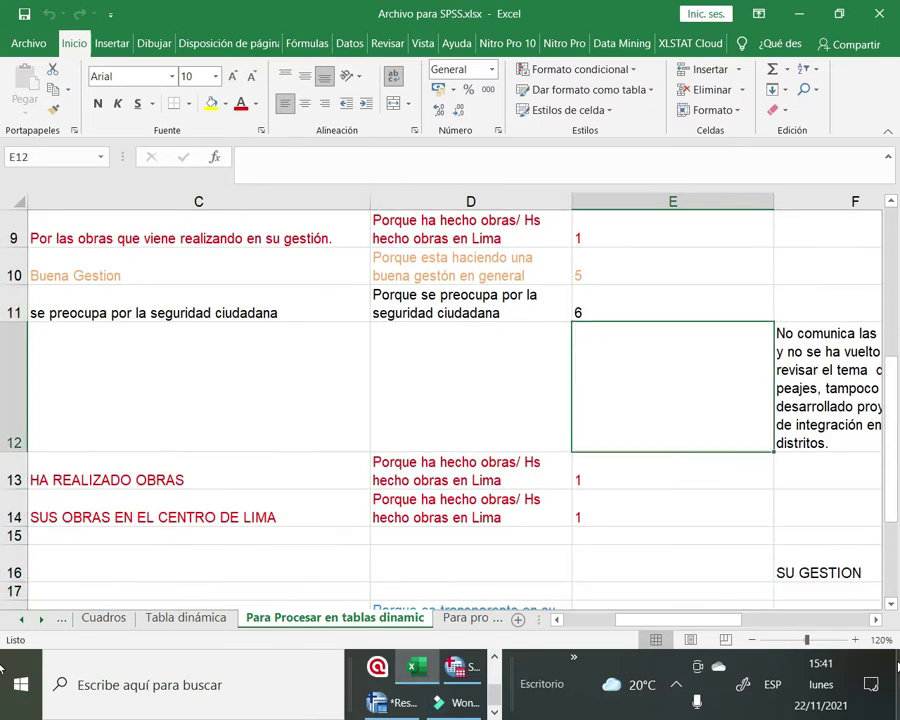
key(Down)
key(Down)
key(Down)
key(Down)
key(Up)
key(Up)
key(Up)
key(Up)
key(Up)
key(Up)
key(Up)
key(Up)
key(Up)
key(Up)
key(Up)
key(Up)
key(Up)
key(Up)
key(Up)
key(Up)
key(Up)
key(Up)
key(Up)
key(Up)
key(Up)
key(Up)
key(Up)
key(Up)
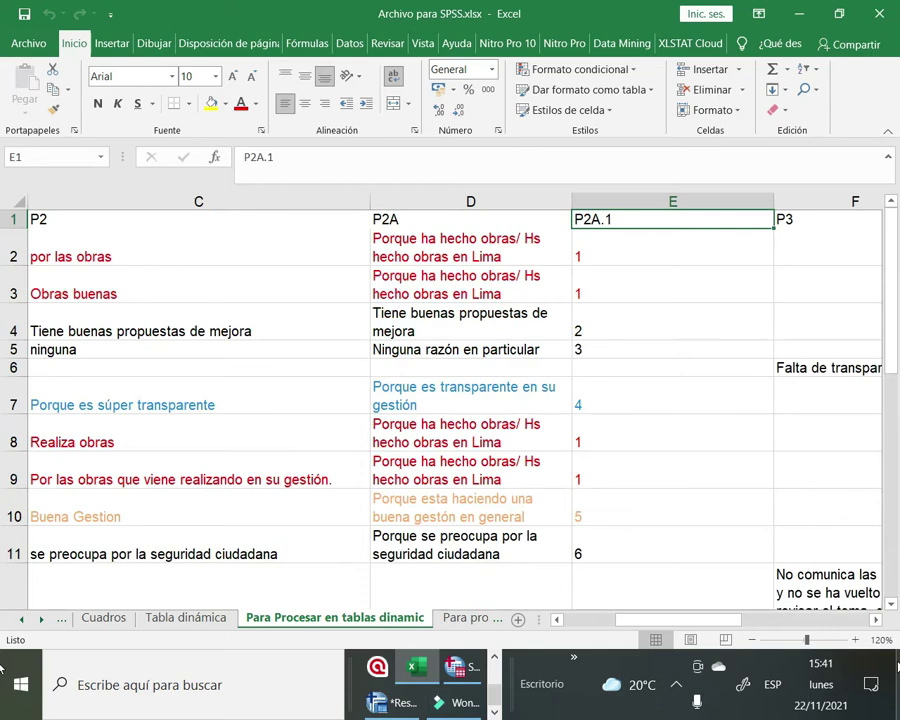
Examine the P3, P3A and P3A.1 columns from their headers and continue to the P4 header
key(Right)
key(Down)
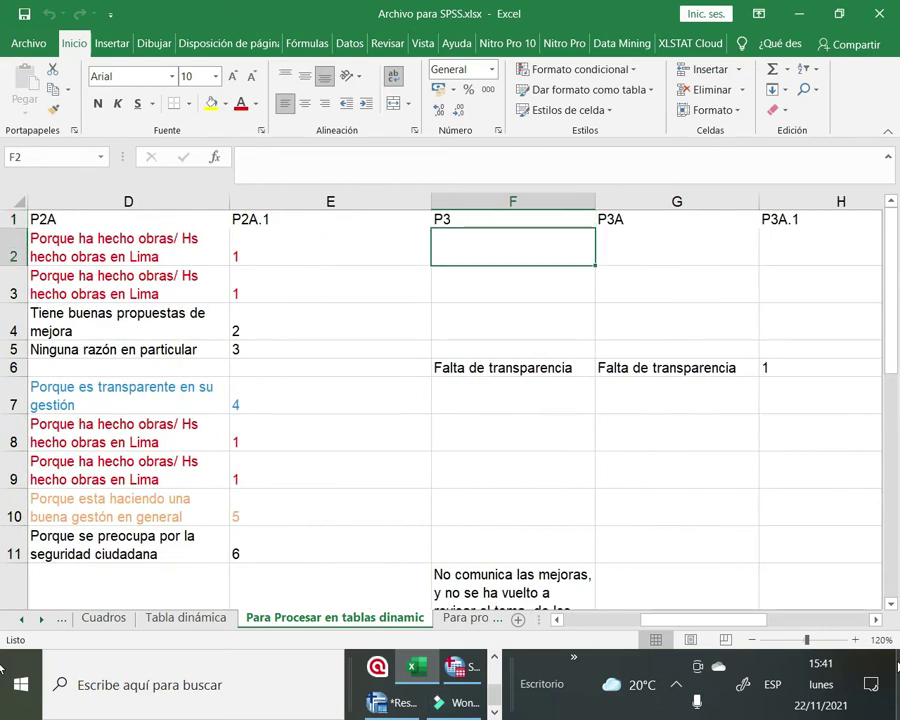
key(Up)
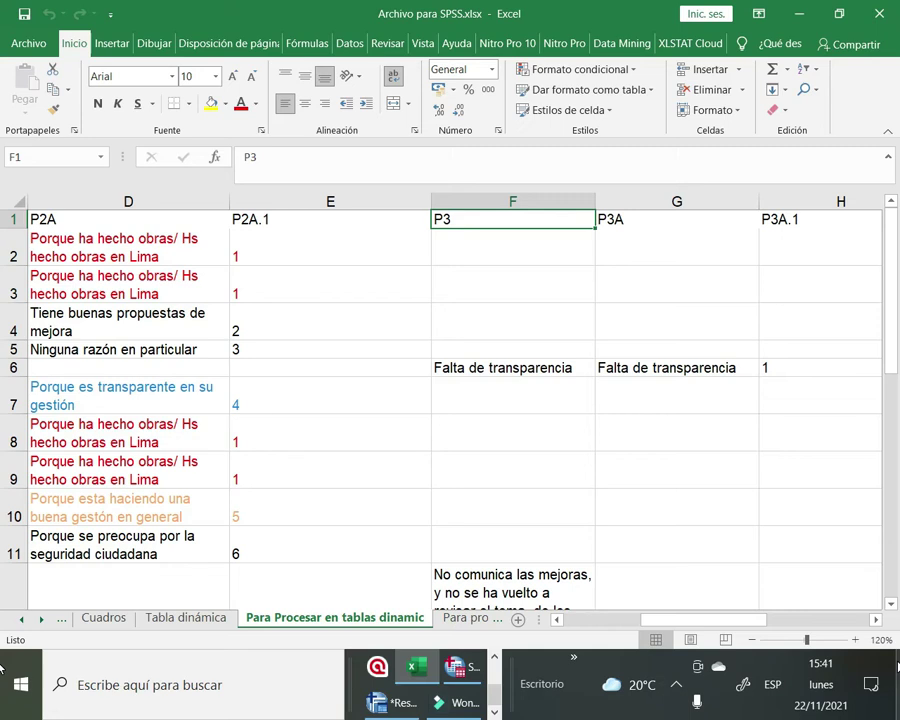
key(Right)
key(Right)
key(Right)
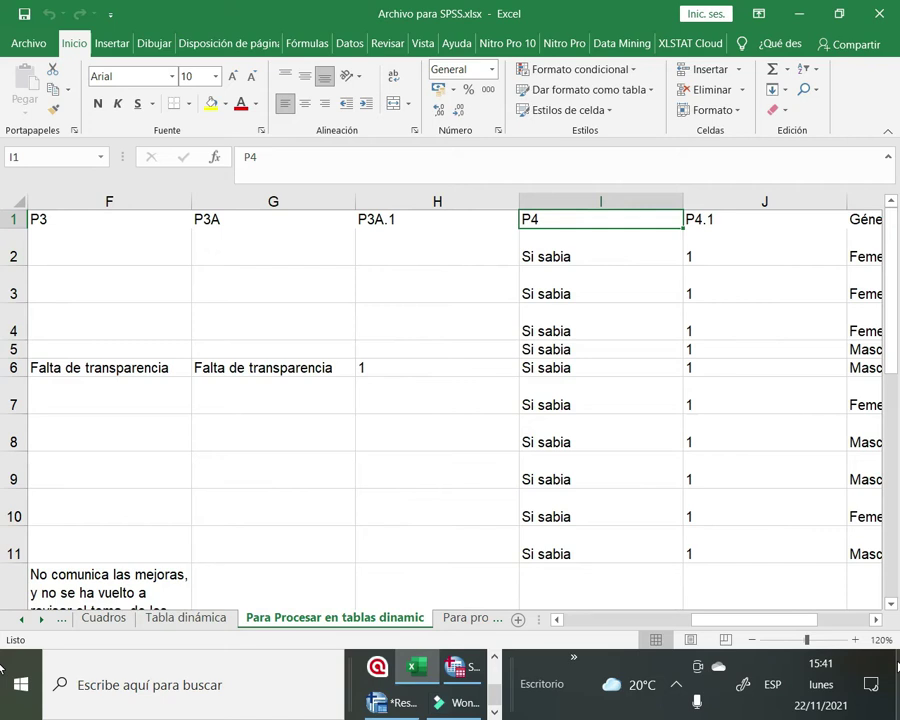
Review the "Si sabia" and "No sabia" answers down the P4 column against their P4.1 codes
key(Down)
key(Down)
key(Down)
key(Down)
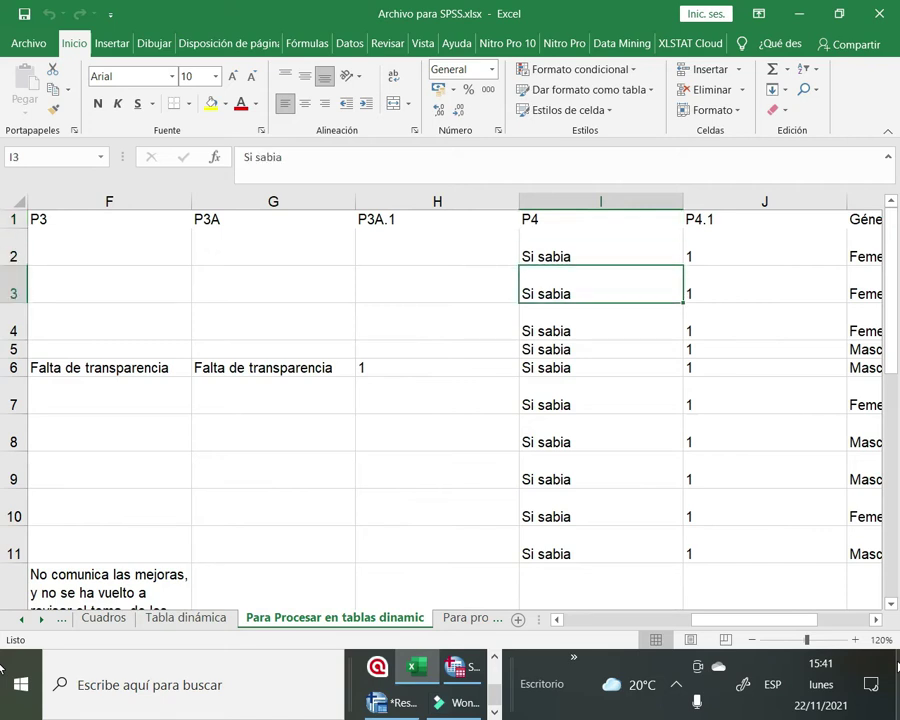
key(Down)
key(Down)
key(Down)
key(Down)
key(Down)
key(Down)
key(Down)
key(Down)
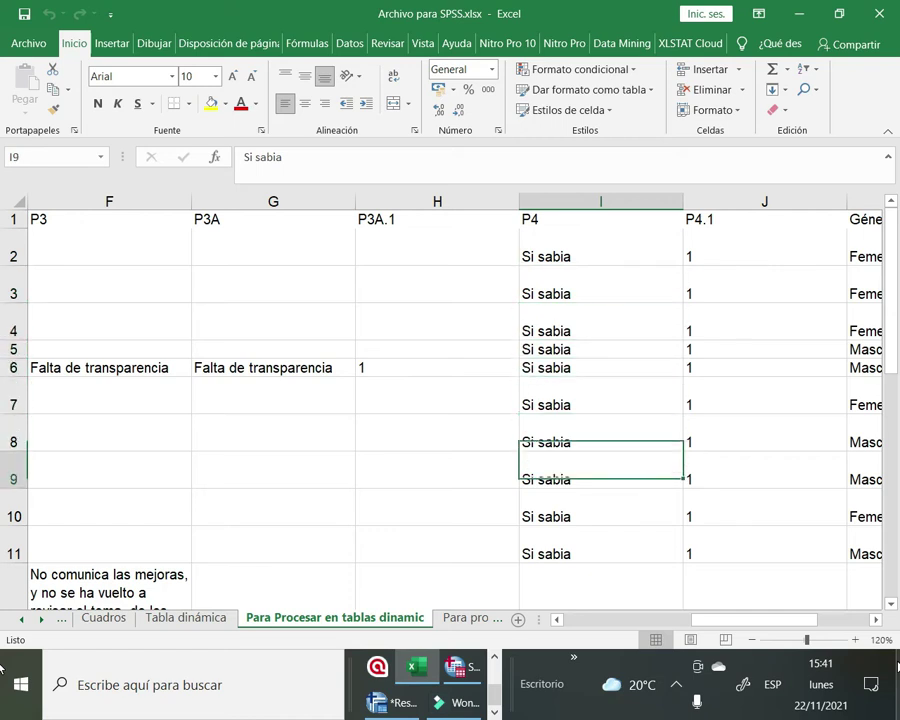
key(Down)
key(Down)
key(Down)
key(Down)
key(Down)
key(Down)
key(Down)
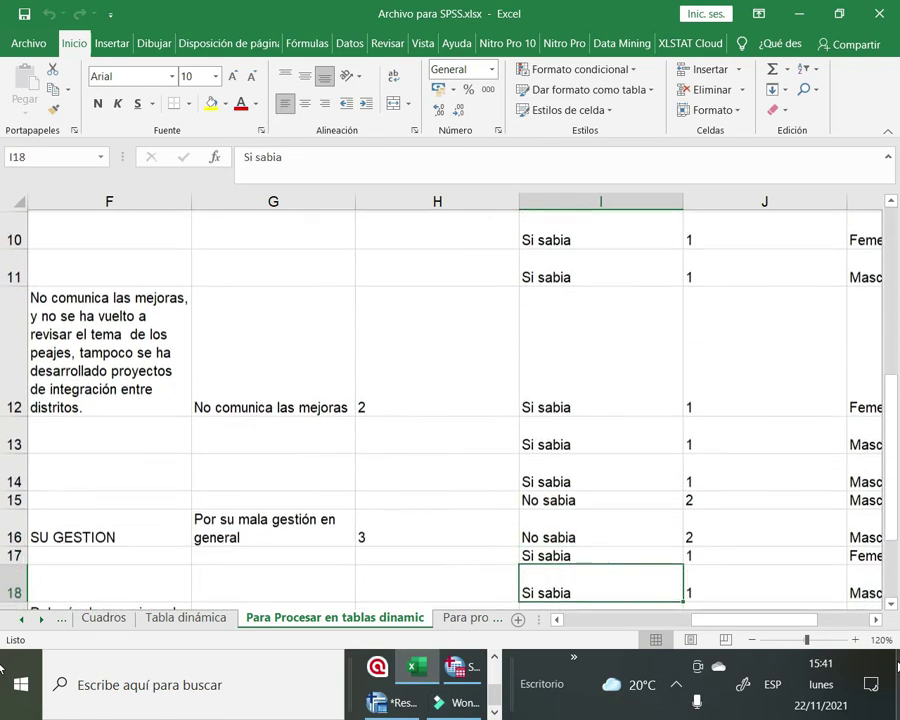
key(Up)
key(Up)
key(Up)
key(Up)
Go to the Género column and compare its first answers with the Genero.1 codes, starting from the headers
key(Right)
key(Right)
key(Right)
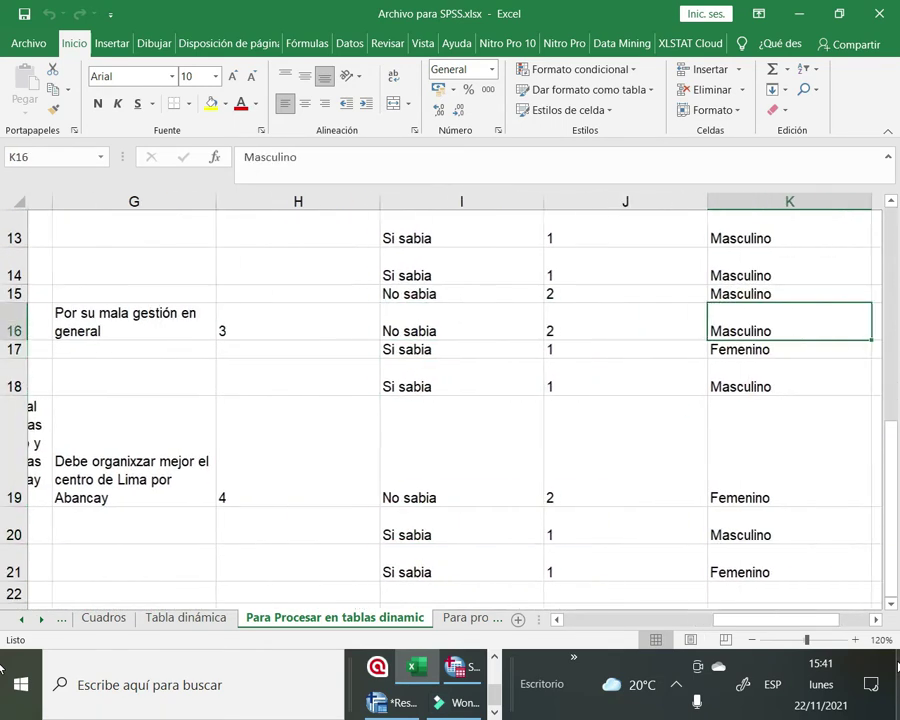
key(Left)
key(Up)
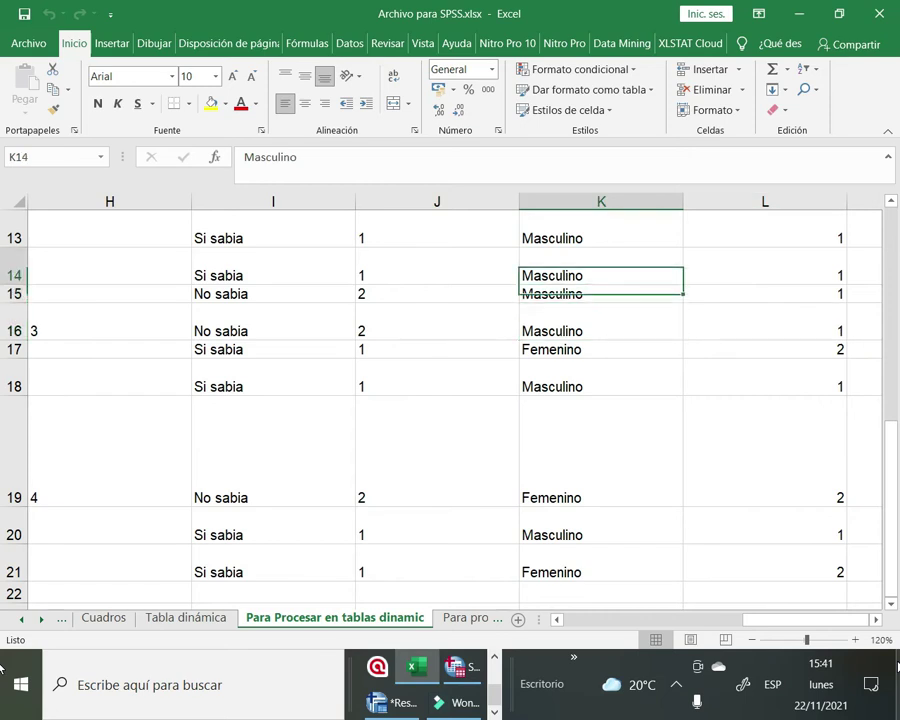
key(ctrl+Up)
key(Right)
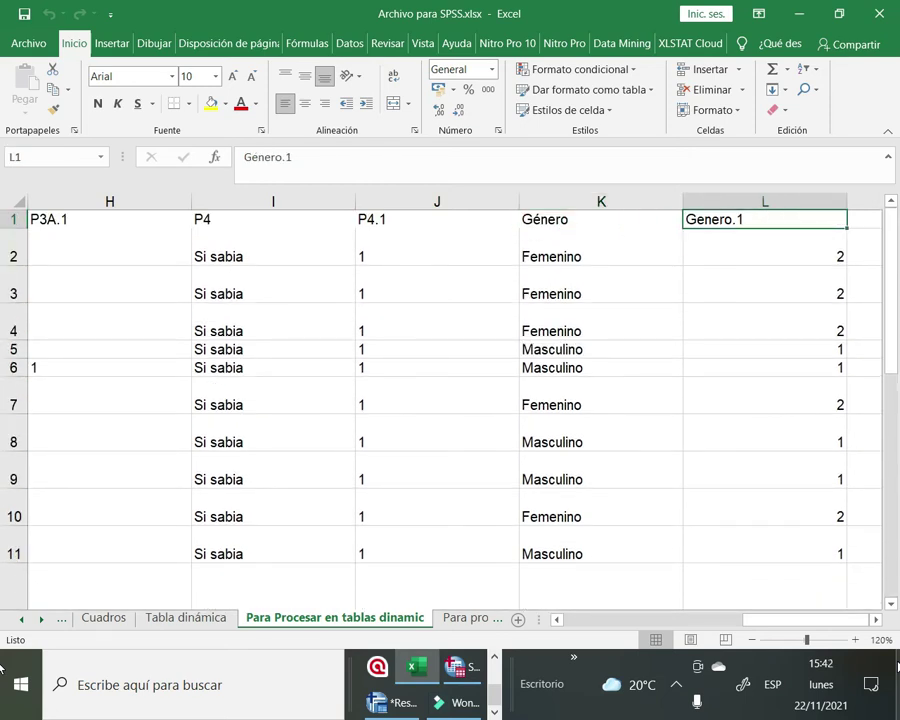
key(Down)
key(Down)
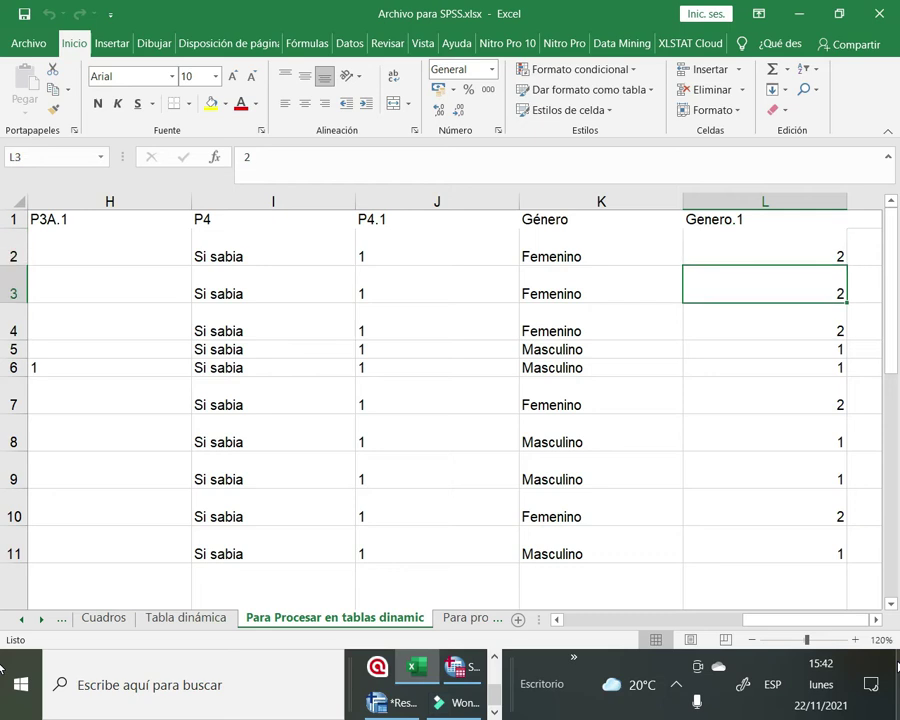
key(Up)
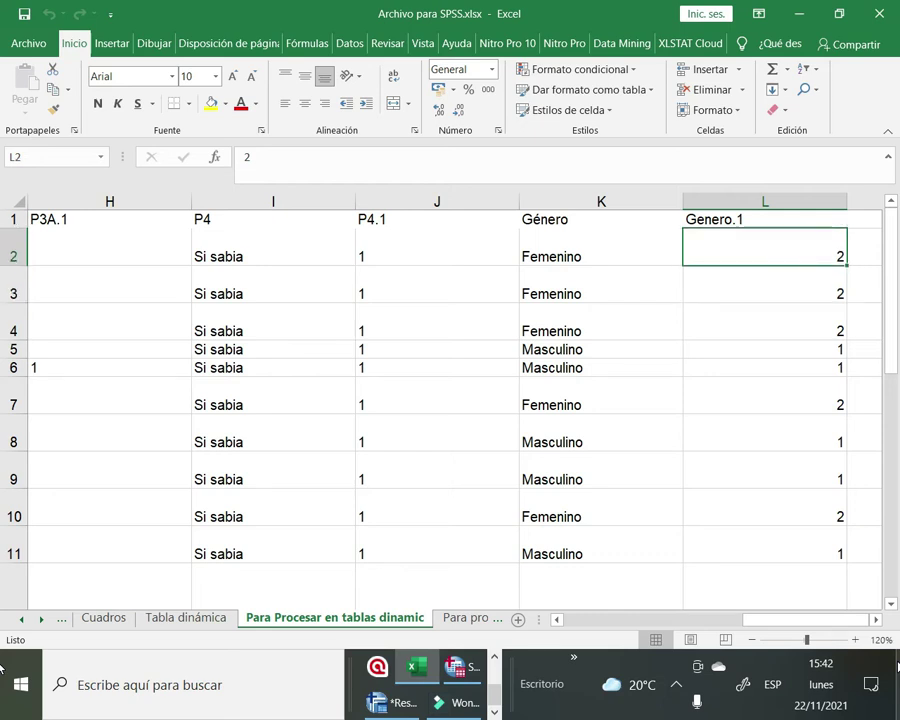
Review the numeric codes down the whole Genero.1 column and return to its header
key(Down)
key(Down)
key(Down)
key(Down)
key(Down)
key(Down)
key(Down)
key(Down)
key(Down)
key(Down)
key(Down)
key(Down)
key(Down)
key(Down)
key(Down)
key(Down)
key(Down)
key(Down)
key(Down)
key(Down)
key(Down)
key(Down)
key(Down)
key(Down)
key(Down)
key(Up)
key(Up)
key(Up)
key(Up)
key(Up)
key(Up)
key(Up)
key(Up)
key(Up)
key(Up)
key(Up)
key(Up)
key(Up)
key(Up)
key(Up)
key(Up)
key(Up)
key(Up)
key(Up)
key(Up)
key(Up)
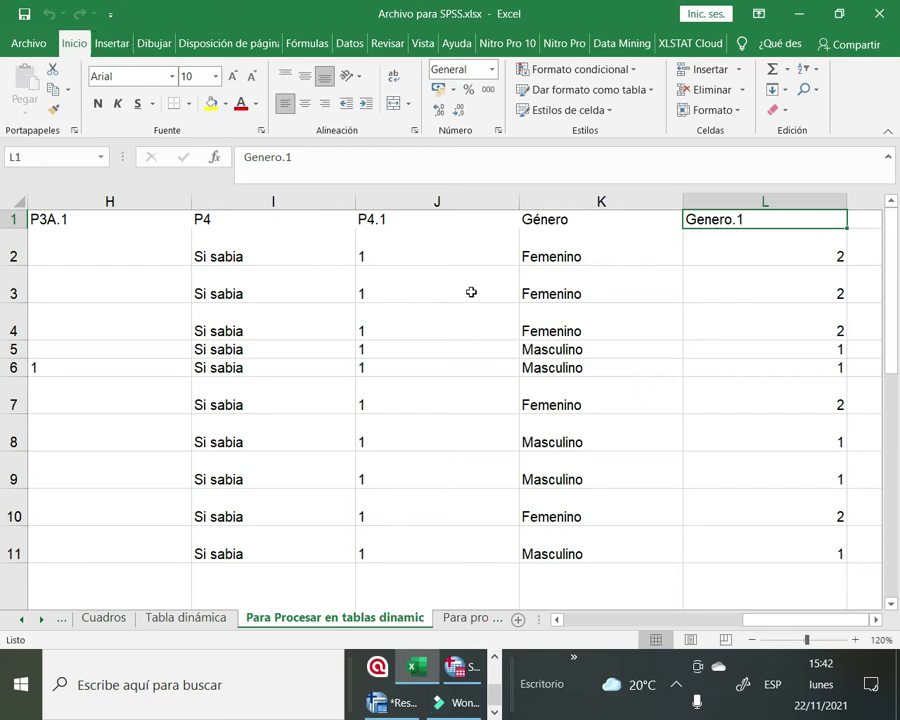
Return along the headers to P1 and briefly highlight the P1.1 codes from the header through row 11
key(Left)
key(Left)
key(Left)
key(Left)
key(Left)
key(Left)
key(Left)
key(Left)
key(Left)
key(Left)
key(Left)
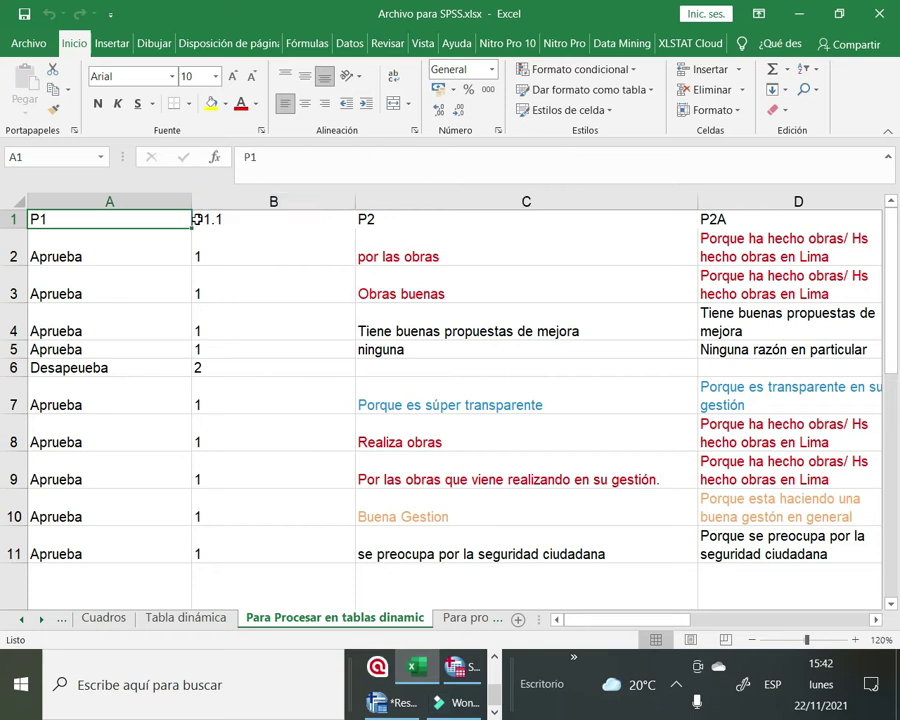
drag(227, 218, 252, 538)
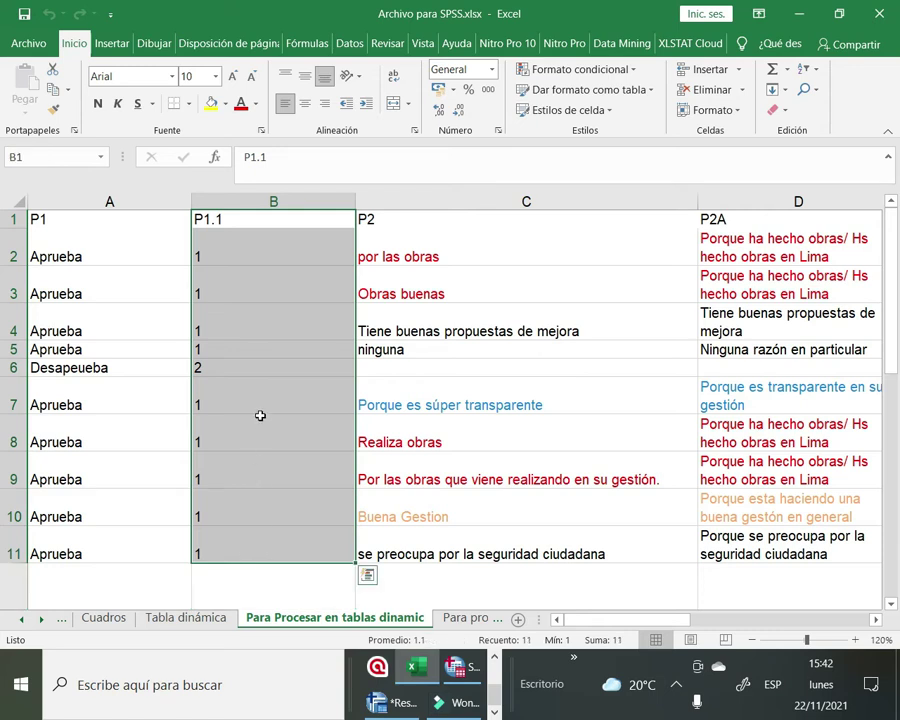
key(Up)
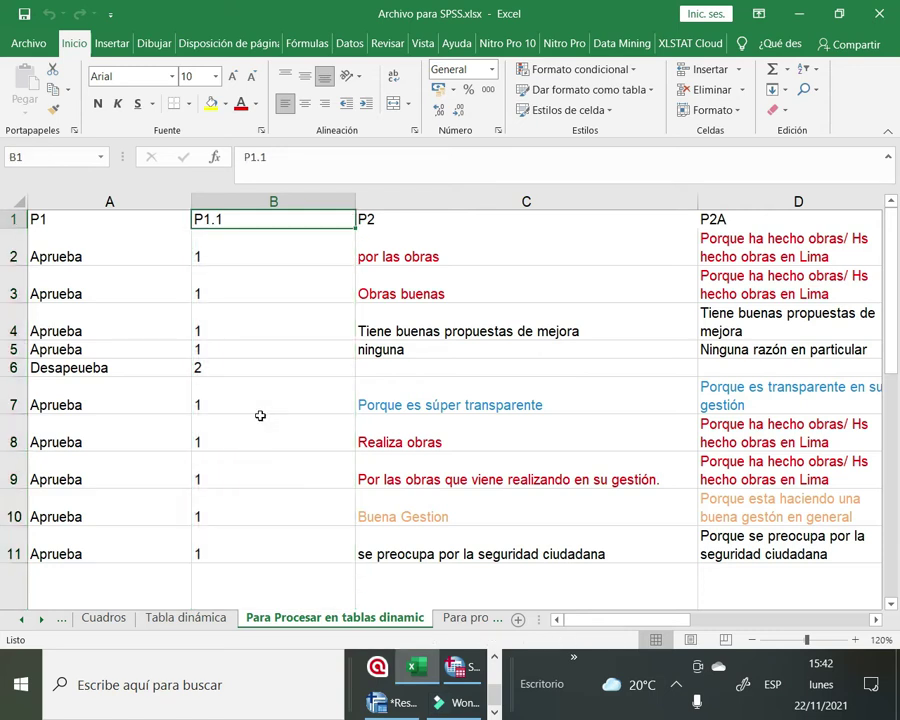
Highlight the P1.1 codes from the header through row 21, review them, and return to the start of the sheet
key(shift+Down)
key(shift+Down)
key(shift+Down)
key(shift+Down)
key(shift+Down)
key(shift+Down)
key(shift+Down)
key(shift+Down)
key(shift+Down)
key(shift+Down)
key(shift+Down)
key(shift+Down)
key(shift+Down)
key(shift+Down)
key(shift+Down)
key(shift+Down)
key(shift+Down)
key(shift+Down)
key(shift+Down)
key(shift+Down)
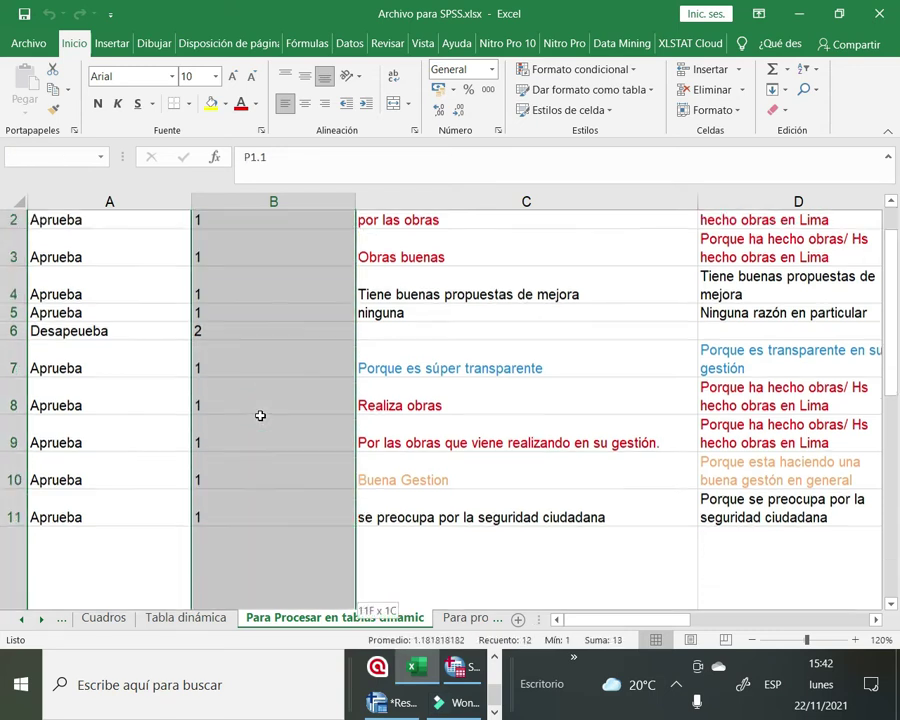
key(shift+Down)
key(shift+Down)
key(shift+Up)
key(shift+Up)
key(shift+Up)
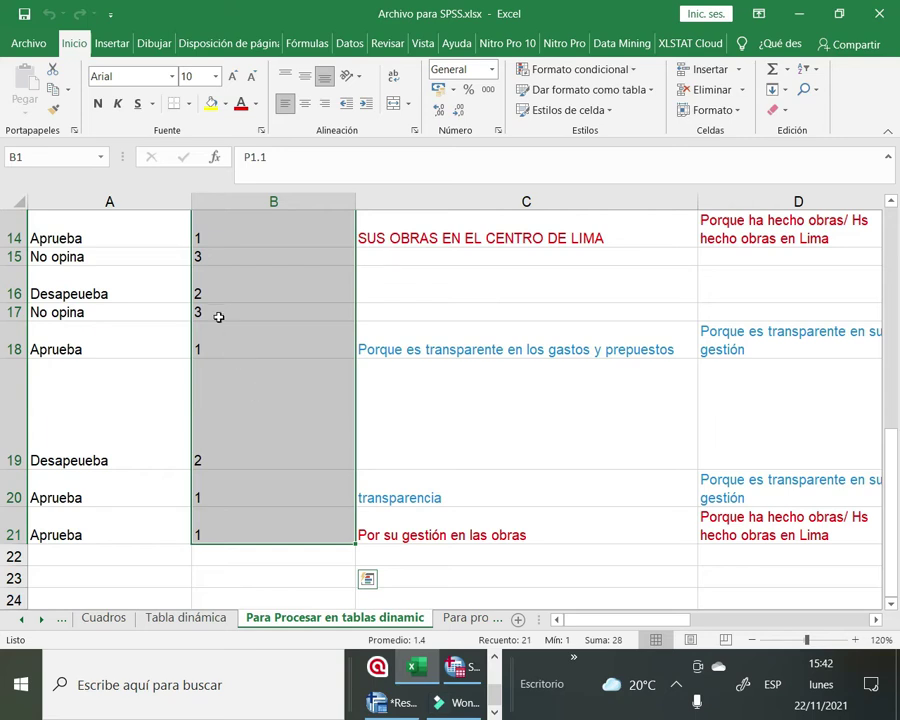
click(305, 239)
scroll(365, 357, up, 5)
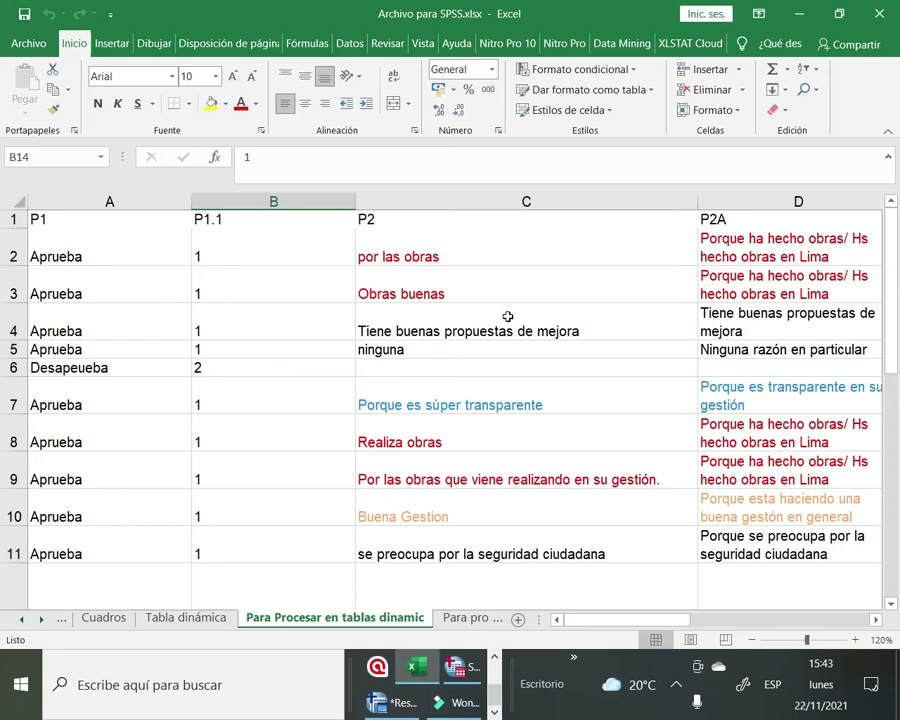
Check the empty "Para procesar en SPSS" sheet, then copy the entire contents of the "Para Procesar en tablas dinamic" sheet
click(464, 620)
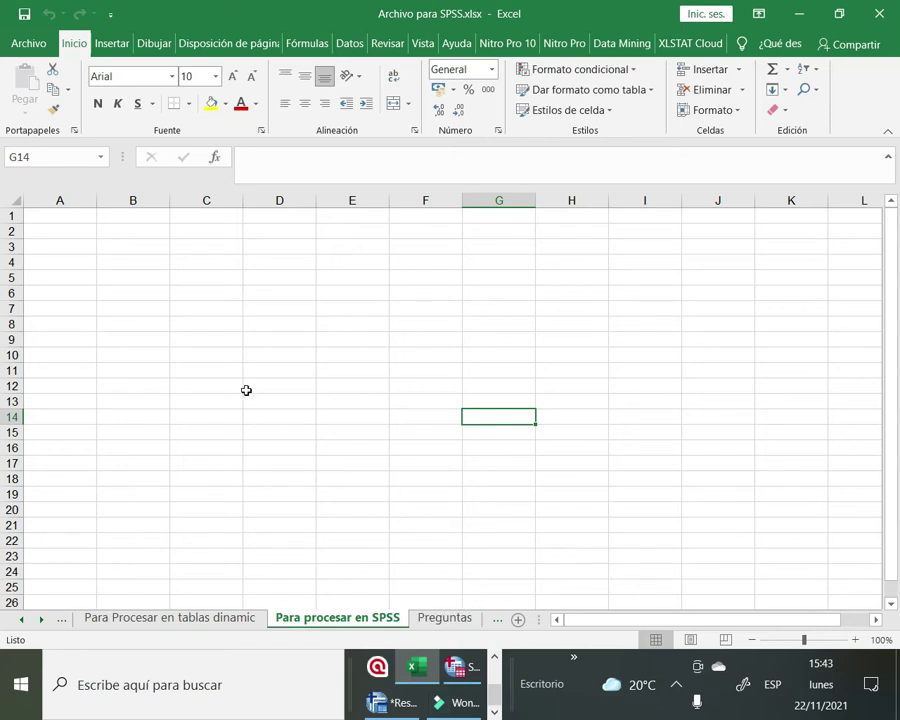
click(187, 619)
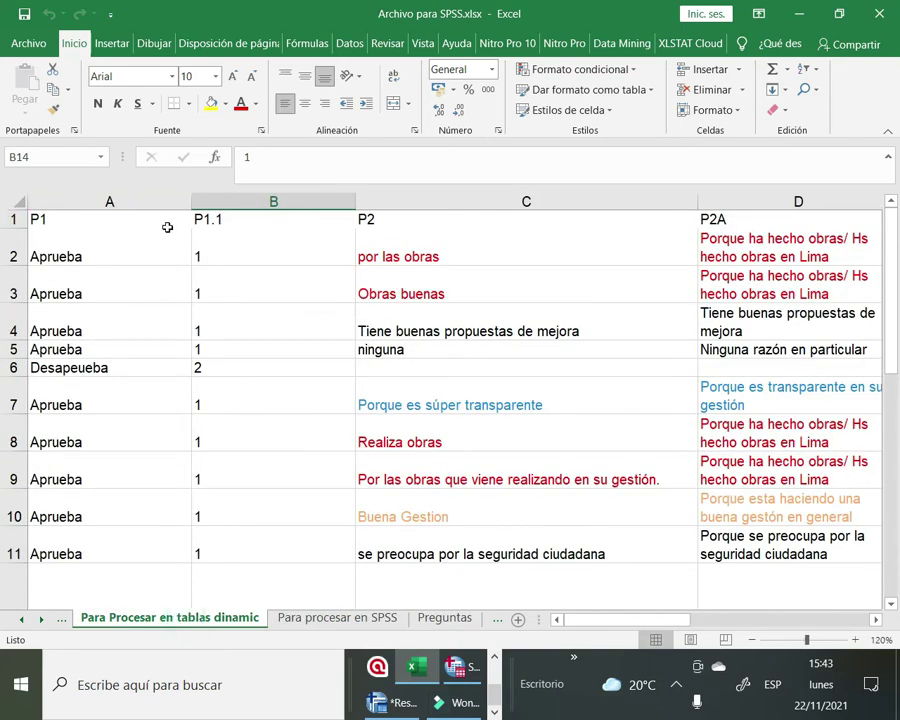
click(10, 202)
right_click(14, 200)
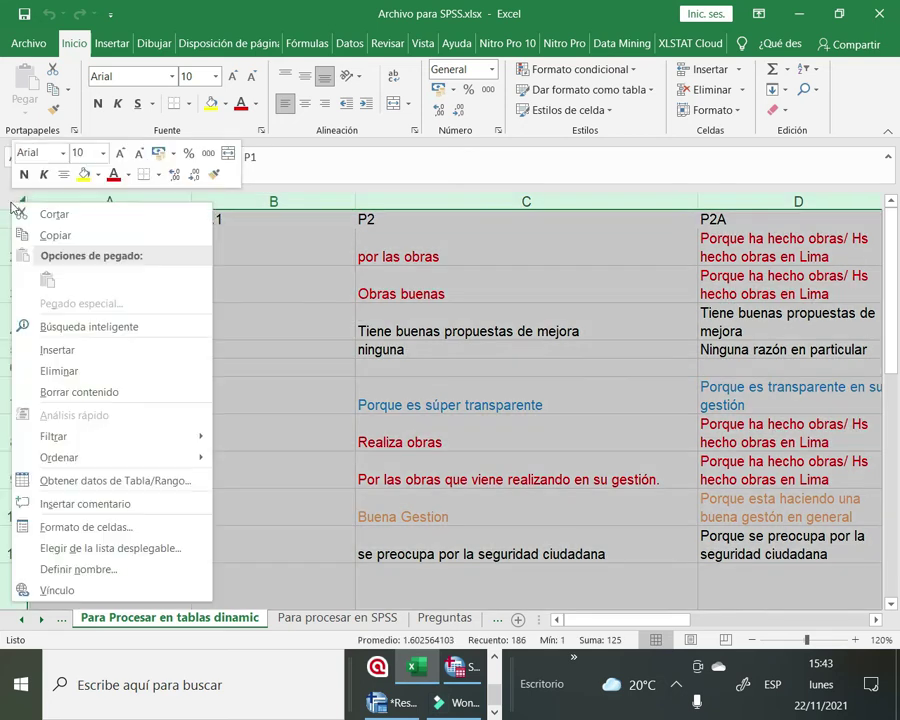
click(127, 237)
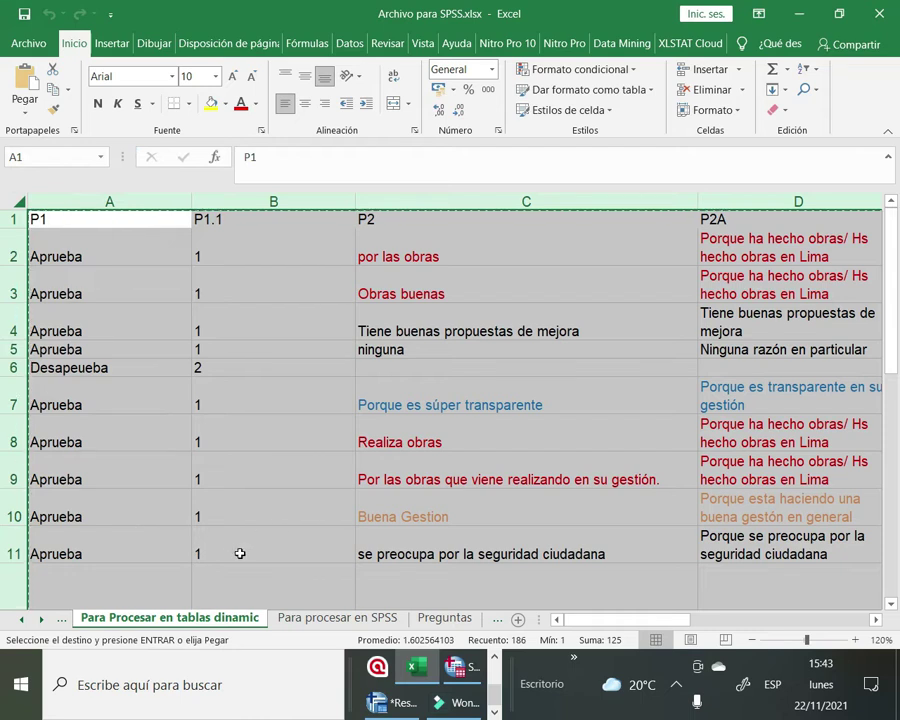
Paste the copied survey data over the whole "Para procesar en SPSS" sheet, starting at its first cell
click(309, 624)
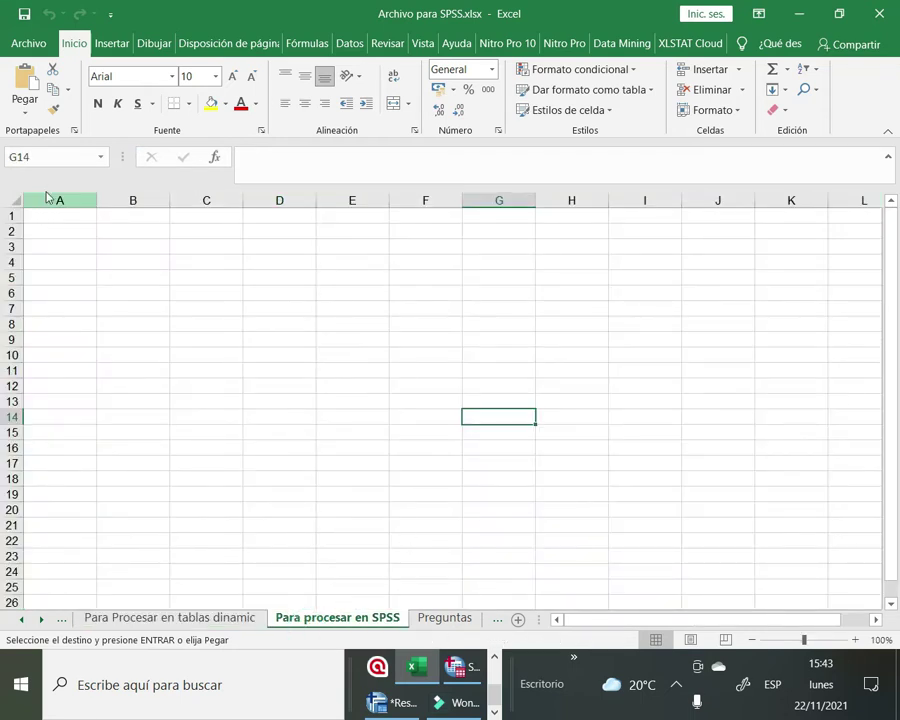
click(14, 195)
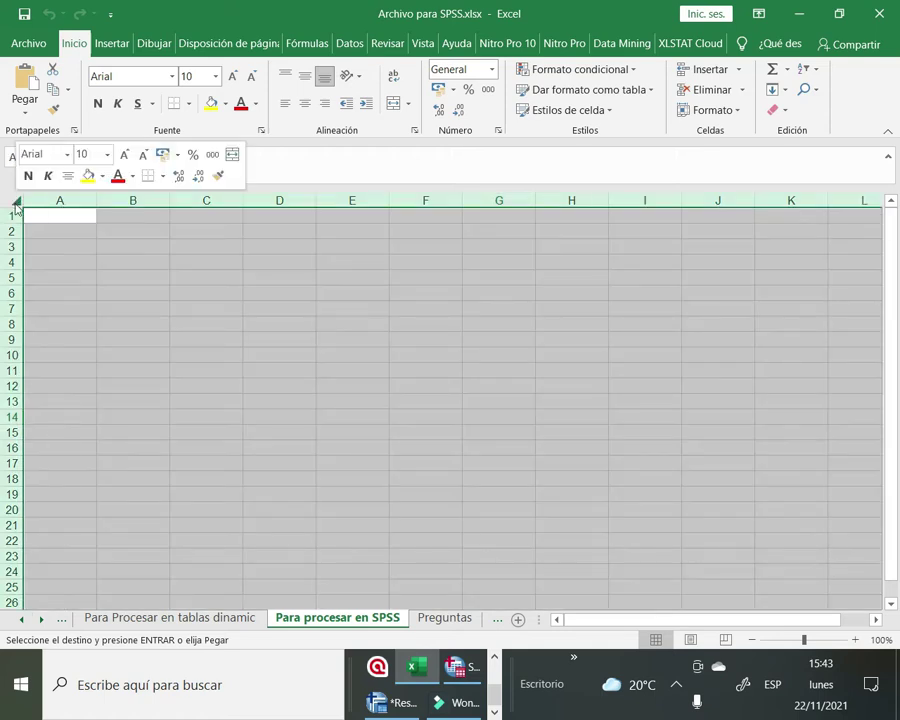
right_click(14, 197)
click(52, 280)
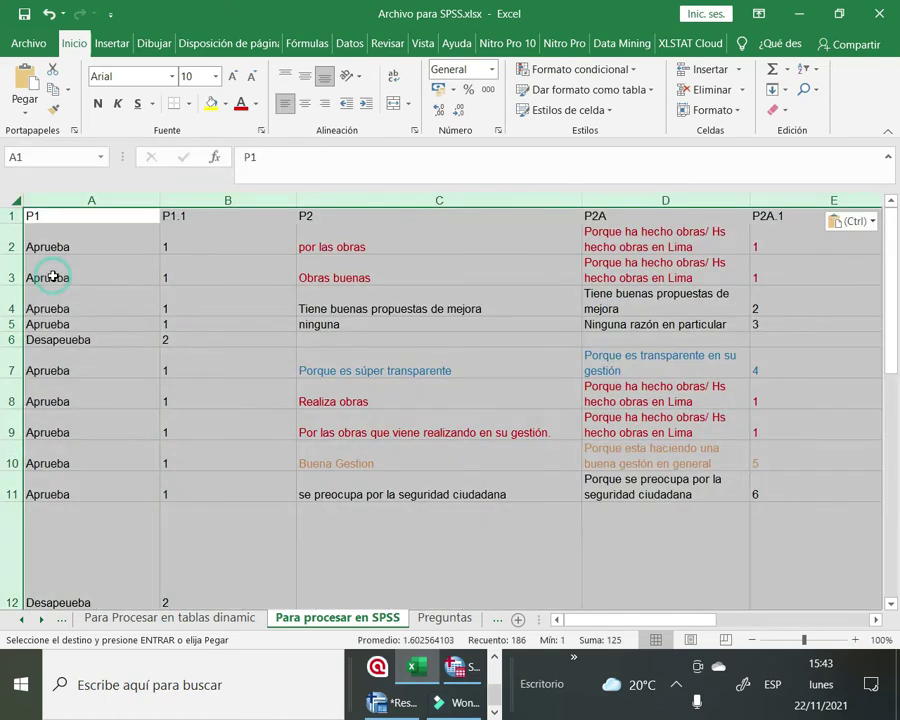
click(343, 350)
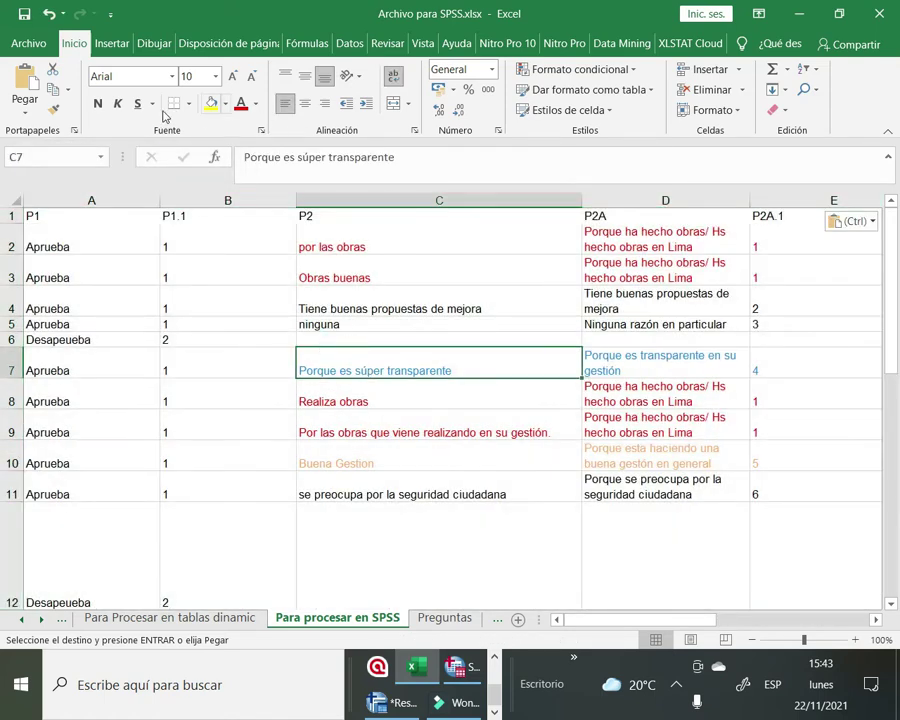
Delete the P1 and P2 text-answer columns from the "Para procesar en SPSS" sheet, keeping the P1.1 codes
click(84, 191)
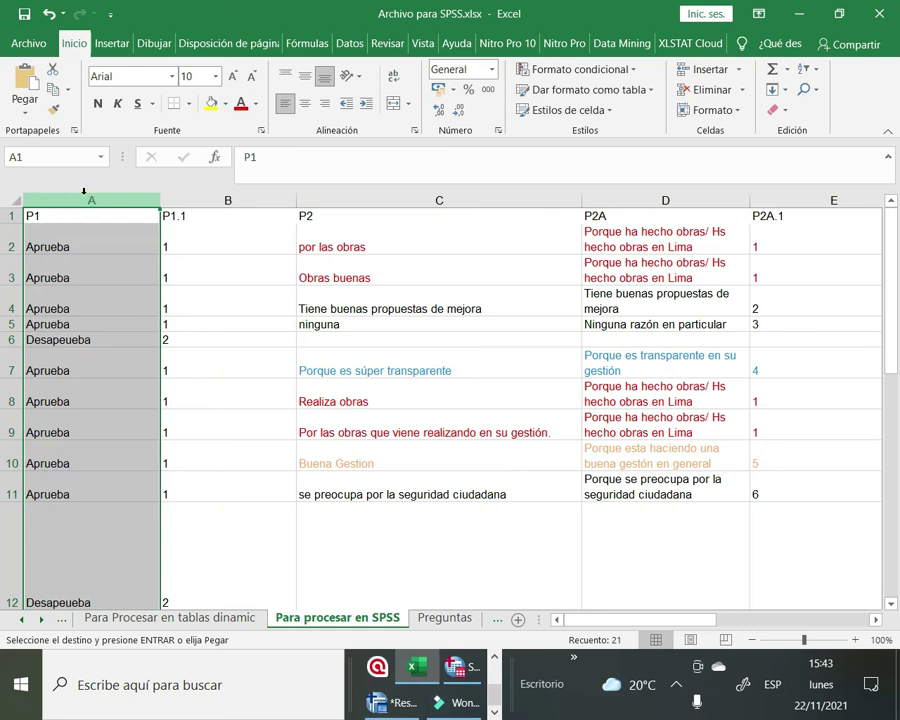
right_click(86, 196)
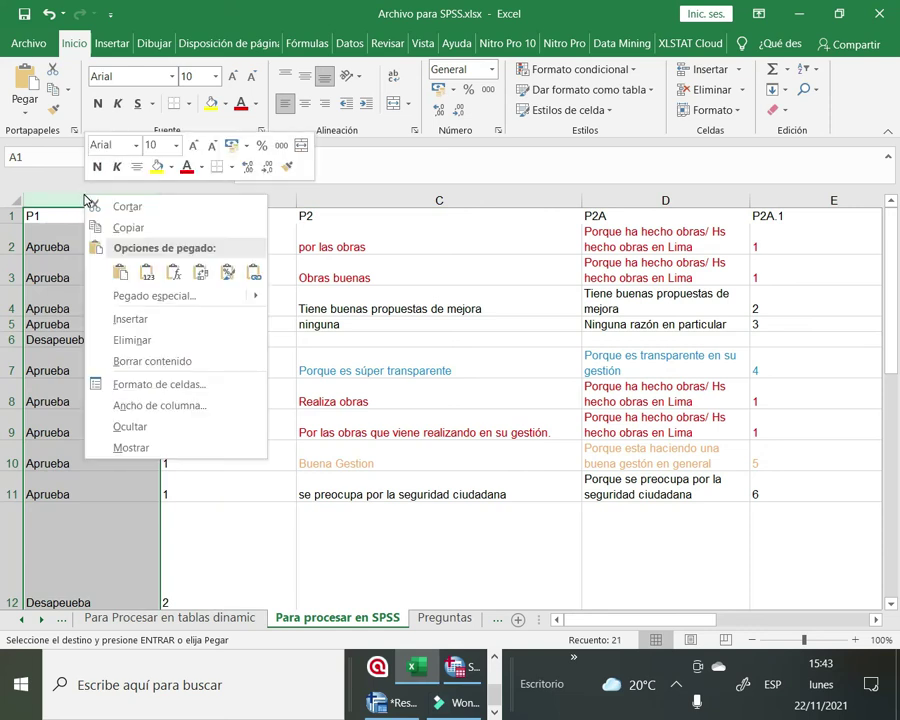
click(151, 339)
click(272, 337)
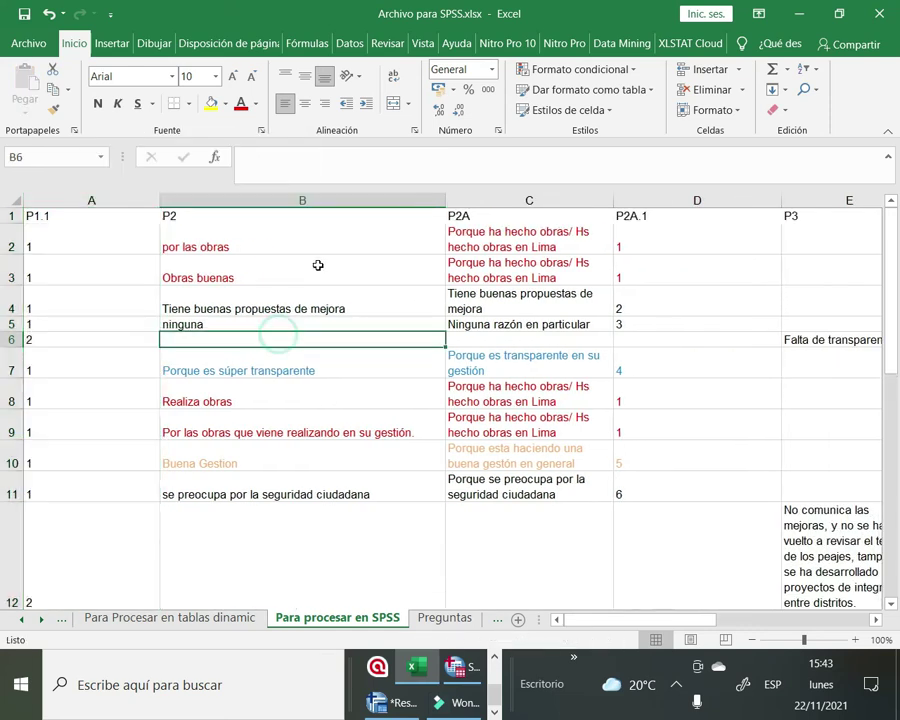
click(254, 203)
right_click(255, 205)
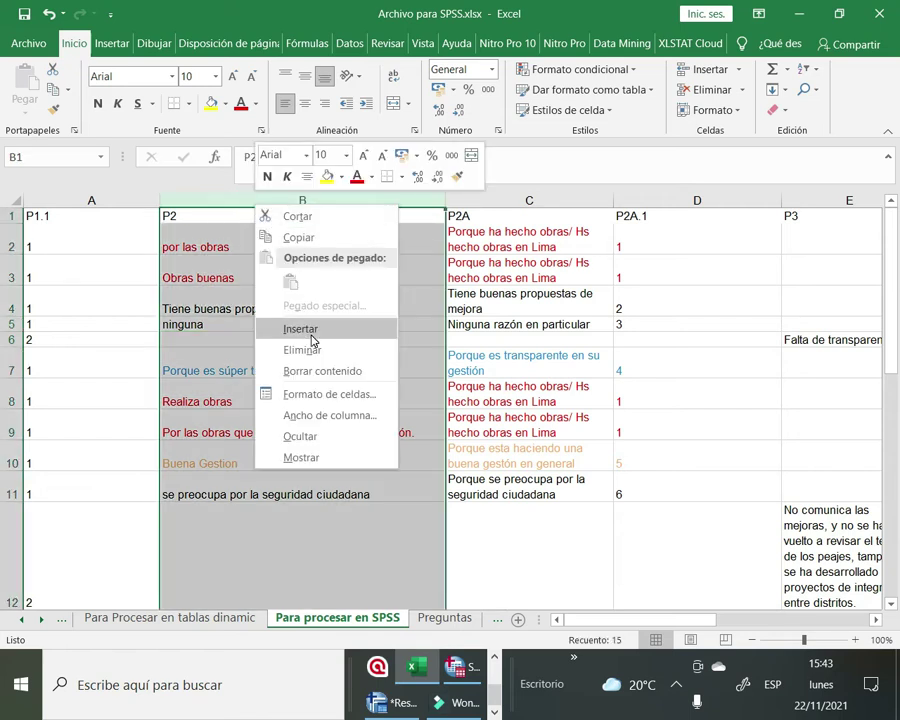
click(300, 349)
click(362, 320)
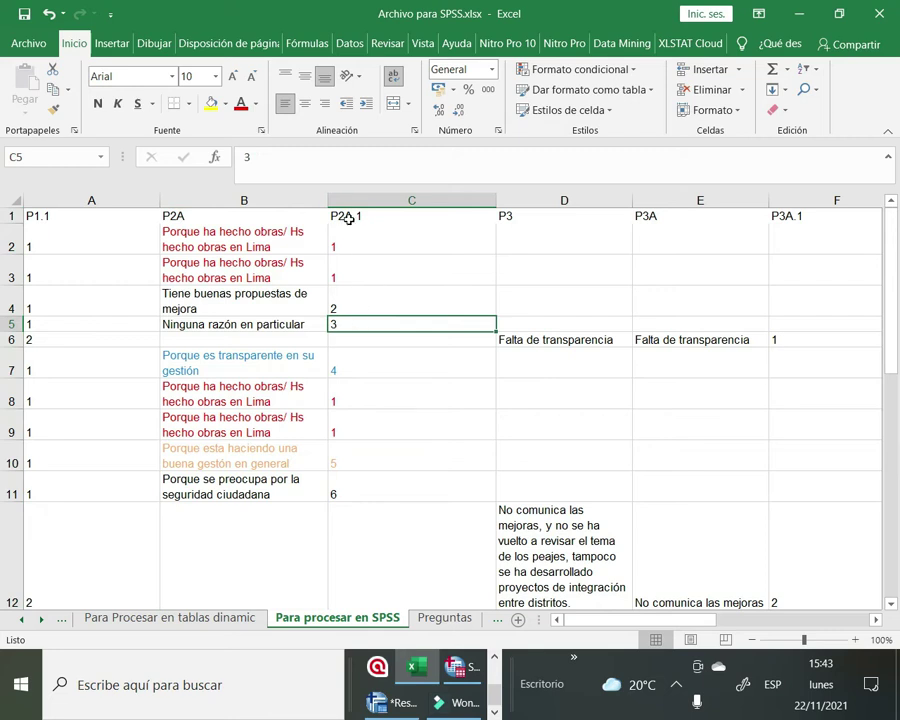
Delete the grouped-answer column P2A and the open-answer column P3, keeping the P2A.1 codes
click(290, 196)
drag(260, 196, 239, 200)
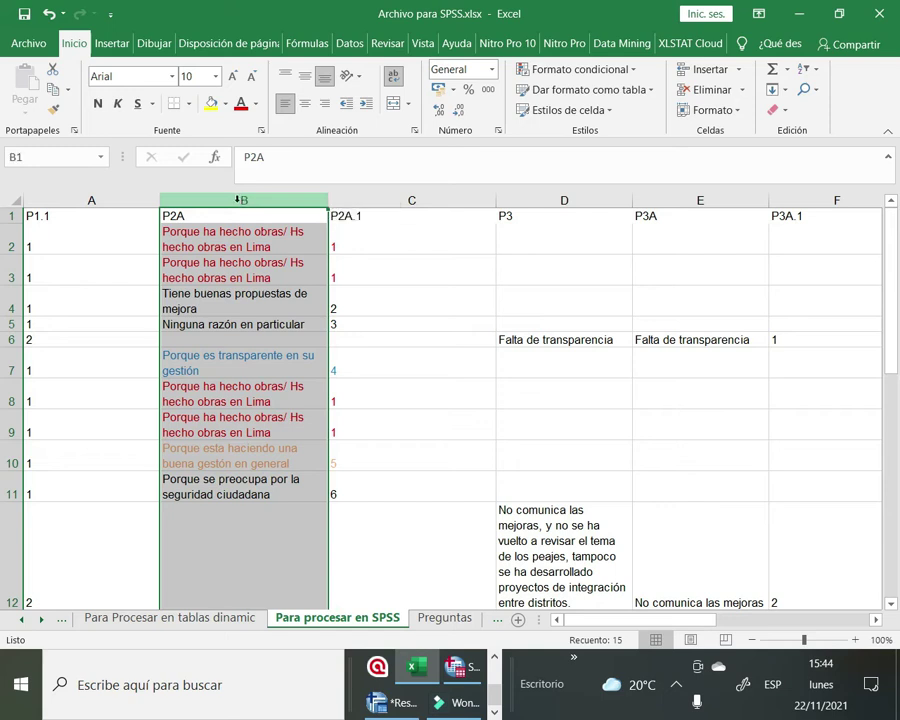
right_click(175, 202)
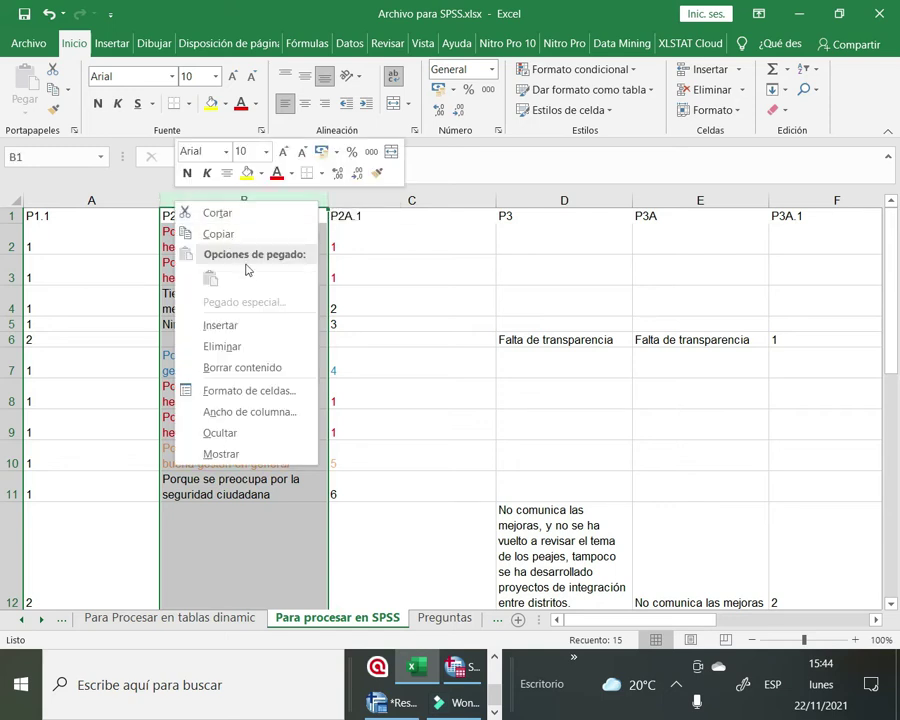
click(258, 345)
click(342, 340)
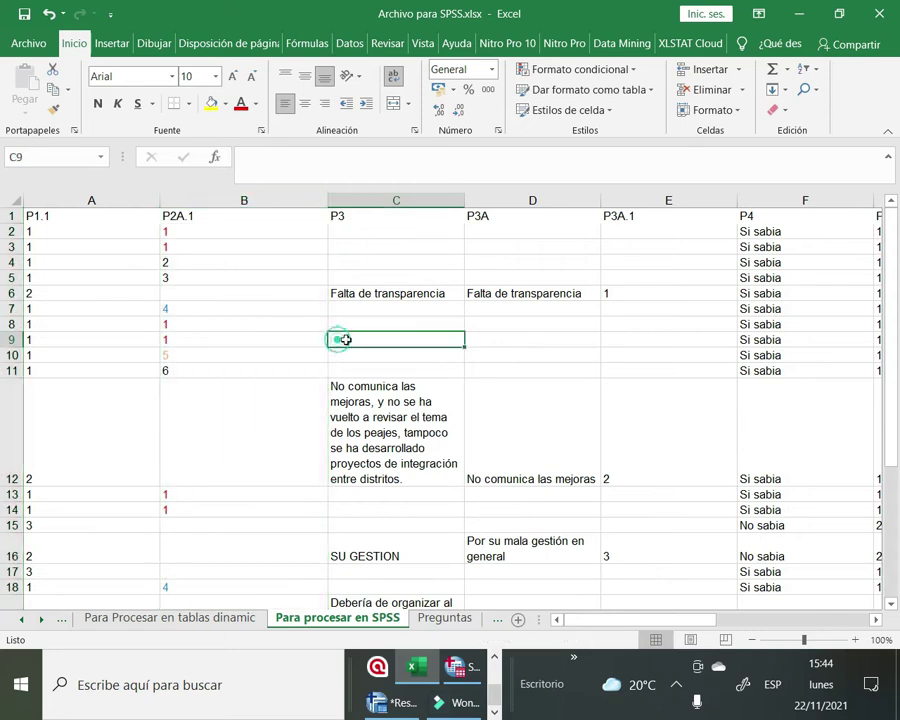
click(399, 201)
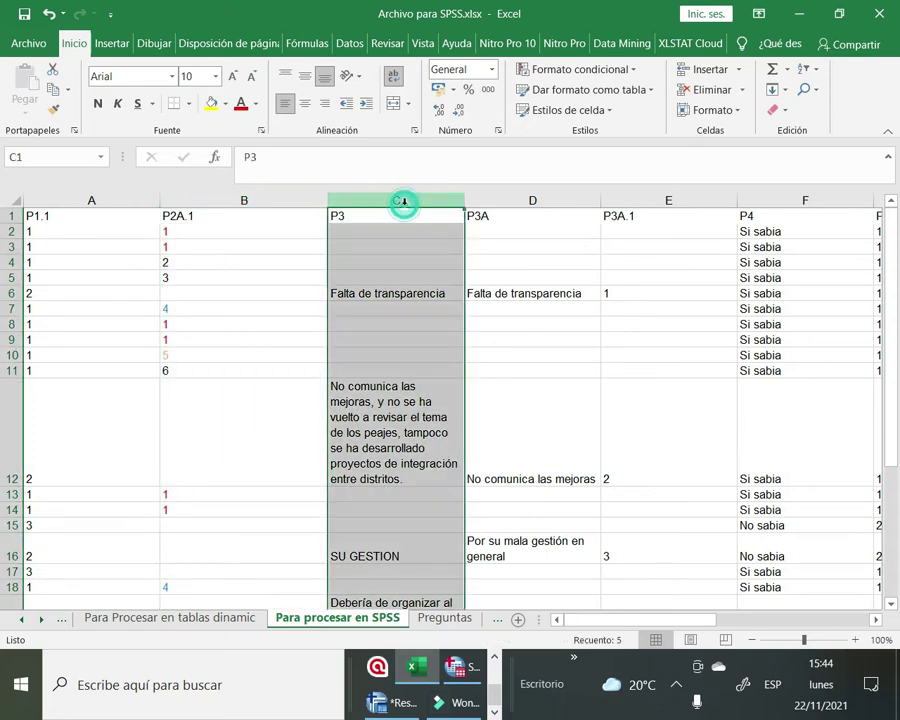
right_click(405, 204)
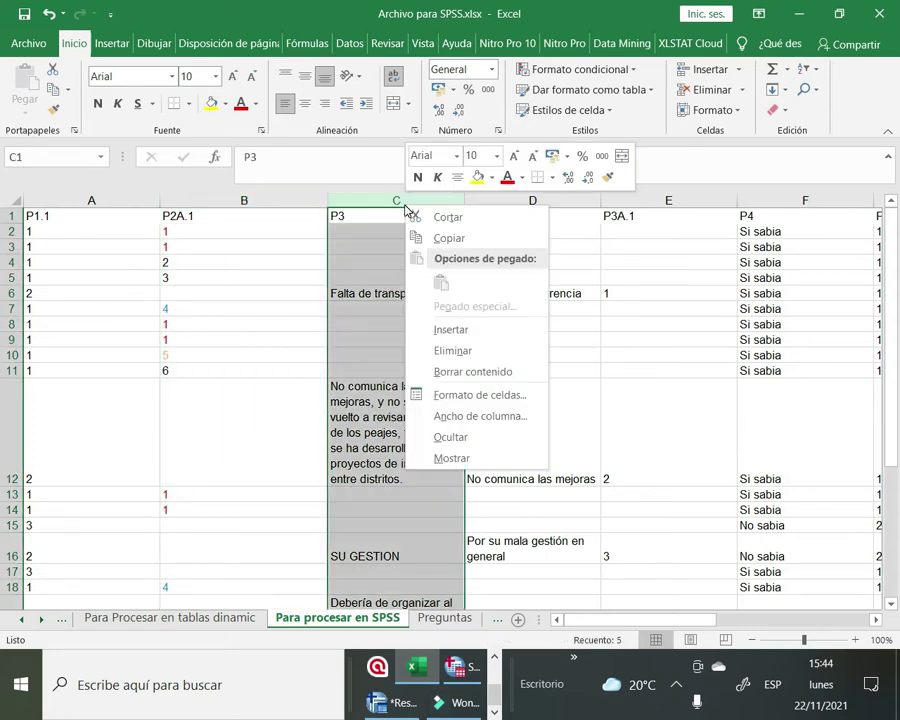
click(462, 349)
click(502, 338)
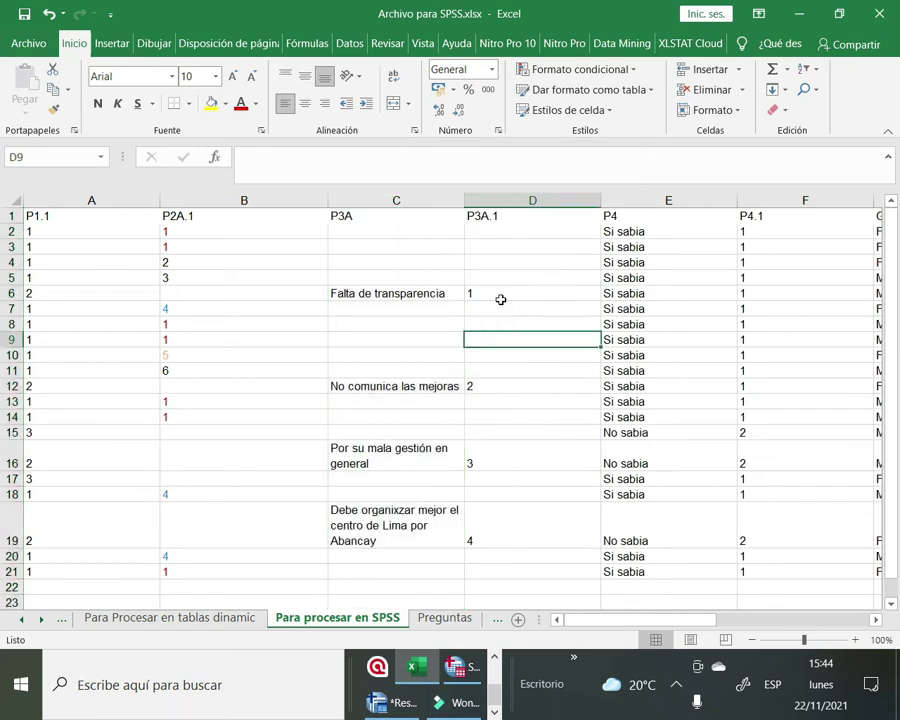
Delete the text columns P3A and P4, keeping their coded columns P3A.1 and P4.1
click(390, 202)
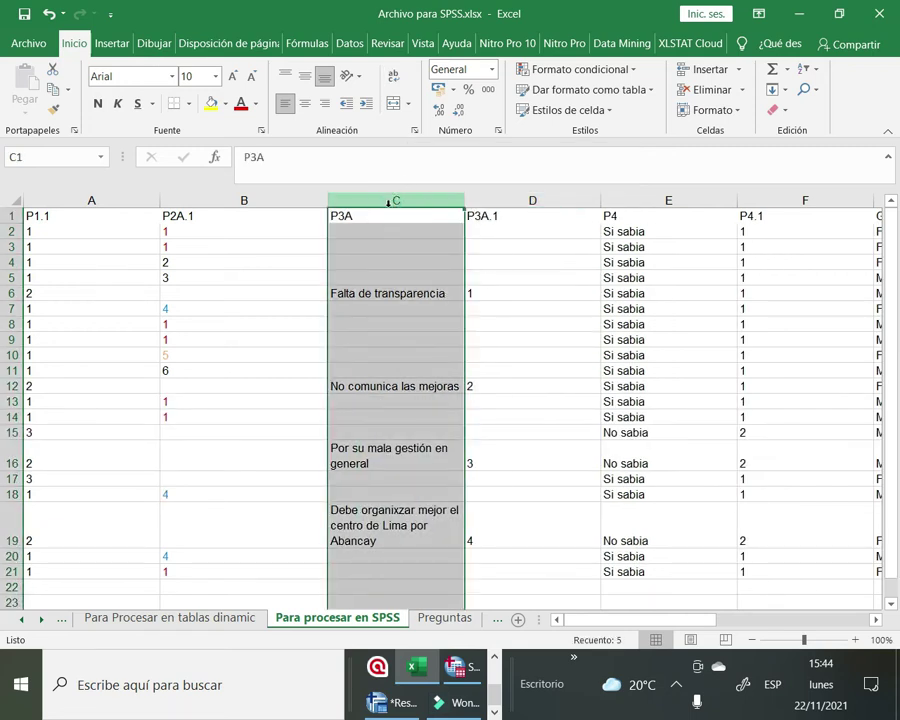
right_click(388, 203)
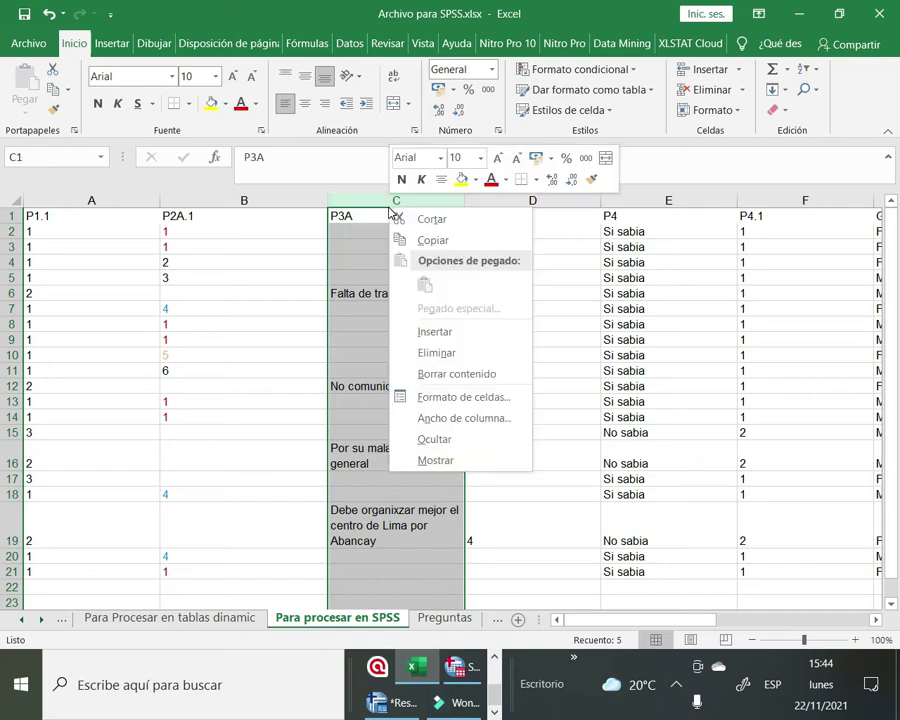
click(436, 353)
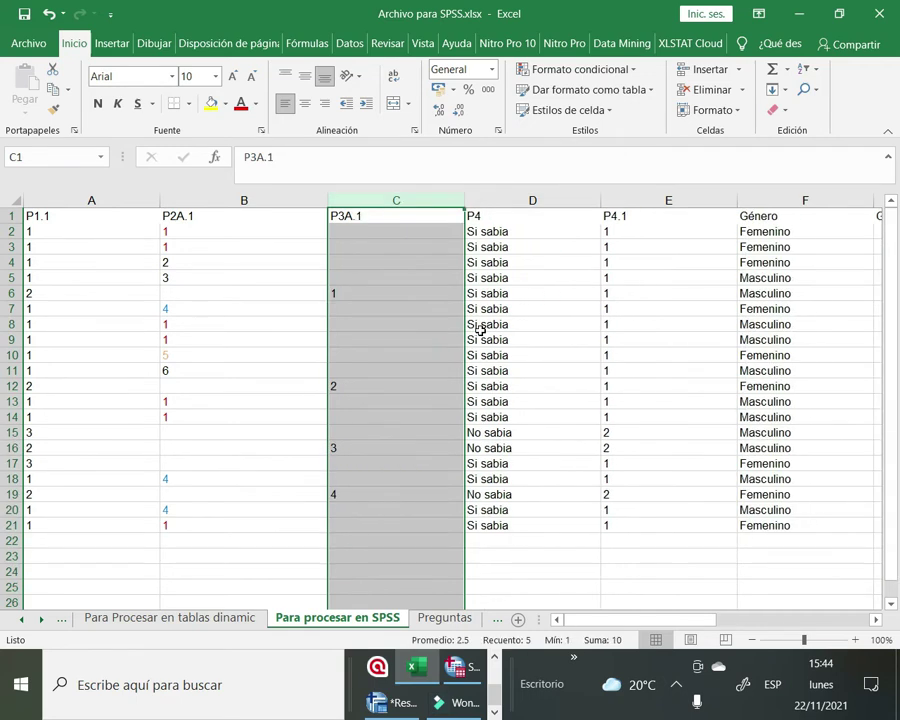
click(533, 324)
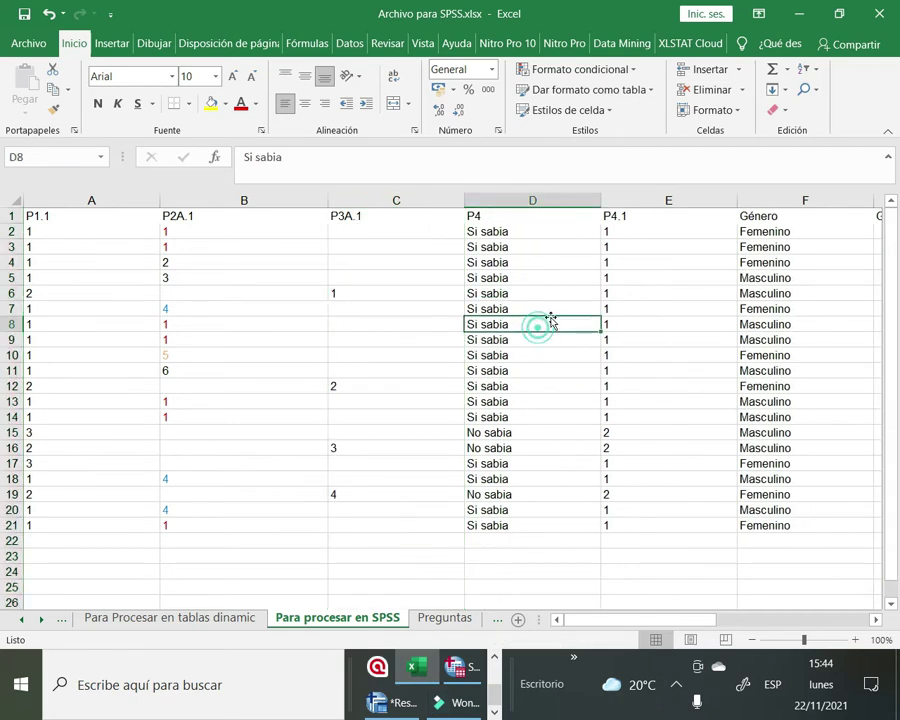
click(498, 197)
right_click(501, 199)
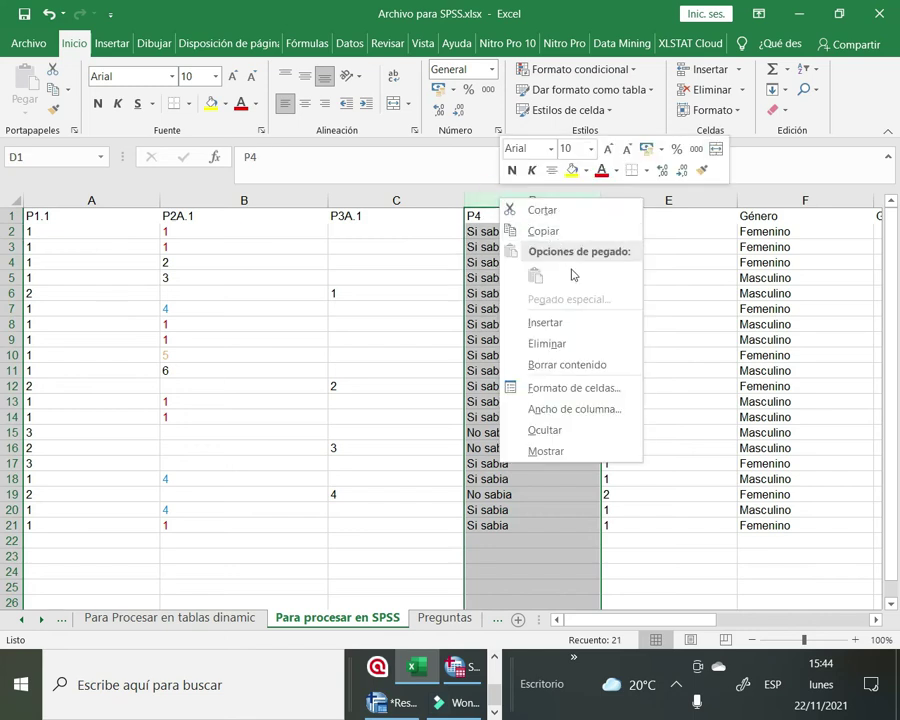
click(572, 345)
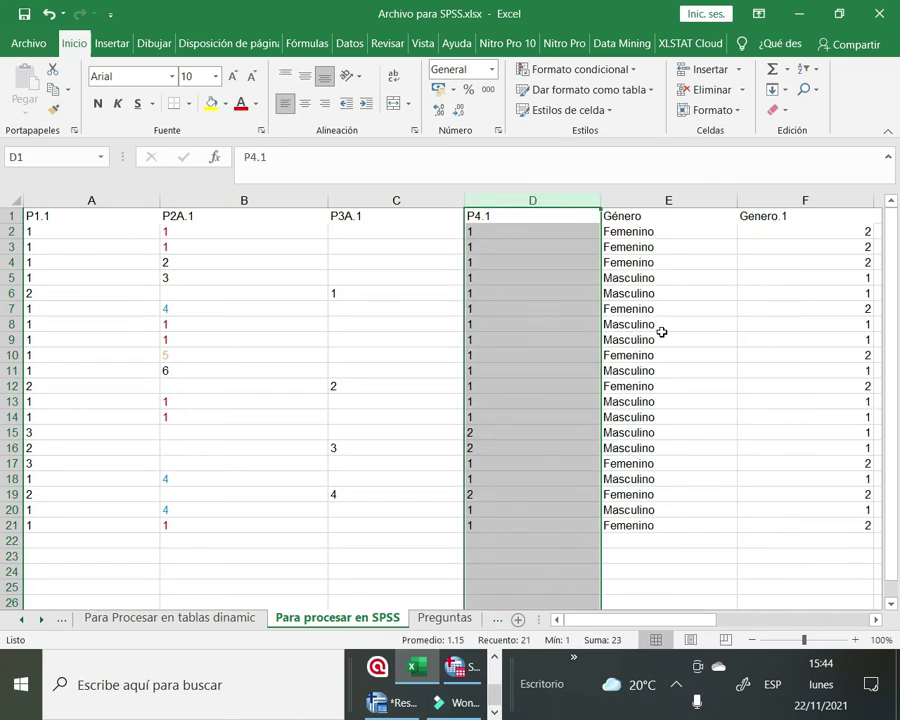
drag(663, 336, 663, 325)
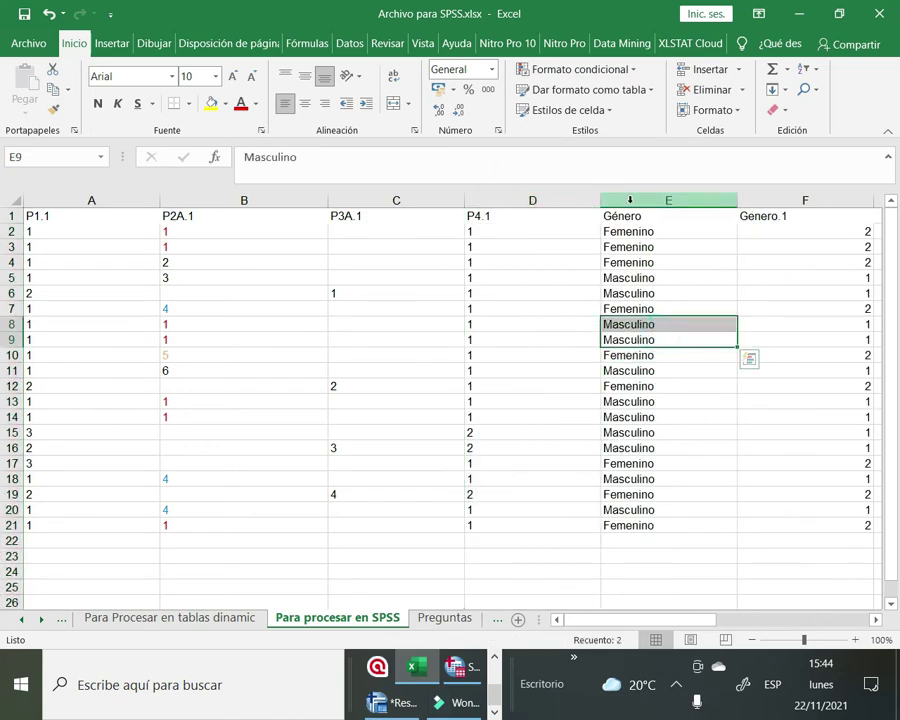
Delete the Género text column, keeping the Genero.1 codes
click(630, 200)
right_click(630, 200)
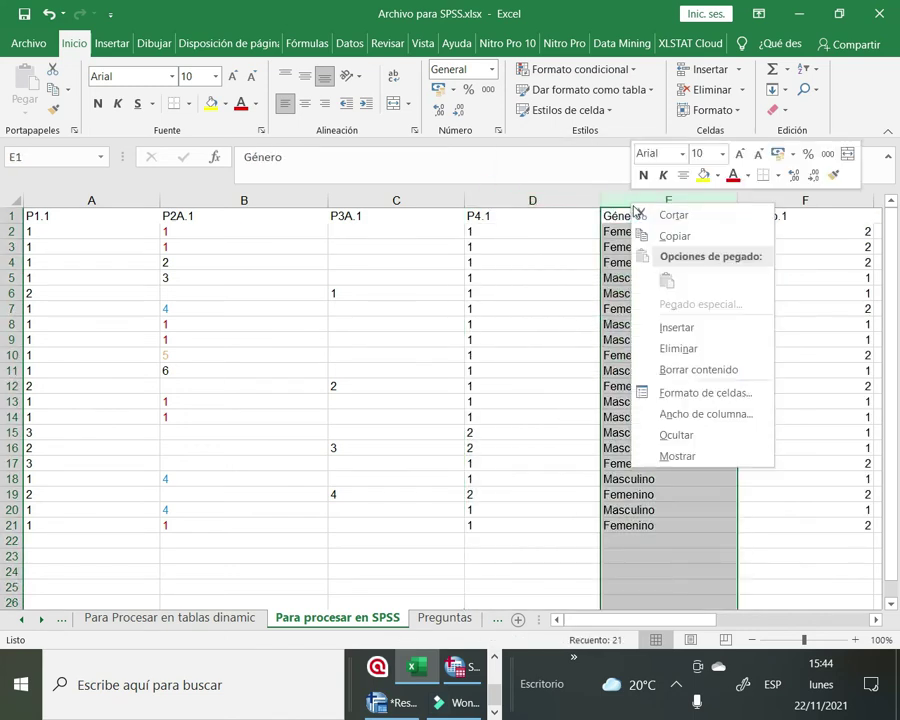
click(690, 347)
click(774, 318)
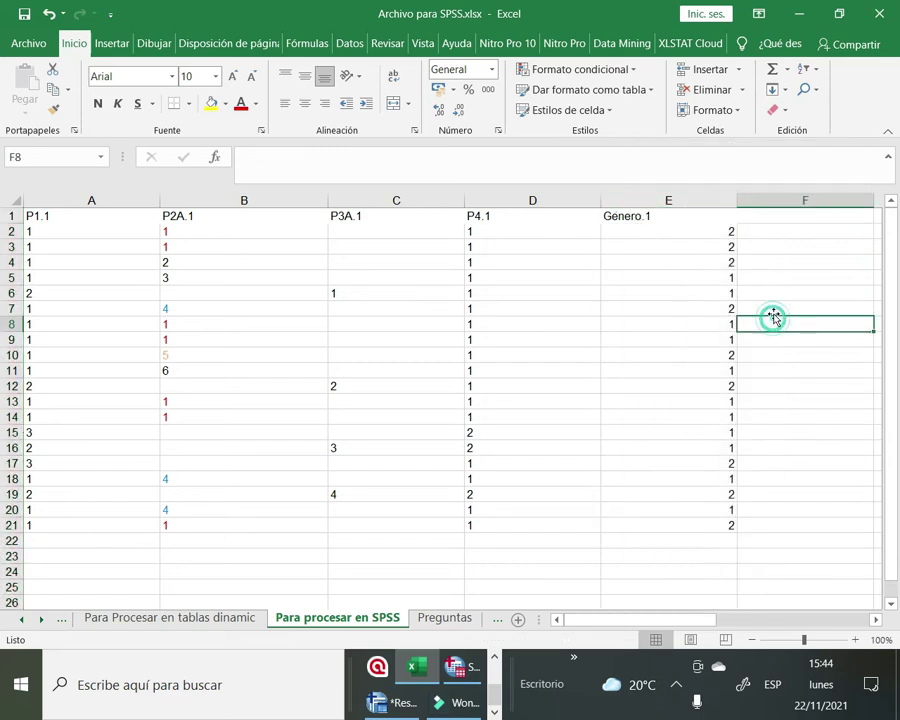
Center the contents of columns P1.1 through Genero.1 horizontally and vertically, and select the P1.1 header cell
click(711, 235)
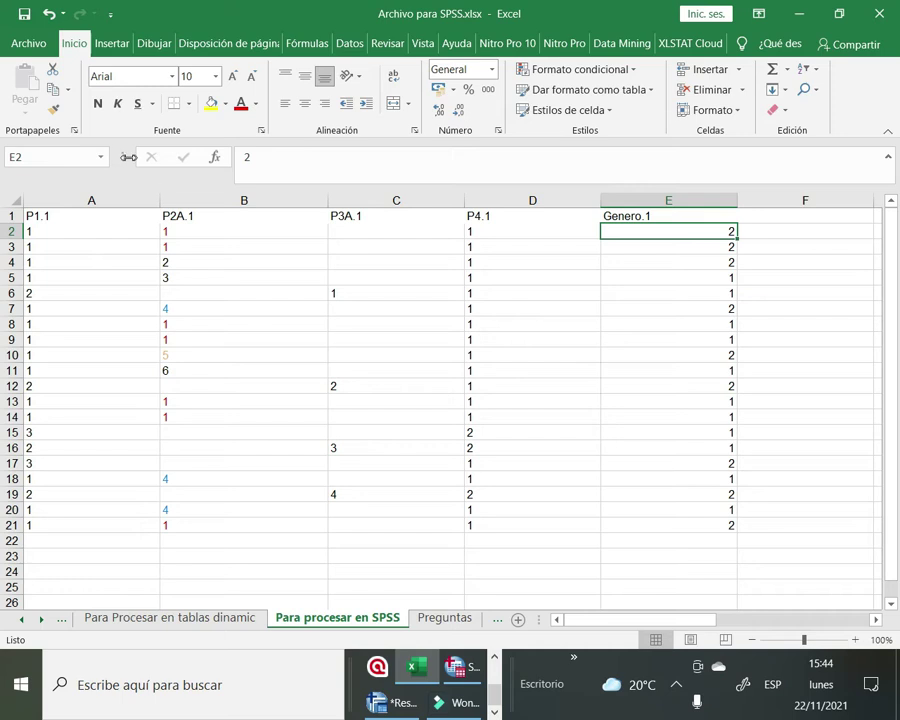
drag(101, 193, 670, 201)
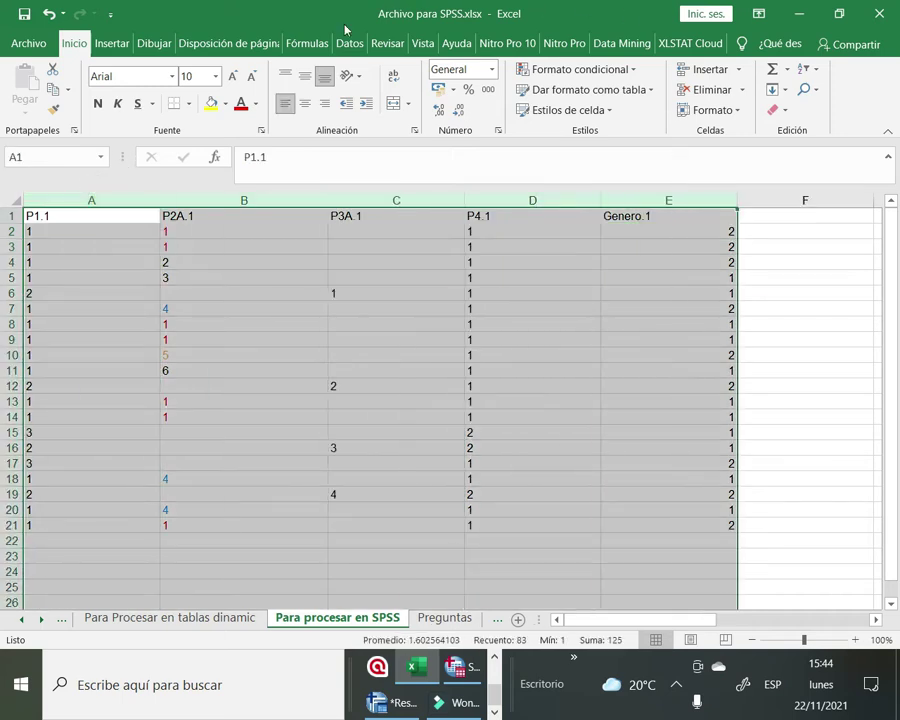
click(305, 102)
click(305, 78)
click(440, 401)
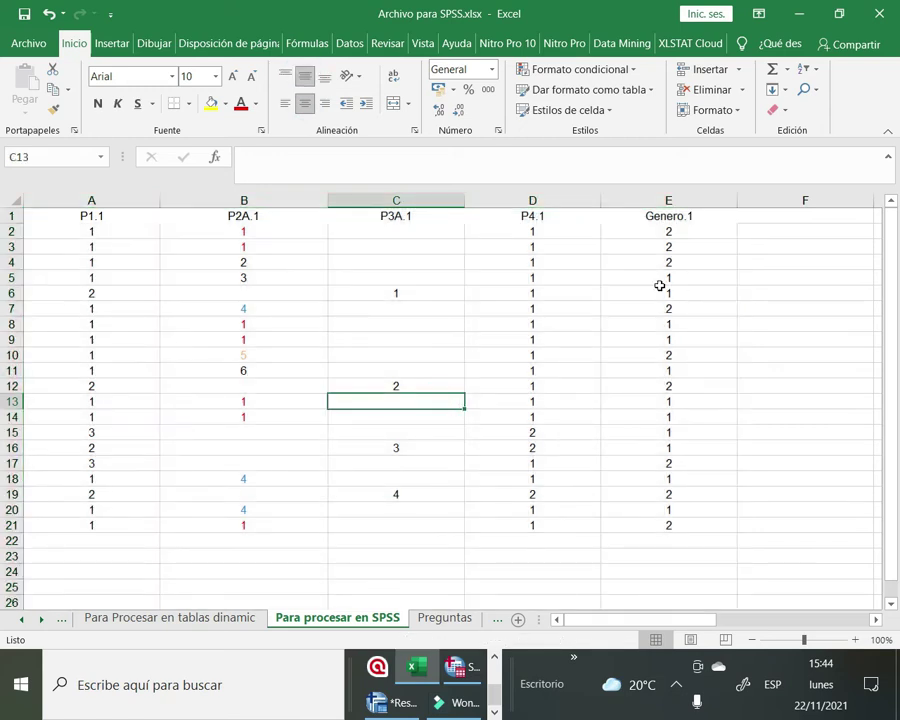
click(103, 213)
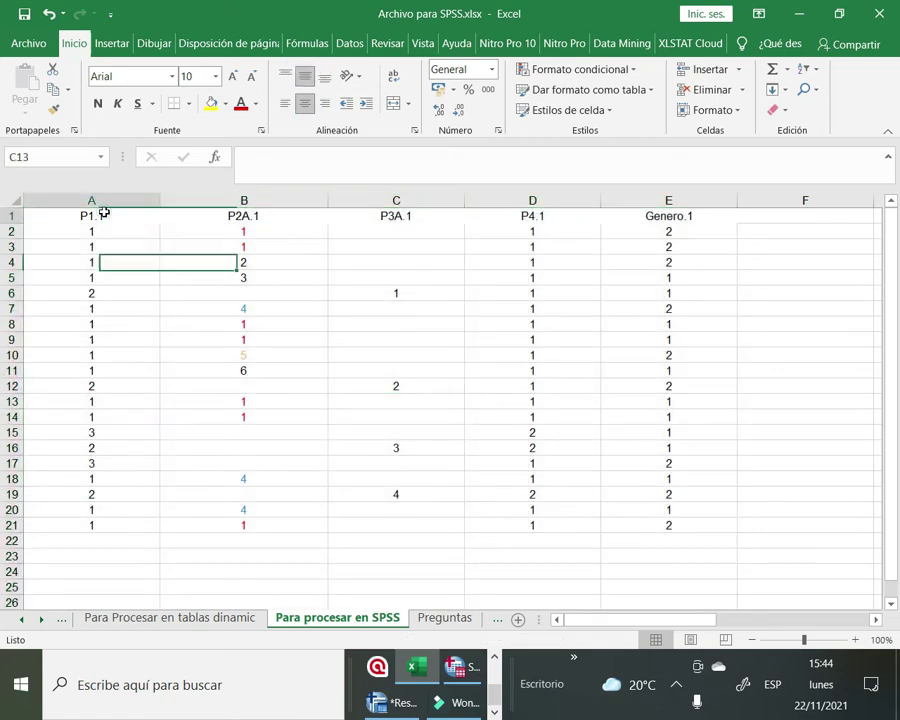
Rename the P1.1 column header as P1
double_click(106, 215)
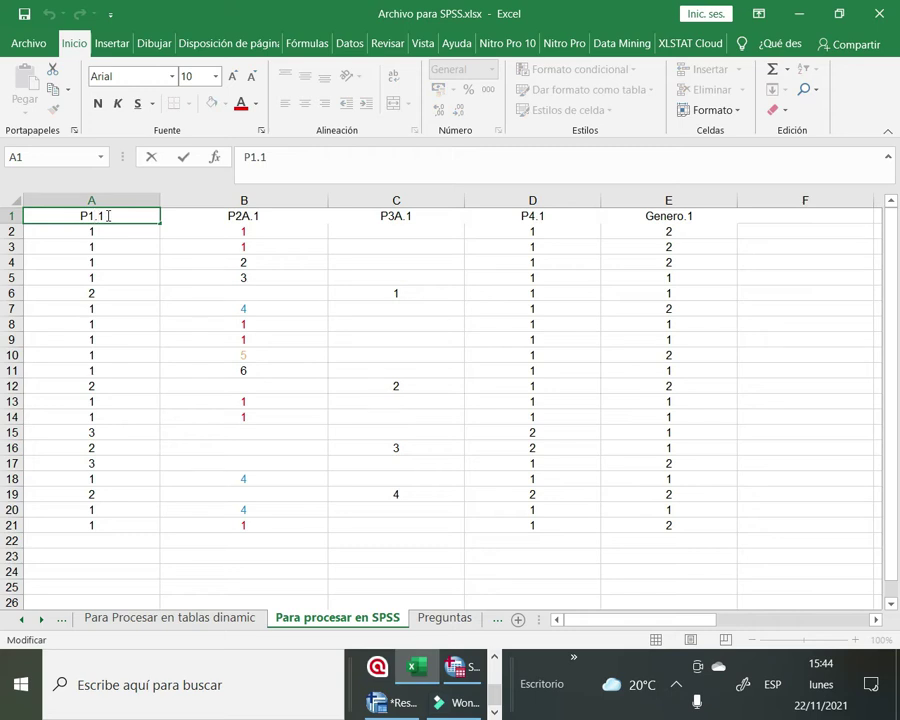
key(BackSpace)
key(Delete)
key(Return)
Rename the P2A.1 column header as P2
click(107, 215)
key(Right)
key(F2)
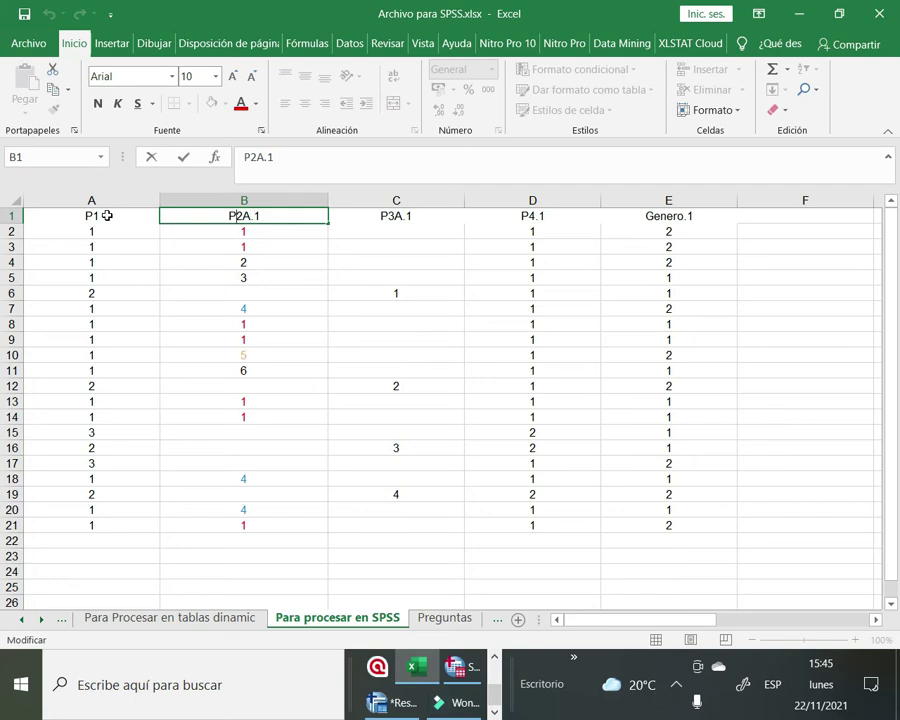
key(BackSpace)
key(Delete)
key(Delete)
key(Return)
Rename the P3A.1 column header as P3
key(Up)
key(Right)
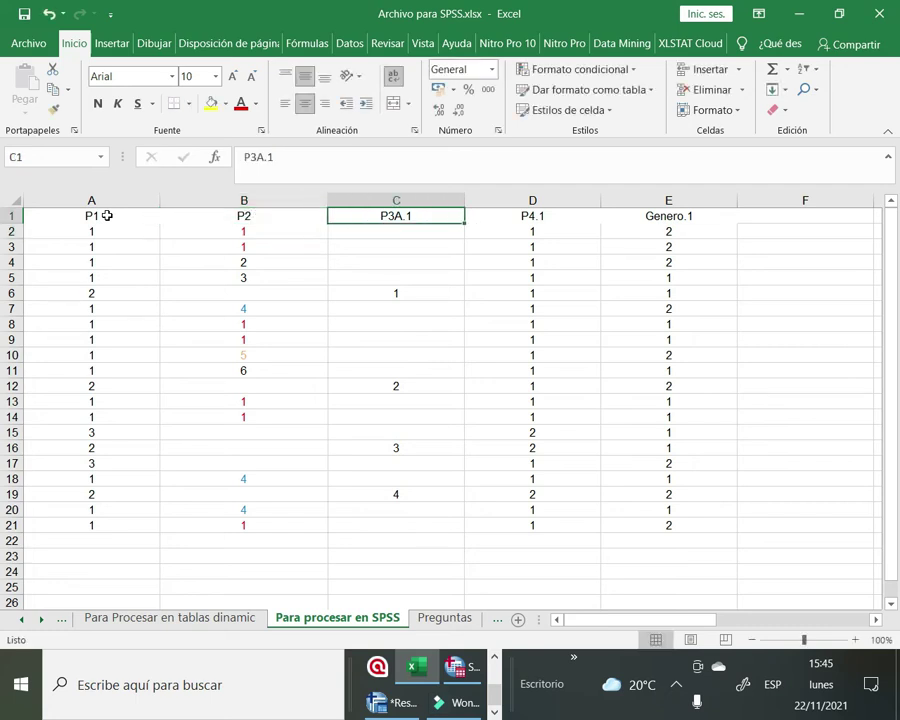
key(F2)
key(BackSpace)
key(Delete)
key(Delete)
key(Return)
Rename the P4.1 column header as P4
key(Up)
key(Right)
key(F2)
key(Delete)
key(Delete)
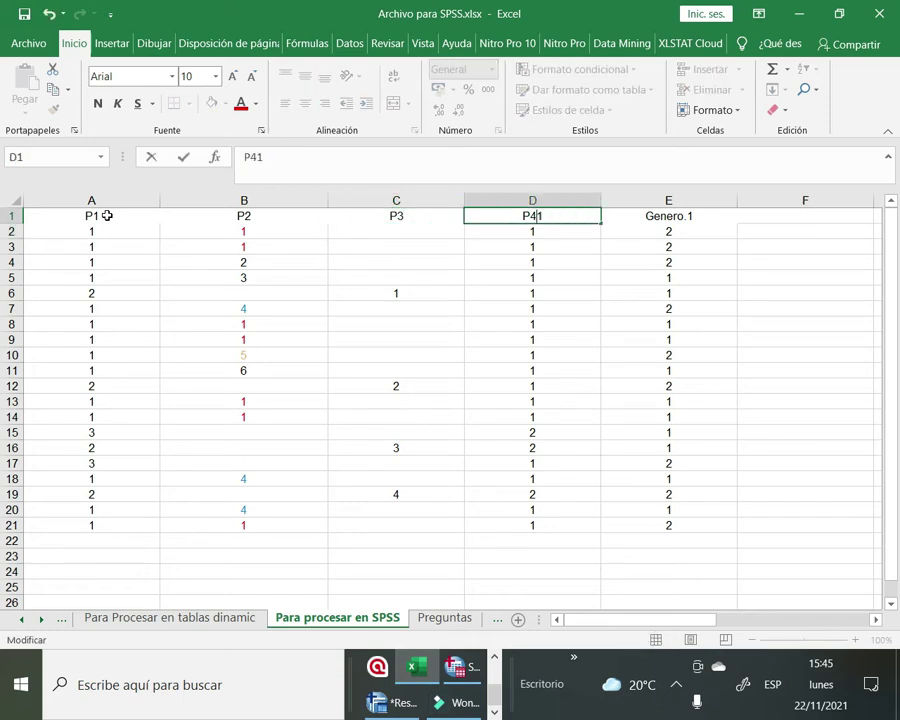
key(Return)
Rename the Genero.1 column header as Genero and return to cell A1
key(Up)
key(Right)
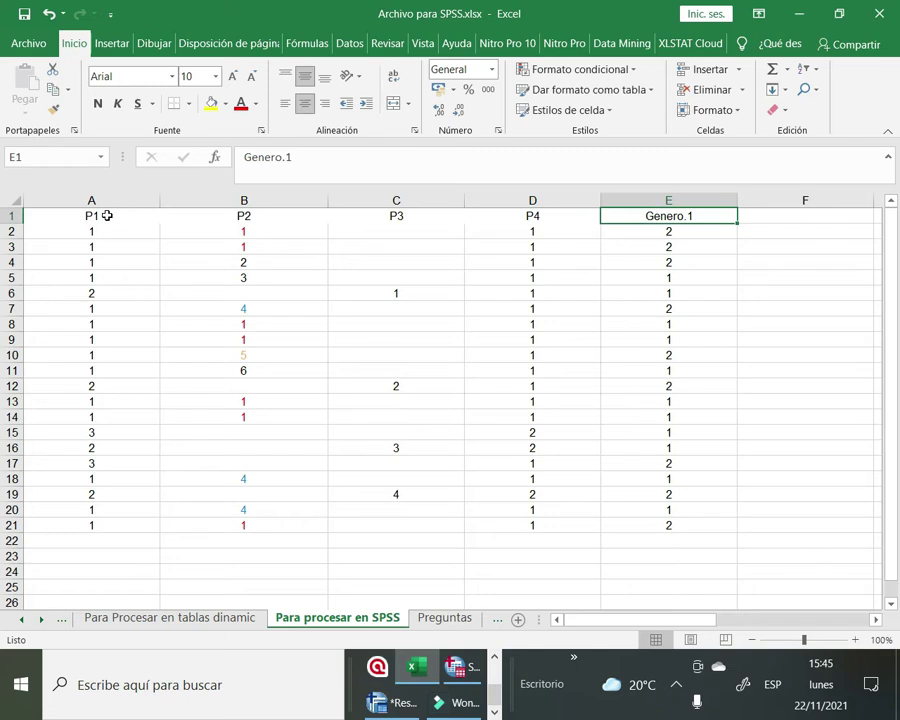
key(F2)
key(Left)
key(Left)
key(Delete)
key(Delete)
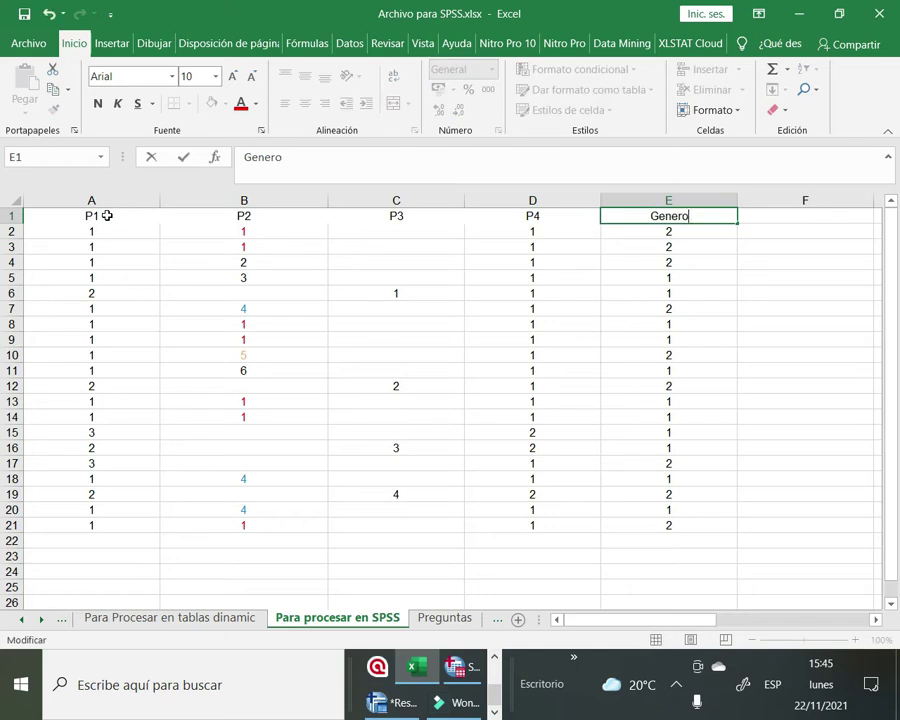
key(Return)
key(Up)
key(Left)
key(Left)
key(Left)
key(Left)
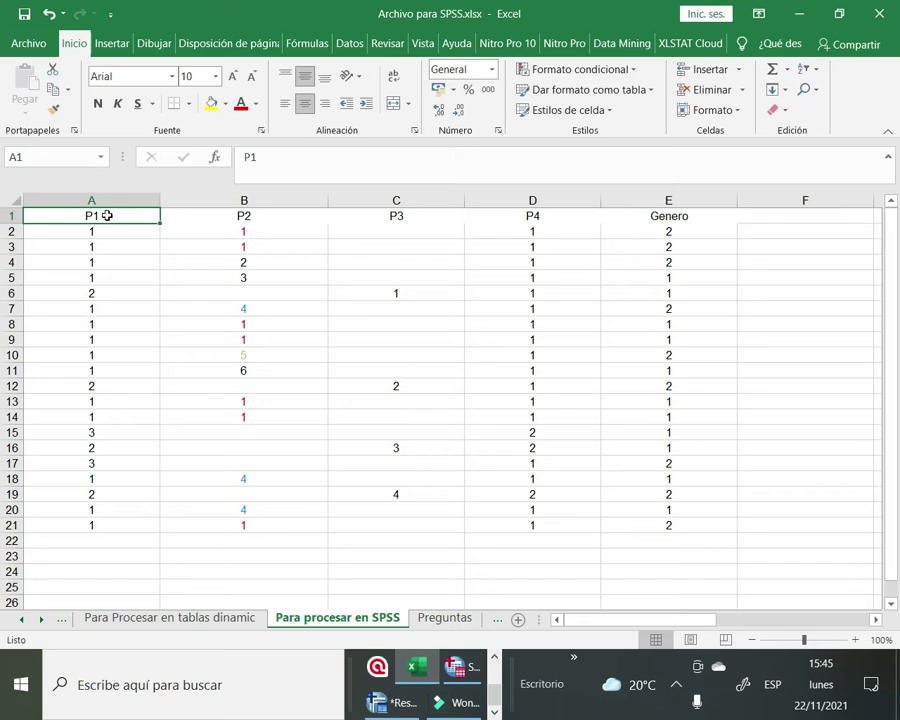
Save the workbook under the new name Archivo para importar.xlsx in the Descargas folder and close it
click(27, 45)
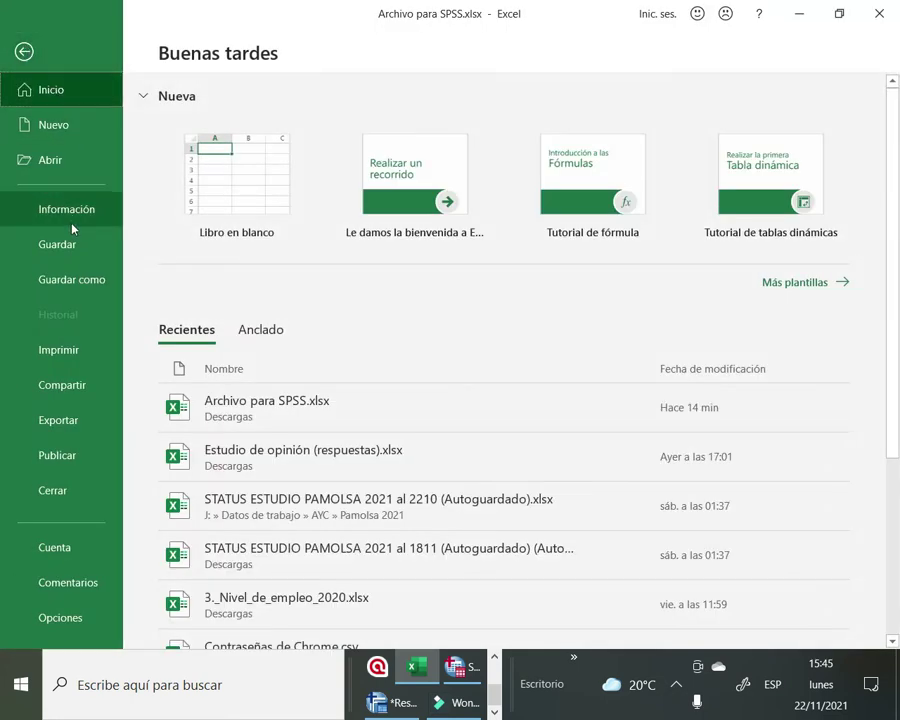
click(70, 289)
click(243, 317)
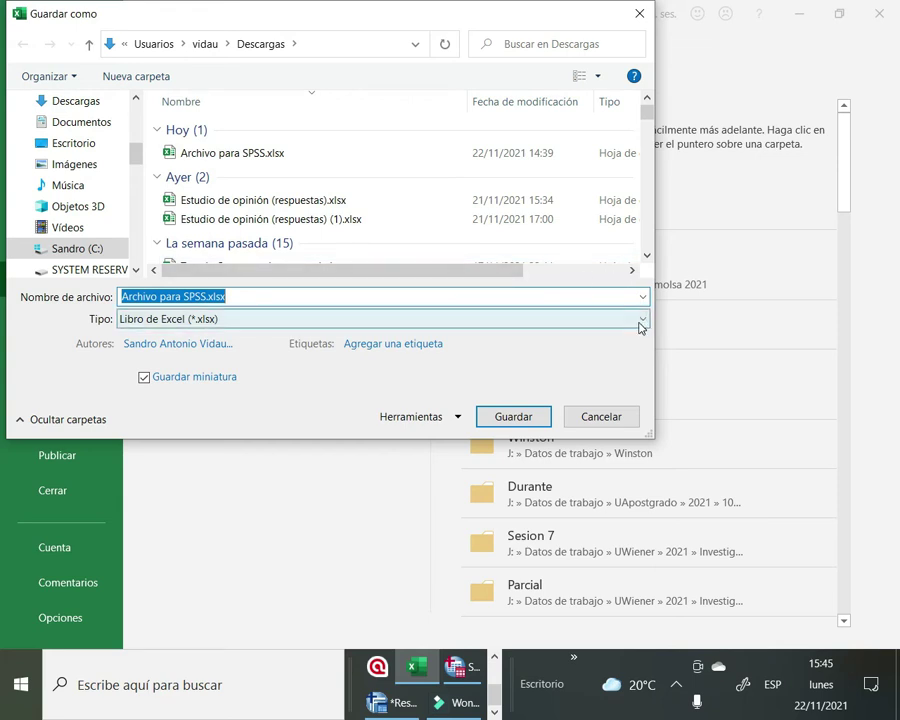
click(257, 298)
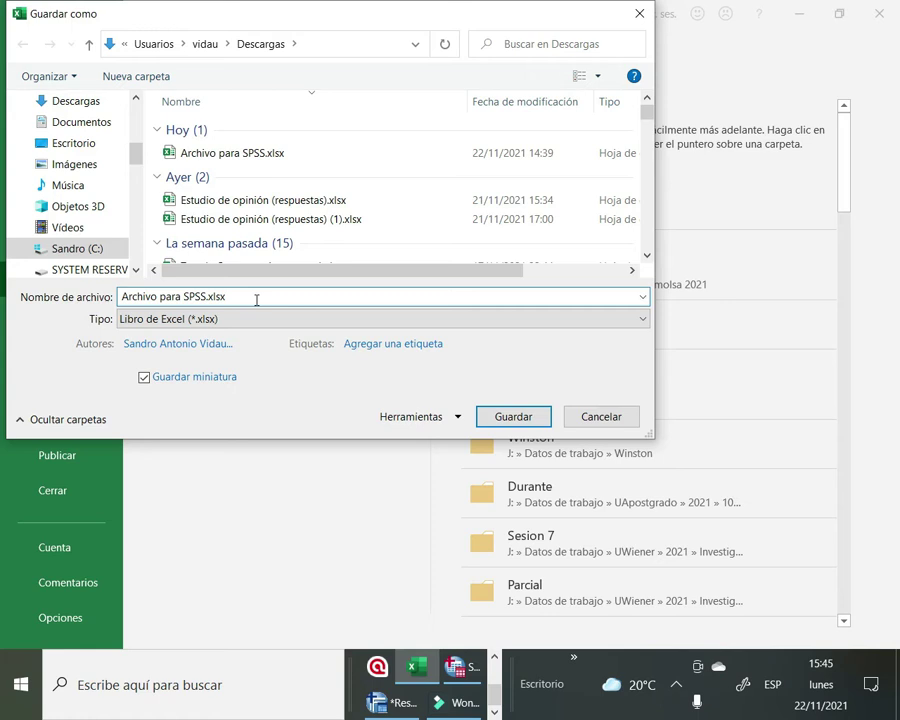
text(importar)
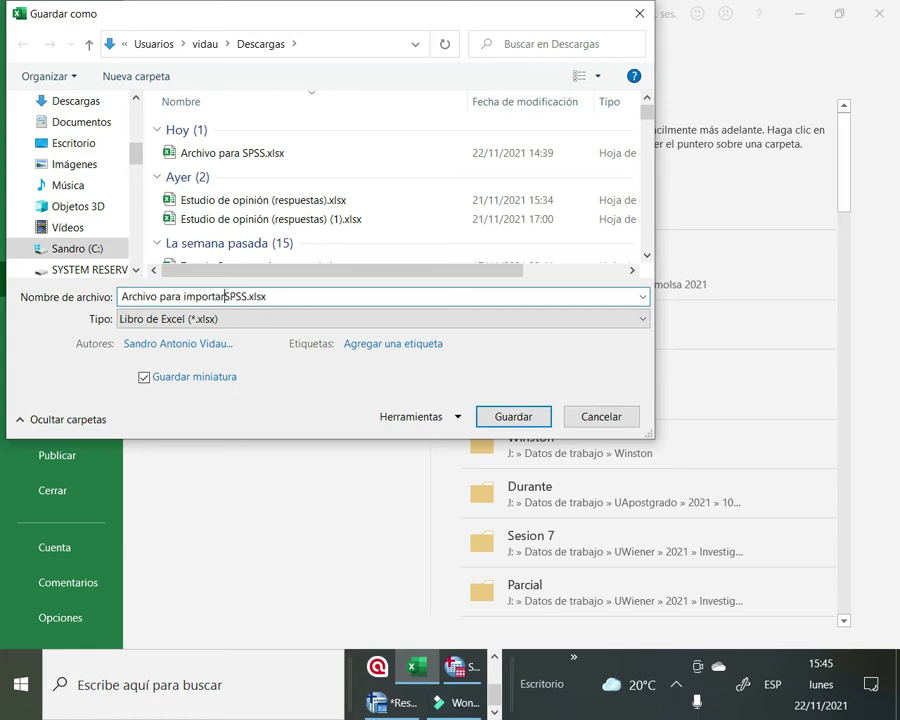
key(Delete)
key(Delete)
key(Delete)
key(Delete)
key(Return)
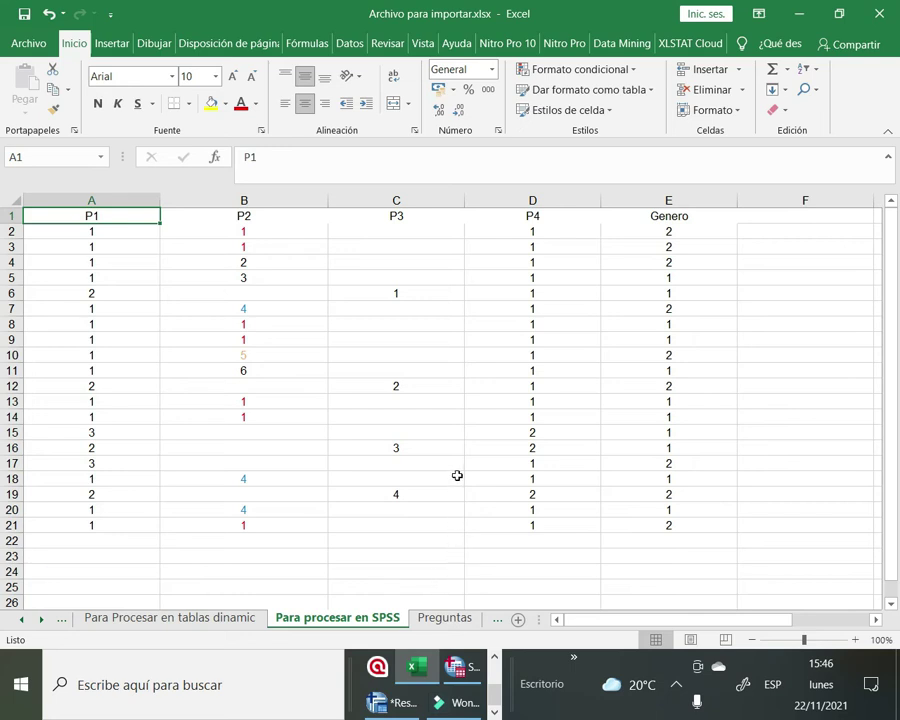
click(25, 15)
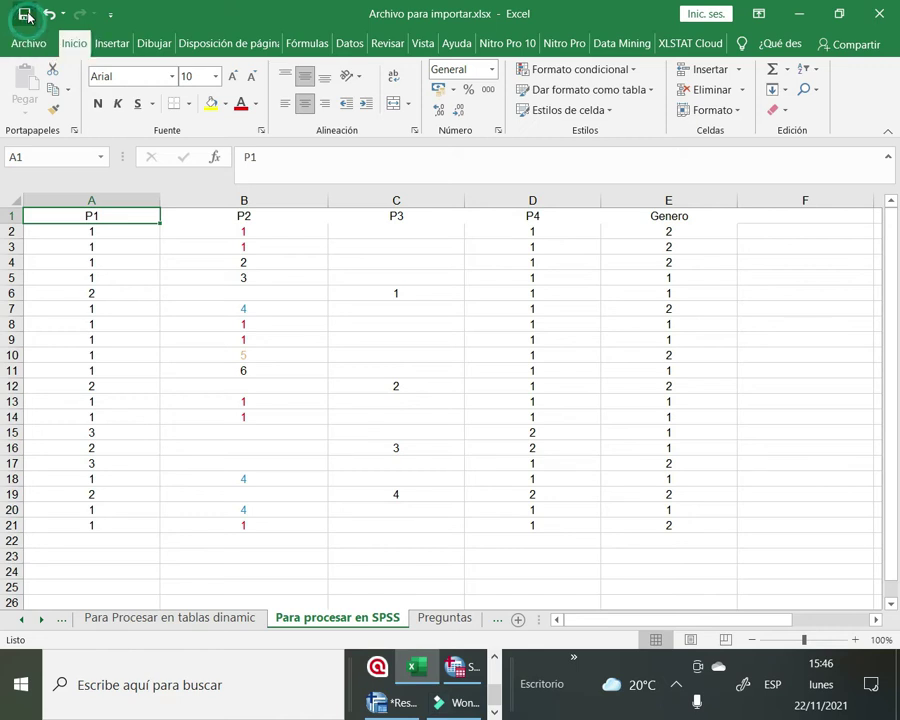
click(880, 14)
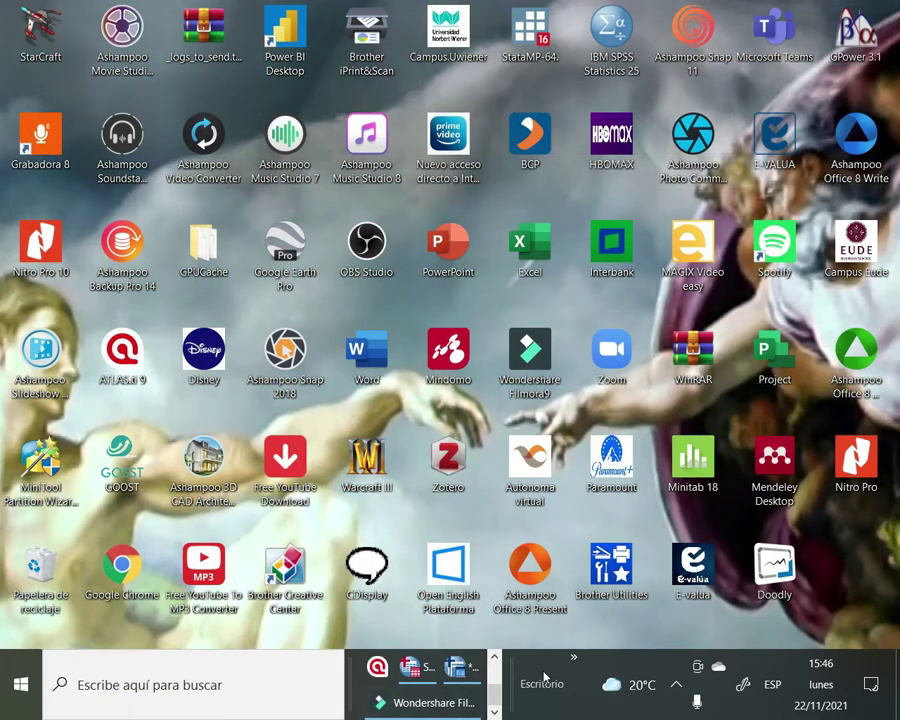
Switch to the empty data editor of IBM SPSS Statistics and show its data view
click(457, 666)
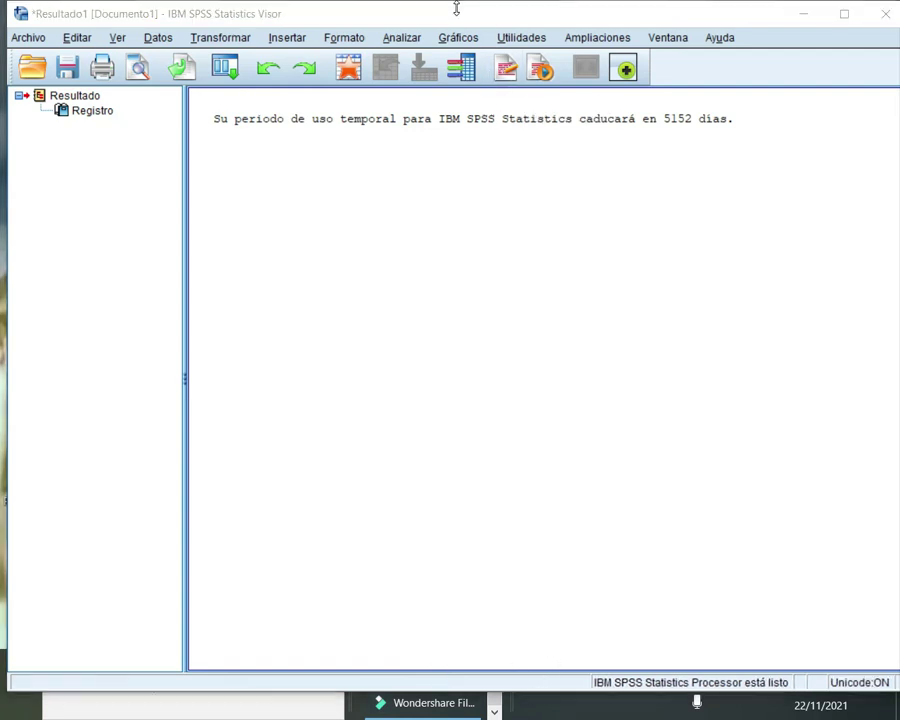
key(alt+Tab)
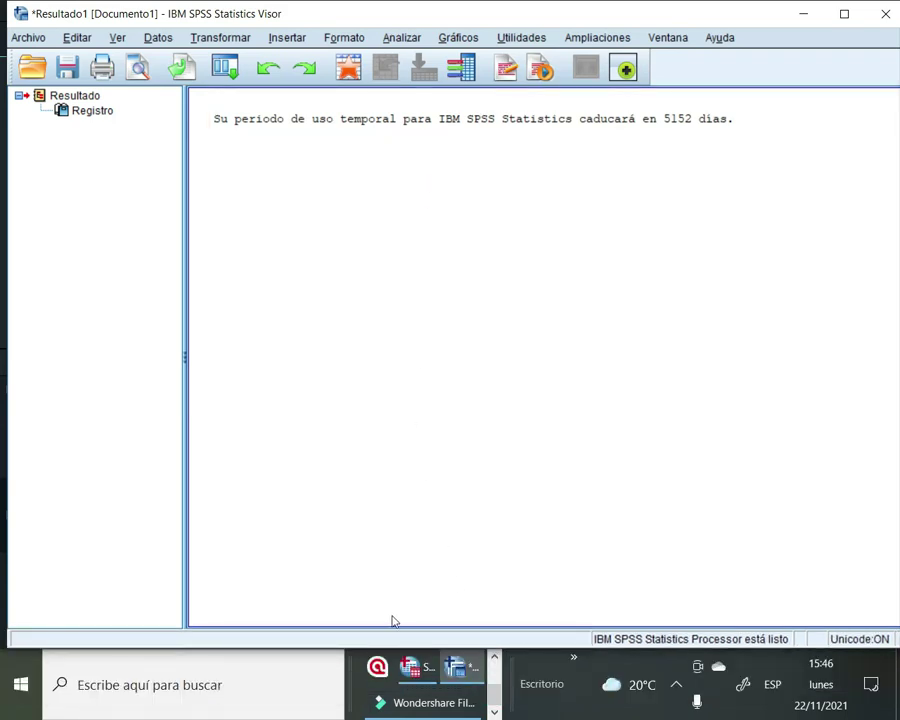
click(419, 669)
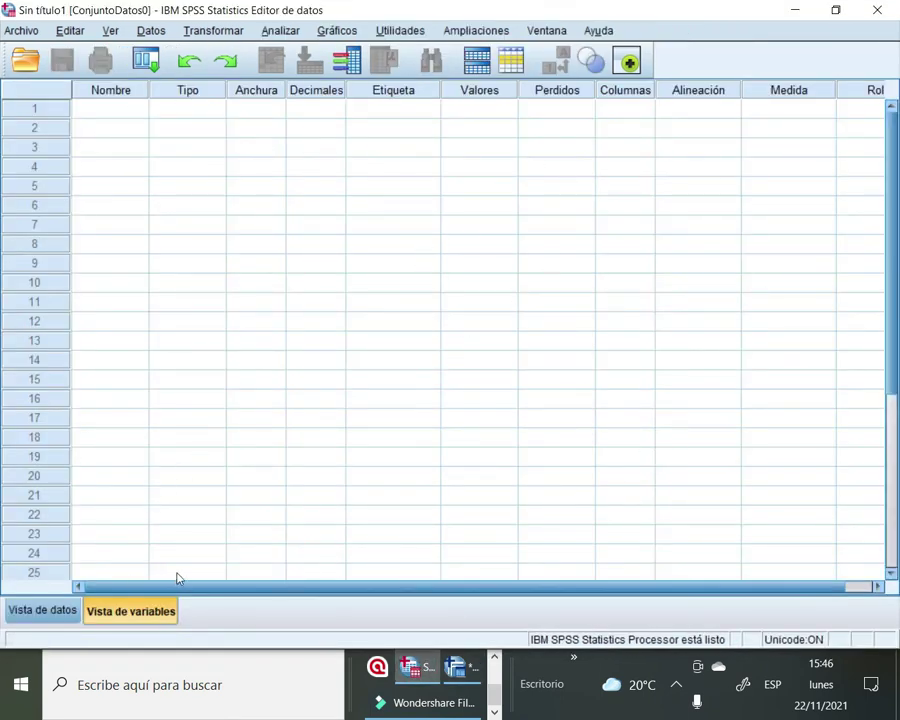
click(46, 608)
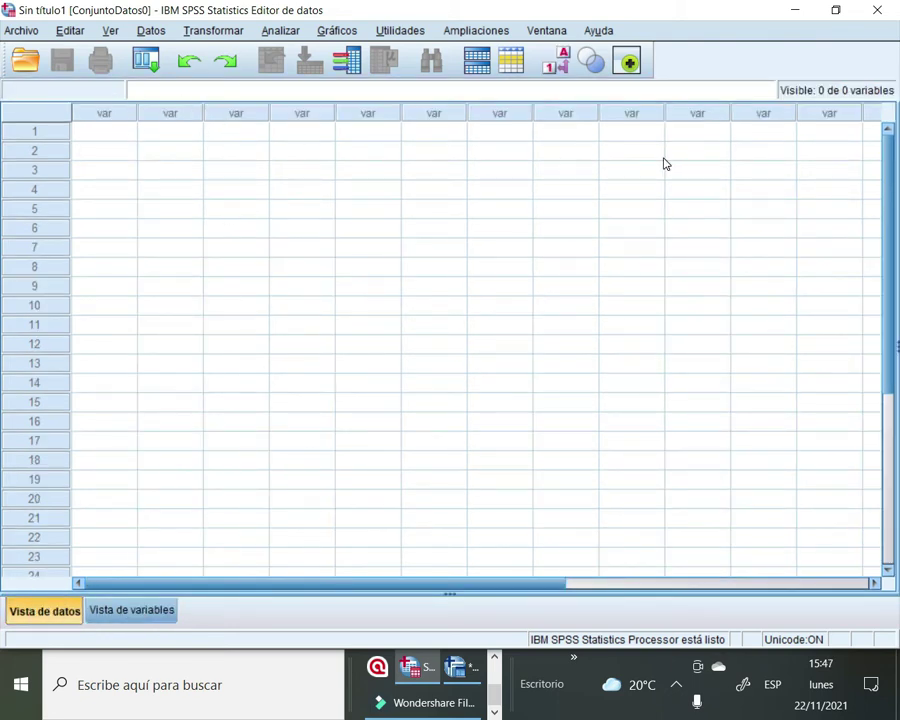
Open the Excel-type data file Archivo para importar.xlsx from the Descargas folder for import
click(14, 30)
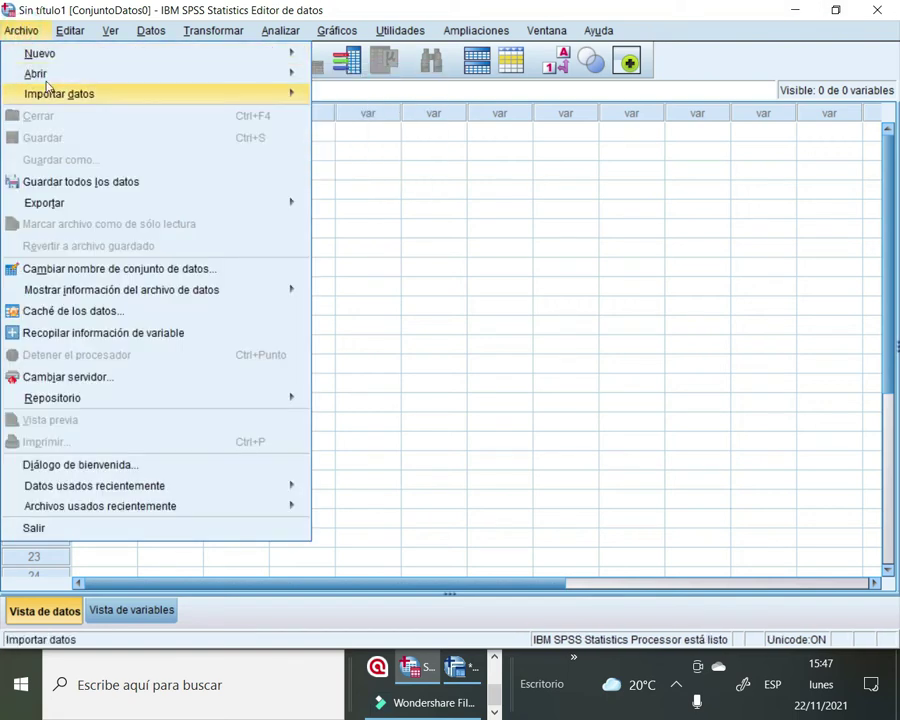
mouse_move(106, 78)
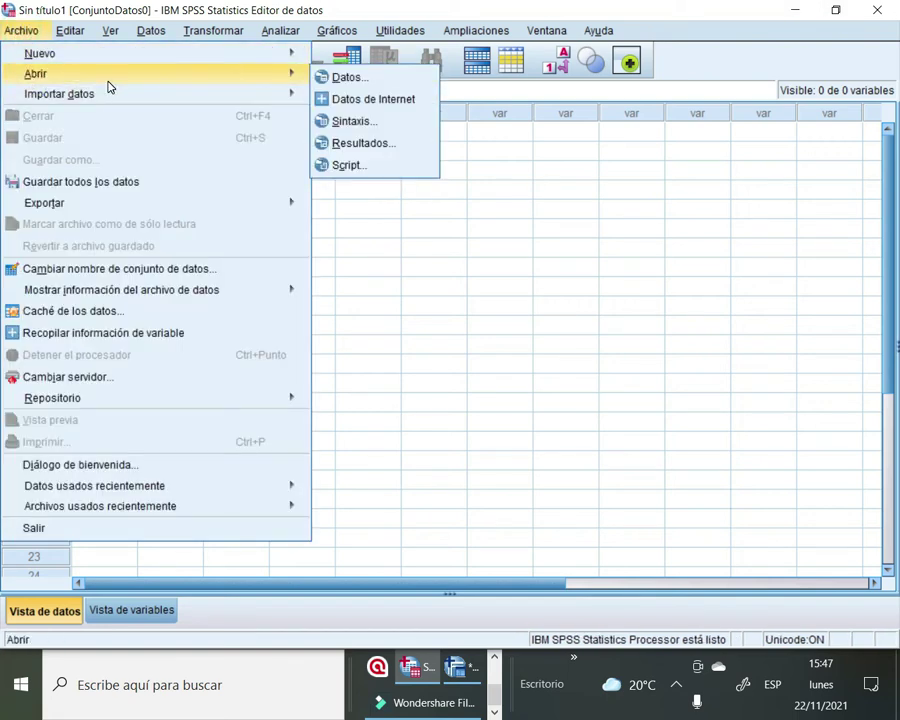
click(352, 80)
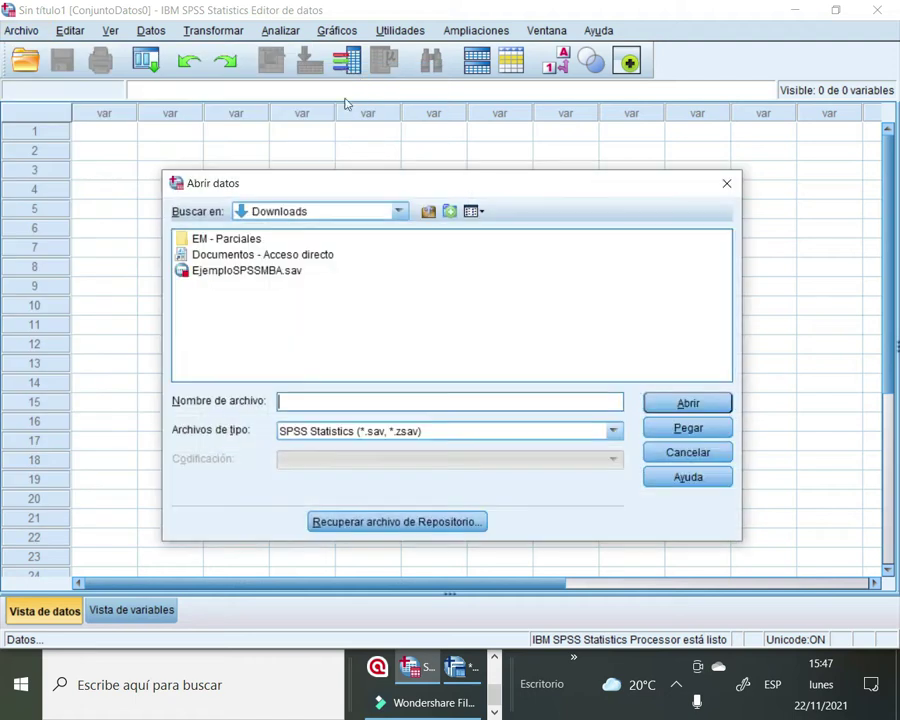
click(403, 212)
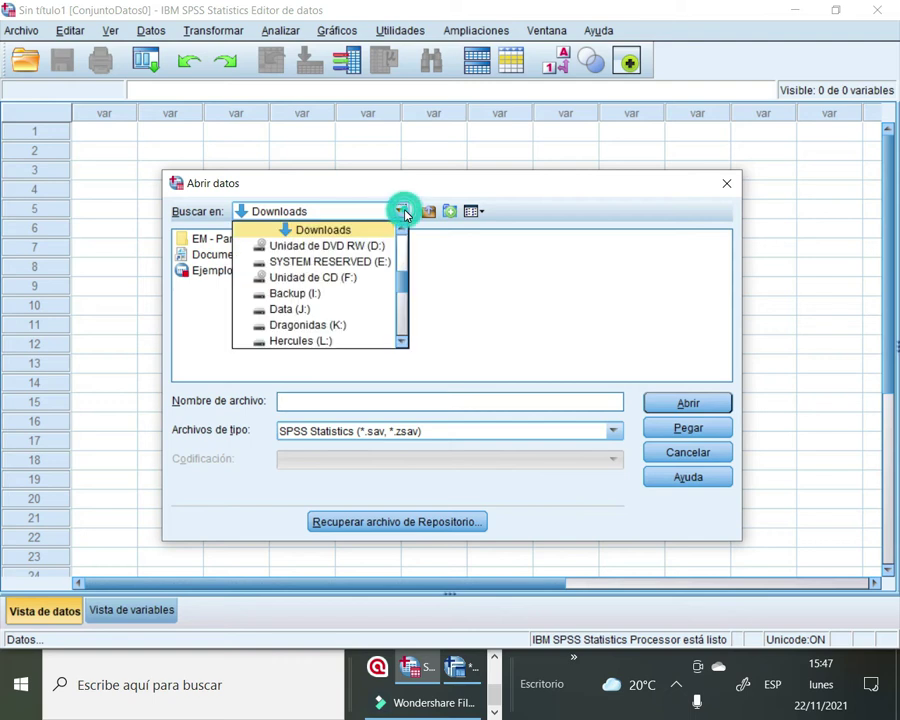
scroll(407, 291, up, 4)
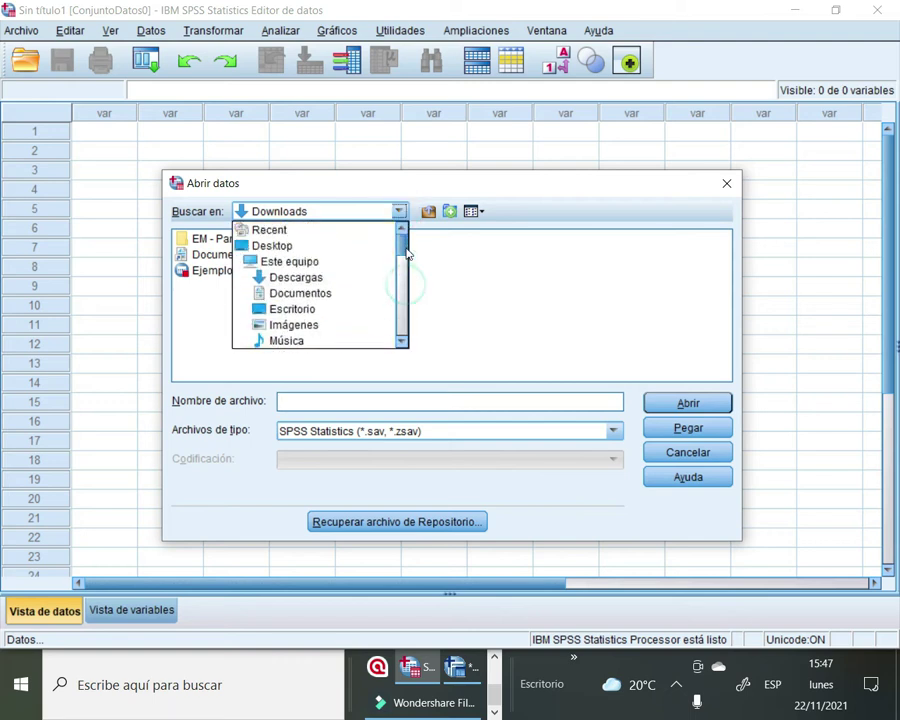
click(309, 285)
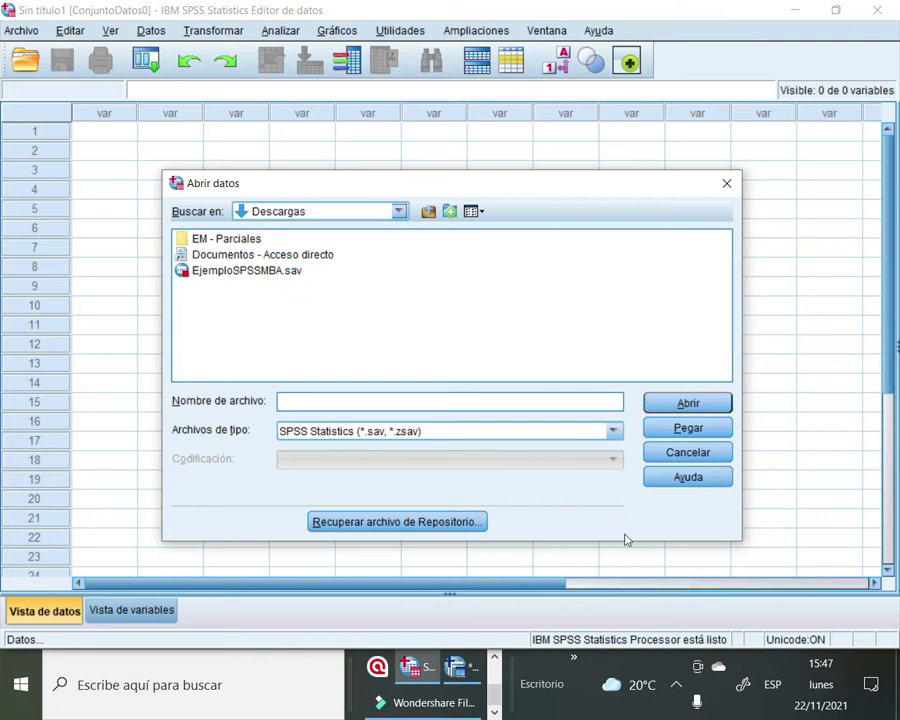
click(613, 430)
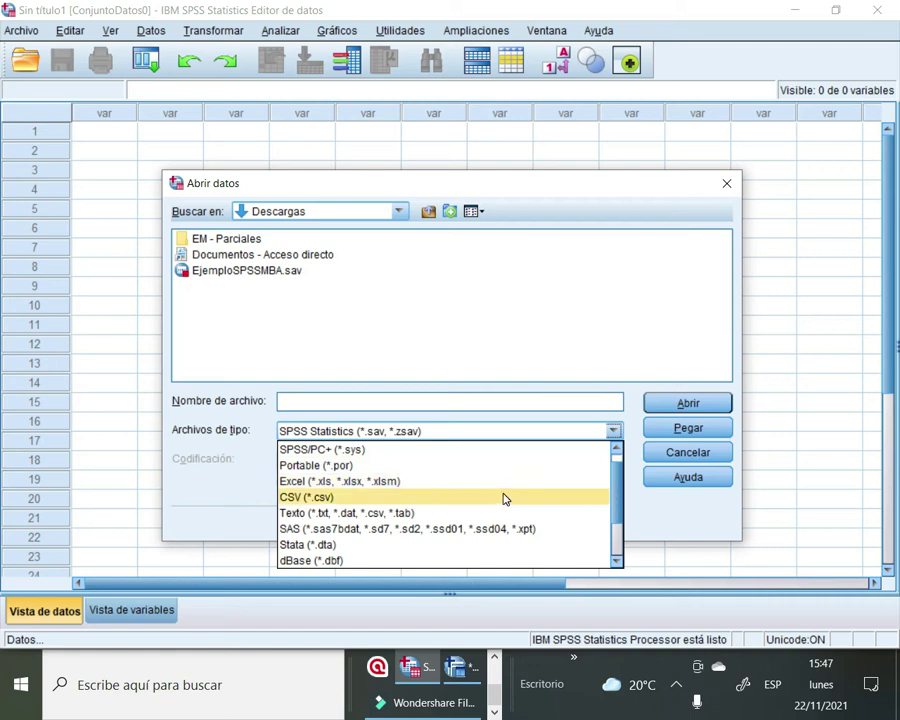
click(475, 480)
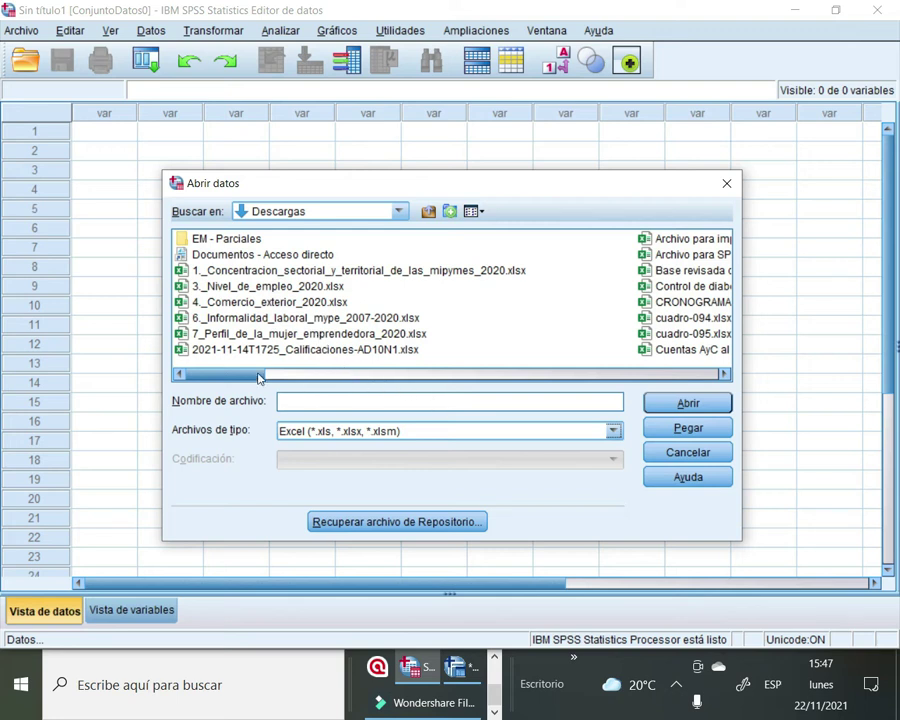
drag(221, 378, 255, 364)
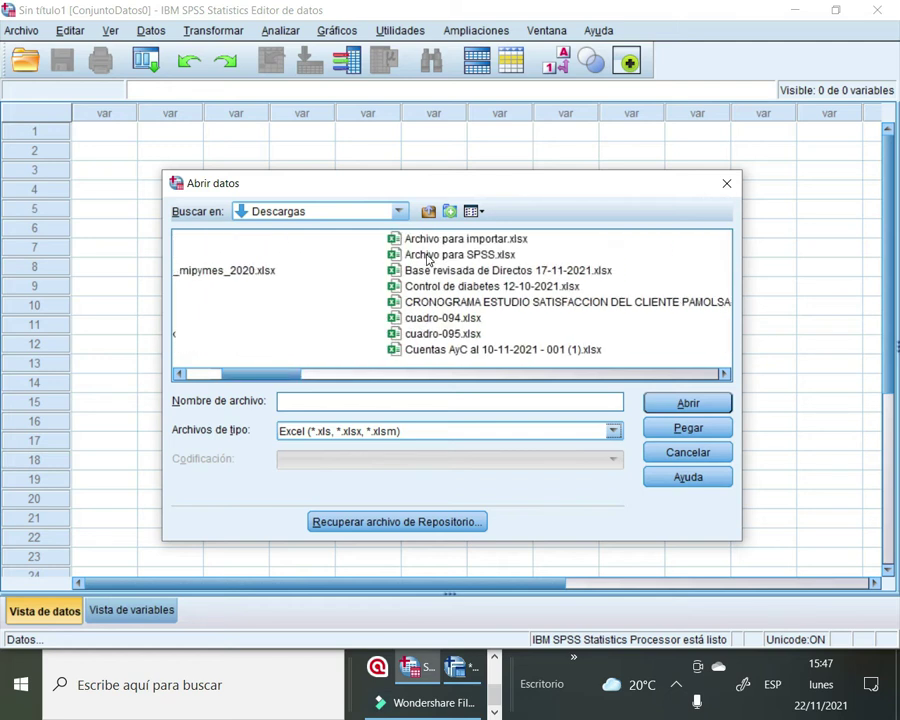
click(459, 241)
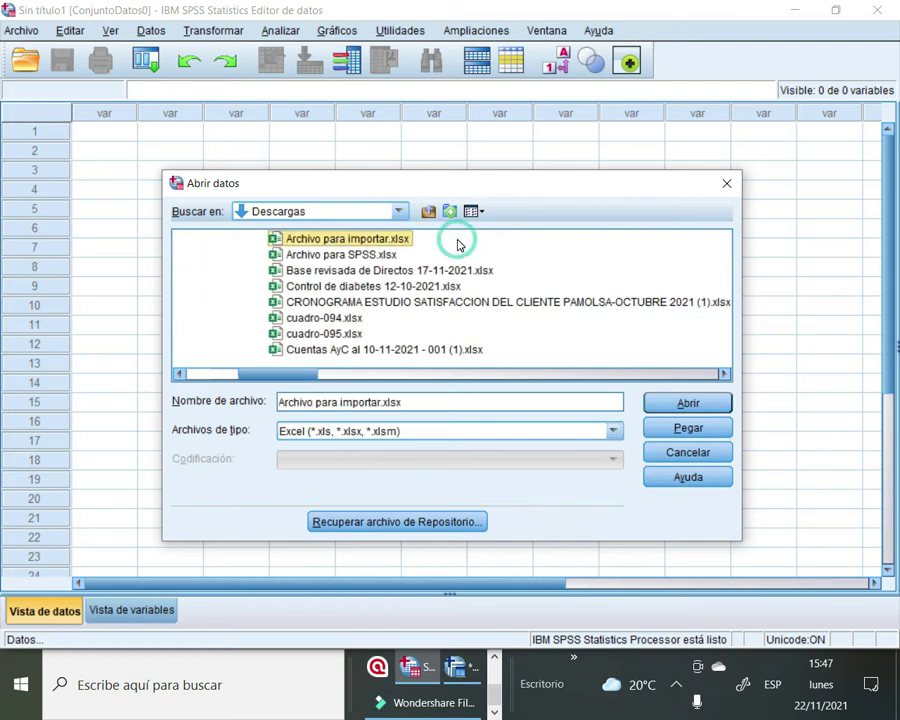
click(688, 405)
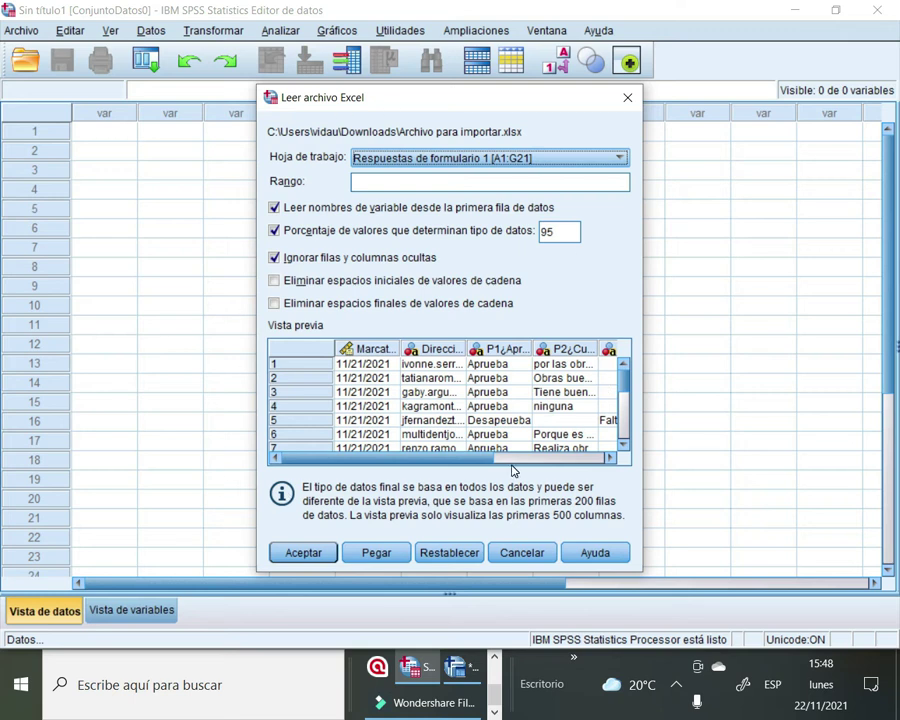
Import the worksheet Para procesar en SPSS [A1:E21] as the dataset and show its variable view
drag(387, 462, 358, 436)
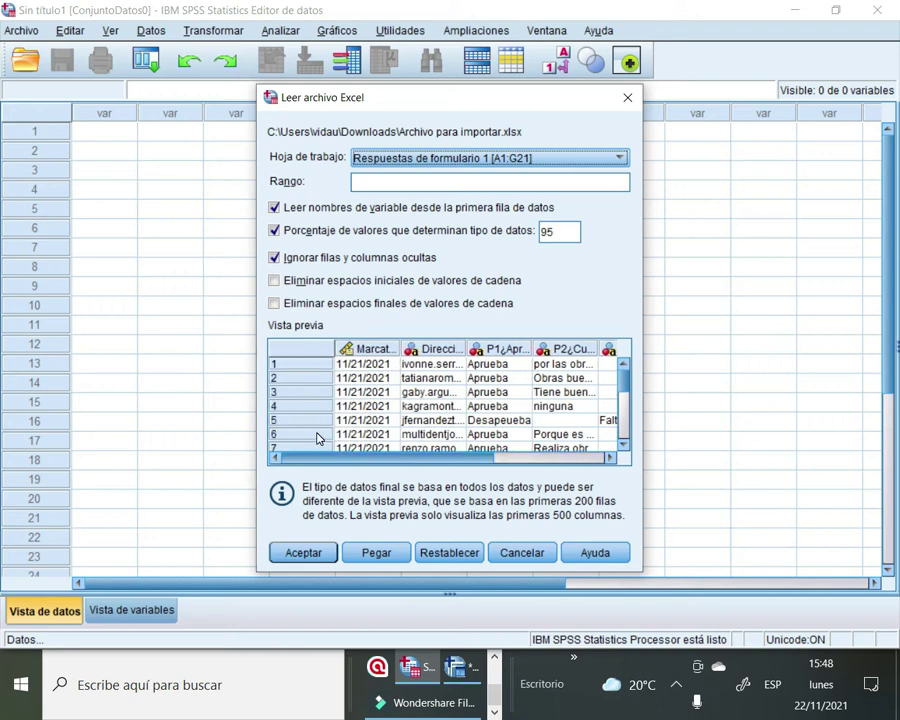
drag(353, 443, 286, 430)
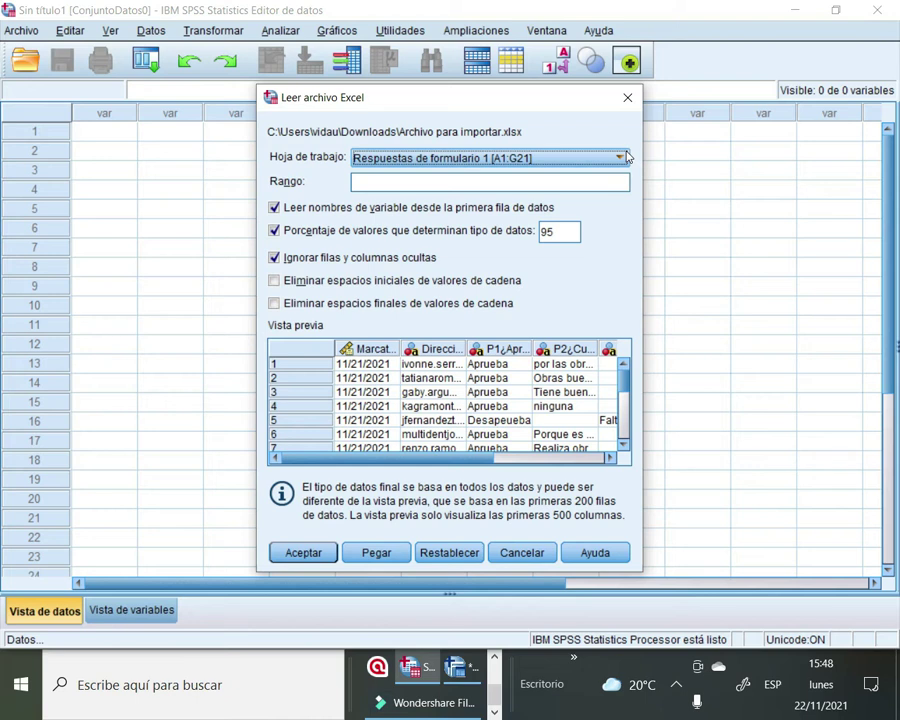
click(621, 160)
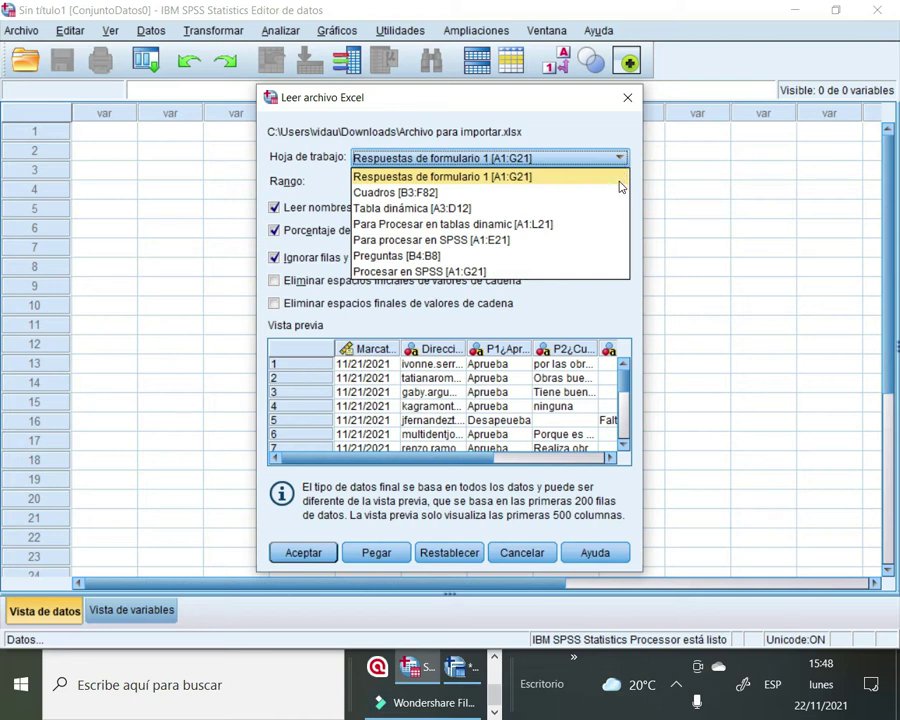
click(602, 239)
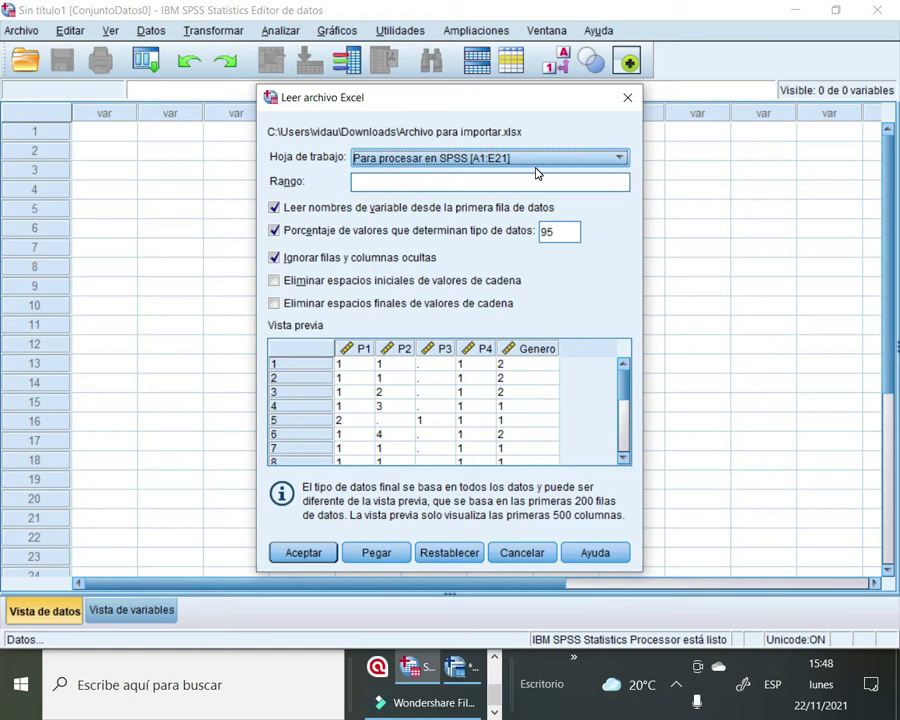
click(301, 555)
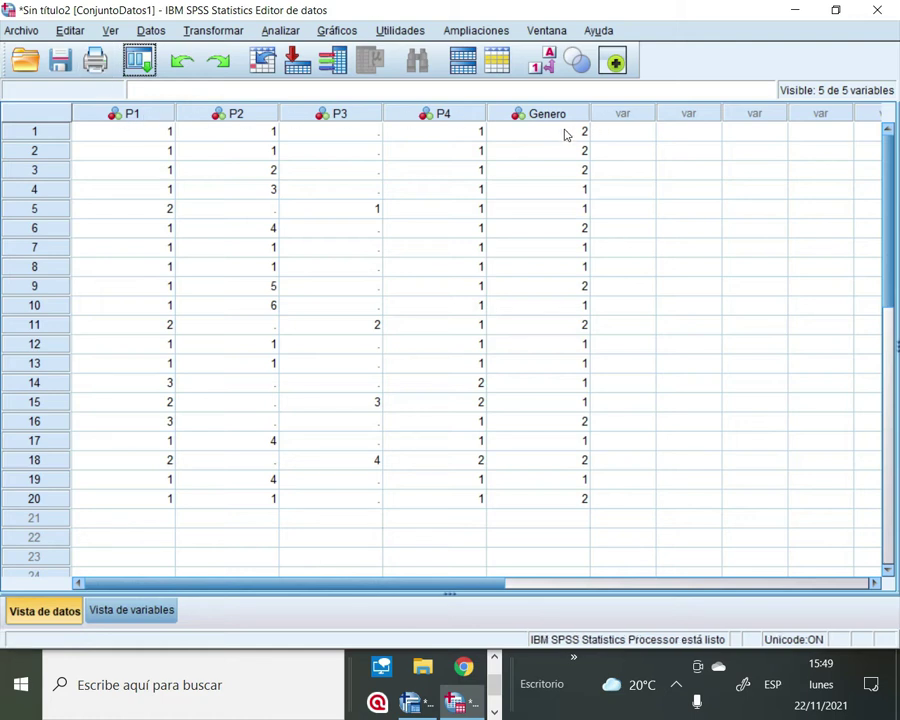
click(120, 611)
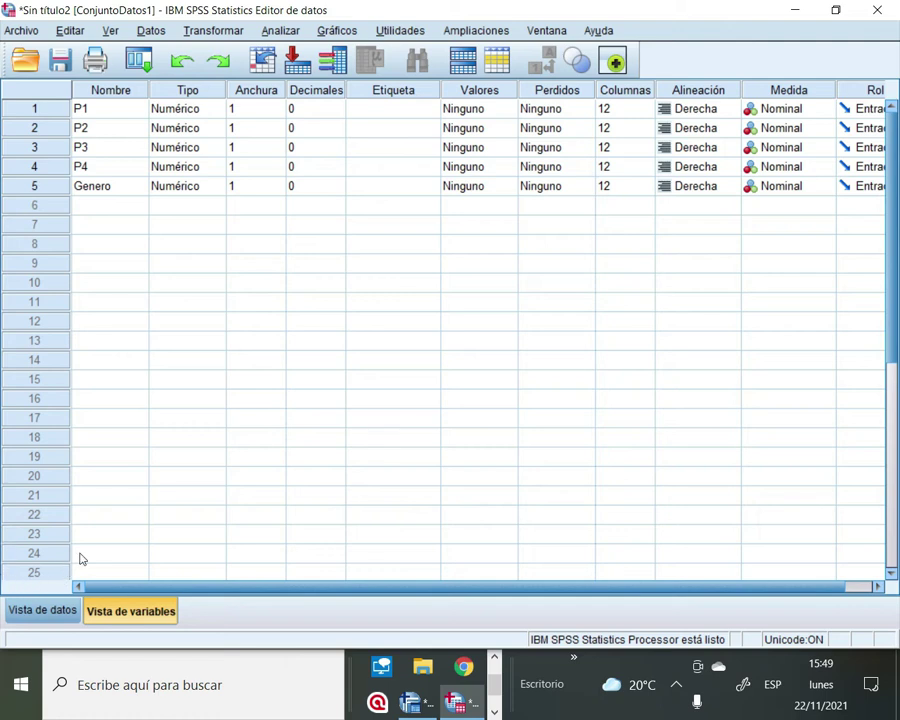
Review the imported records in the data view, then set the width of variables P1 and P2 to 4
click(44, 609)
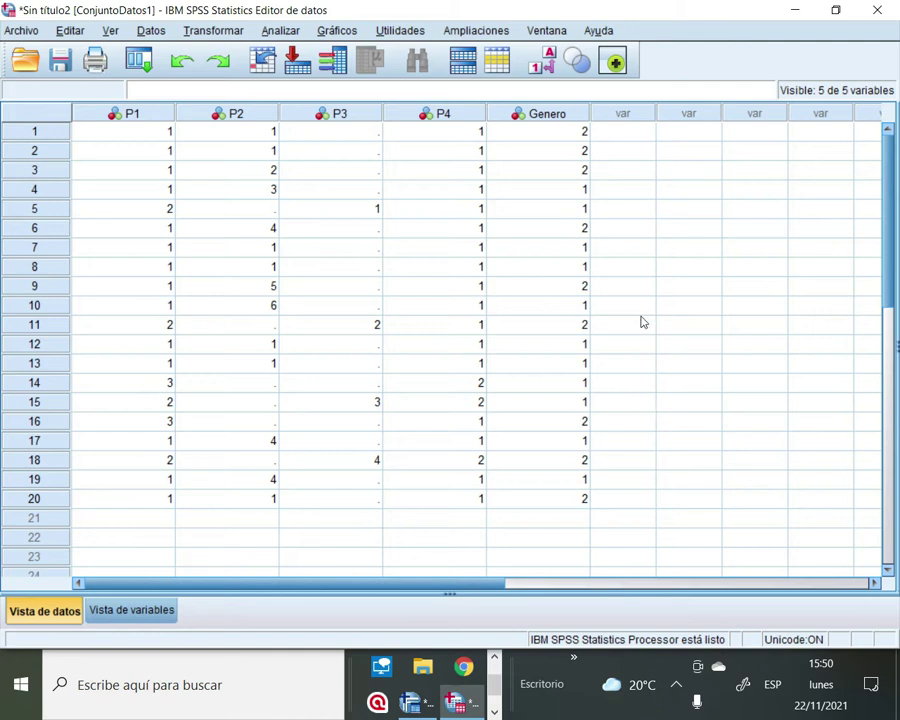
click(128, 608)
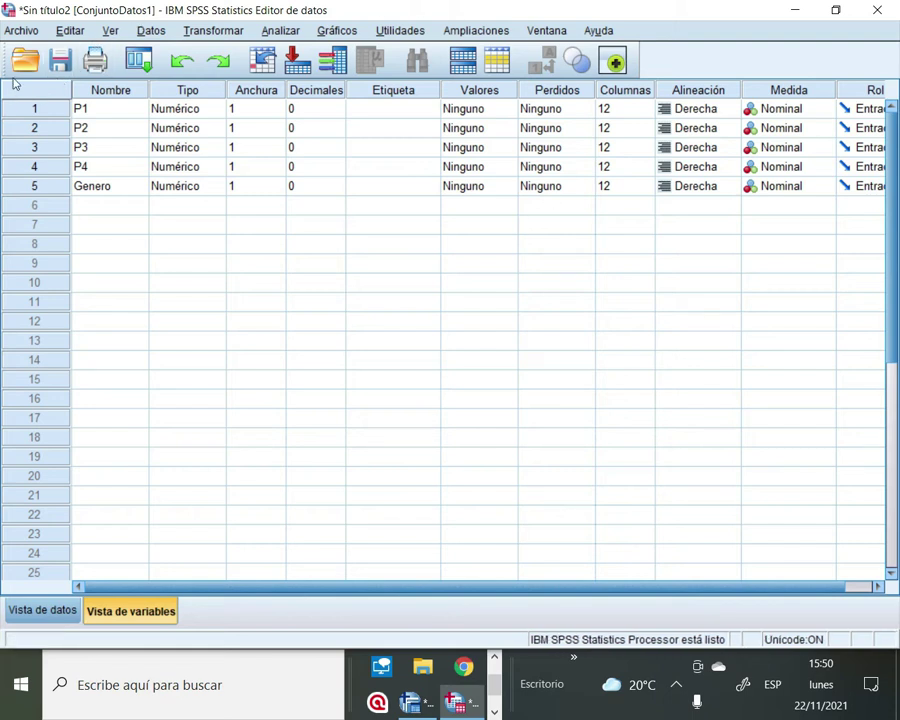
click(268, 109)
click(279, 106)
click(279, 106)
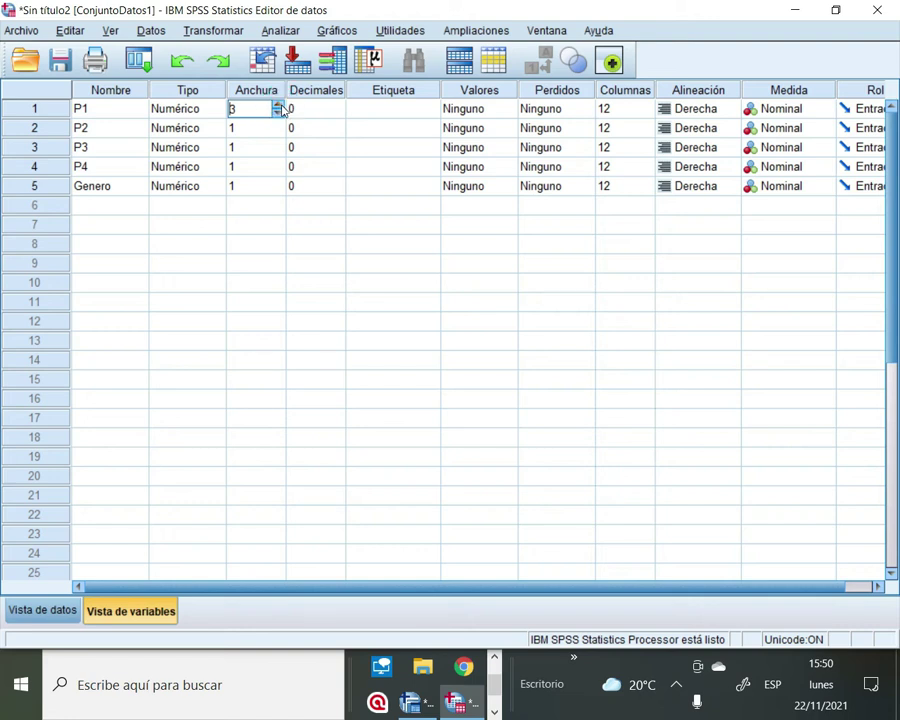
click(277, 133)
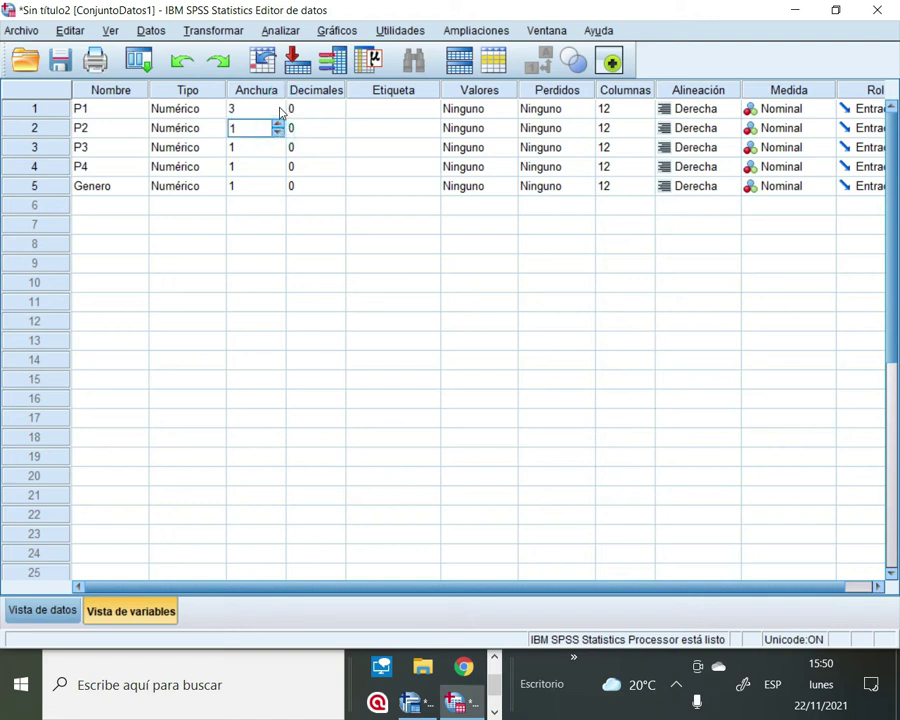
click(279, 105)
click(279, 105)
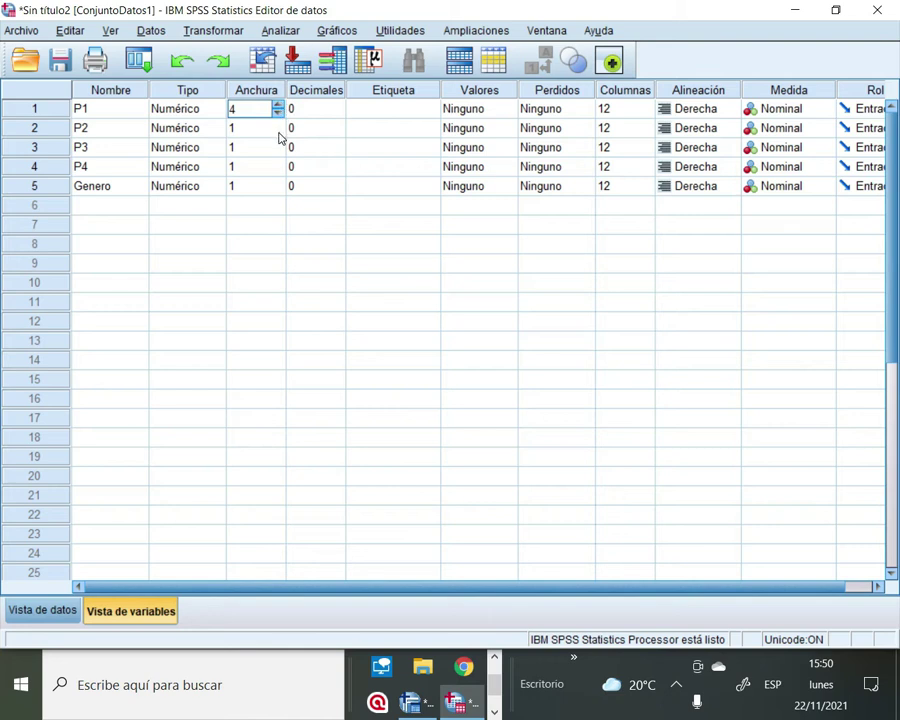
click(279, 132)
click(279, 125)
click(279, 125)
click(279, 125)
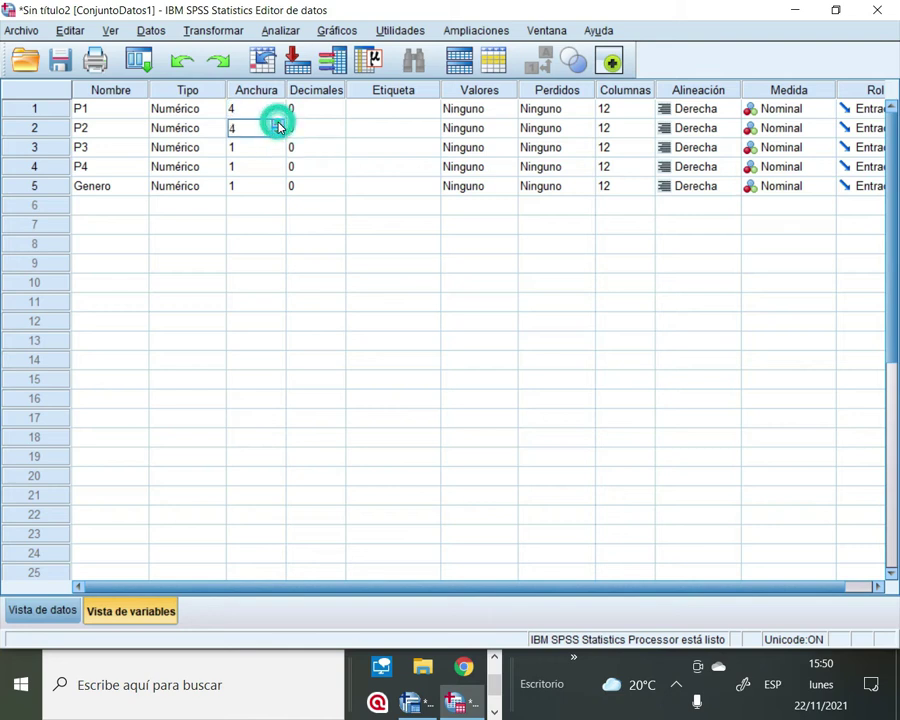
Set the width of variable P3 to 4
click(271, 162)
click(278, 146)
click(277, 143)
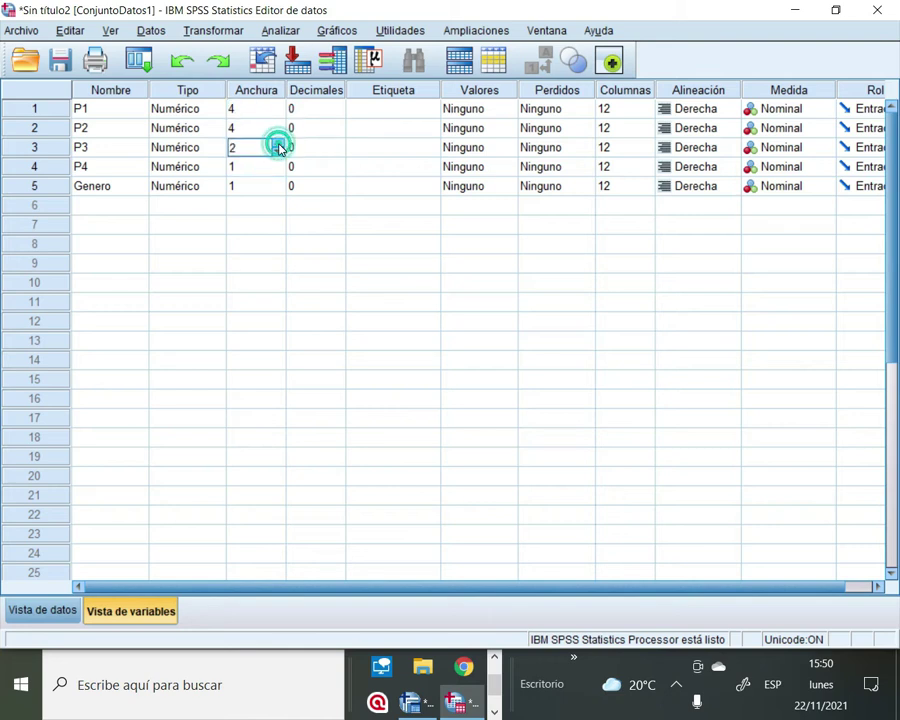
click(277, 143)
click(278, 143)
click(278, 143)
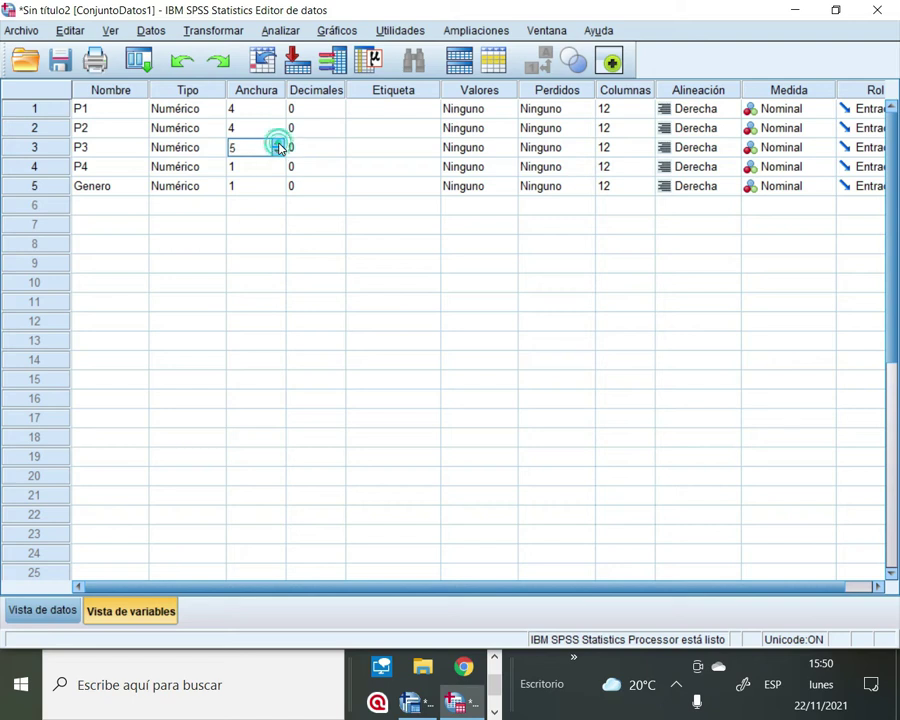
click(278, 151)
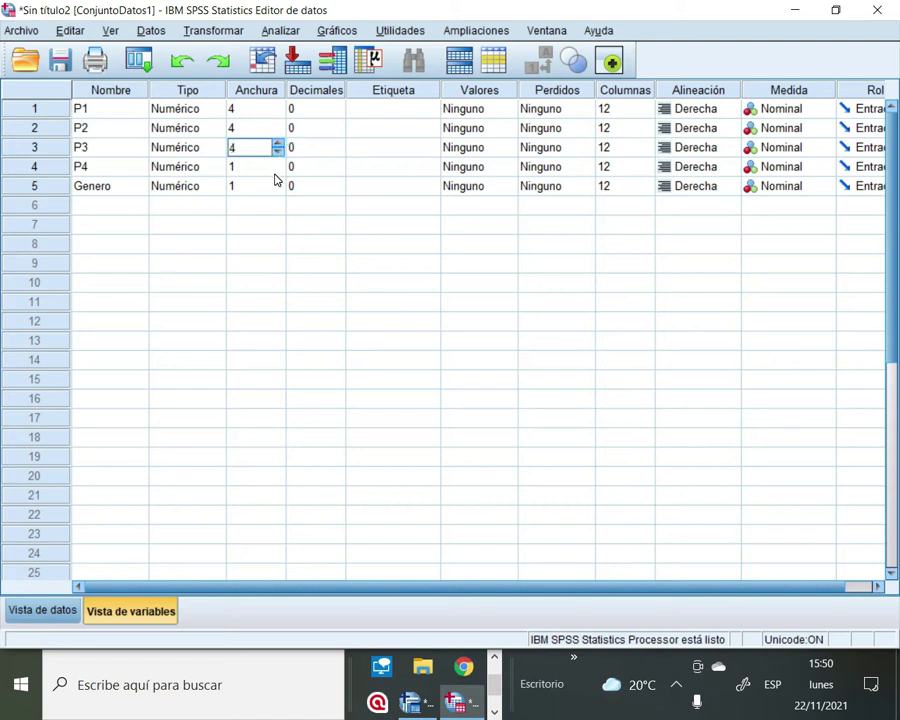
Set the width of variables P4 and Genero to 4
click(262, 170)
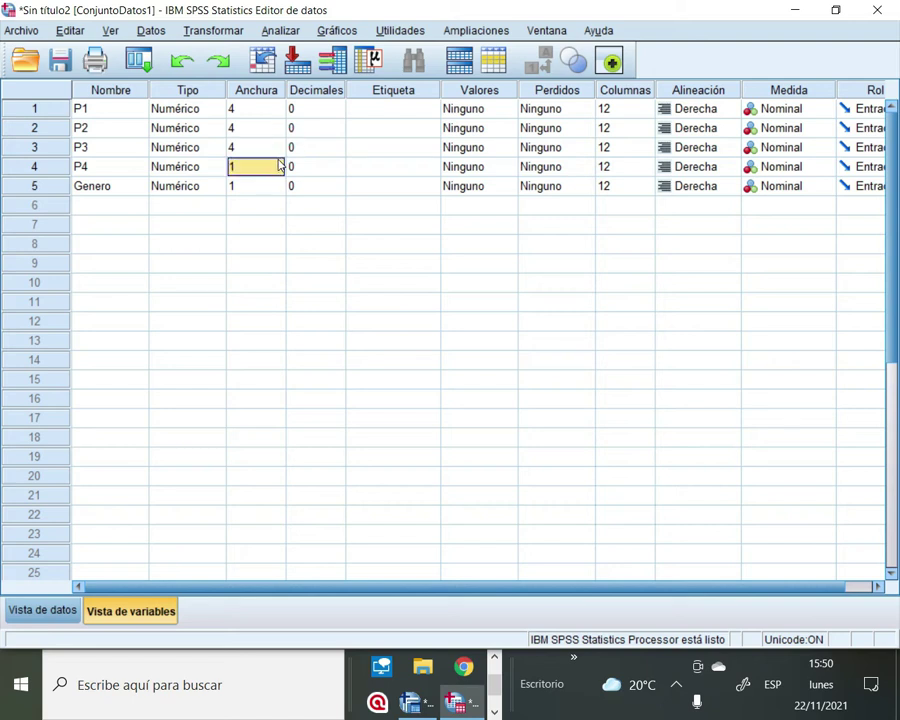
click(279, 164)
click(279, 164)
click(279, 164)
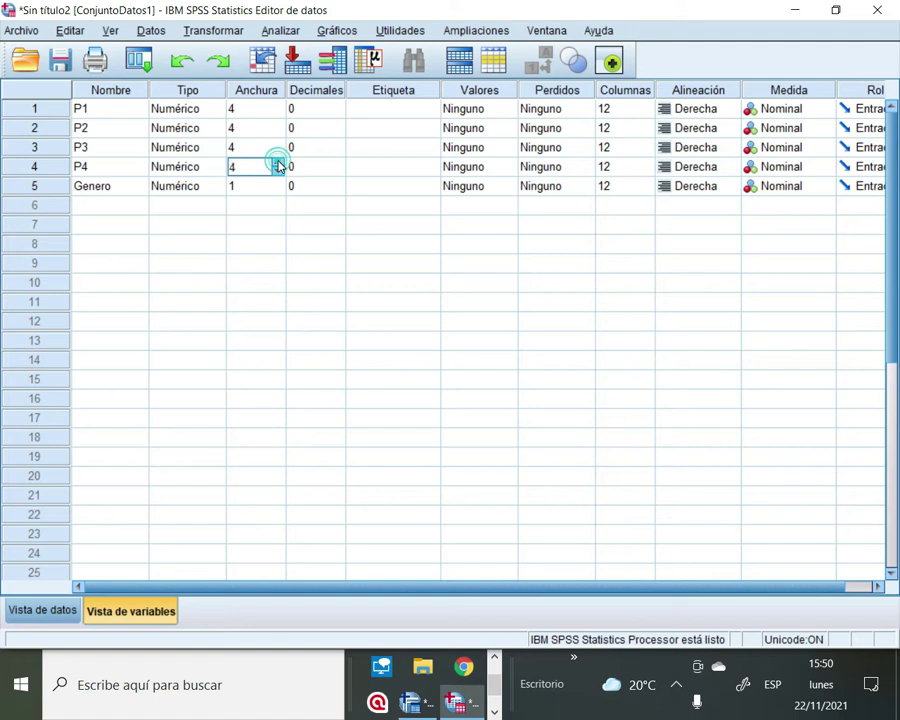
click(279, 186)
click(279, 183)
click(279, 183)
click(279, 183)
click(279, 183)
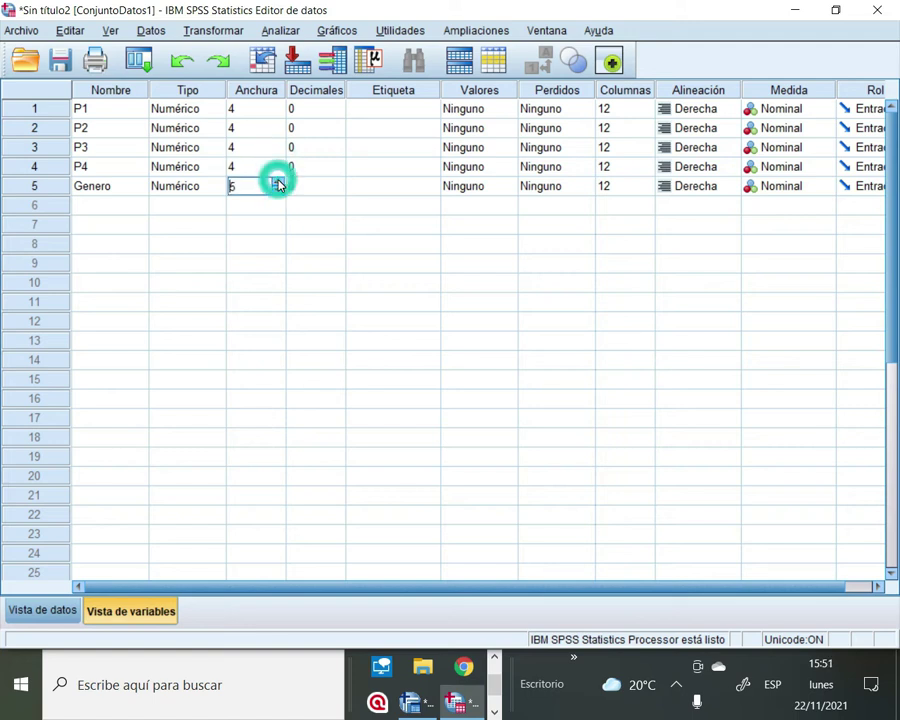
click(279, 190)
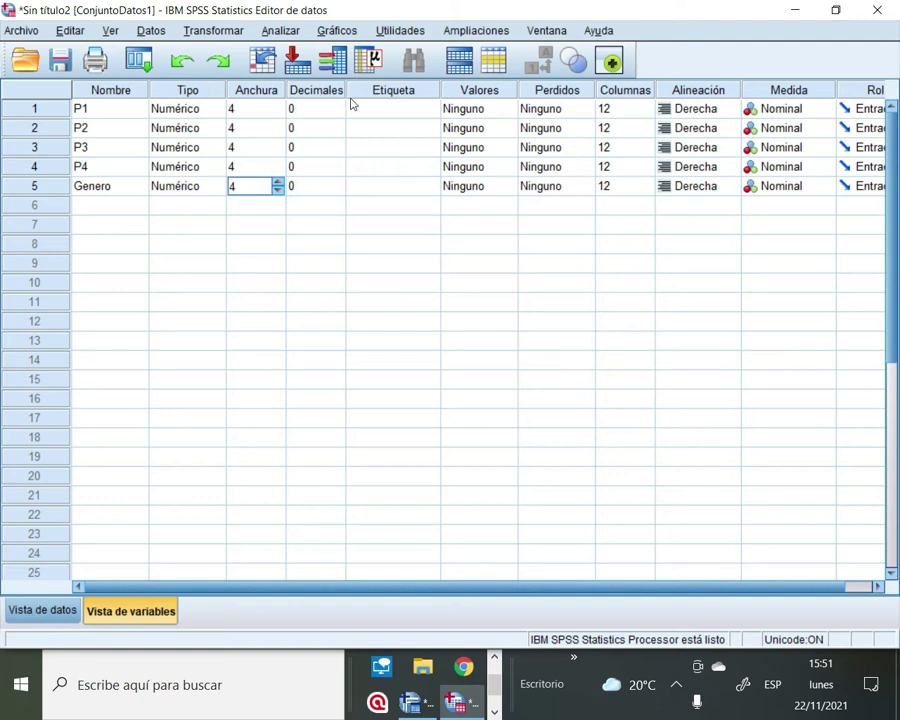
click(380, 108)
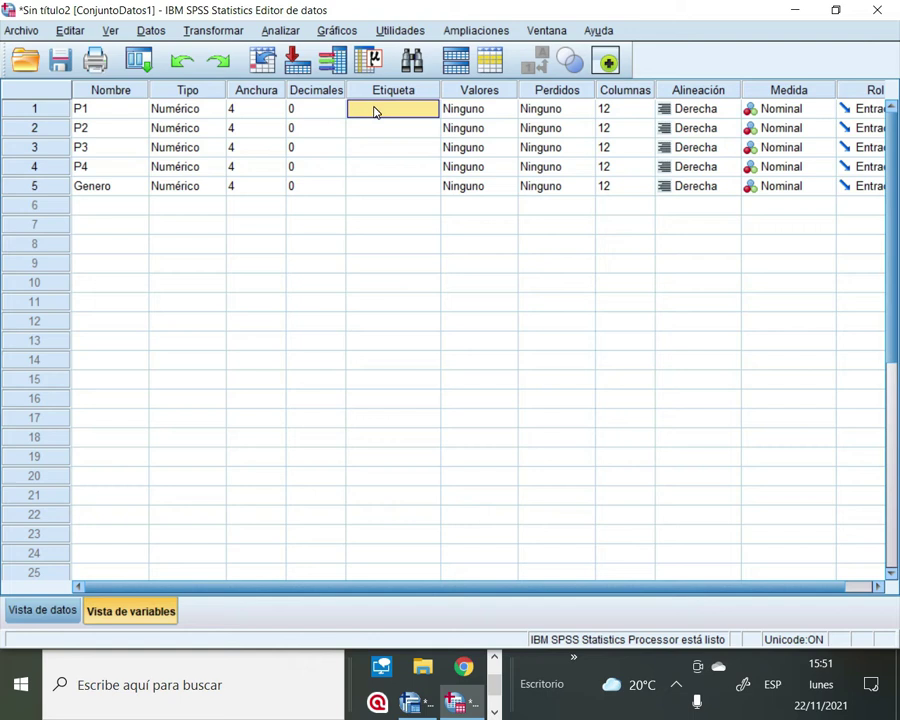
click(374, 110)
click(372, 110)
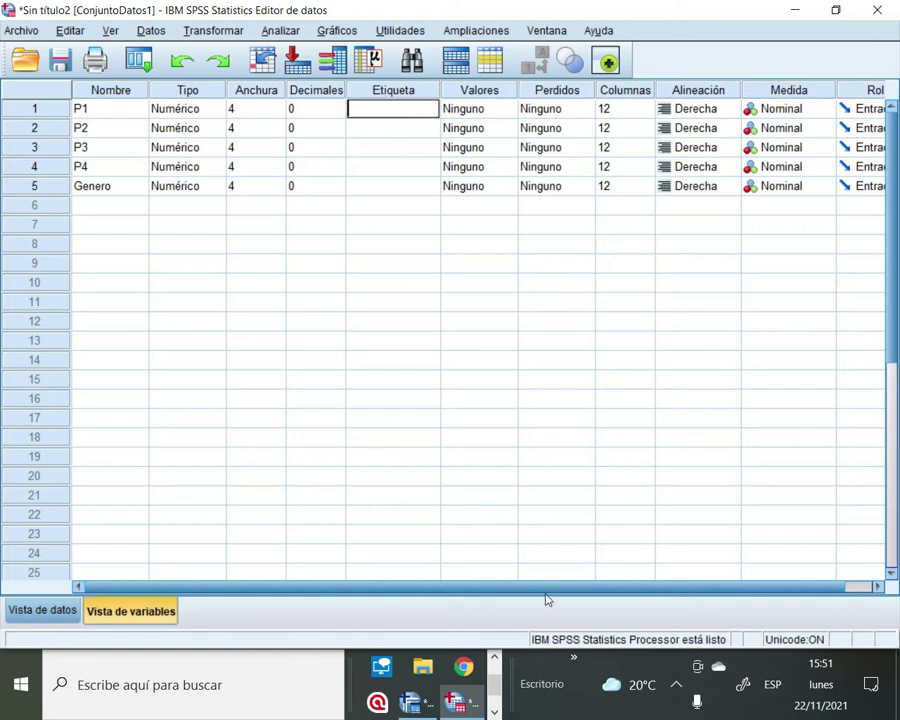
click(494, 660)
click(494, 712)
click(494, 712)
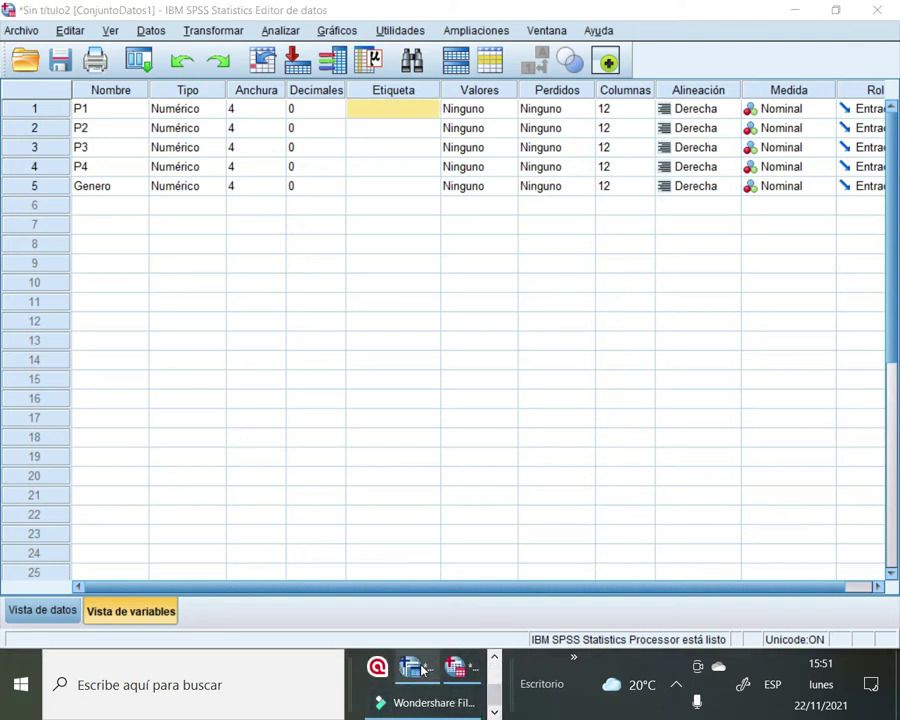
click(493, 659)
click(493, 659)
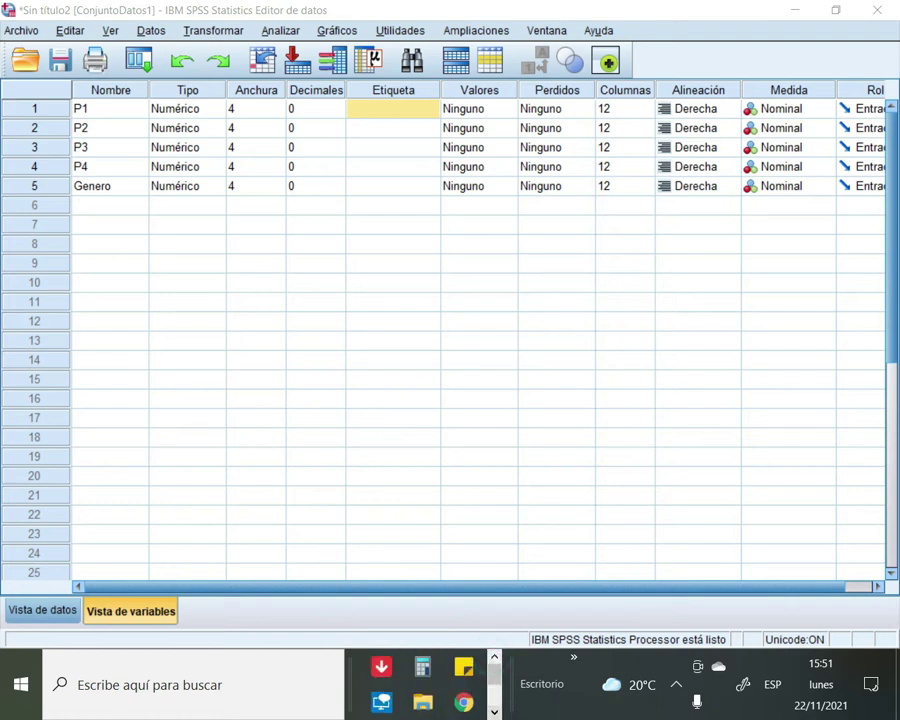
click(494, 712)
click(494, 712)
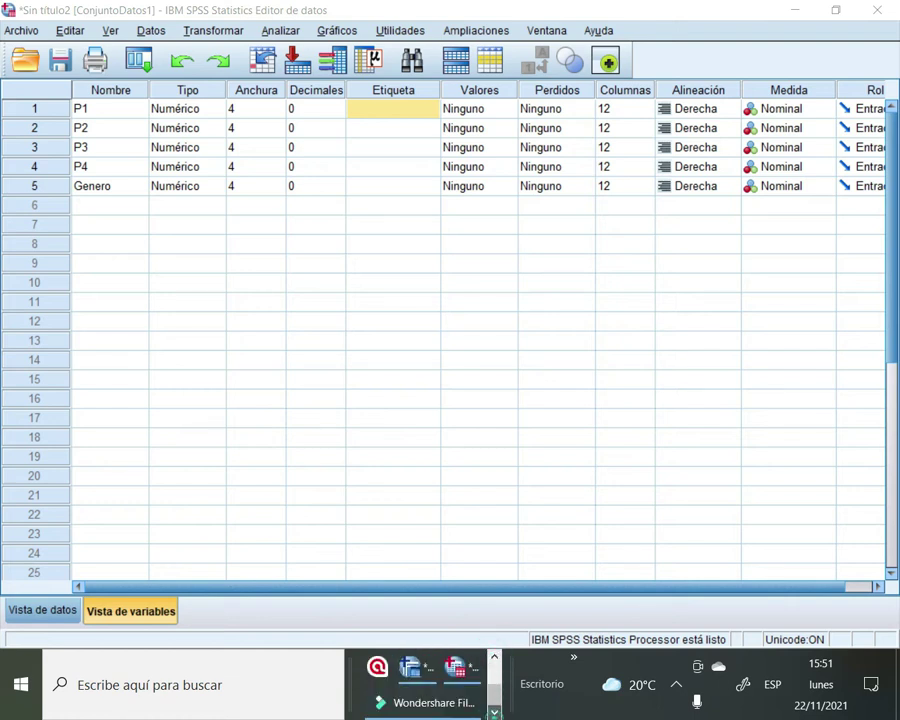
click(493, 659)
click(493, 659)
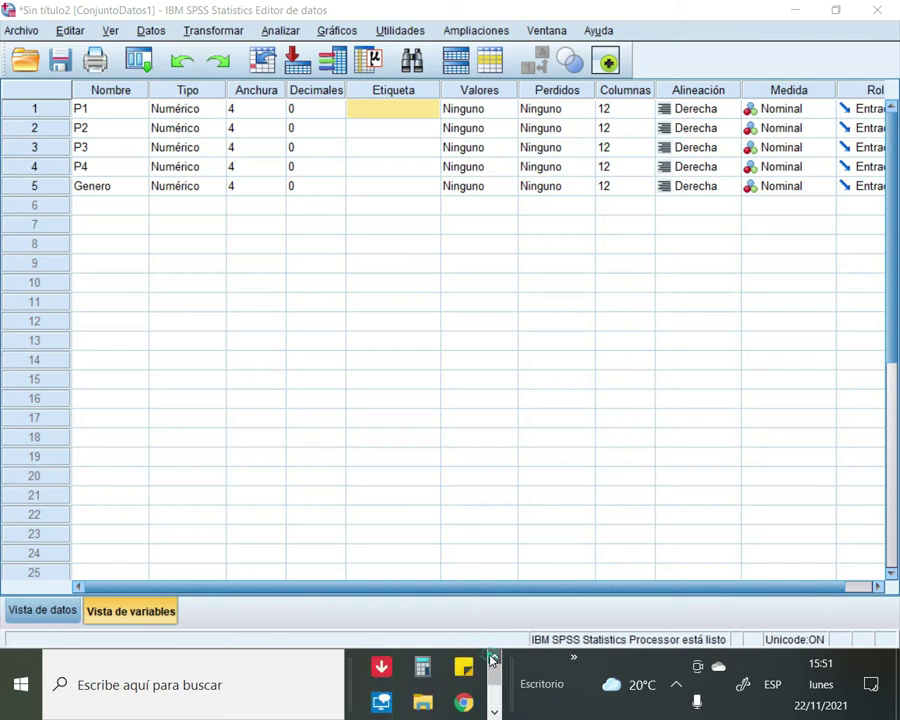
click(494, 712)
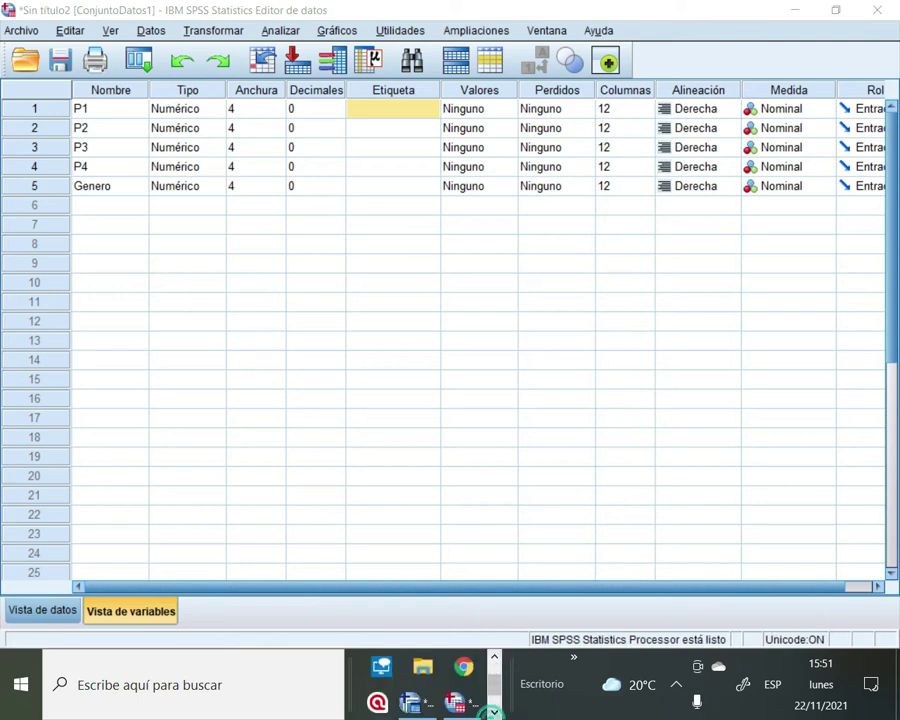
Open the workbook Archivo para importar.xlsx from the Descargas folder in Excel and show its Preguntas sheet
click(424, 666)
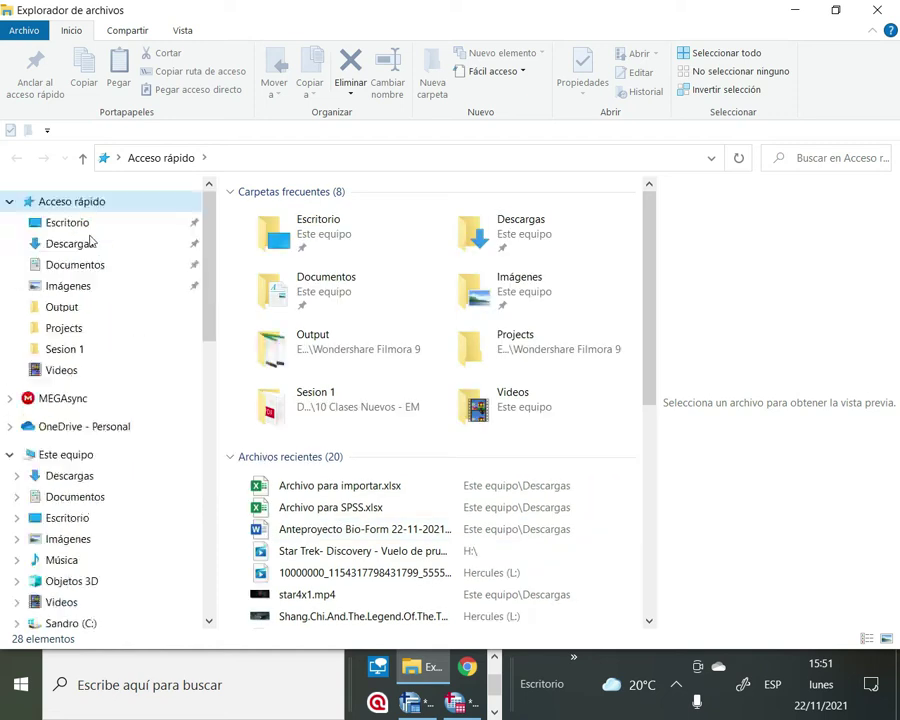
click(58, 229)
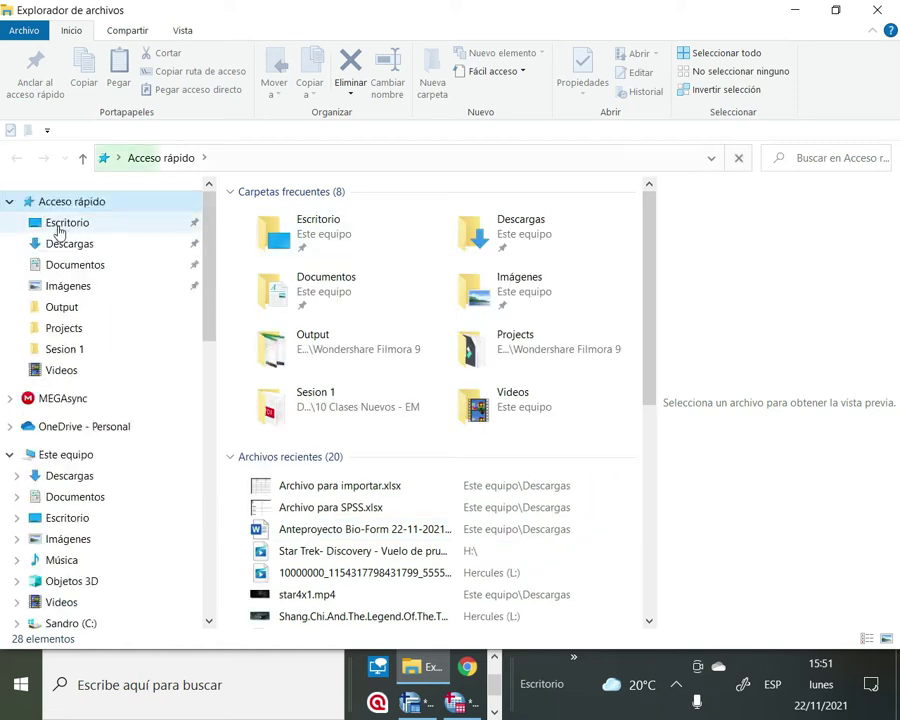
click(60, 242)
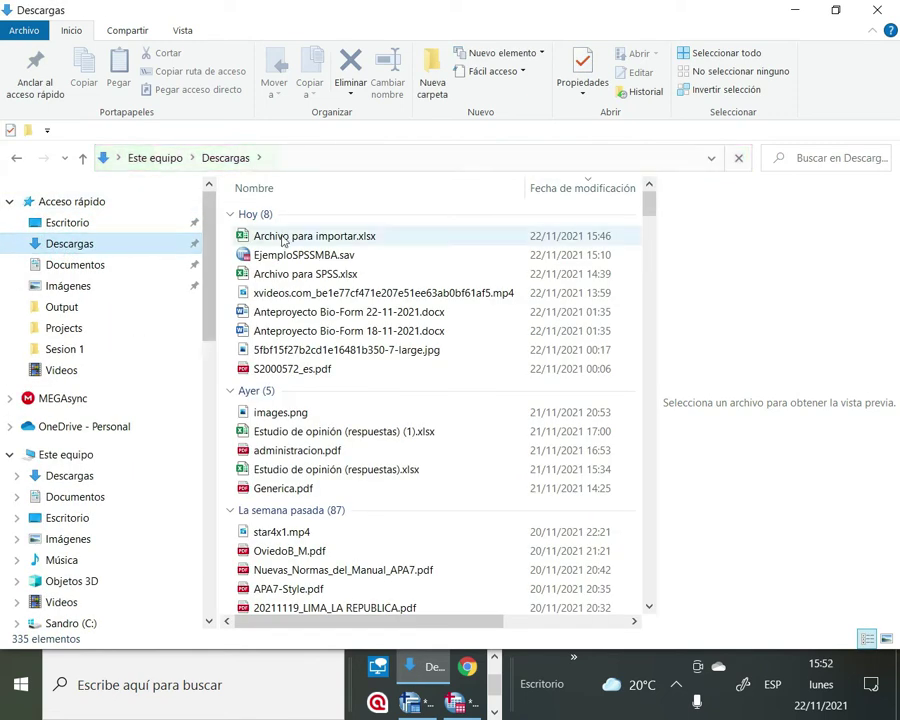
double_click(395, 235)
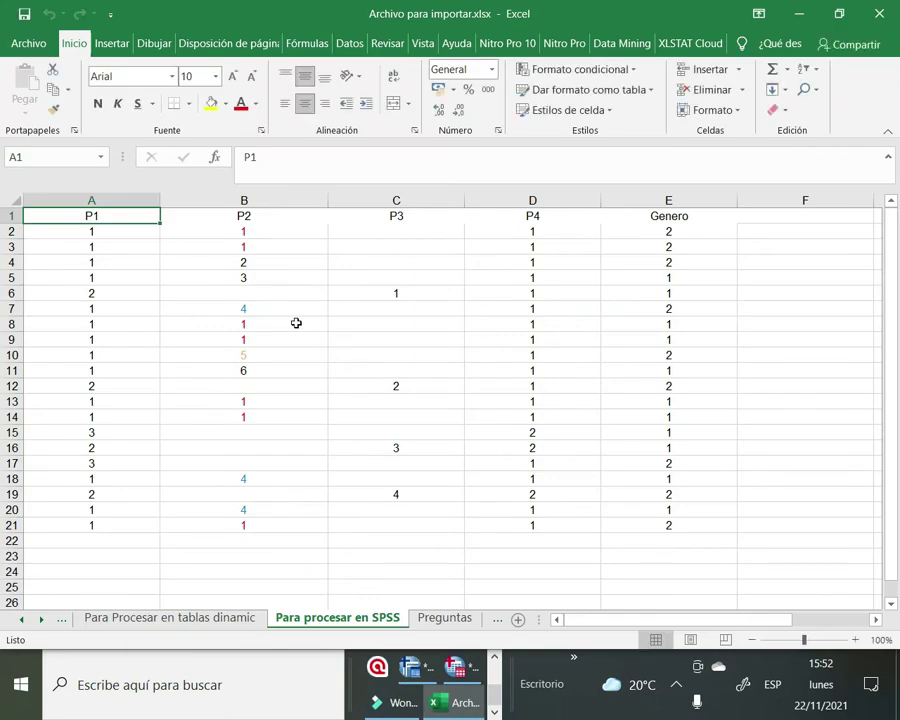
click(430, 617)
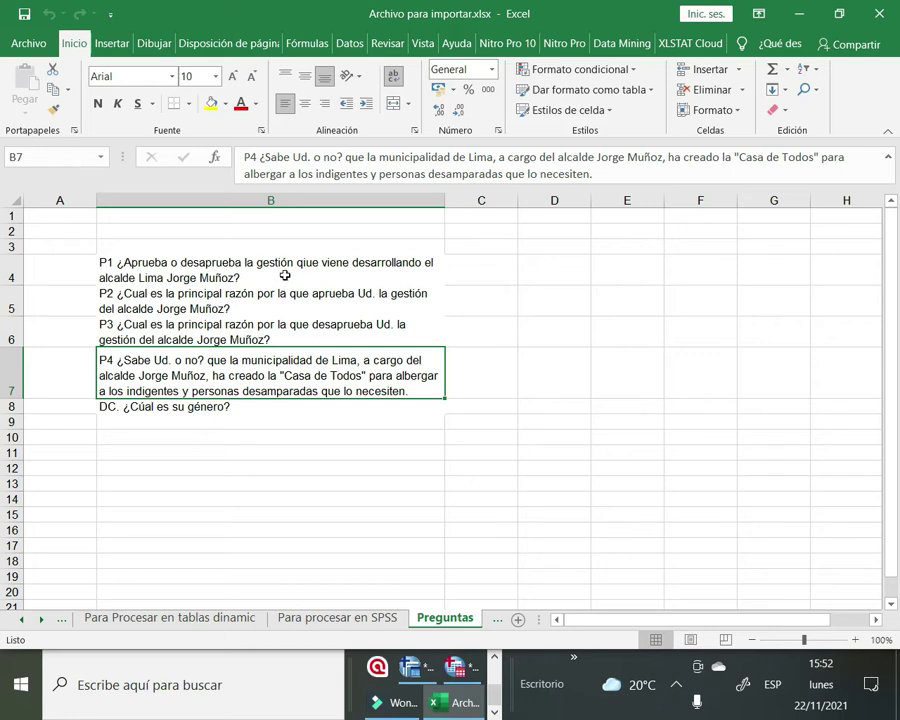
Copy the full text of question P1 from cell B4 of the Preguntas sheet
click(252, 264)
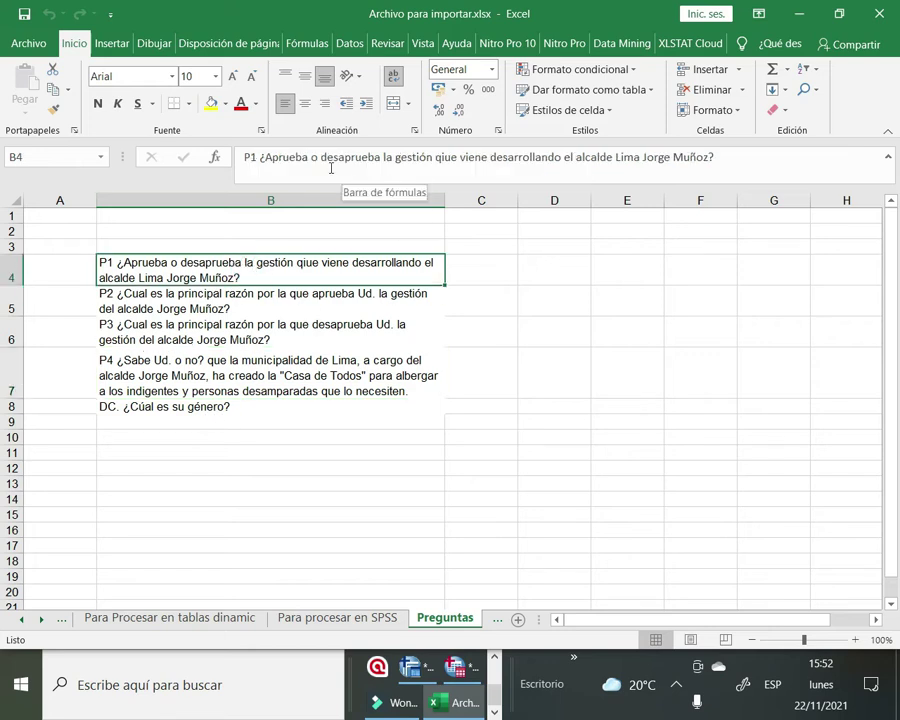
drag(240, 157, 717, 157)
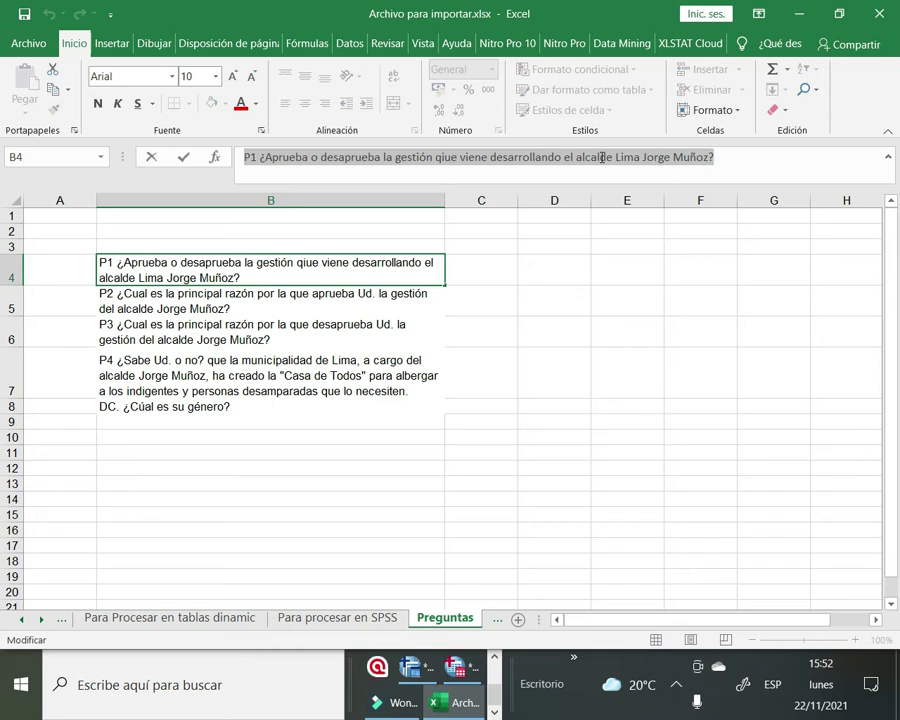
right_click(521, 152)
click(578, 181)
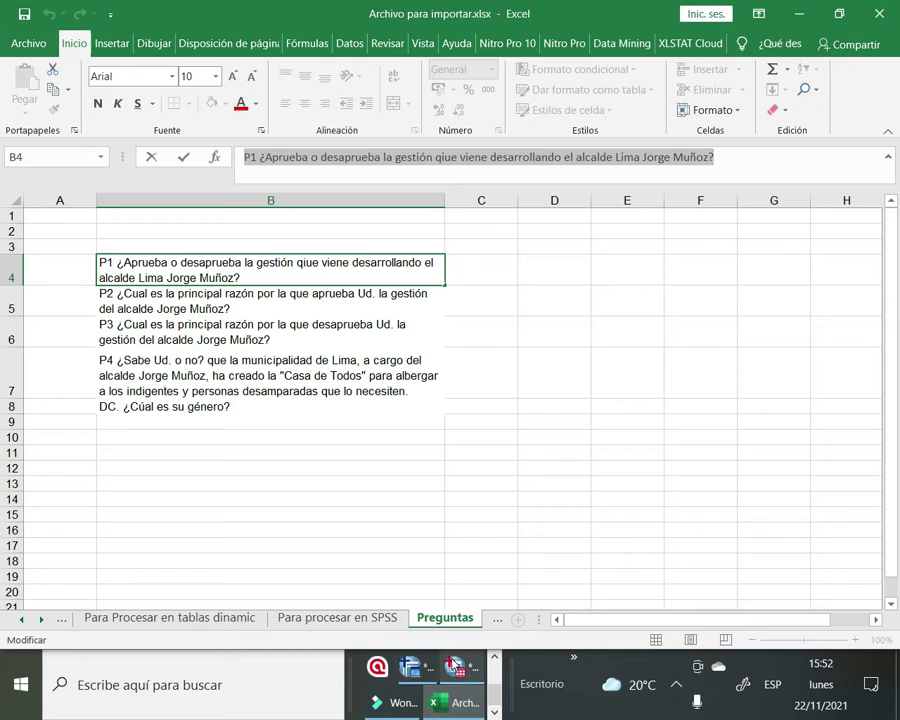
Switch to the SPSS data editor, paste the copied question as the label of variable P1 and widen the label column
click(455, 665)
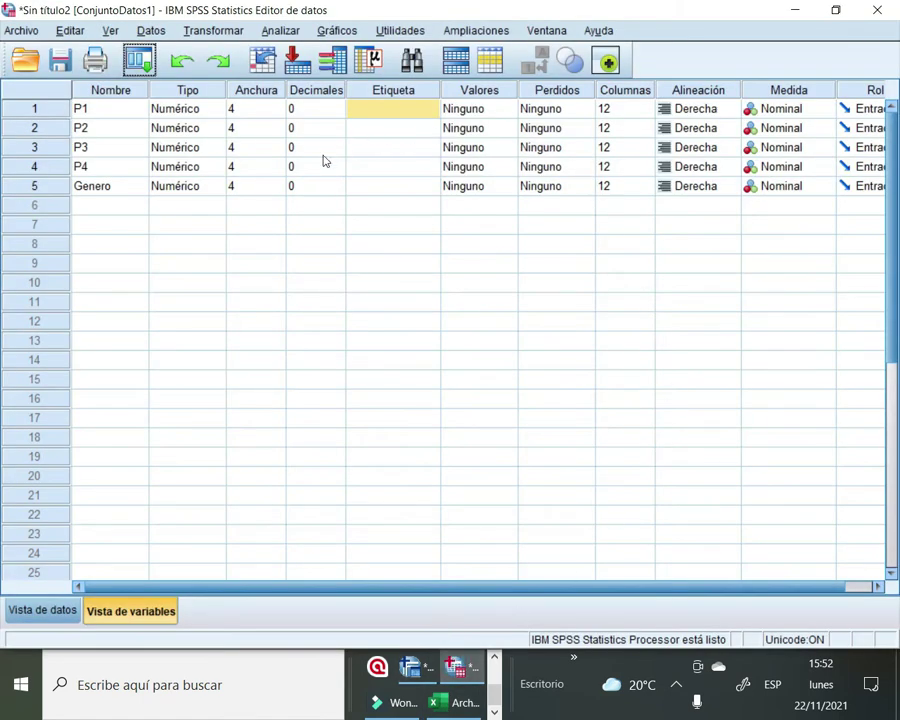
click(363, 108)
right_click(363, 106)
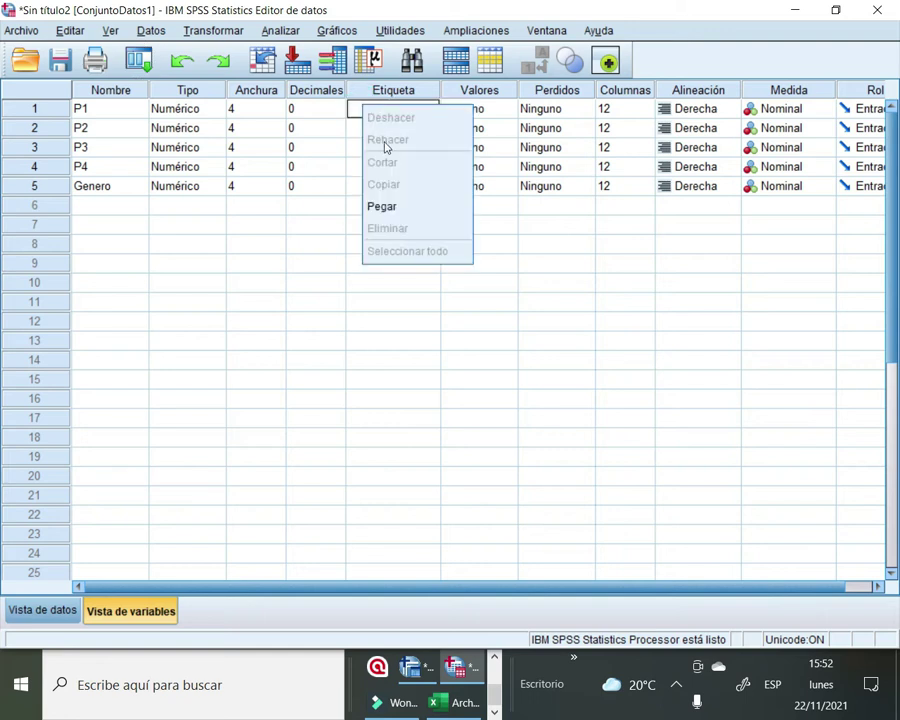
click(386, 208)
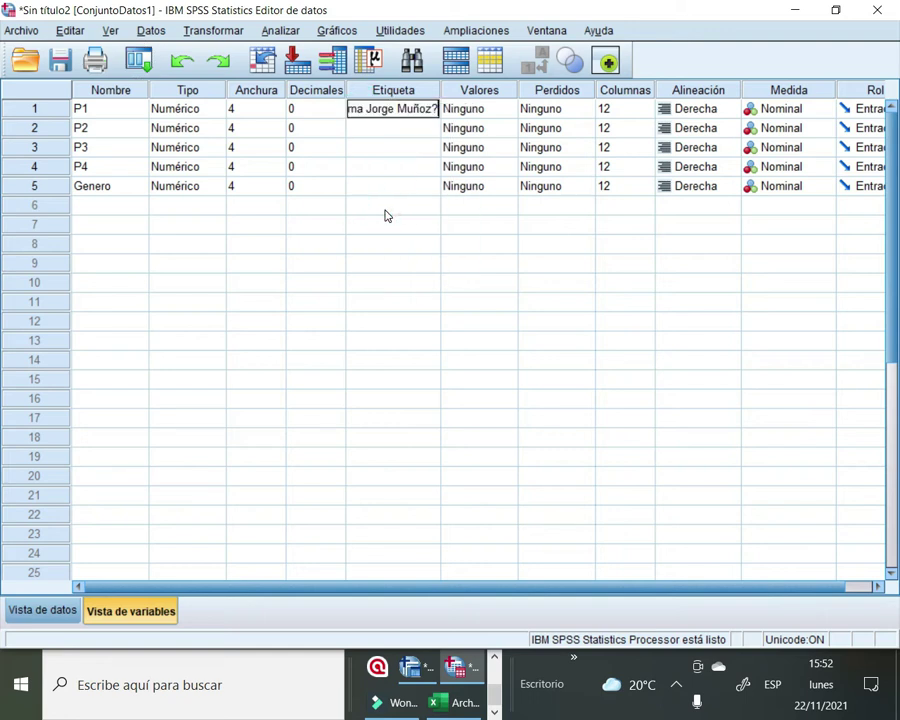
key(Return)
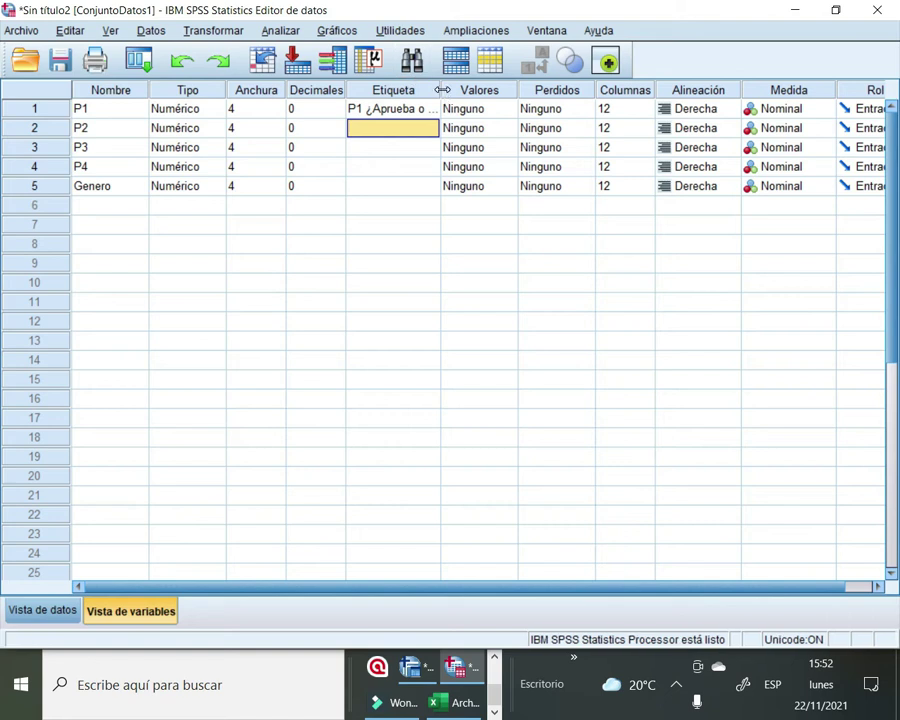
drag(440, 92, 562, 92)
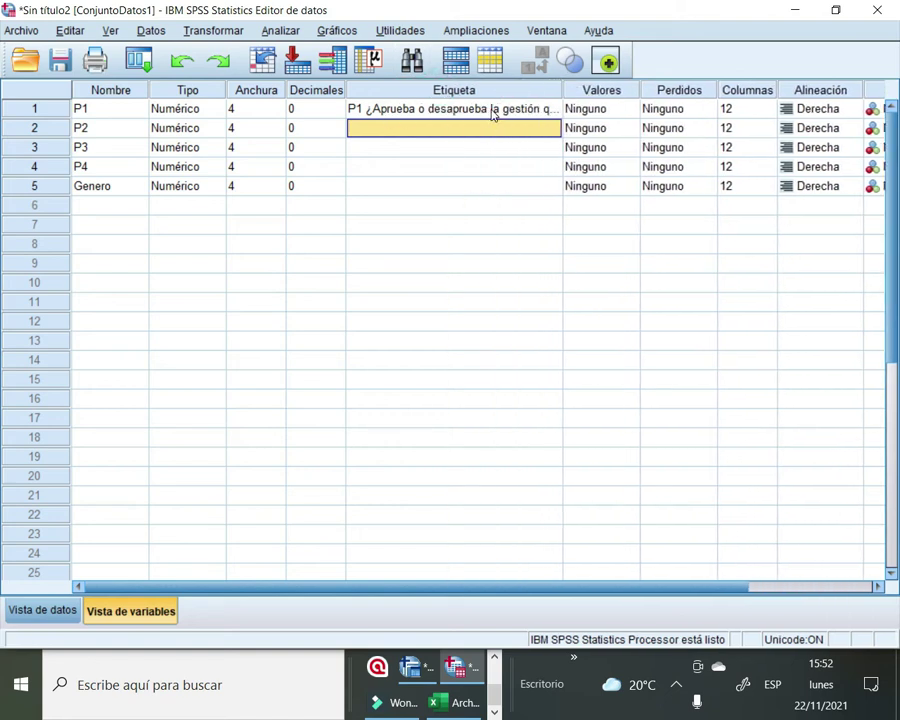
Define the value labels of variable P1 as 1 = Aprueban, 2 = Desaprueban and 3 = No opinan, and review the saved list
click(626, 110)
click(627, 110)
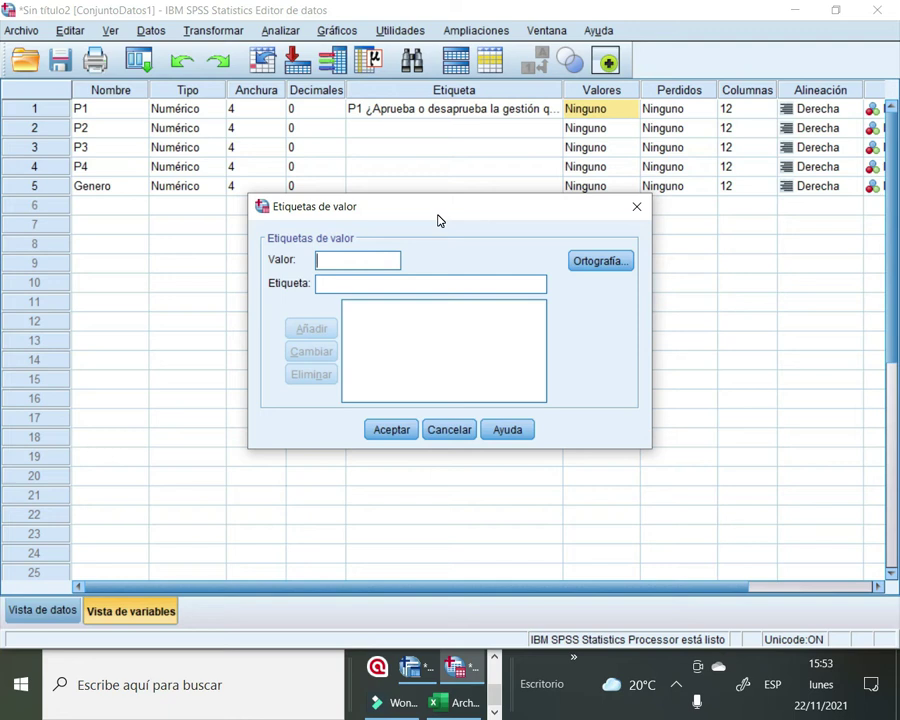
text(1)
click(354, 282)
text(Aprueban)
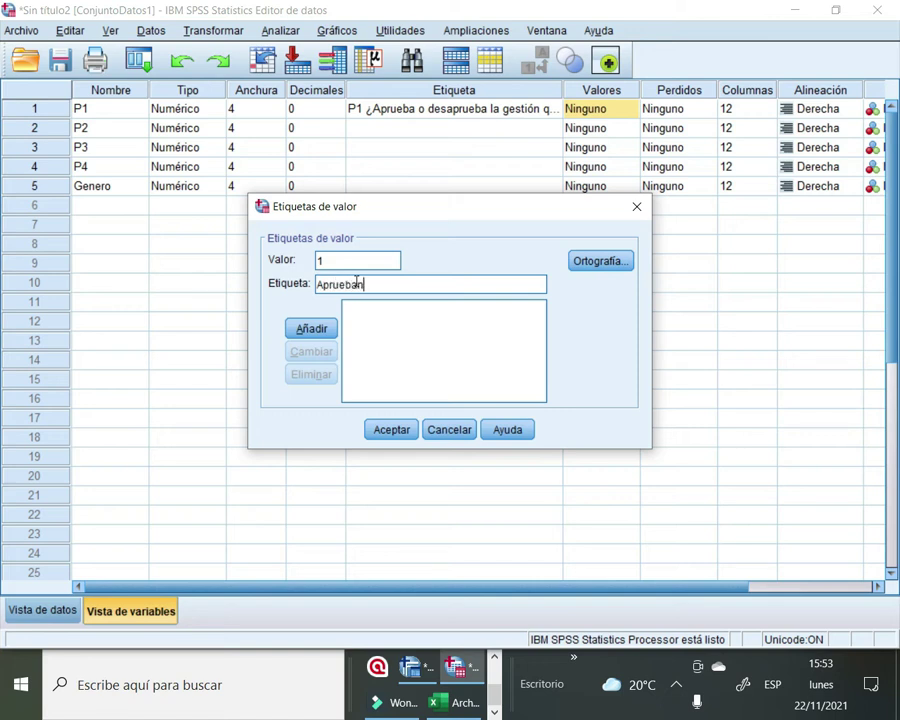
key(Return)
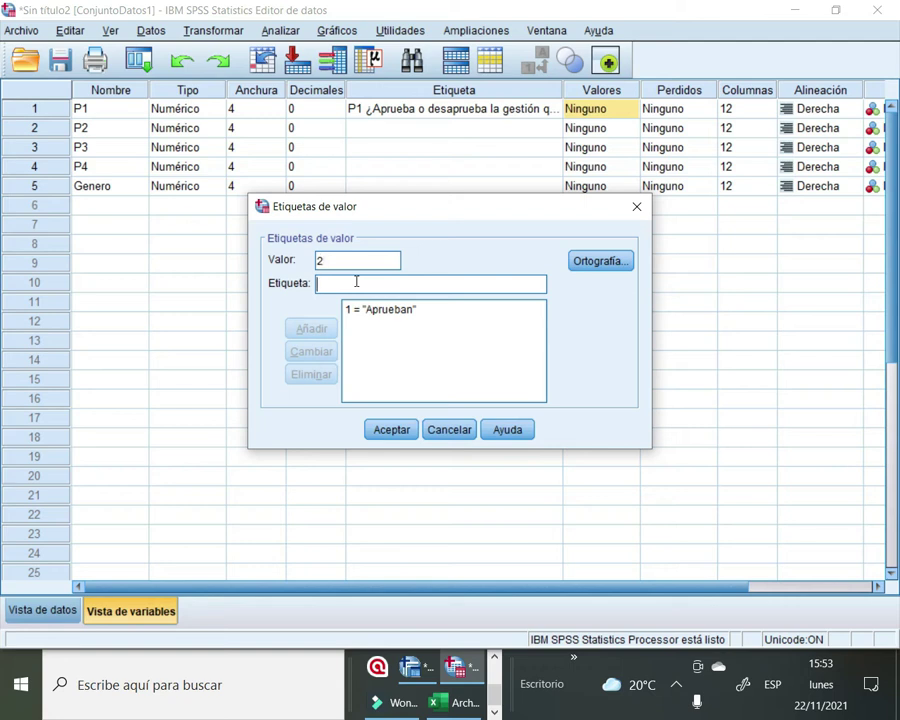
text(Desaprueban)
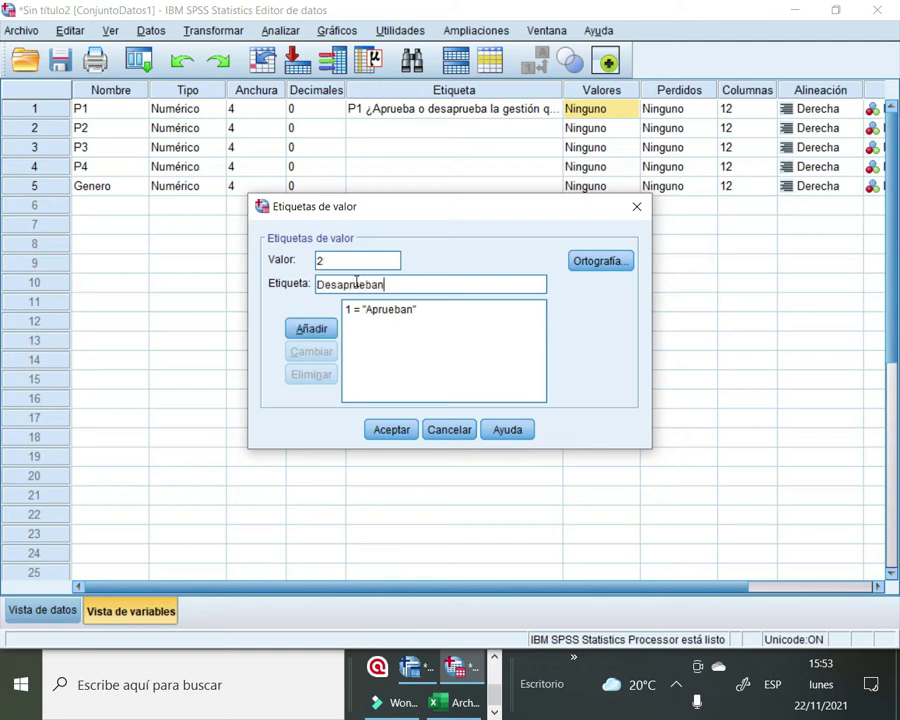
key(Return)
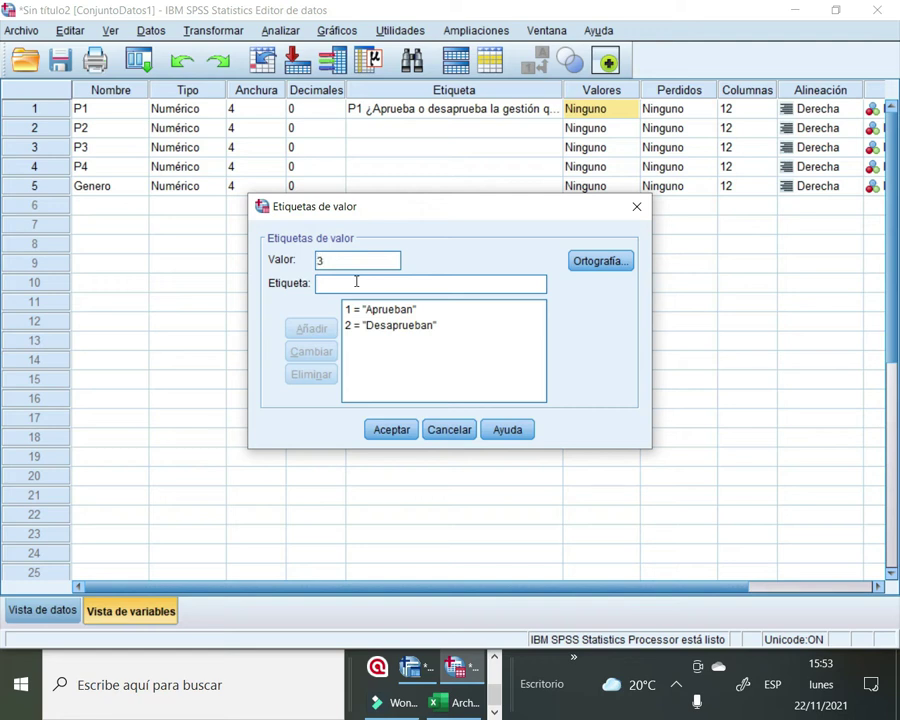
text(No opi)
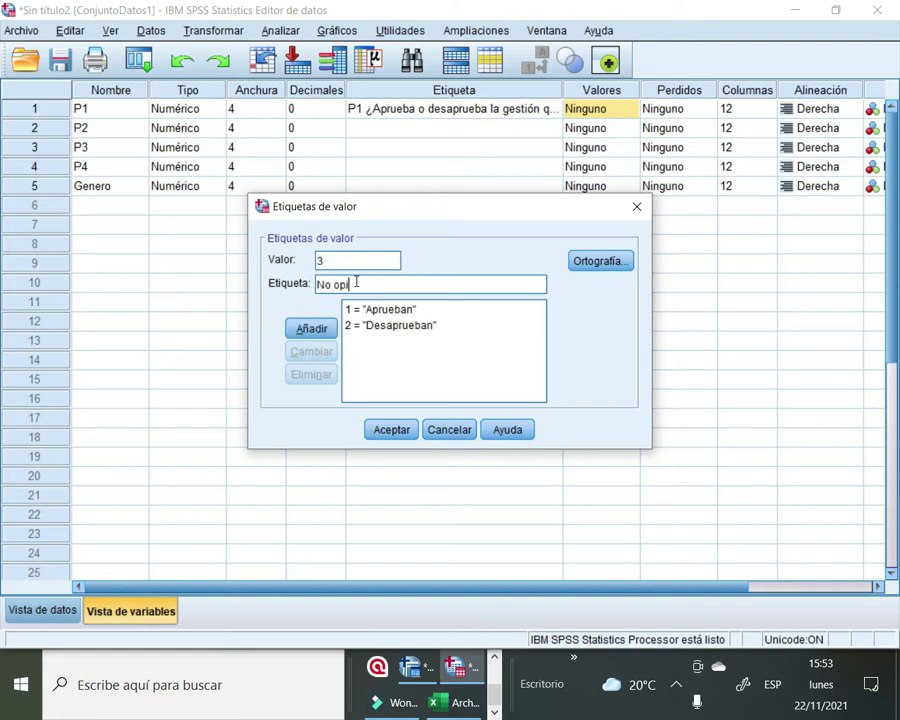
key(Return)
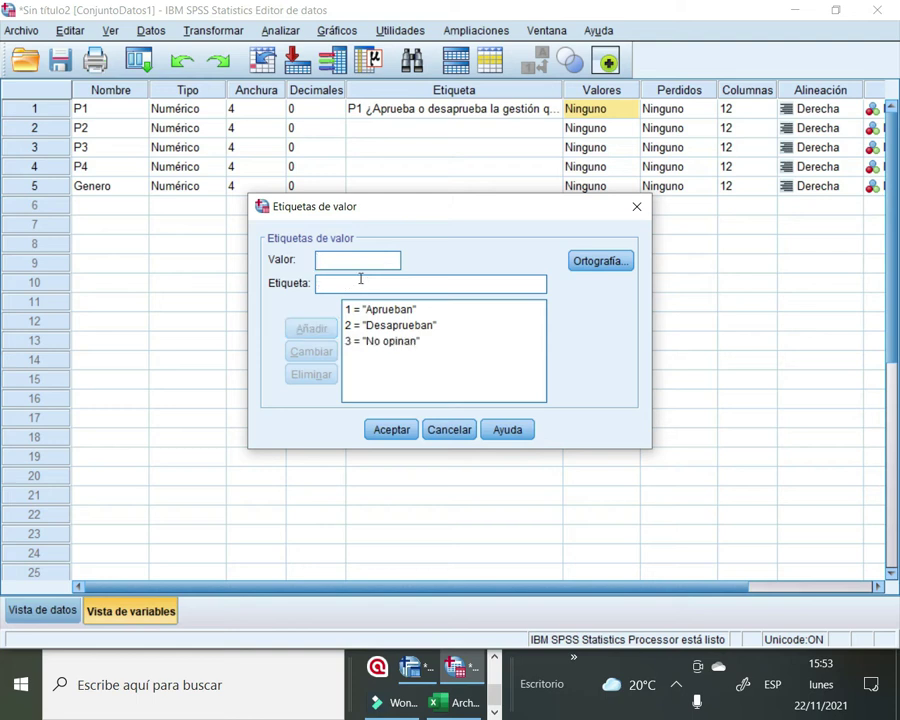
click(391, 429)
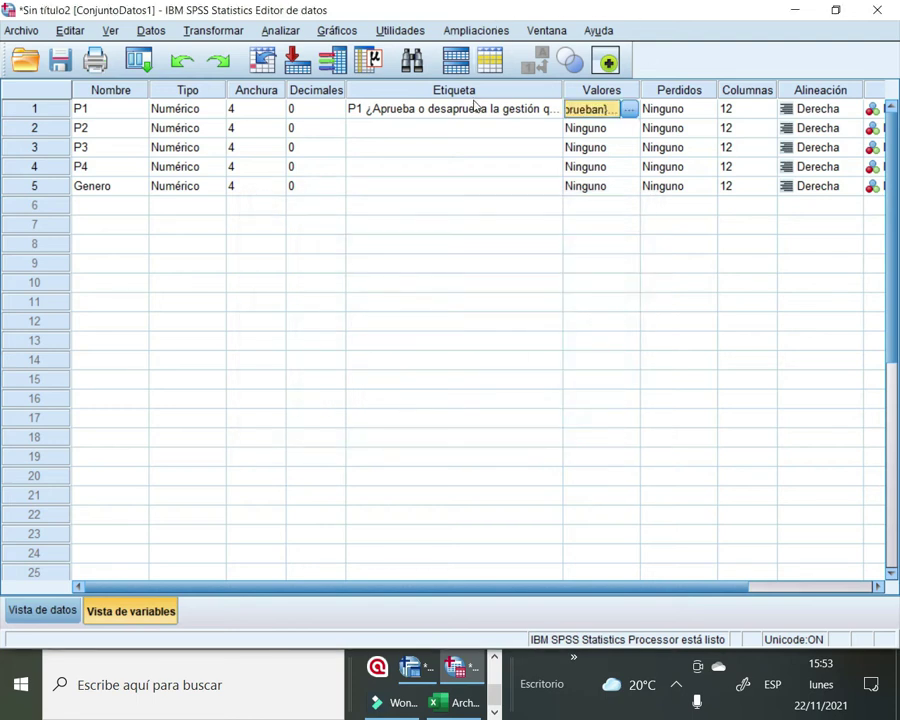
click(628, 110)
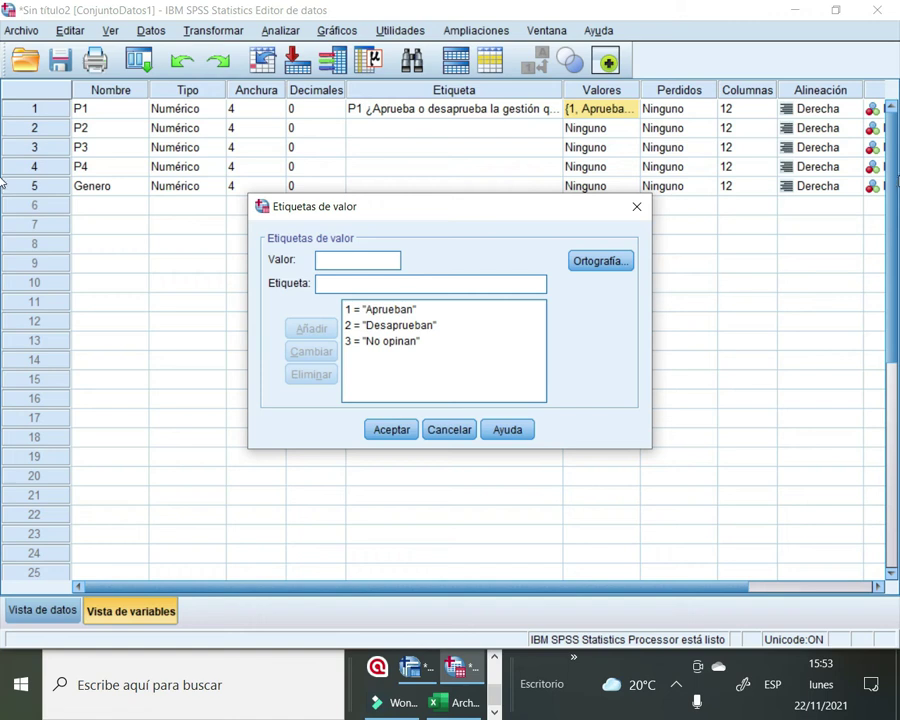
click(636, 208)
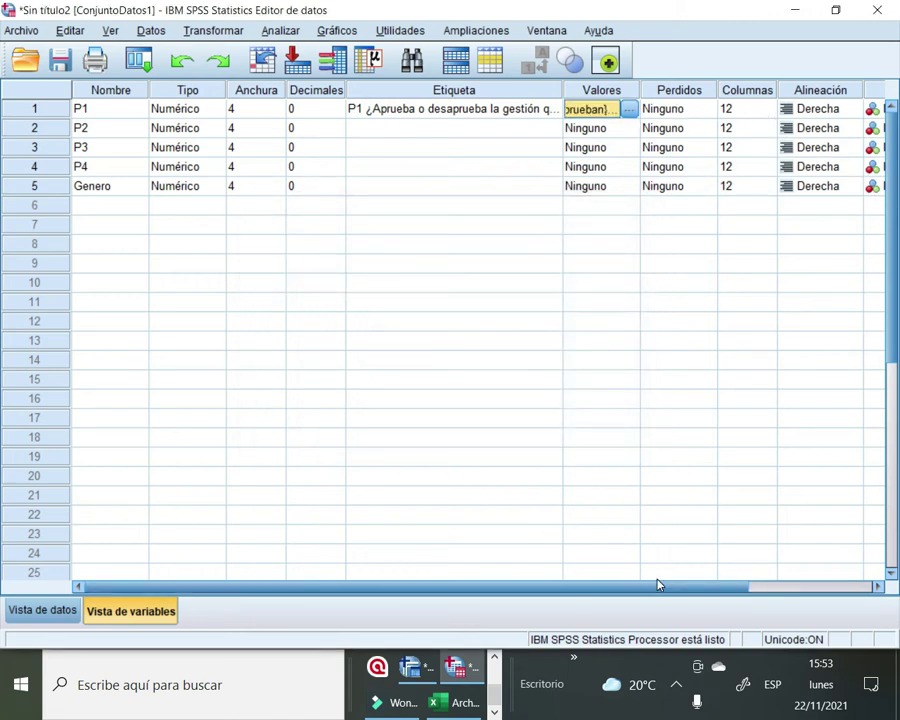
Set the alignment of variables P1 and P2 to Centrado
drag(658, 585, 789, 574)
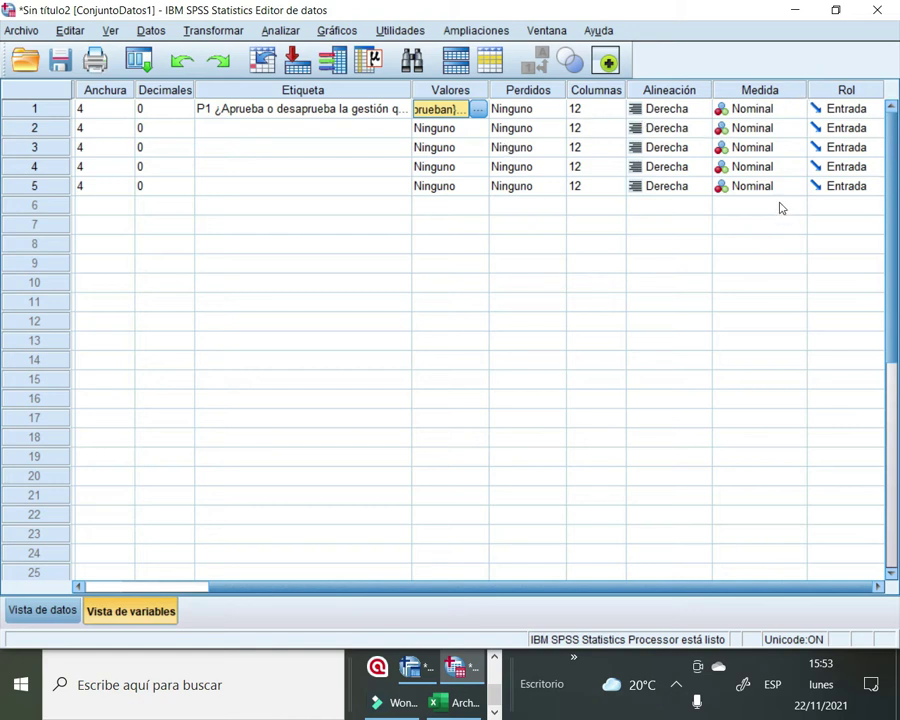
click(698, 112)
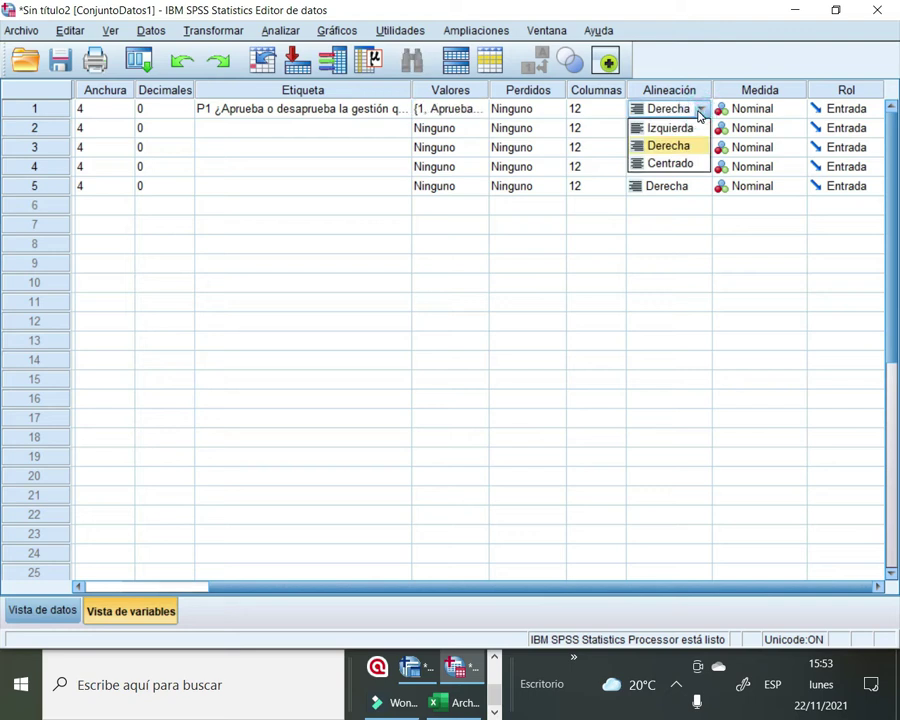
click(692, 163)
click(697, 125)
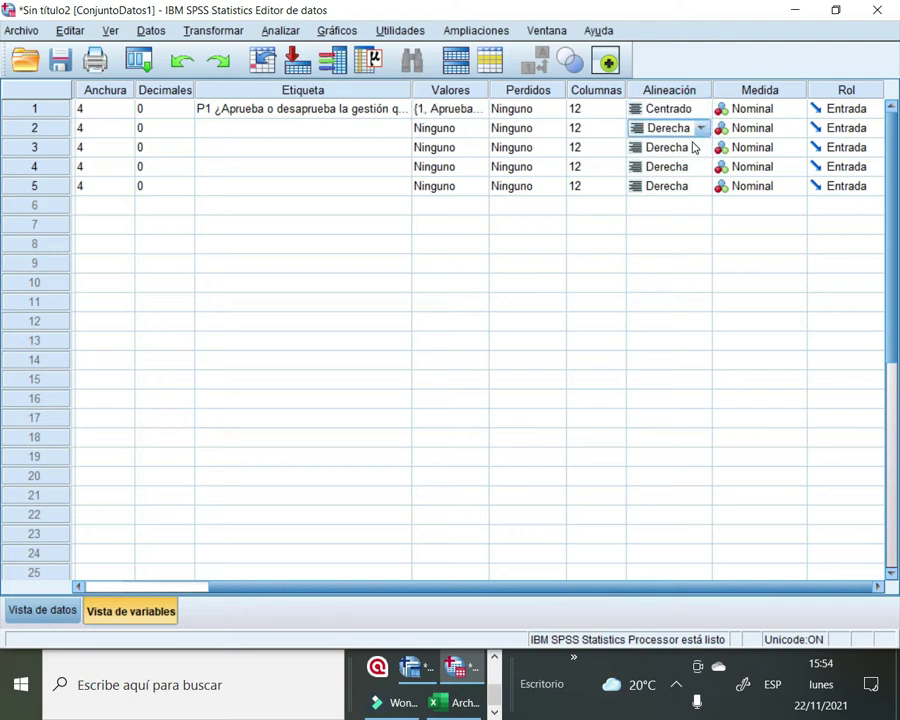
click(700, 128)
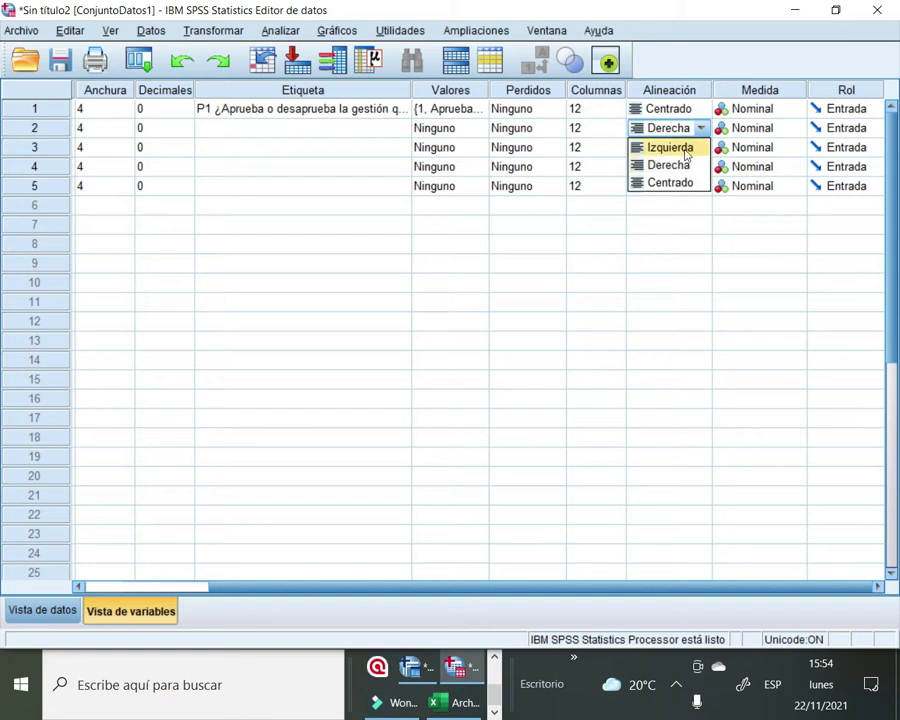
click(668, 186)
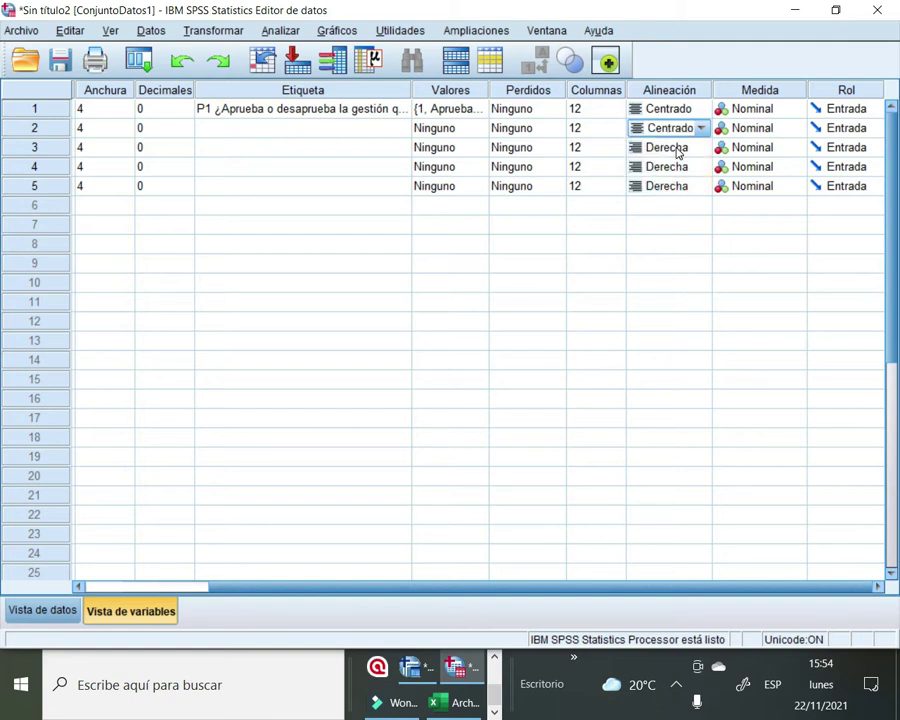
Set the alignment of variable P3 to Derecha and of variables P4 and Genero to Centrado
click(674, 148)
click(700, 147)
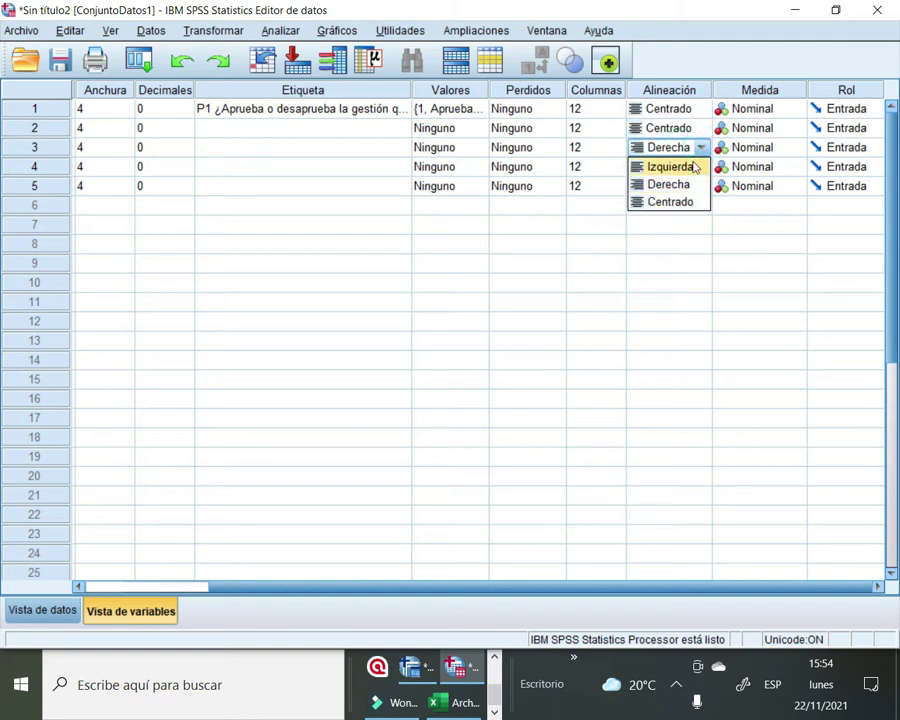
click(680, 185)
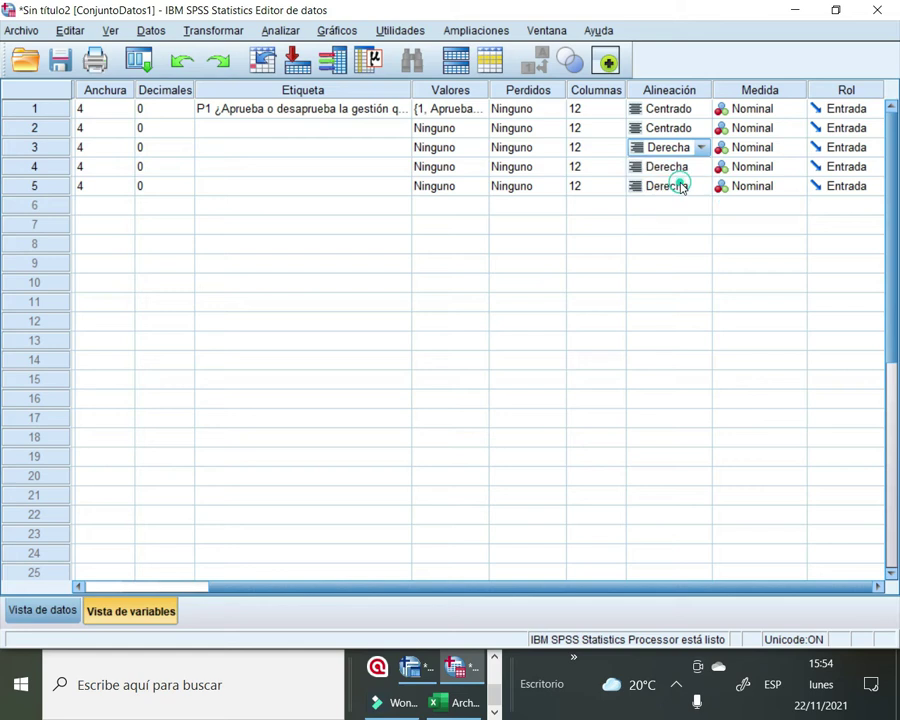
click(690, 166)
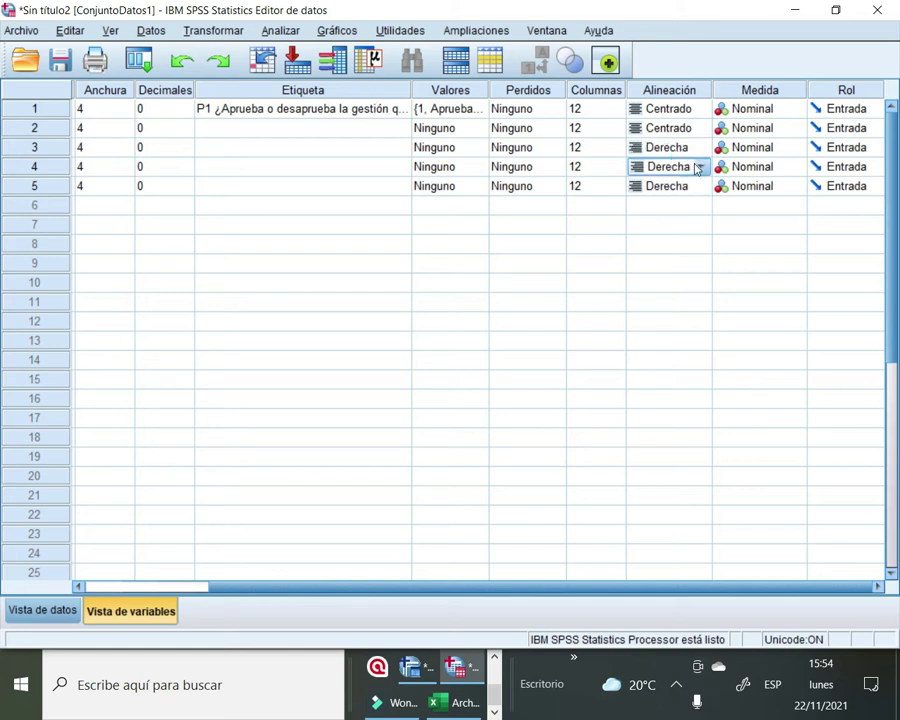
click(699, 166)
click(686, 221)
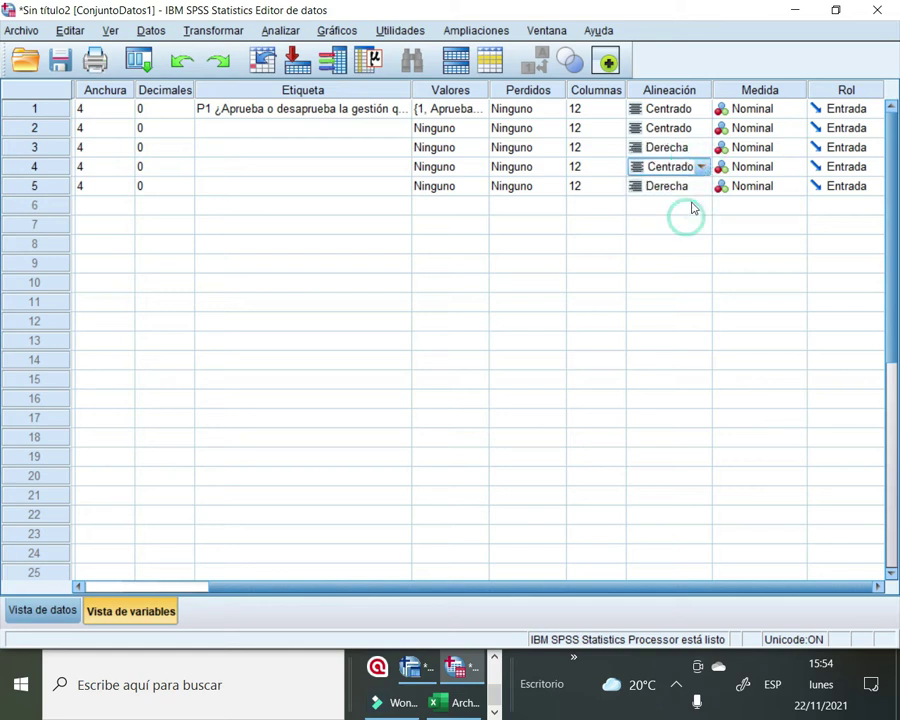
click(697, 188)
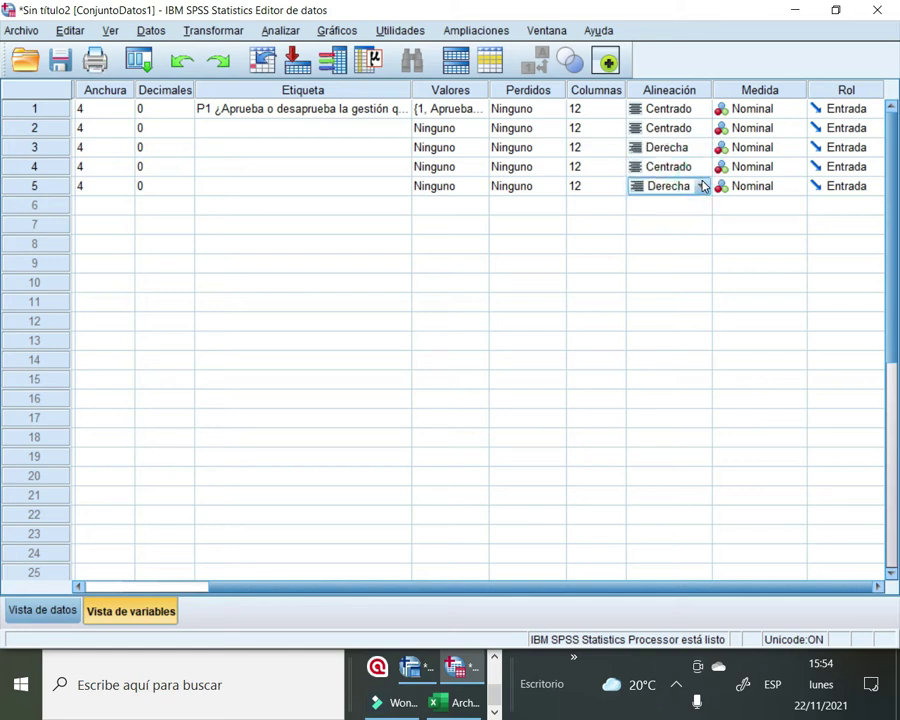
click(699, 186)
click(688, 241)
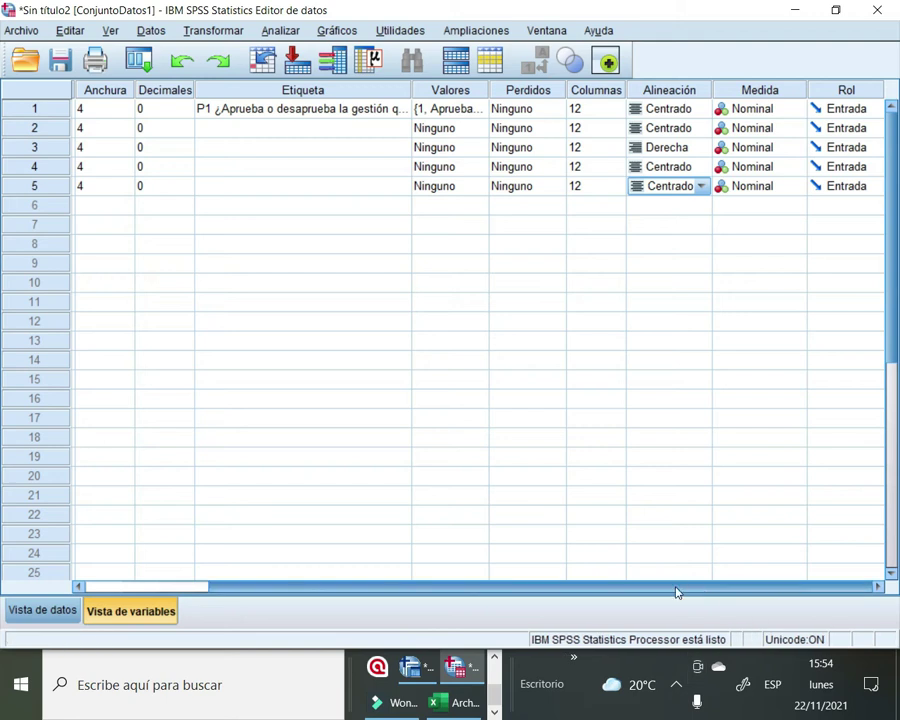
Add a new variable named Q in row 6, below Genero
scroll(676, 592, left, 3)
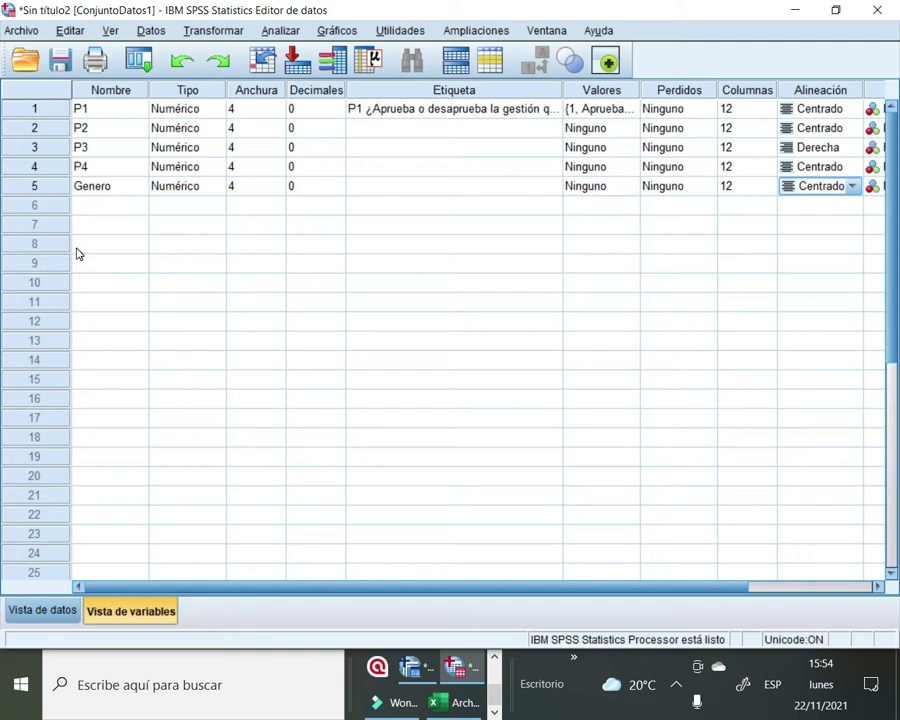
click(114, 204)
click(114, 201)
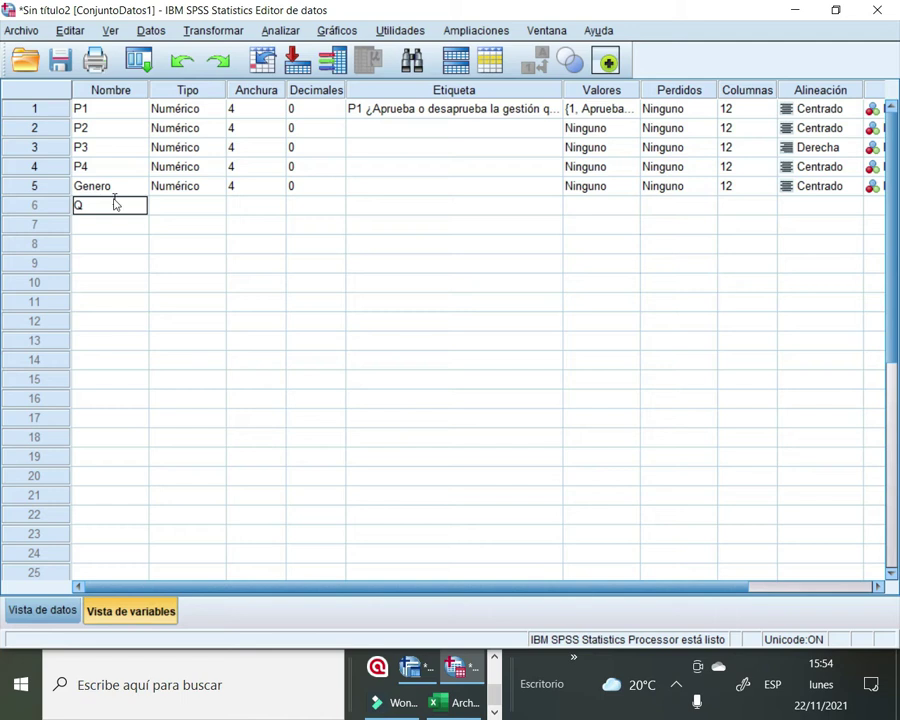
text(Q)
key(Return)
click(114, 204)
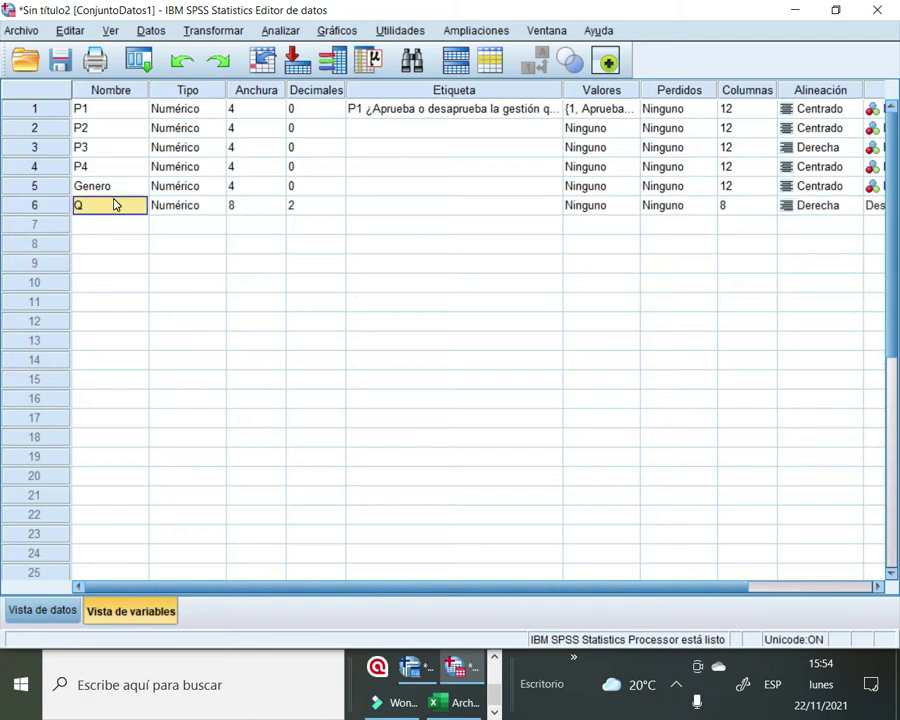
Set the width of variable Q to 4 and its decimals to 0
key(Right)
key(Right)
key(Right)
key(Right)
key(Left)
key(Left)
key(F2)
key(Return)
key(Up)
key(F2)
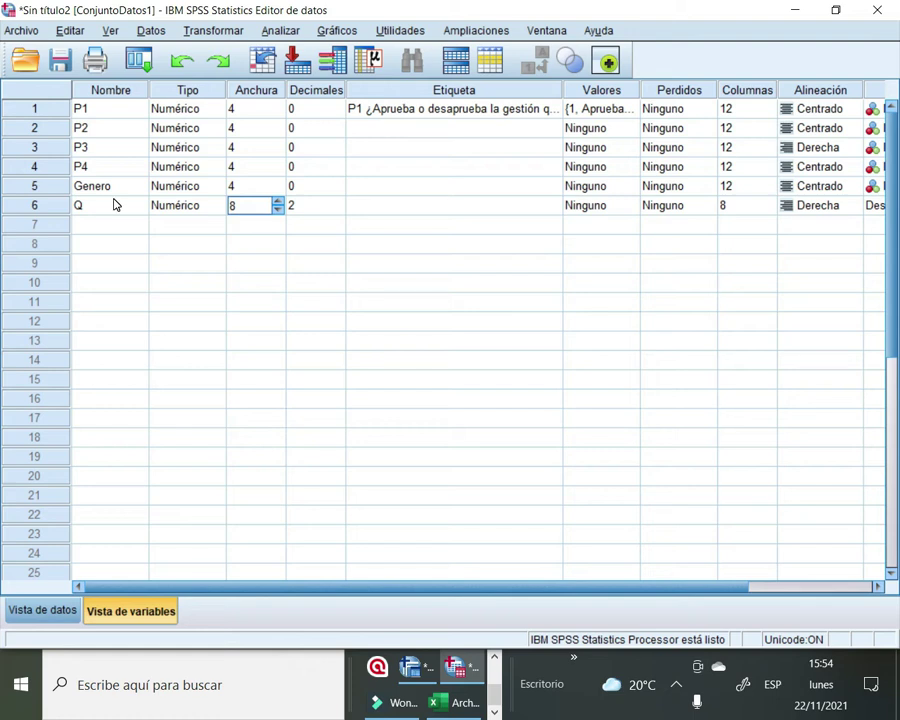
key(Tab)
key(Up)
key(Down)
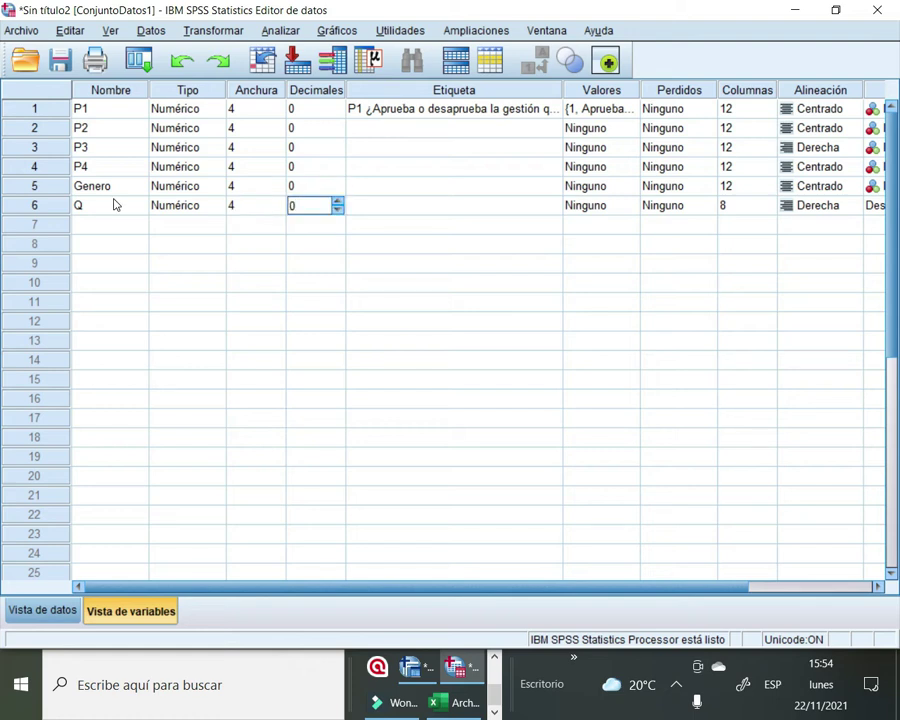
Enter Cuestionario as the label of variable Q
key(Tab)
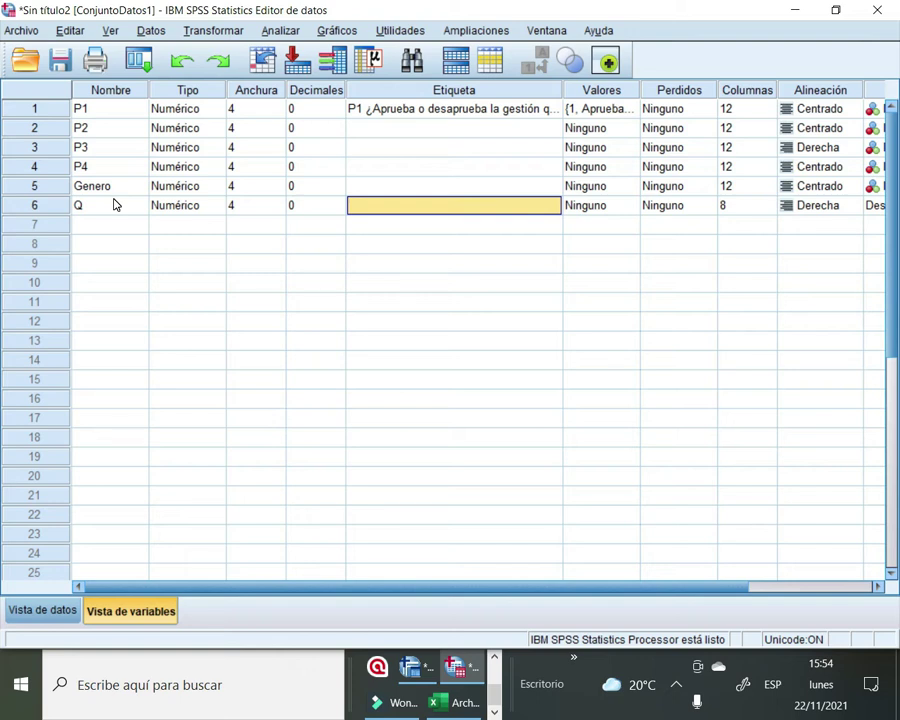
text(Cuestionar)
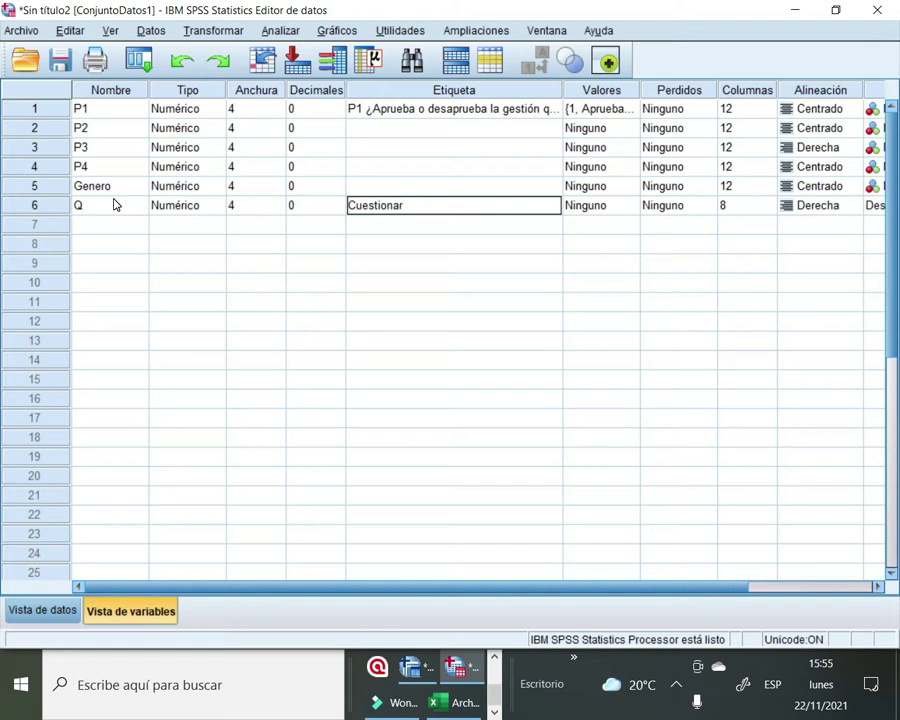
key(Return)
key(Up)
key(Tab)
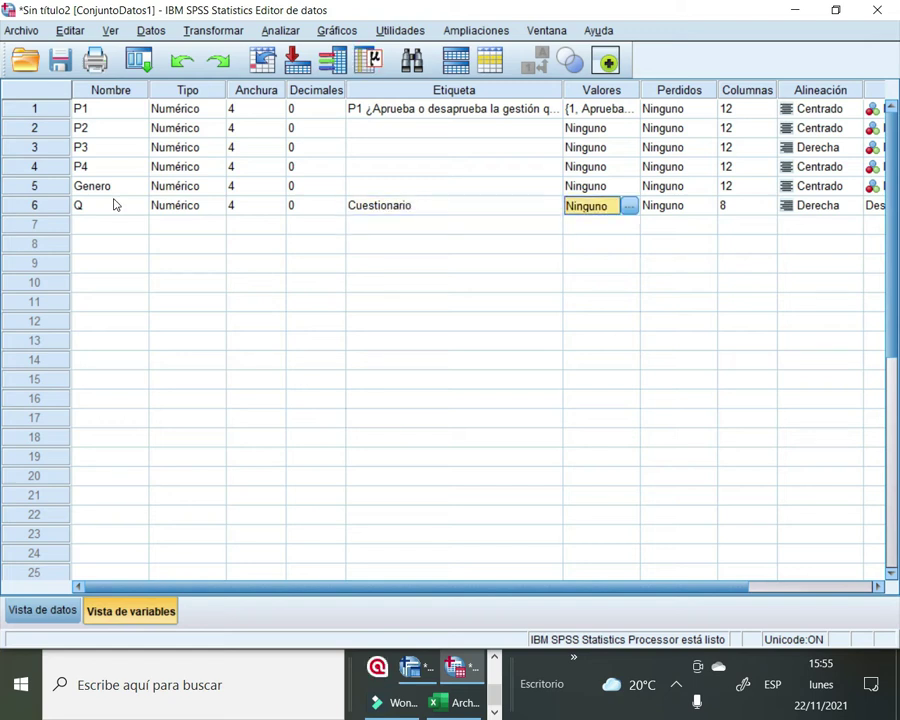
Set the display column width of variable Q to 12
key(Tab)
key(Tab)
key(Tab)
key(Tab)
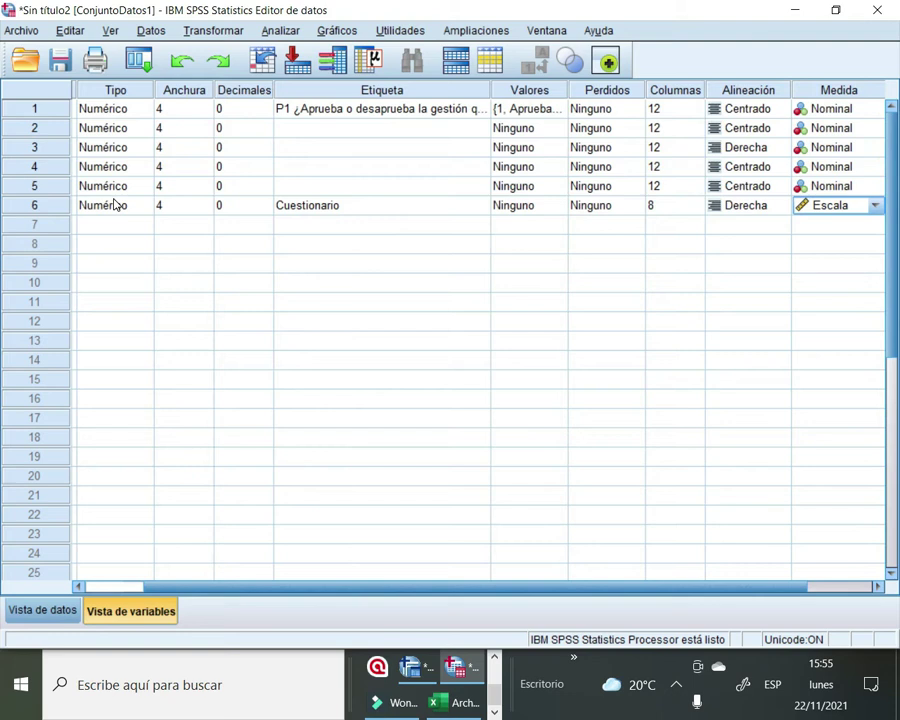
key(shift+Tab)
key(shift+Tab)
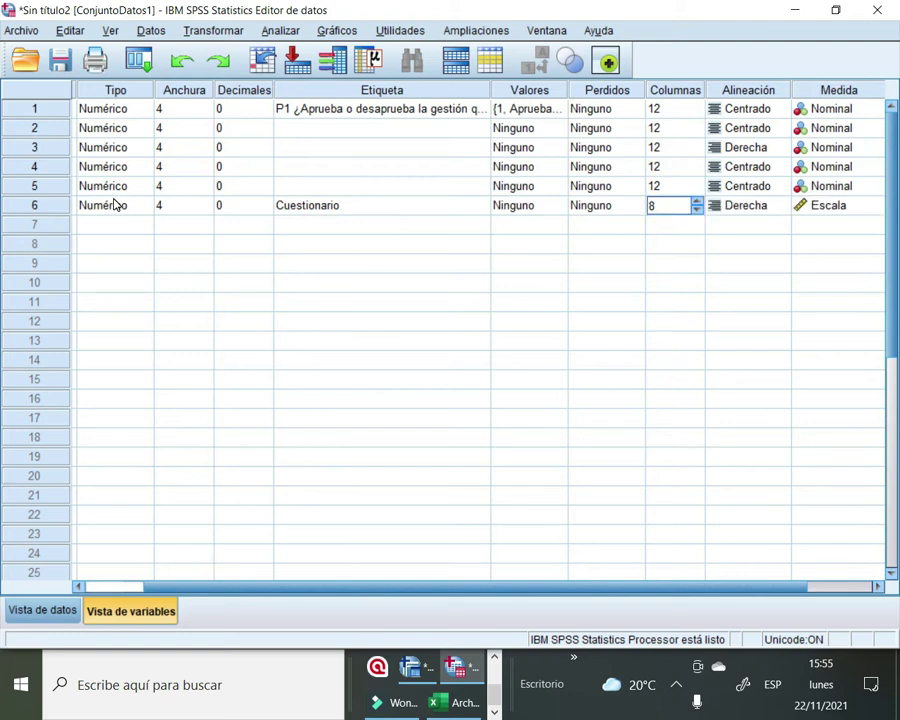
key(Tab)
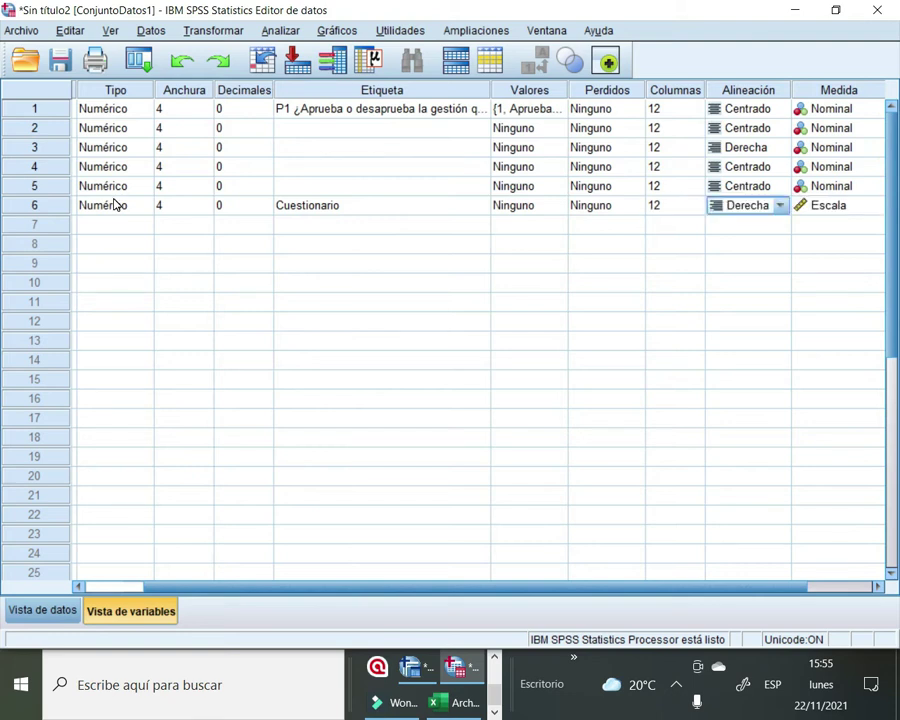
Set the alignment of variable Q to Centrado and its measure to Escala
key(Down)
key(Up)
click(781, 206)
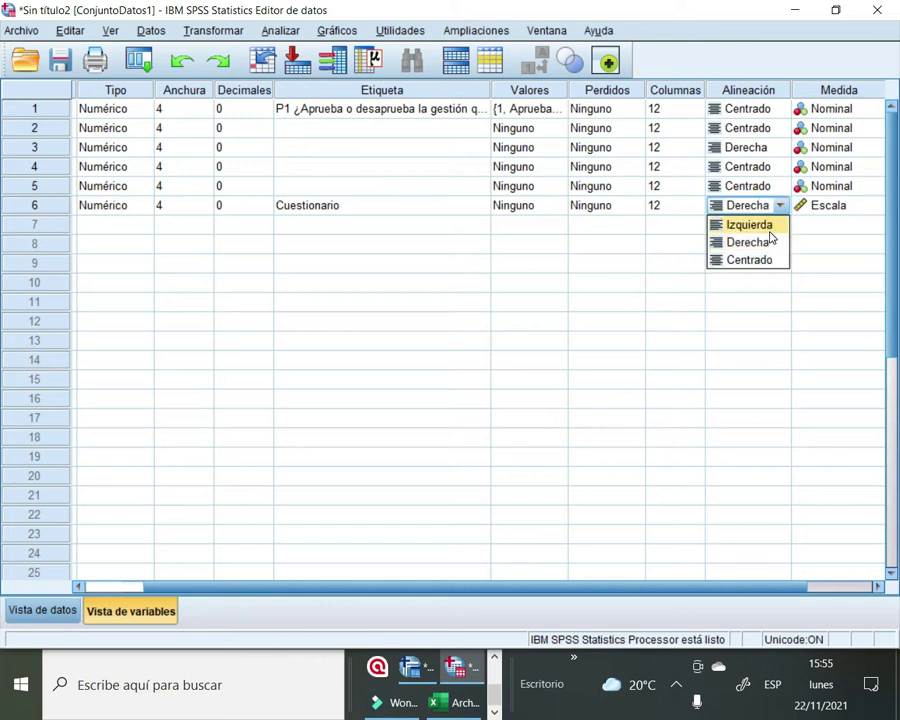
click(752, 259)
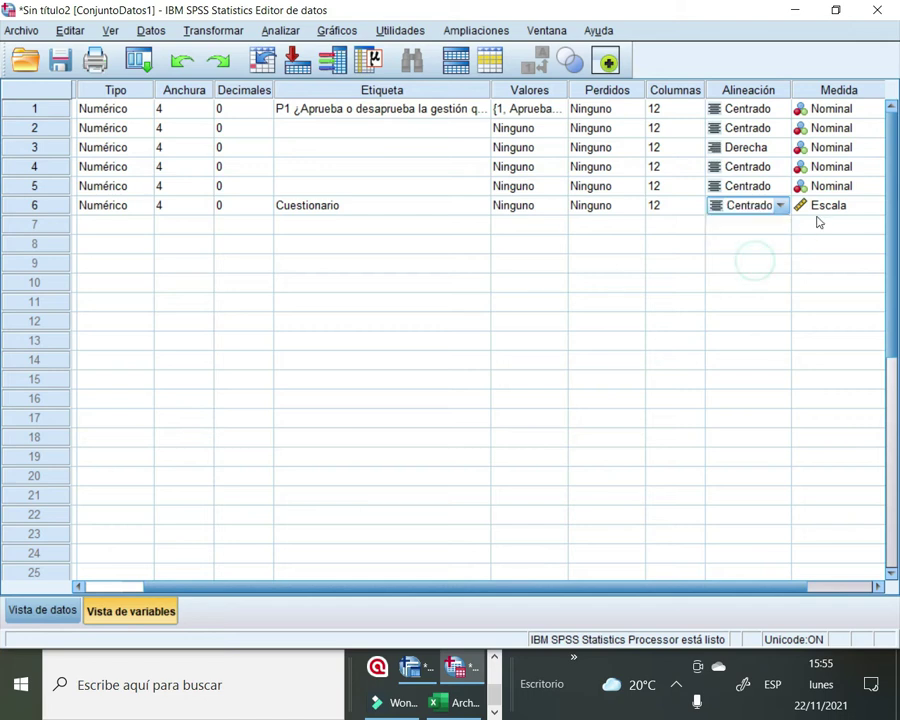
click(868, 206)
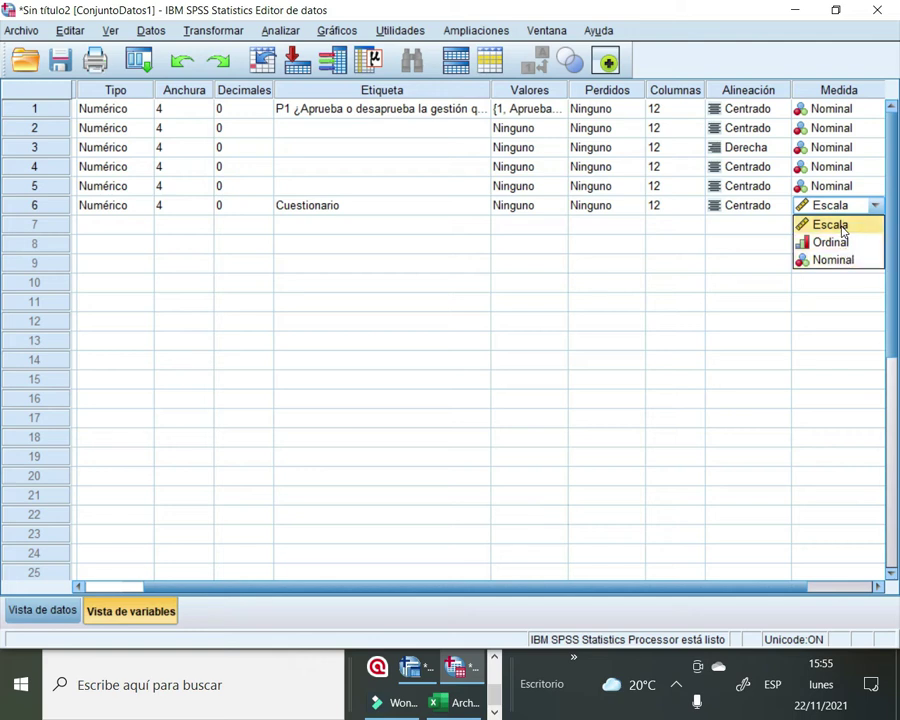
click(842, 228)
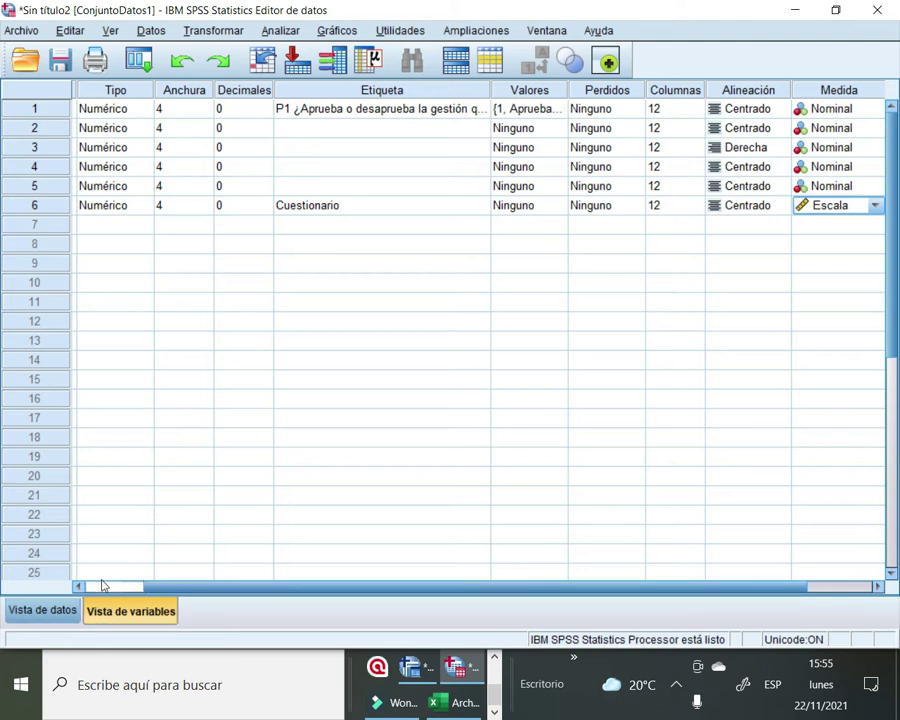
Move the Q column in front of P1 in the data view and check its position in the variable list
click(58, 610)
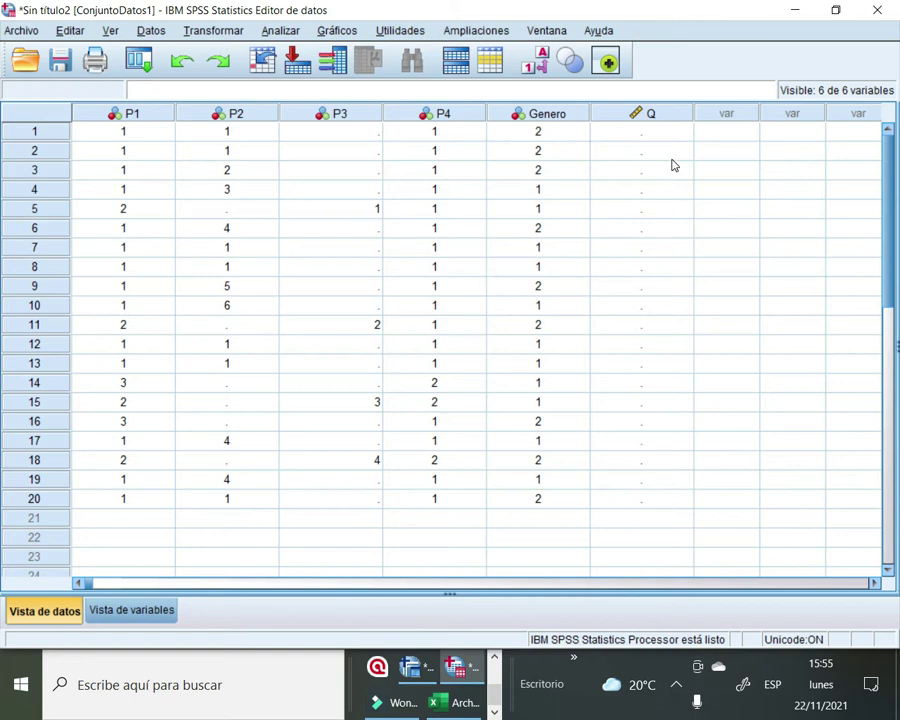
drag(642, 116, 586, 96)
drag(680, 95, 698, 76)
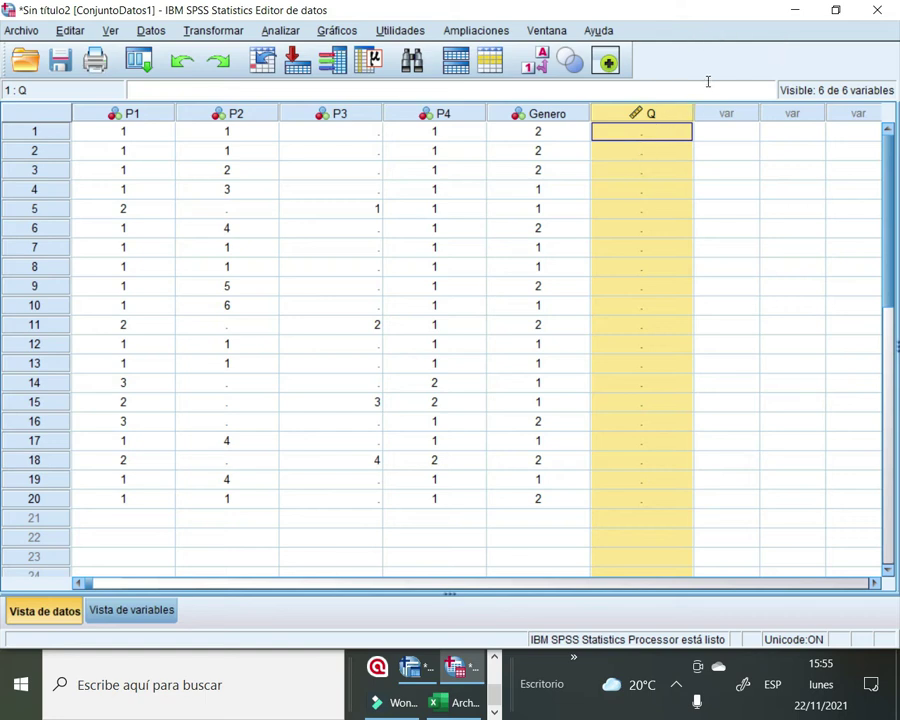
drag(662, 119, 80, 116)
click(500, 192)
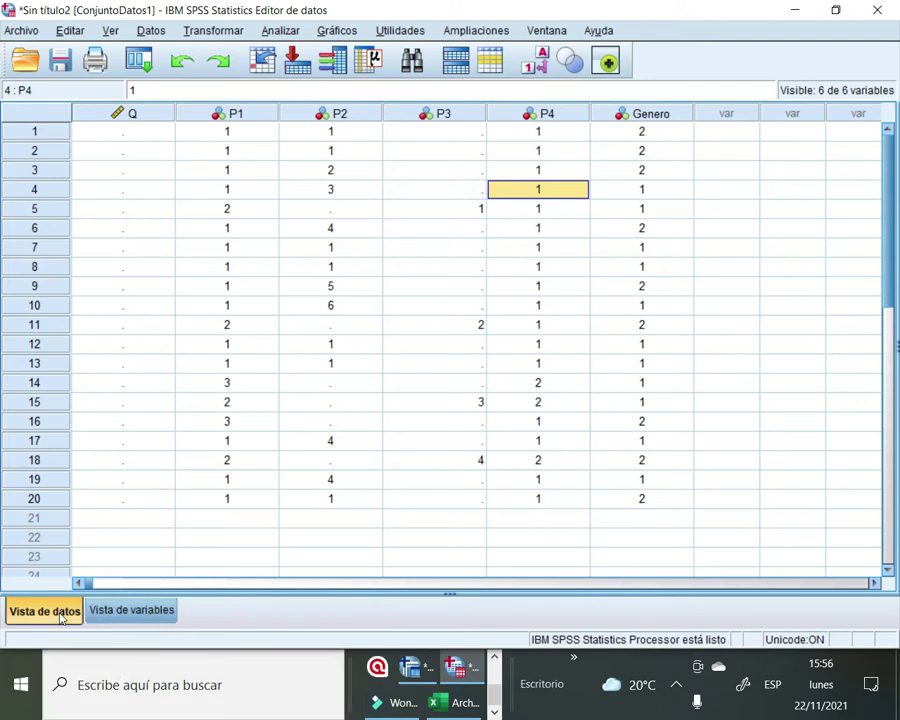
click(104, 609)
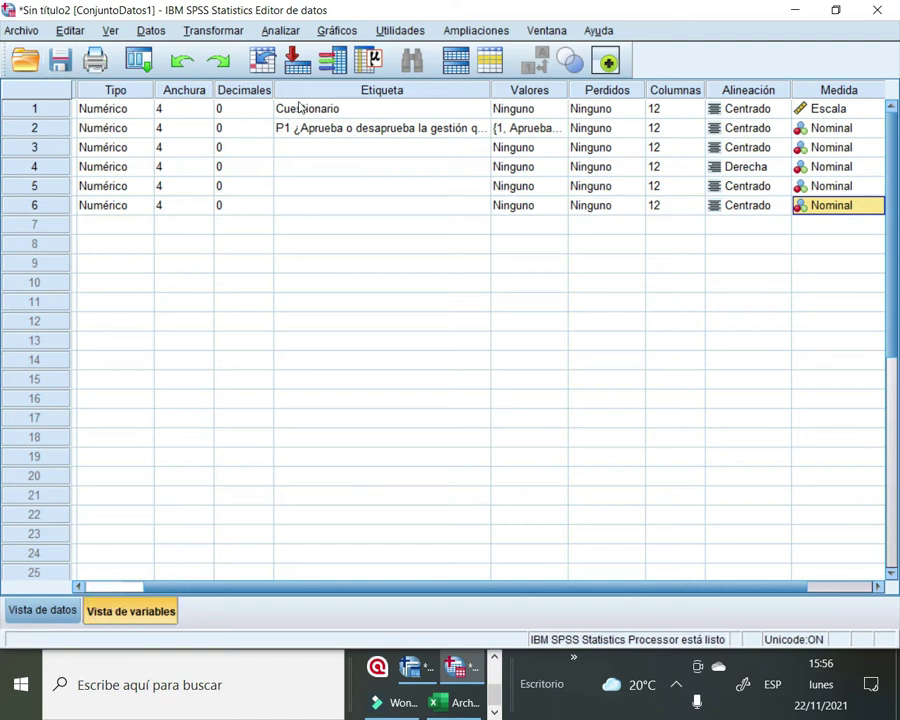
drag(494, 593, 274, 530)
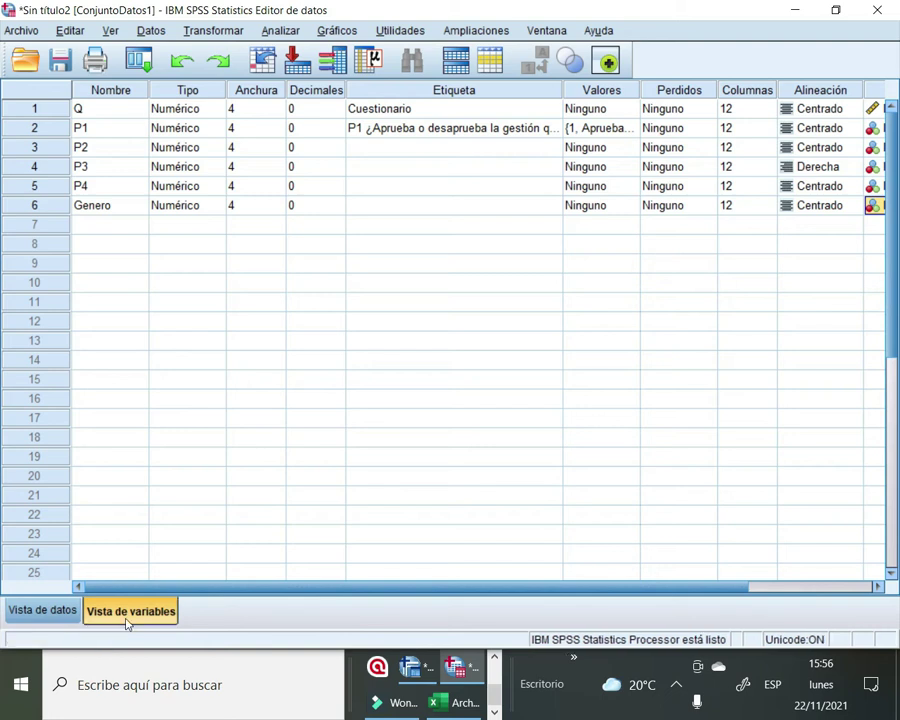
Number the first eight cases of variable Q consecutively from 1 to 8 in the data view
click(40, 613)
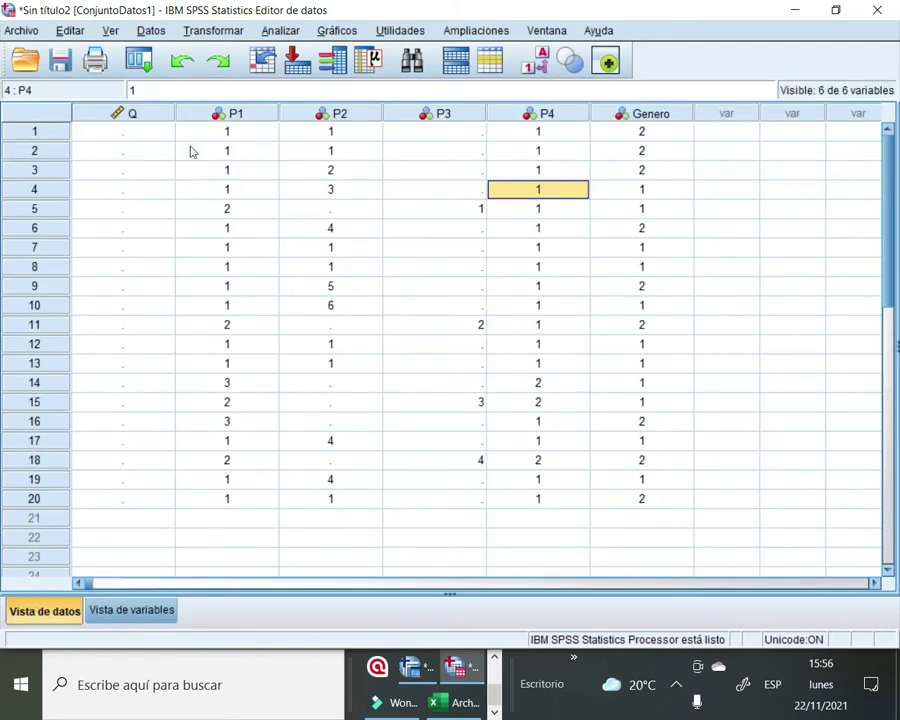
click(137, 131)
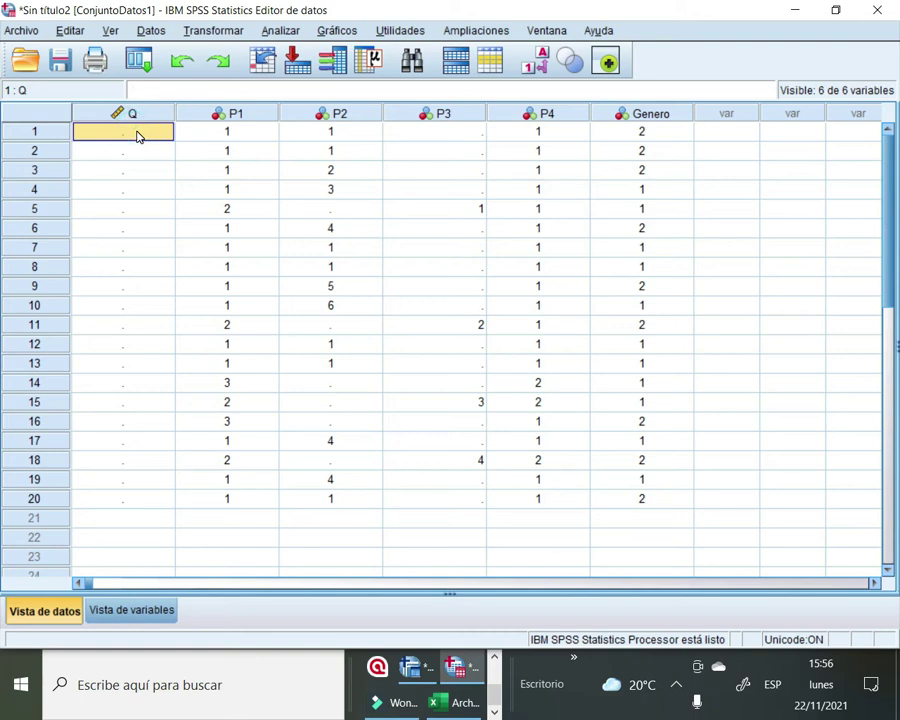
text(1 2 3 4 5 )
text(6)
key(Return)
text(7)
key(Return)
text(8)
key(Return)
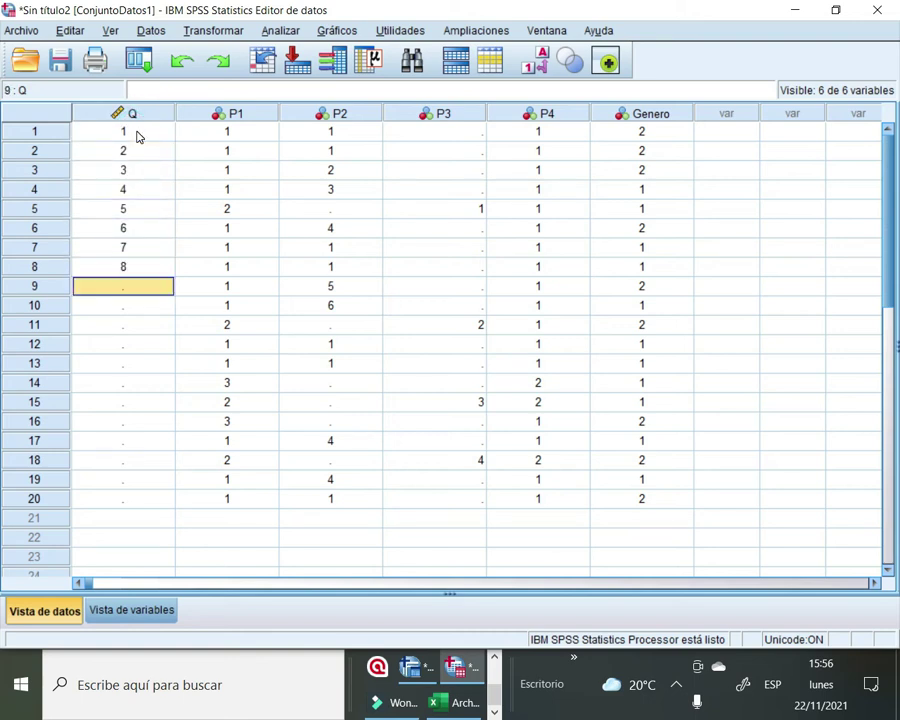
text(98)
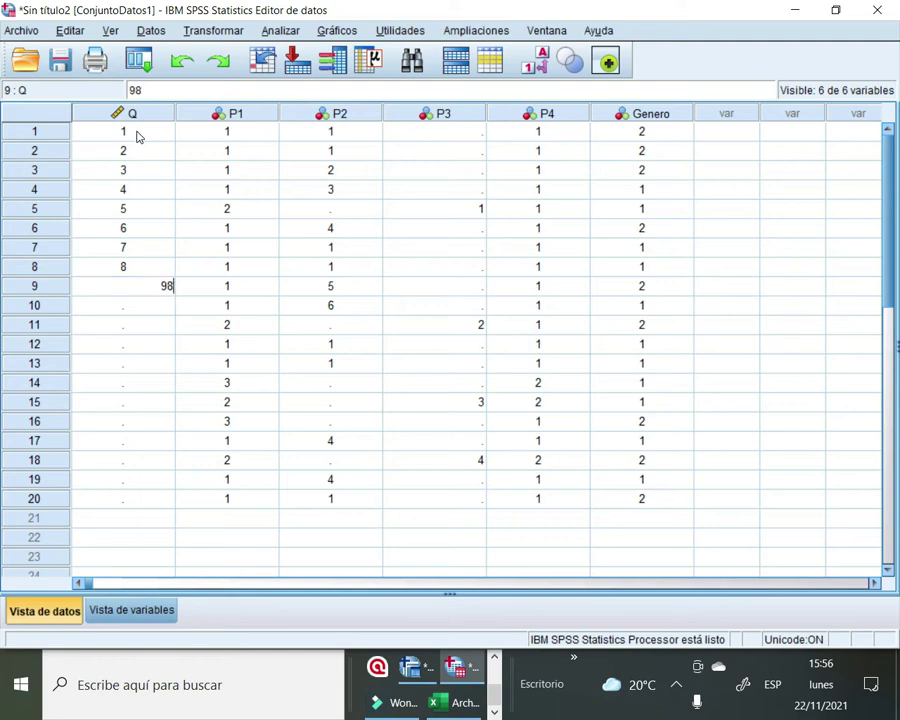
key(Return)
key(Up)
key(Delete)
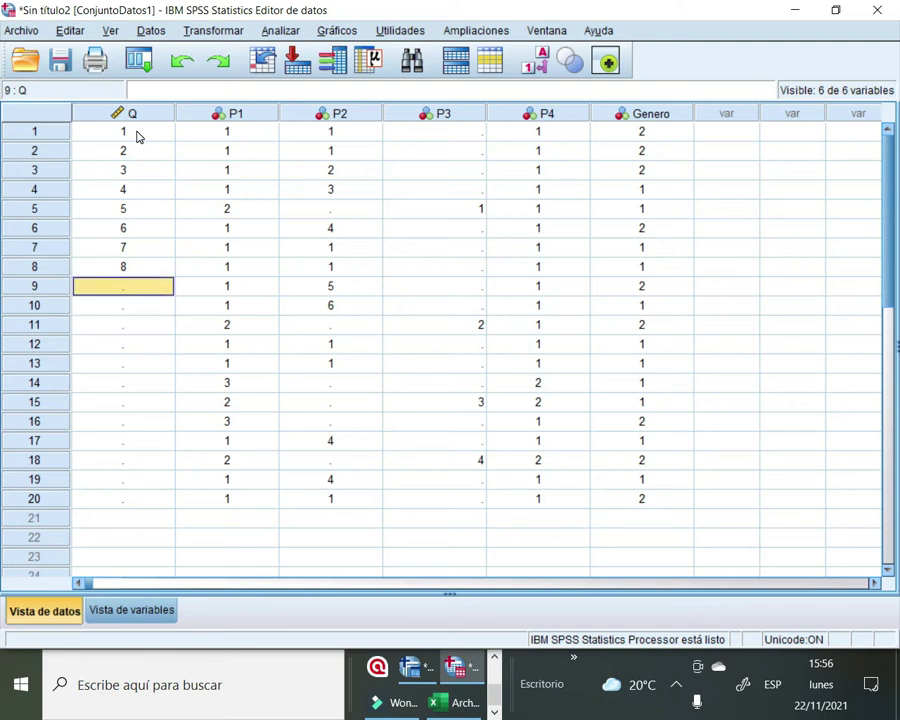
Number cases 9 to 20 of variable Q consecutively from 9 to 20
text(9)
key(Return)
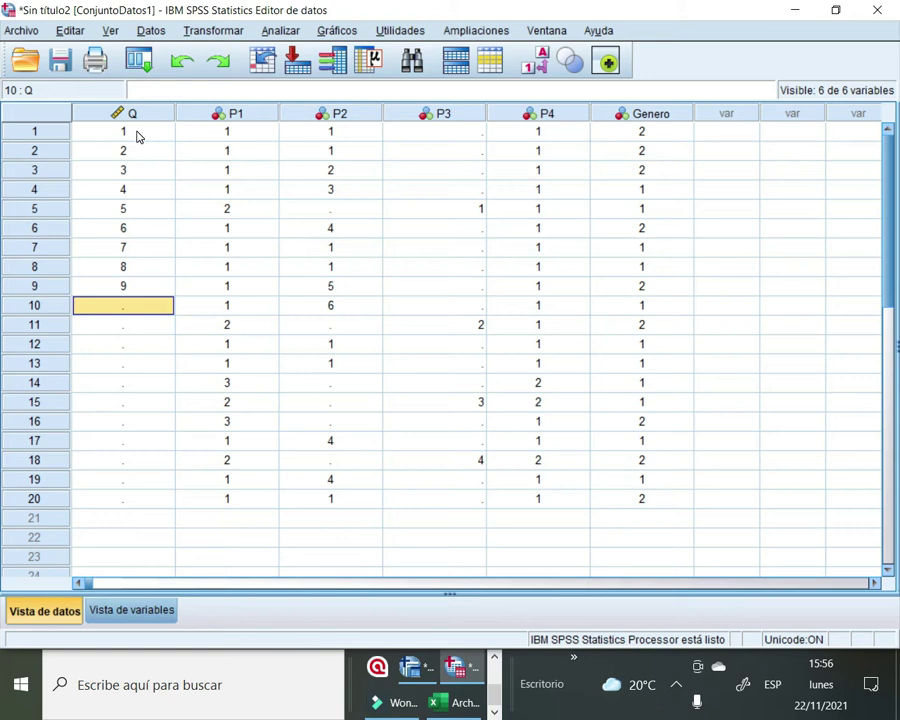
text(10)
key(Return)
text(11)
key(Return)
text(12)
key(Return)
text(13)
key(Return)
text(14)
key(Return)
text(15)
key(Return)
text(16)
key(Return)
text(17)
key(Return)
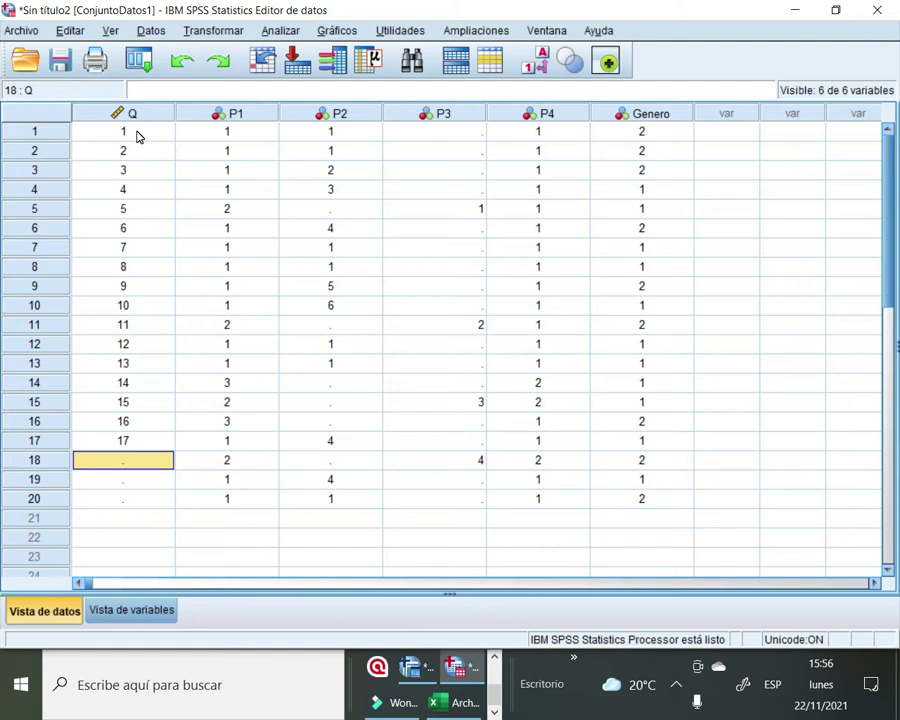
text(18)
key(Return)
text(10)
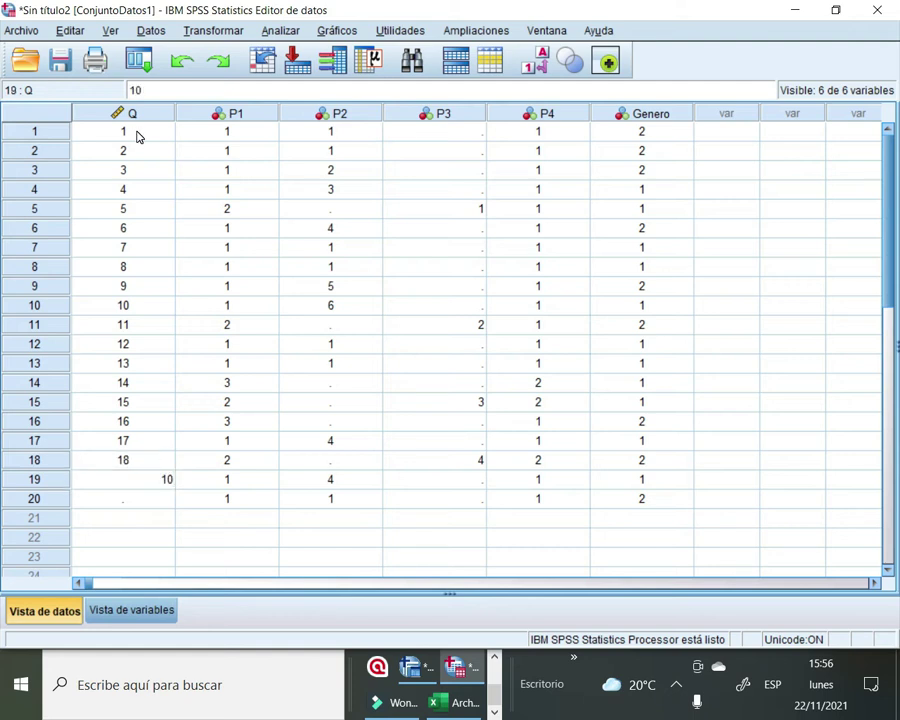
key(BackSpace)
text(9)
key(Return)
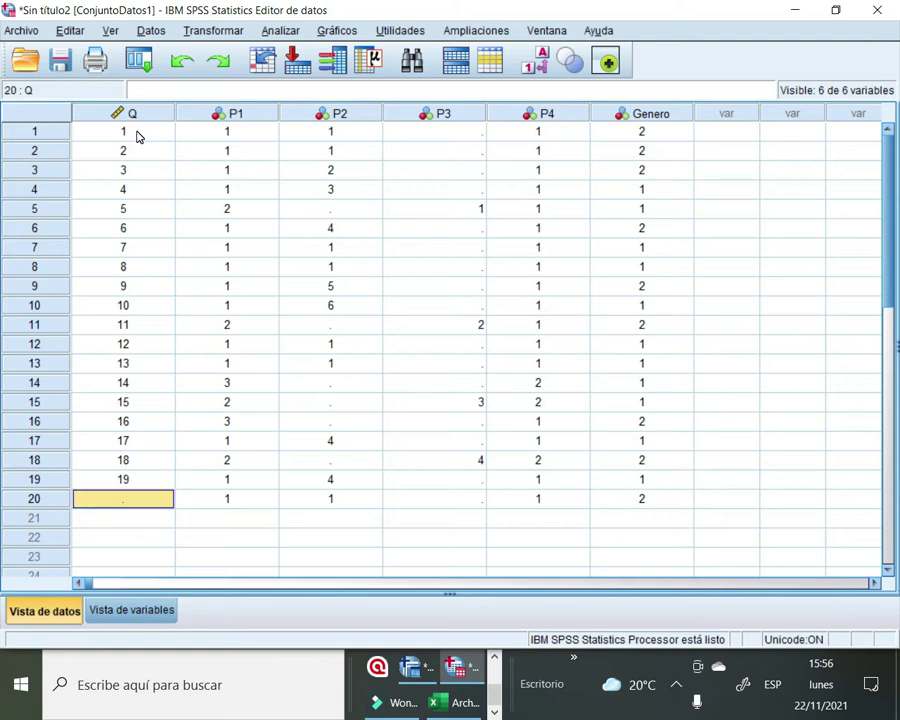
text(20)
key(Return)
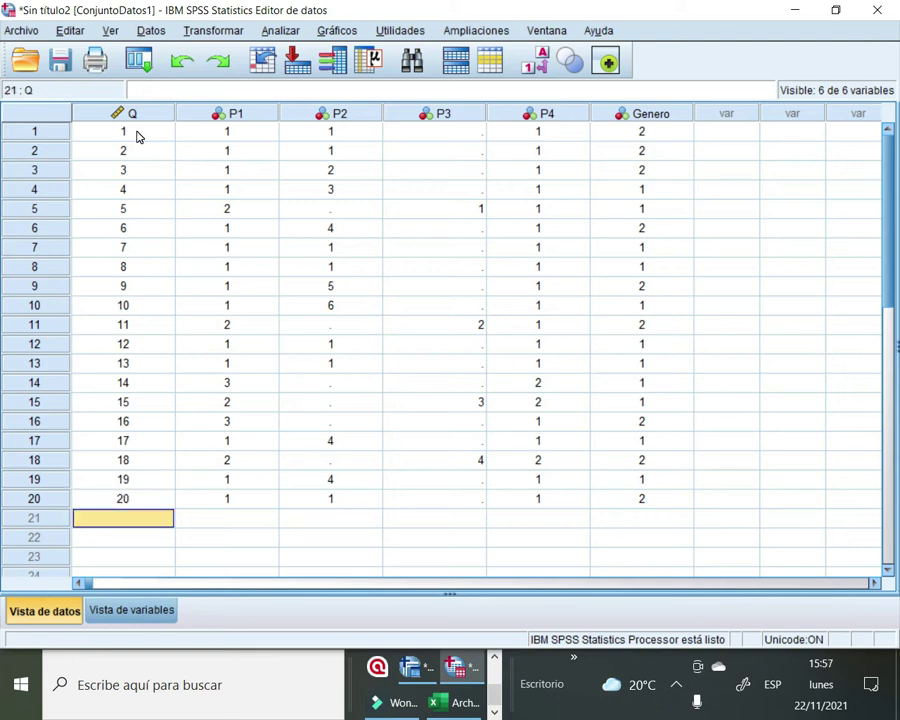
Review the questionnaire numbers in the Q column from the last case back up to the first
key(Up)
key(Up)
key(Up)
key(Up)
key(Up)
key(Up)
key(Up)
key(Up)
key(Up)
key(Up)
key(Up)
key(Up)
key(Up)
key(Up)
key(Up)
key(Up)
key(Up)
key(Up)
key(Up)
key(Up)
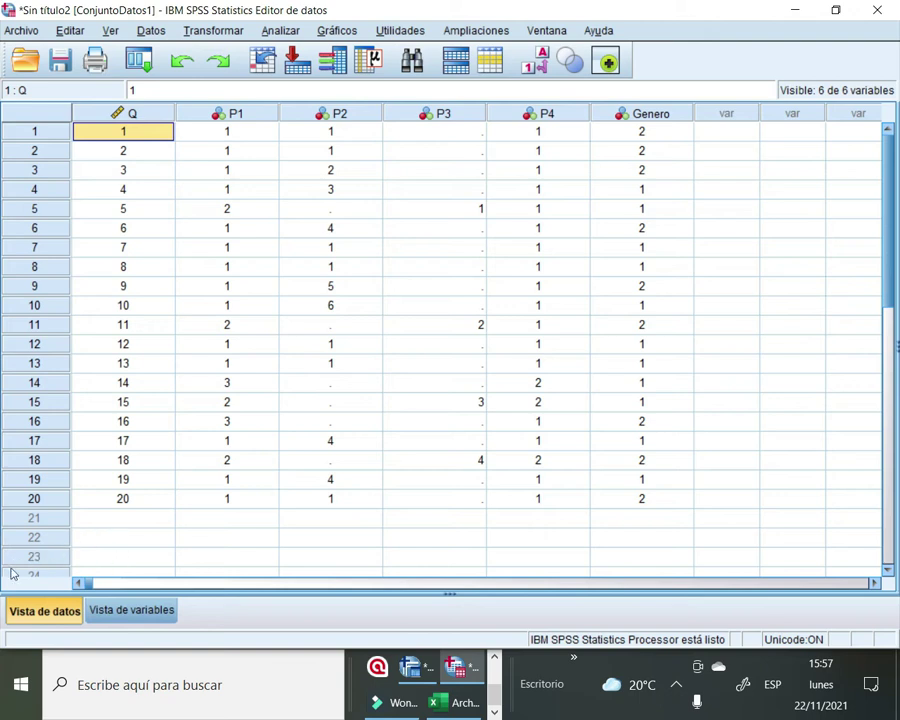
click(134, 612)
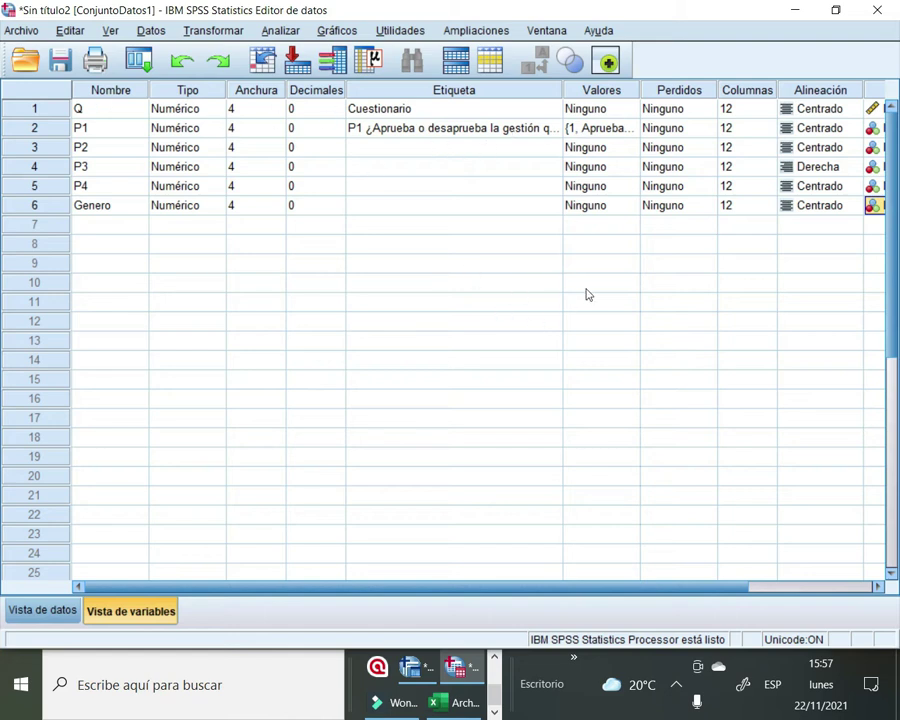
click(620, 147)
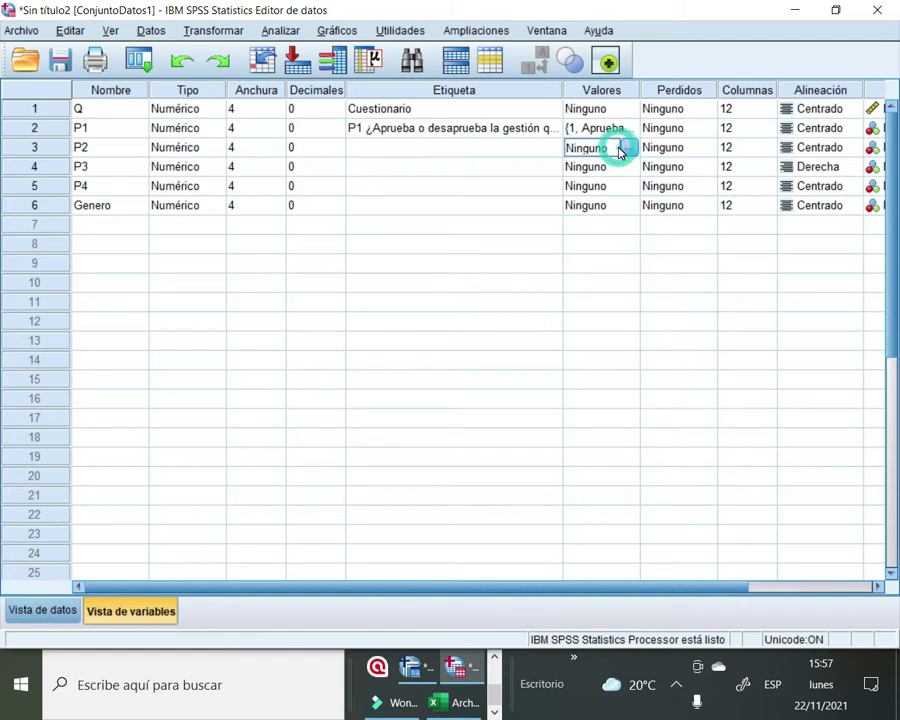
click(630, 147)
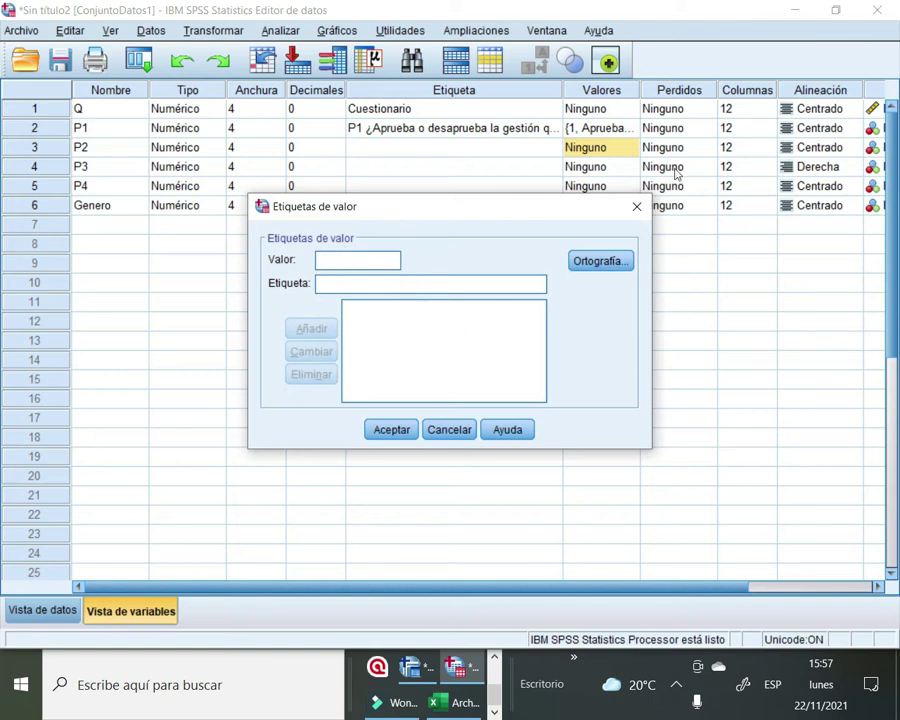
click(636, 206)
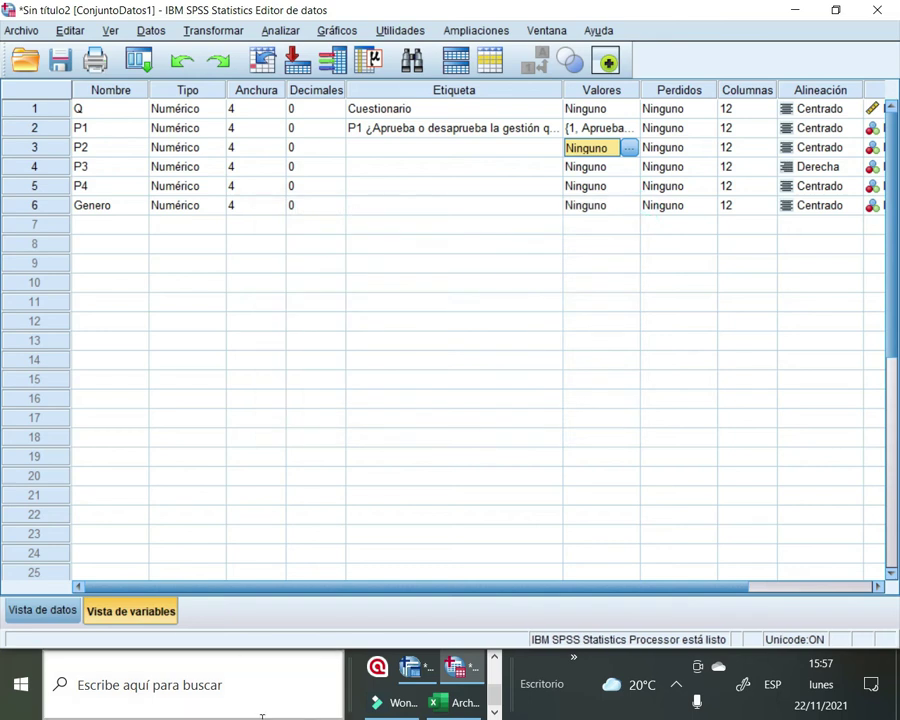
Switch to Excel and examine the P2 and P3 reason categories with their codes on the Para Procesar en tablas dinamic sheet
click(460, 700)
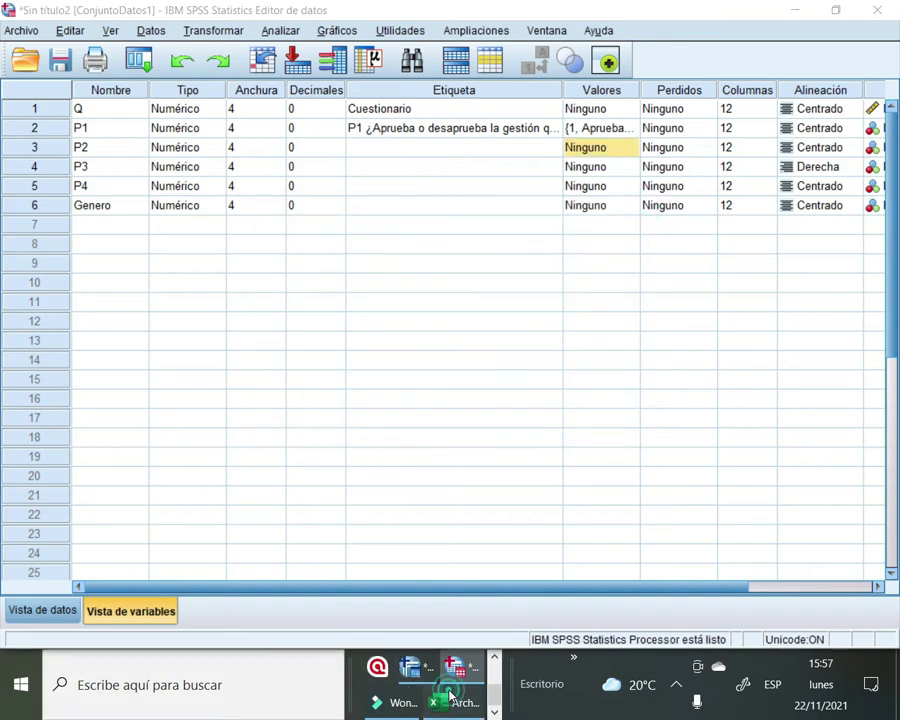
click(416, 437)
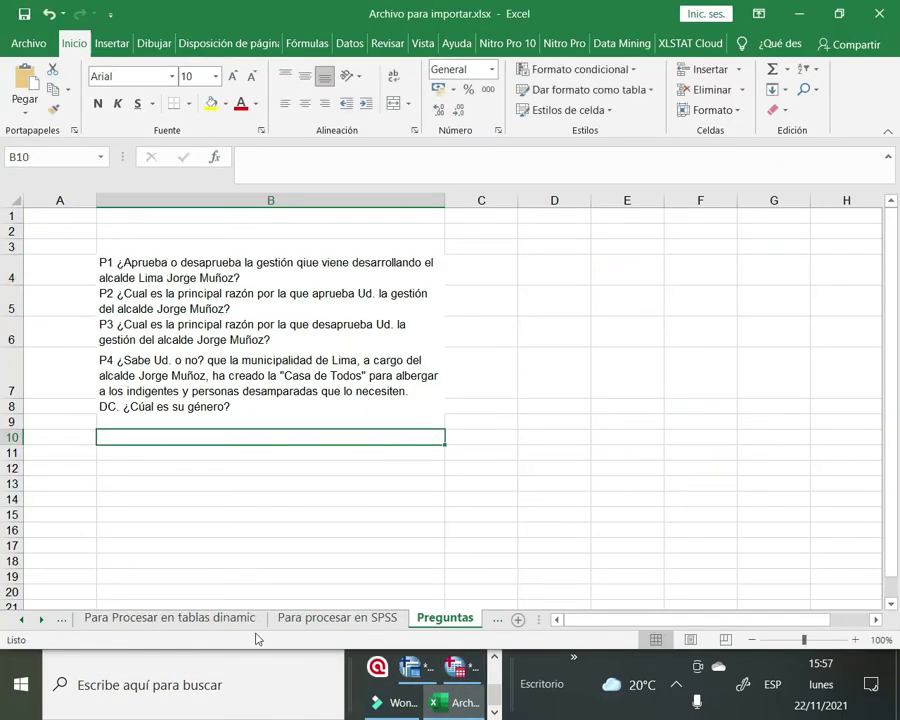
click(236, 617)
click(350, 430)
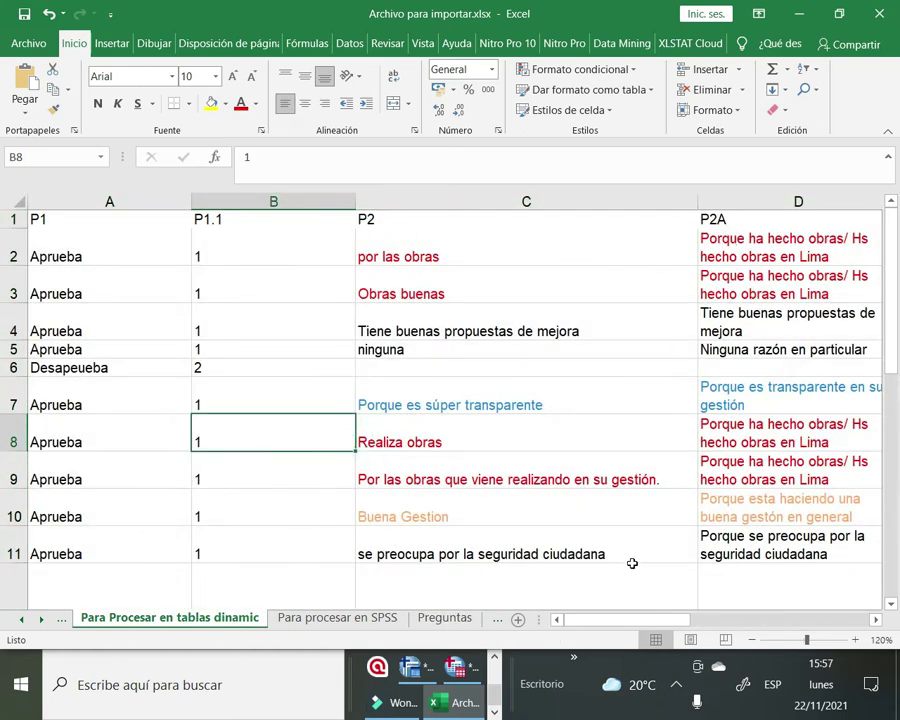
drag(632, 619, 706, 606)
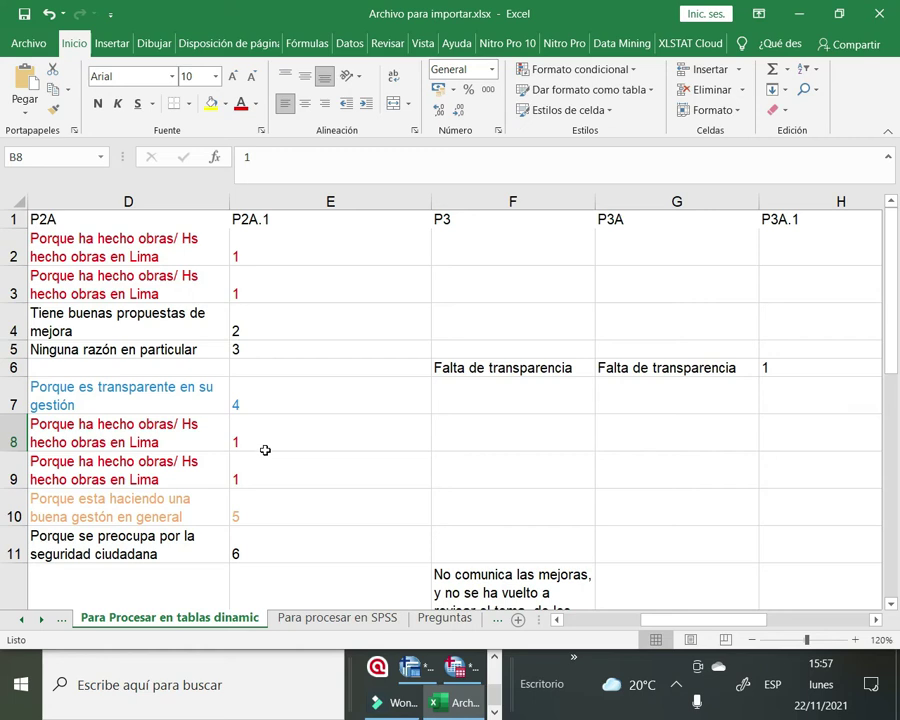
scroll(263, 449, down, 2)
scroll(274, 421, down, 2)
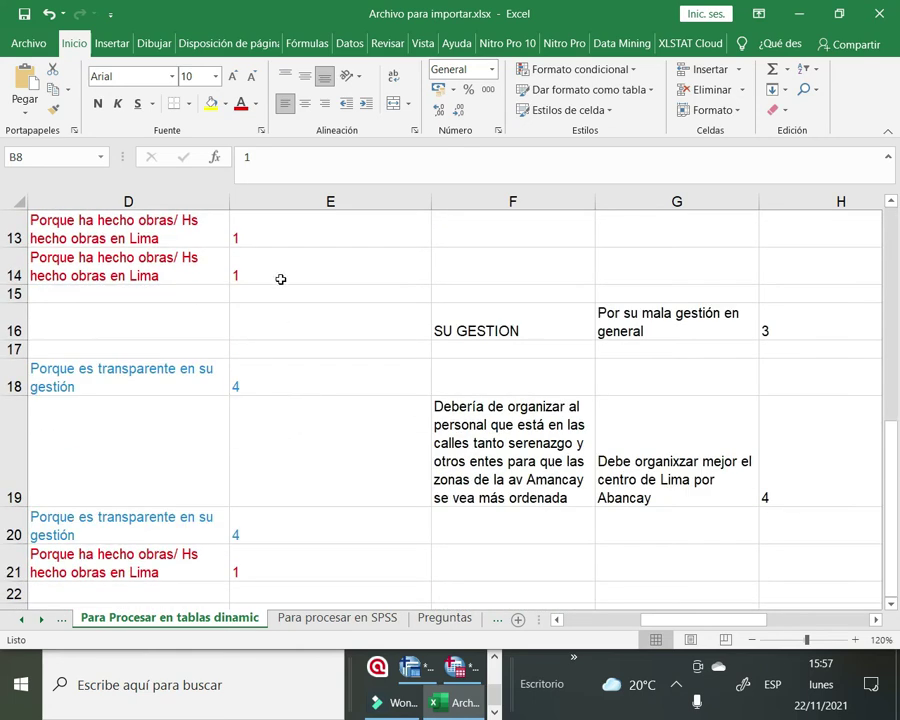
scroll(287, 373, up, 4)
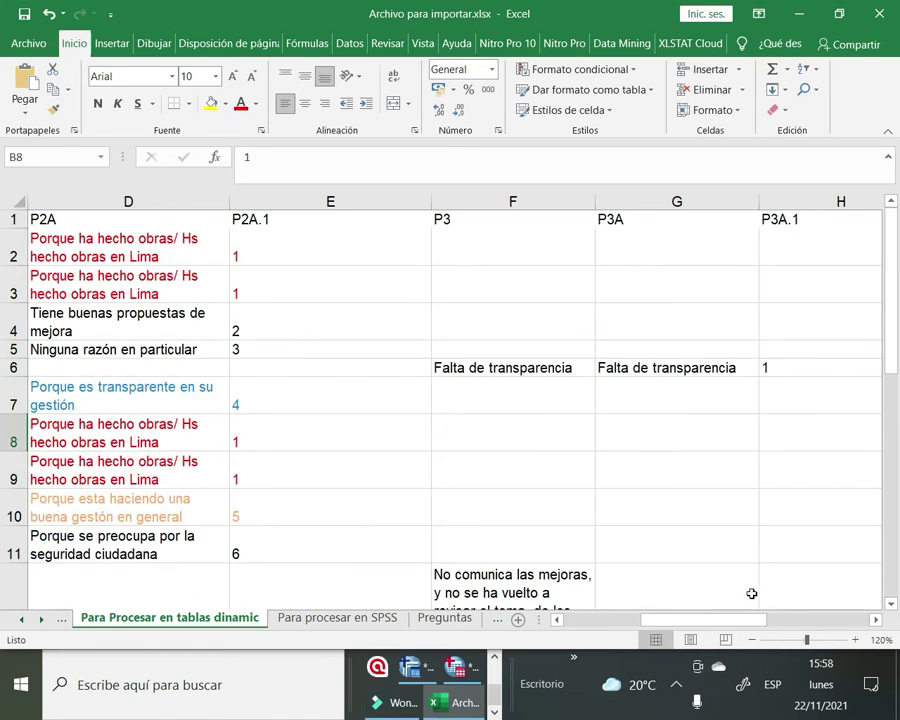
drag(729, 606, 704, 610)
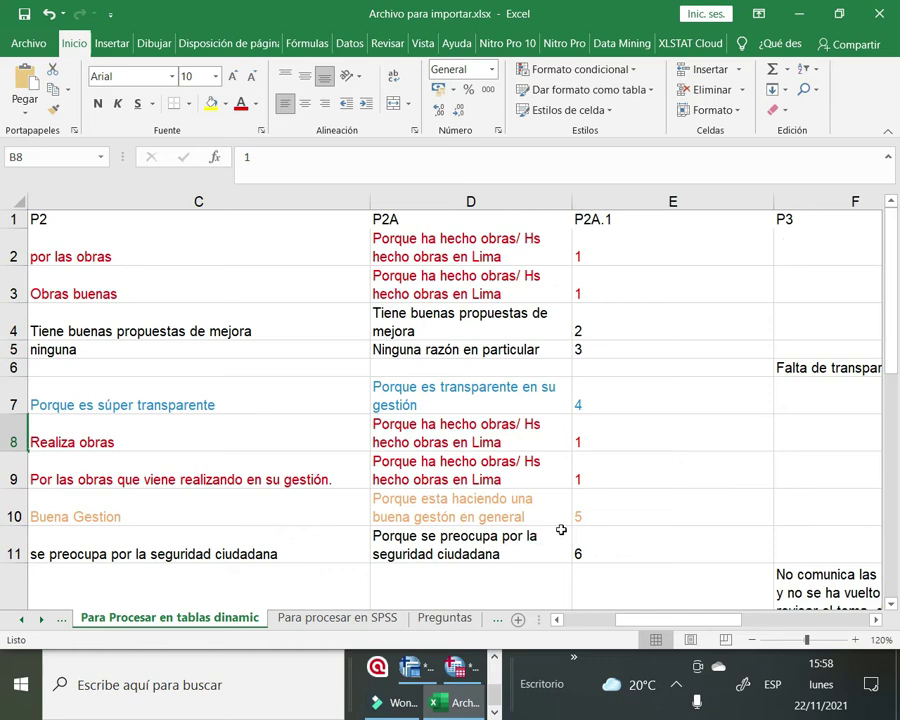
Switch to the SPSS data editor and open the existing data file EjemploSPSSMBA.sav from the Downloads folder
click(455, 667)
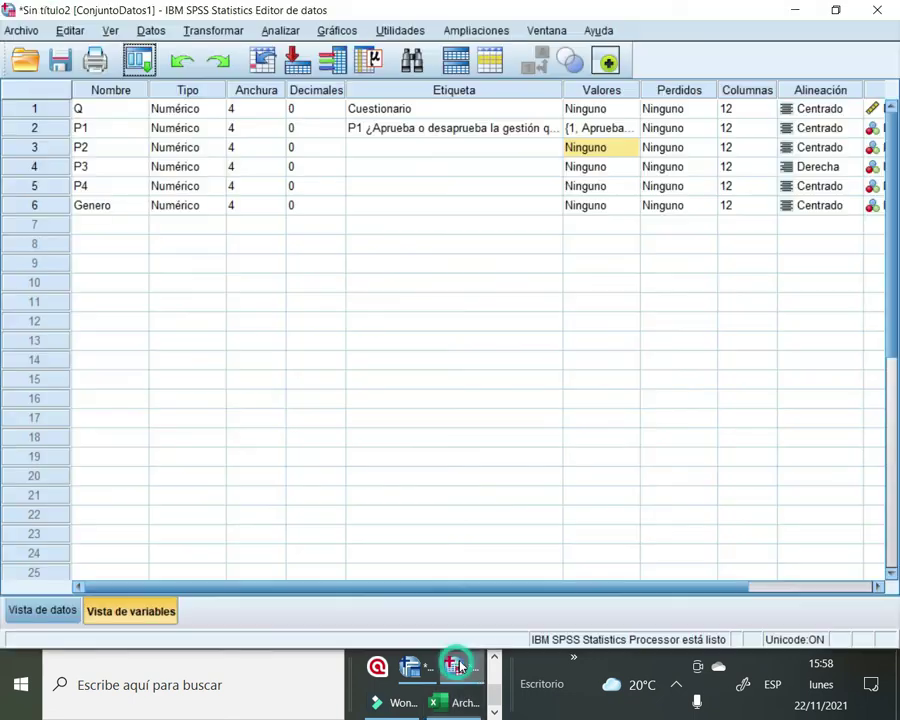
click(20, 32)
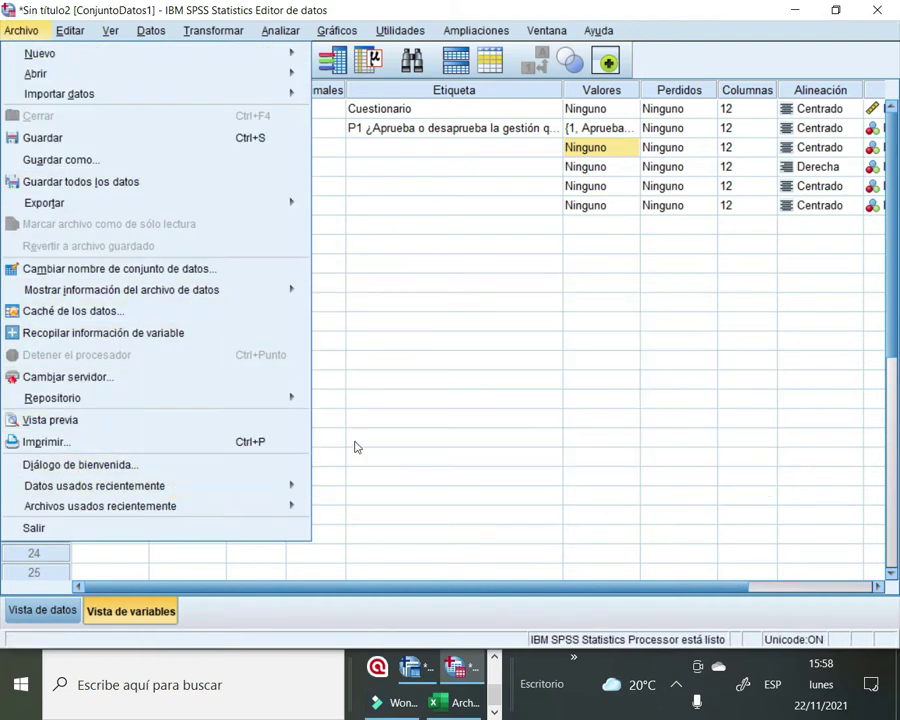
mouse_move(270, 486)
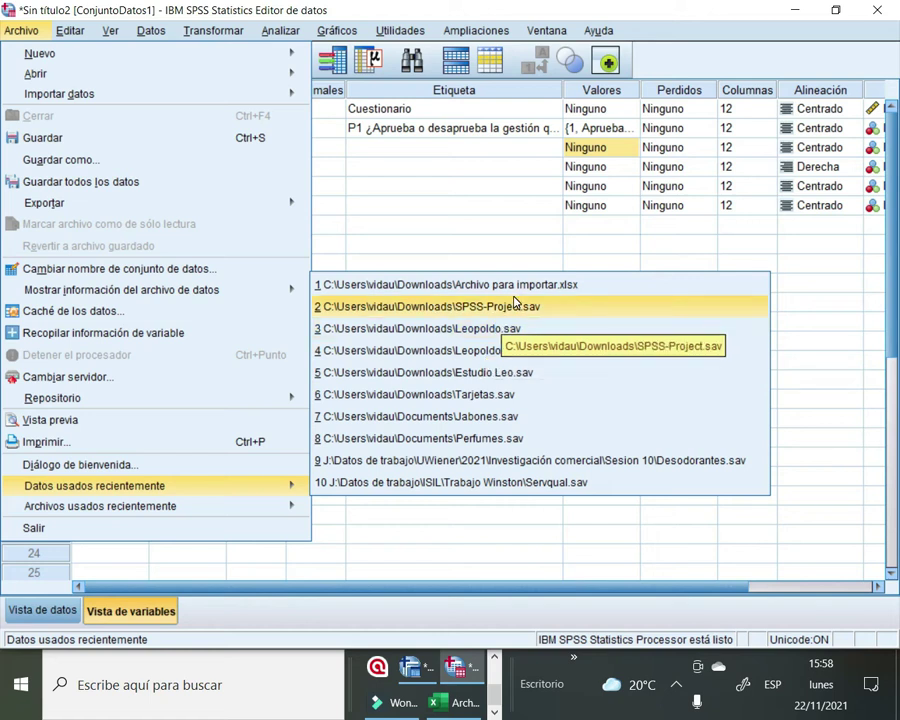
mouse_move(99, 60)
mouse_move(228, 74)
click(368, 77)
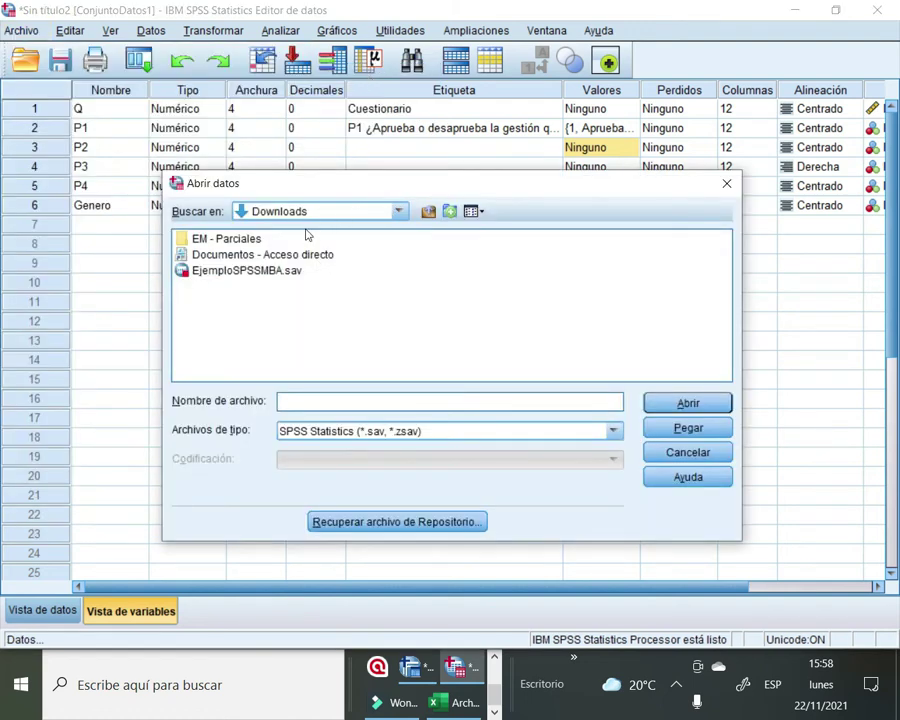
click(242, 277)
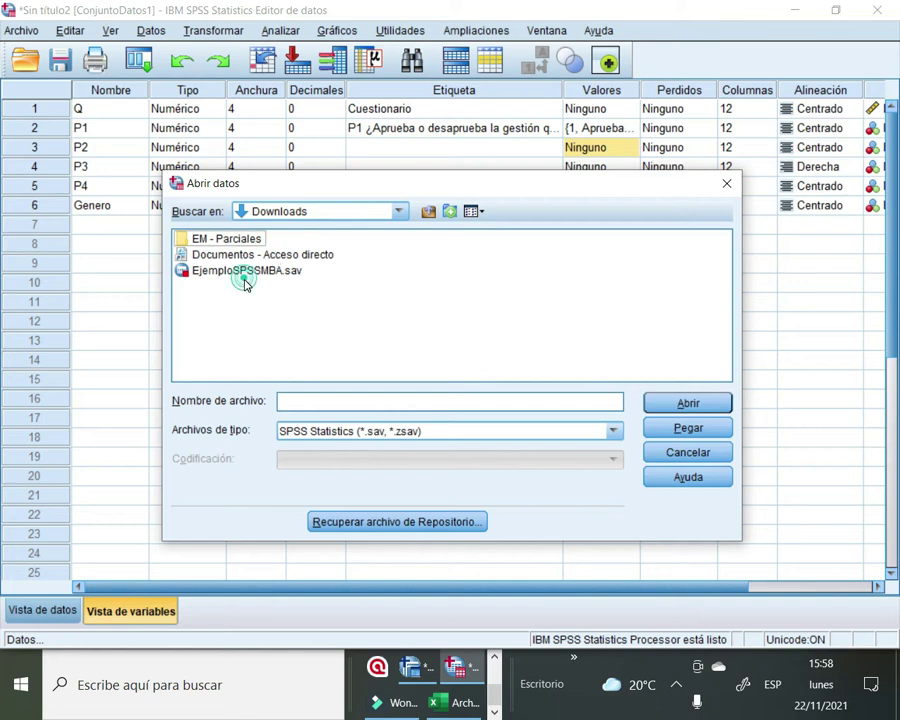
click(220, 271)
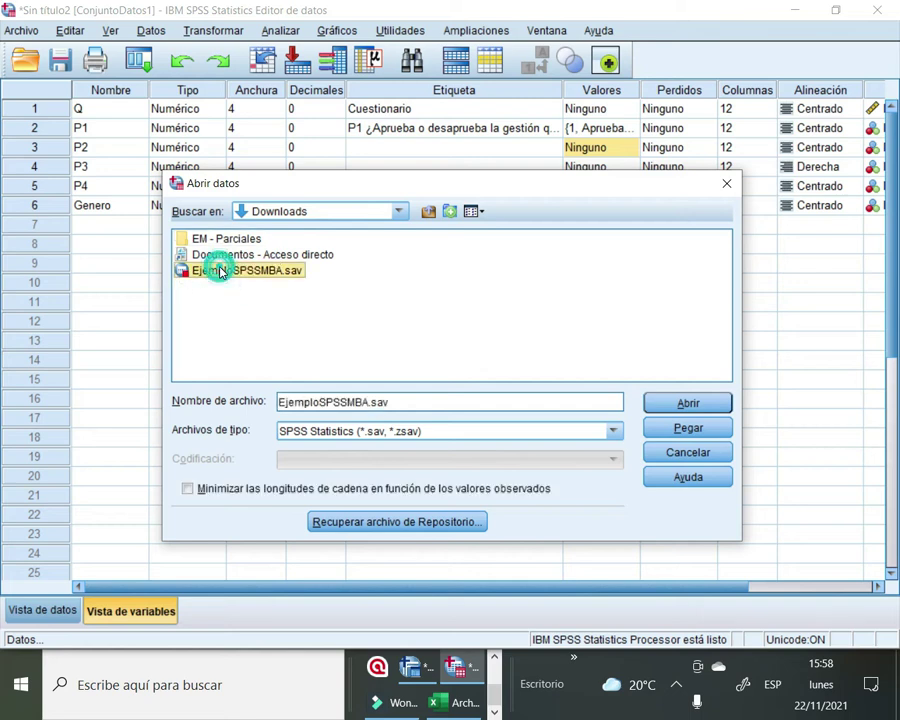
click(673, 402)
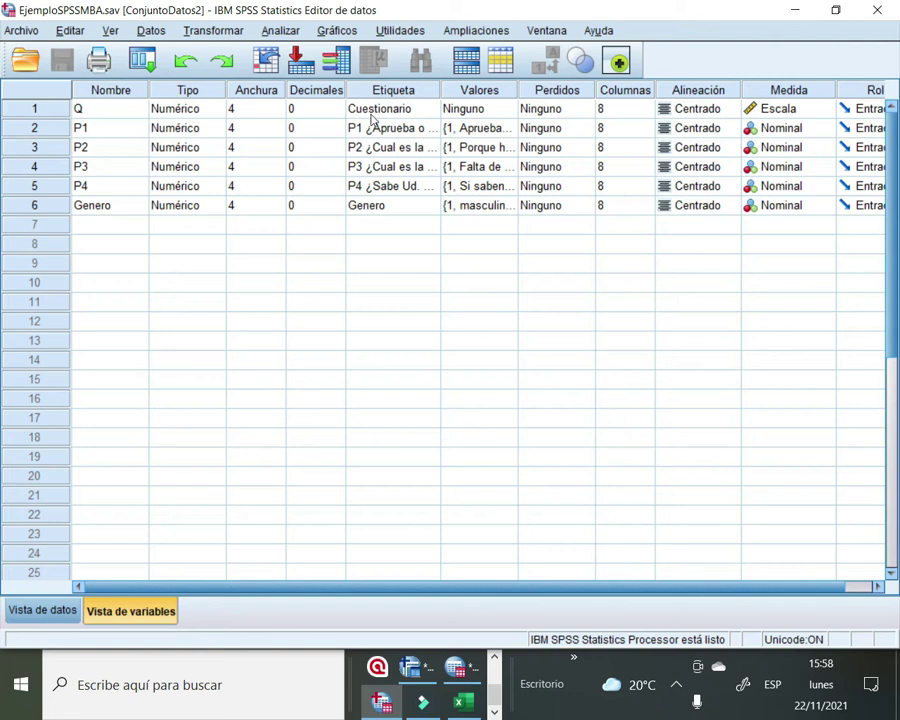
Examine the question labels and value labels of the variables Q to Genero, and view the coded cases in the data view
click(370, 124)
click(378, 148)
click(384, 190)
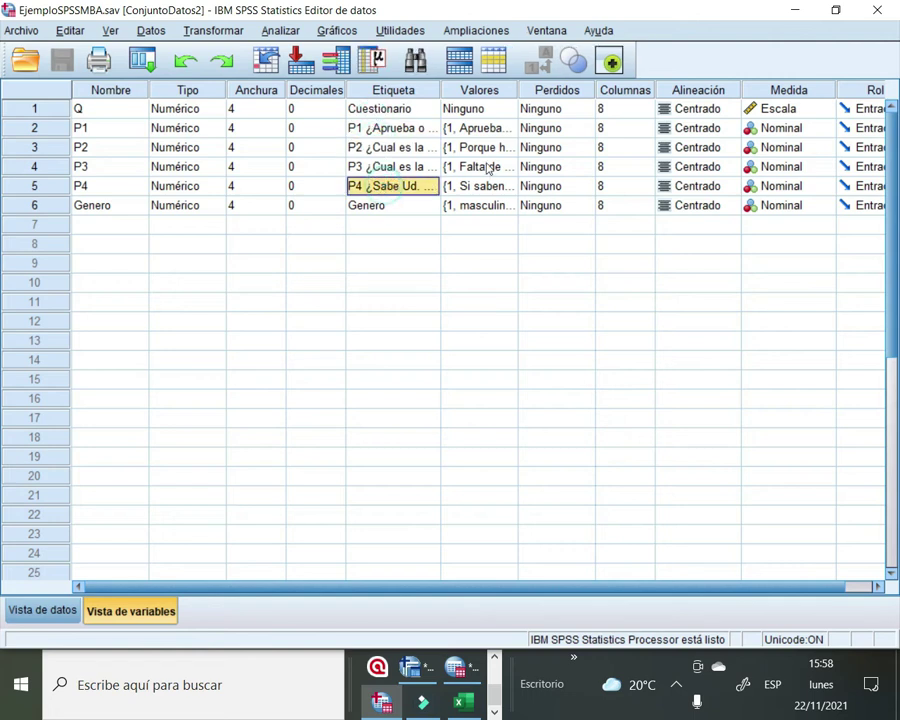
click(488, 109)
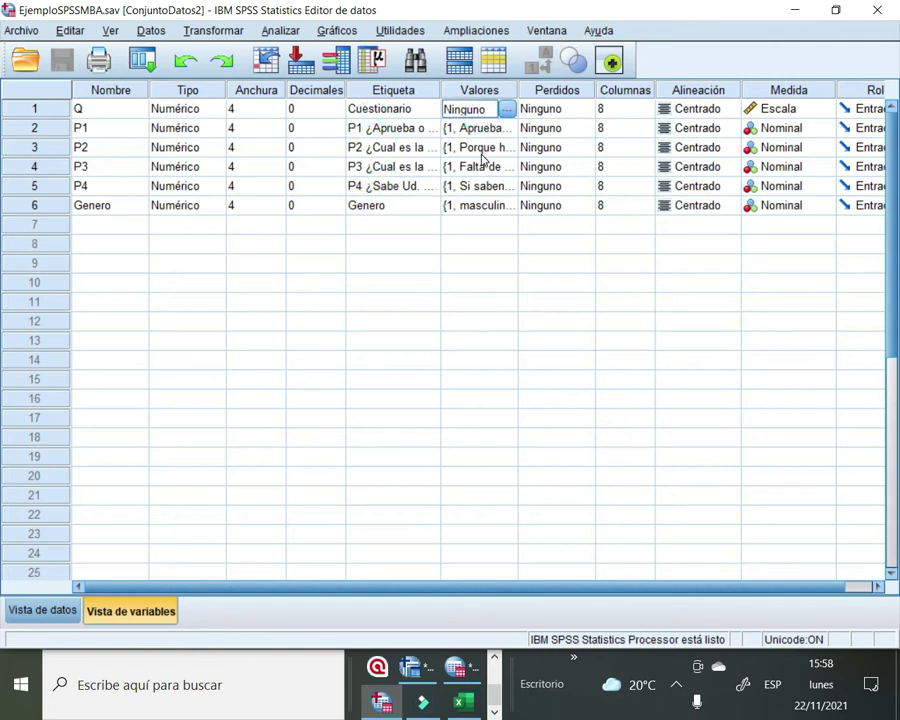
click(484, 148)
click(486, 186)
click(488, 224)
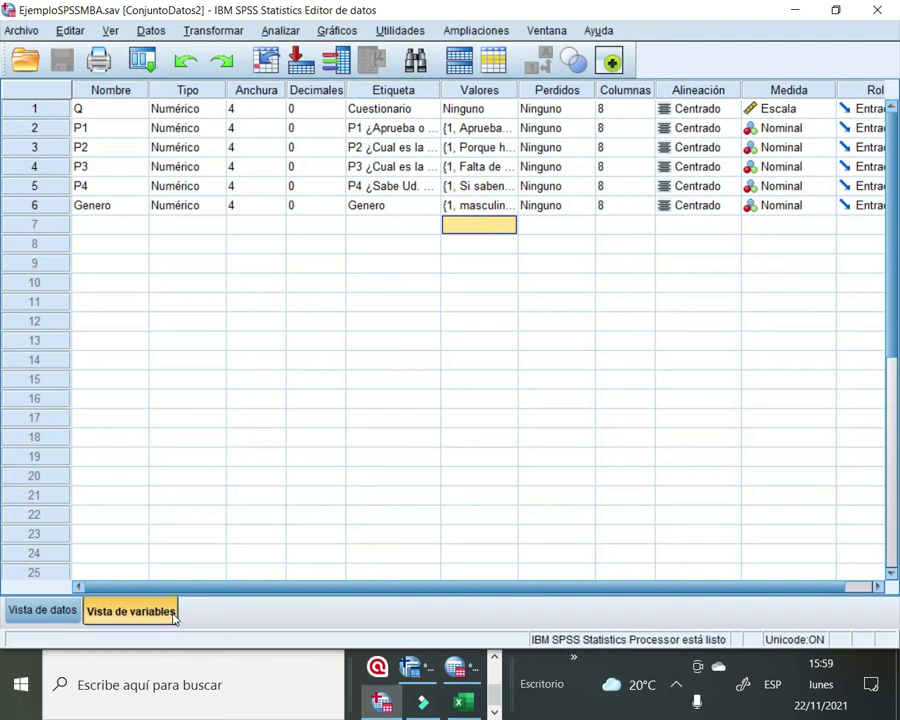
click(44, 611)
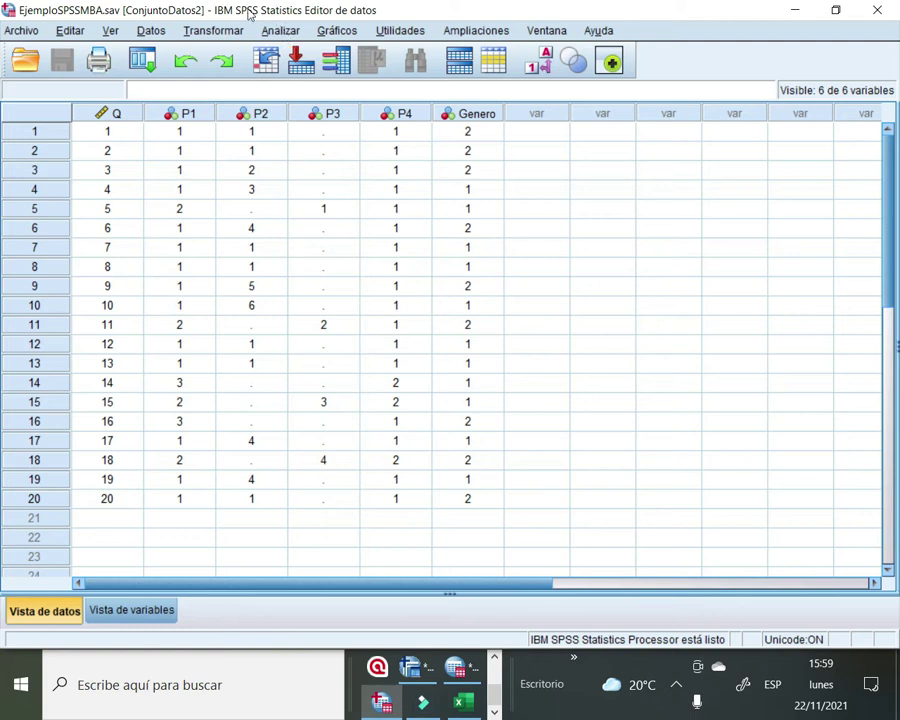
click(7, 32)
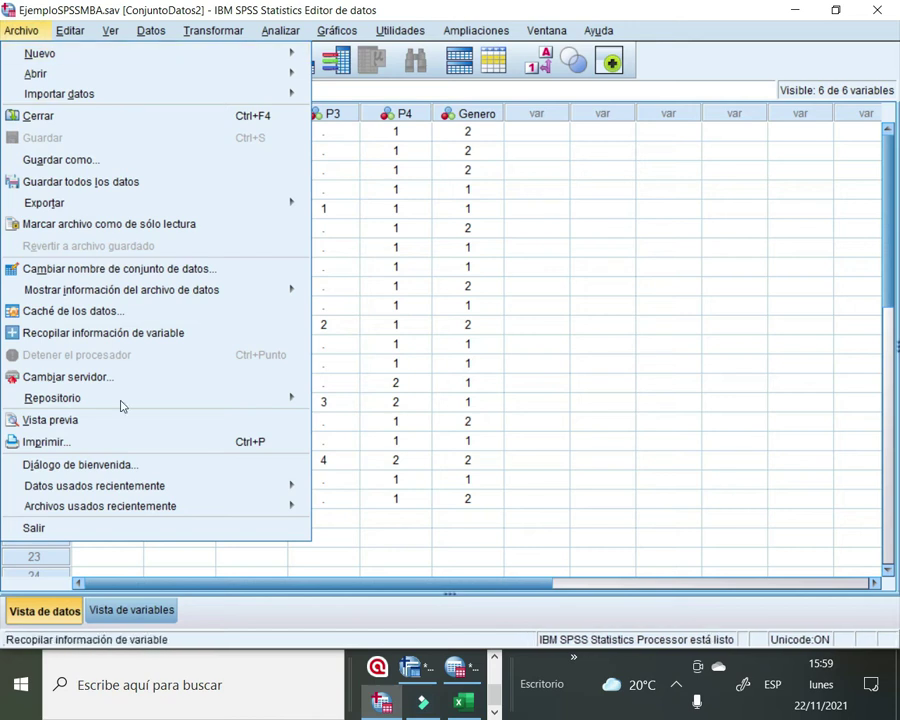
mouse_move(70, 30)
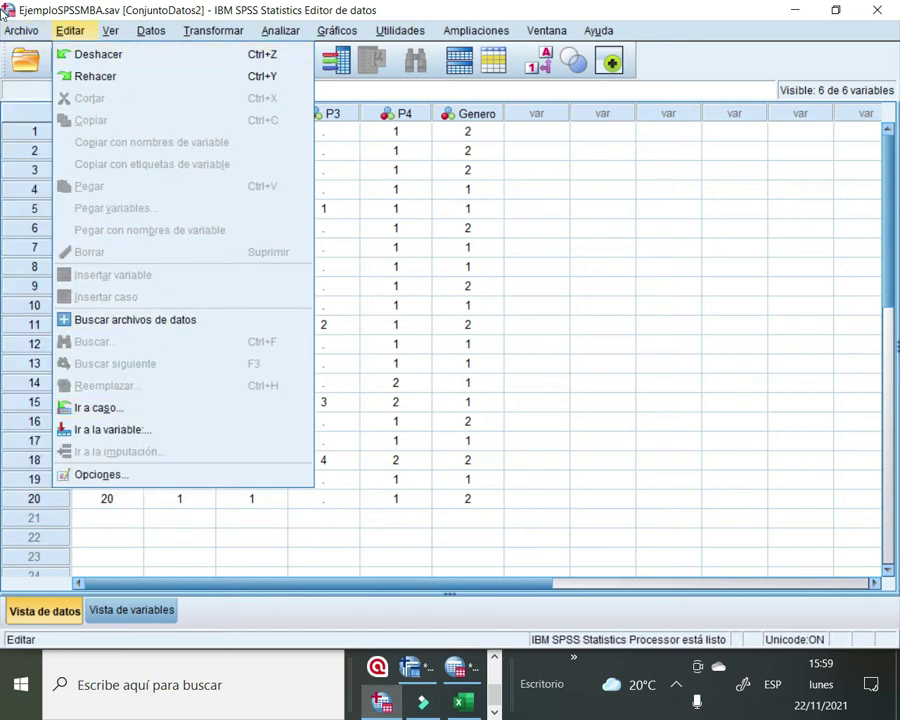
mouse_move(20, 36)
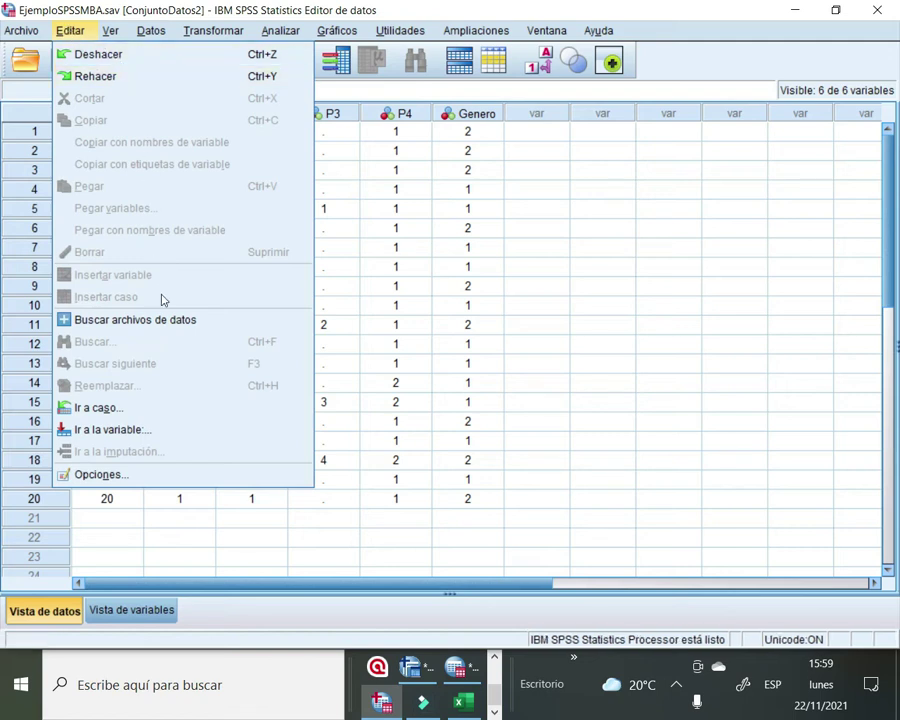
mouse_move(103, 38)
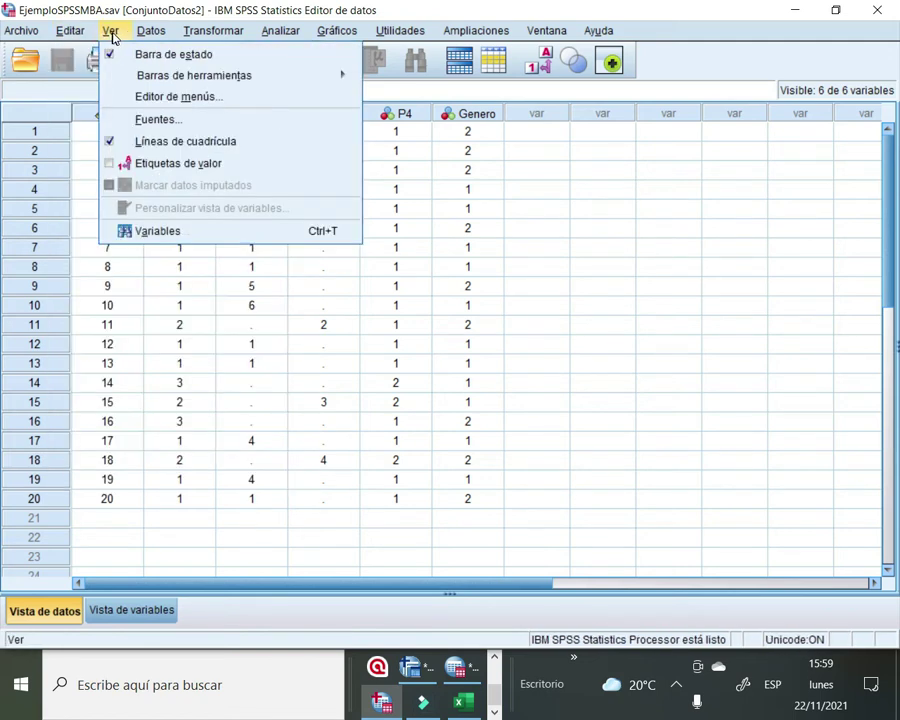
mouse_move(157, 40)
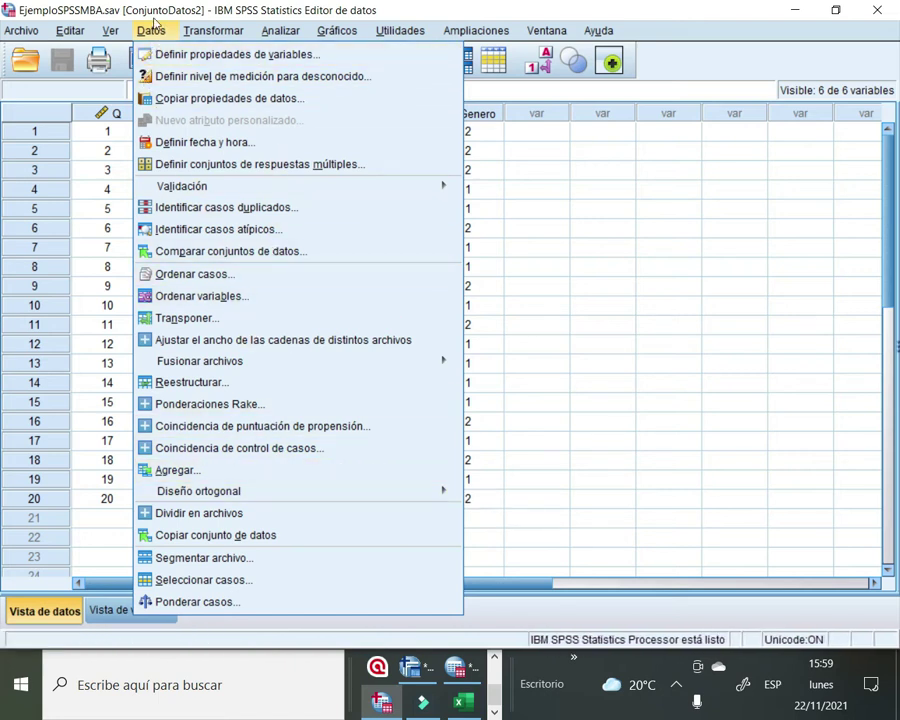
mouse_move(221, 35)
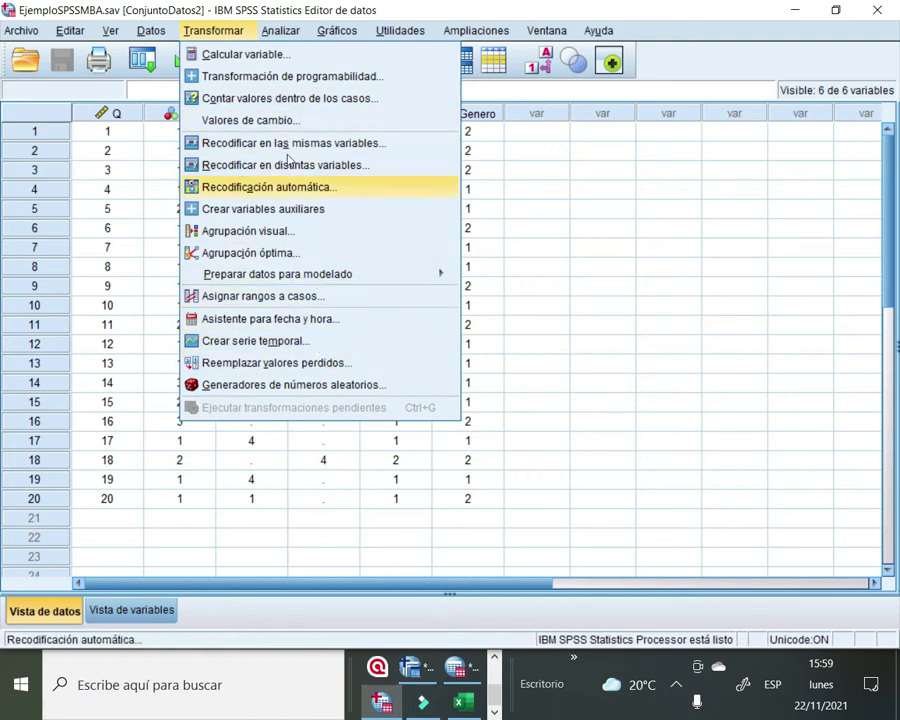
mouse_move(279, 35)
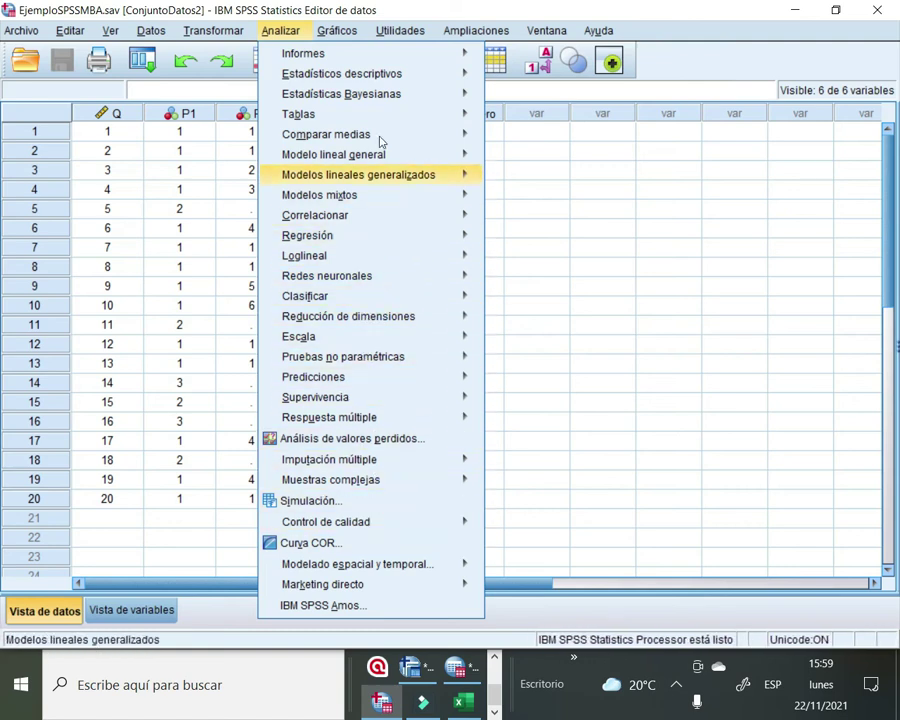
mouse_move(385, 262)
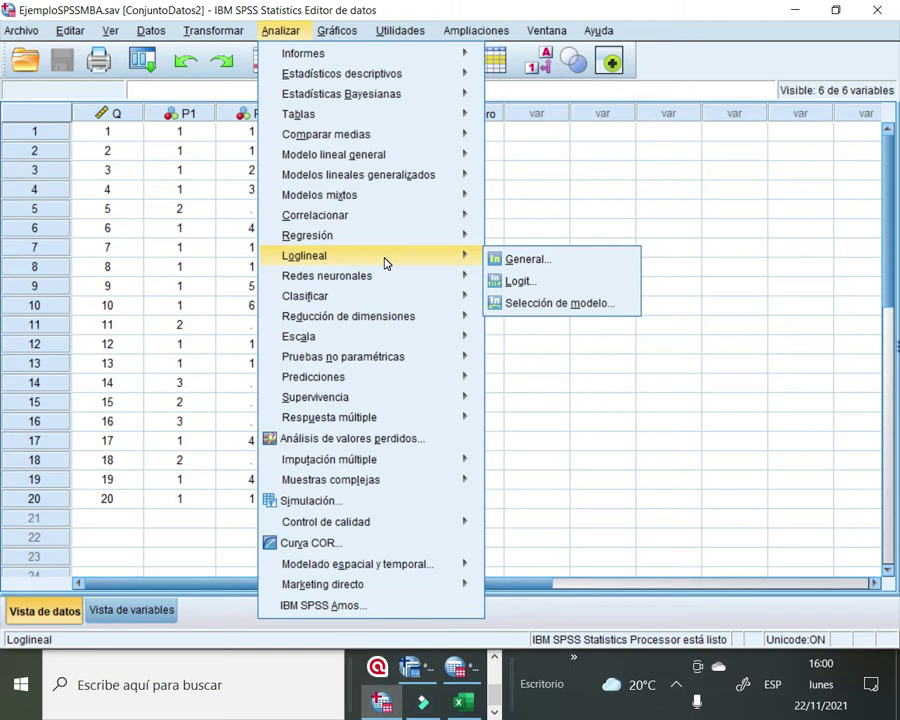
mouse_move(369, 120)
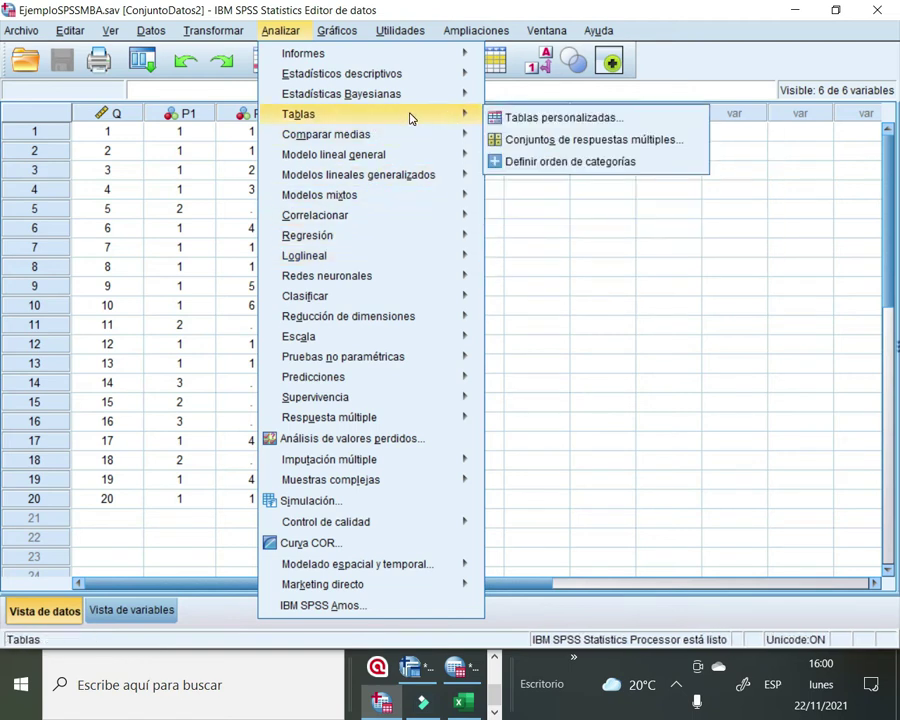
mouse_move(339, 31)
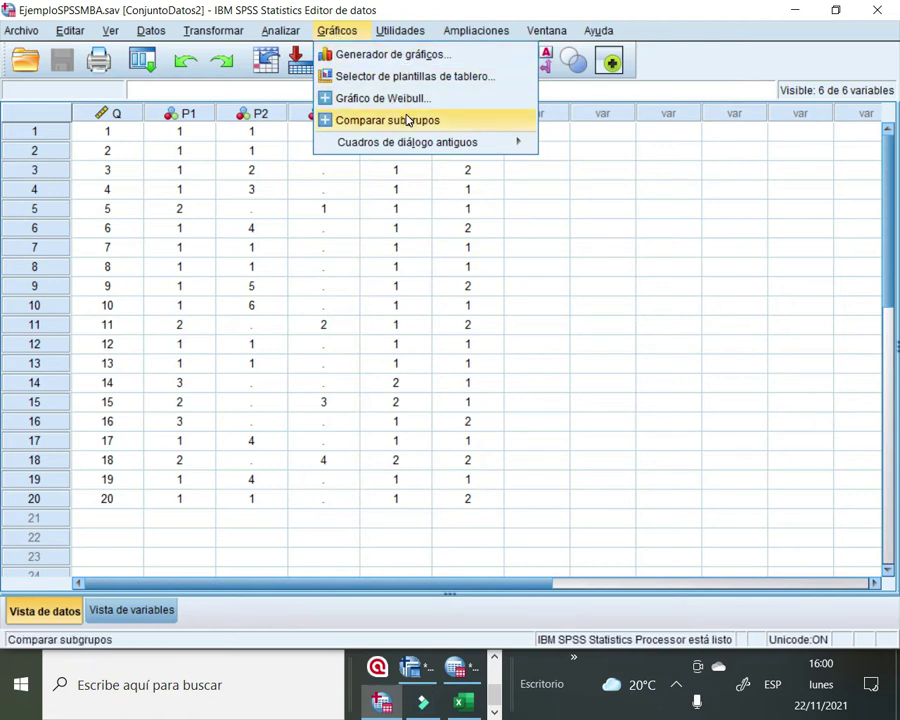
mouse_move(280, 30)
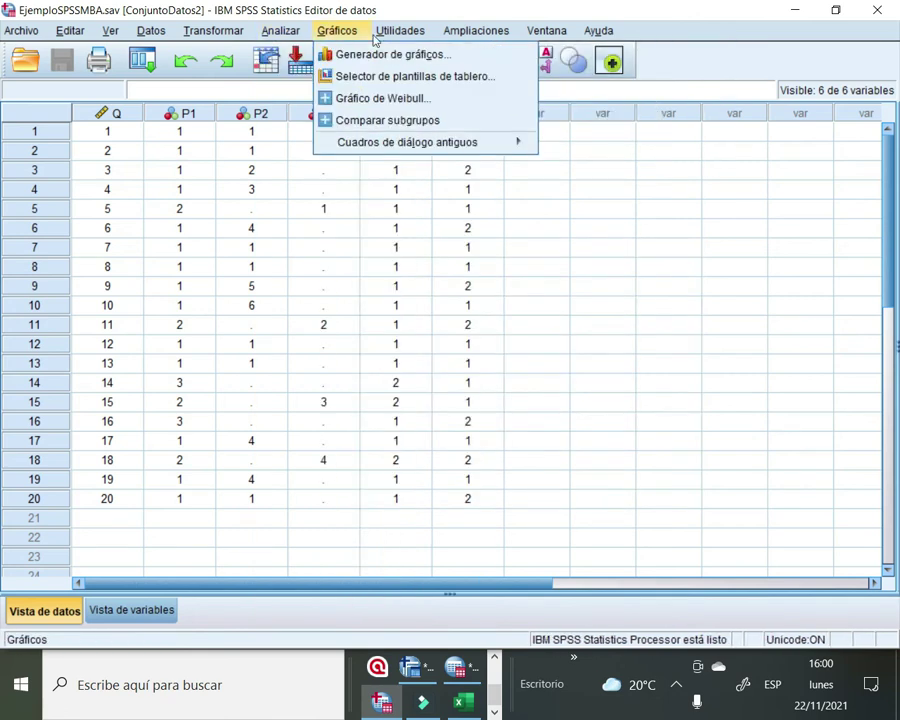
mouse_move(392, 31)
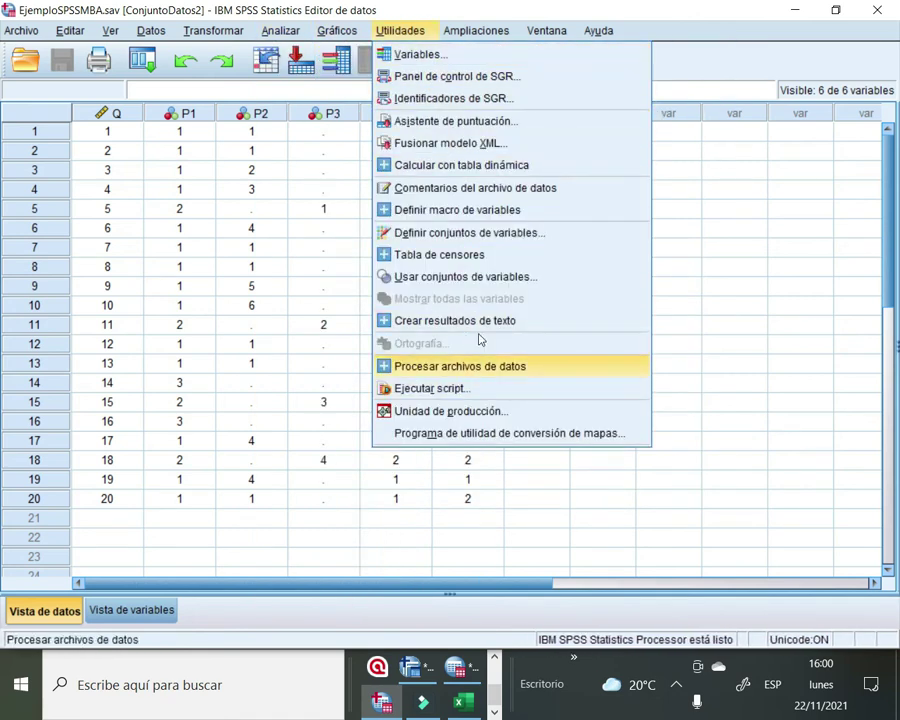
mouse_move(447, 27)
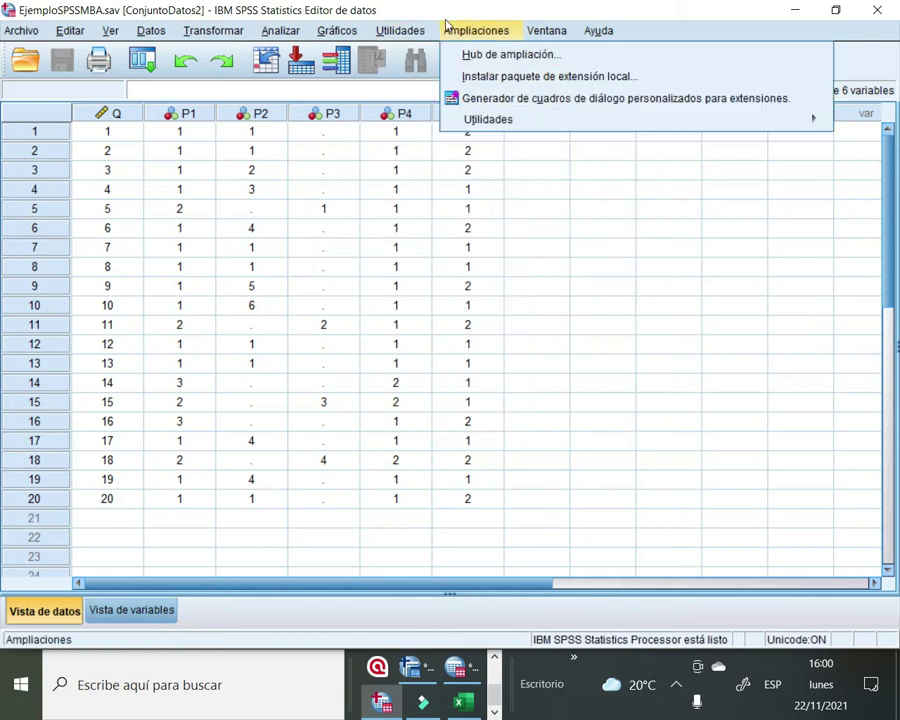
mouse_move(547, 27)
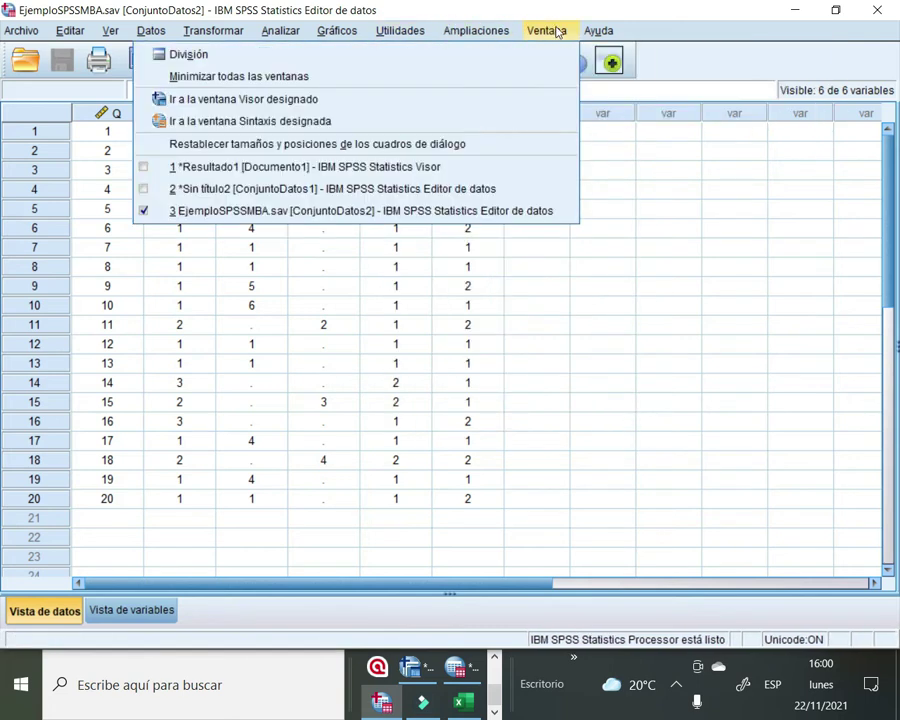
mouse_move(603, 30)
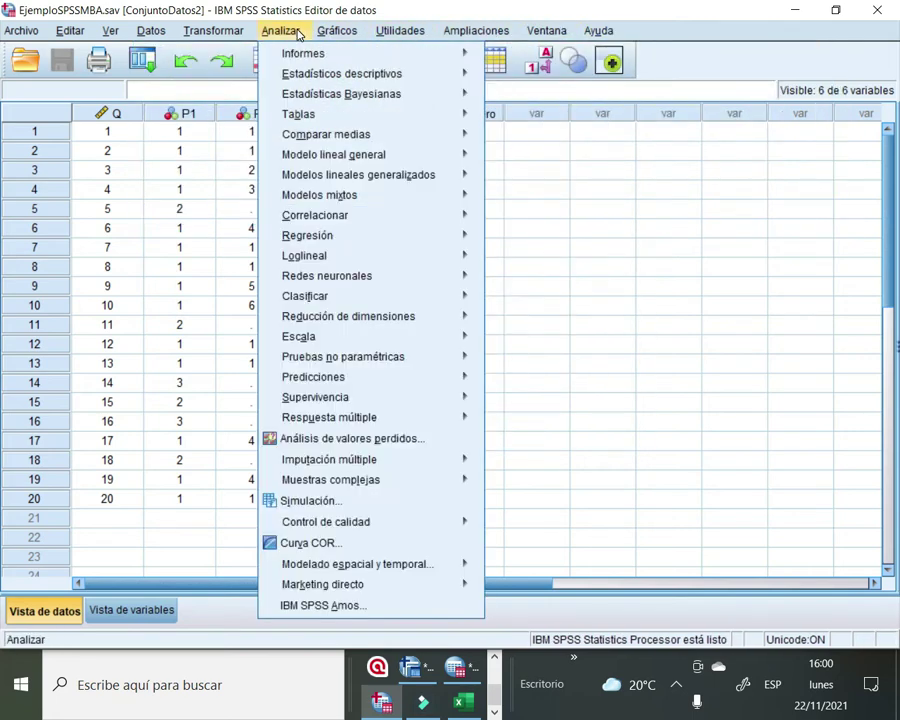
Start a custom table with the approval question P1 in the rows and Genero in the columns
mouse_move(432, 118)
click(549, 119)
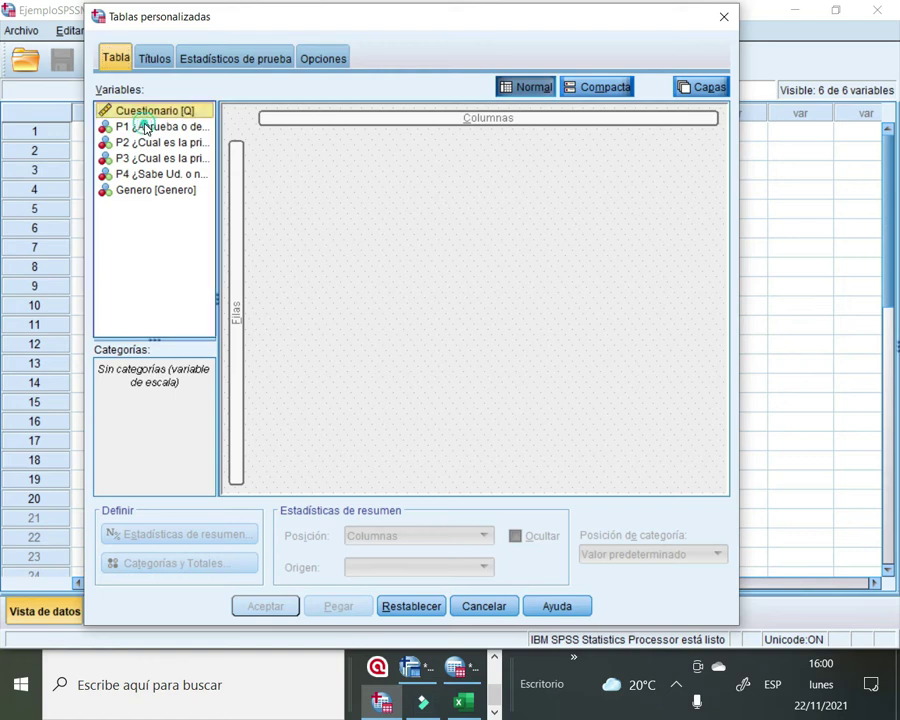
click(145, 127)
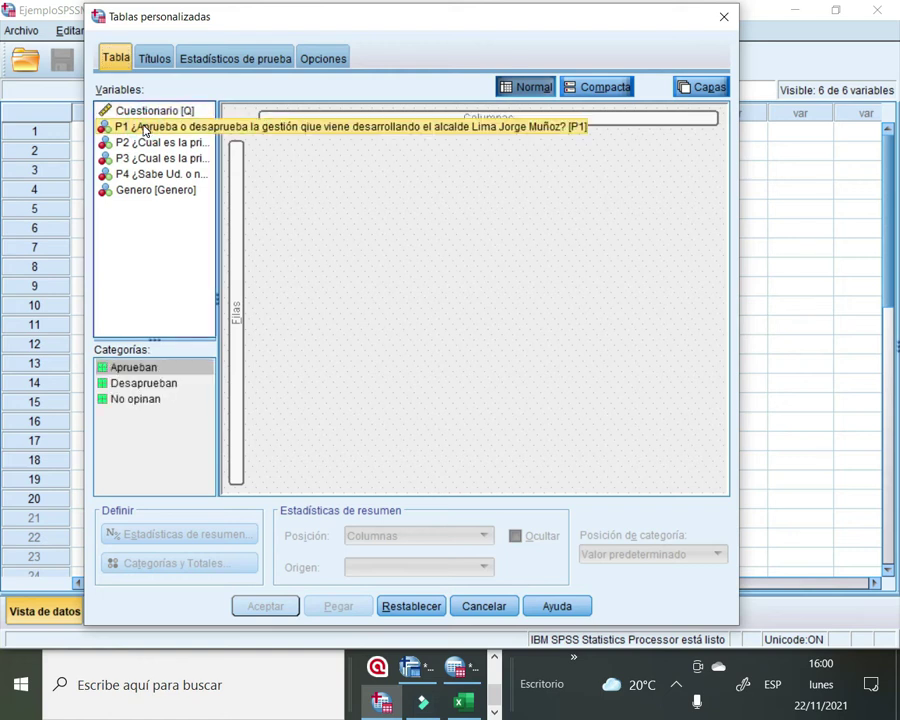
drag(121, 126, 238, 217)
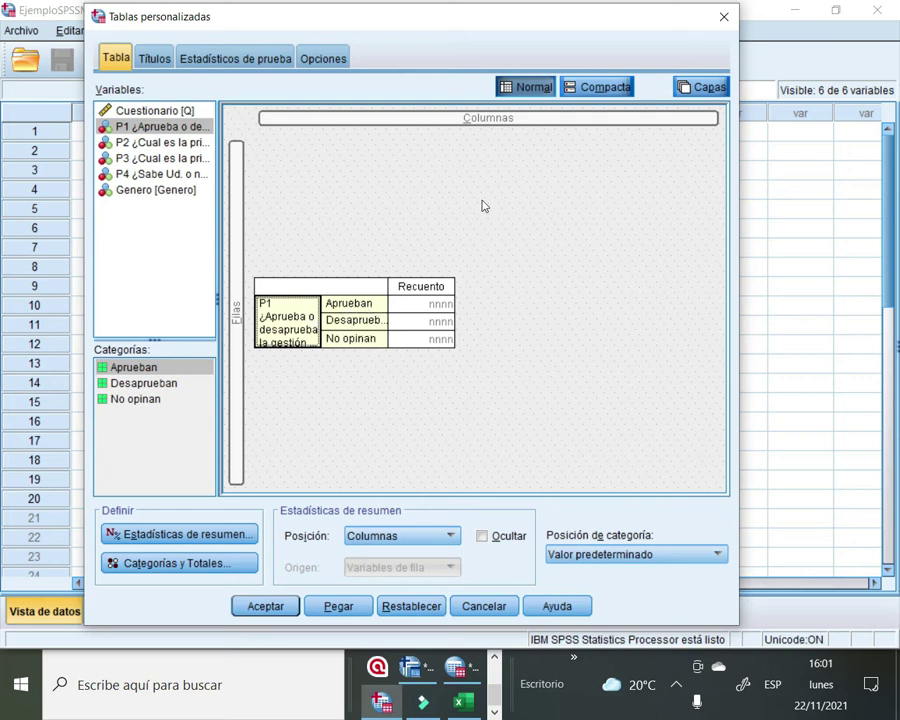
drag(142, 194, 467, 119)
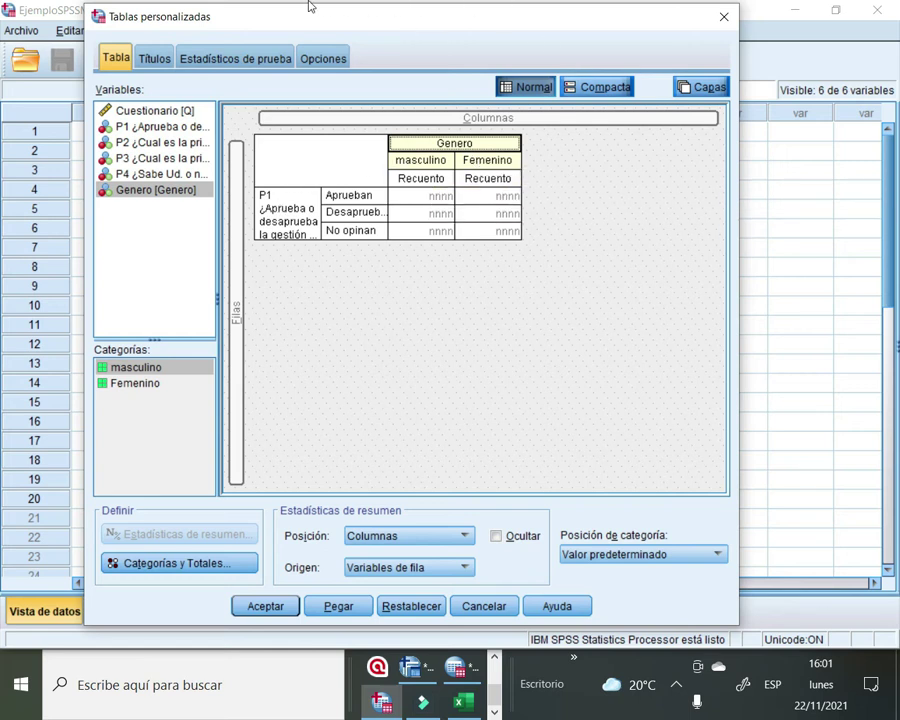
Stack P2, P3 and P4 below P1 in the table rows, and add P4 beside Genero in the columns
click(148, 143)
drag(148, 143, 291, 247)
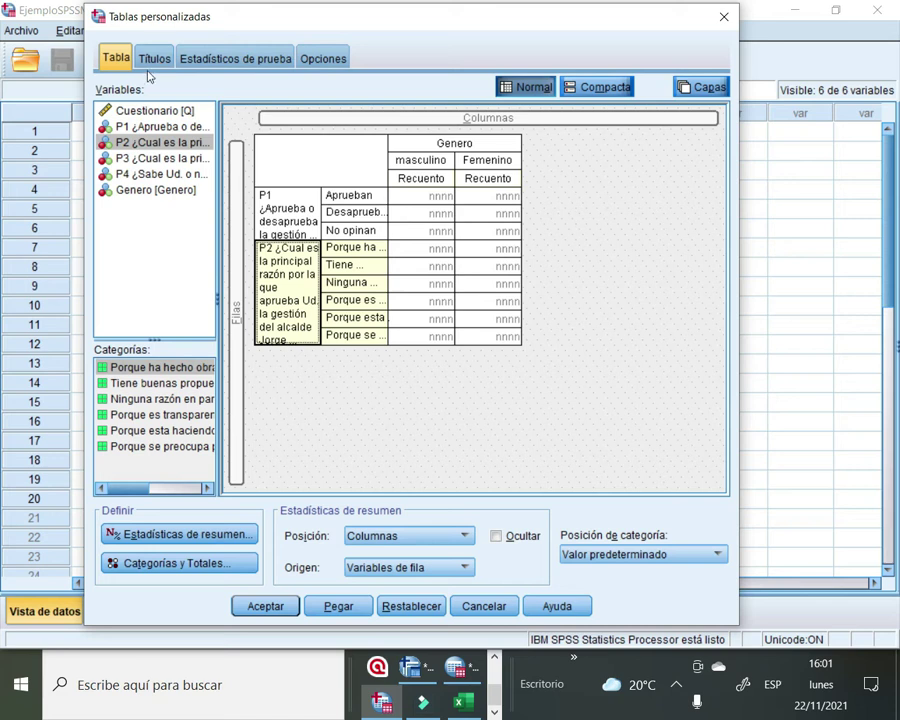
drag(128, 160, 325, 350)
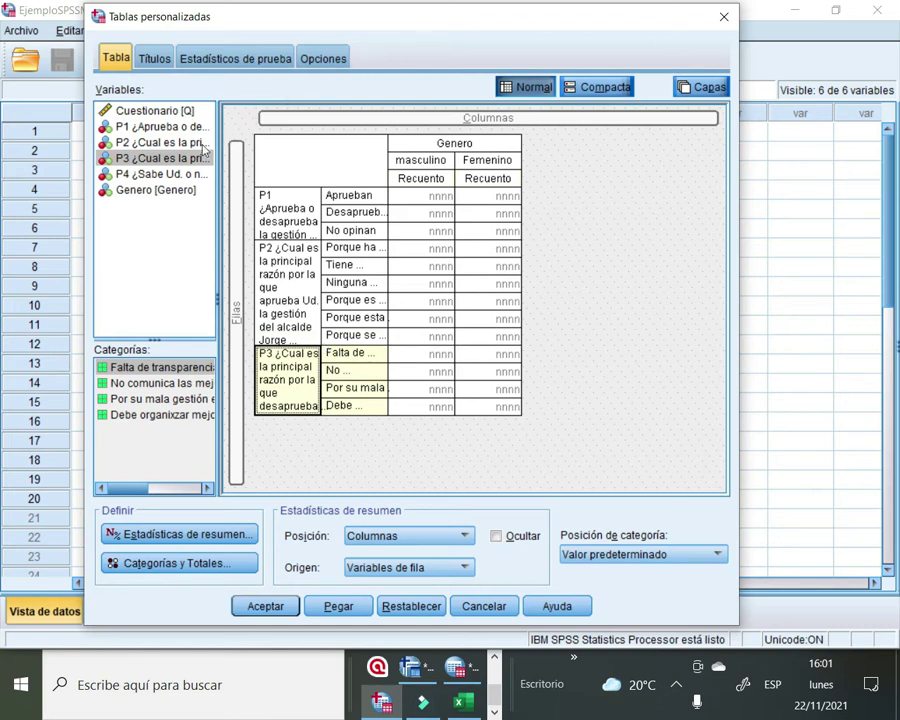
drag(152, 180, 288, 418)
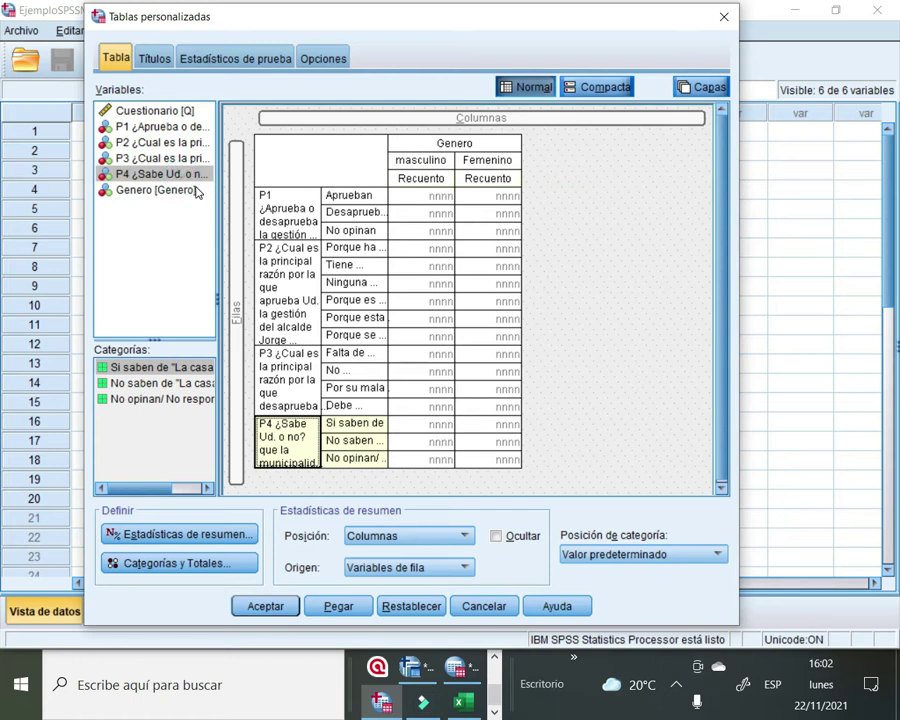
drag(158, 178, 535, 173)
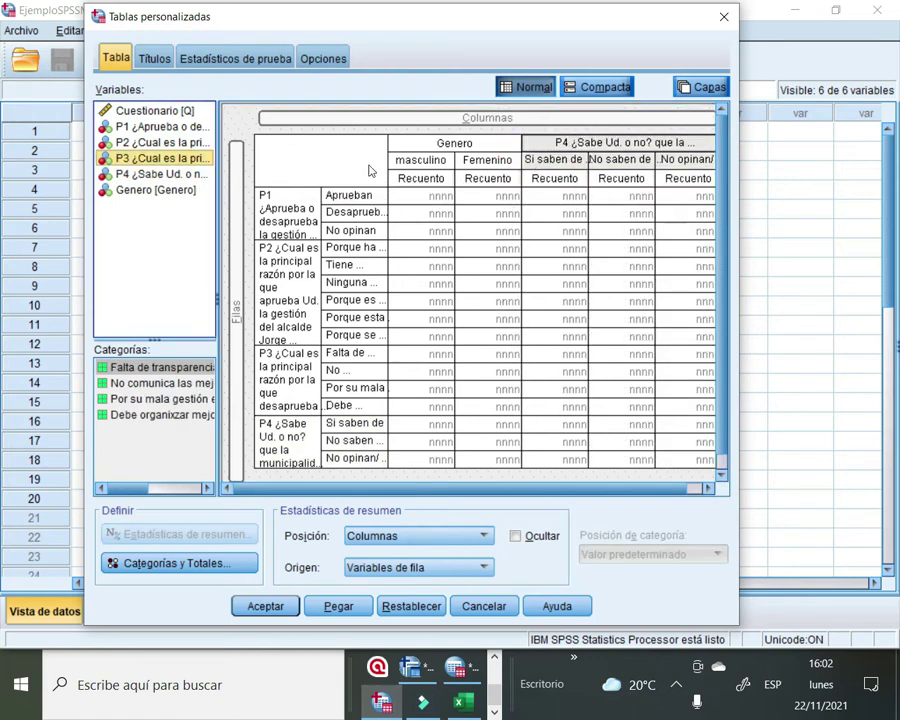
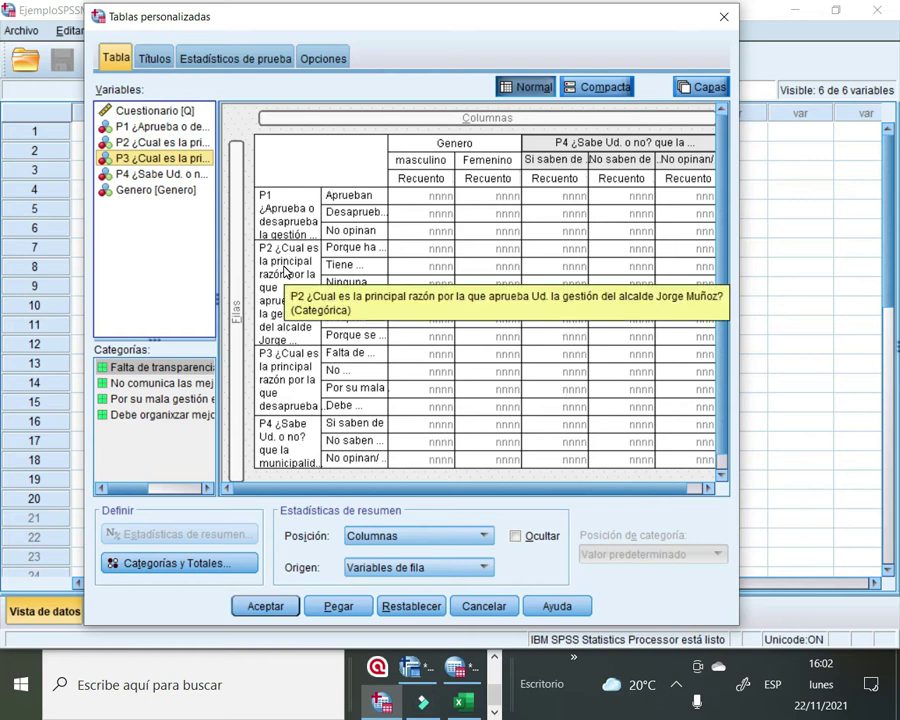
Remove P2, P3 and P4 from the table rows, leaving only the approval question P1
drag(285, 270, 124, 256)
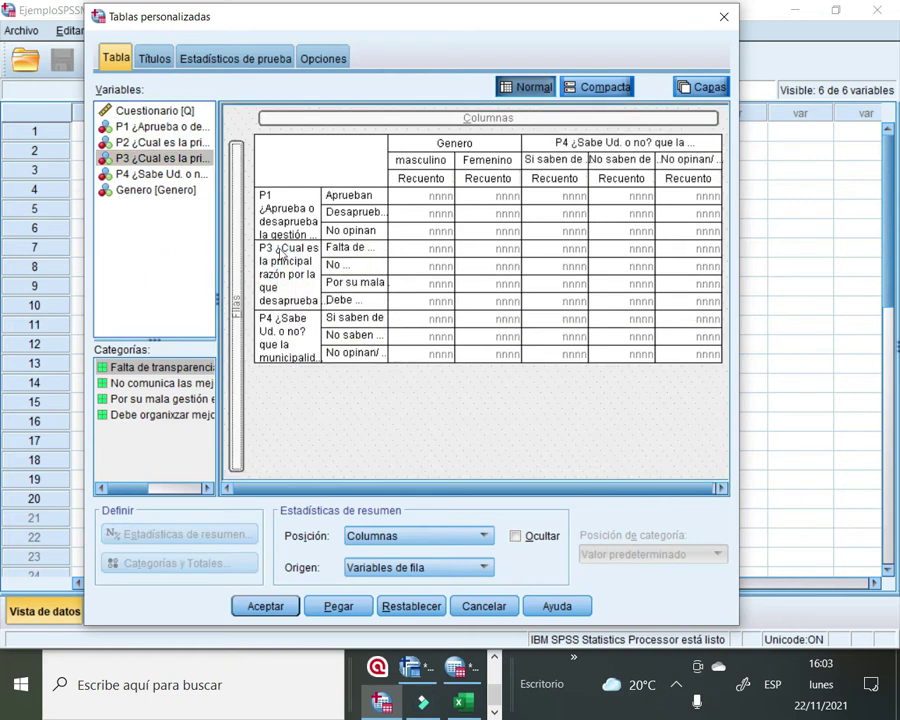
drag(288, 262, 172, 268)
drag(291, 268, 174, 266)
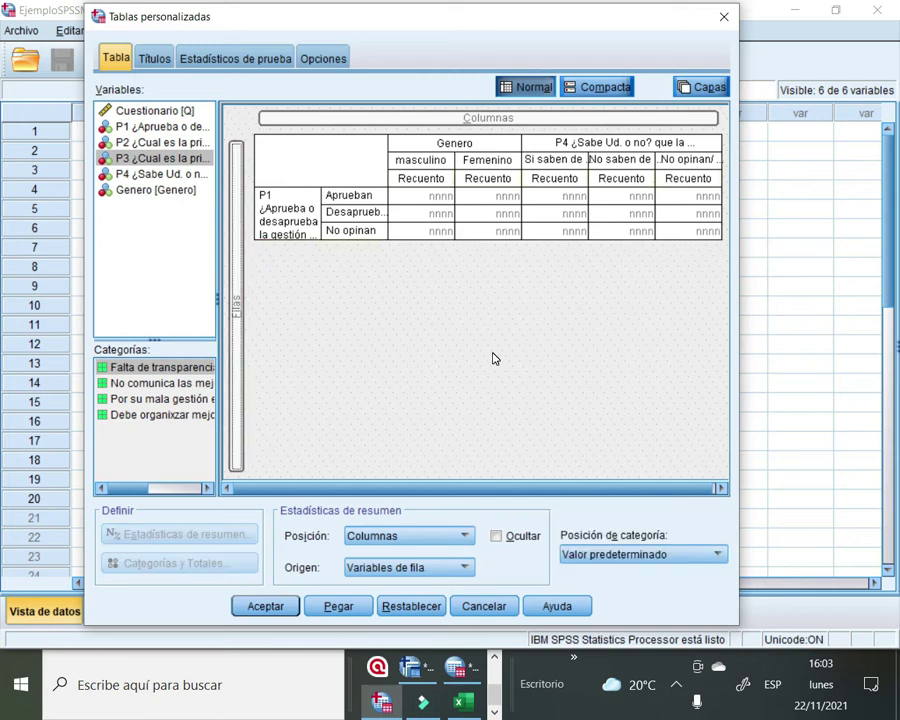
Add a Total category to Genero in the columns, positioned before the categories it applies to
click(416, 151)
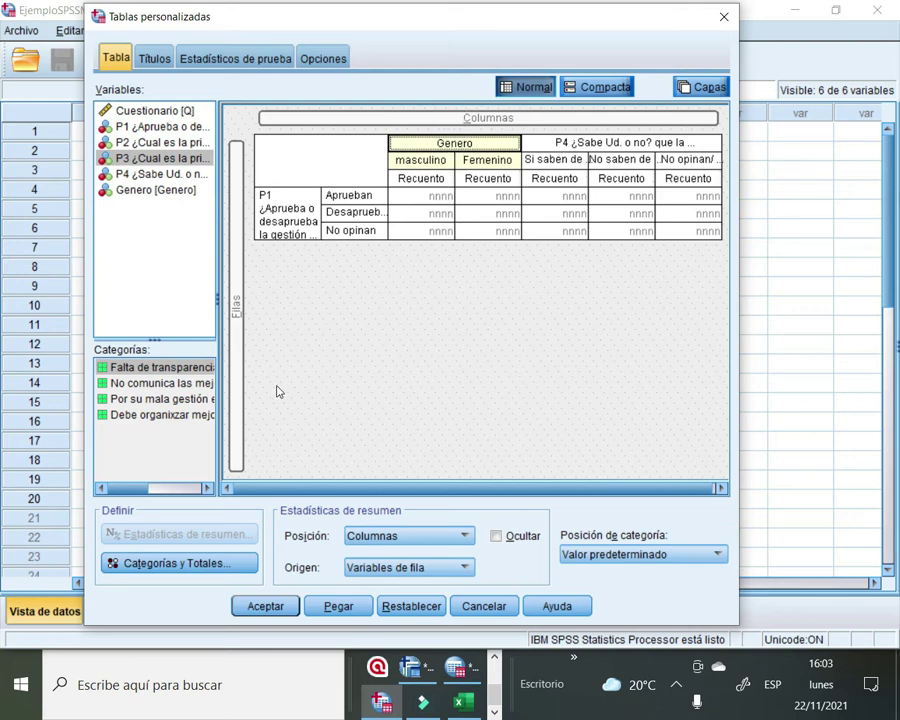
click(145, 564)
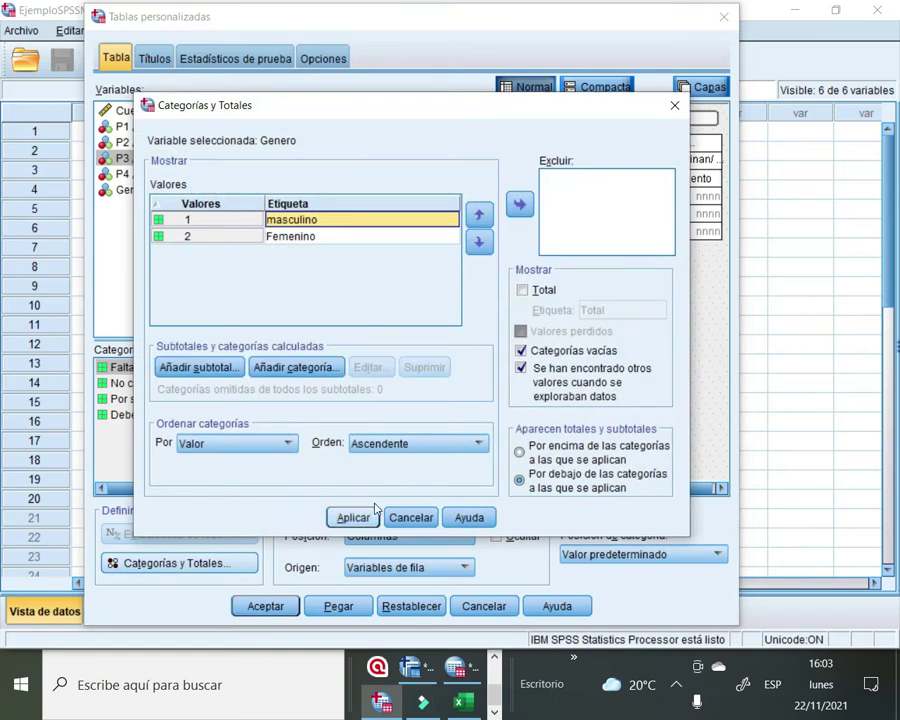
click(522, 289)
click(522, 289)
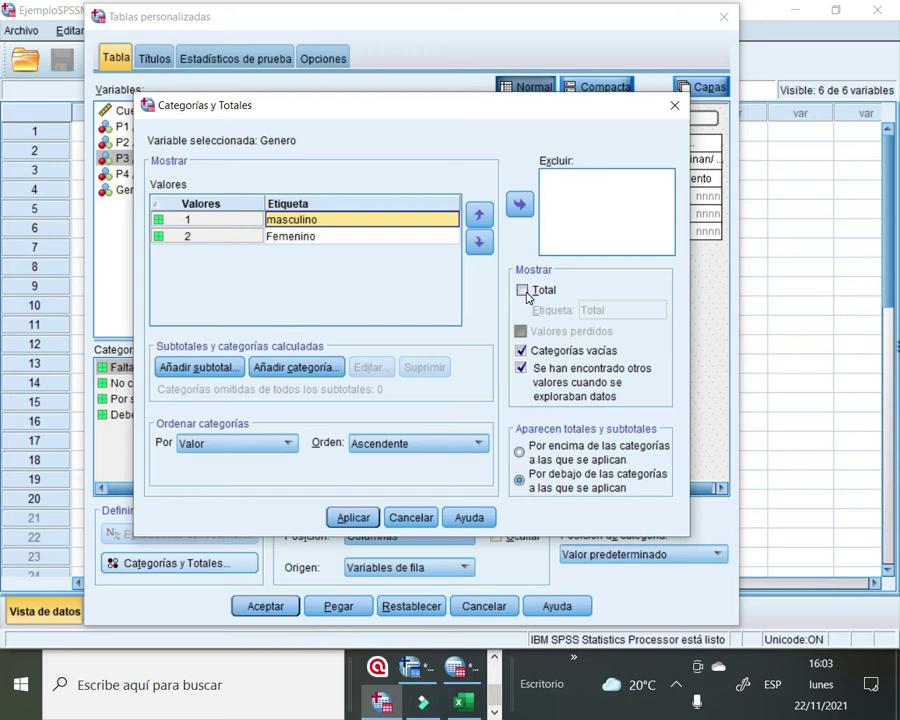
click(522, 290)
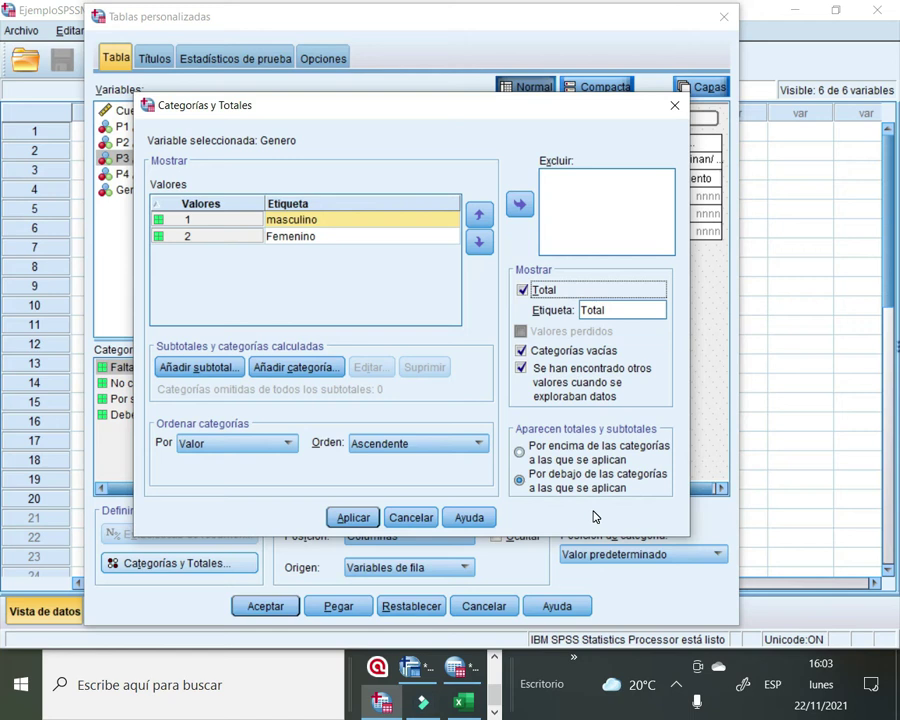
click(521, 453)
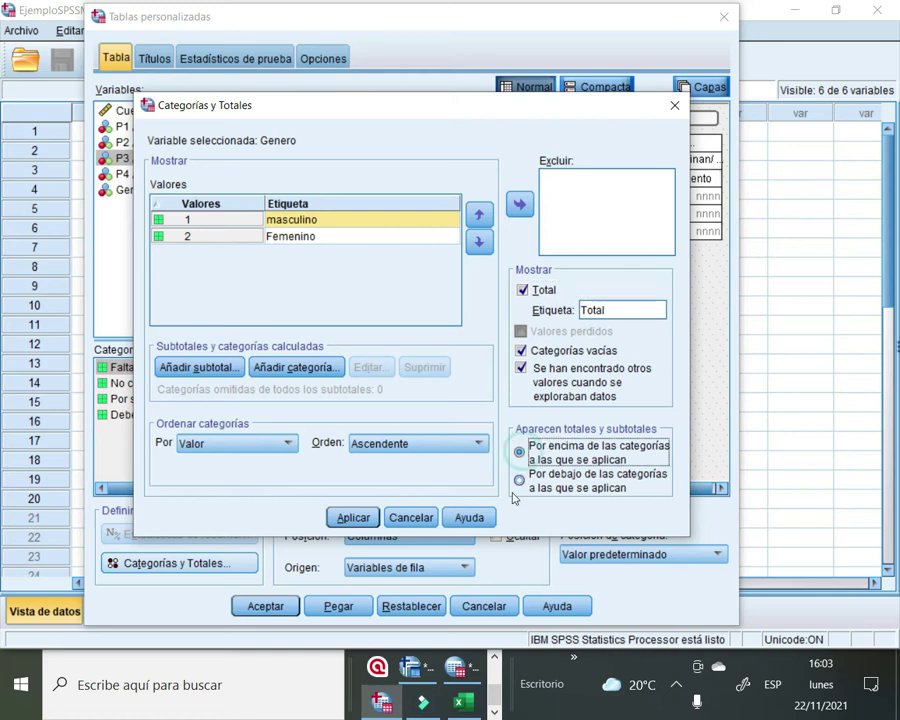
click(336, 517)
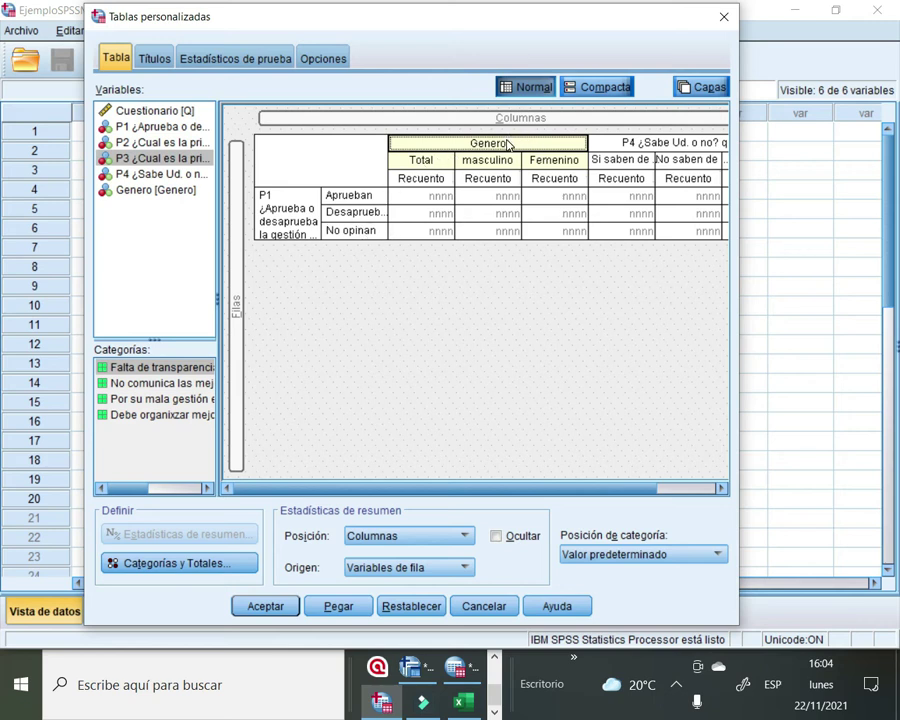
Add a Total category to P1 in the rows, positioned below its answer categories
click(291, 222)
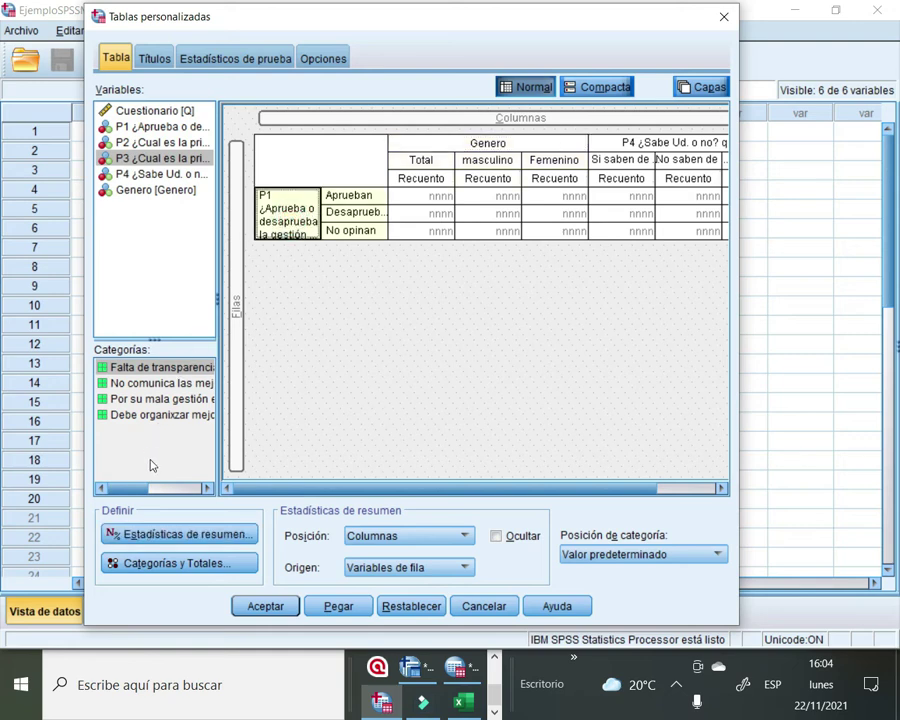
click(150, 566)
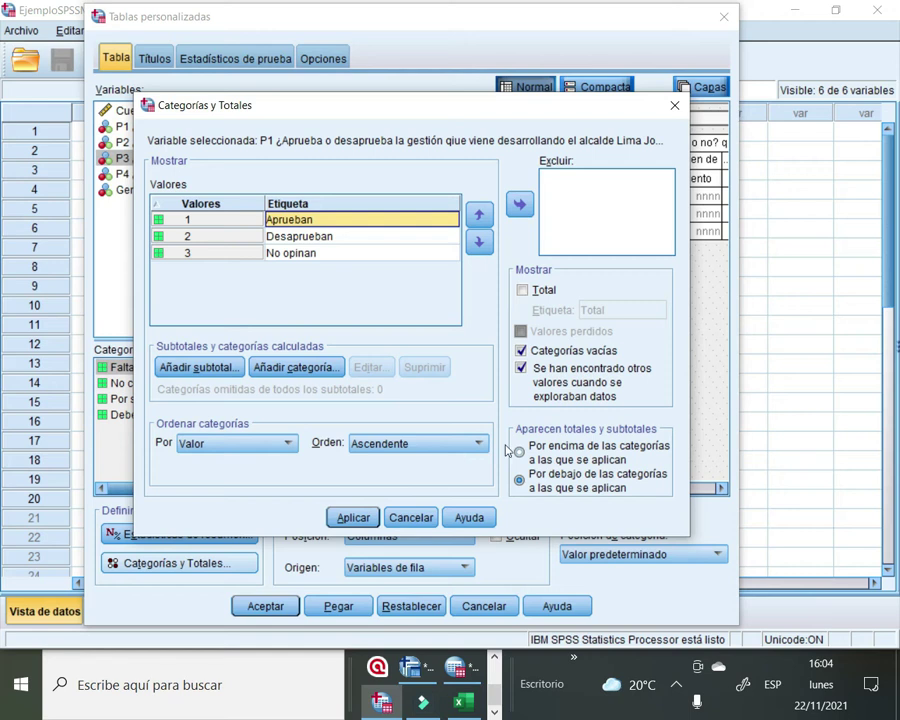
click(523, 290)
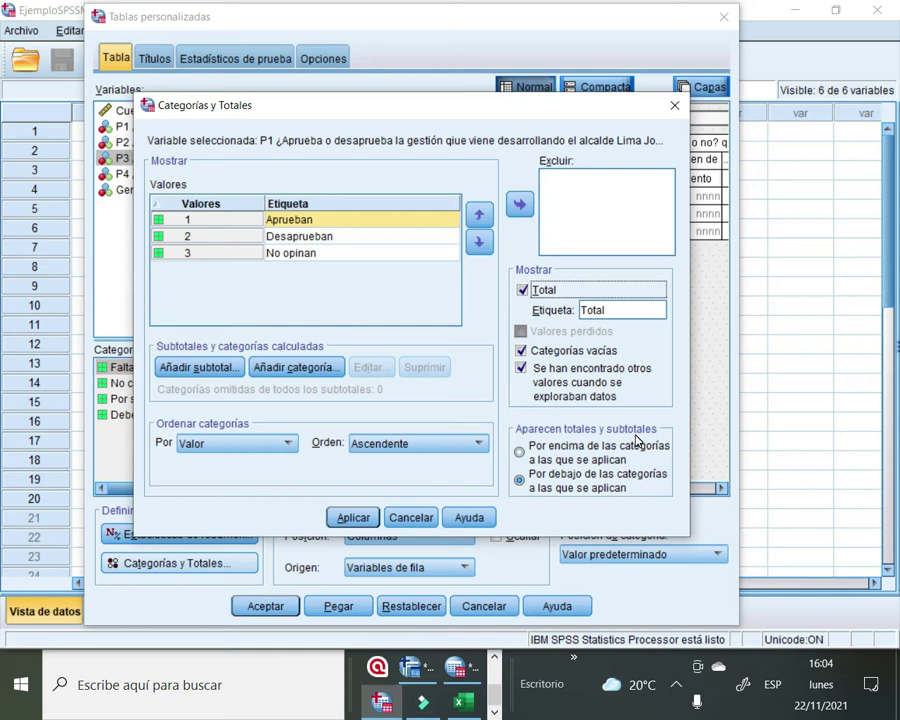
click(360, 517)
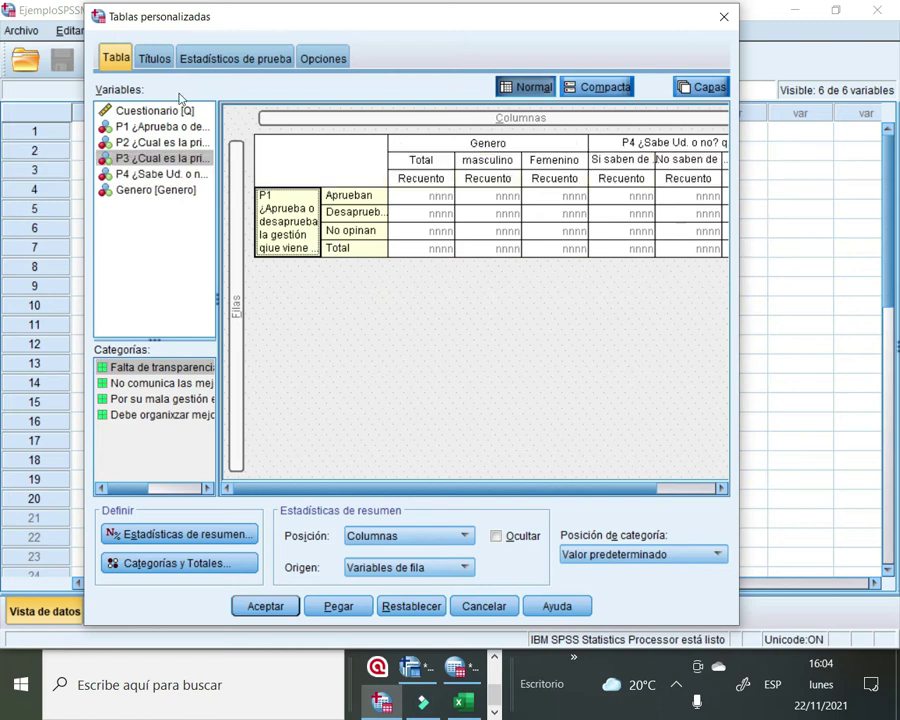
Stack P2, P3 and P4 below P1 in the table rows again
drag(120, 146, 300, 270)
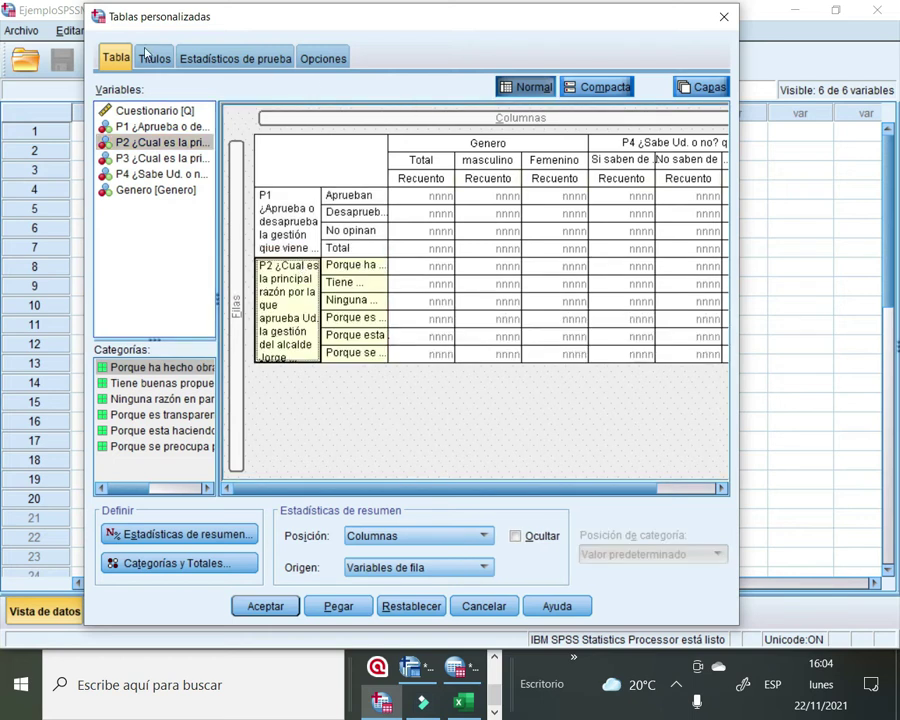
click(128, 161)
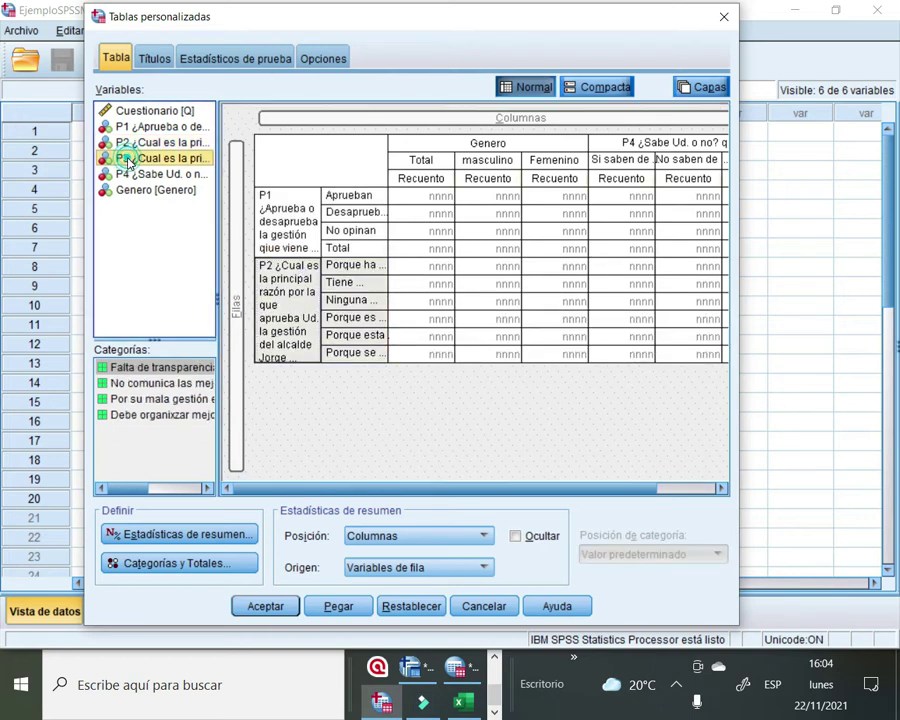
drag(128, 161, 361, 371)
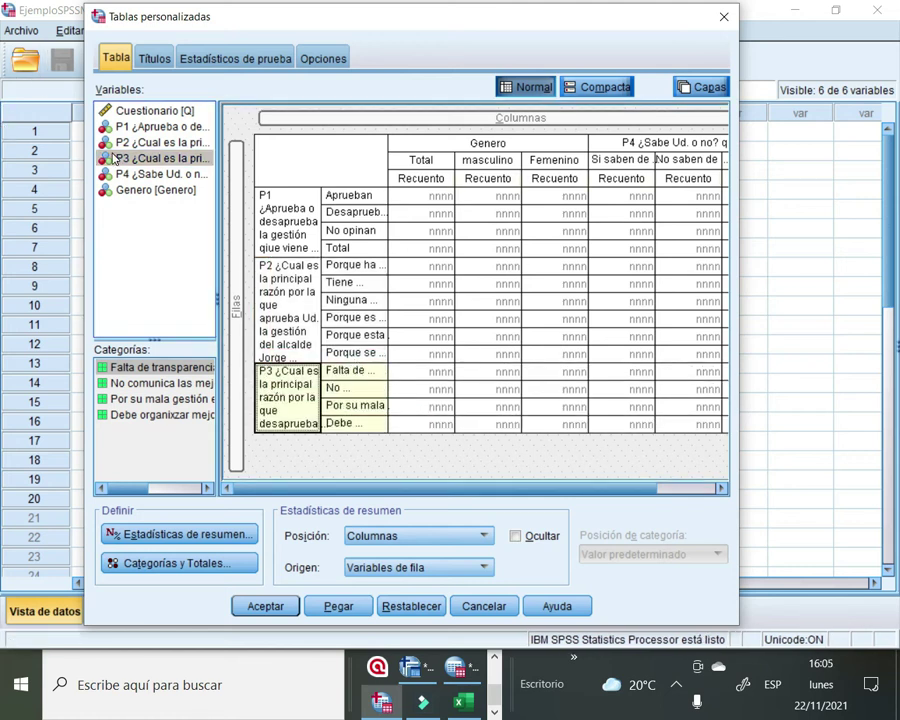
click(136, 176)
drag(136, 176, 356, 444)
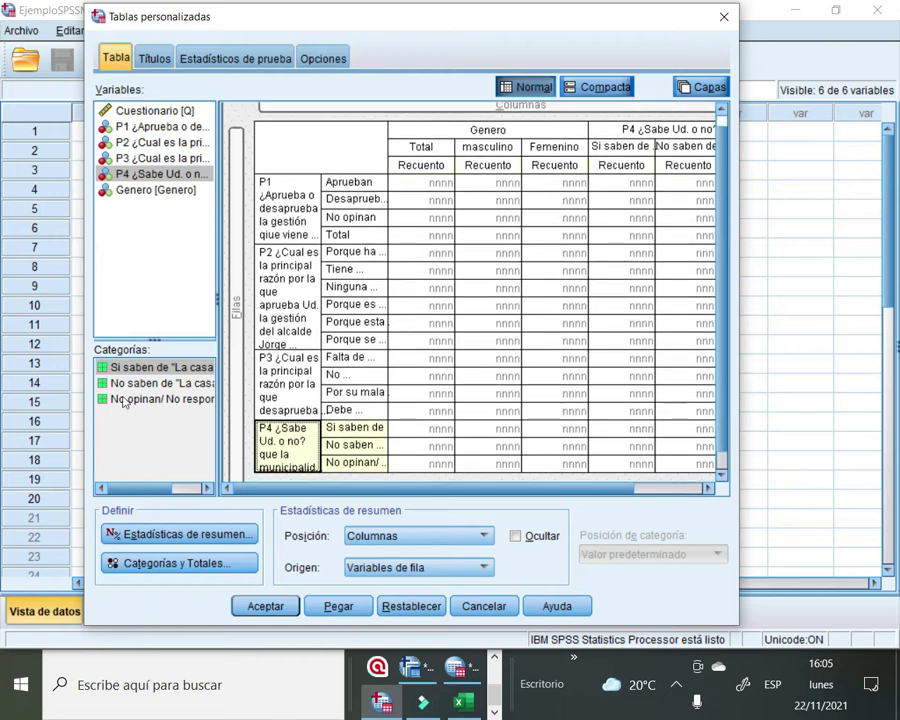
Generate the custom table and examine the counts for P1 to P4 by Genero and P4 in the output
click(266, 610)
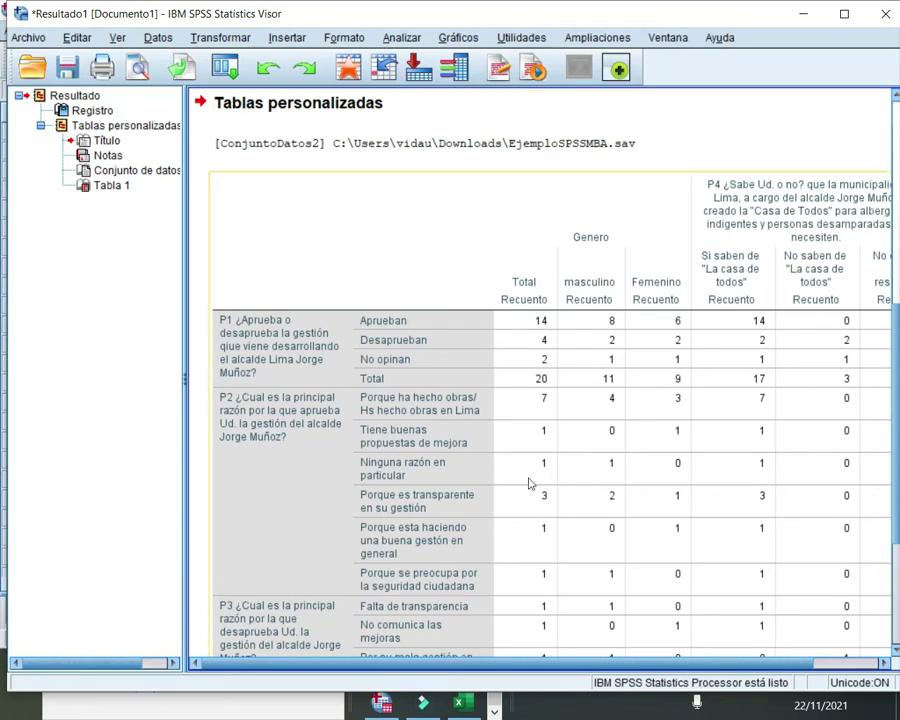
scroll(682, 236, down, 2)
scroll(682, 236, down, 4)
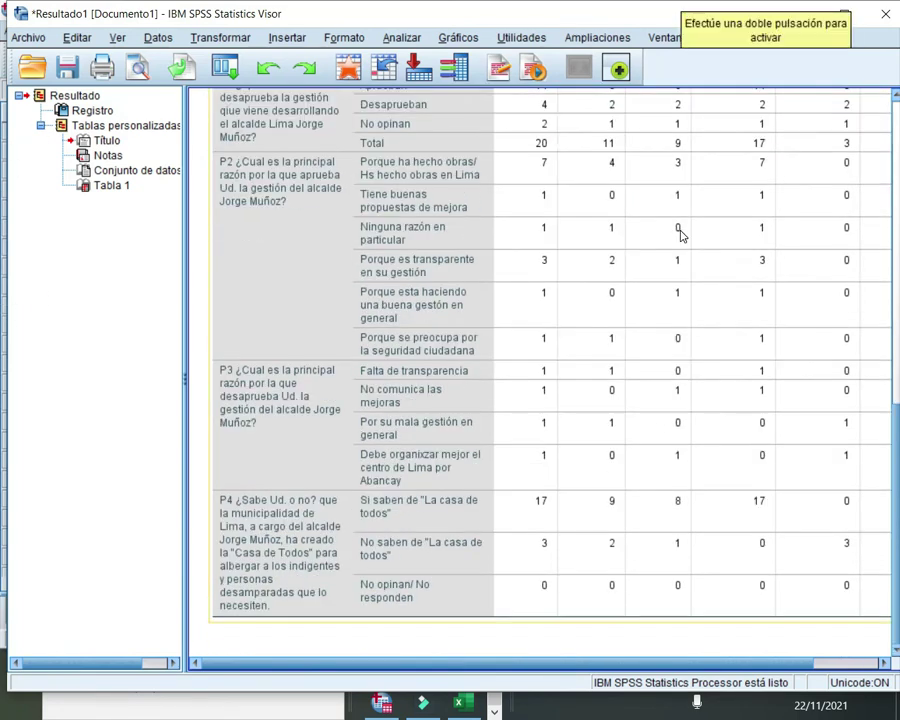
scroll(682, 236, up, 6)
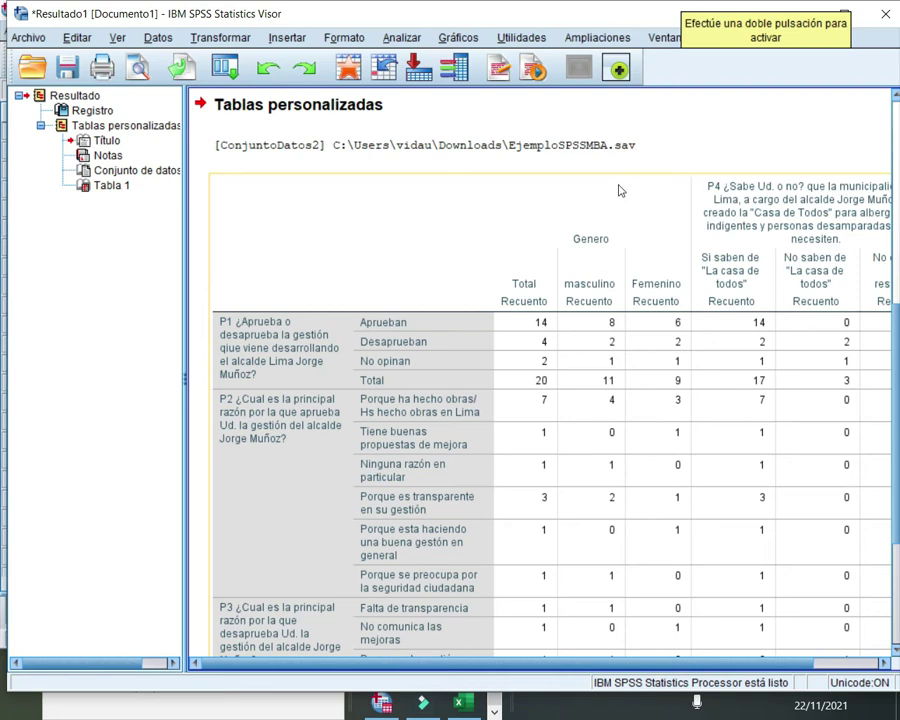
scroll(666, 141, down, 4)
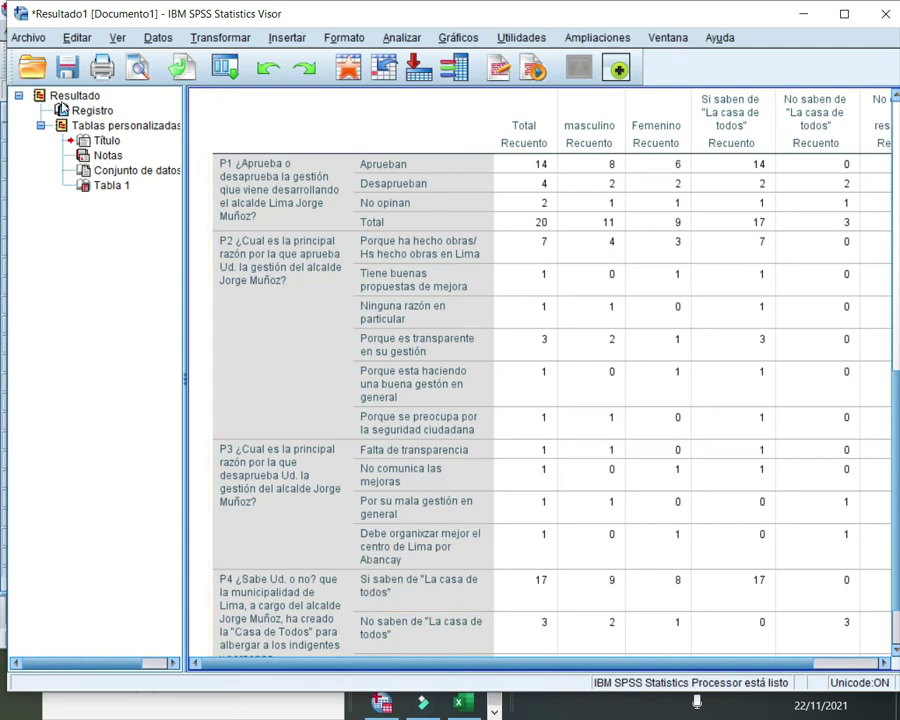
Delete all contents of the output document, including the log and the custom table
click(85, 97)
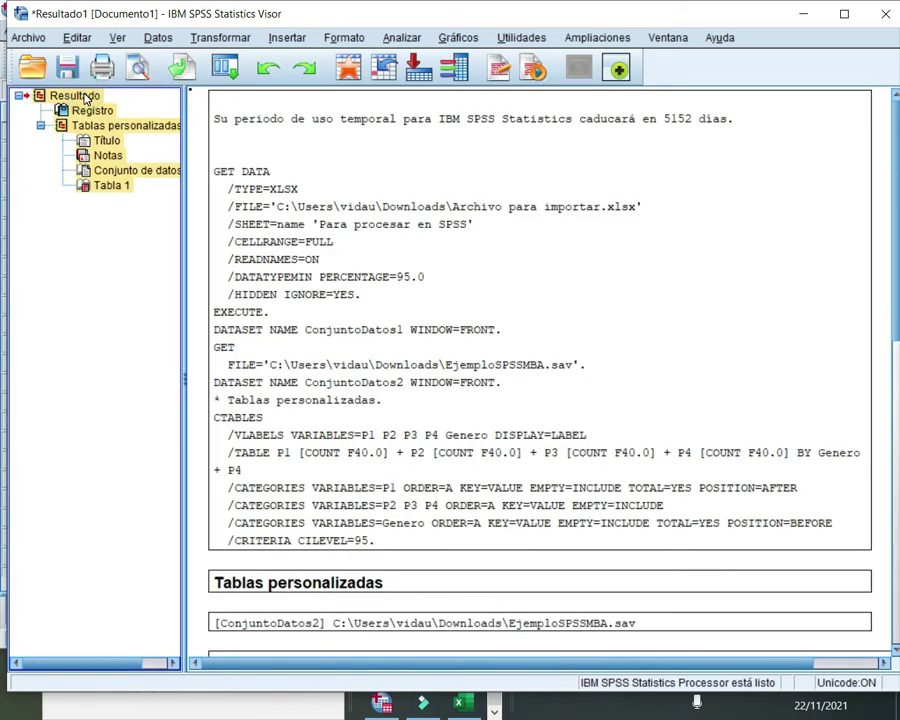
click(235, 155)
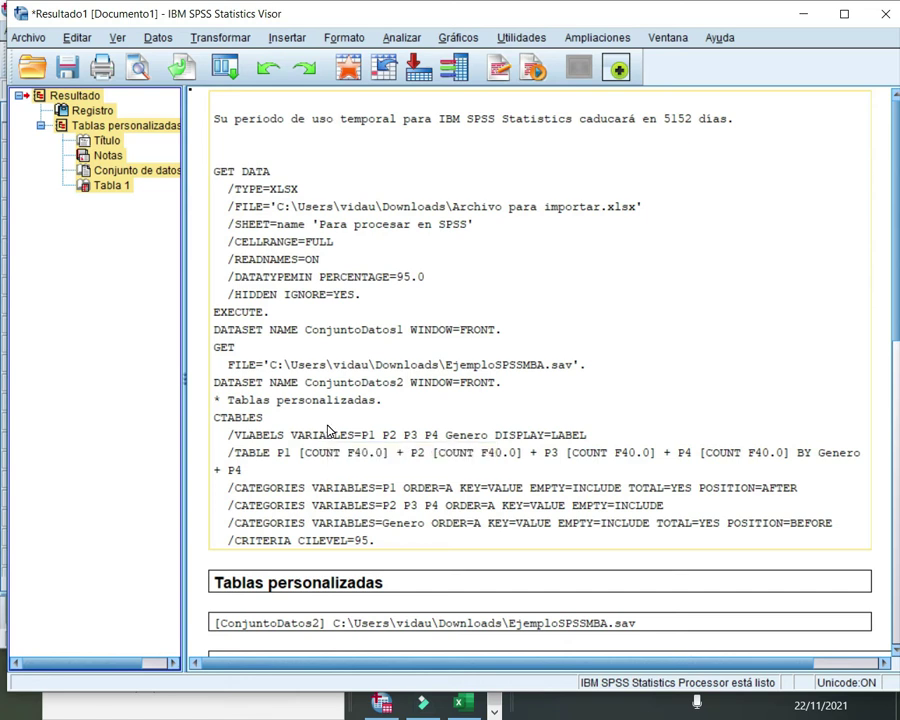
key(Delete)
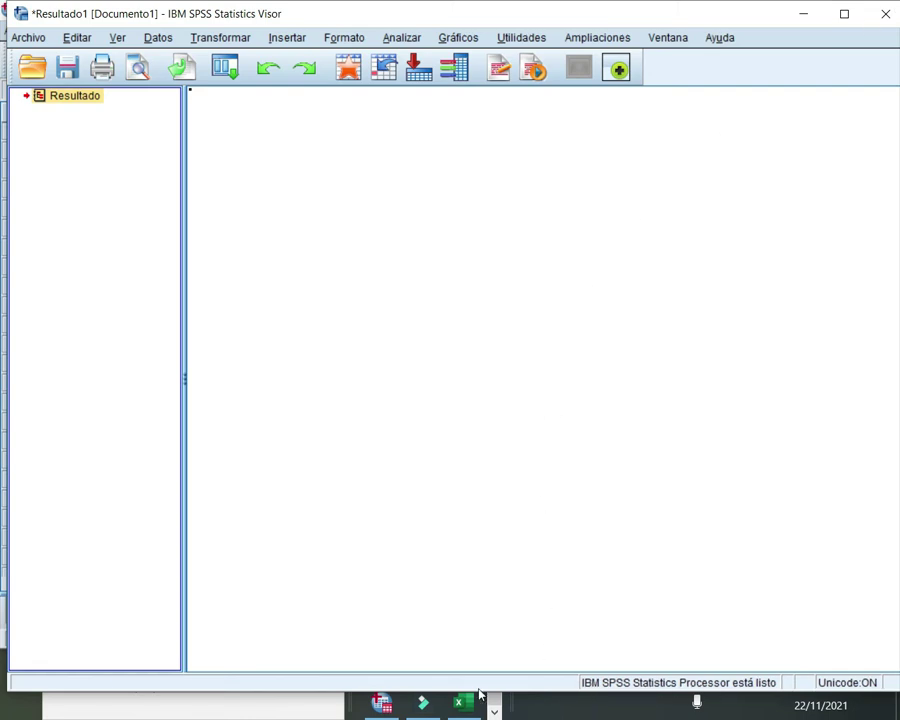
Reopen the custom table definition from the data editor and add a Total below the categories of row variable P2
click(381, 702)
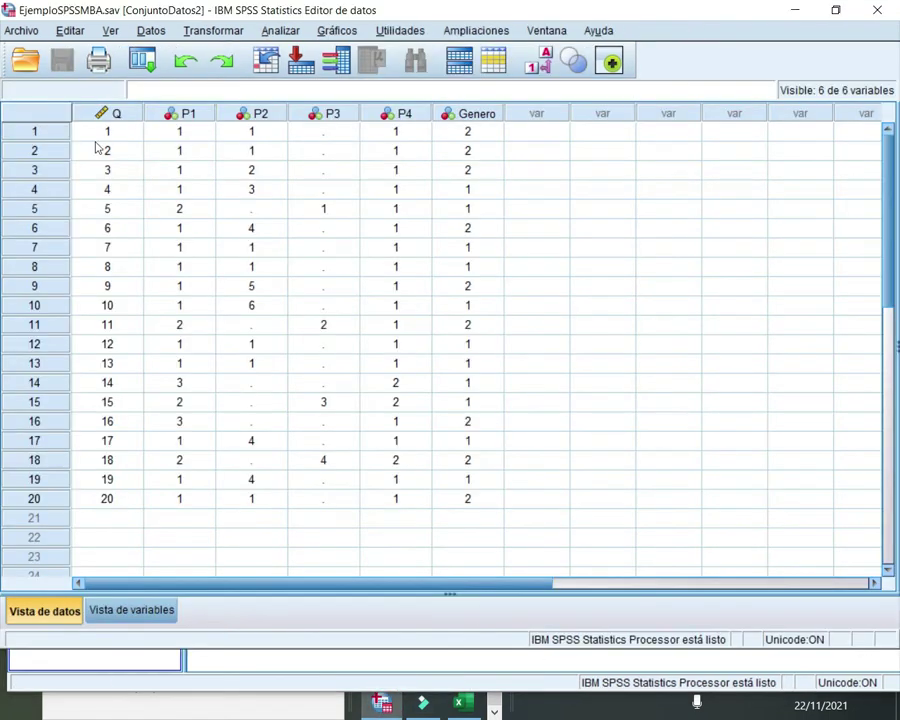
click(276, 29)
mouse_move(327, 116)
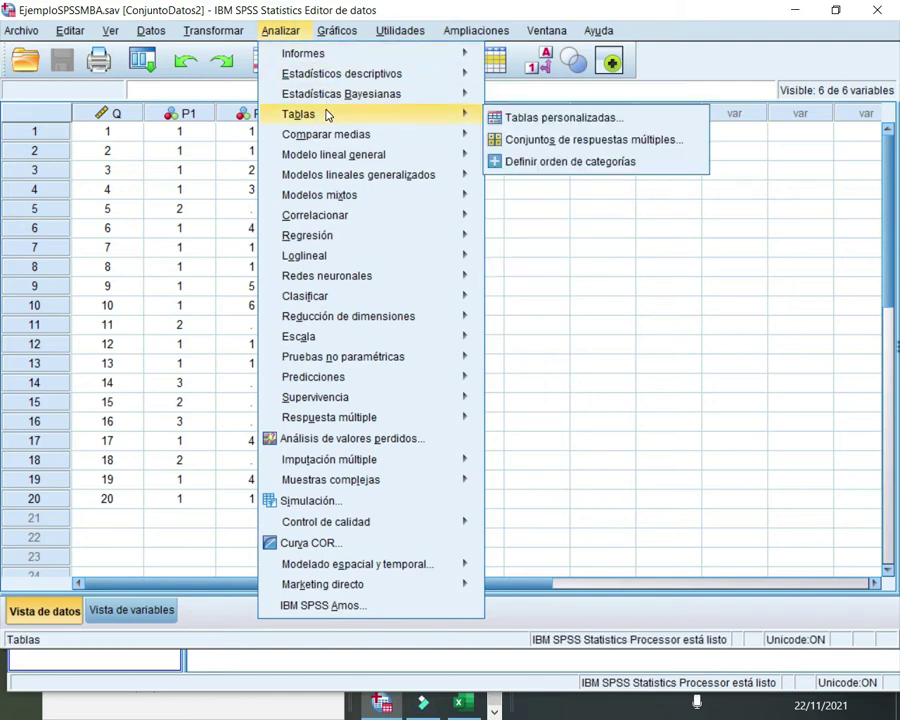
click(528, 117)
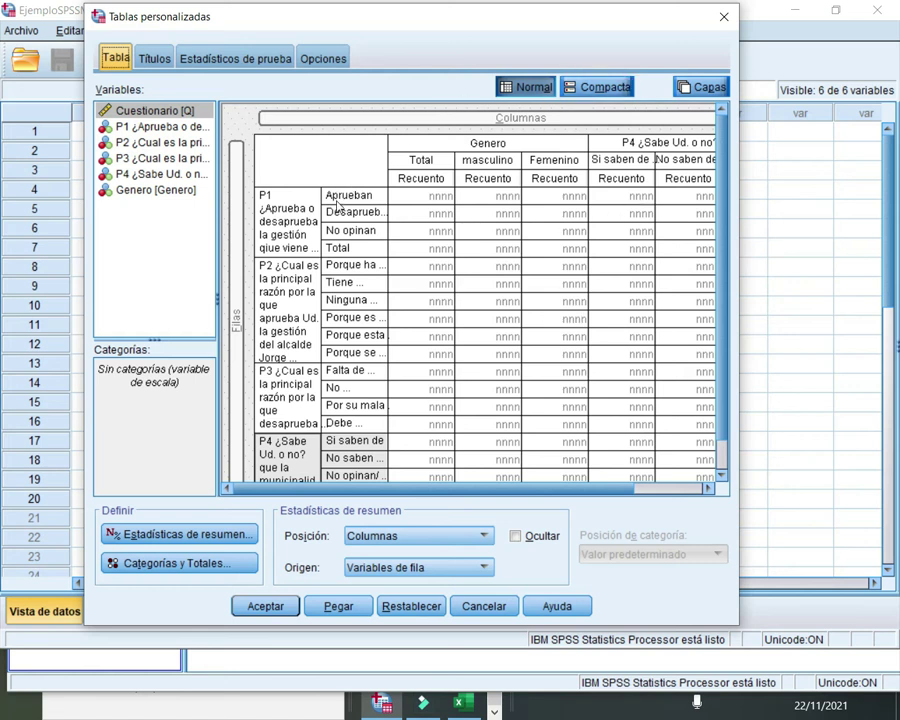
click(292, 316)
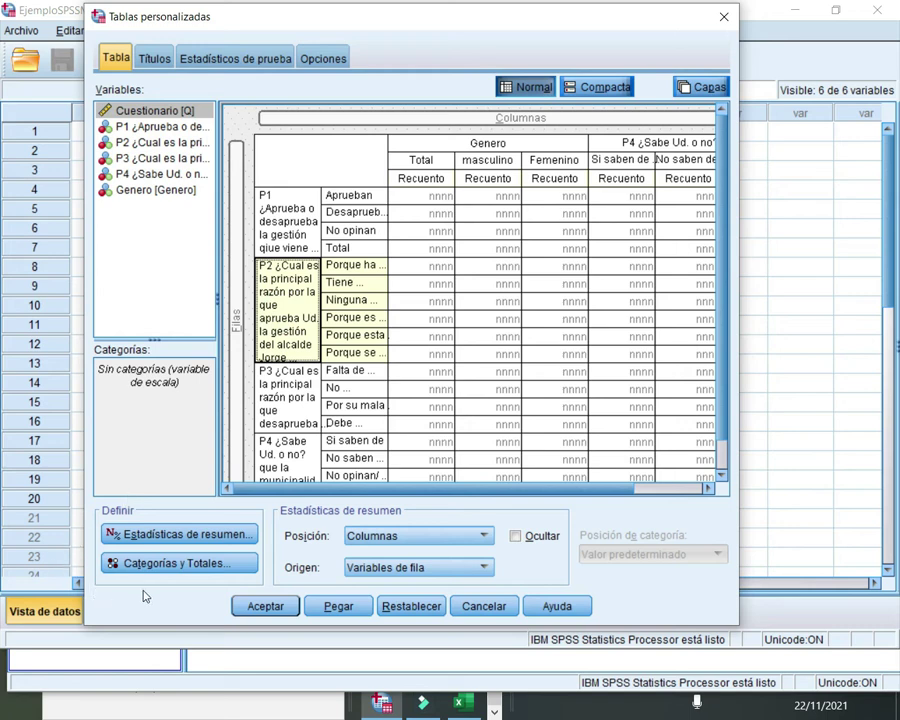
click(203, 565)
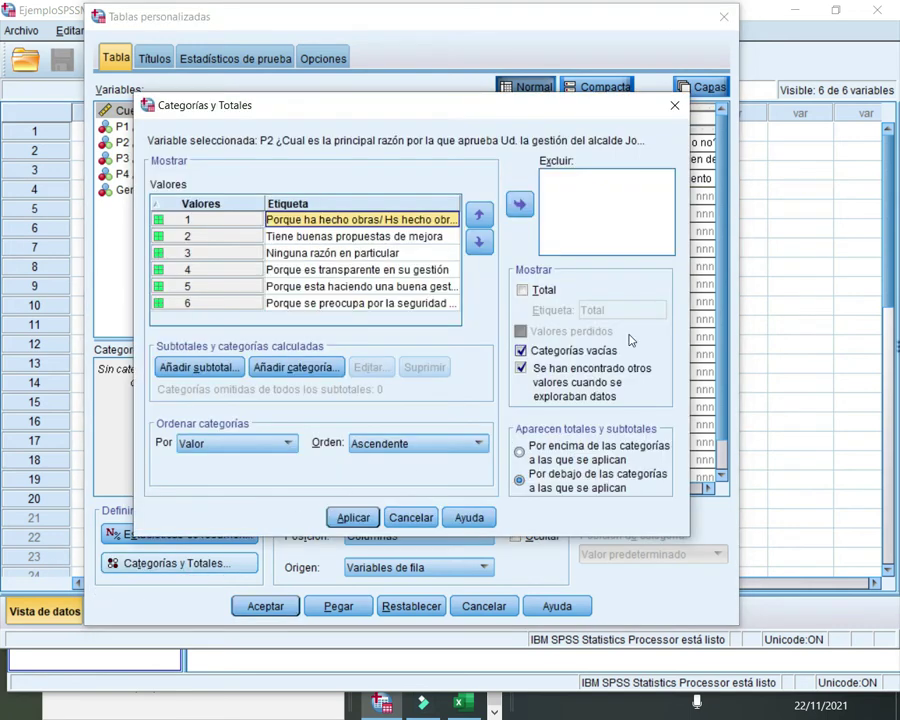
click(546, 292)
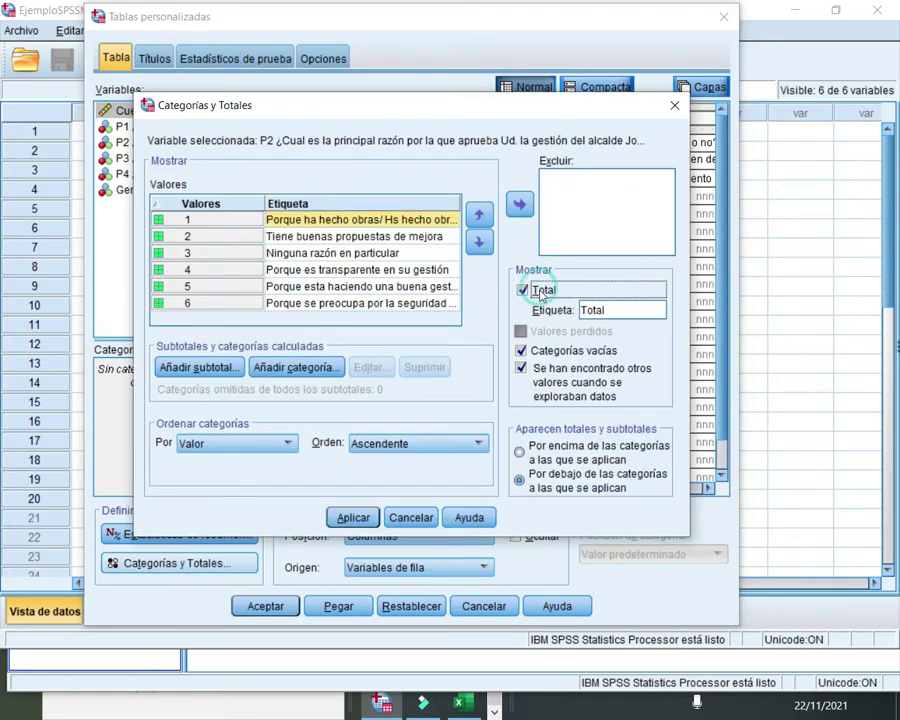
click(527, 486)
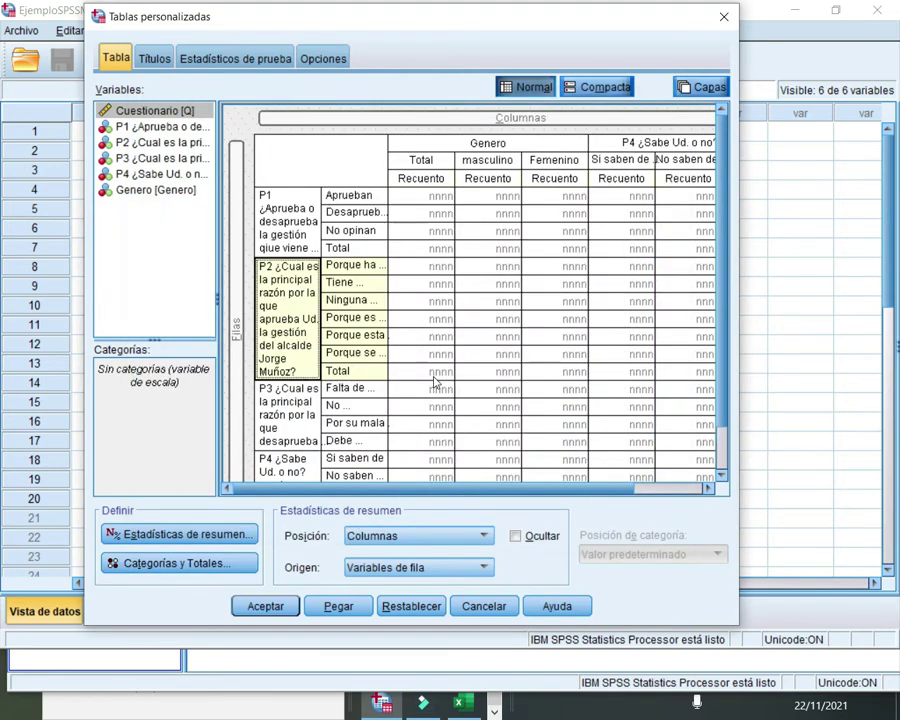
Select all row variables P1 to P4 together and apply a Total below the categories of each one
scroll(505, 343, down, 2)
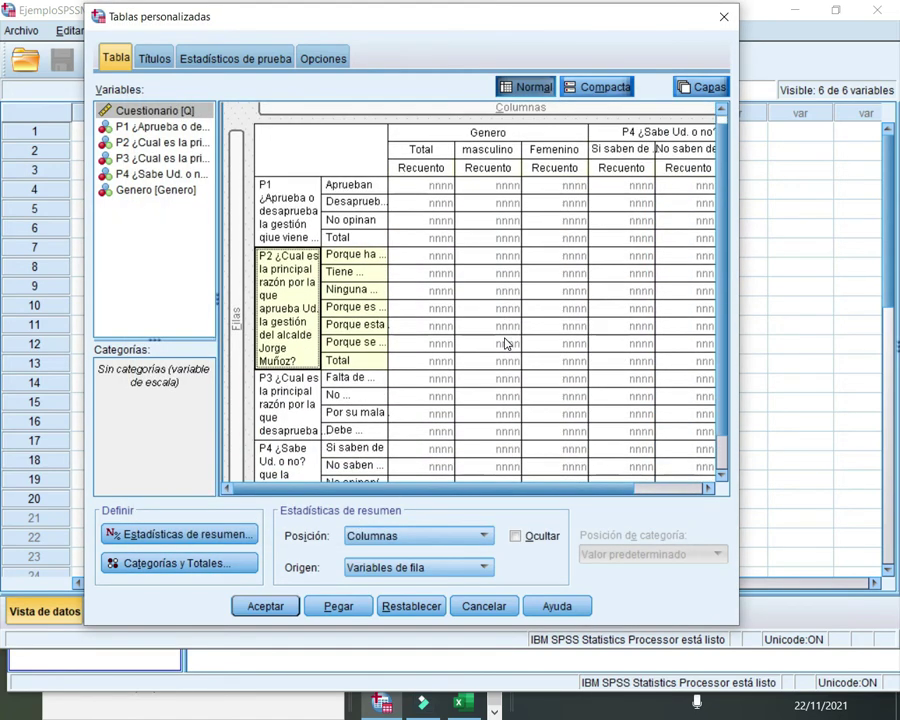
scroll(505, 343, down, 1)
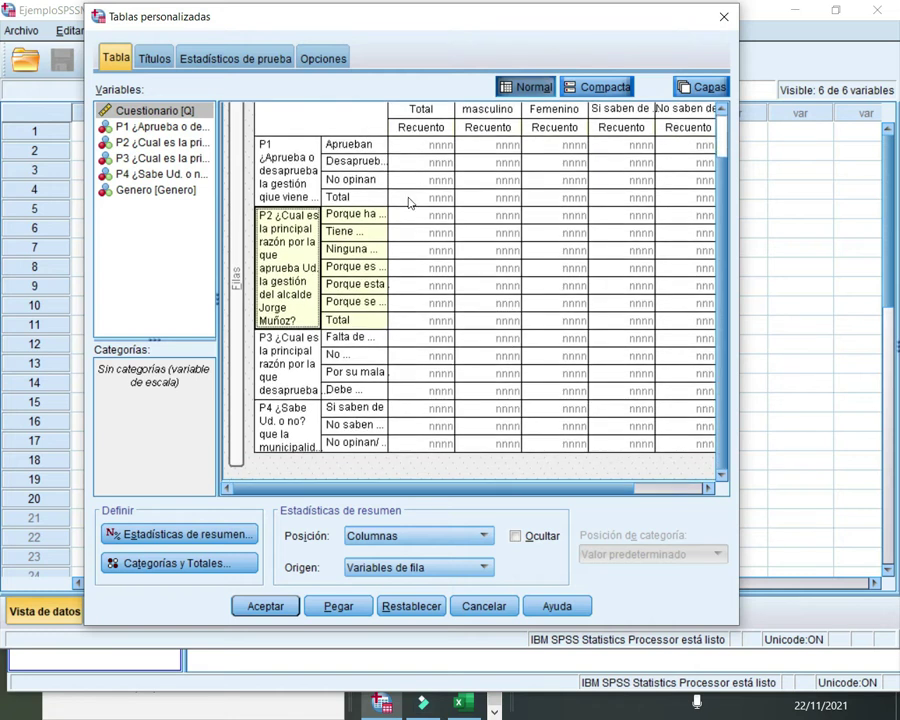
click(236, 206)
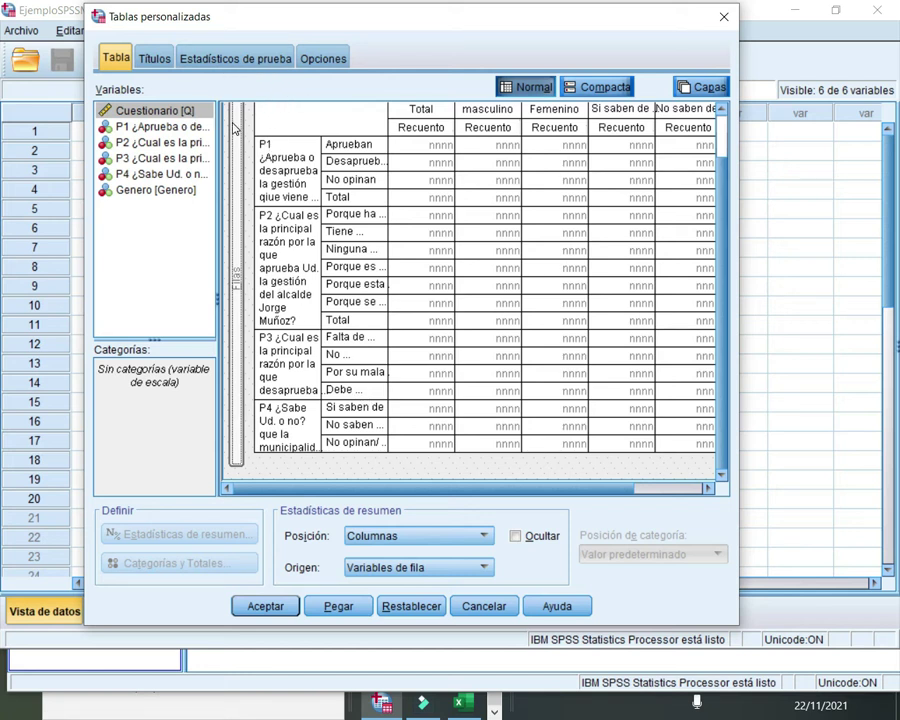
right_click(239, 157)
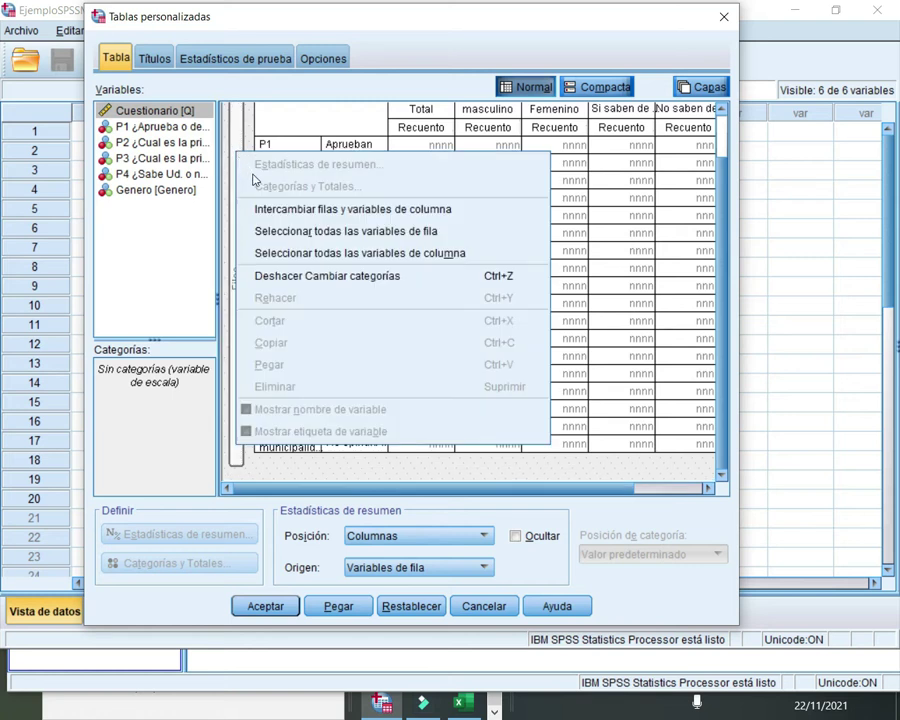
click(292, 230)
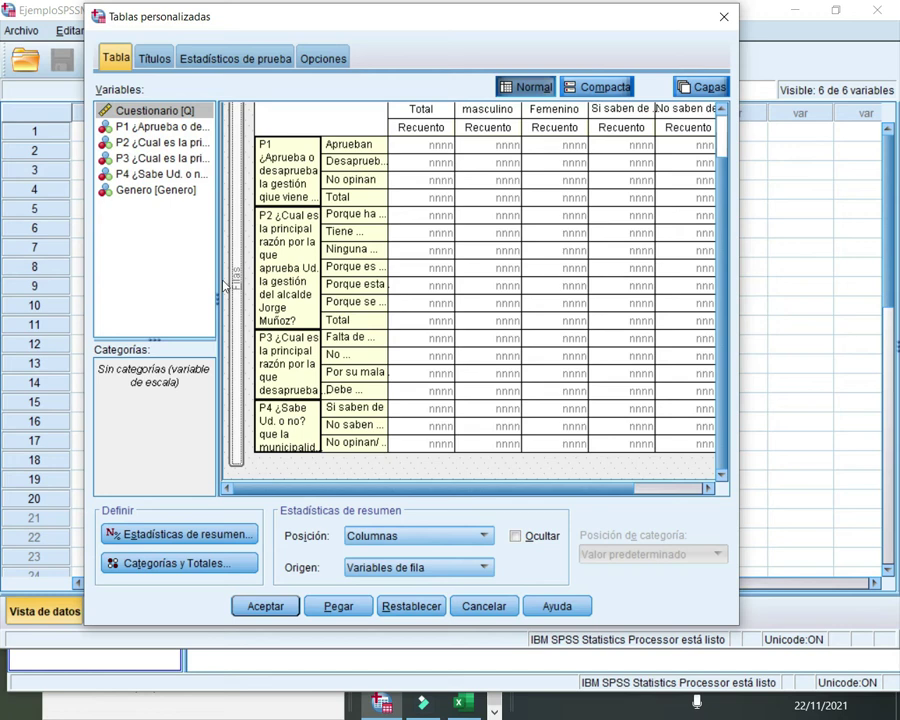
click(145, 563)
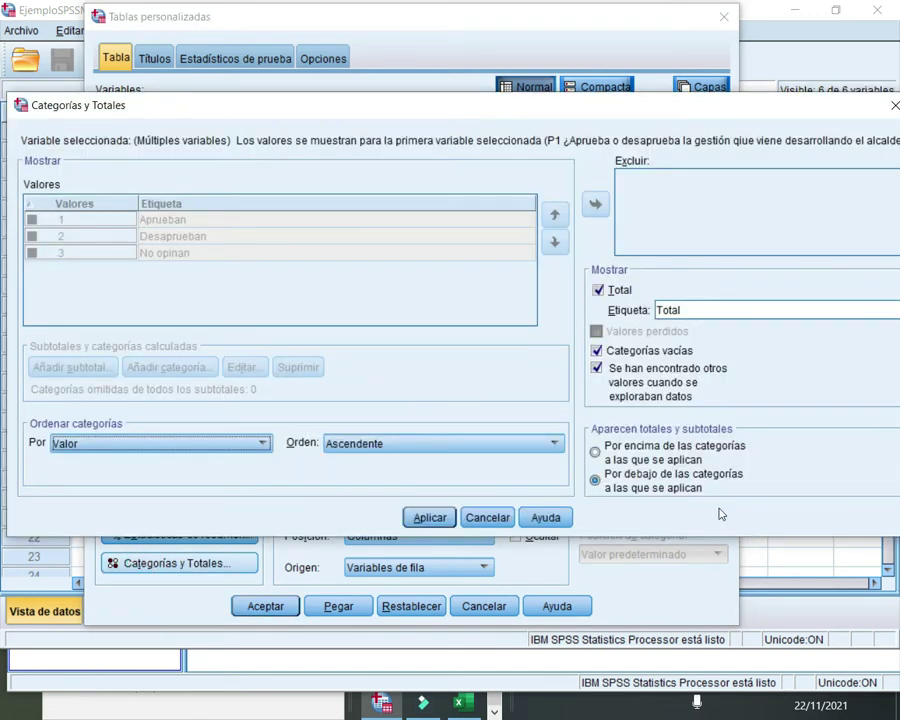
click(429, 517)
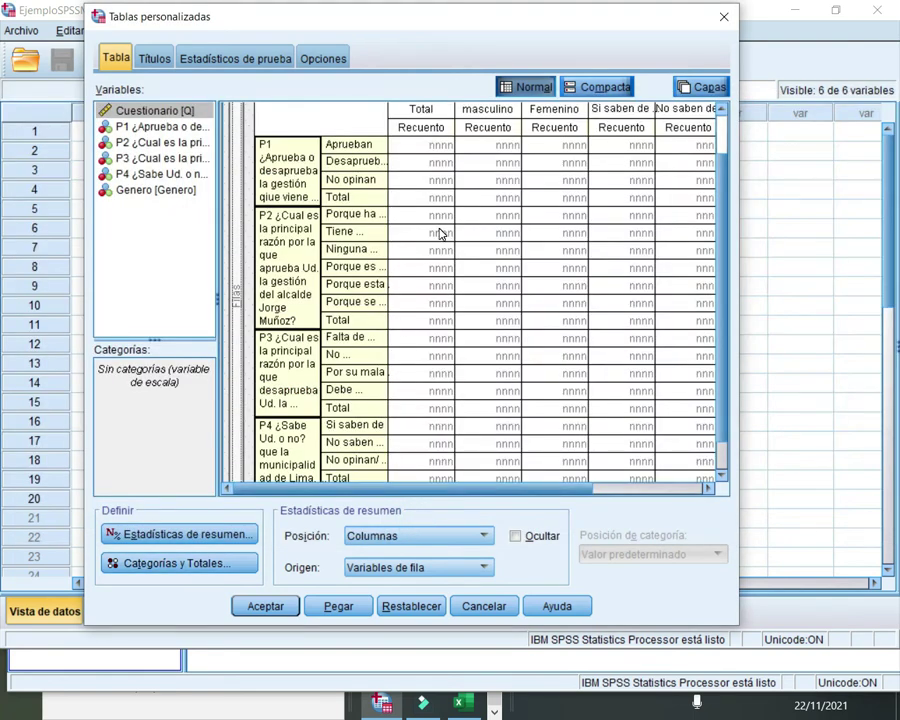
scroll(440, 232, down, 1)
scroll(420, 260, down, 2)
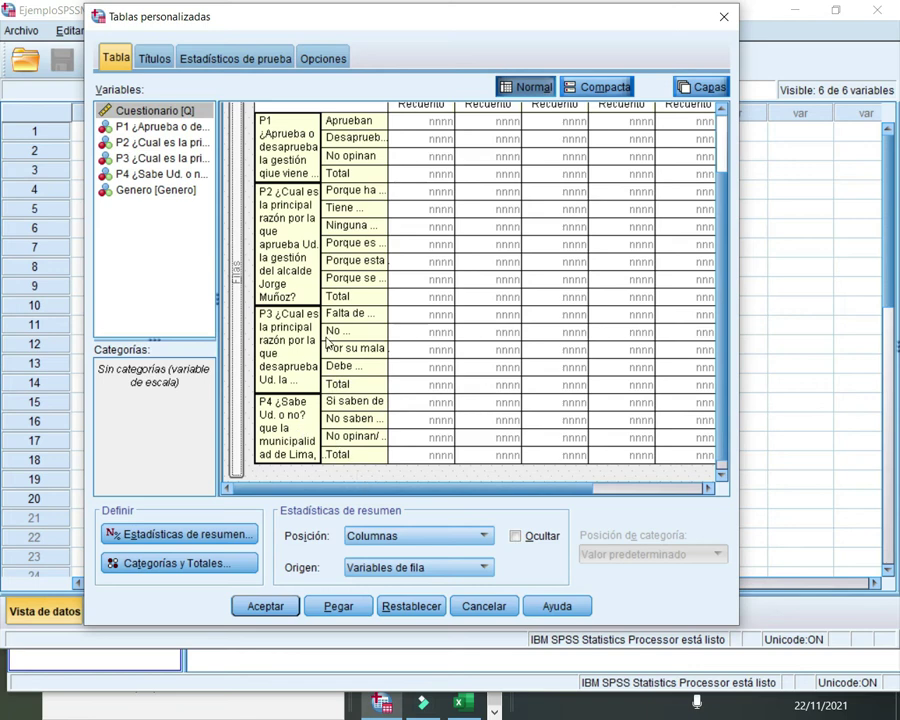
scroll(520, 275, up, 3)
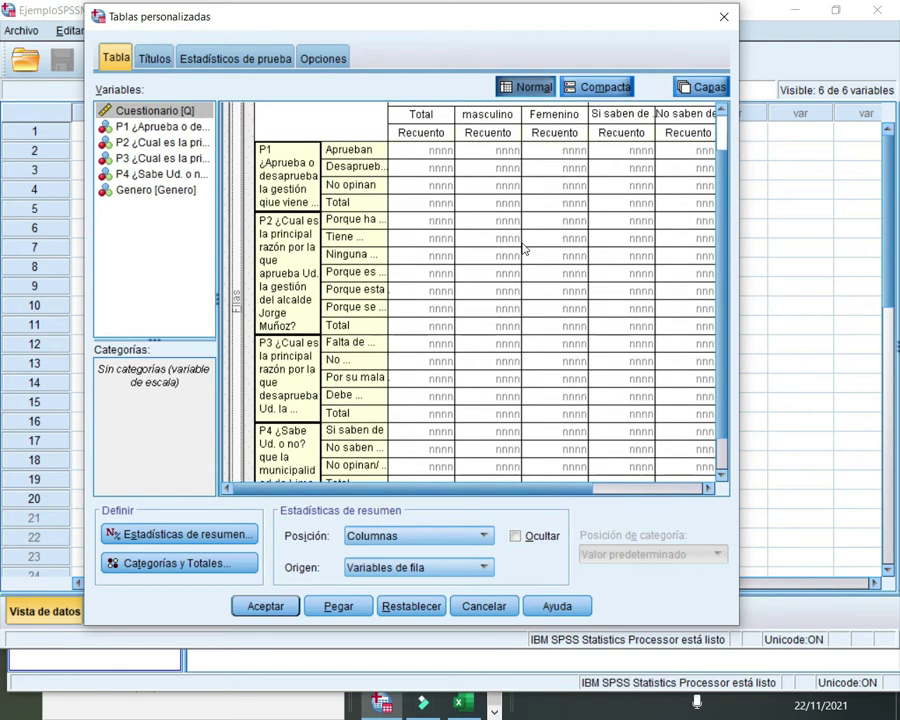
scroll(522, 242, up, 2)
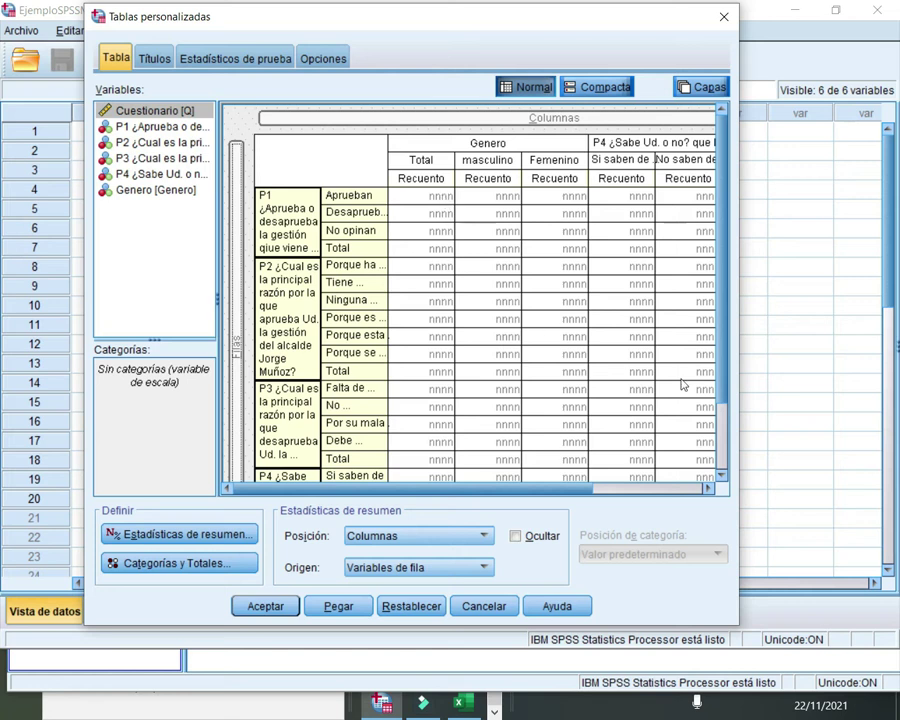
Select all row variables and add the % del N de columna summary statistic after Recuento, applying it to the selection
click(236, 211)
click(236, 211)
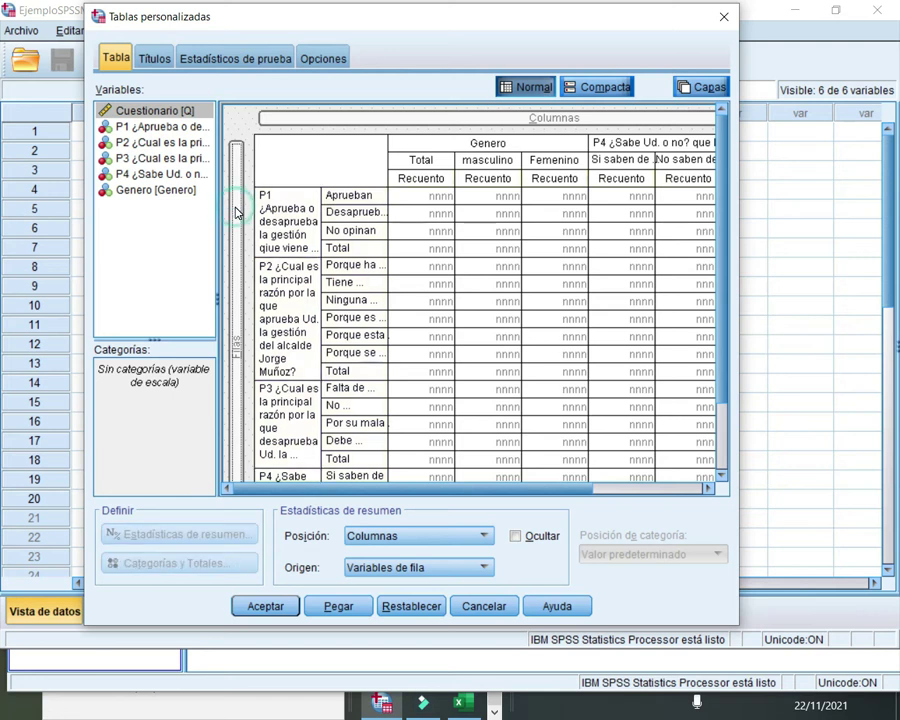
right_click(236, 211)
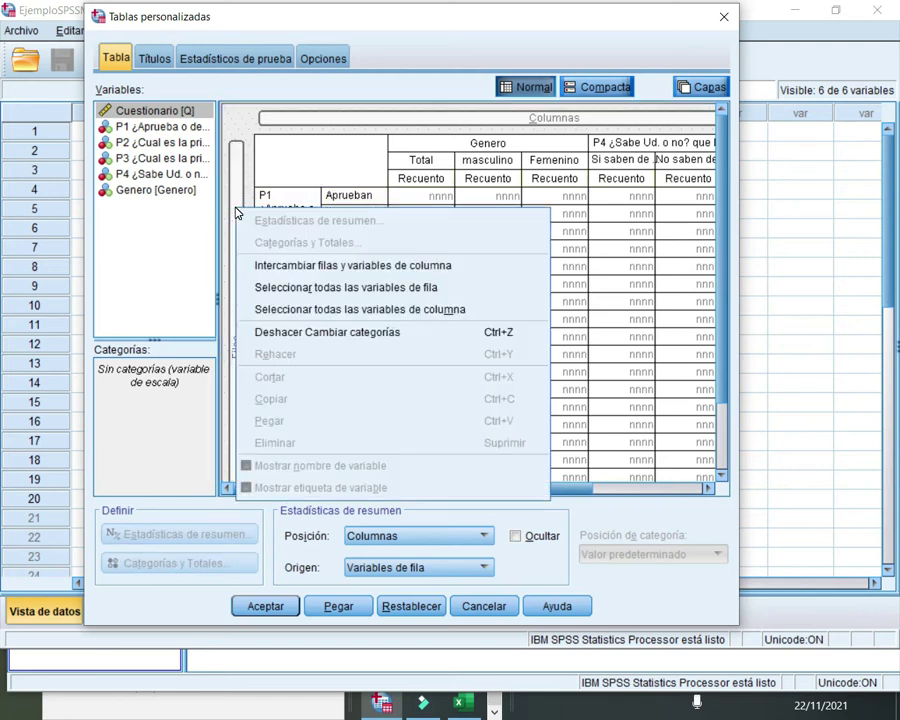
click(380, 300)
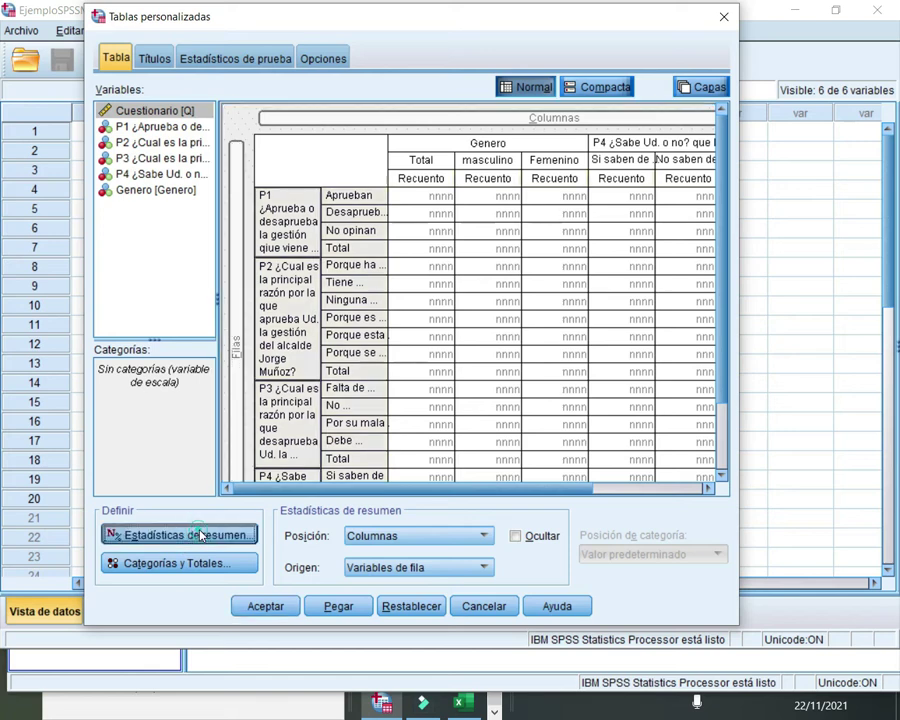
click(200, 535)
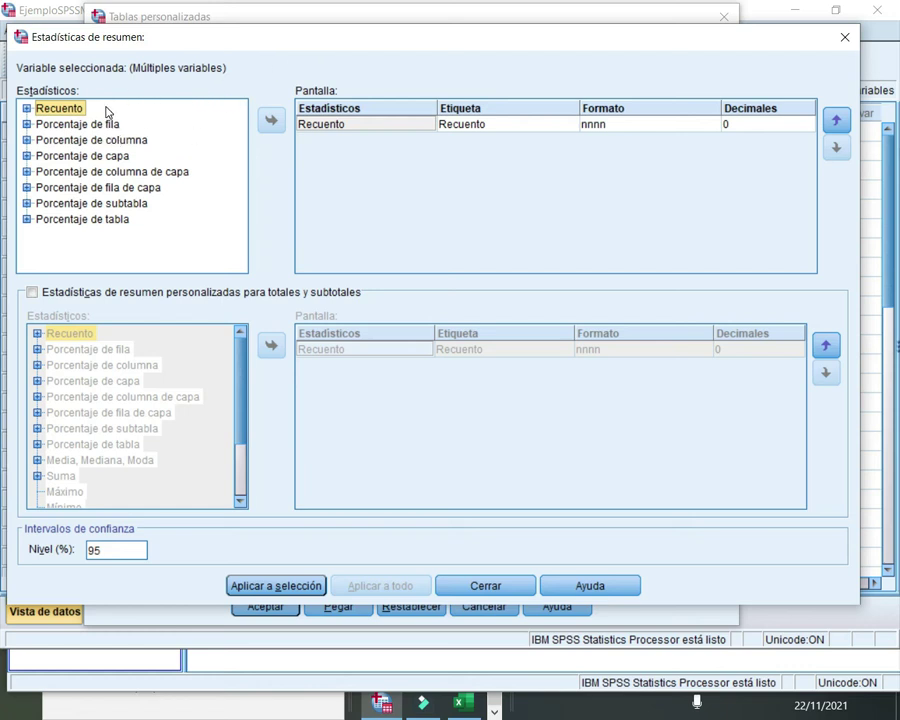
click(93, 142)
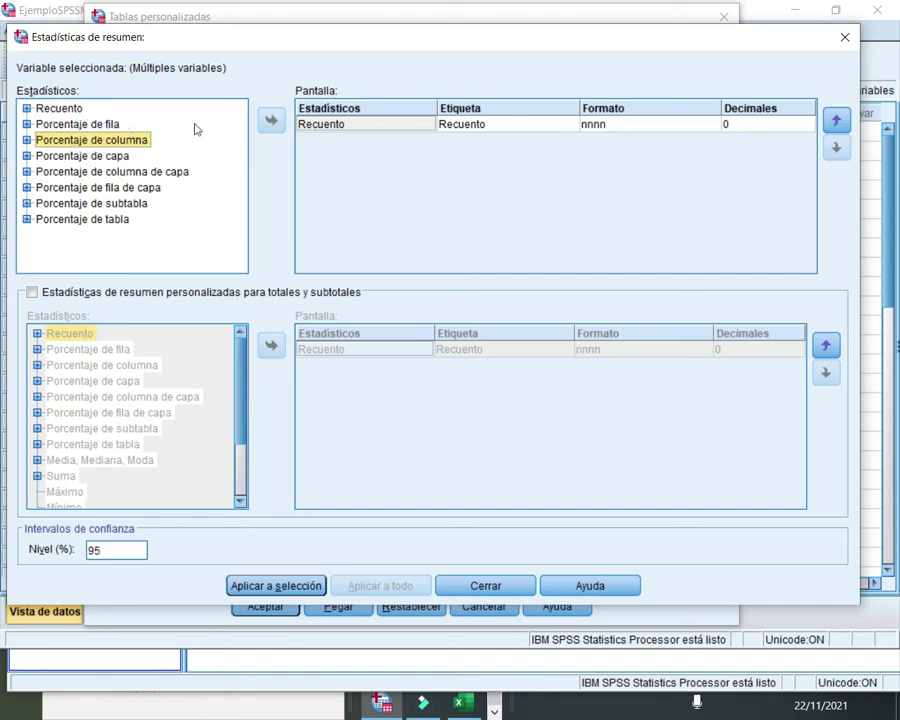
click(270, 121)
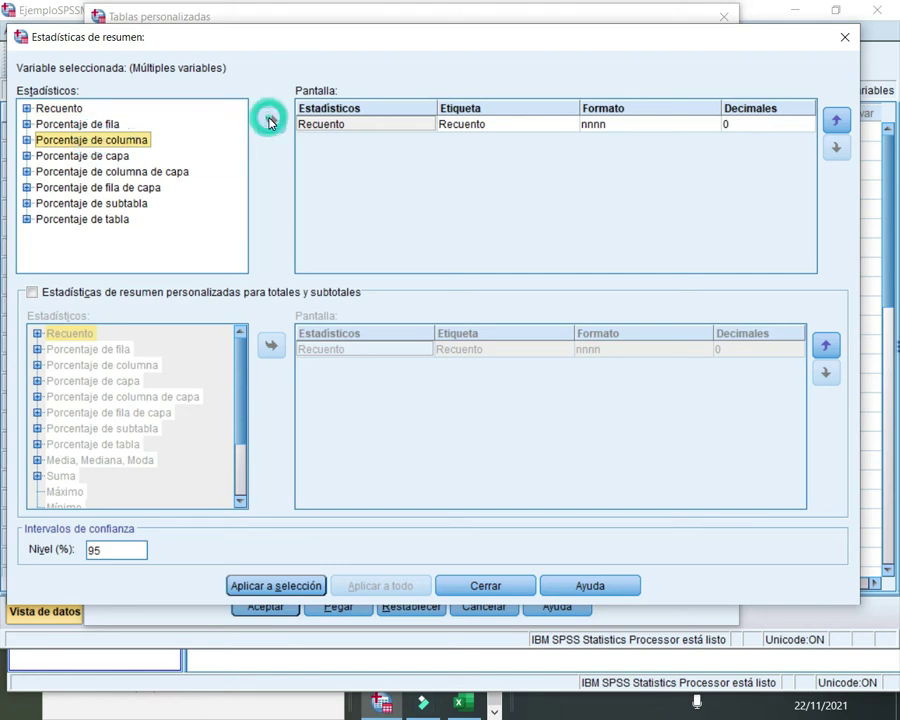
double_click(138, 142)
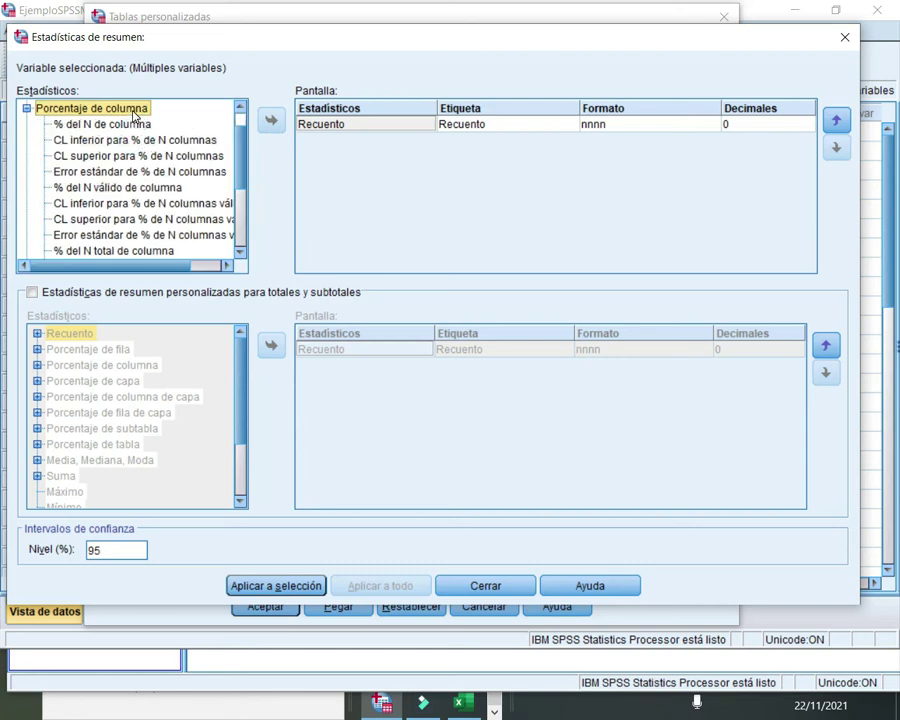
click(130, 123)
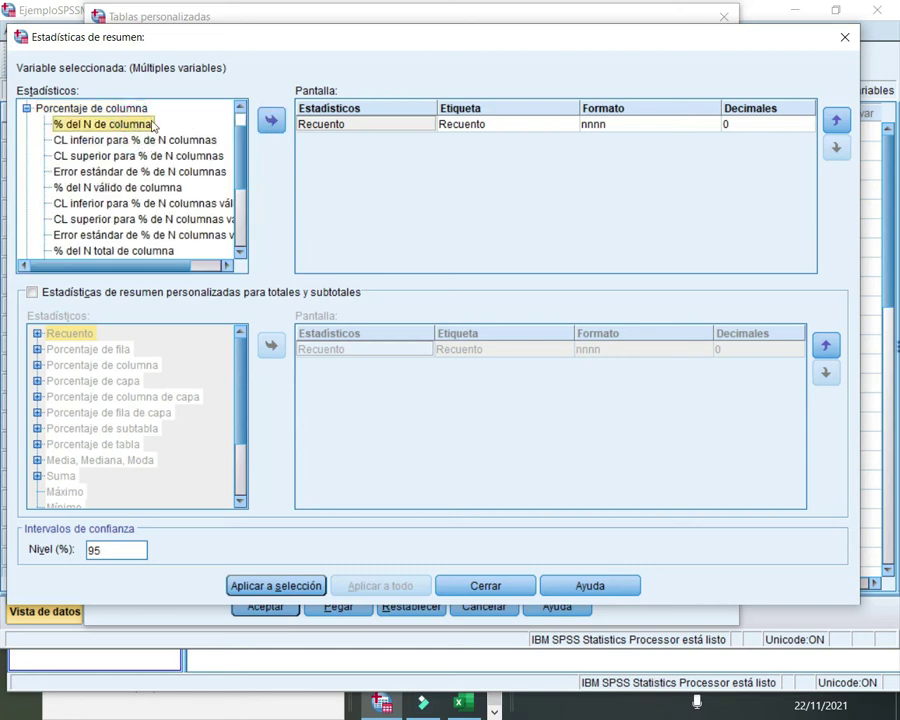
click(266, 120)
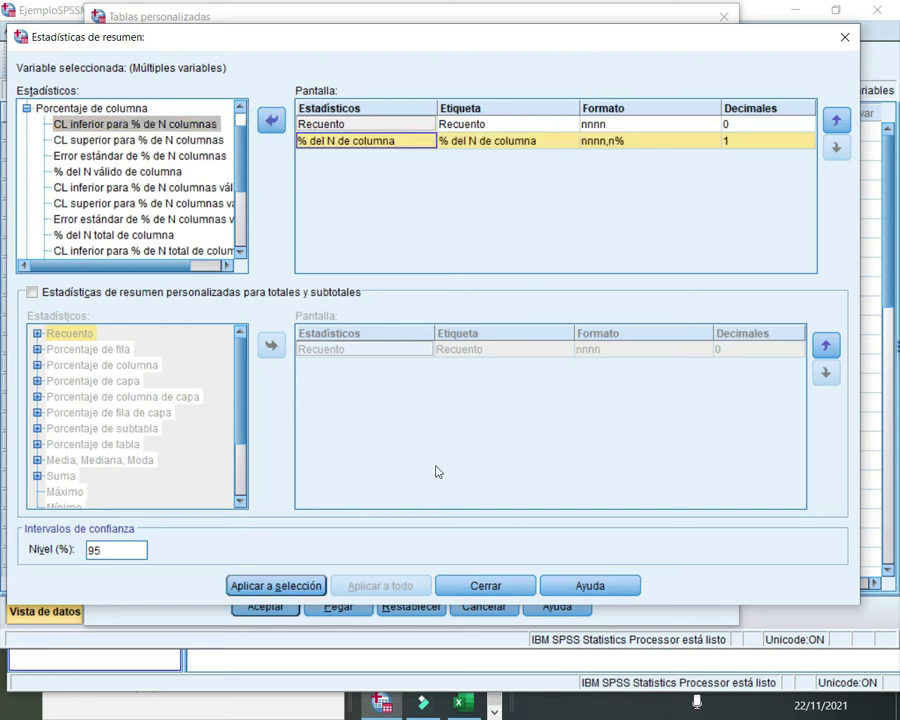
click(270, 589)
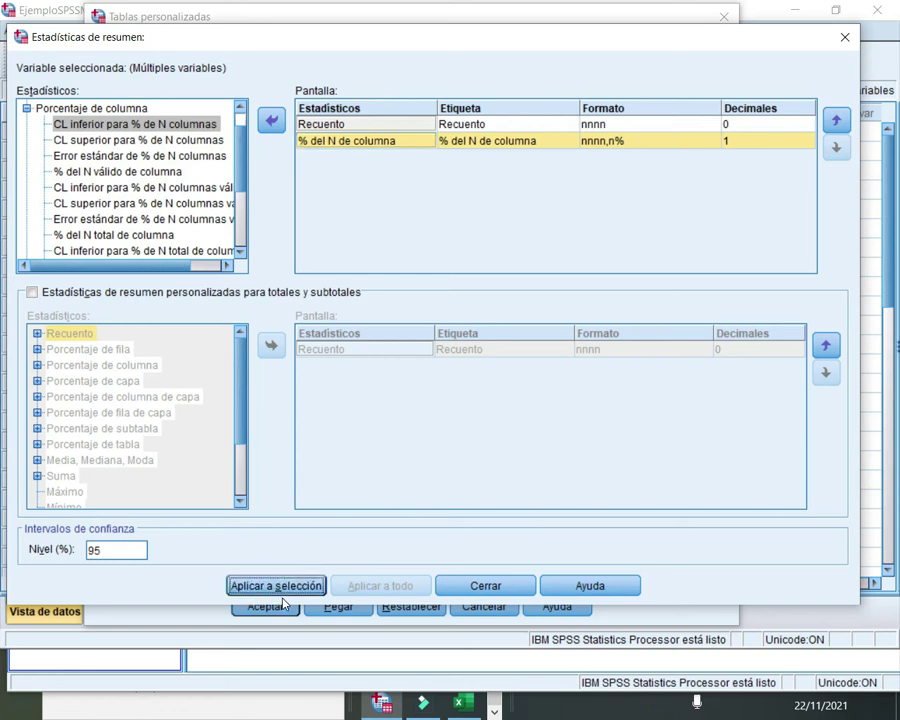
click(256, 584)
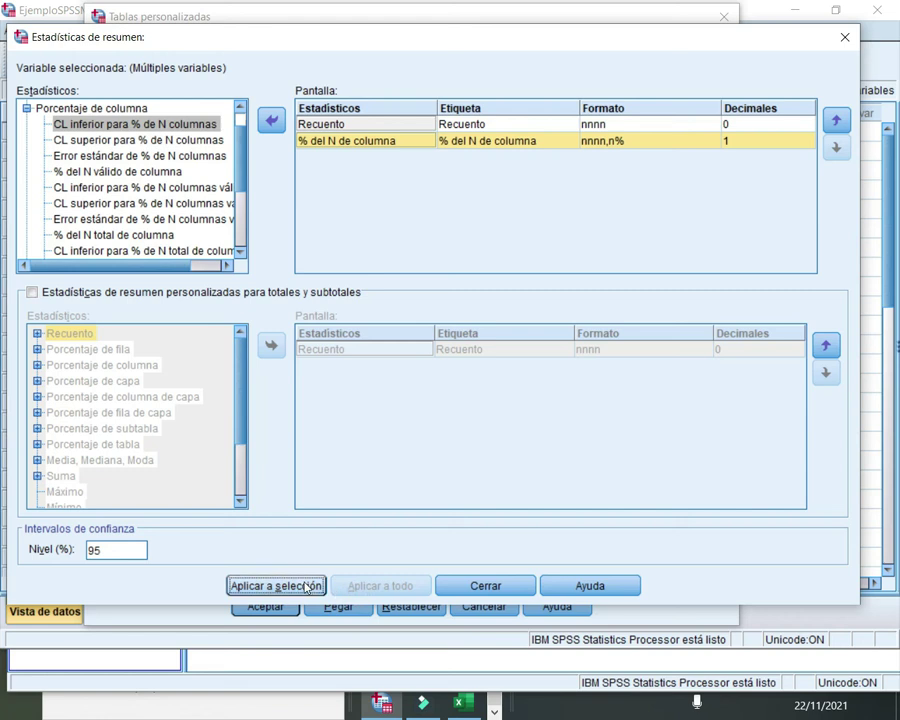
click(240, 586)
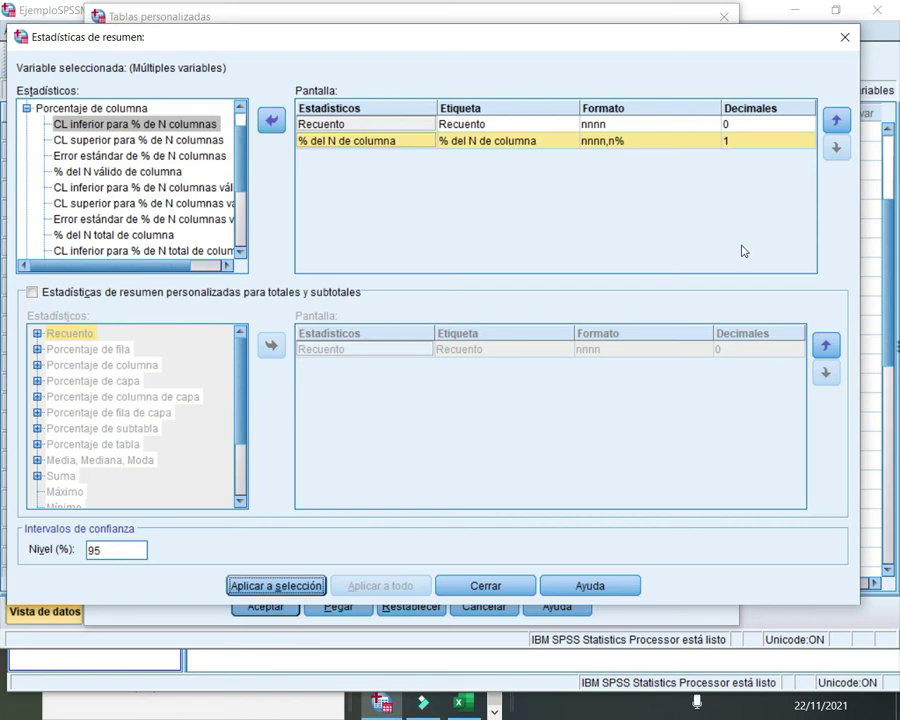
click(484, 586)
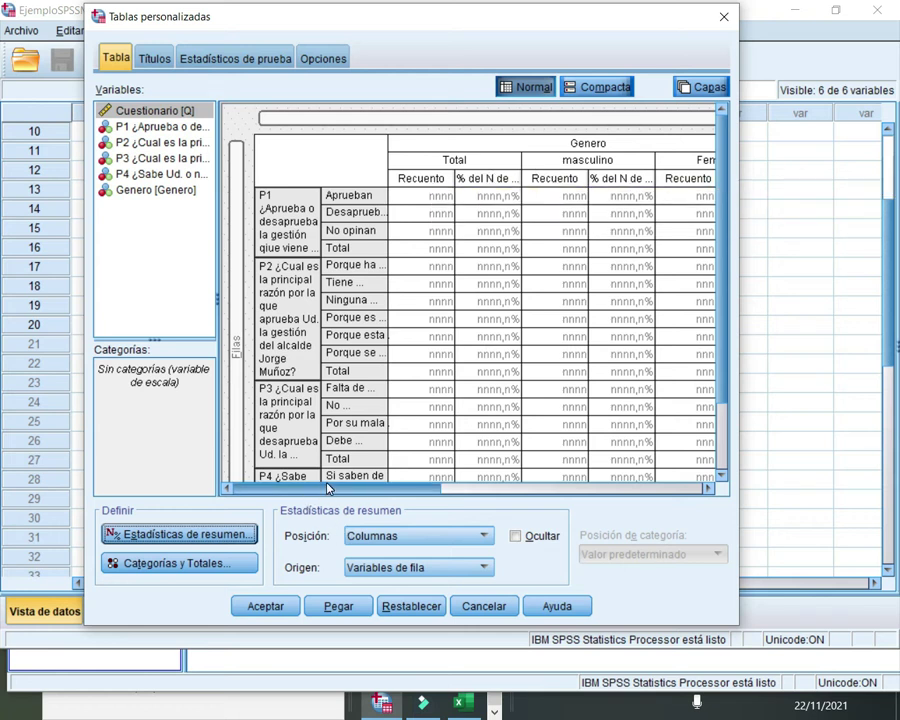
drag(323, 490, 653, 502)
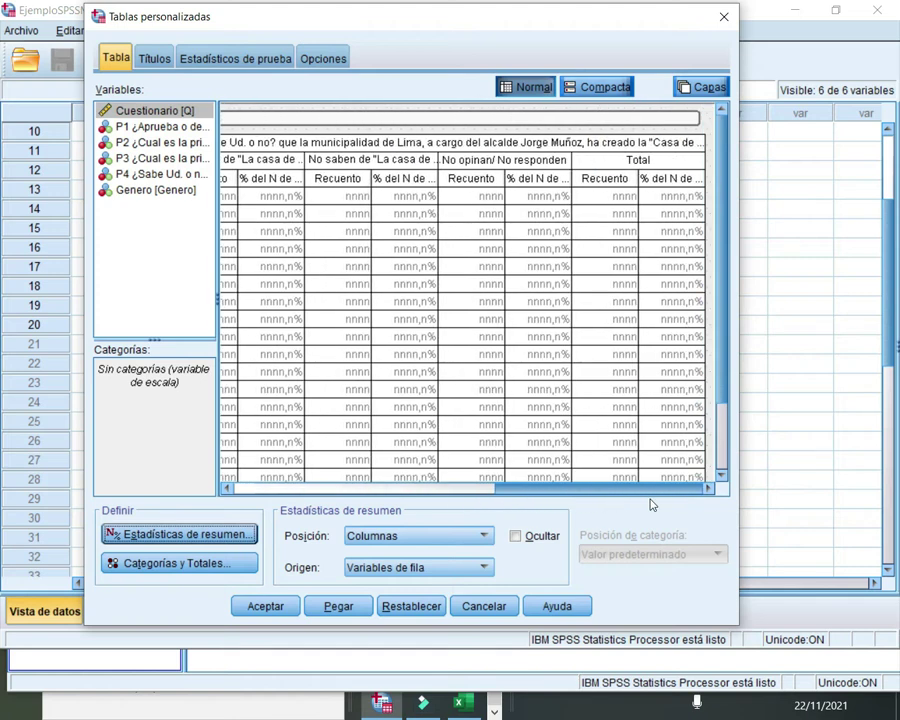
drag(580, 496, 240, 466)
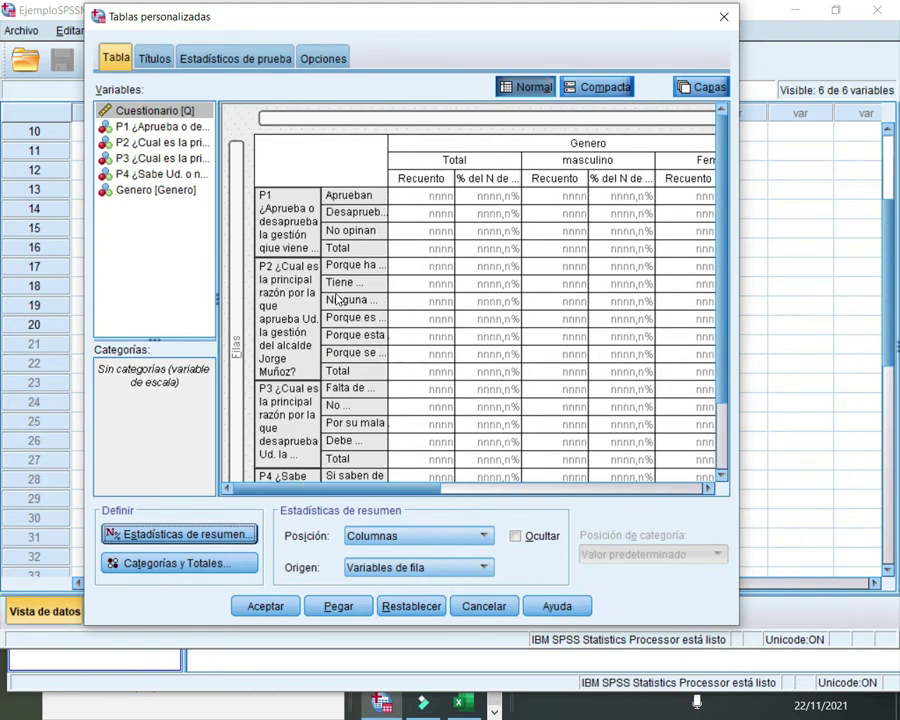
Select all row variables again and remove Recuento from their displayed summary statistics
click(237, 204)
right_click(237, 204)
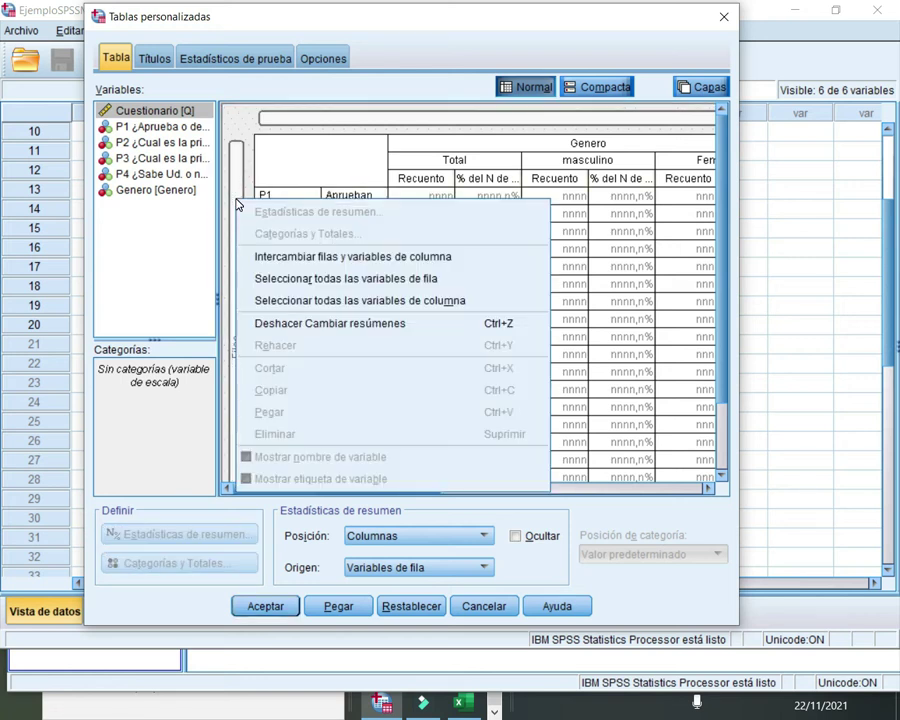
click(372, 281)
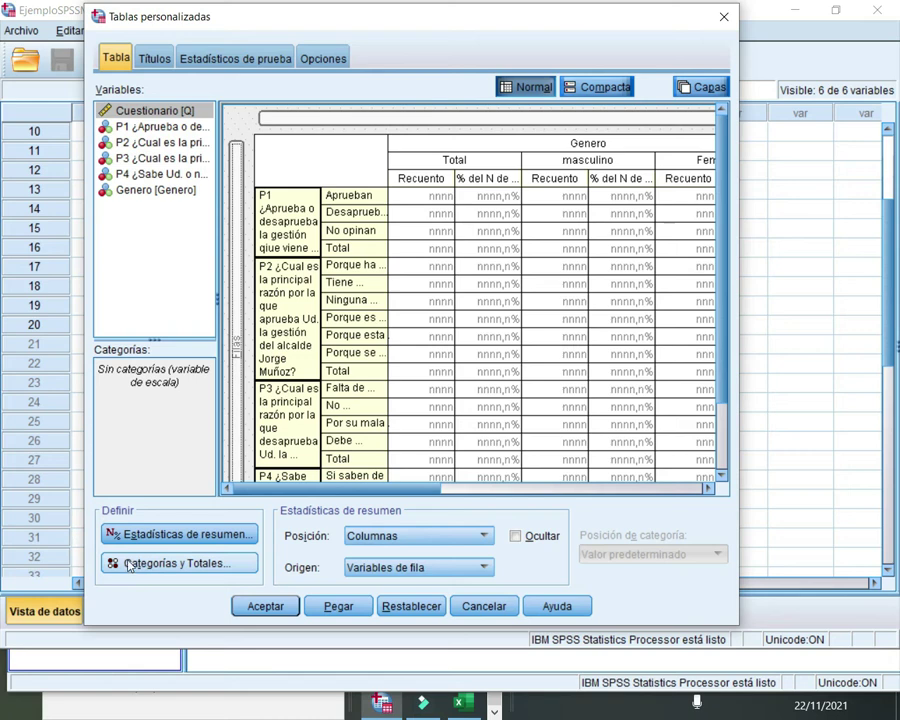
click(210, 534)
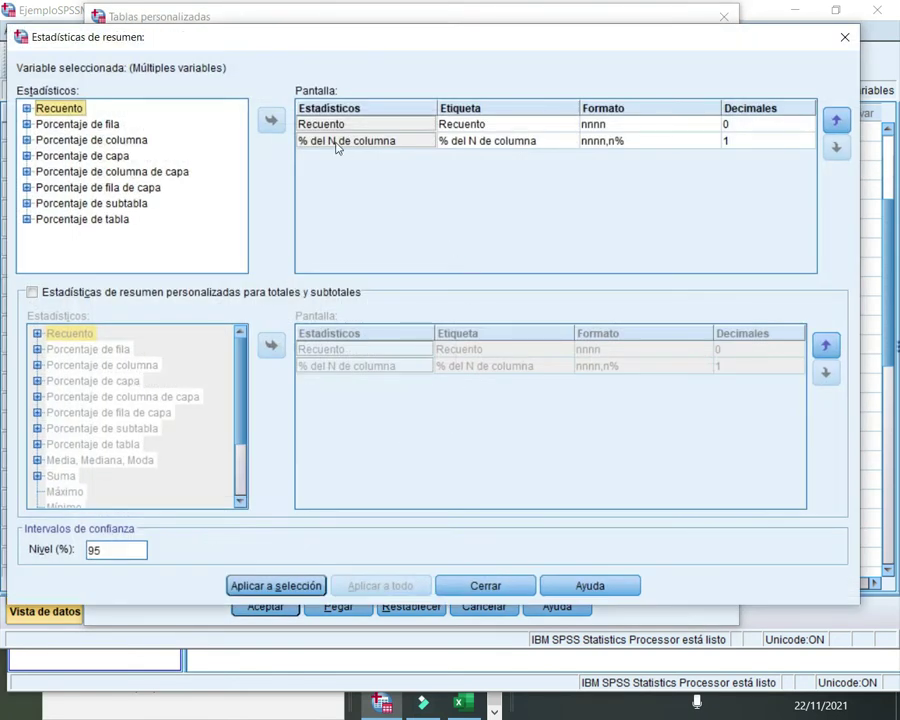
click(425, 127)
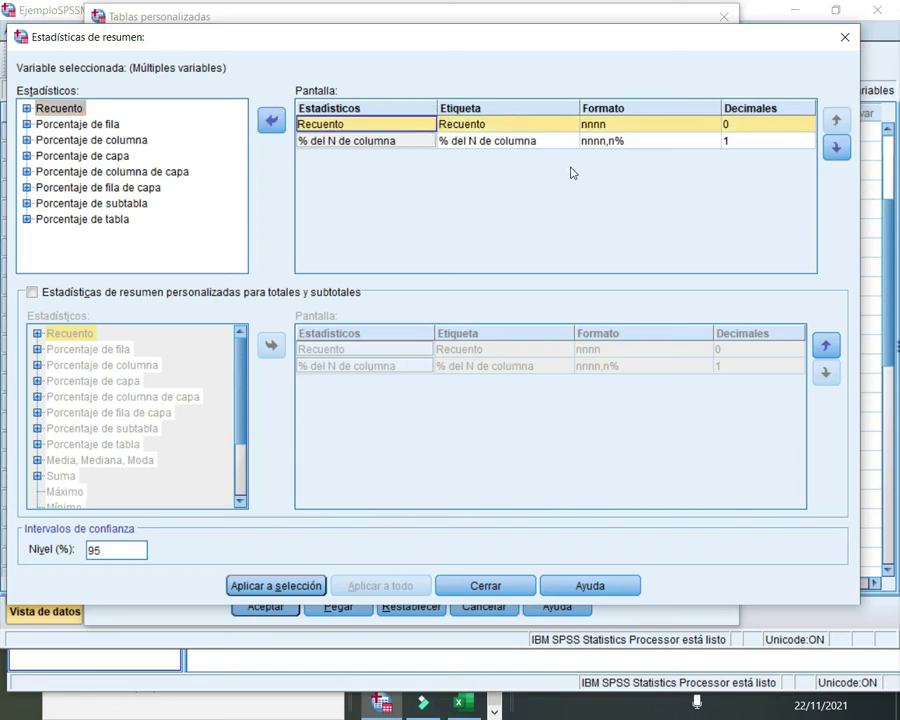
click(271, 121)
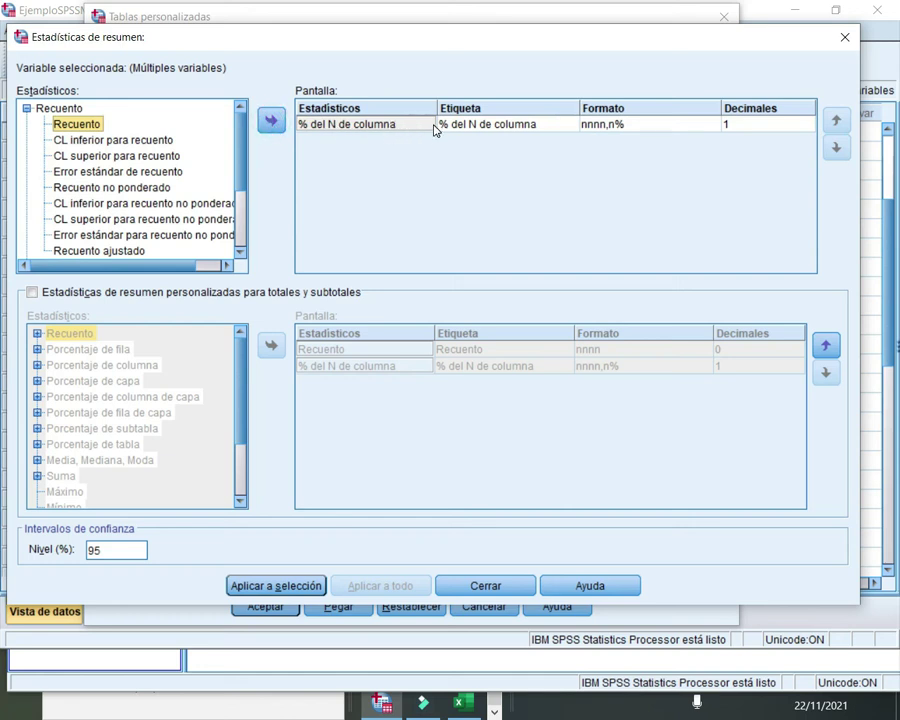
Change the label of the % del N de columna statistic to % and apply the summary statistics to the selected row variables
double_click(543, 124)
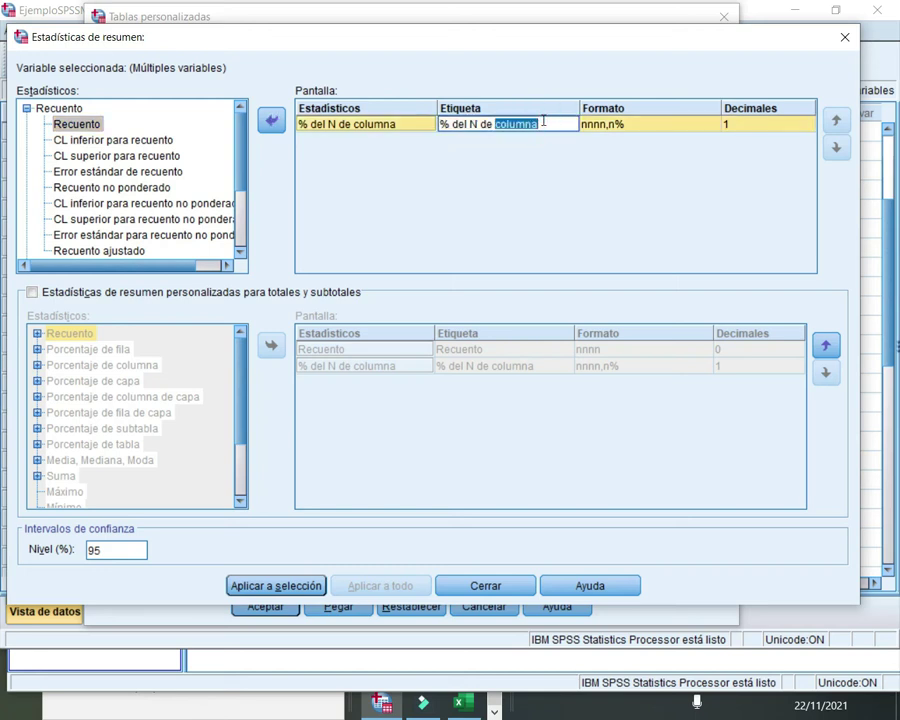
click(543, 122)
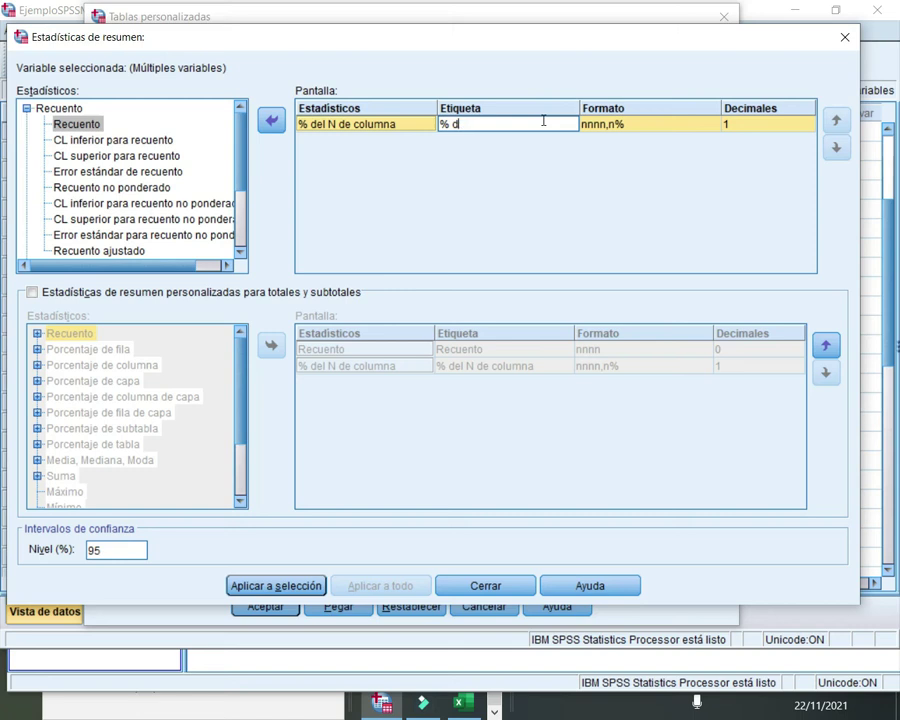
key(Return)
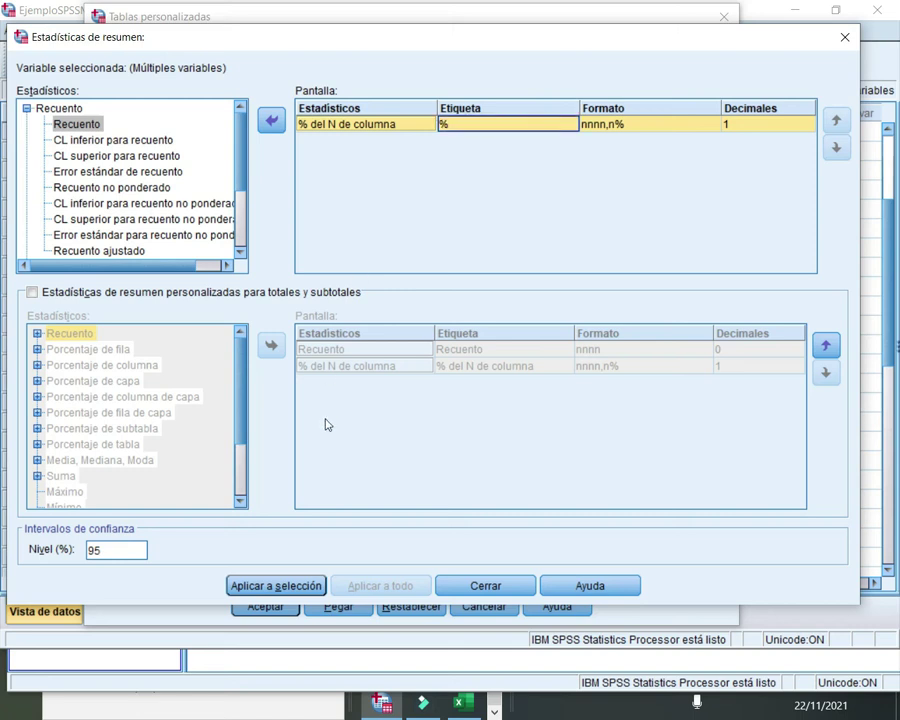
click(266, 587)
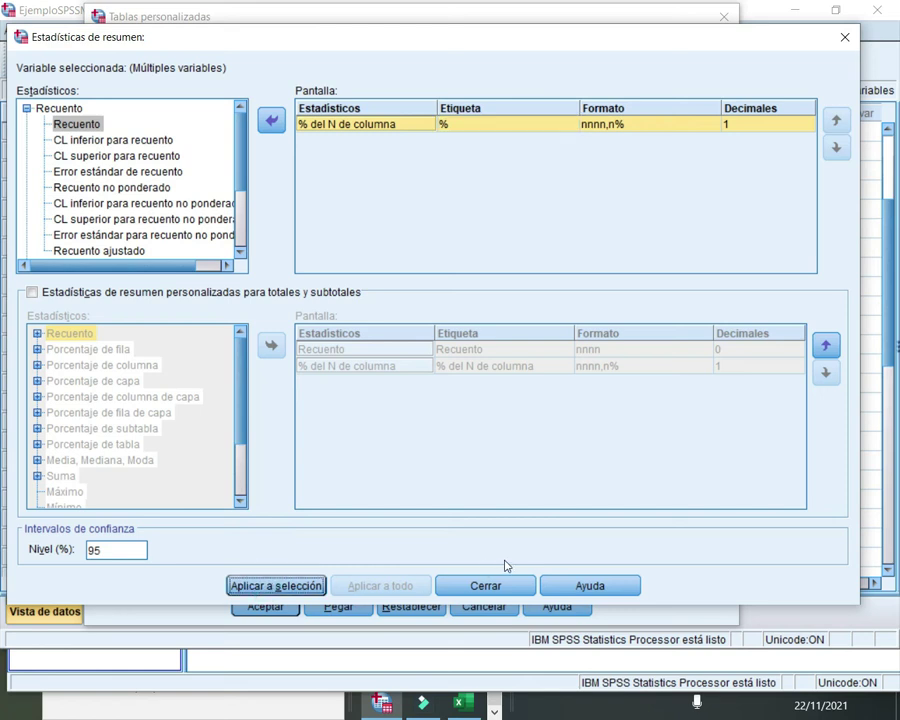
click(480, 587)
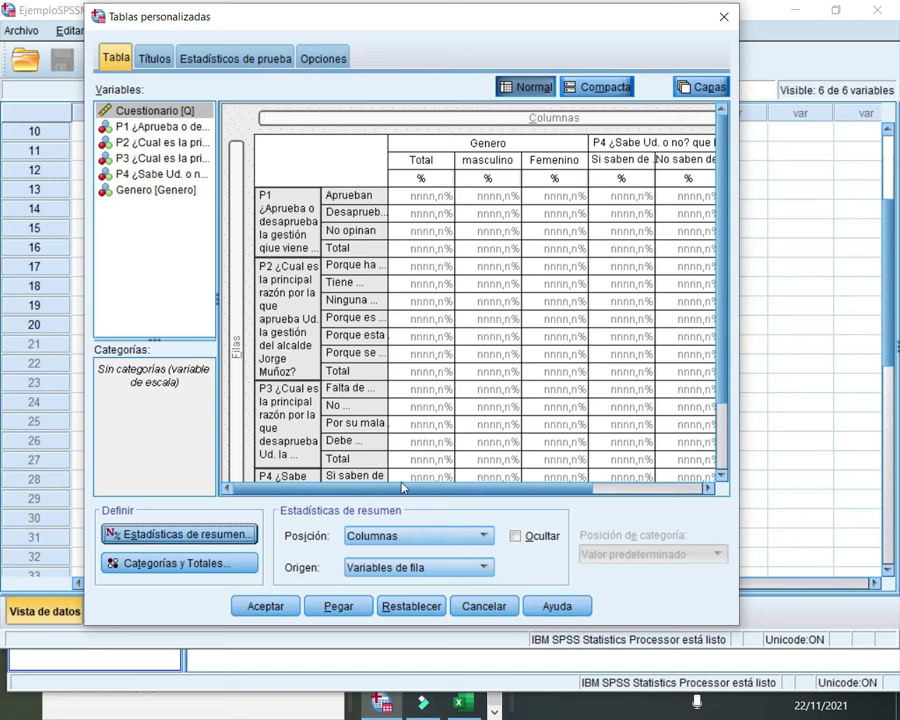
Generate the custom table, select it in the output, and review the percentages and totals for P1 to P4
click(264, 607)
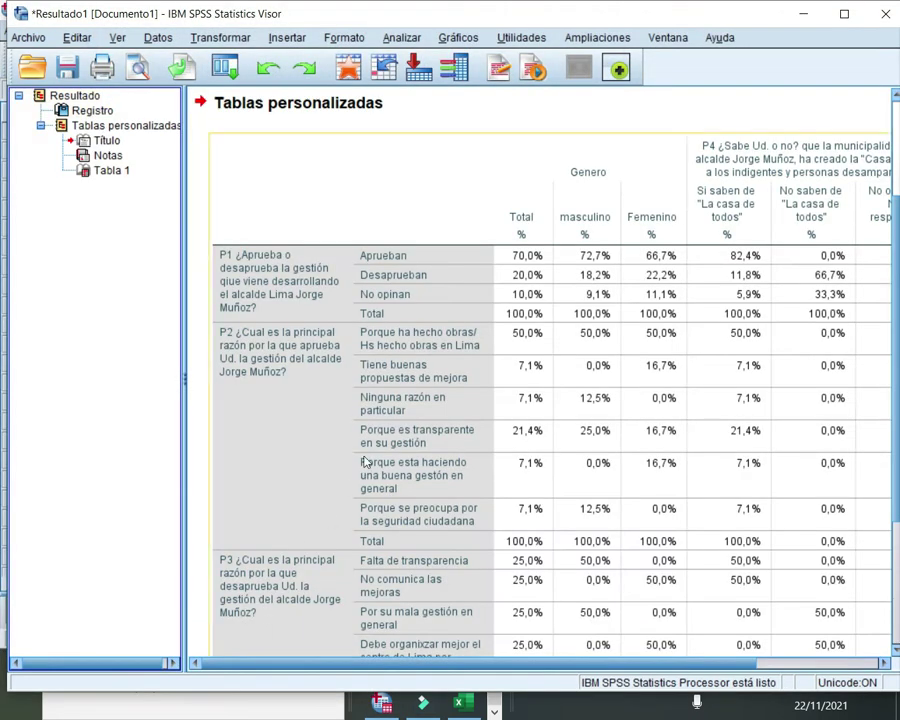
scroll(366, 435, down, 3)
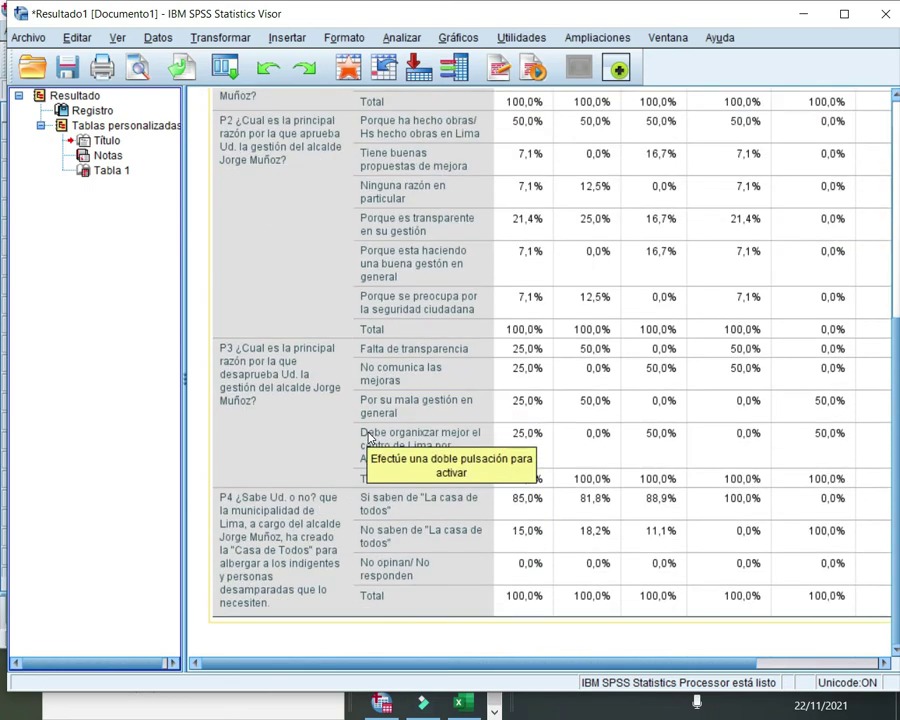
click(446, 527)
scroll(446, 527, up, 5)
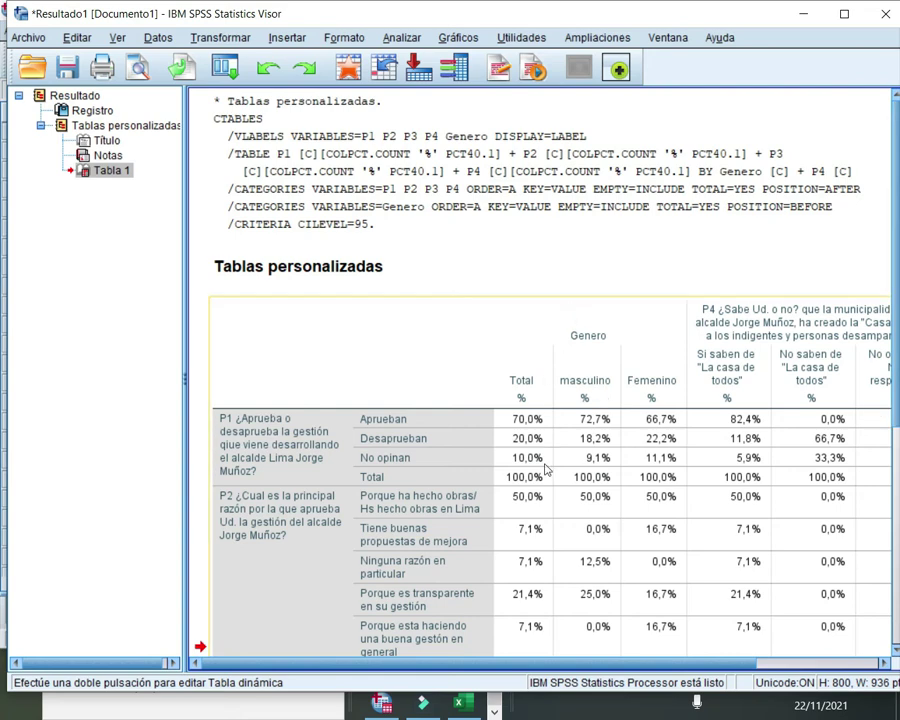
scroll(585, 507, down, 3)
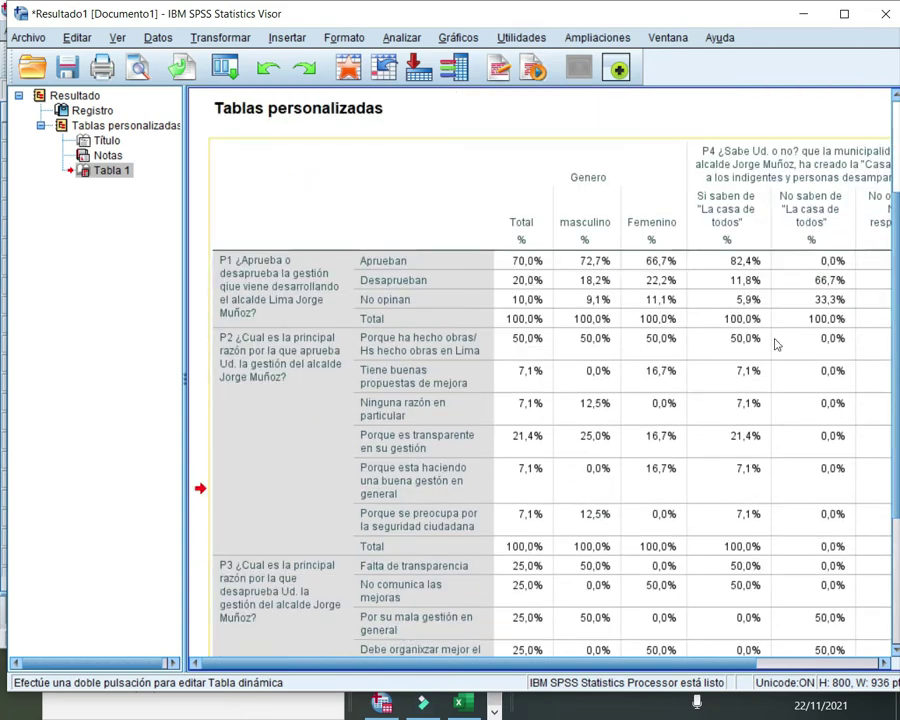
scroll(575, 335, down, 4)
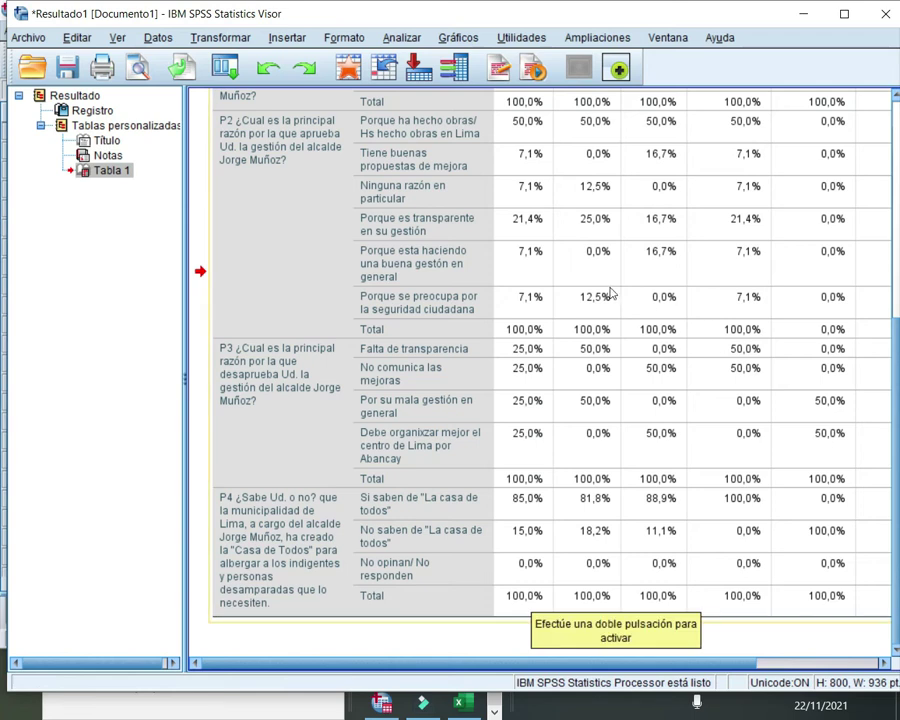
scroll(332, 236, up, 3)
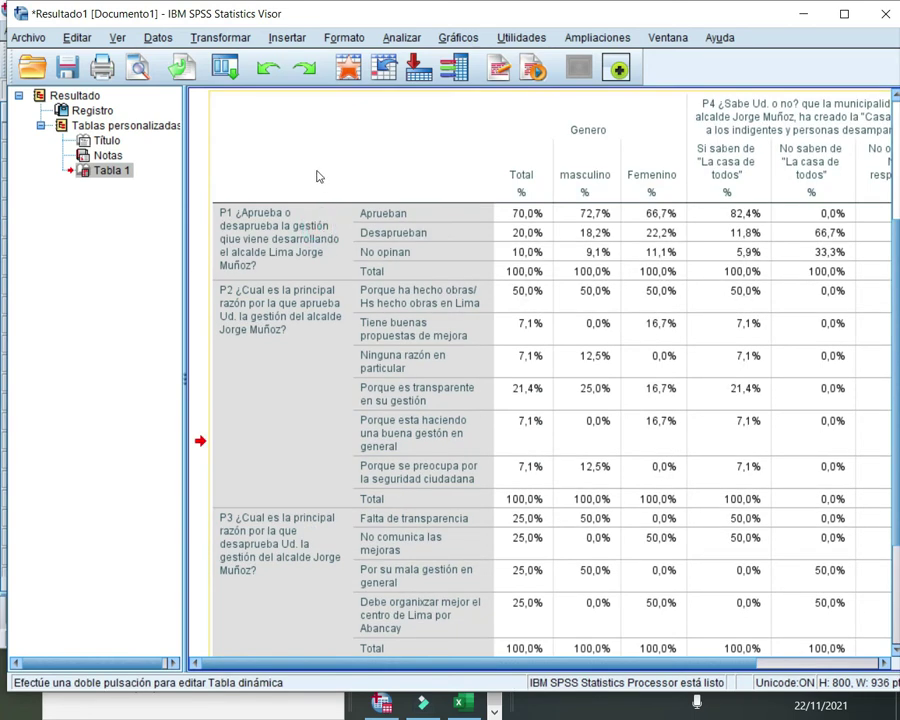
Set up an export of only the selected custom table to an Excel 97-2004 file in the Descargas folder, starting its file name with "Resu"
right_click(307, 288)
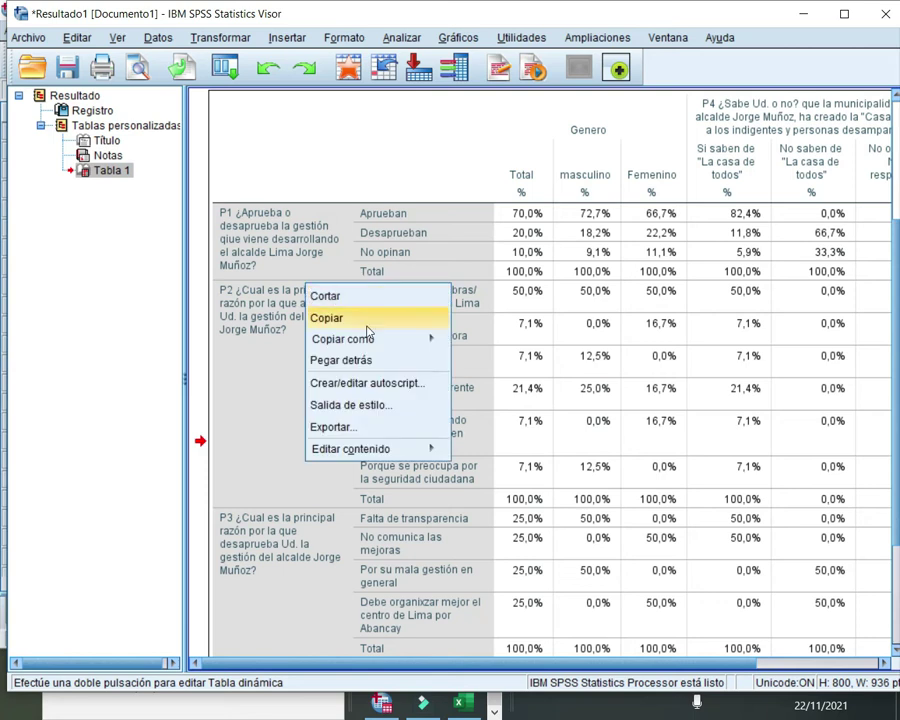
click(376, 428)
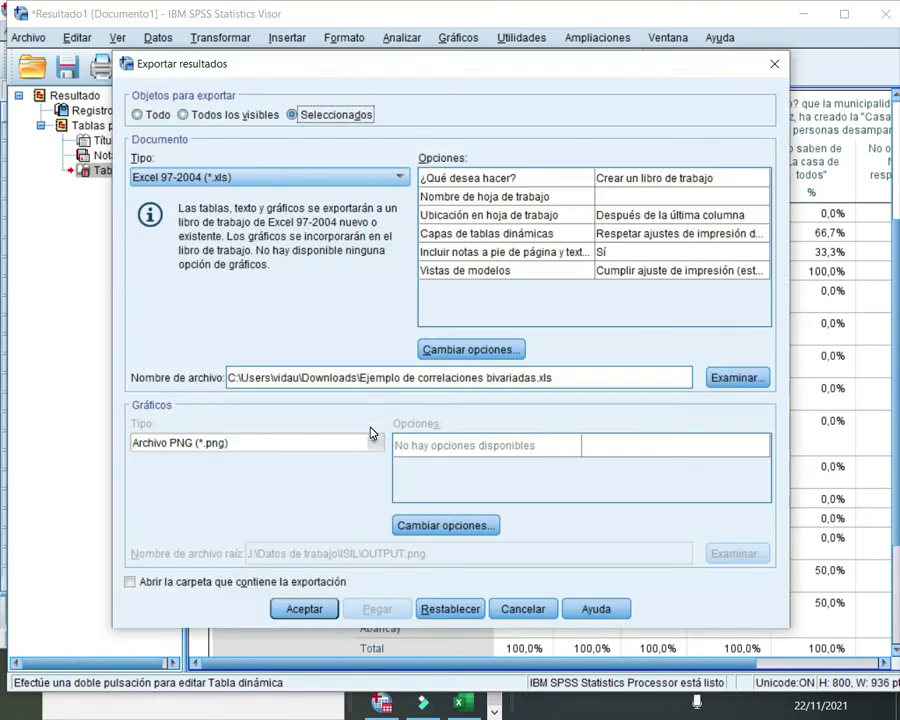
click(724, 381)
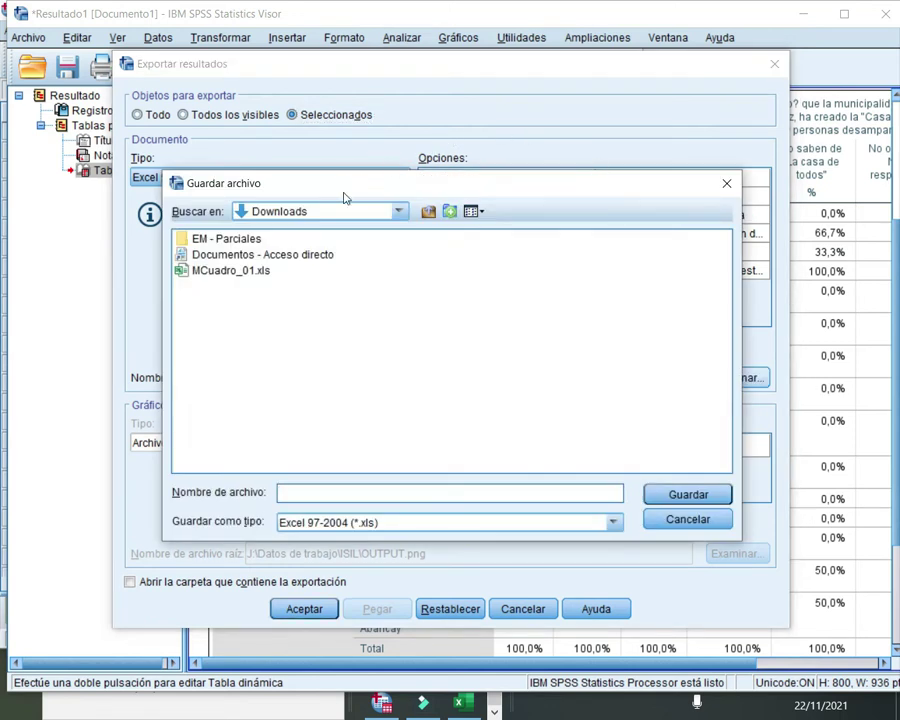
click(318, 496)
click(399, 211)
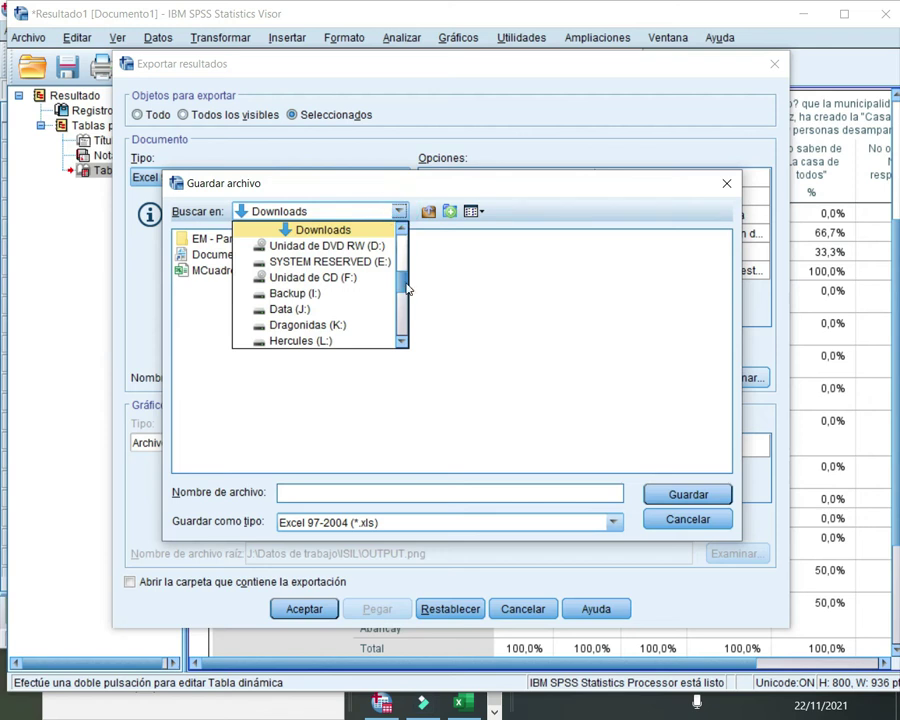
drag(403, 287, 403, 237)
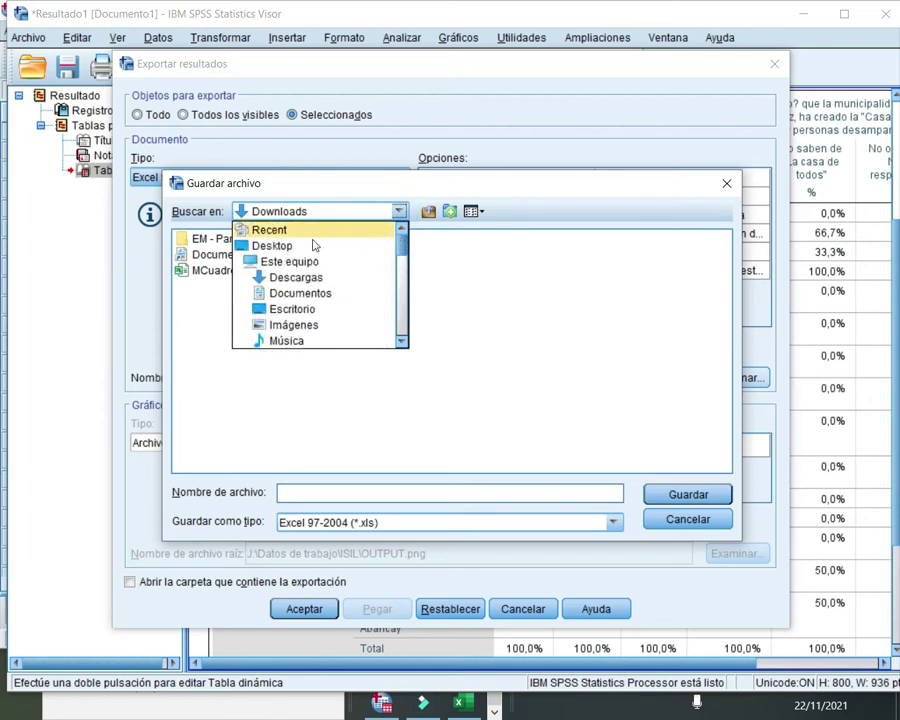
click(280, 277)
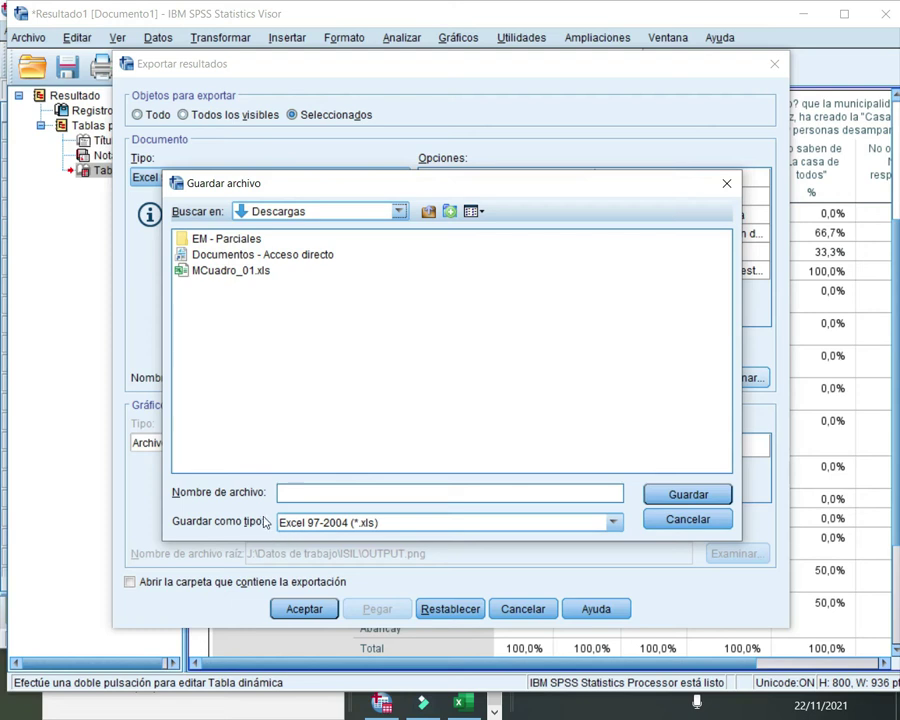
click(298, 494)
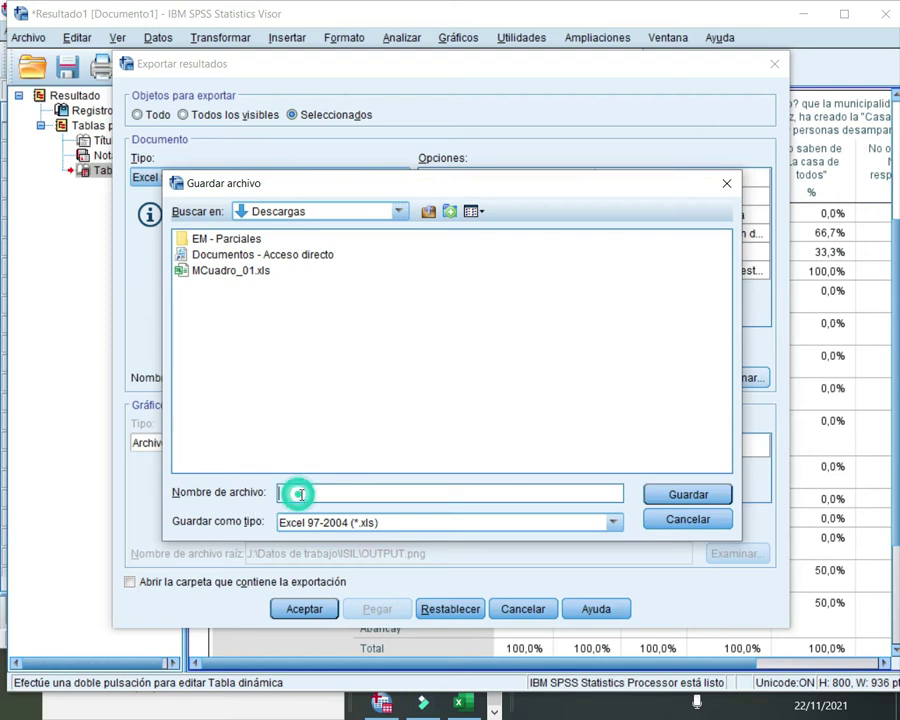
text(Resu)
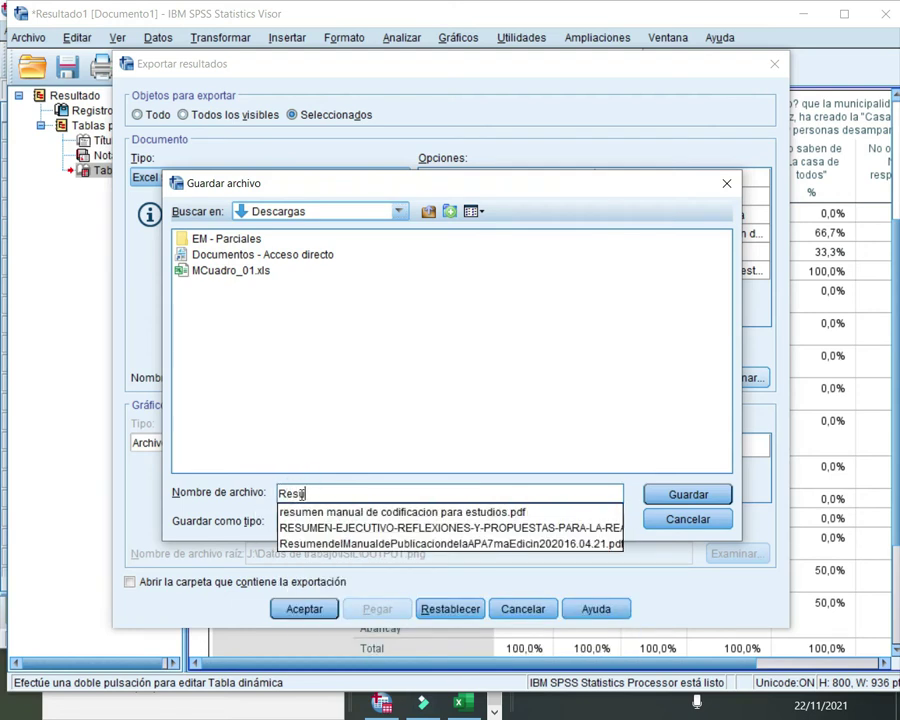
Name the export file Resultado encuesta en clase in the Descargas folder and export the selected table as Excel 97-2004
key(Escape)
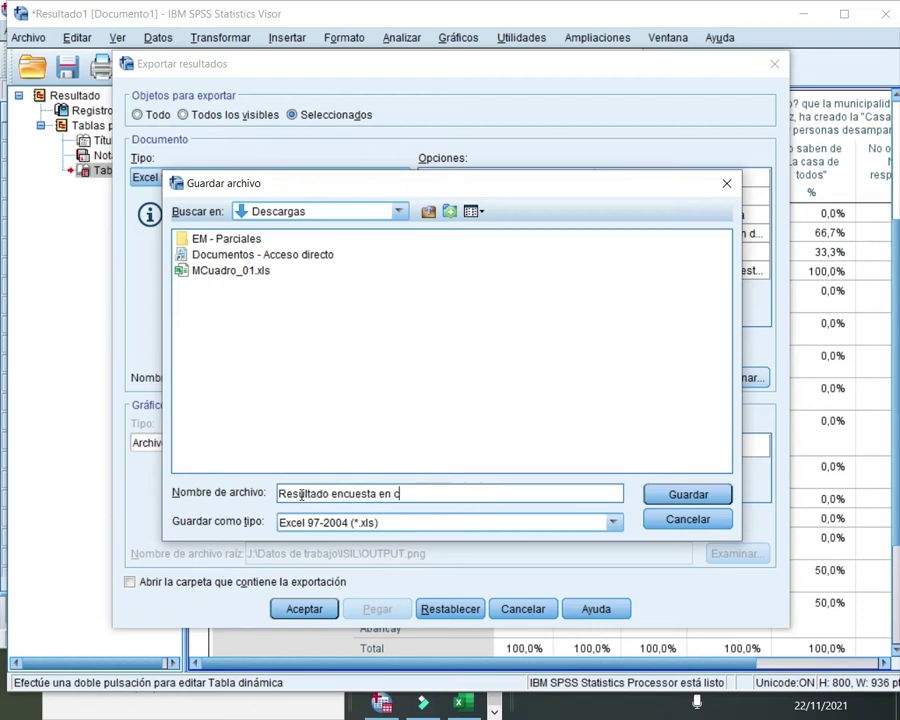
key(Return)
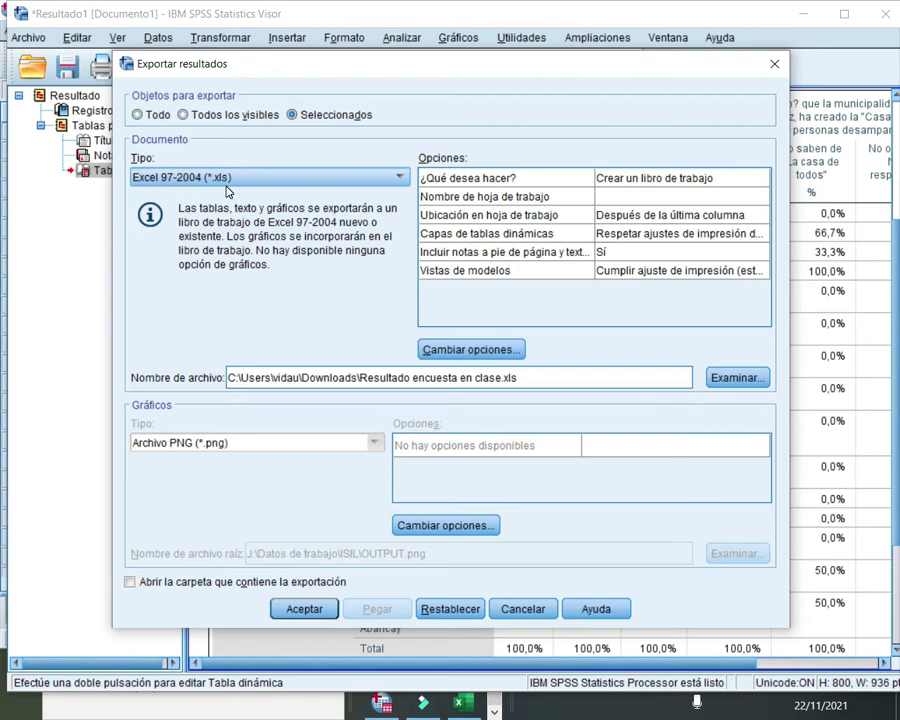
click(304, 610)
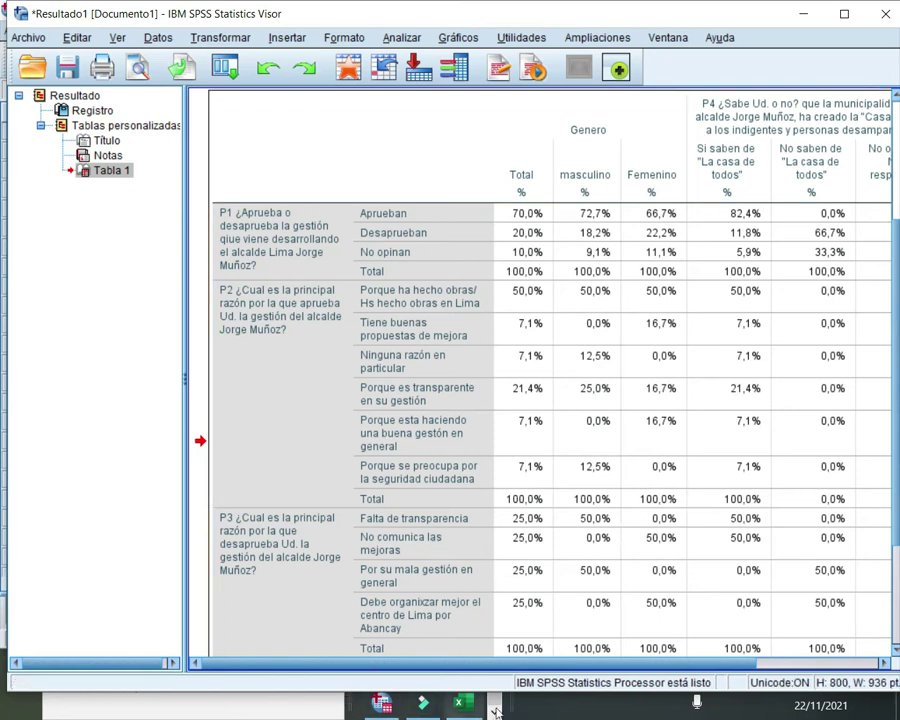
Switch to Excel, where Archivo para importar.xlsx is open
drag(497, 693, 497, 650)
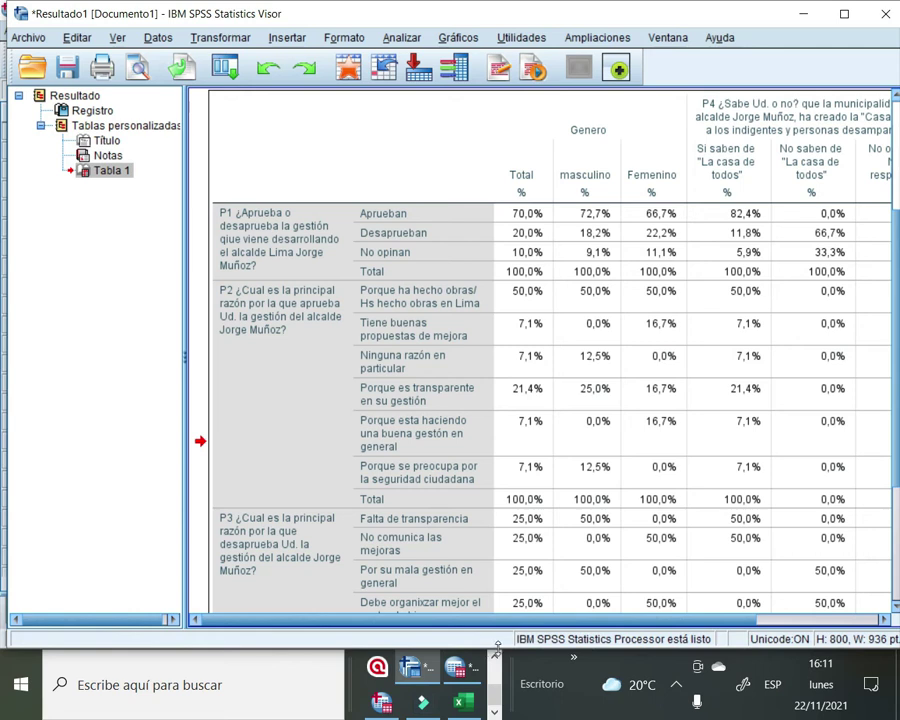
click(494, 660)
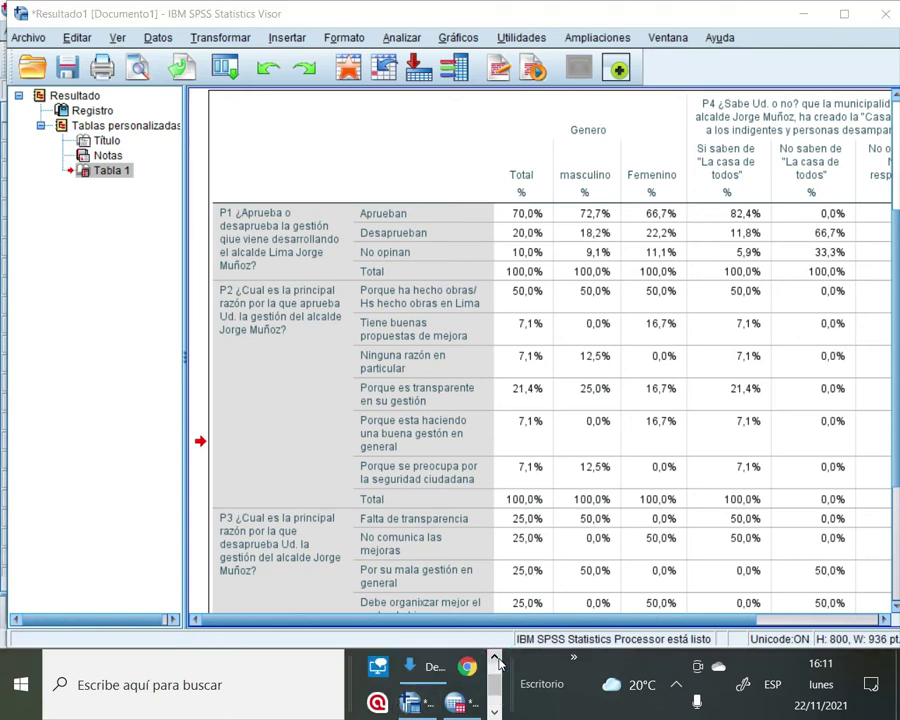
click(494, 660)
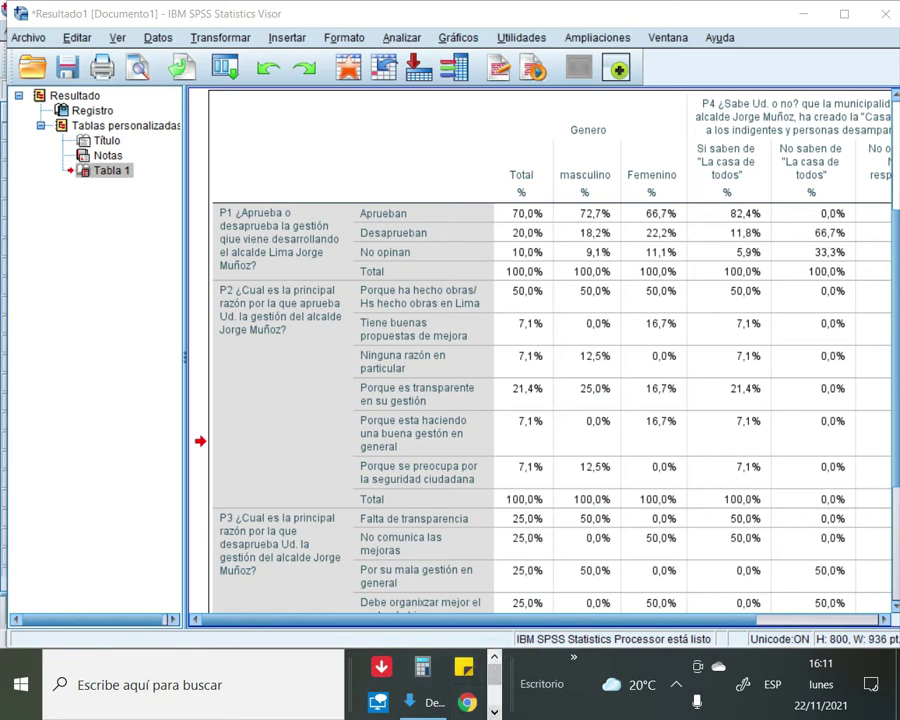
click(494, 712)
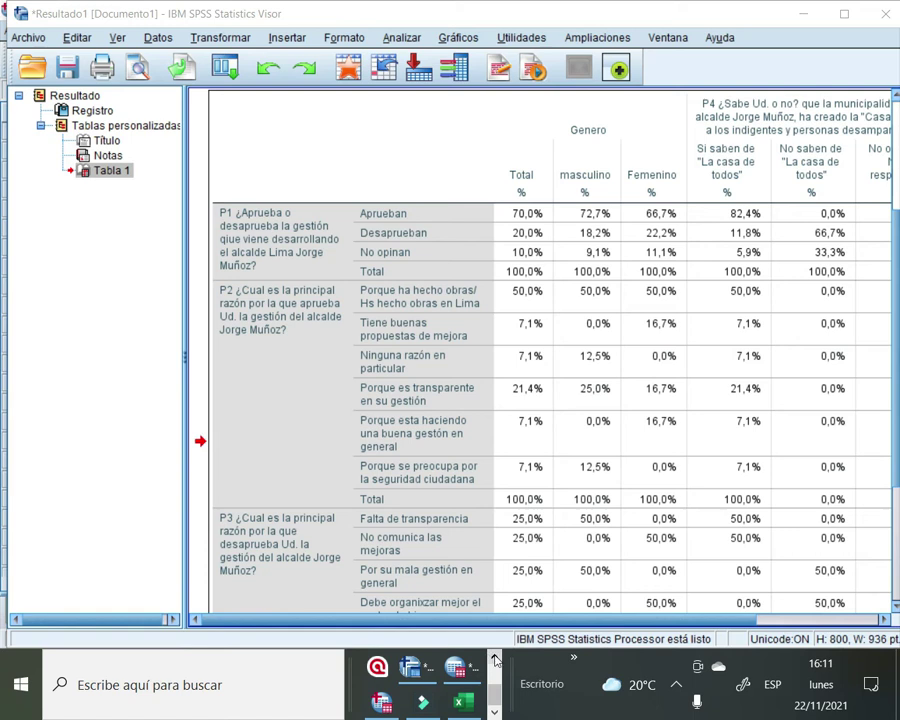
click(460, 702)
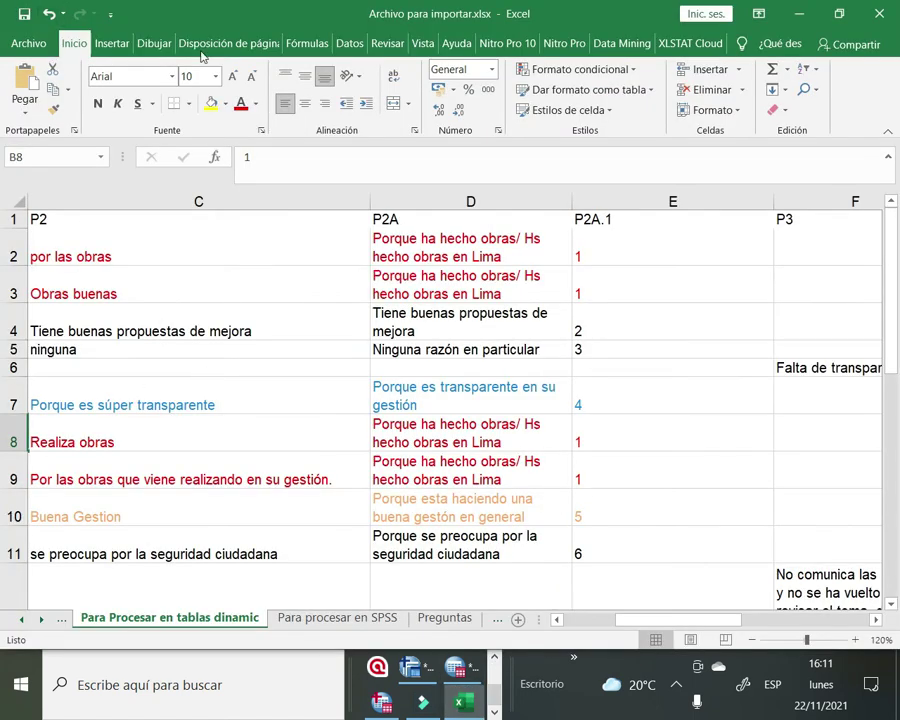
Open the exported workbook Resultado encuesta en clase.xls from the Descargas folder
click(12, 45)
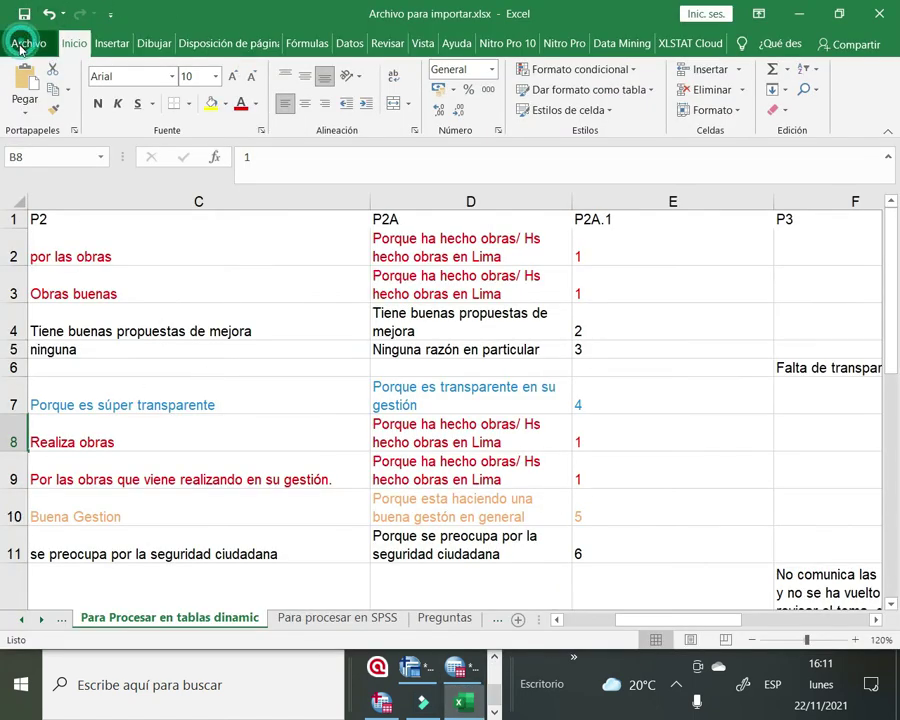
click(57, 165)
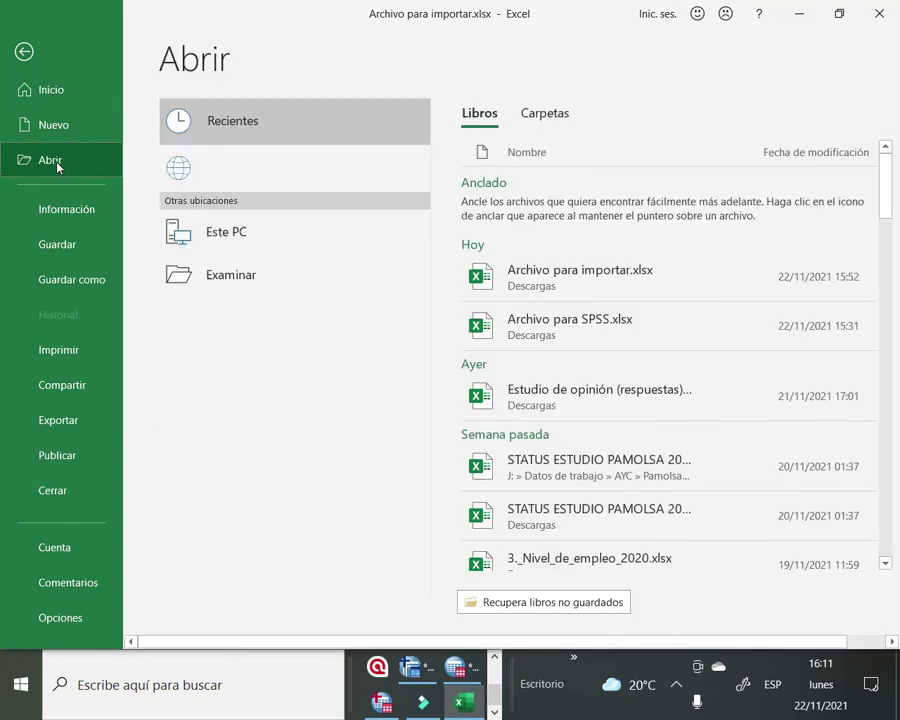
click(233, 322)
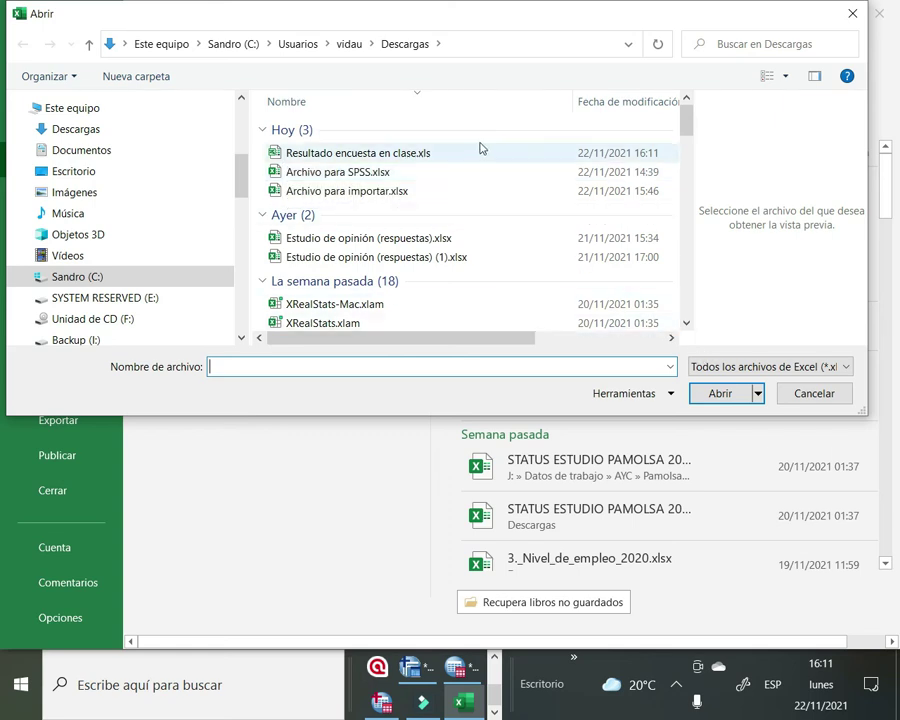
click(420, 157)
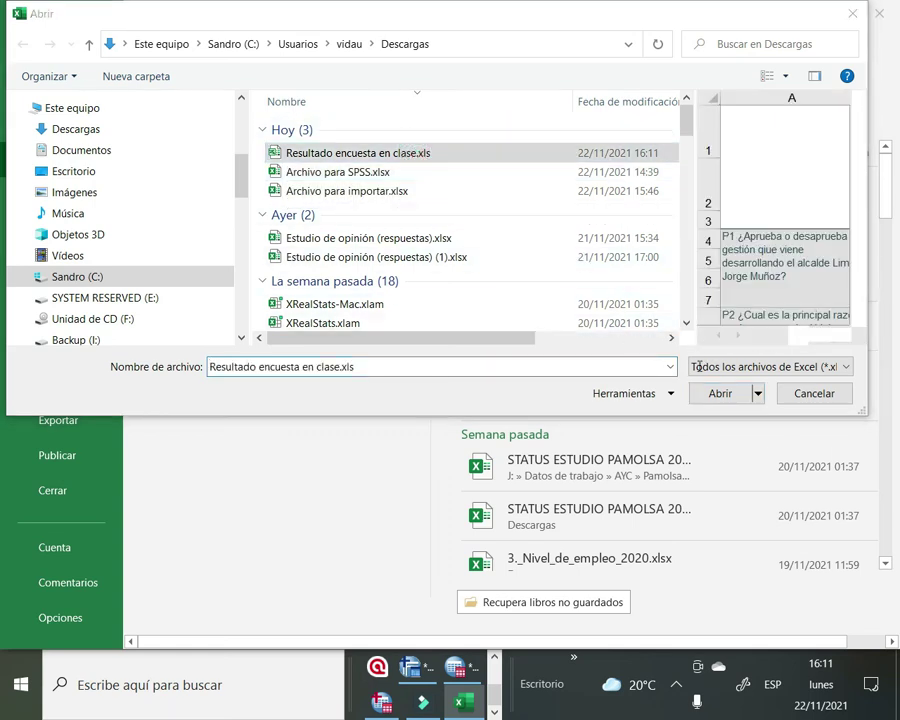
click(720, 393)
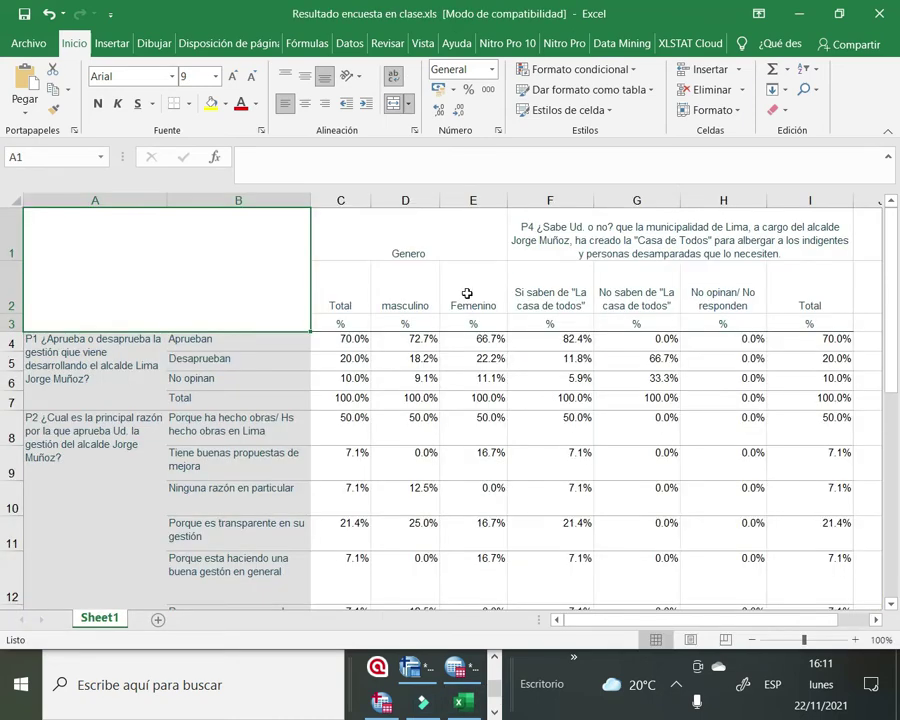
Look through the exported table on Sheet1 and select the P1 total percentages in C4:C6
click(466, 294)
scroll(353, 323, down, 3)
scroll(350, 323, down, 4)
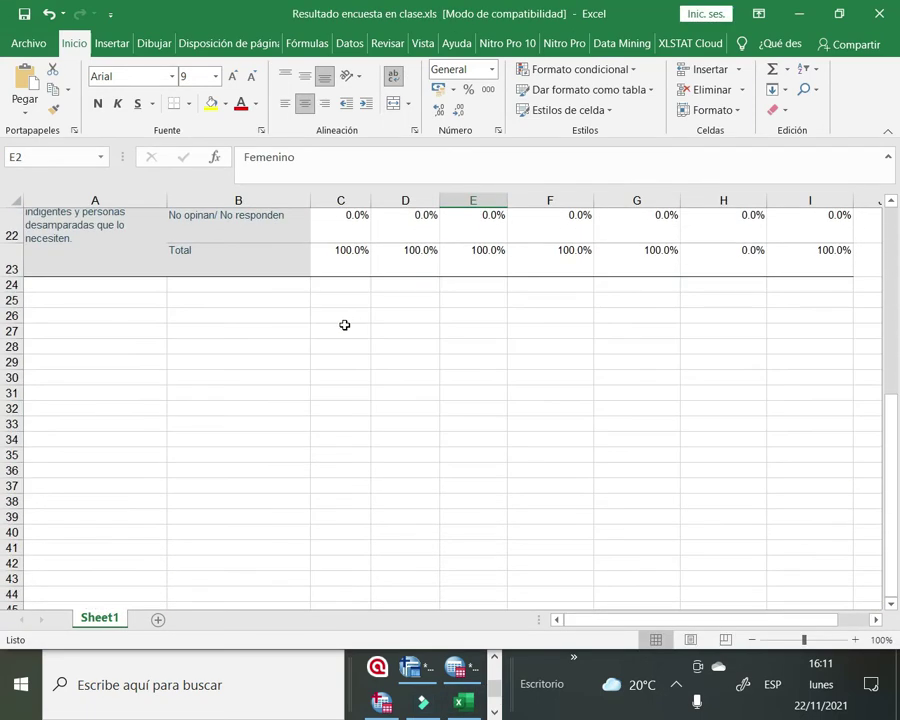
scroll(344, 323, up, 7)
click(332, 452)
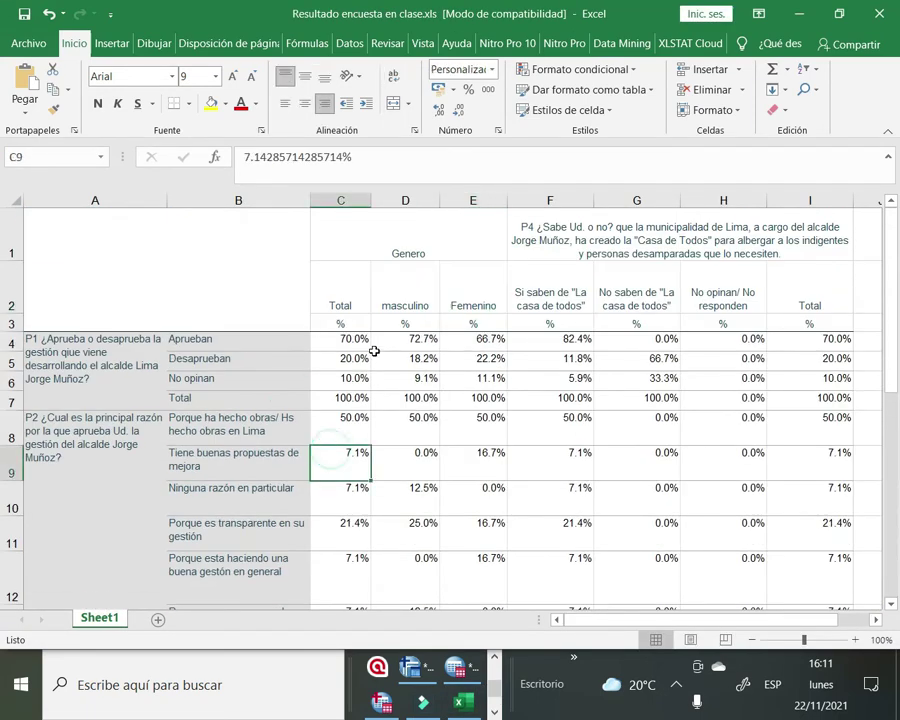
click(355, 339)
drag(361, 369, 355, 380)
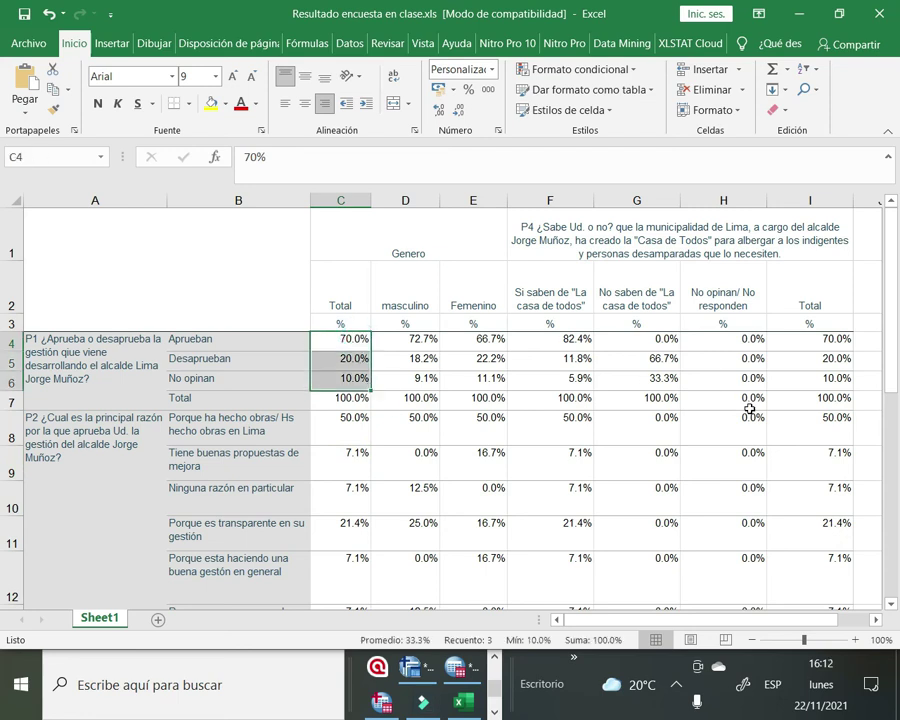
Insert one blank row between the P1 and P2 blocks, above row 8
click(11, 437)
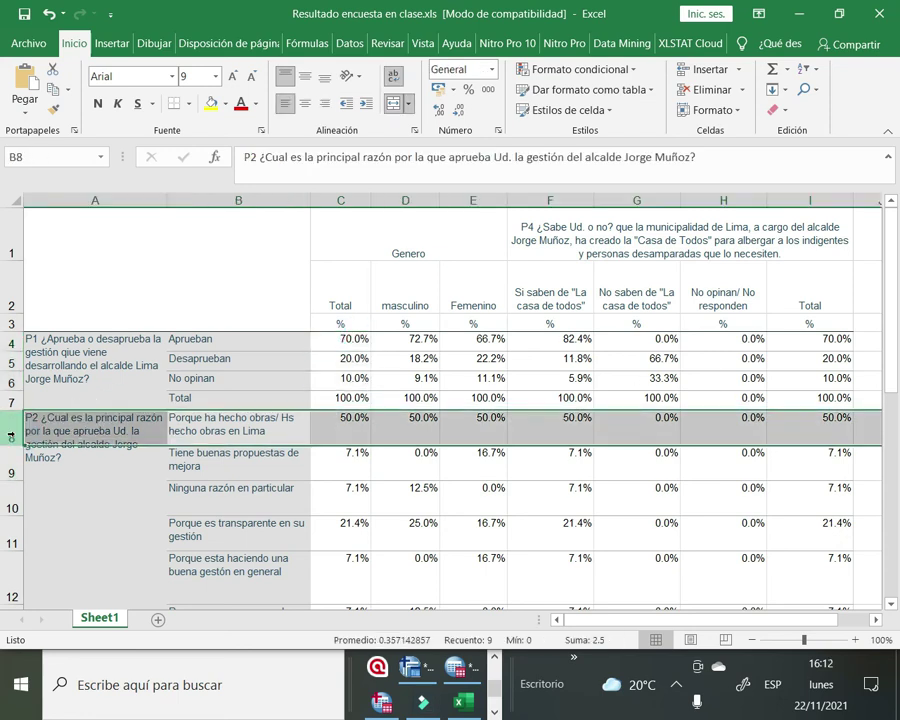
right_click(11, 437)
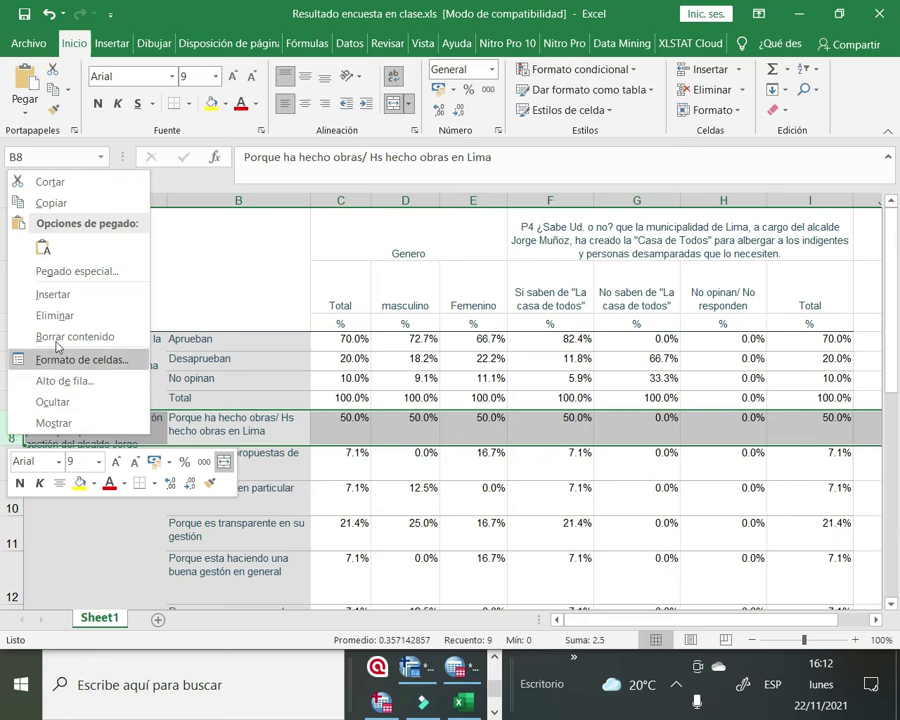
click(44, 294)
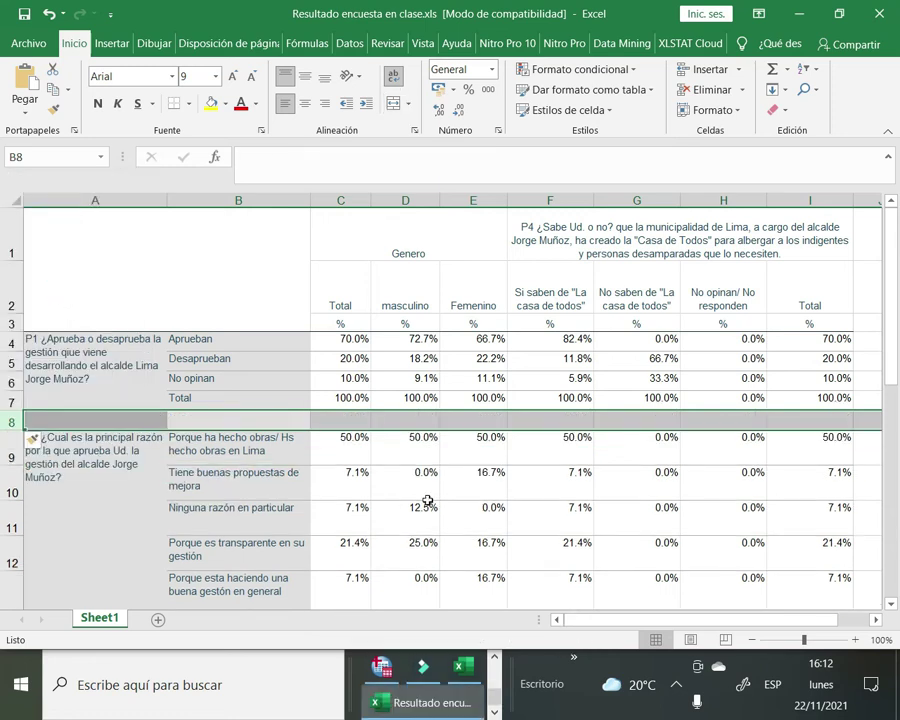
click(473, 550)
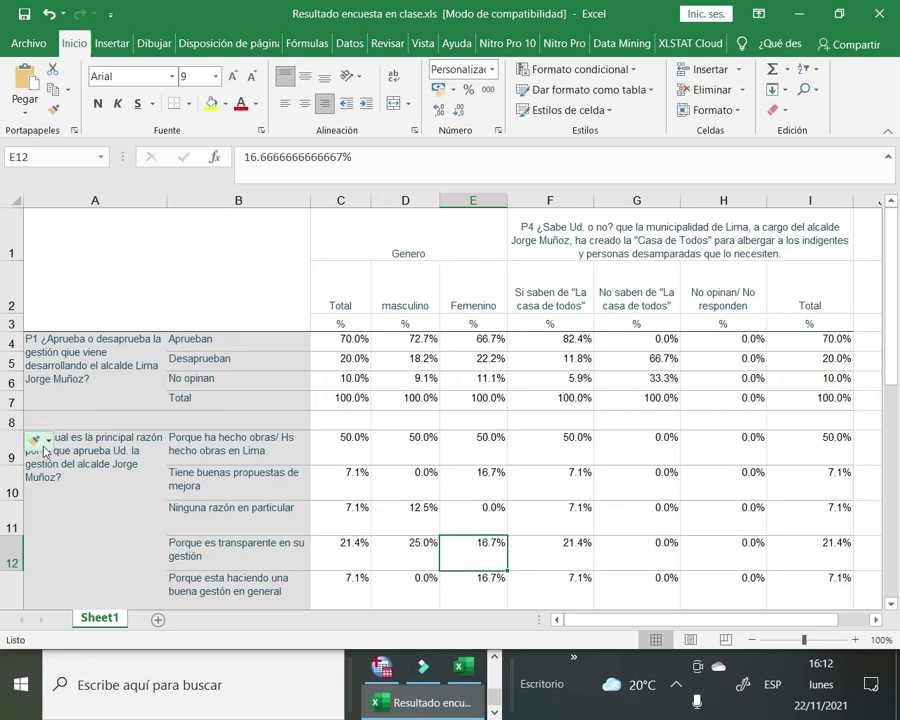
Insert entire rows above the merged P2 question cell at A9 to separate the P1 and P2 blocks further
drag(12, 420, 10, 490)
right_click(158, 460)
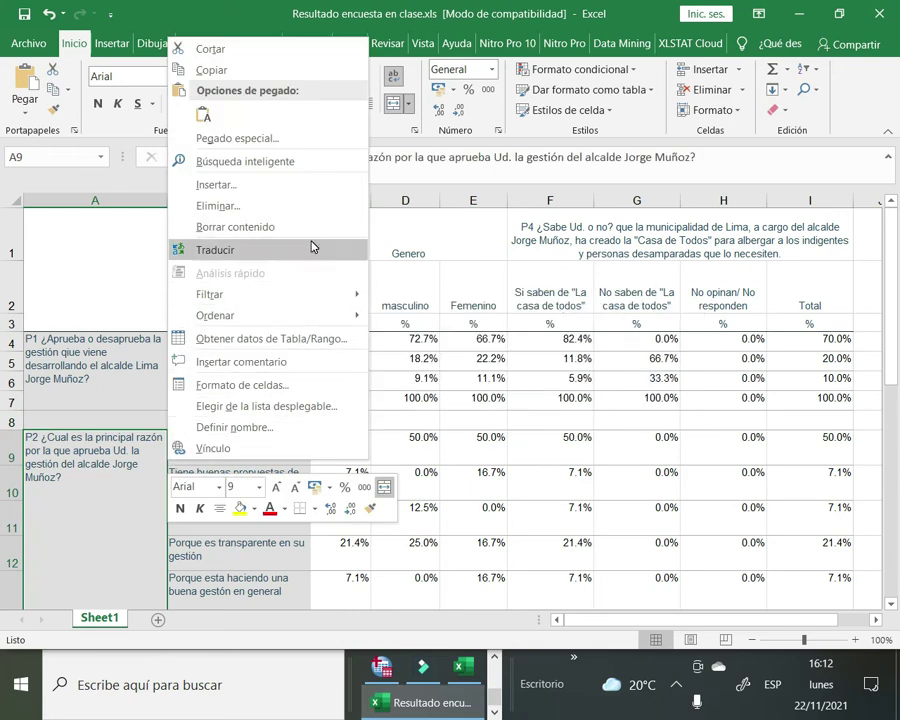
click(311, 185)
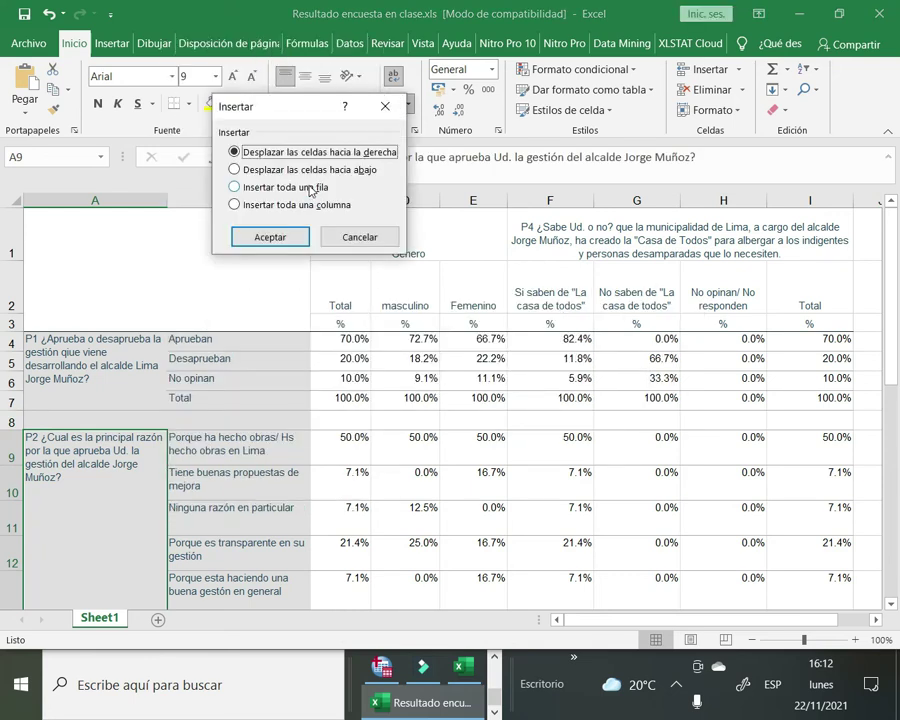
click(234, 187)
click(268, 238)
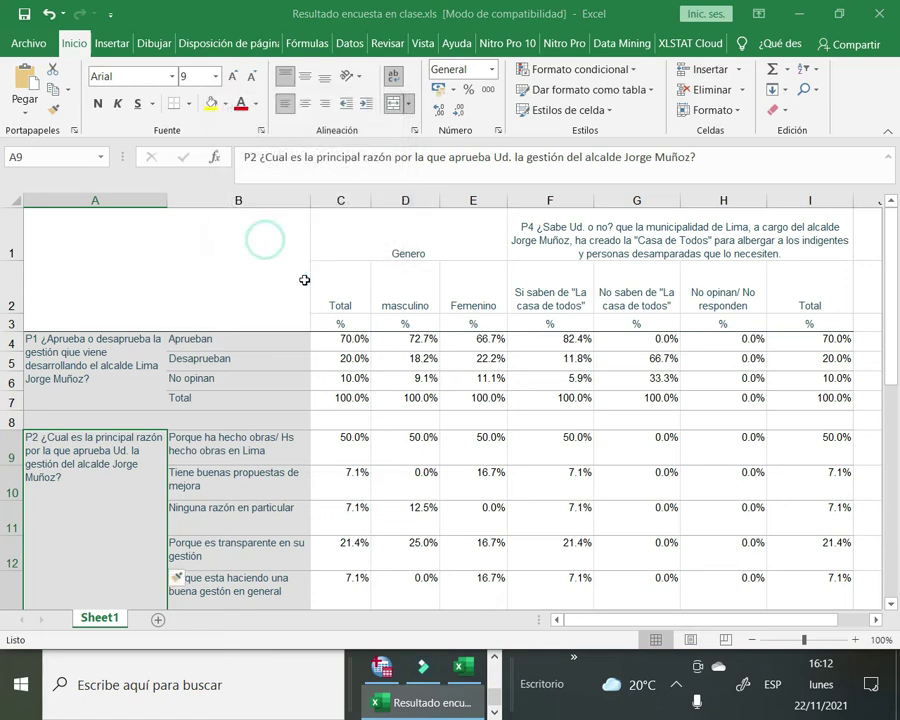
click(640, 558)
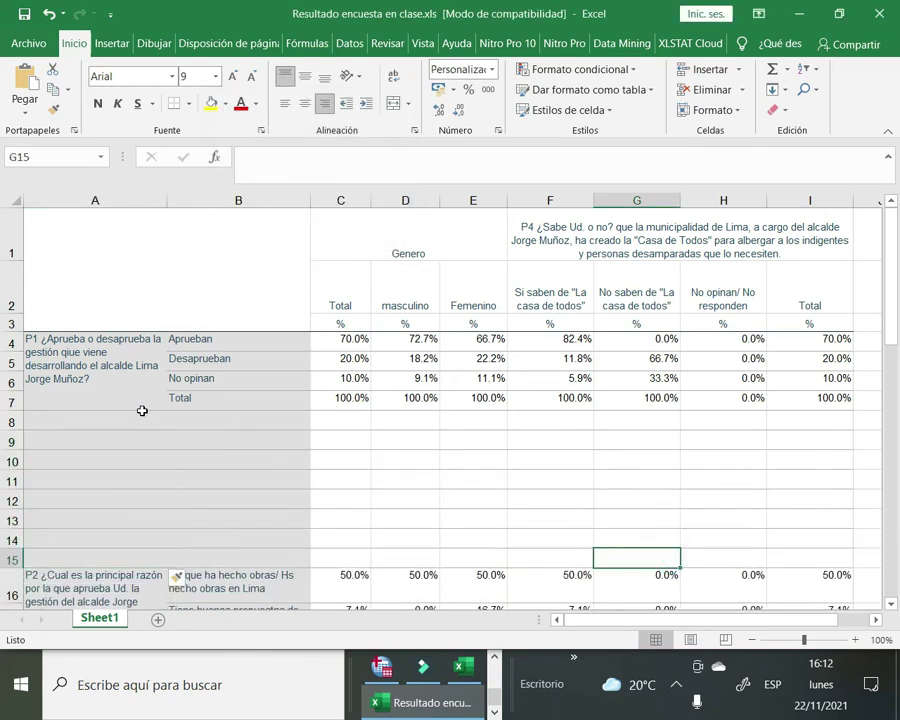
Copy the format of blank cell D10 onto the grey cells in columns A and B of the inserted rows
click(433, 462)
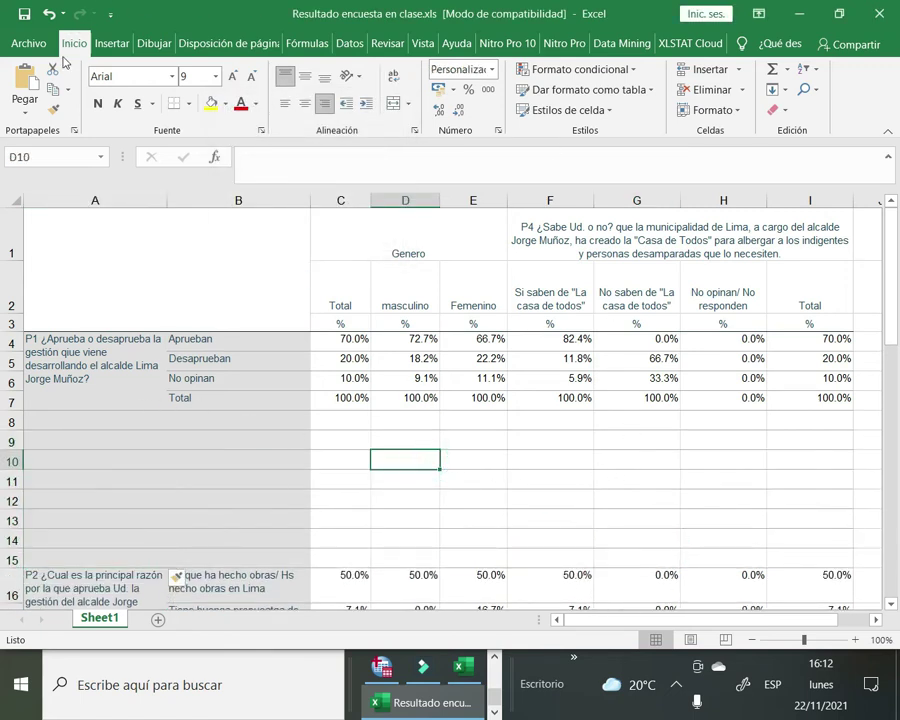
click(53, 108)
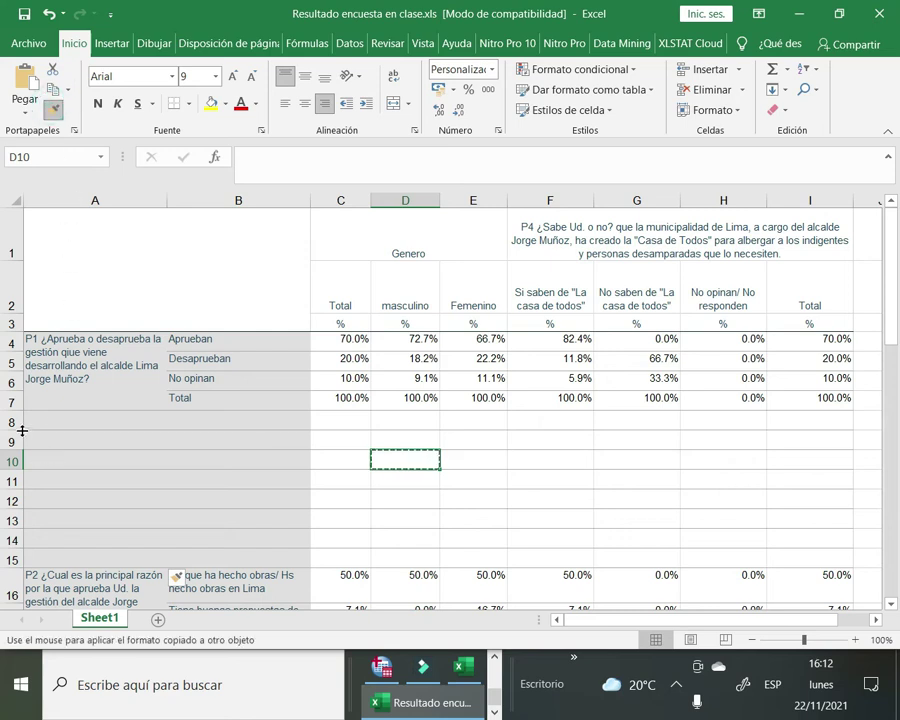
mouse_move(44, 420)
mouse_down()
mouse_move(200, 445)
mouse_move(287, 482)
mouse_move(316, 544)
mouse_up()
click(516, 496)
click(751, 457)
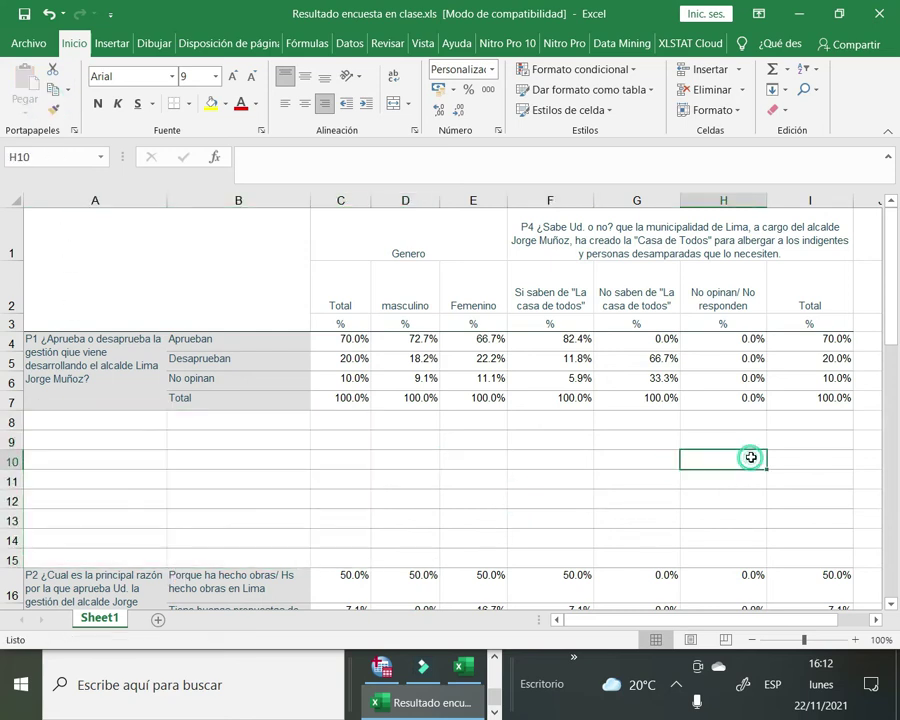
Copy the column headers in C1:I3 and paste them starting at row 10
drag(329, 214, 669, 326)
right_click(594, 273)
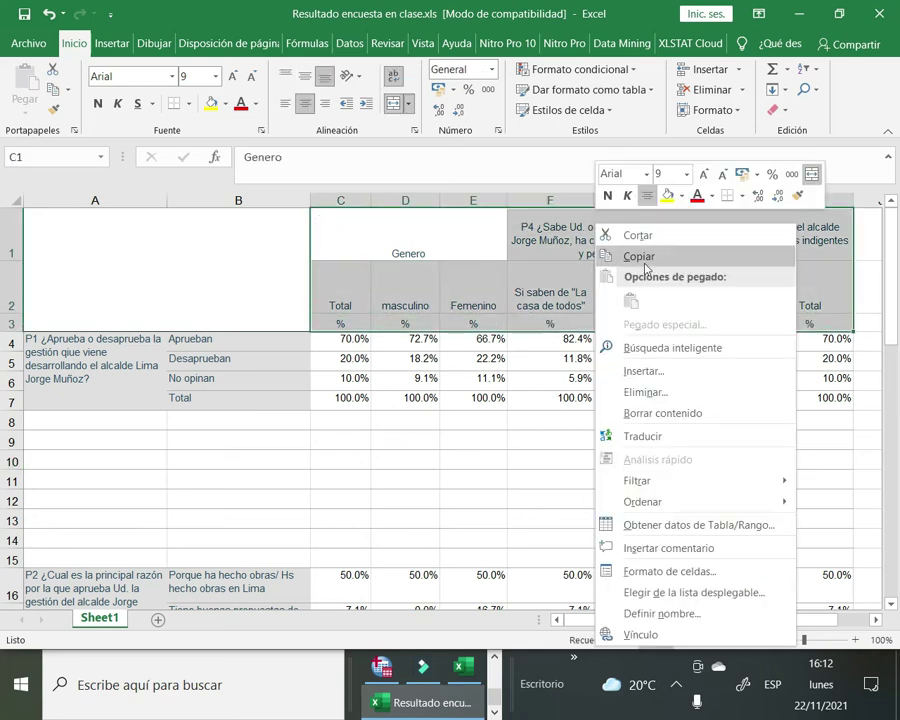
click(640, 257)
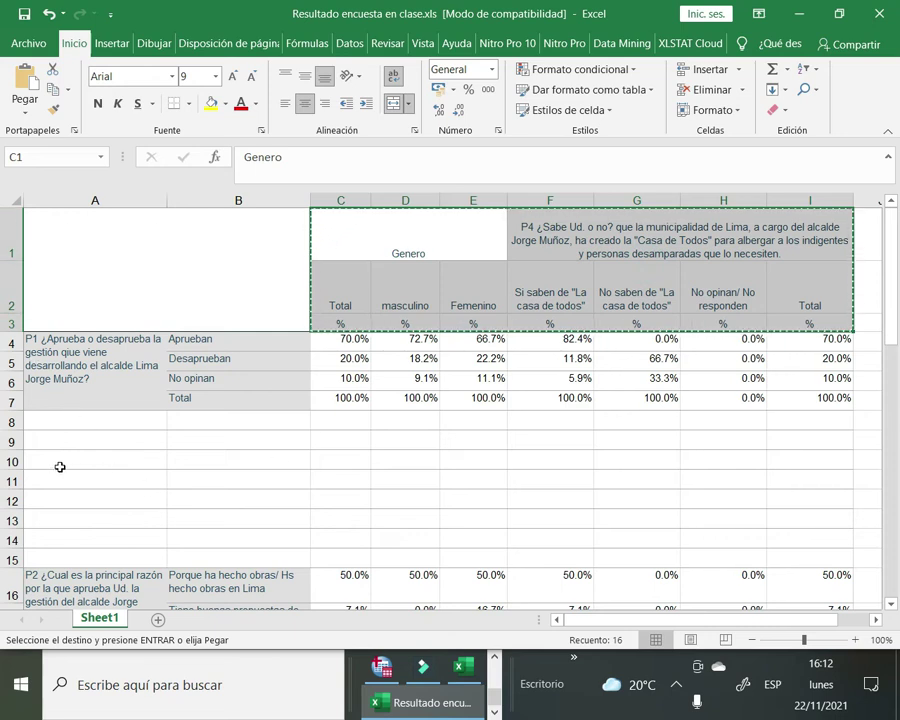
click(8, 461)
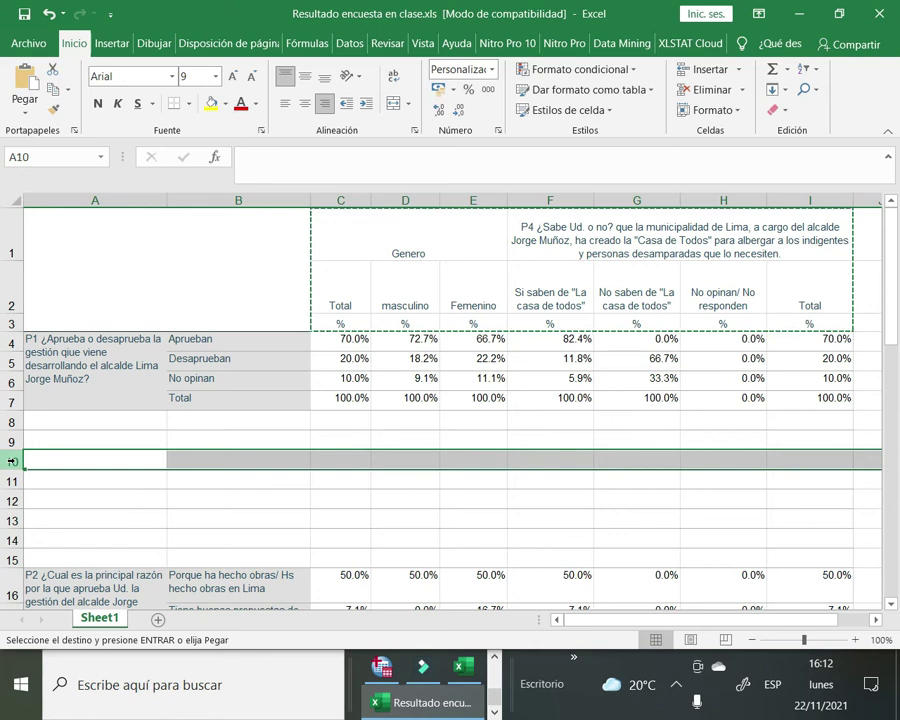
right_click(12, 461)
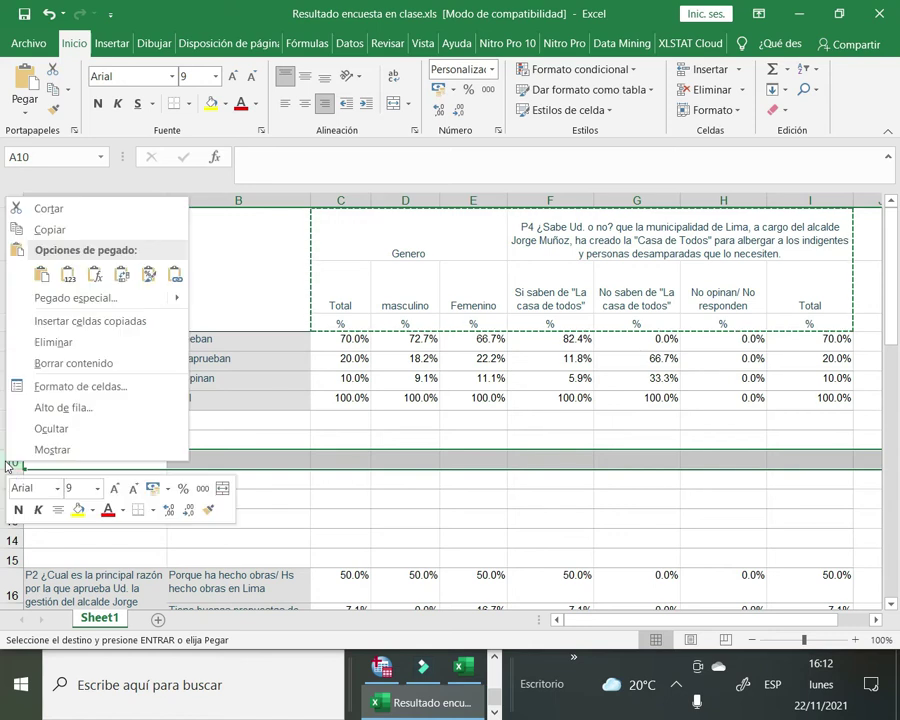
click(38, 274)
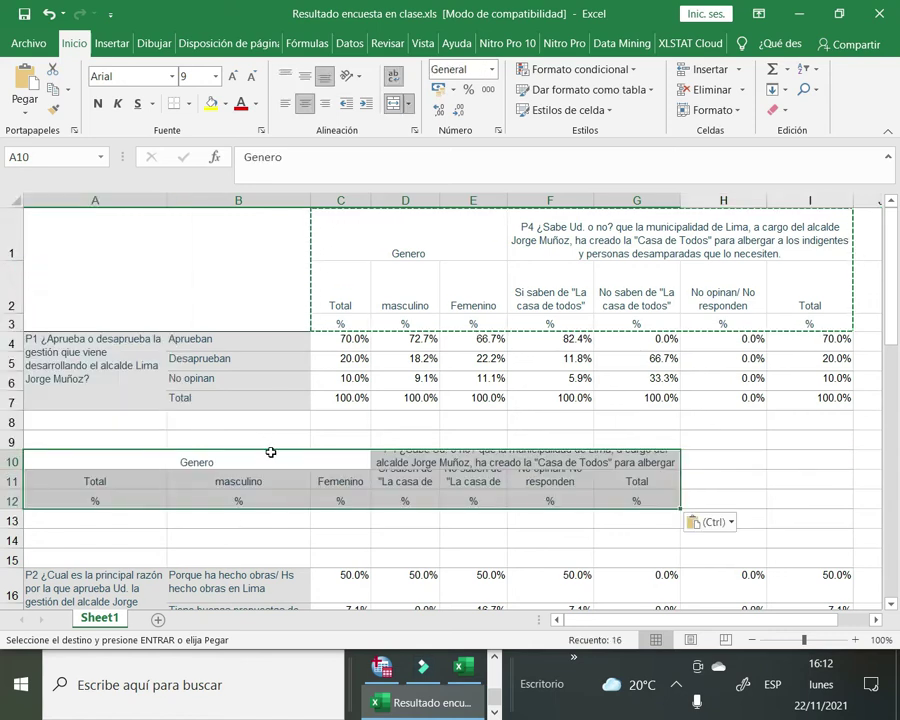
Move the pasted header block to C13:I15, directly above the P2 results
drag(281, 451, 436, 518)
click(486, 478)
scroll(486, 476, down, 1)
scroll(486, 477, up, 1)
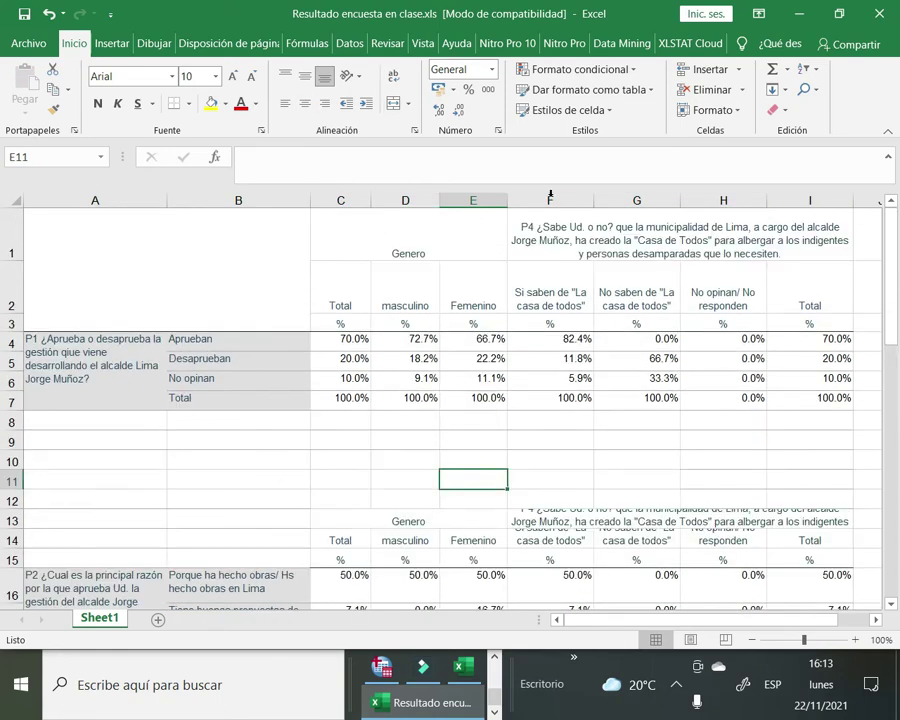
scroll(523, 399, down, 3)
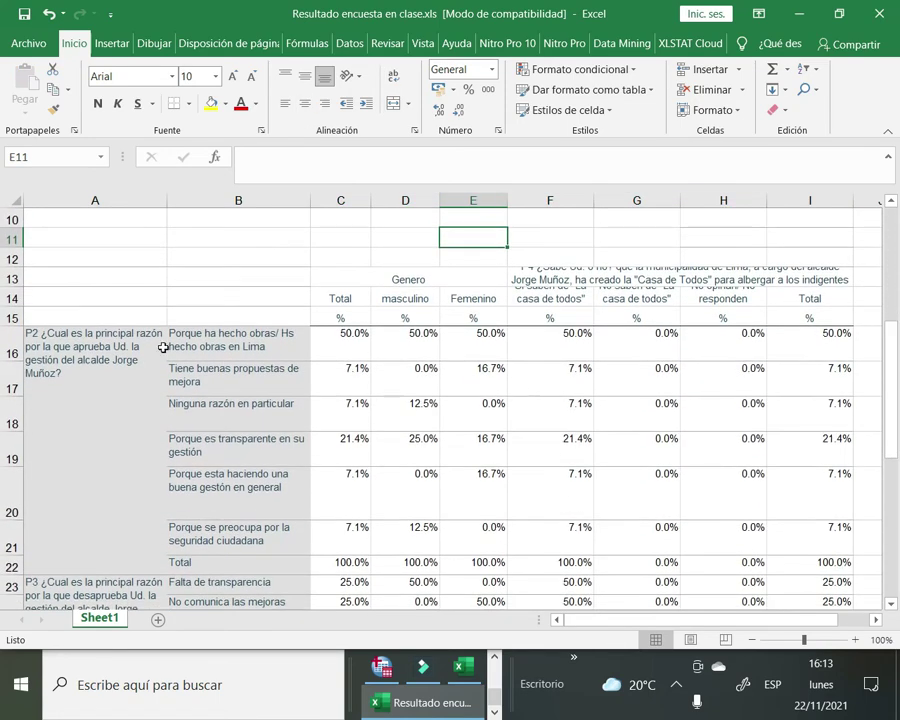
scroll(368, 438, down, 2)
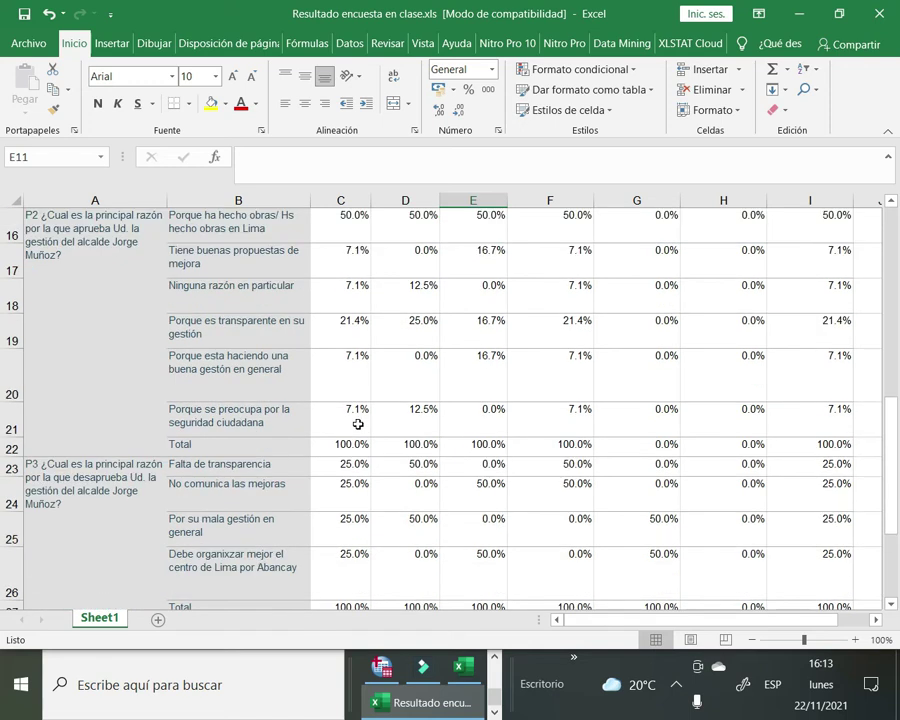
Insert four entire rows above the P3 question block at row 23 to separate it from the P2 results
drag(10, 471, 12, 595)
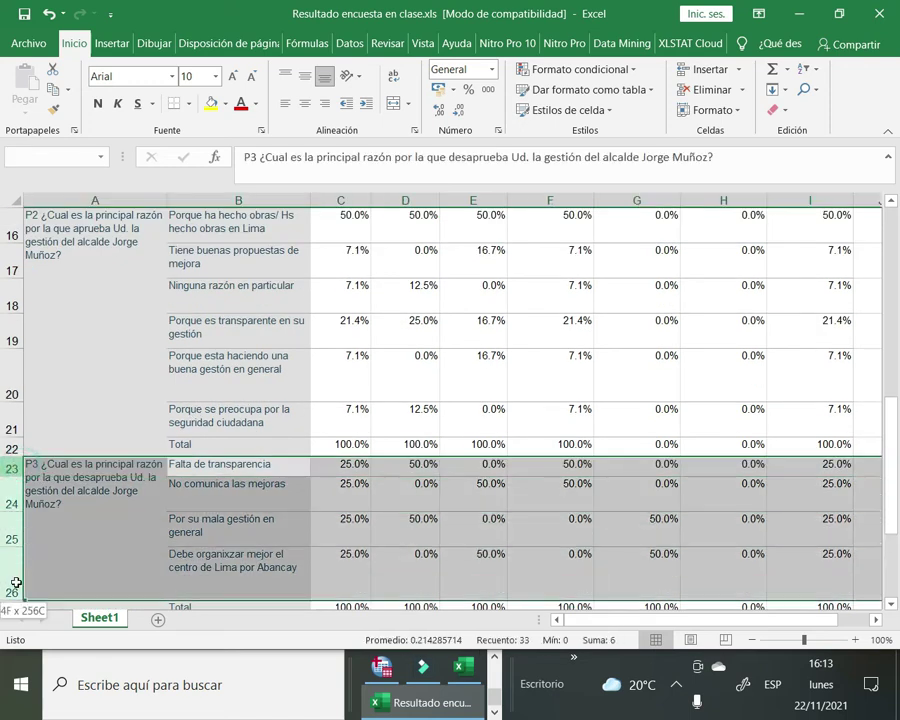
right_click(497, 518)
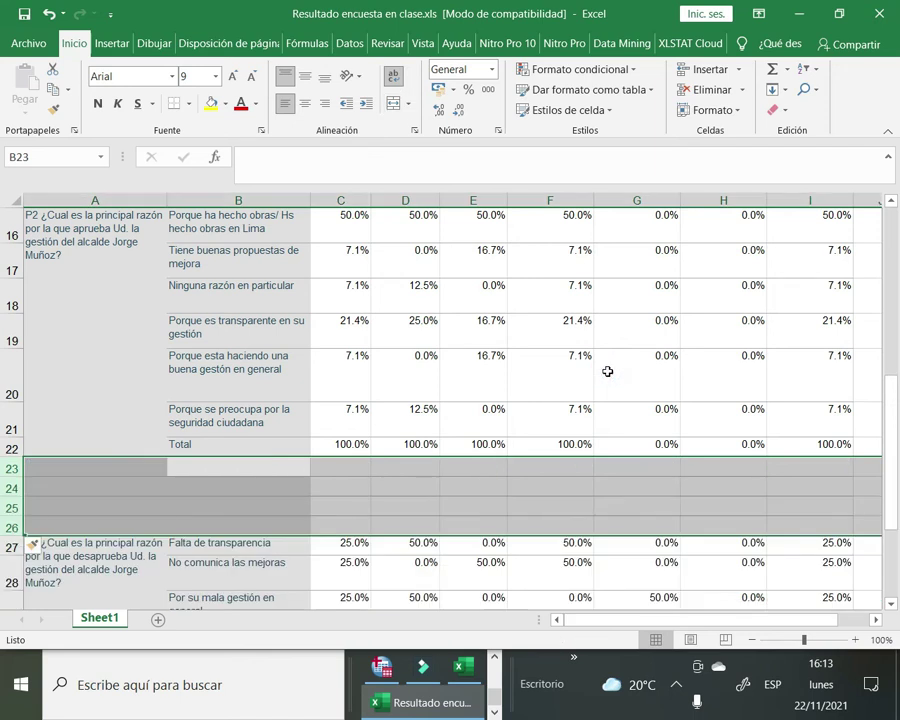
click(510, 506)
Copy the format of blank cell D24 onto the grey cells A23:B26 in the inserted rows
click(412, 482)
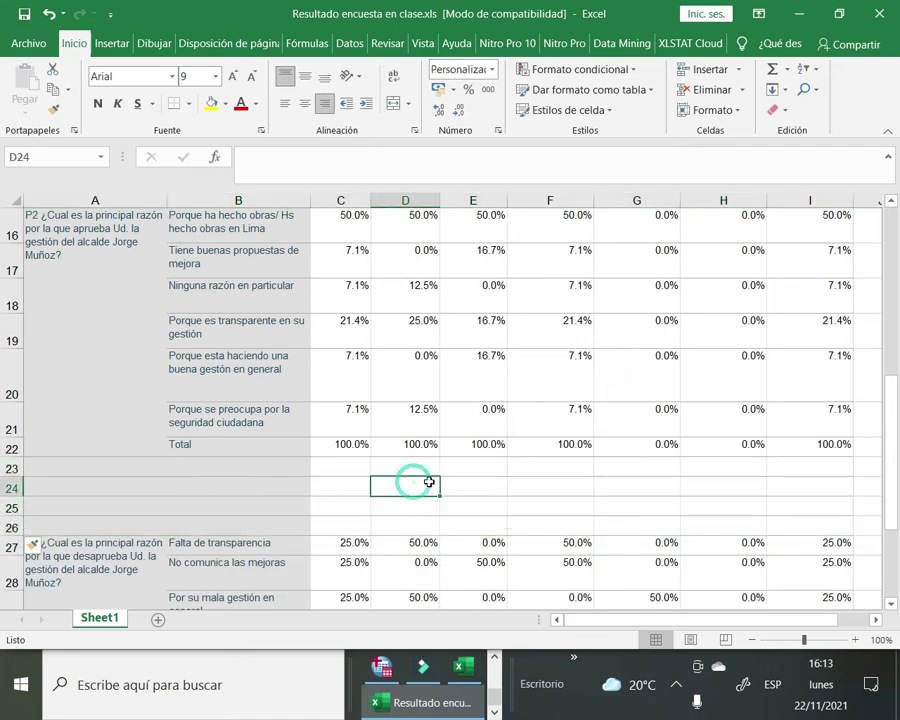
click(53, 108)
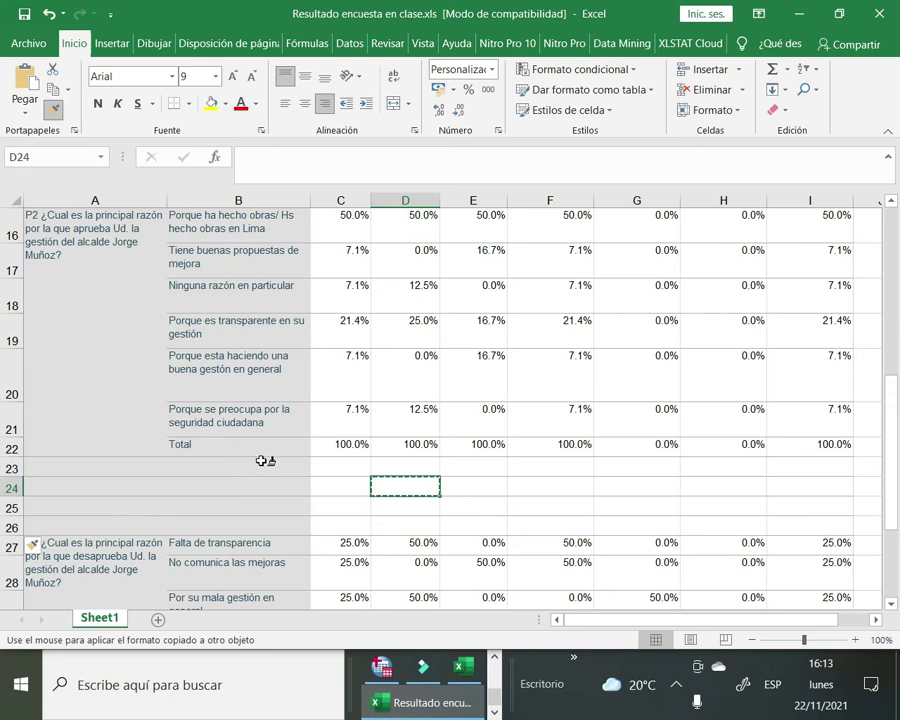
mouse_move(267, 462)
mouse_down()
mouse_move(267, 528)
mouse_move(56, 524)
mouse_up()
click(342, 524)
scroll(391, 352, up, 5)
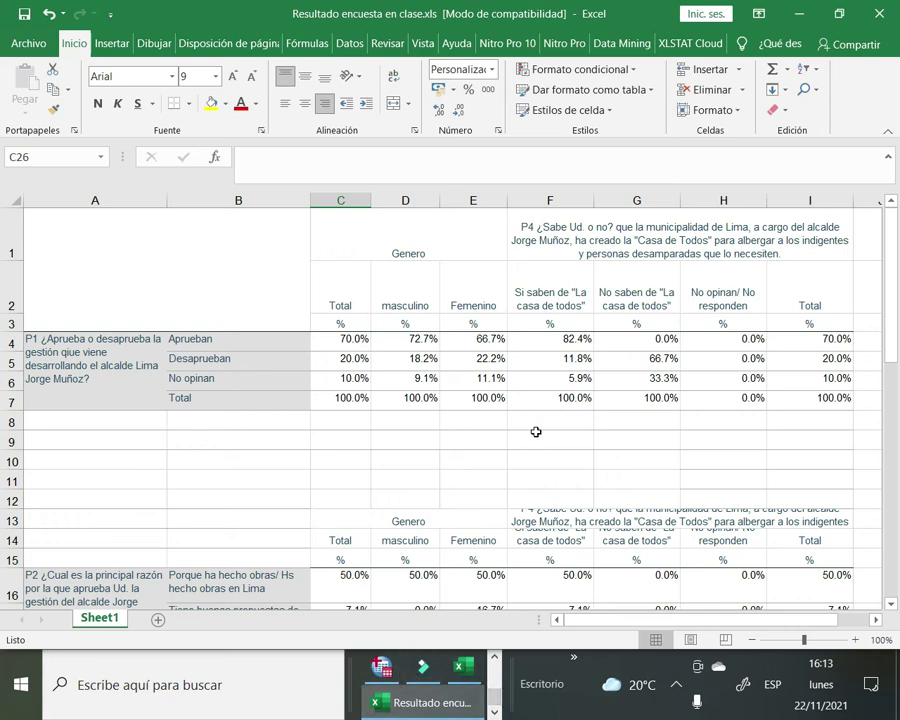
scroll(536, 432, down, 3)
scroll(536, 432, up, 3)
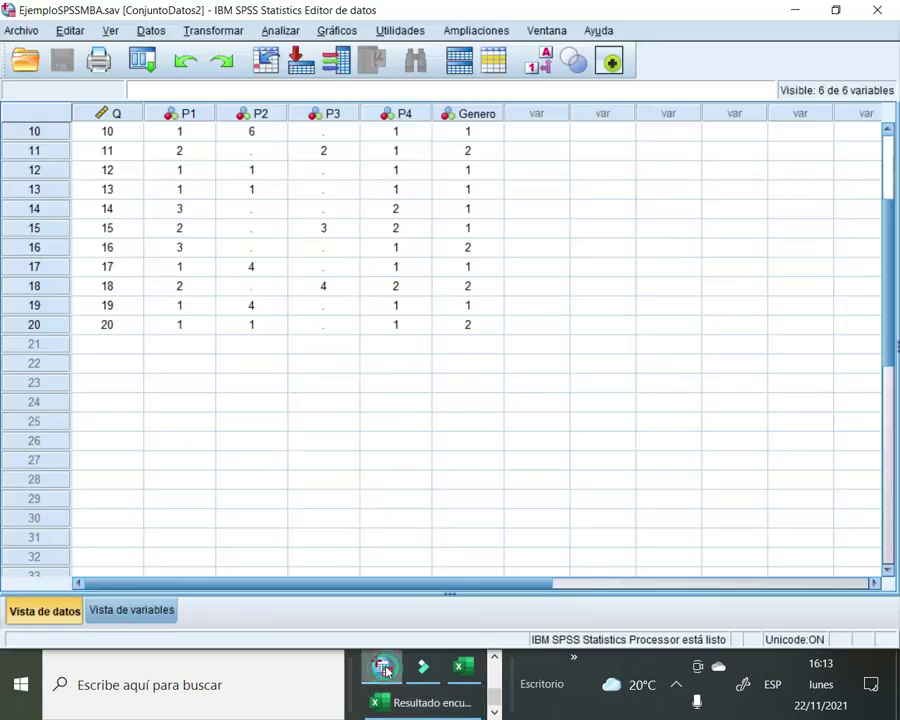
Switch to the SPSS data editor and review the survey data columns, including P3 and P4
click(384, 669)
scroll(460, 276, up, 3)
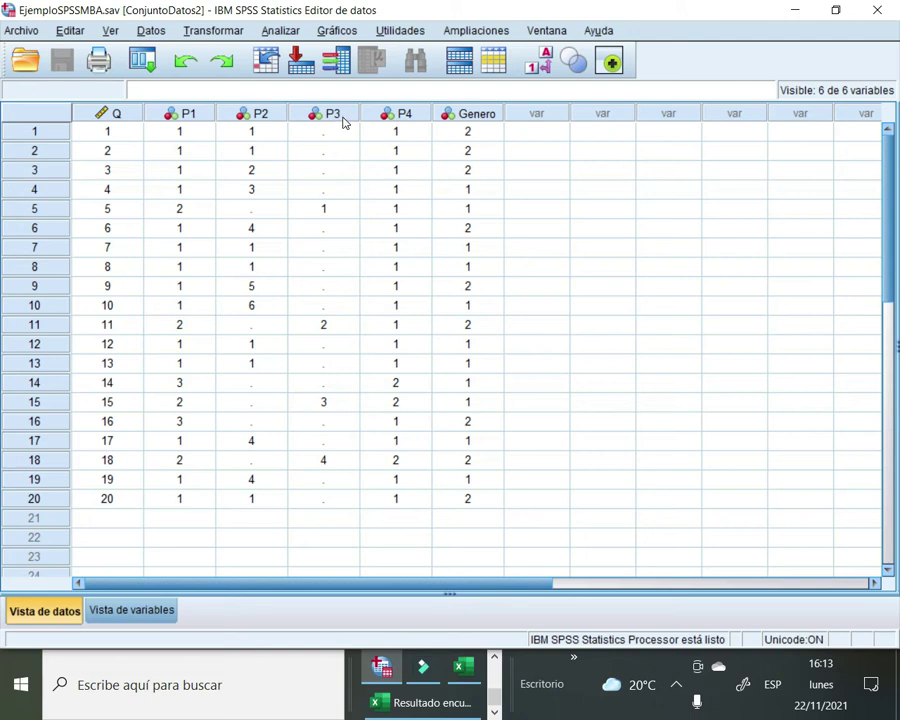
mouse_move(345, 123)
click(400, 113)
right_click(402, 115)
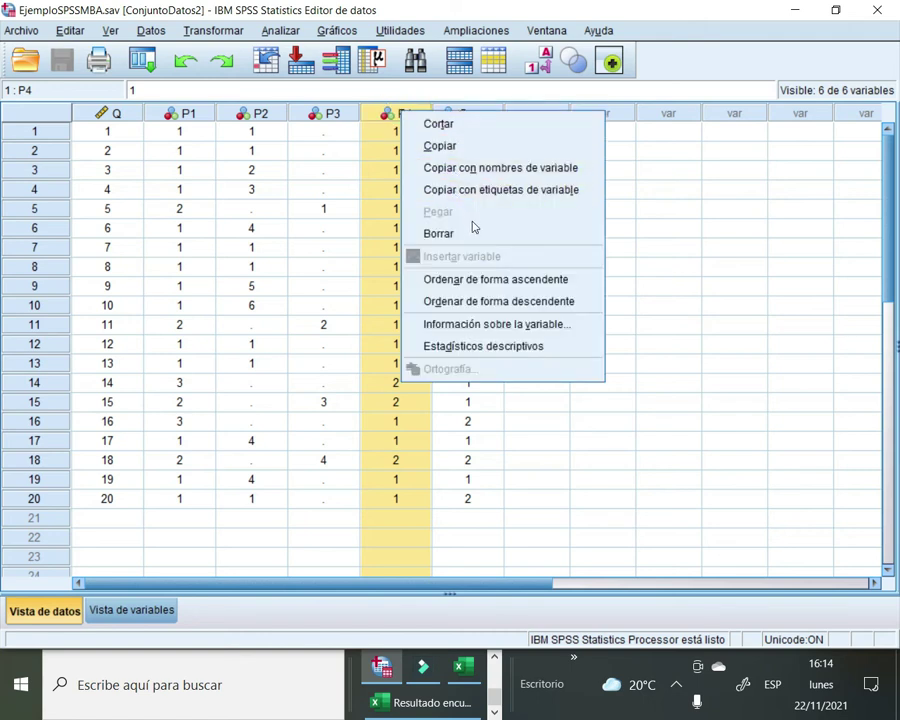
click(801, 289)
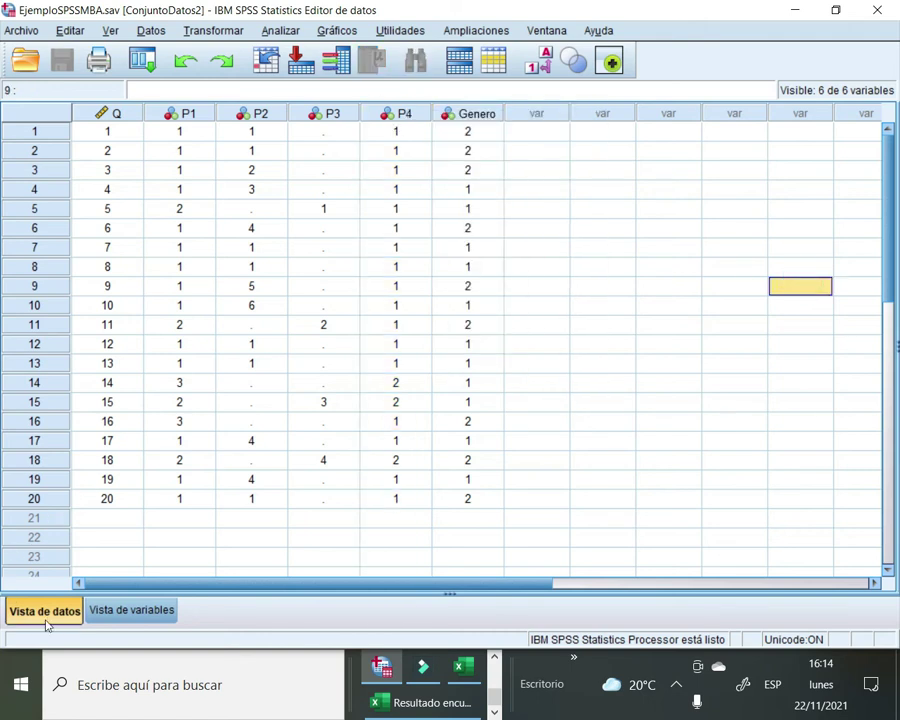
In the variable definitions, add a new variable named P.3.1 in row 7, below Genero
click(132, 611)
click(361, 356)
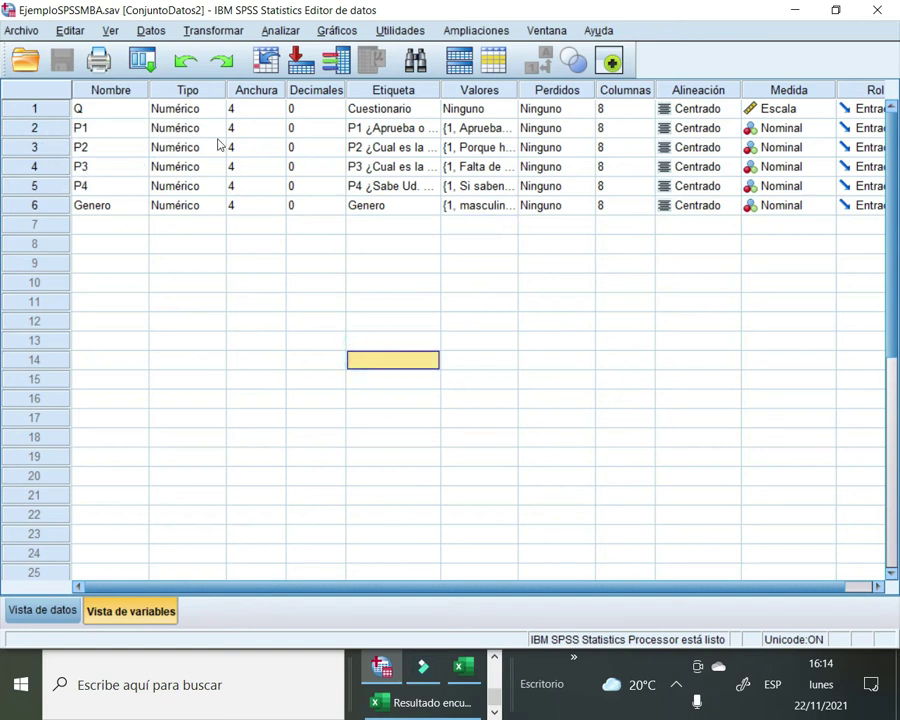
click(78, 225)
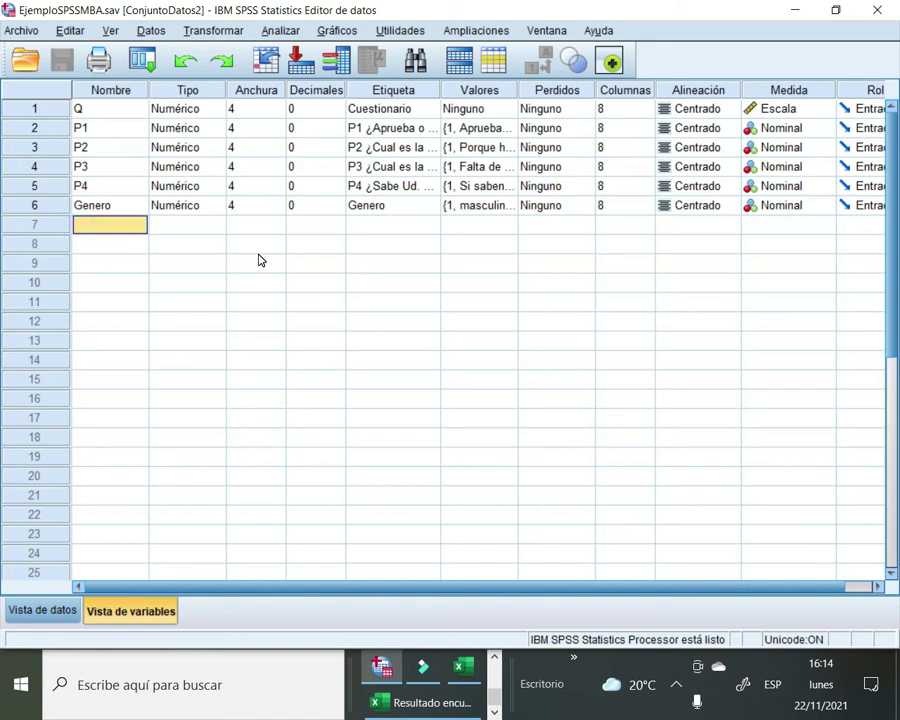
text(P)
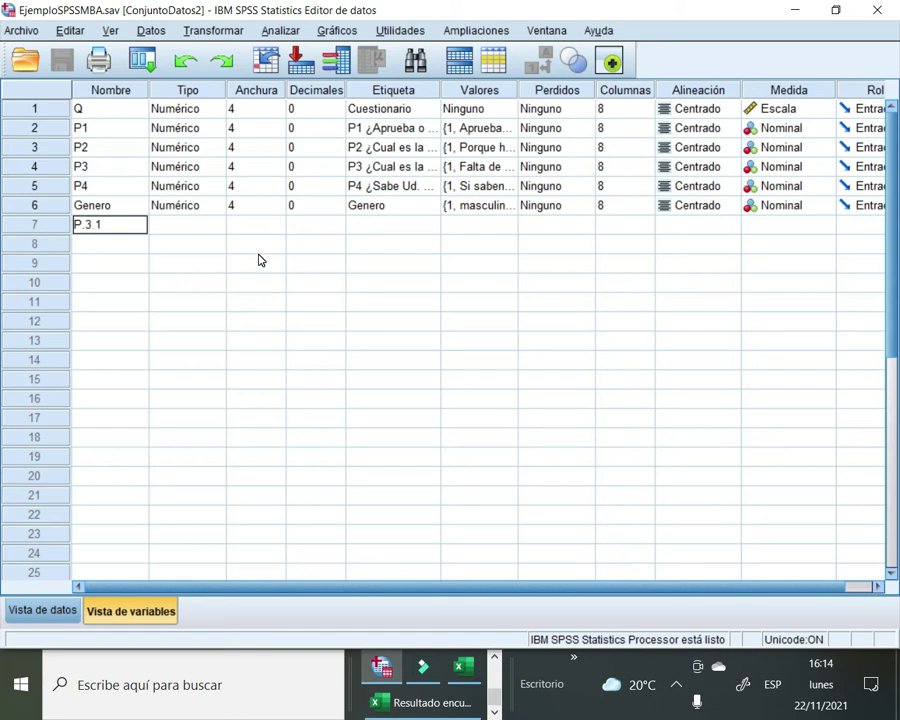
text(.3.1)
key(Return)
key(Up)
key(Right)
key(Right)
key(Right)
key(Right)
key(Up)
key(Up)
key(Up)
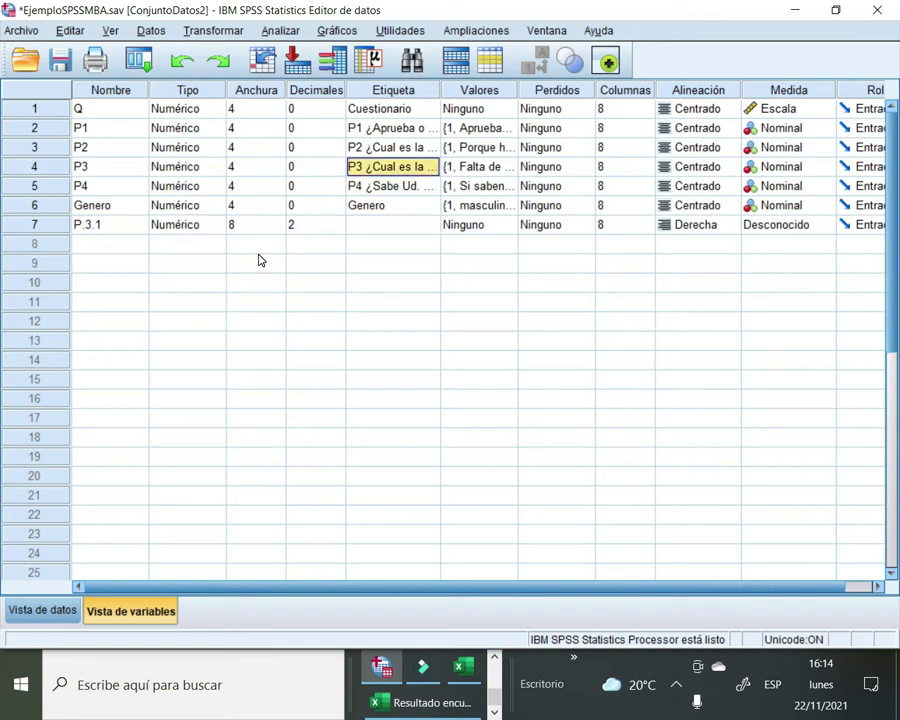
key(Down)
key(Down)
key(Down)
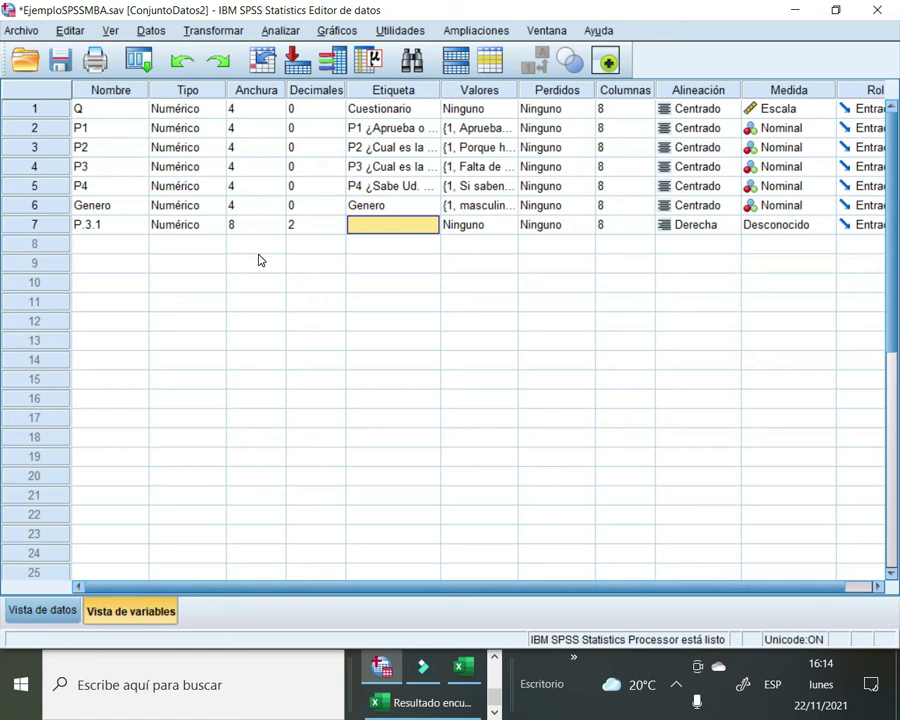
right_click(355, 225)
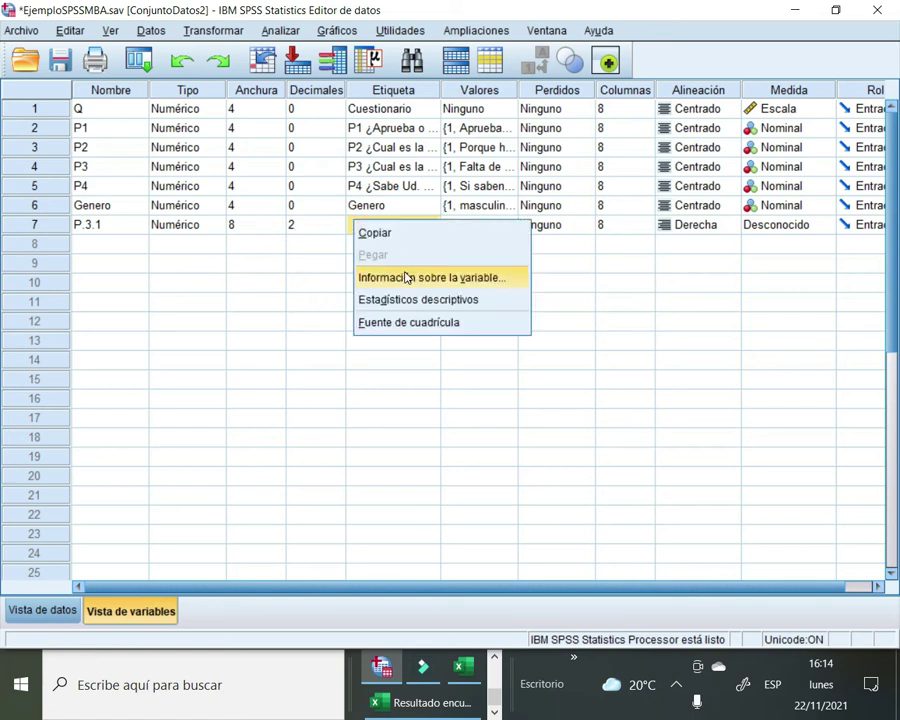
key(Escape)
Copy the question label of variable P3 and paste it as the label of P.3.1
click(393, 168)
right_click(393, 168)
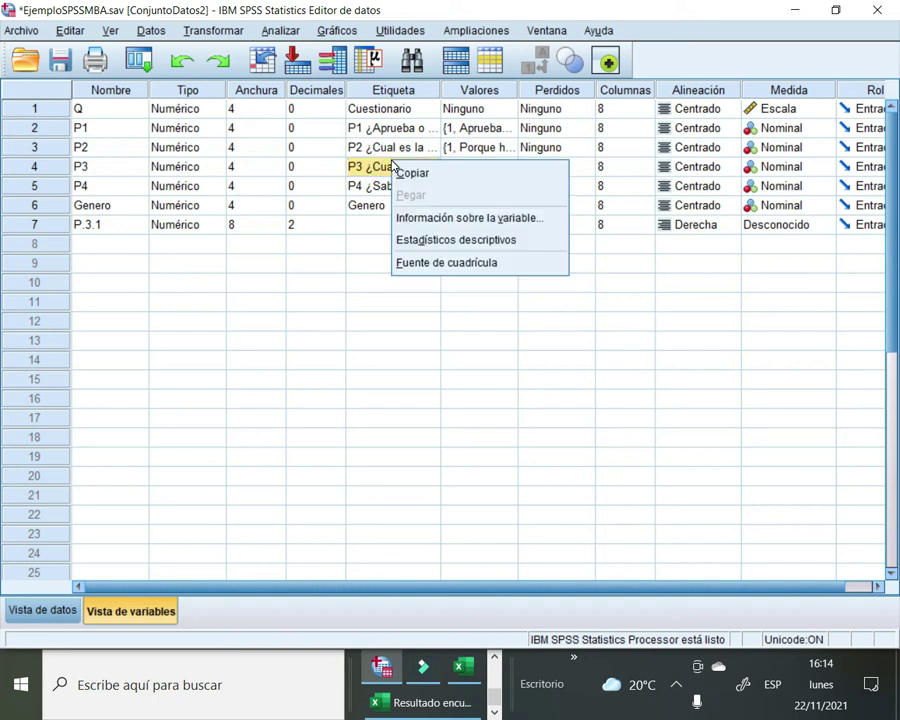
click(449, 178)
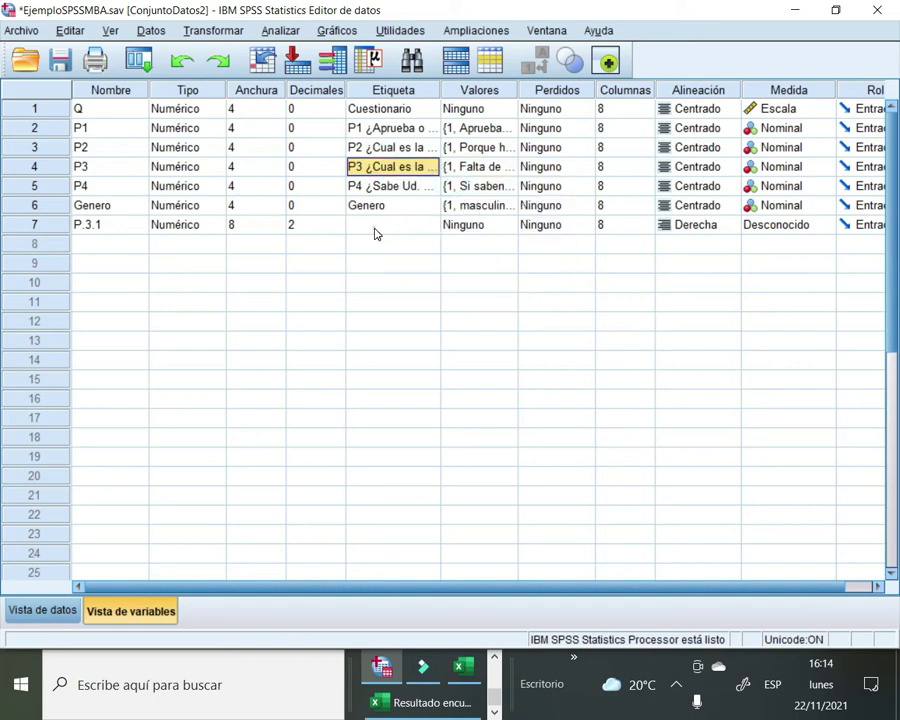
click(373, 231)
right_click(378, 233)
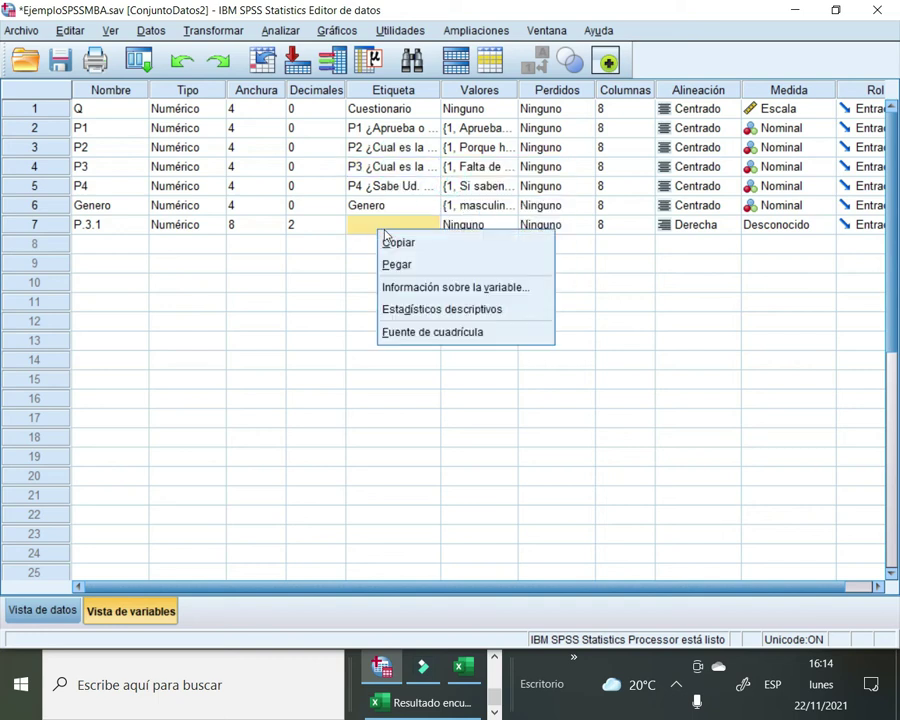
click(404, 262)
click(431, 284)
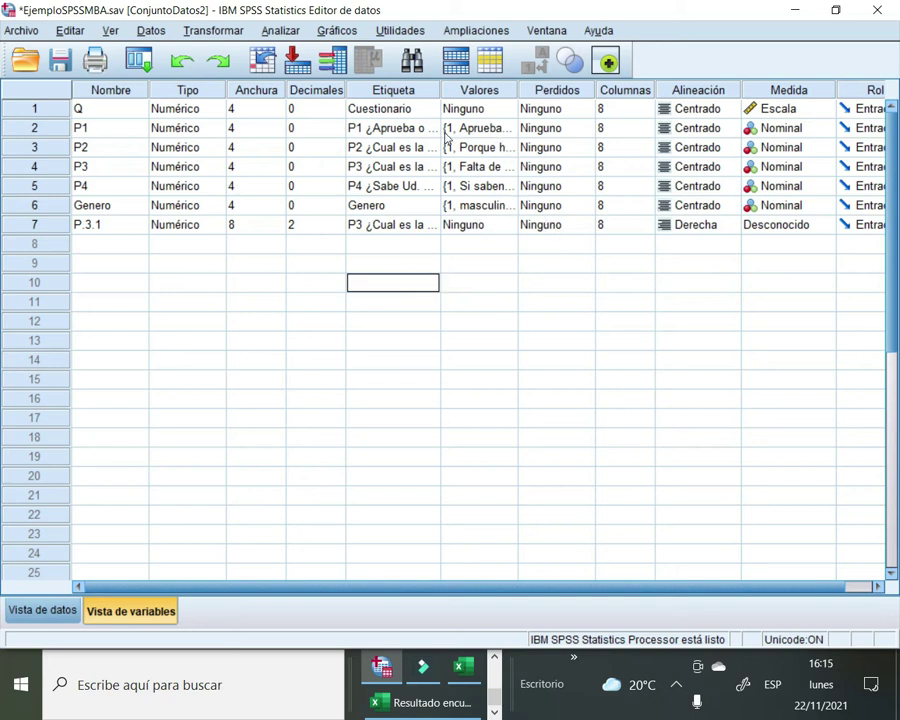
Copy the value labels of variable P3 and paste them into the values of P.3.1
click(481, 170)
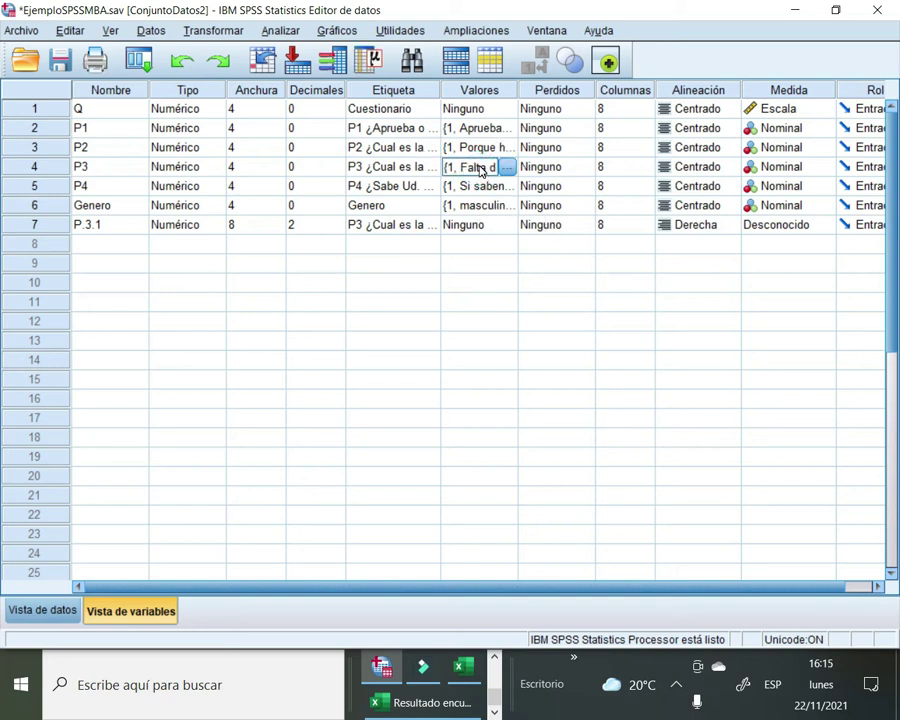
right_click(481, 170)
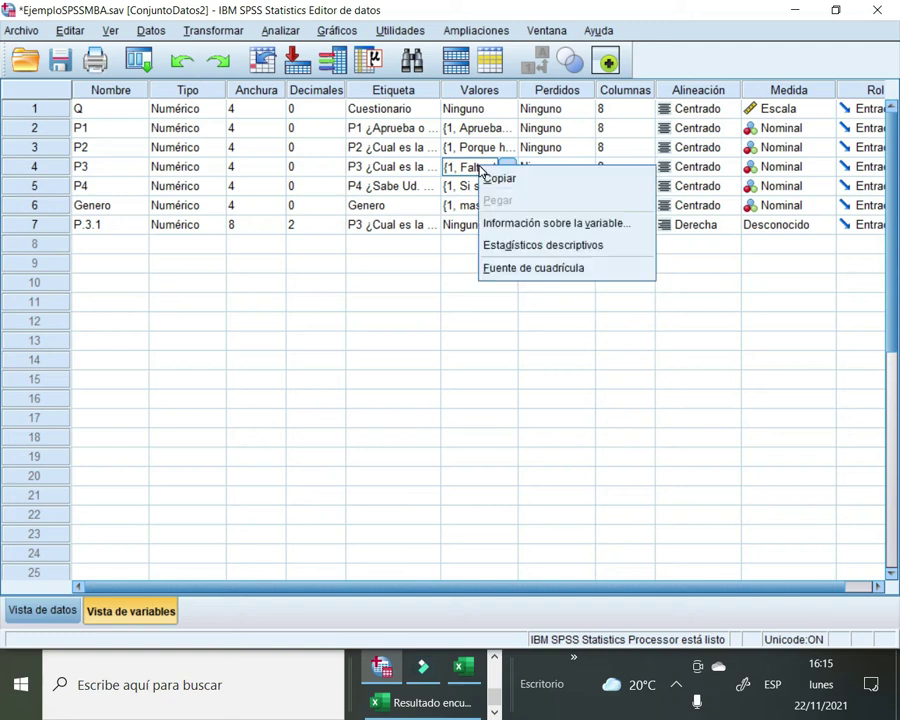
click(498, 178)
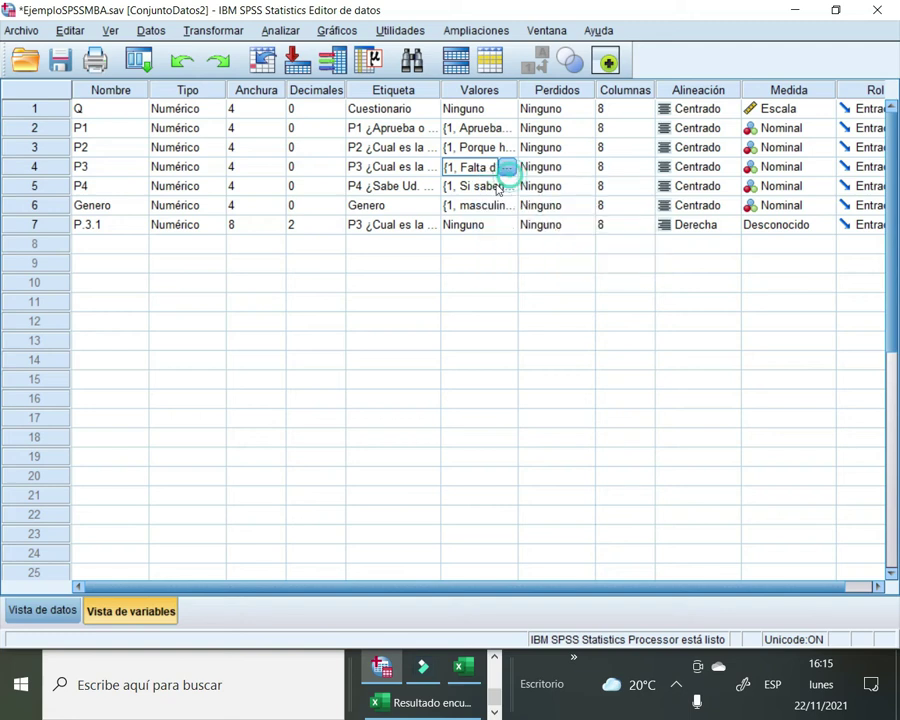
click(465, 236)
right_click(465, 236)
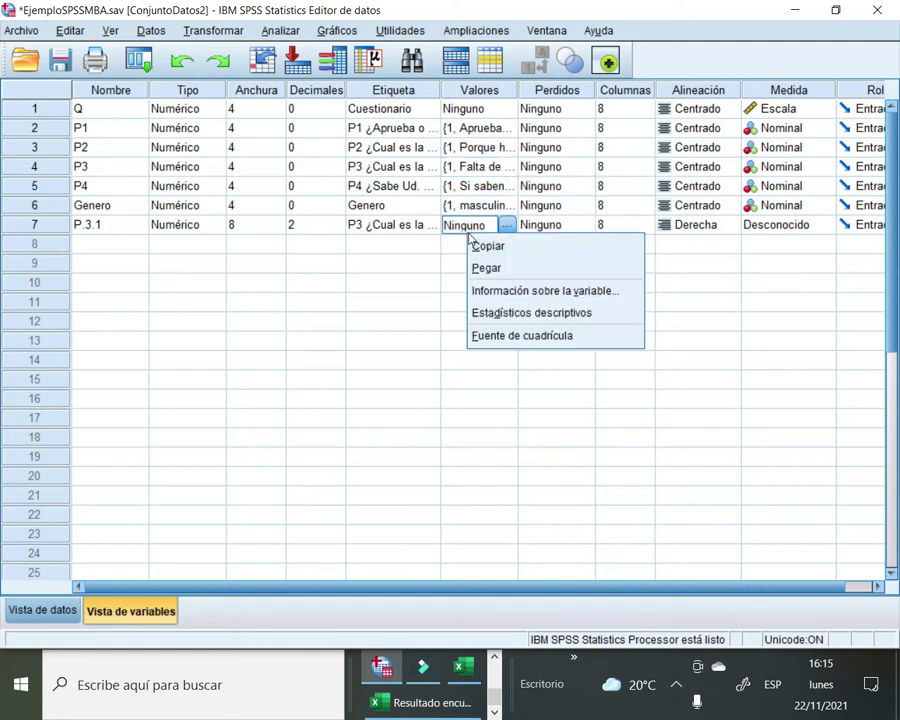
click(488, 270)
click(485, 281)
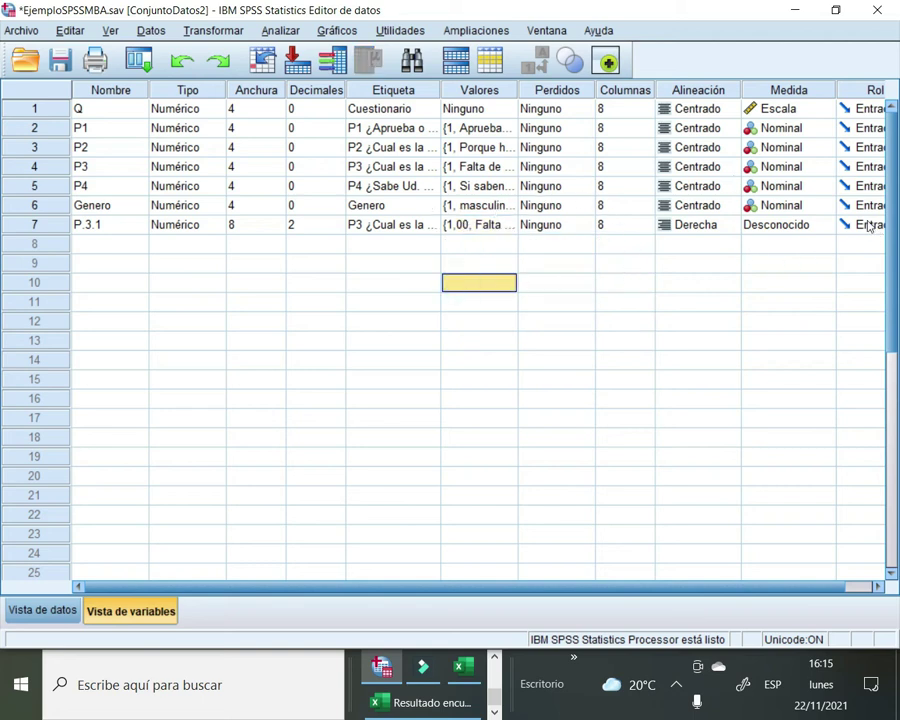
Set the measurement level of variable P.3.1 to Nominal
click(822, 228)
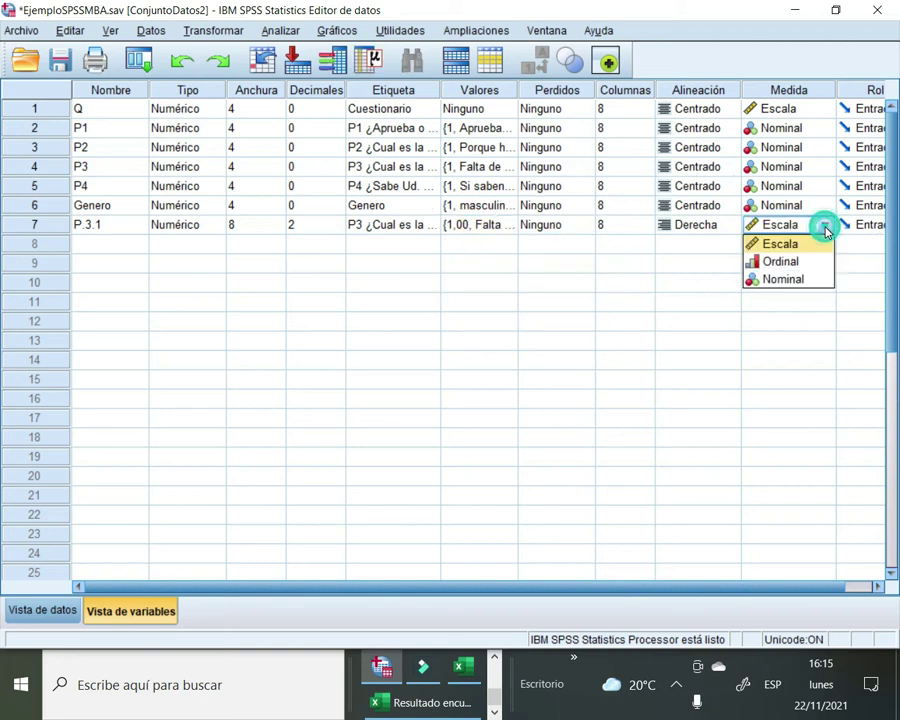
click(783, 278)
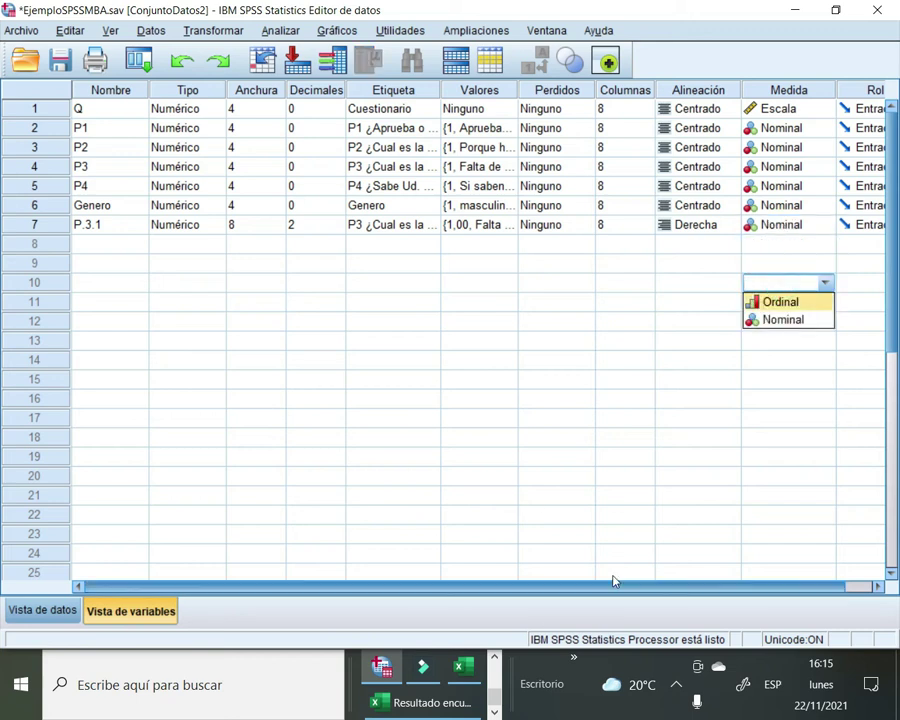
drag(611, 587, 817, 559)
click(845, 379)
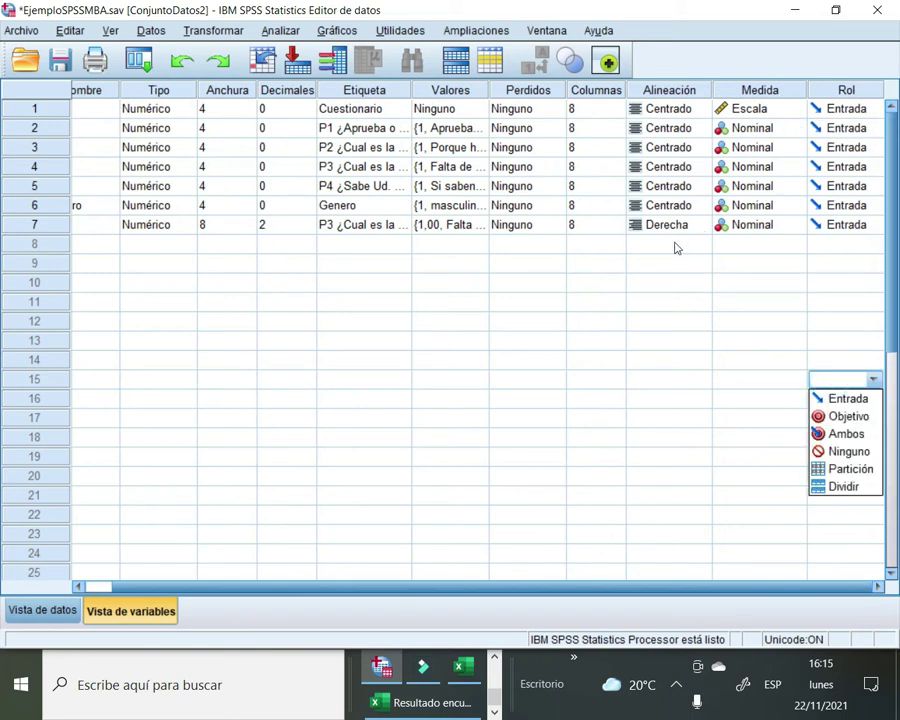
Set the number of decimals of variable P.3.1 to 0
click(275, 224)
click(308, 229)
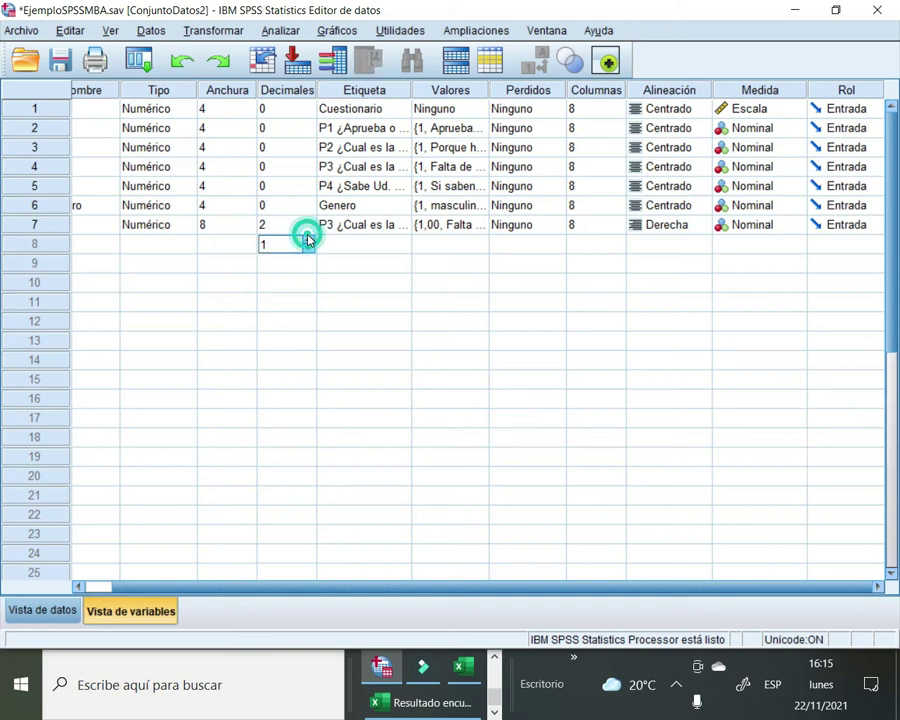
click(308, 229)
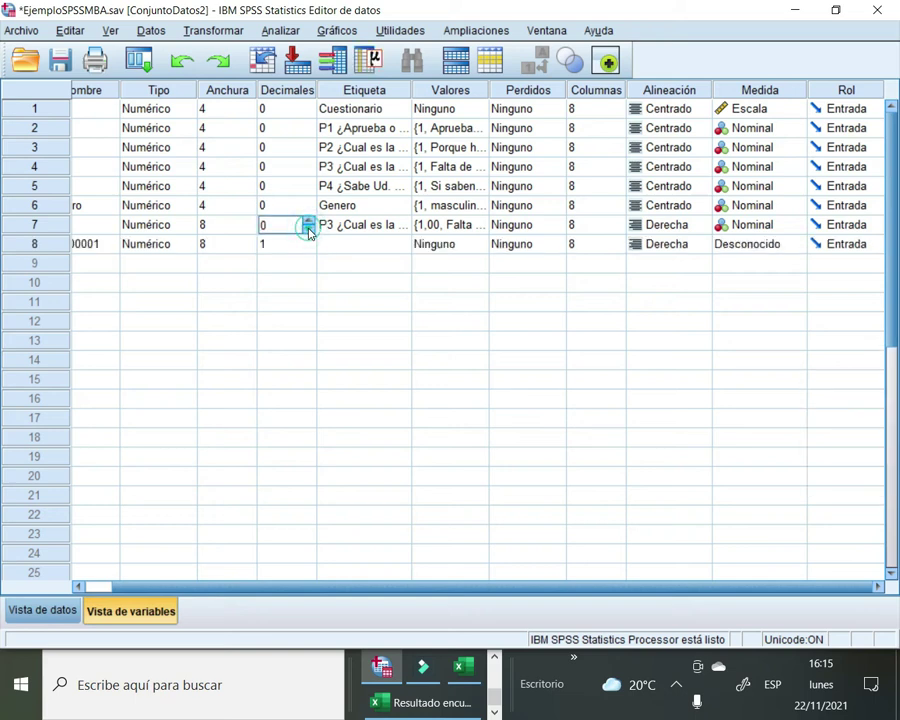
Set the width of variable P.3.1 to 4
click(240, 222)
click(253, 227)
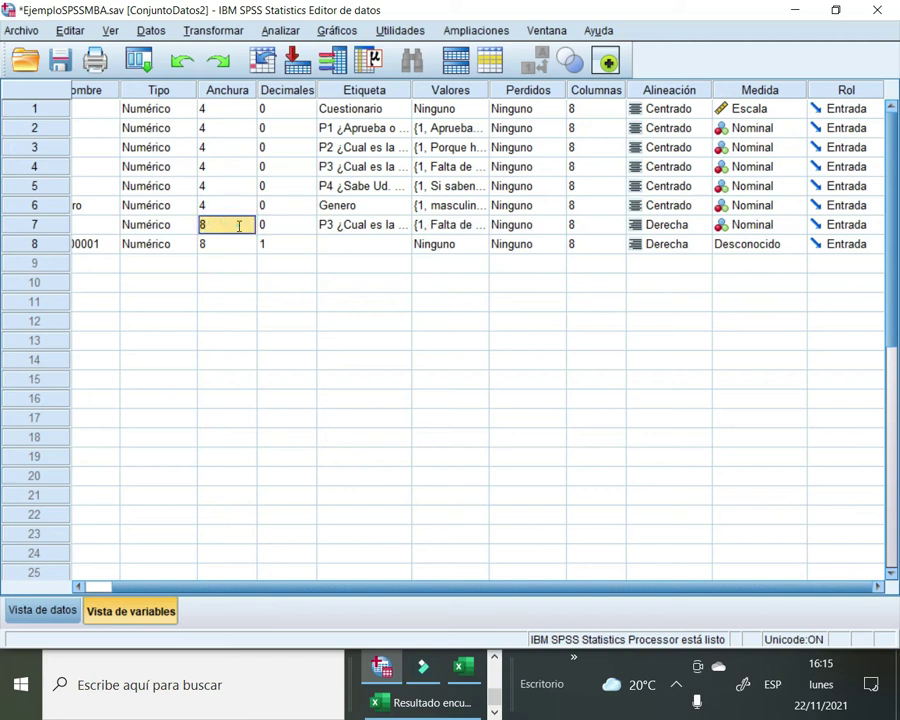
click(250, 229)
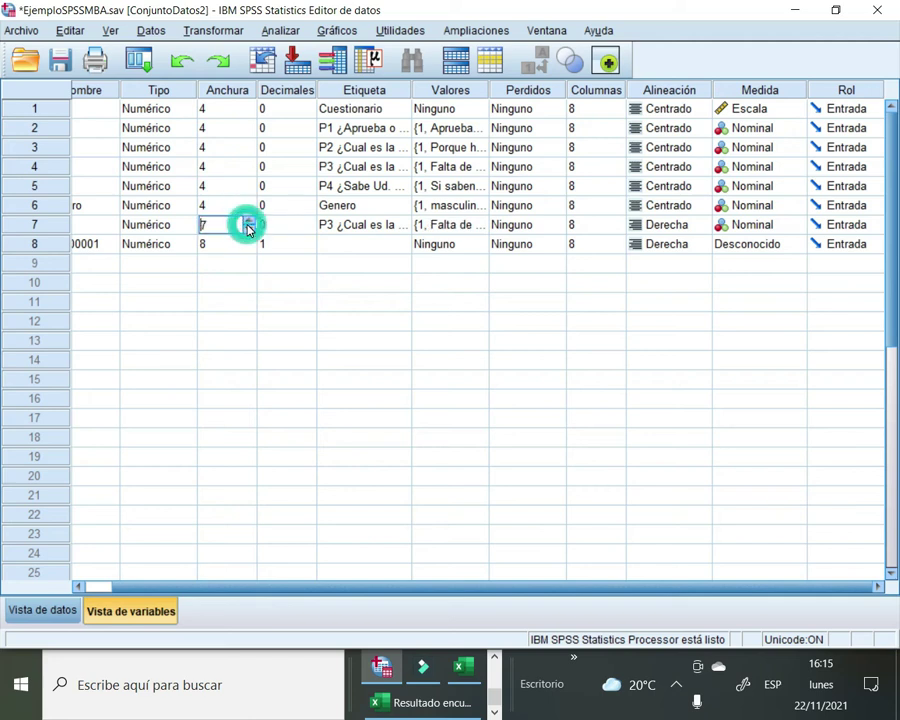
click(250, 229)
click(250, 229)
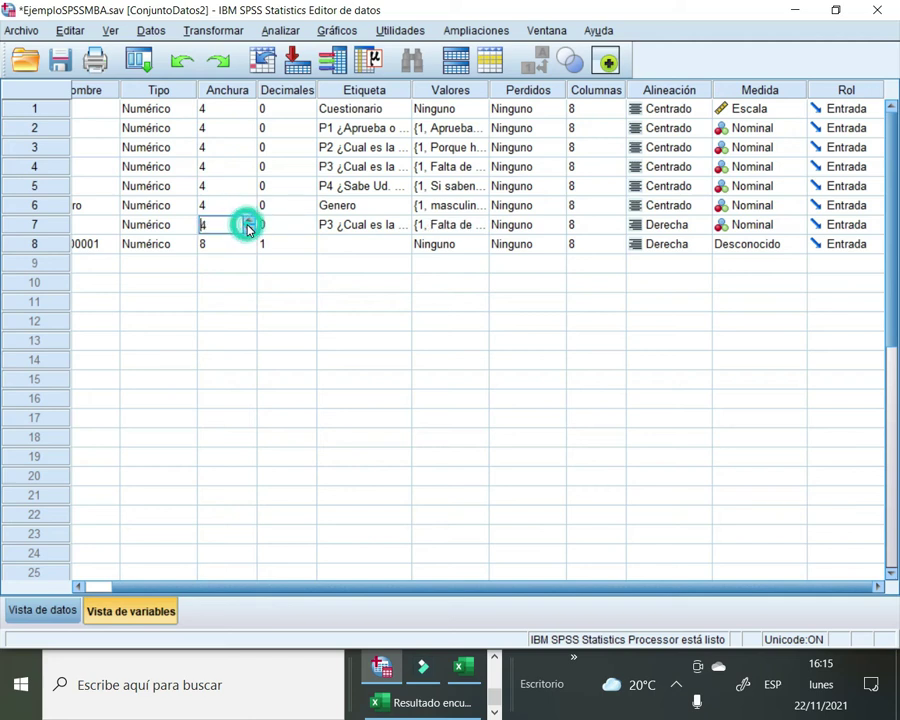
click(250, 229)
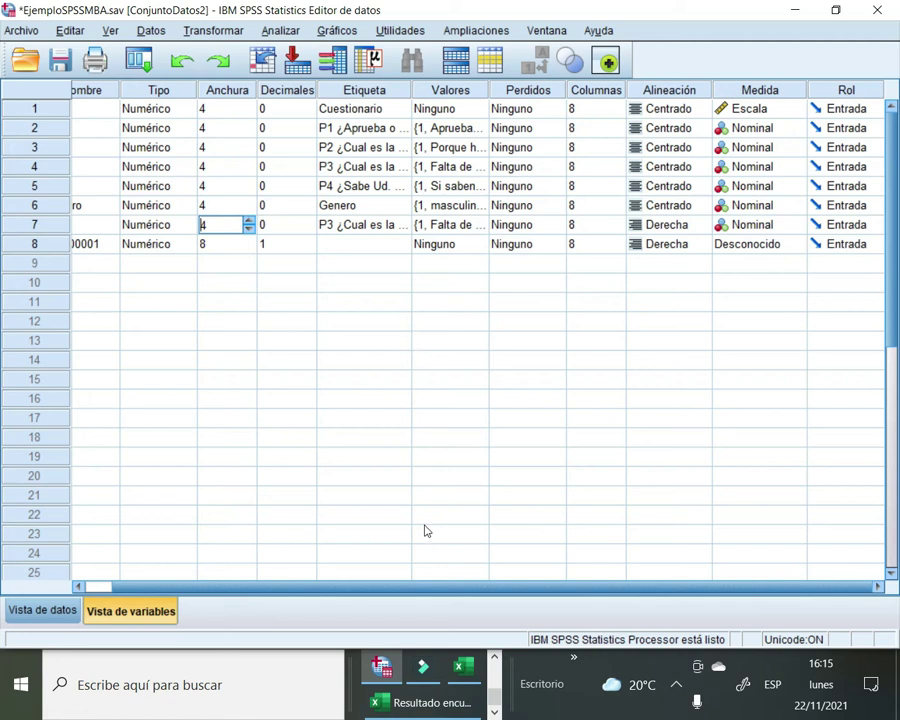
Delete the surplus variable VAR00001 and save the data file
drag(396, 588, 221, 563)
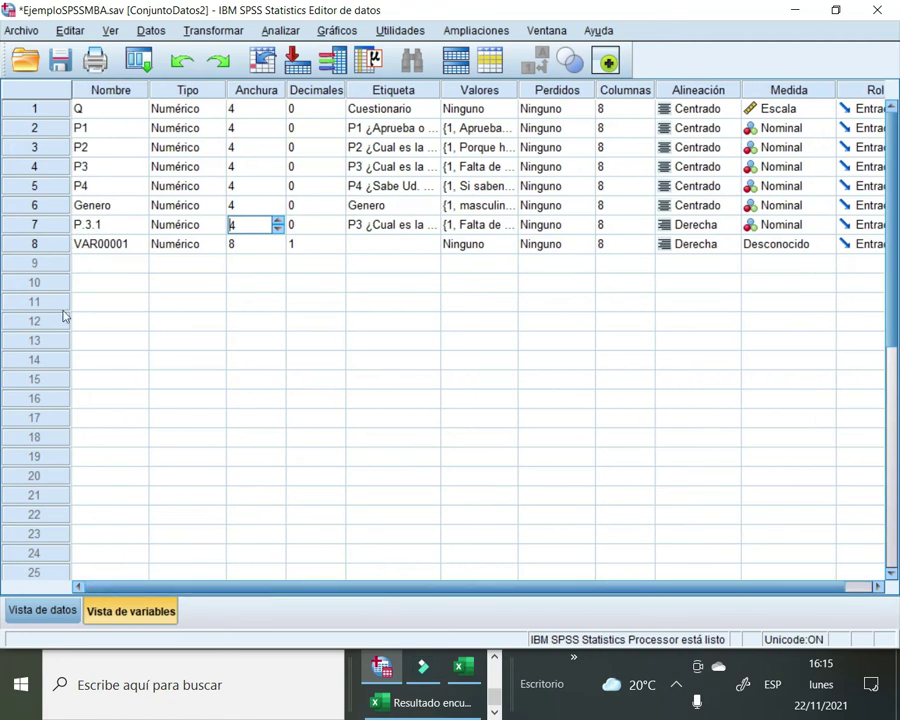
click(30, 245)
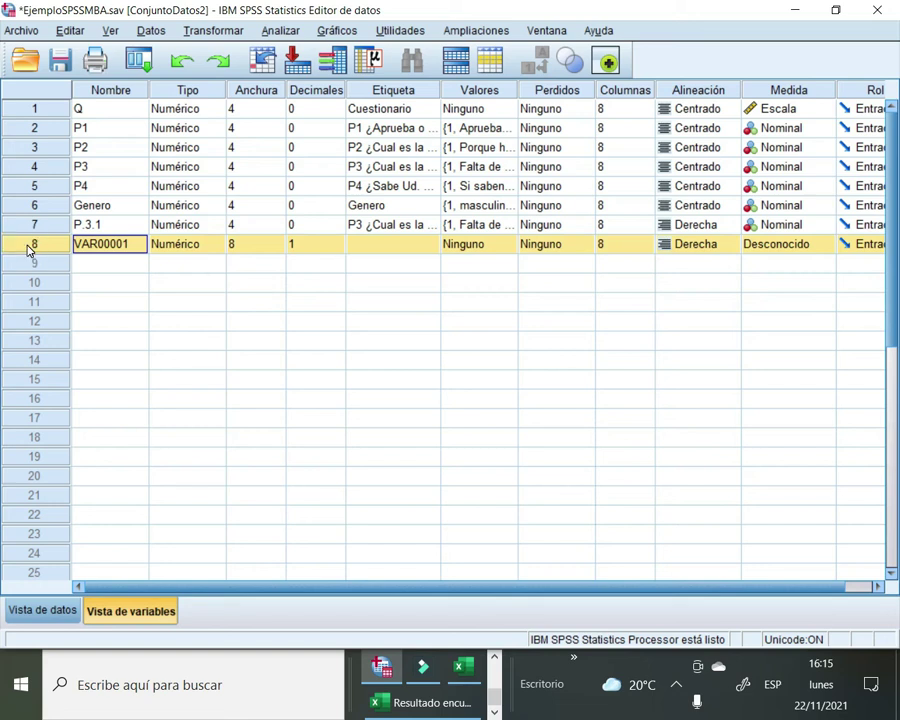
key(Delete)
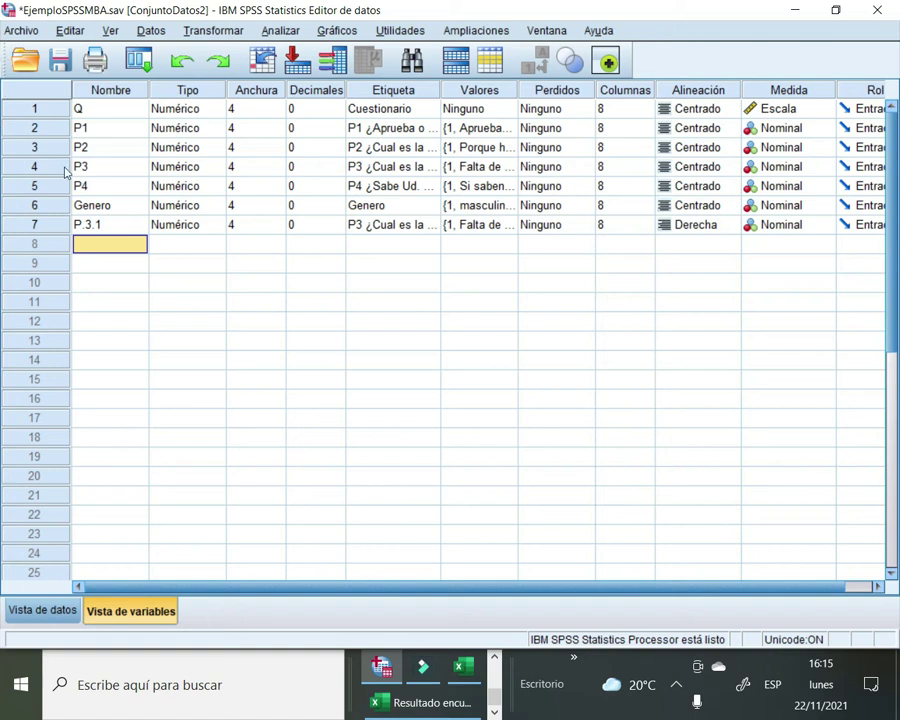
click(60, 62)
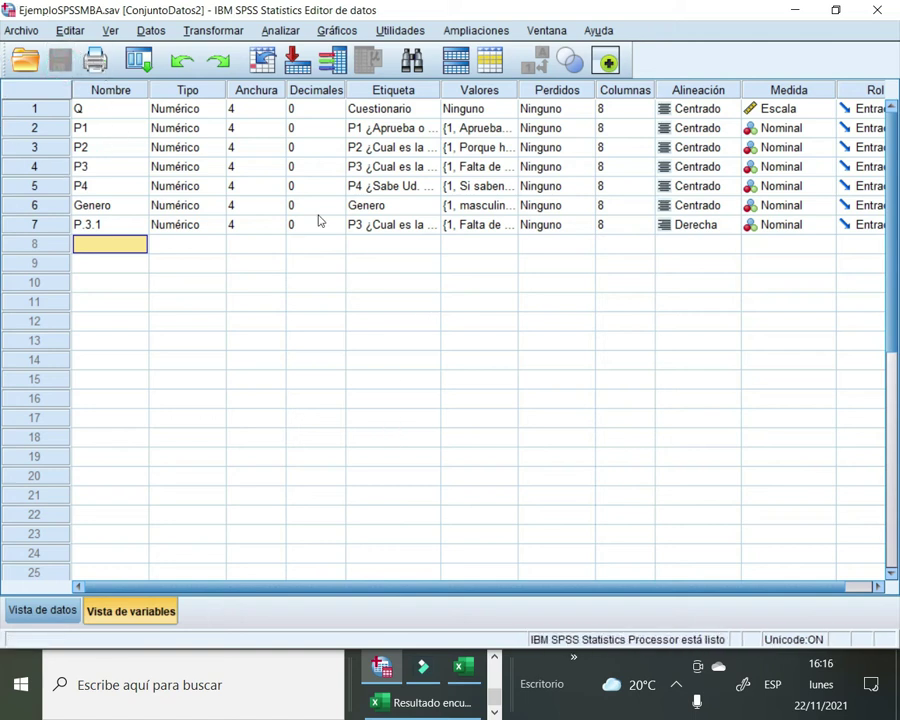
Move variable P.3.1 up so it sits directly between P3 and P4
click(393, 342)
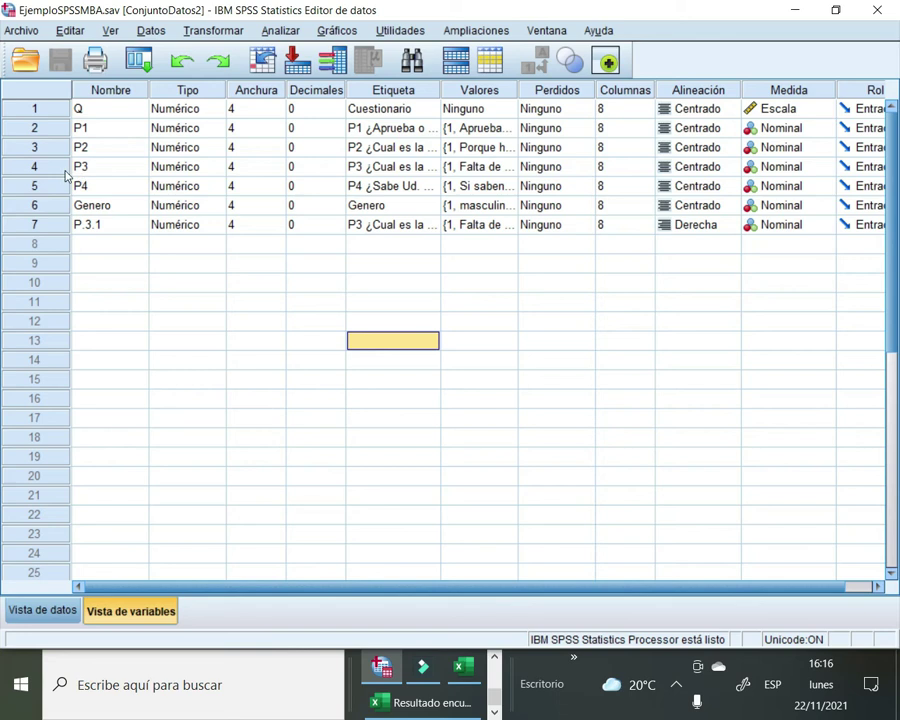
click(24, 228)
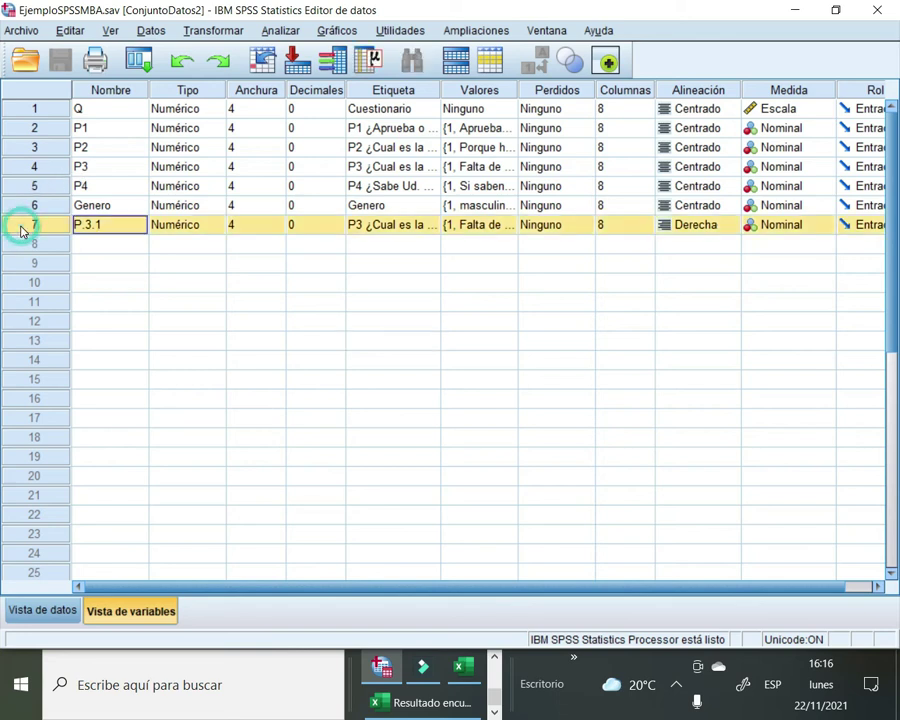
drag(42, 226, 47, 203)
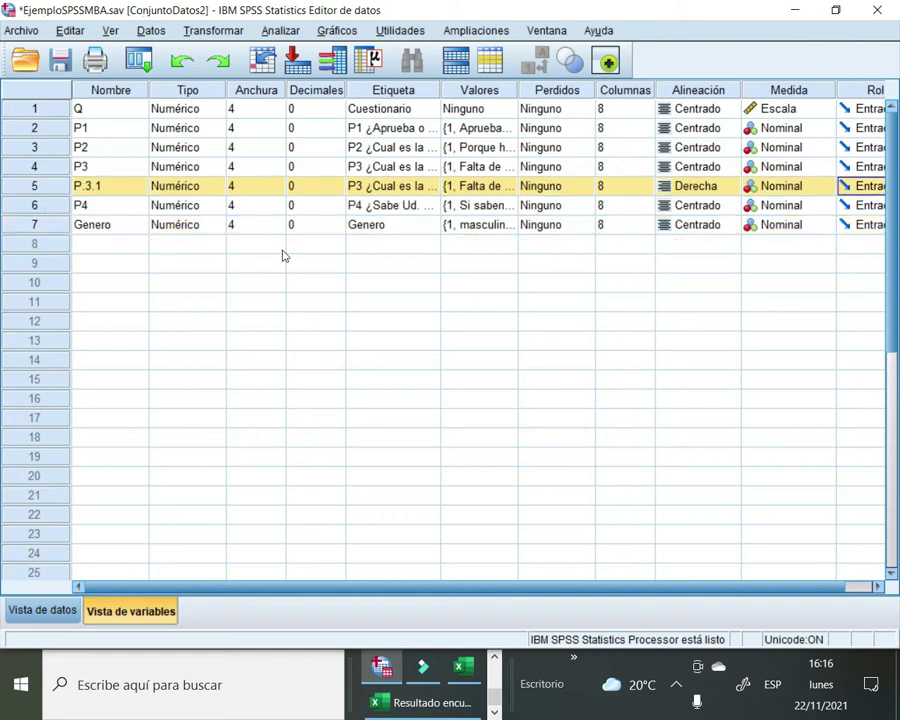
click(278, 301)
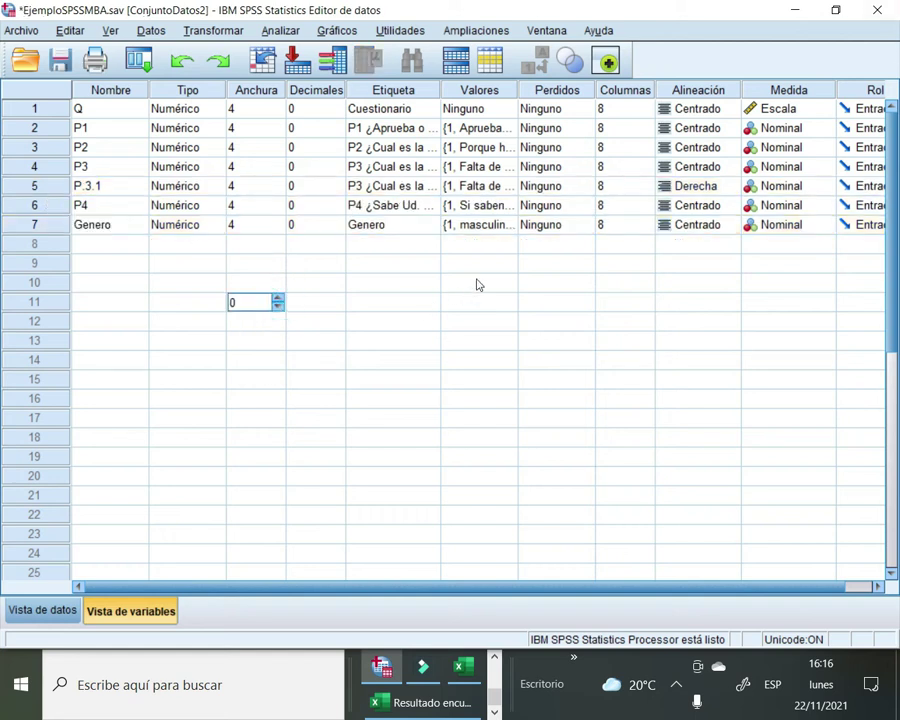
Review the value labels of variable P3
click(500, 168)
click(508, 167)
key(Escape)
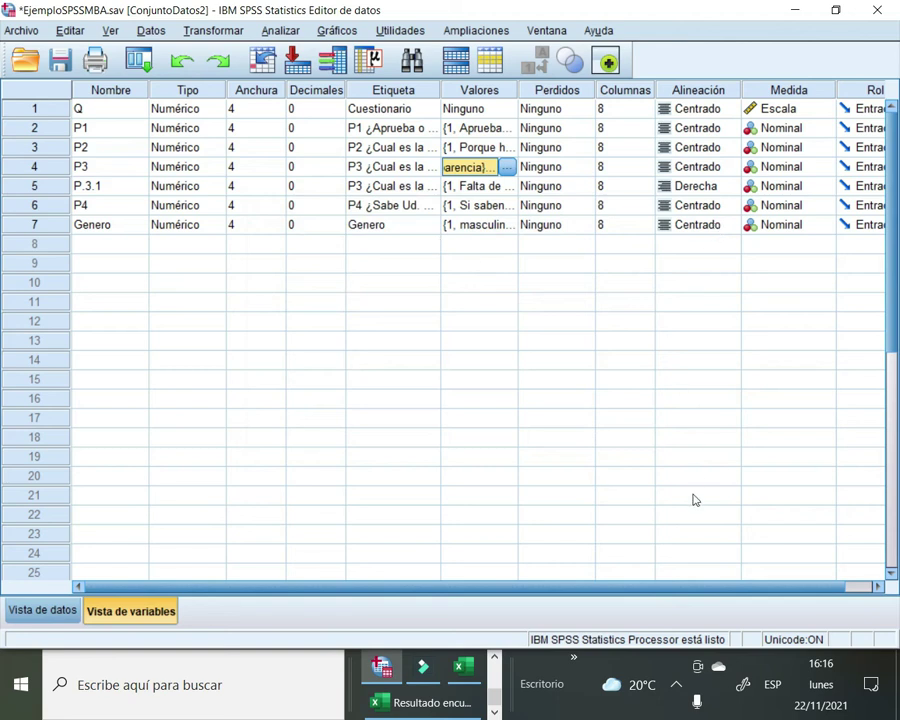
Switch to the Archivo para importar.xlsx workbook in Excel and examine the coded answers across the P1 to P4 columns
click(457, 672)
click(603, 367)
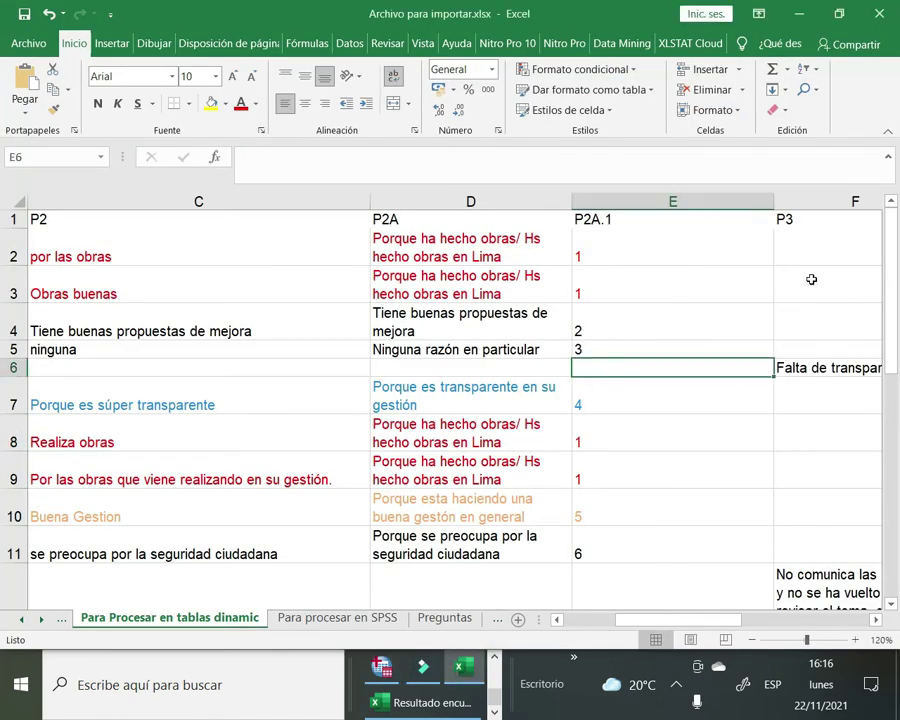
key(Right)
key(Right)
key(Right)
key(Right)
key(Right)
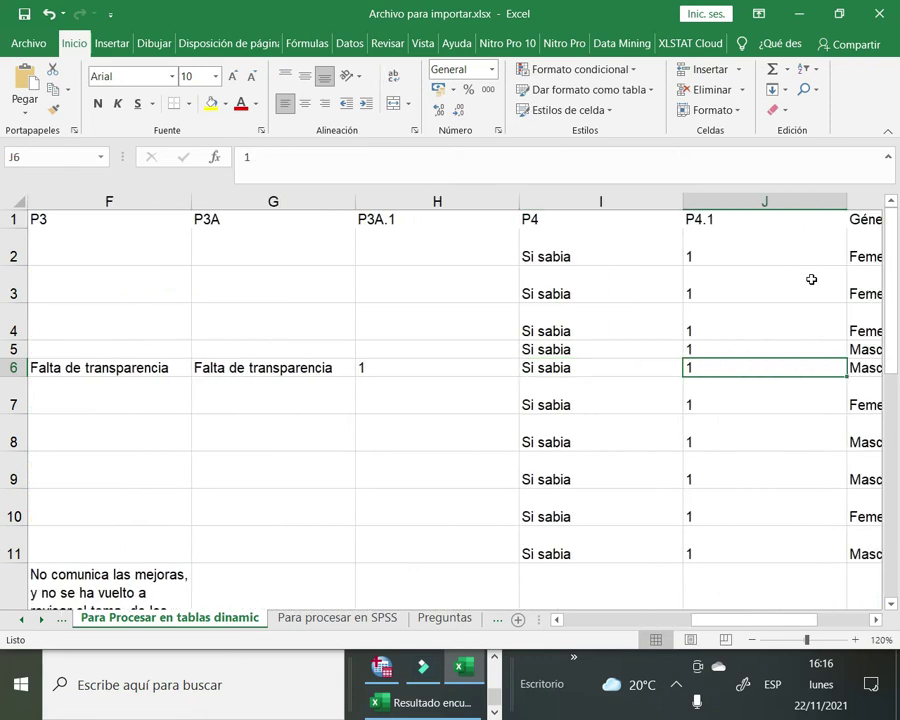
key(Left)
key(Left)
key(Left)
key(Left)
key(Left)
key(Left)
key(Left)
key(Left)
key(Left)
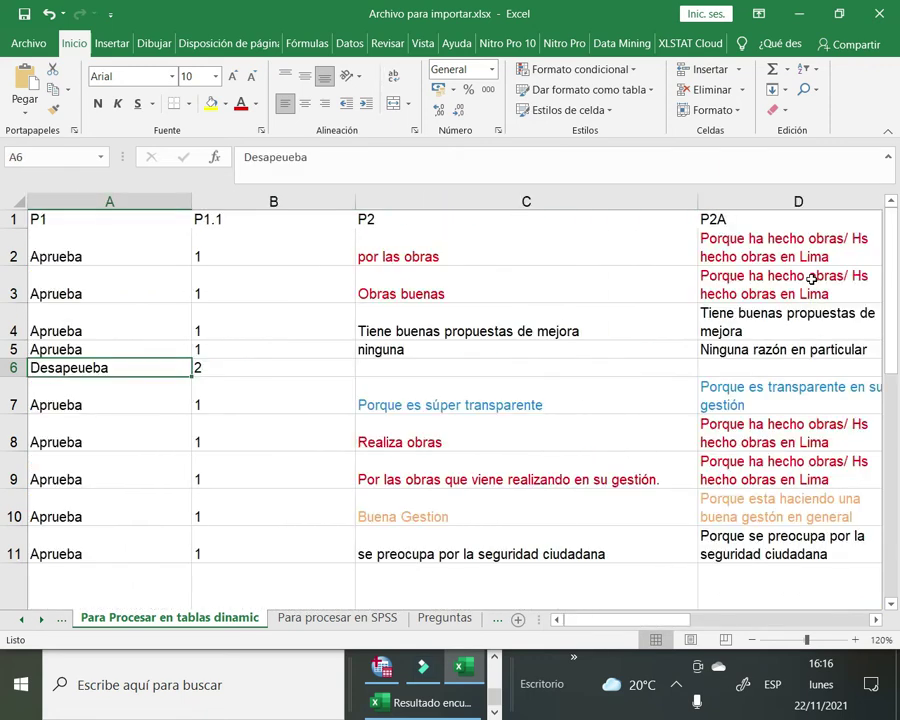
key(Down)
key(Down)
key(Down)
key(Down)
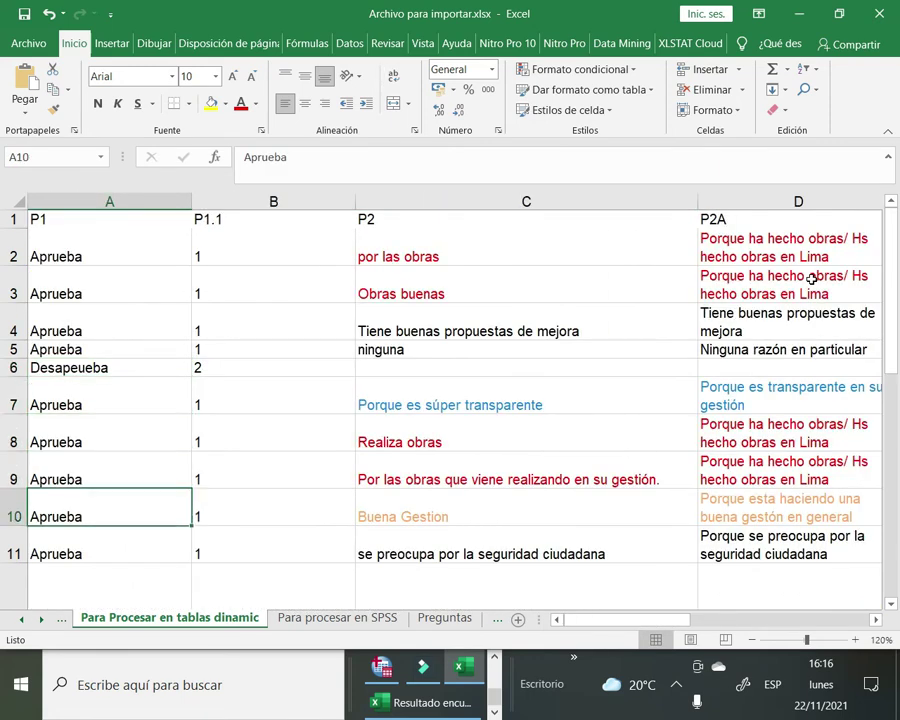
key(Right)
key(Right)
key(Right)
key(Right)
key(Right)
key(Right)
key(Right)
key(Right)
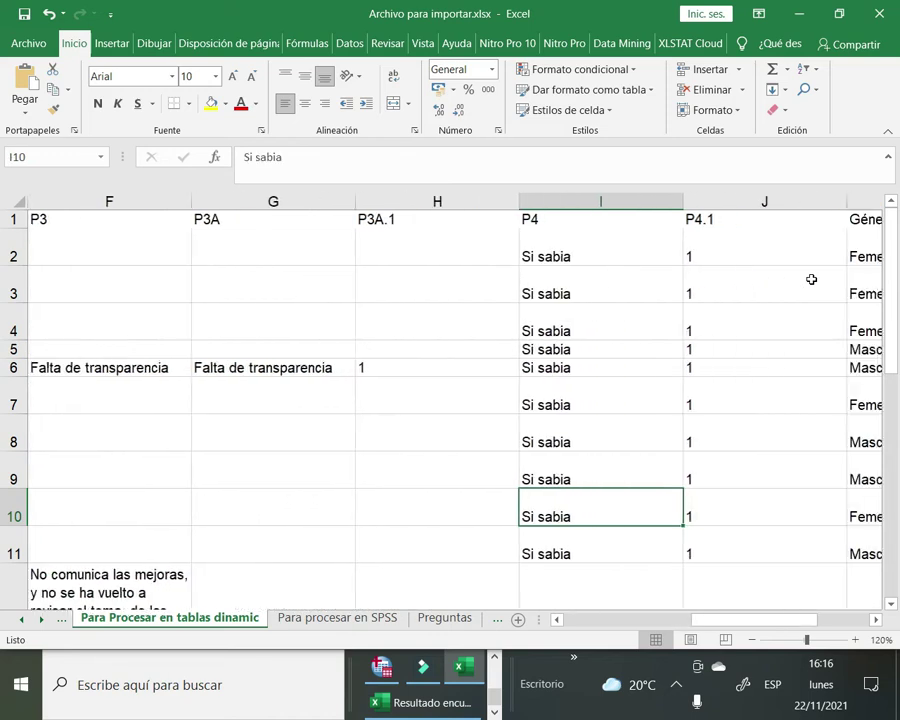
Examine the P3 responses down the rows together with their grouped P3A answers and P3A.1 codes
key(Left)
key(Left)
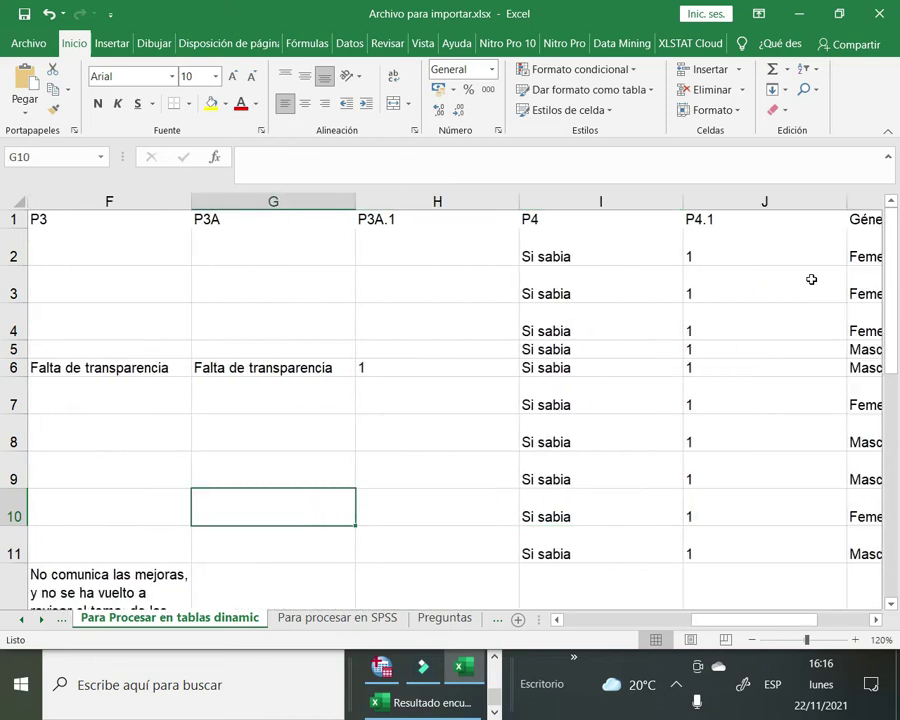
key(Down)
key(Down)
key(Down)
key(Down)
key(Down)
key(Down)
key(Down)
key(Down)
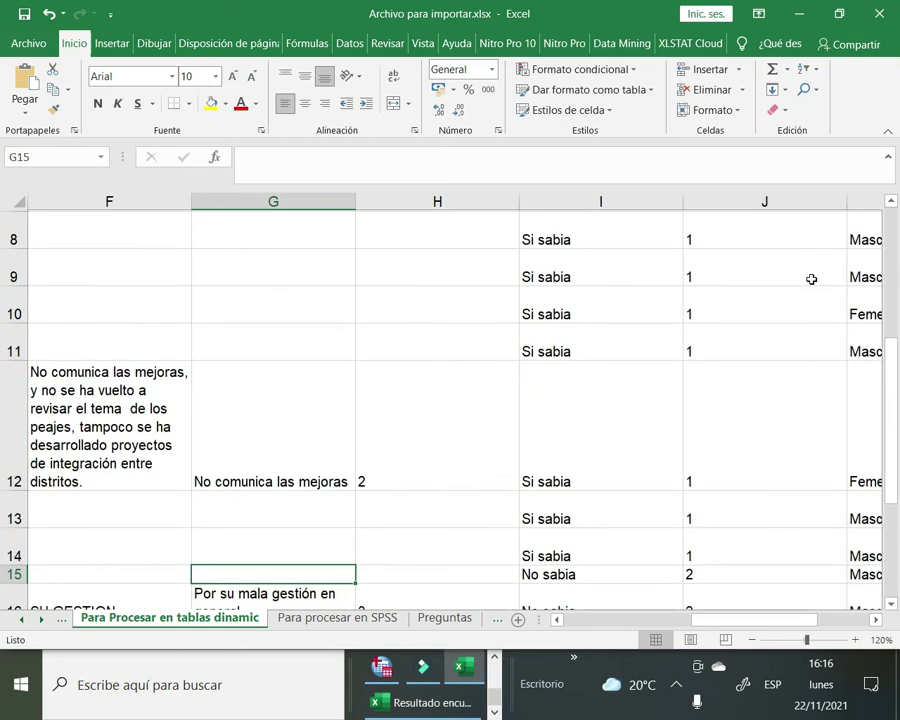
key(Down)
key(Down)
key(Down)
key(Down)
key(Down)
key(Down)
key(Down)
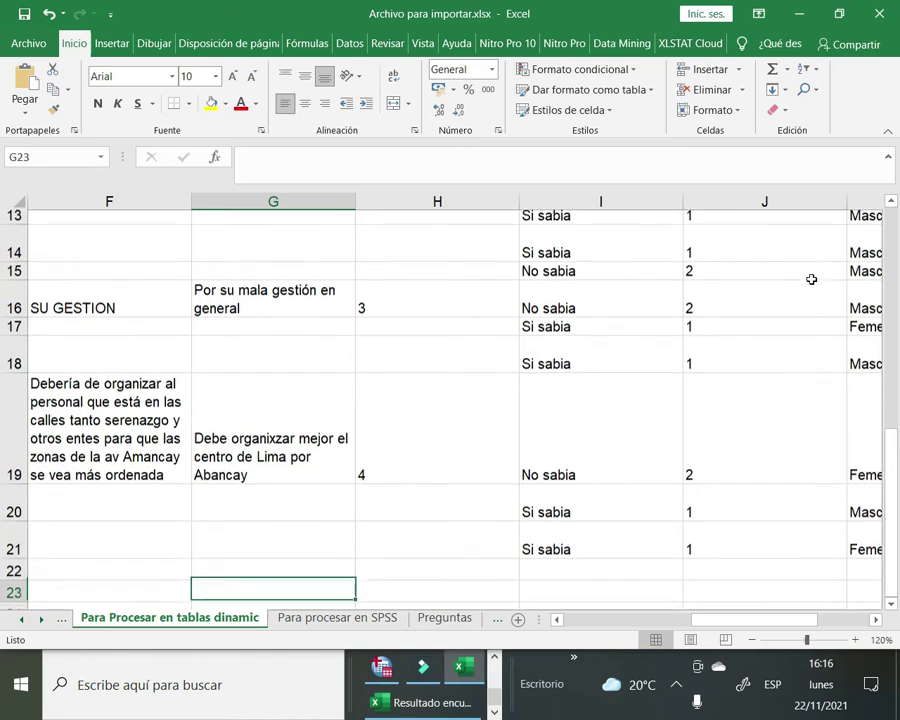
key(Down)
key(ctrl+Up)
key(ctrl+Up)
key(ctrl+Up)
key(ctrl+Up)
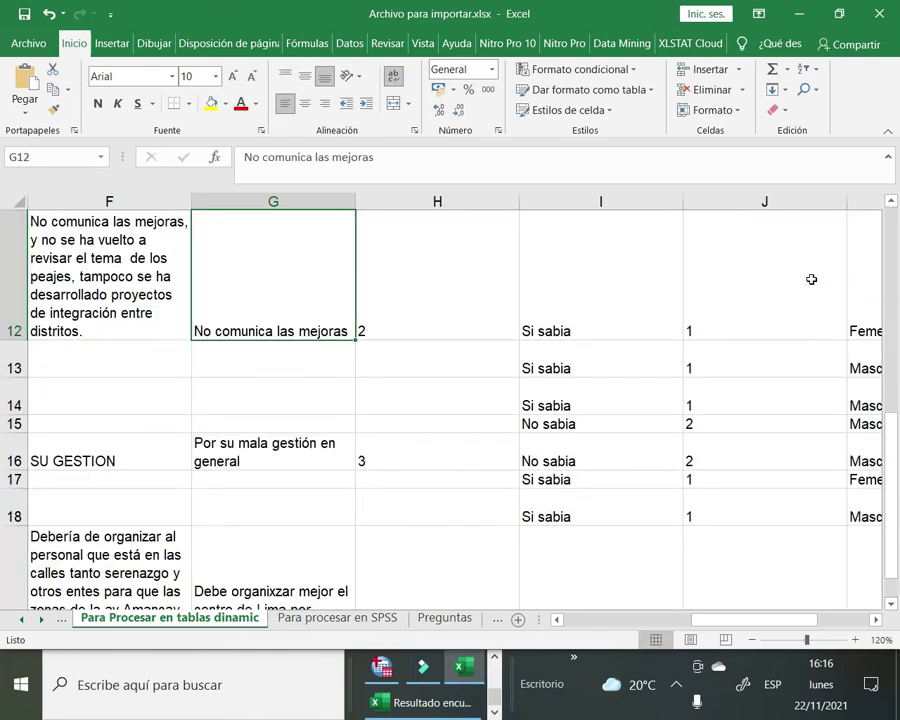
key(Left)
key(Left)
key(Right)
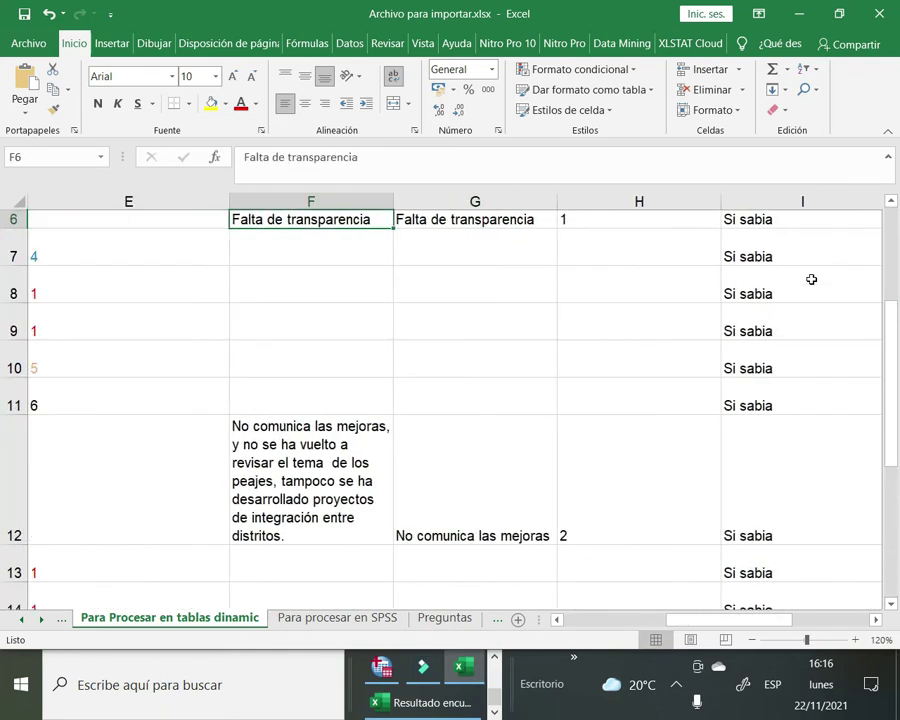
key(Down)
key(Down)
key(Down)
key(Down)
key(Down)
key(Down)
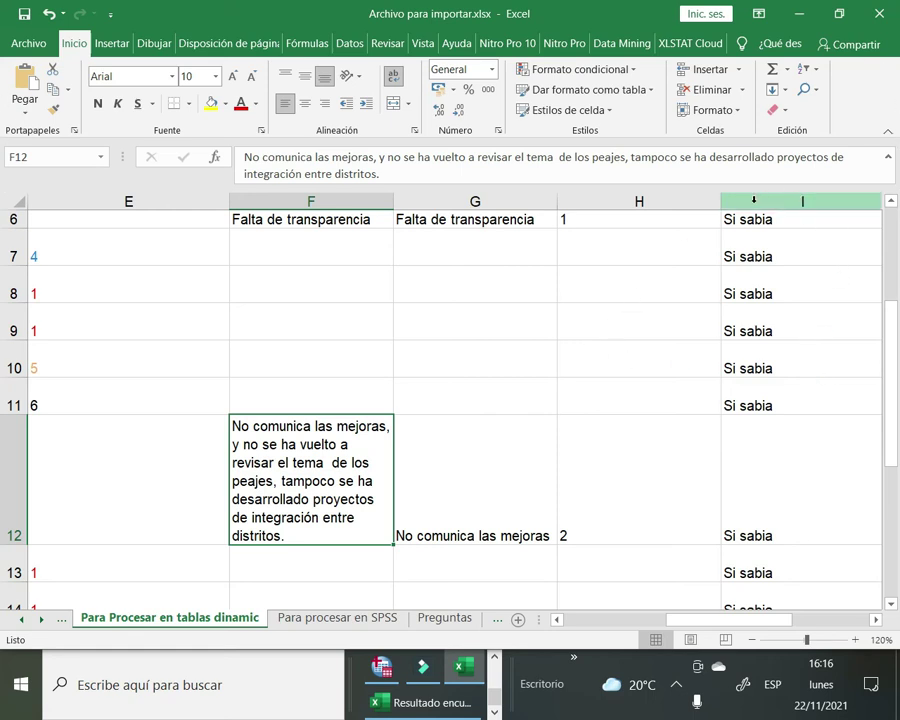
Insert four blank columns between the P3A.1 and P4 columns
scroll(486, 328, up, 2)
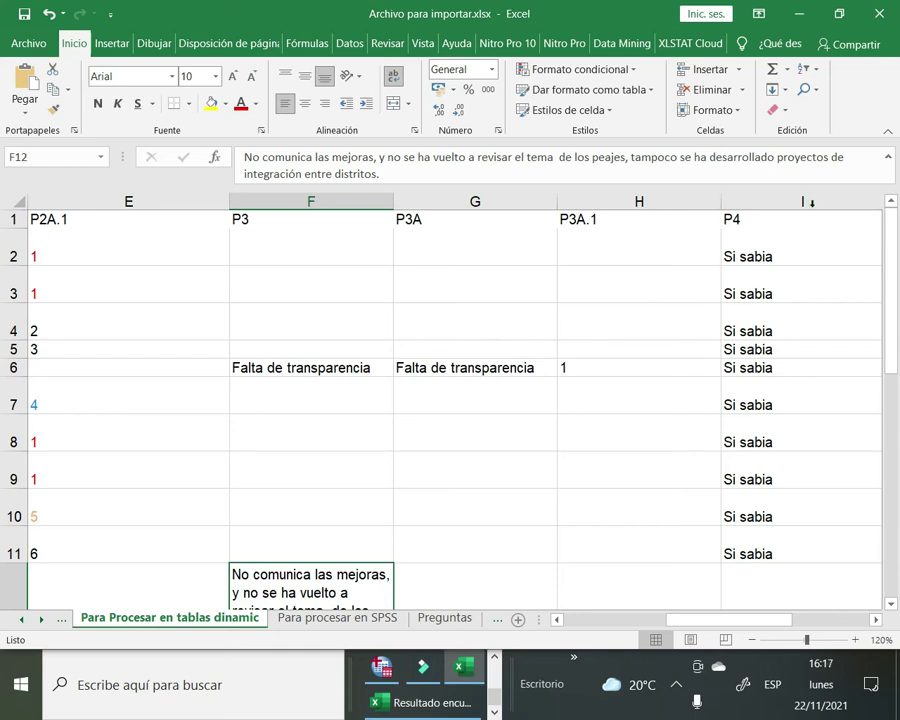
click(753, 203)
right_click(752, 205)
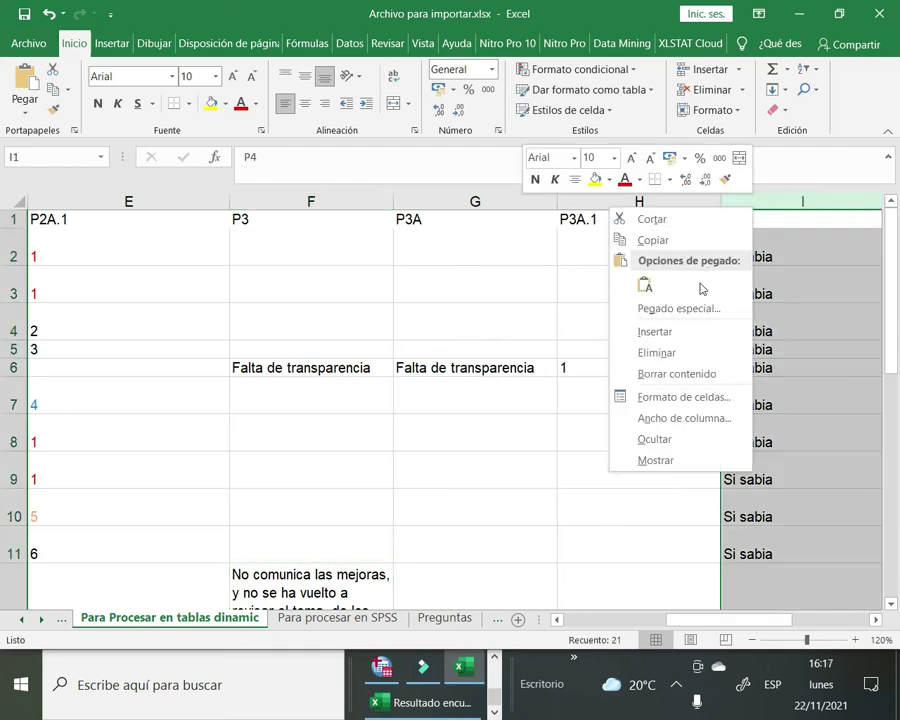
click(676, 331)
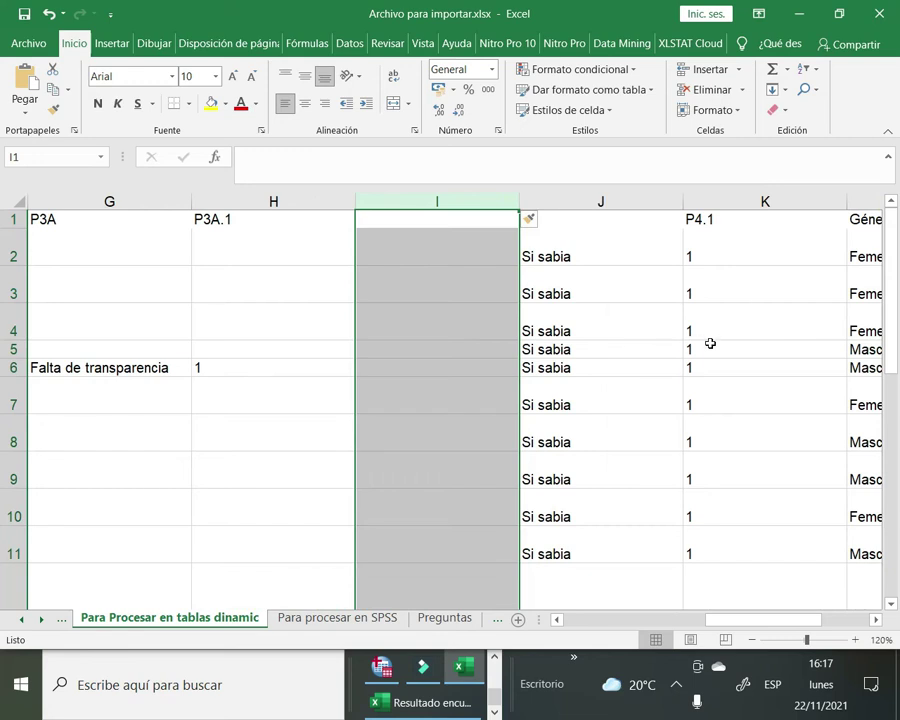
click(717, 347)
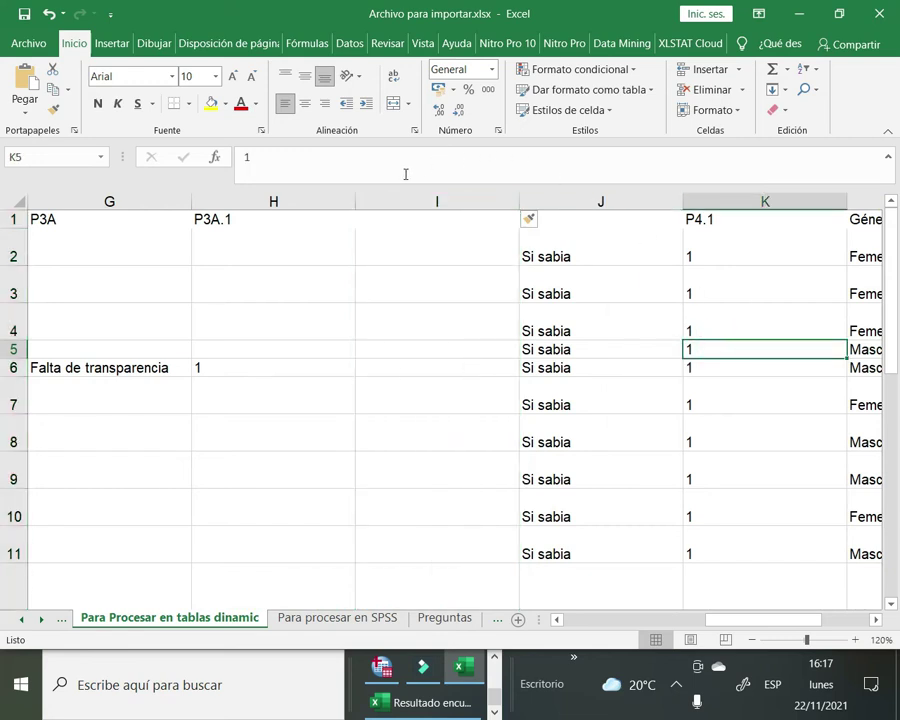
click(382, 204)
right_click(382, 204)
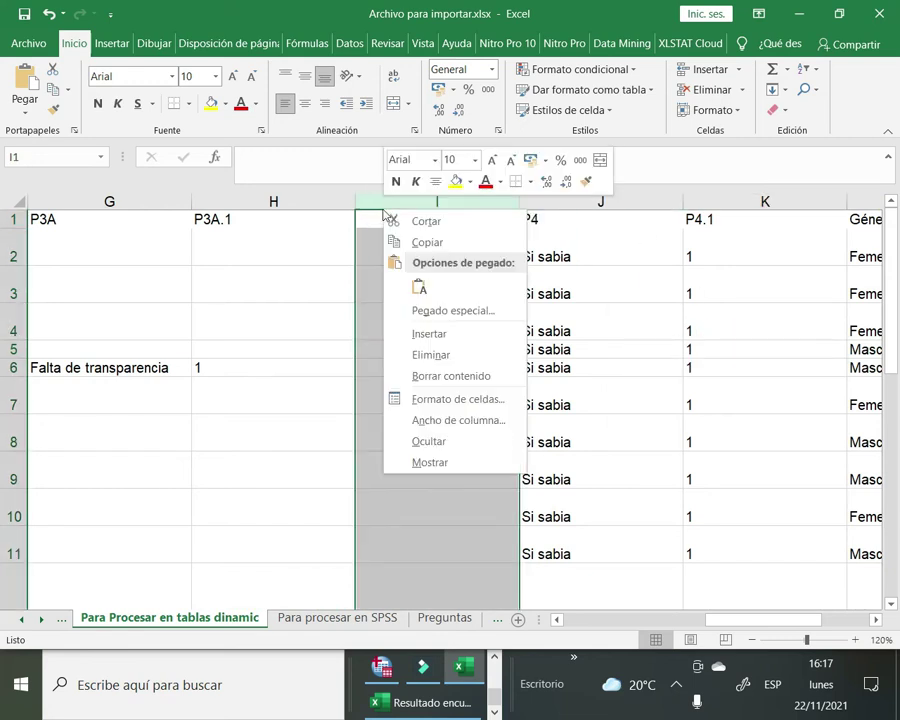
click(428, 332)
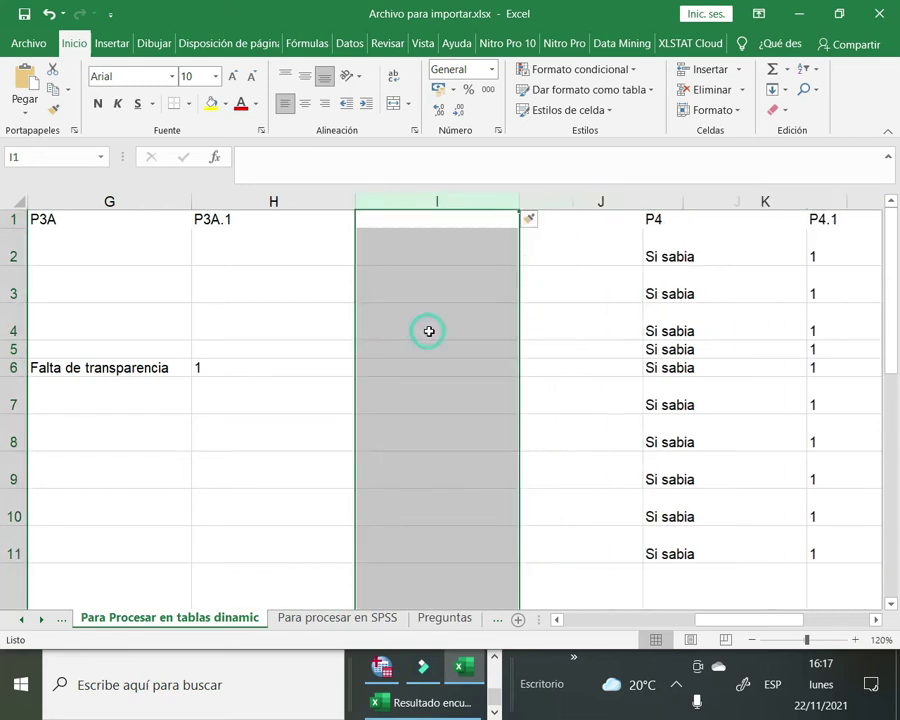
click(574, 276)
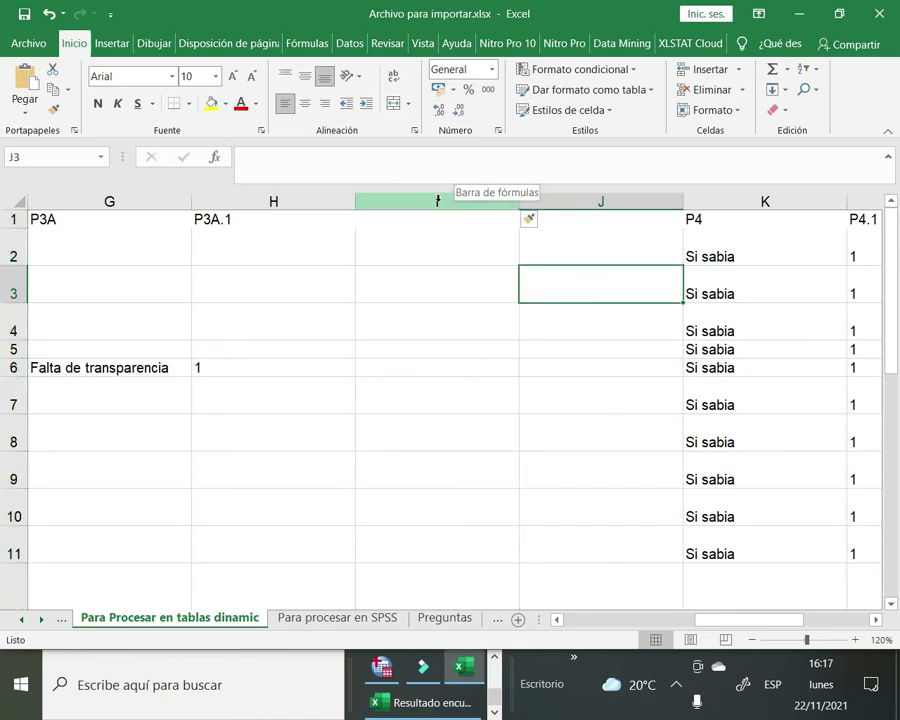
click(437, 203)
right_click(437, 207)
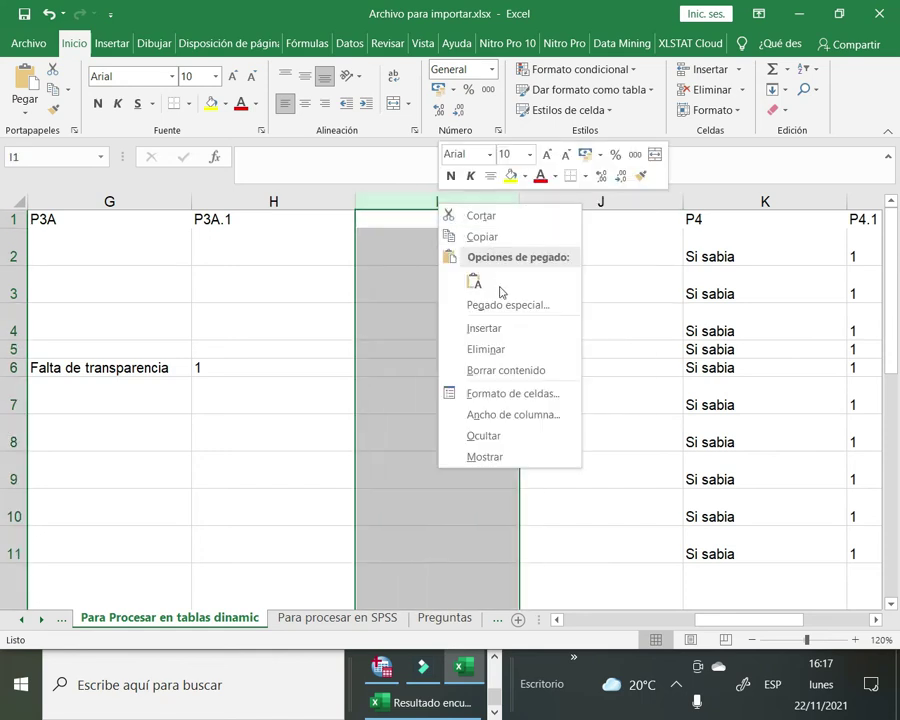
click(501, 322)
click(644, 352)
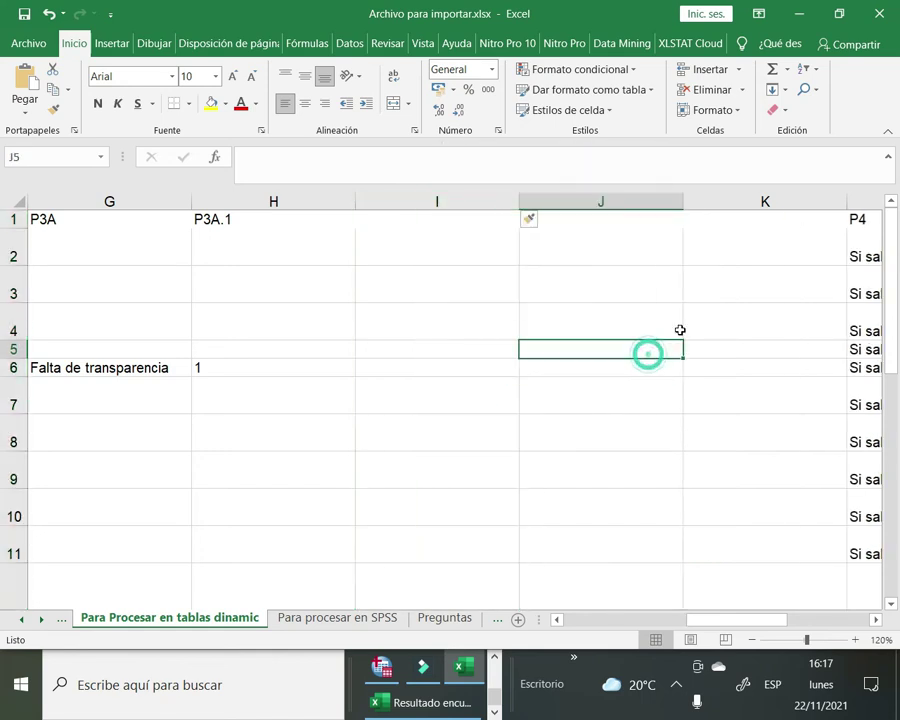
click(394, 288)
click(598, 291)
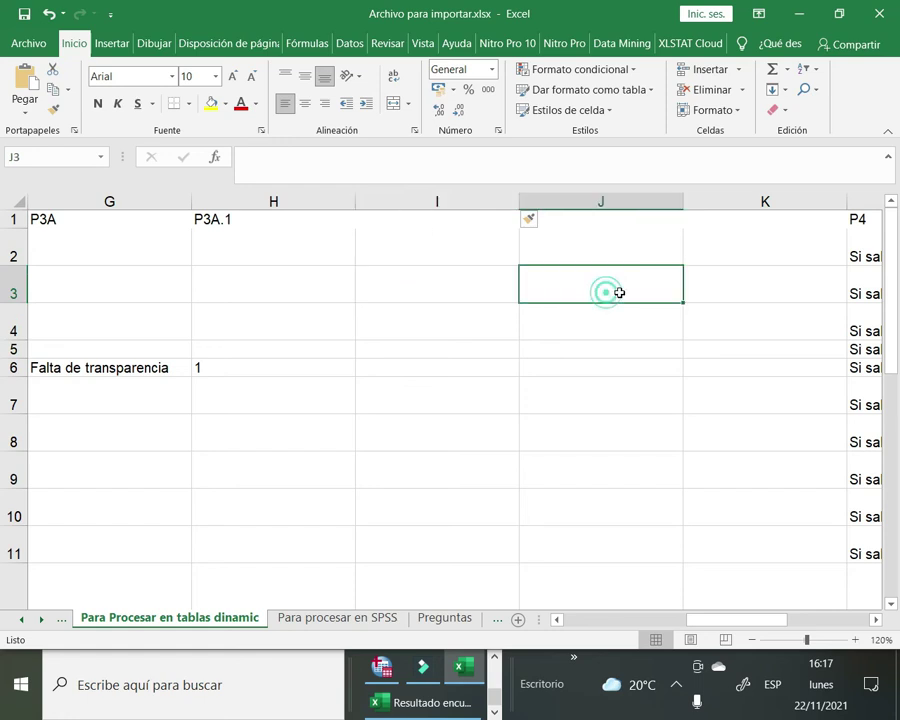
click(201, 258)
click(410, 201)
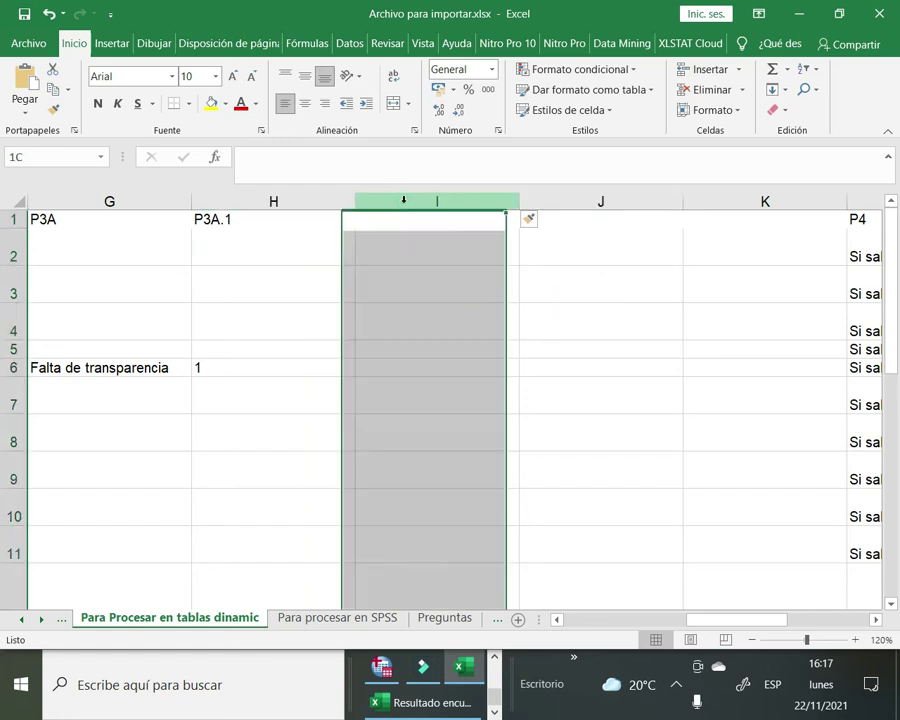
right_click(406, 203)
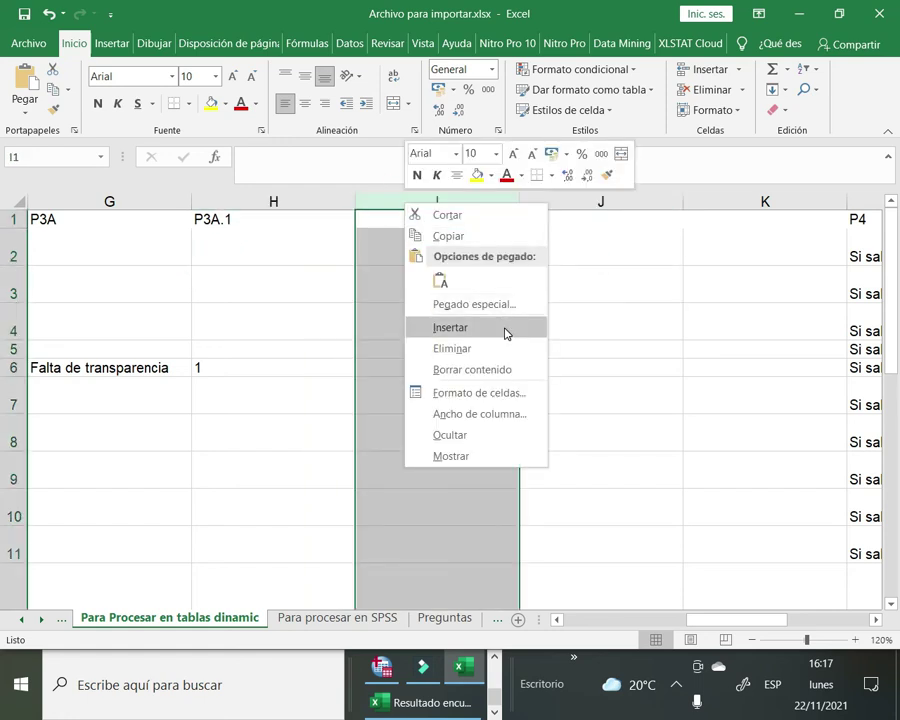
click(506, 330)
click(640, 336)
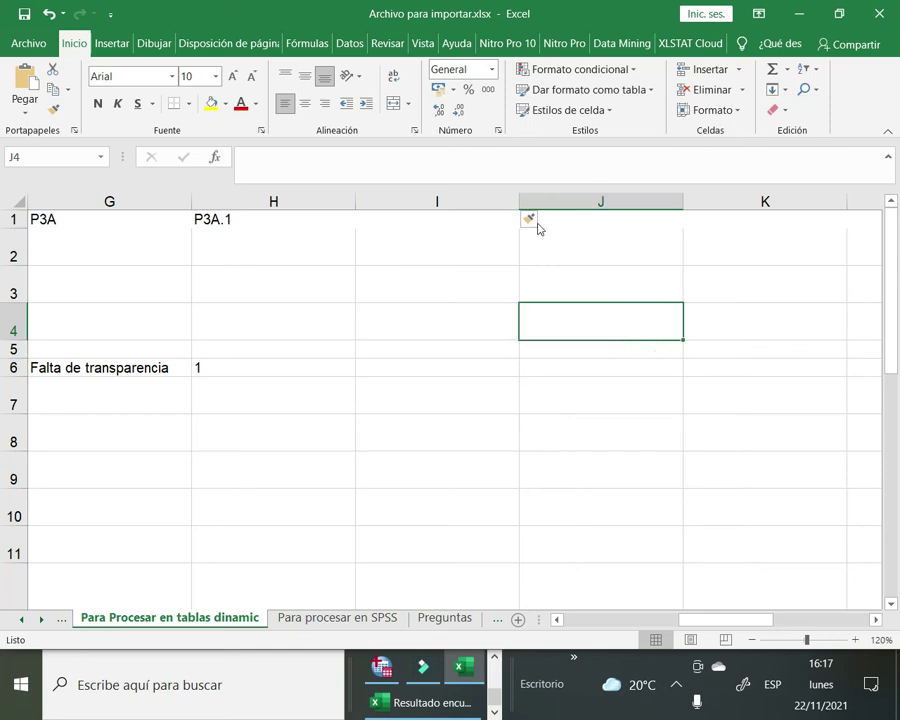
Examine the P3 responses, their grouped P3A answers and P3A.1 codes from row 1 down to row 21
click(410, 220)
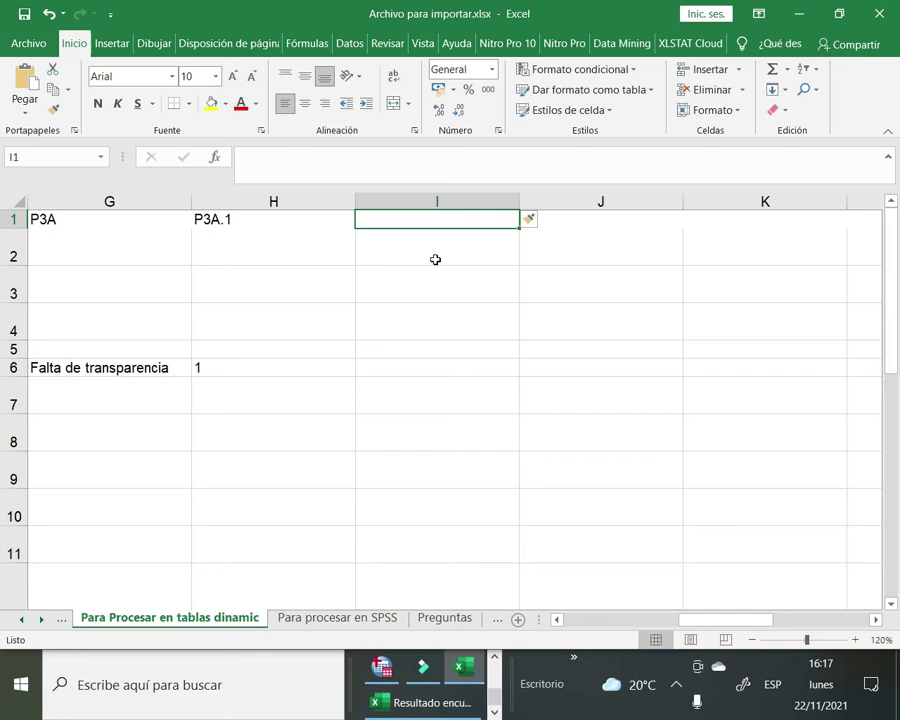
key(Down)
key(Down)
key(Down)
key(Down)
key(Down)
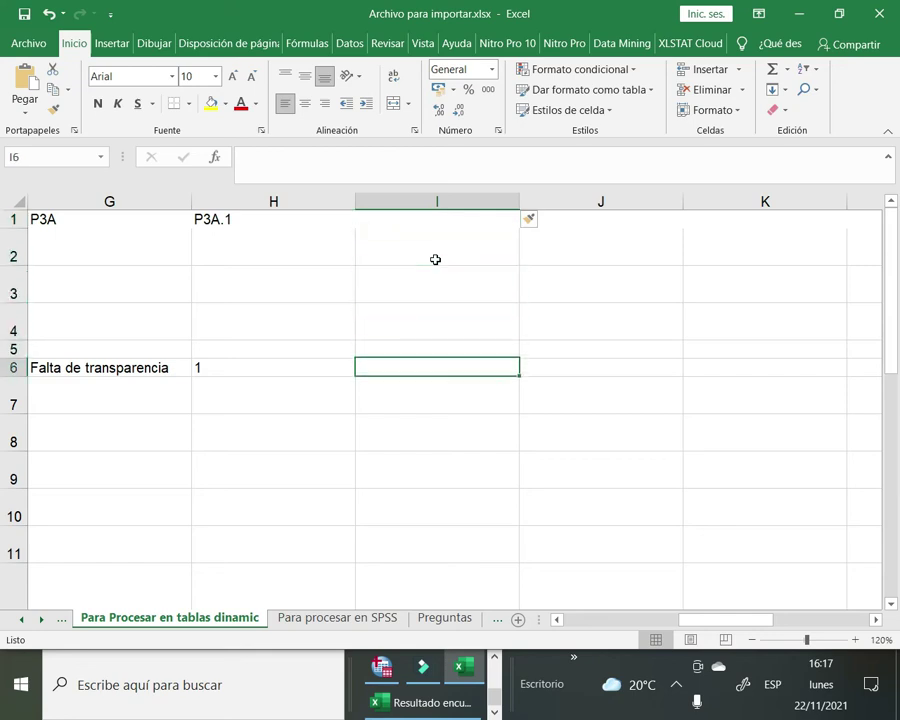
key(Left)
key(Left)
key(Left)
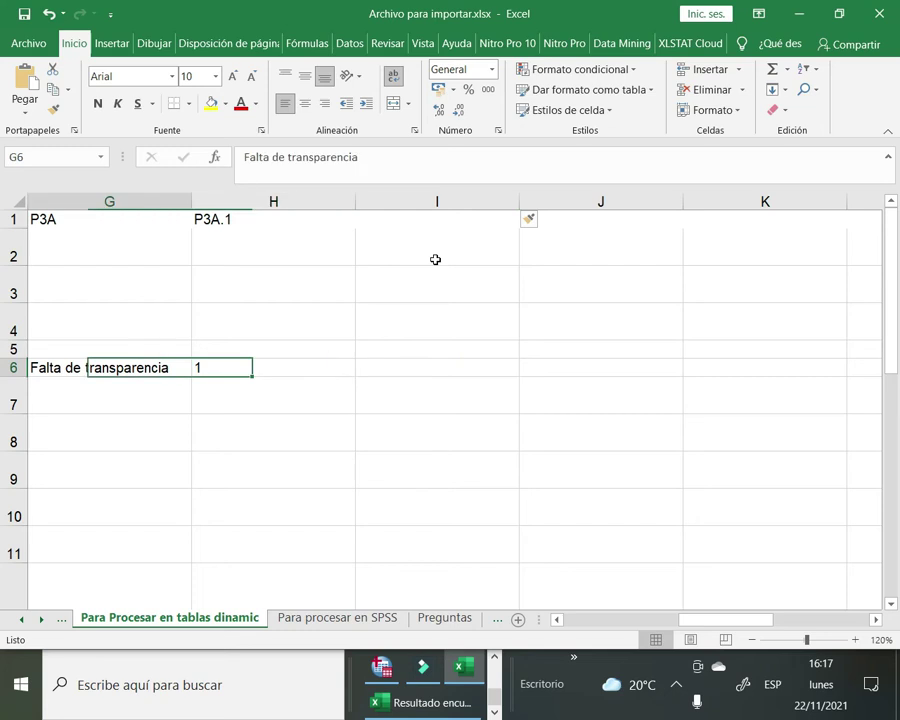
key(Right)
key(Down)
key(Down)
key(Down)
key(Down)
key(Down)
key(Down)
key(Down)
key(Down)
key(Down)
key(Down)
key(Down)
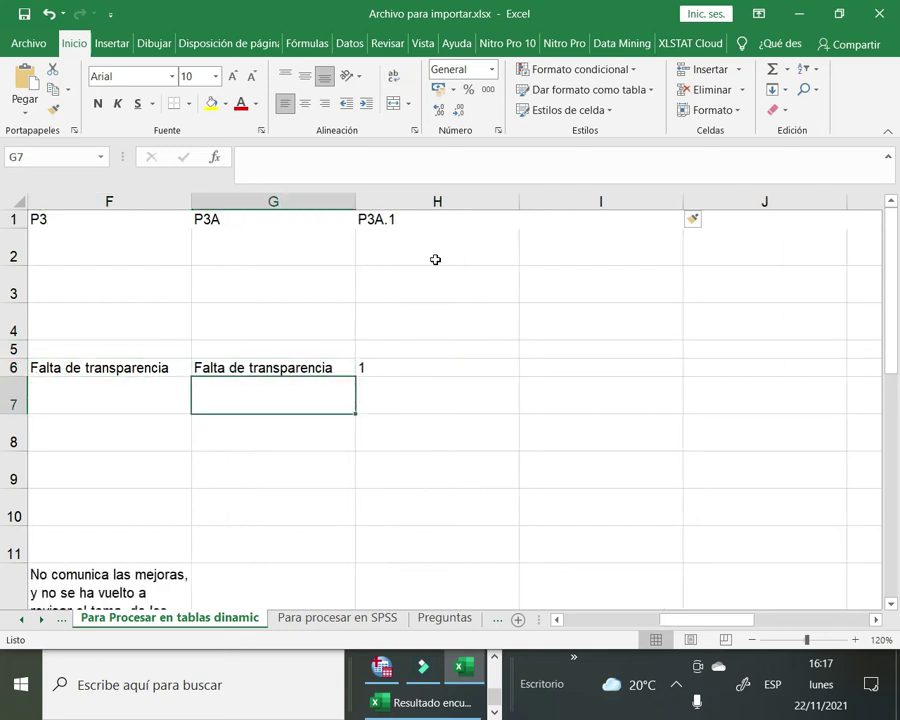
key(Down)
key(Down)
key(Down)
key(Down)
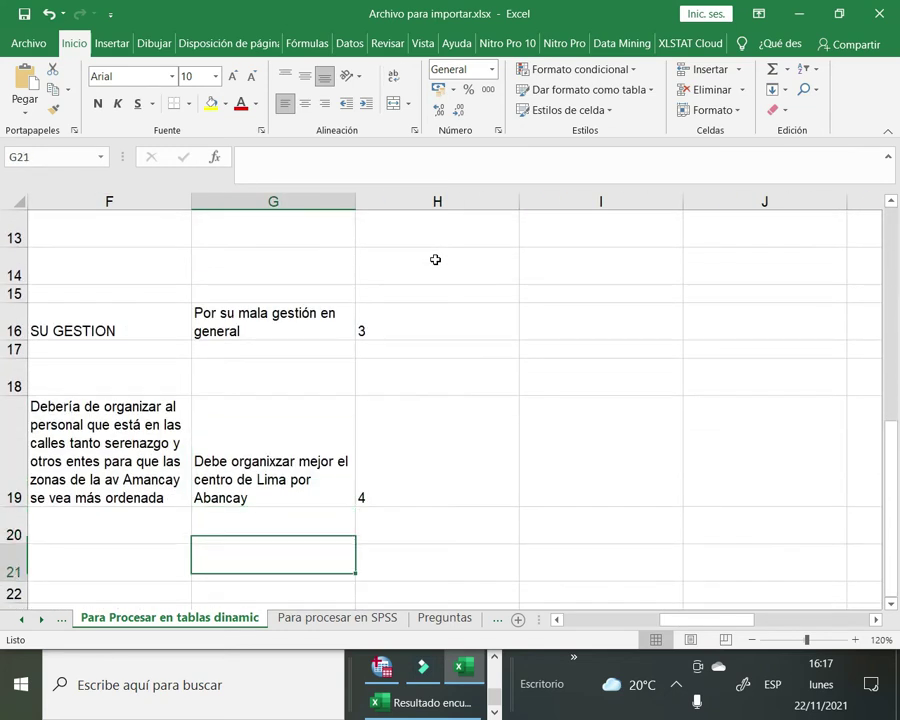
key(Up)
key(Up)
key(Up)
key(Up)
key(Up)
key(Left)
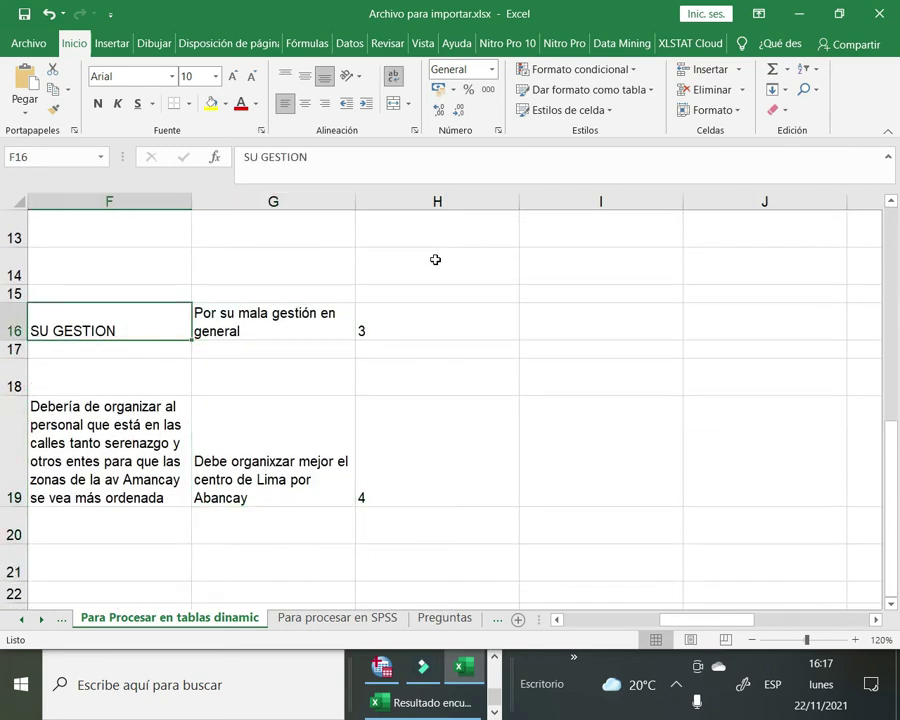
key(Up)
key(Up)
key(Up)
key(Left)
key(Up)
key(Up)
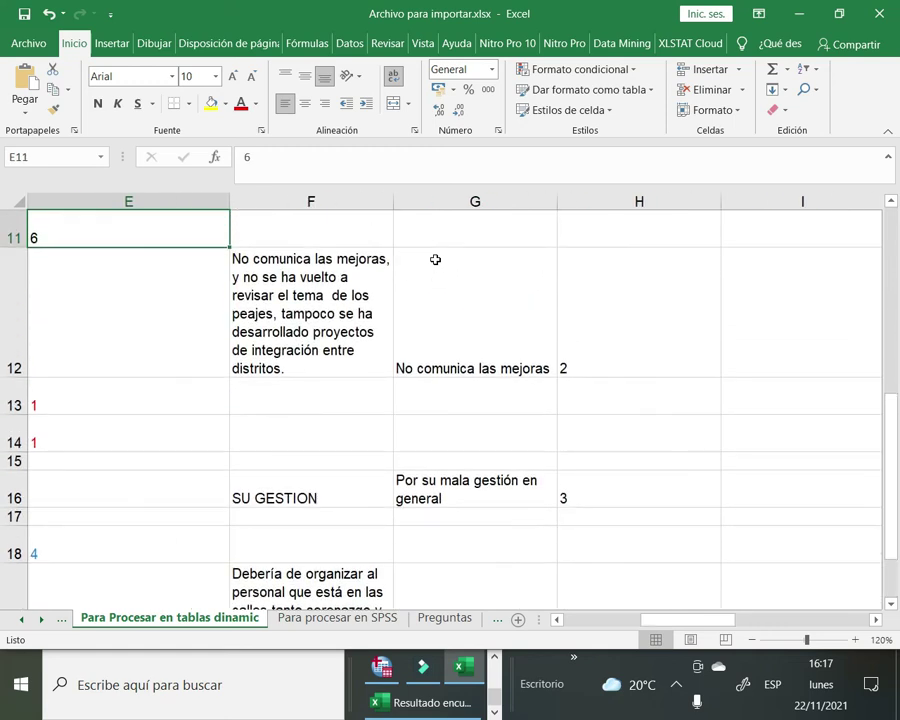
Enter "revisar el tema de los peajes" in I12 as a second idea from the P3 answer, and widen column I to fit it
key(Right)
key(Down)
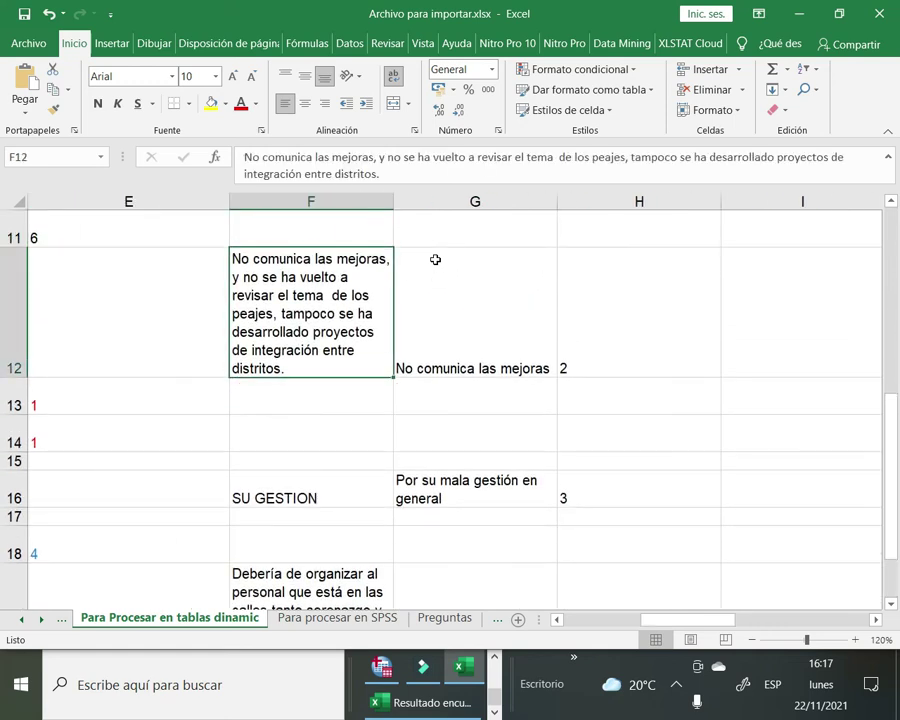
key(Right)
key(Right)
key(Right)
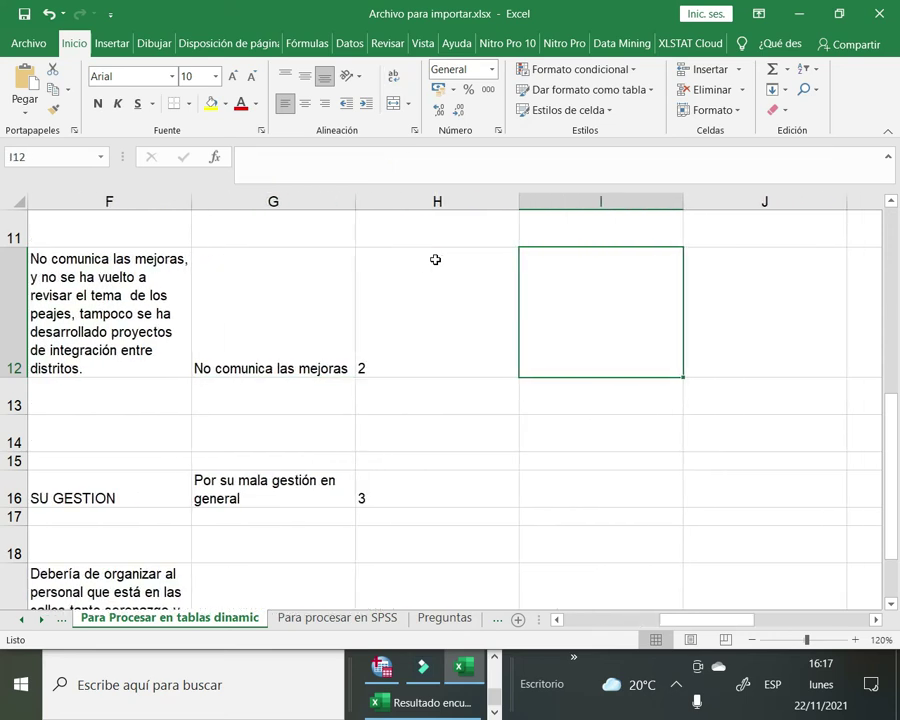
text(r)
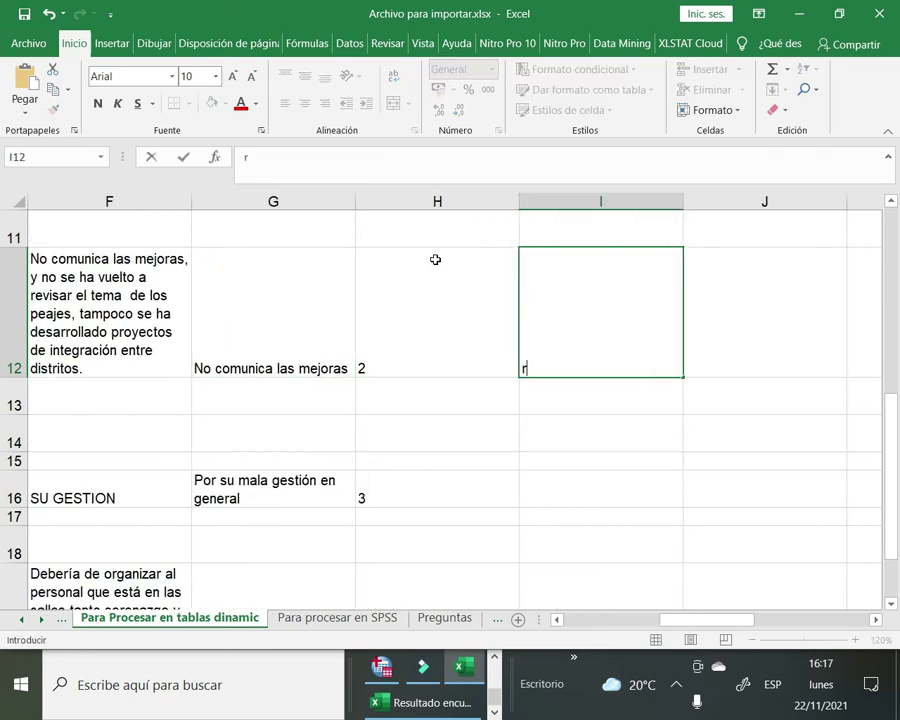
text(evisar el)
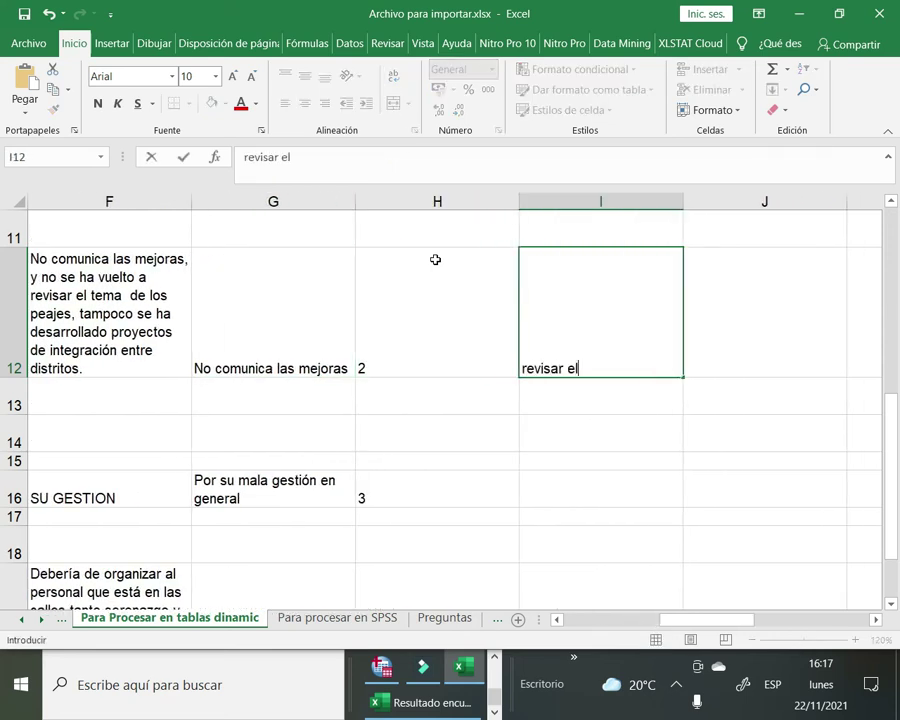
text( tema de )
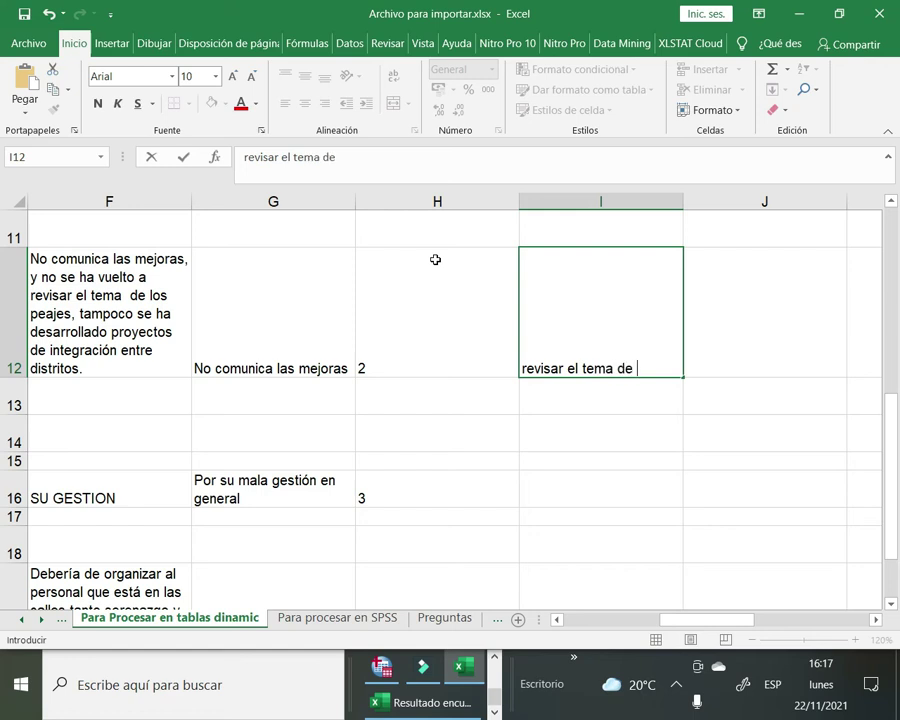
text(los peajes)
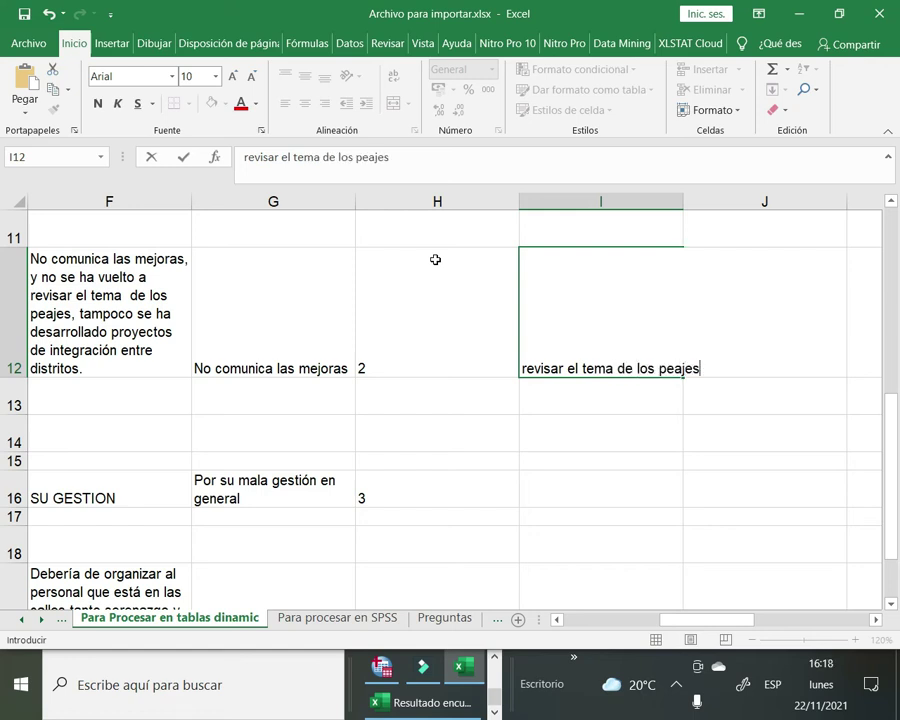
key(Return)
key(Up)
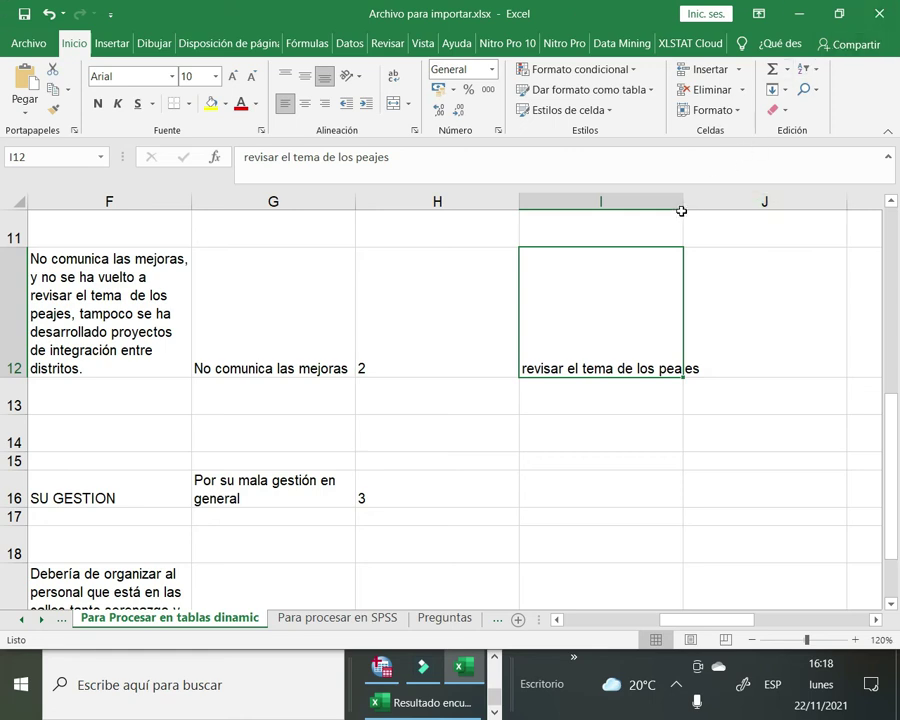
drag(682, 207, 709, 202)
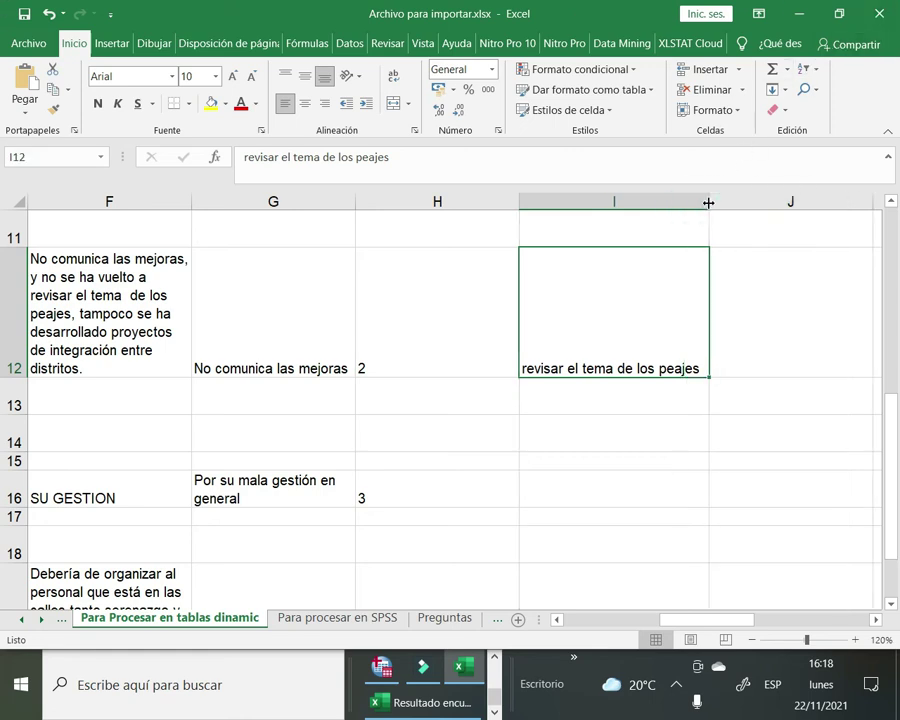
Capitalise the first letter of the I12 text so that it reads "Revisar el tema de los peajes"
scroll(385, 430, up, 3)
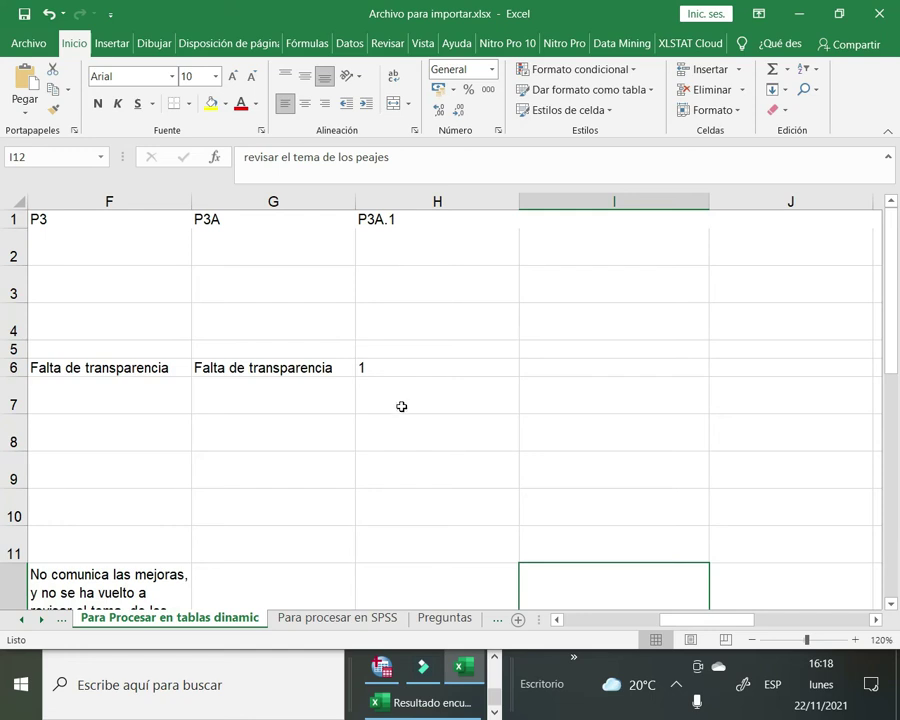
scroll(402, 404, down, 2)
scroll(402, 401, down, 3)
scroll(402, 401, up, 5)
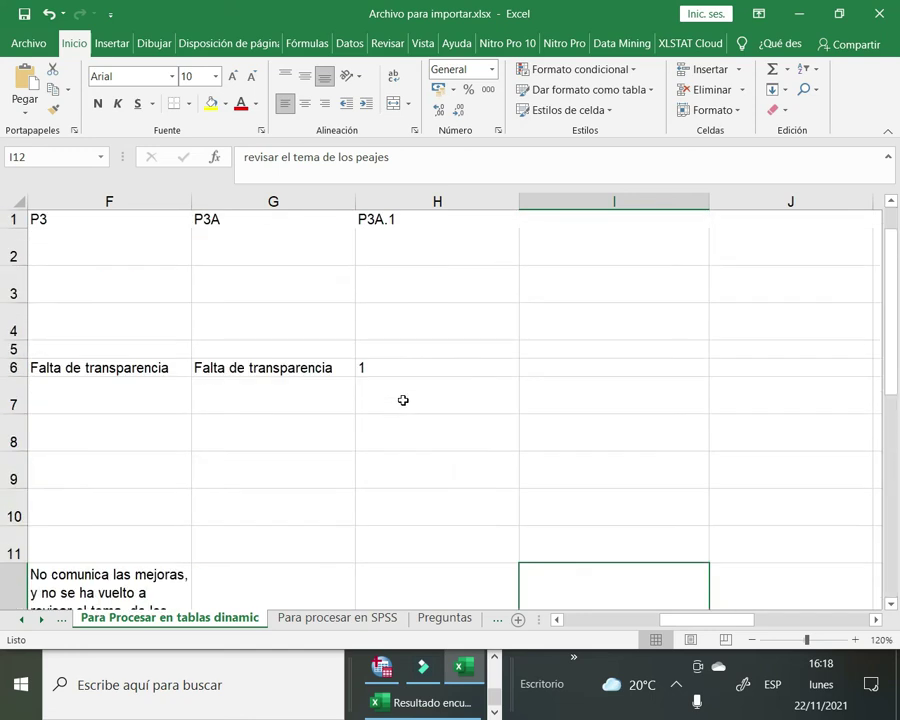
scroll(490, 392, down, 2)
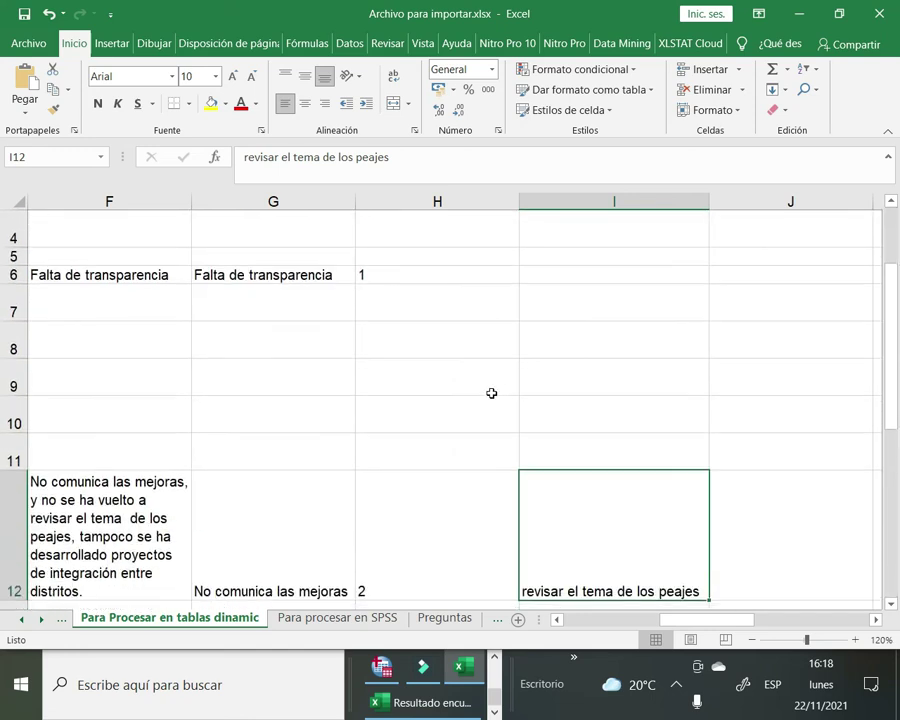
scroll(491, 393, down, 1)
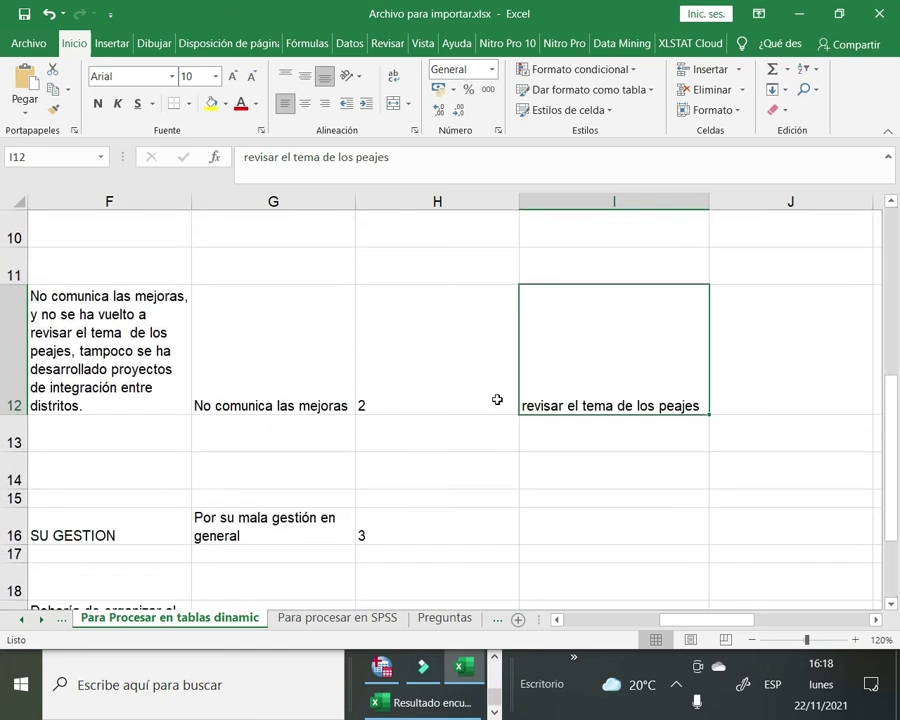
double_click(552, 404)
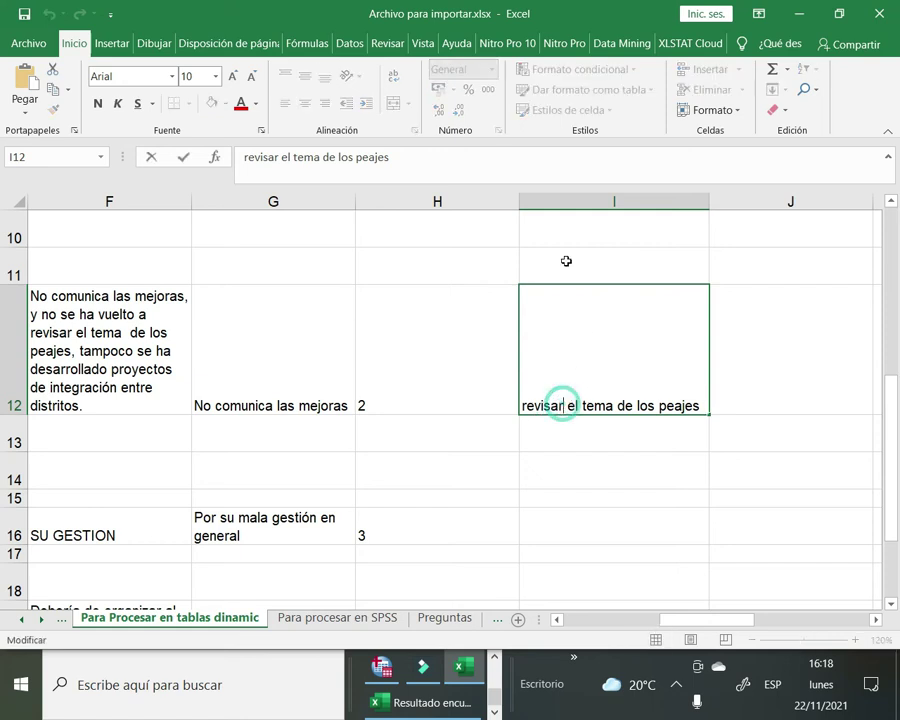
click(244, 156)
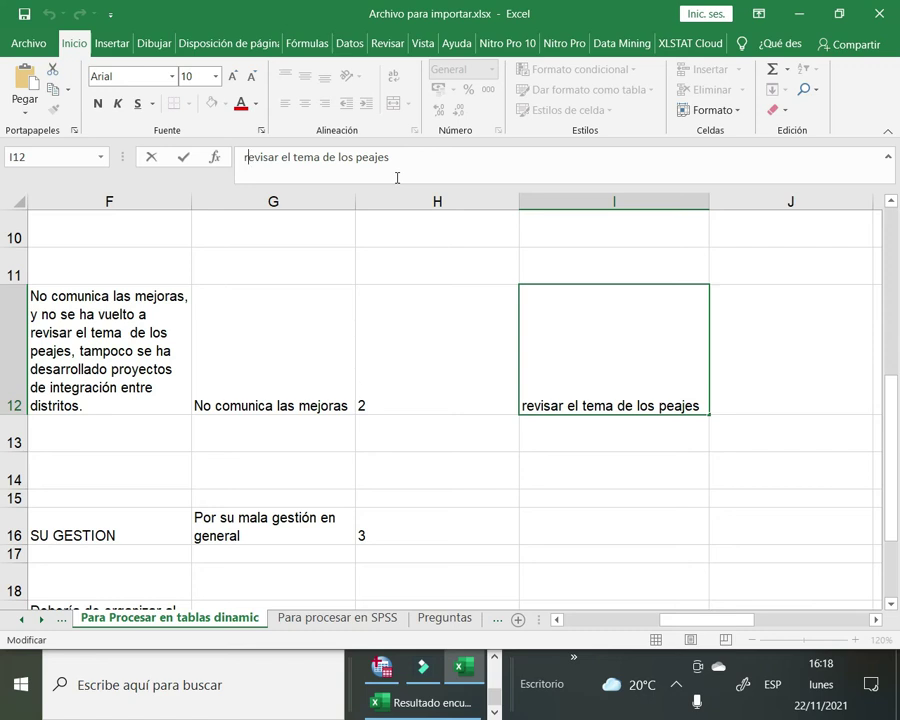
text(R)
key(Delete)
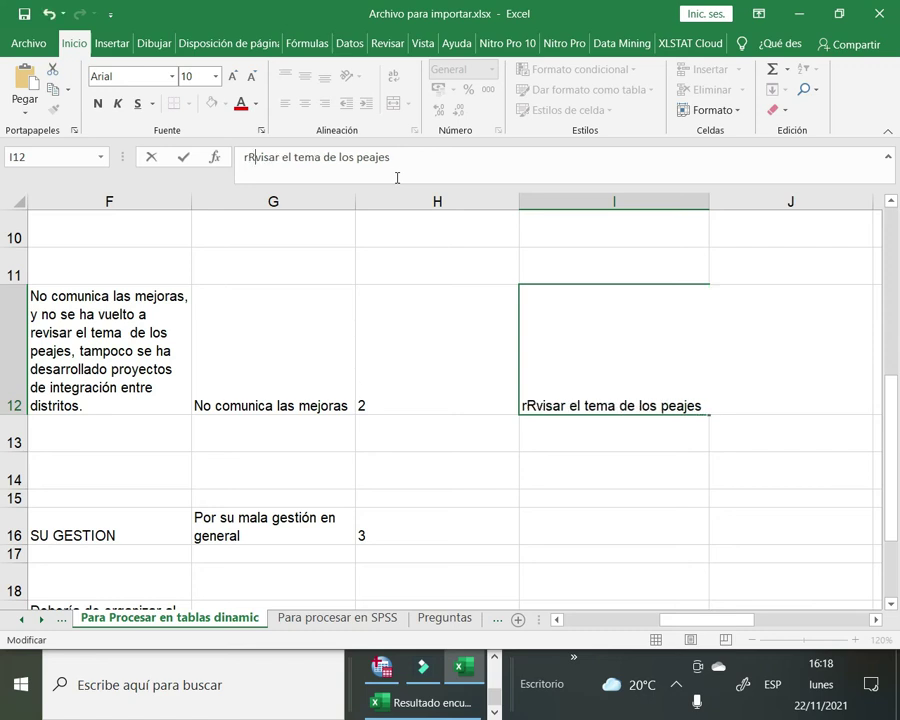
key(BackSpace)
key(Right)
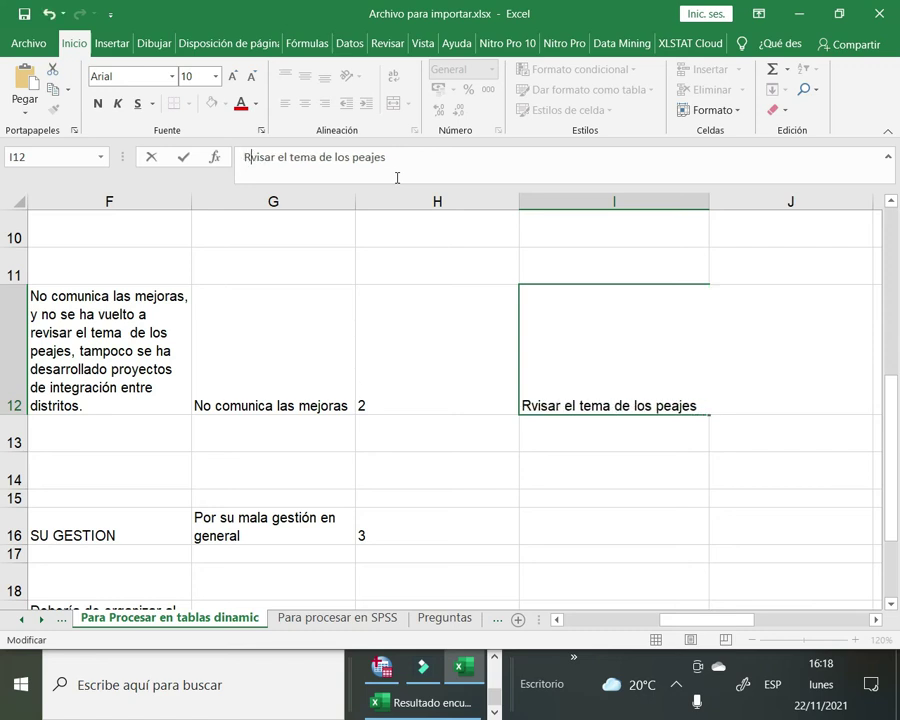
text(r)
key(BackSpace)
text(e)
key(Return)
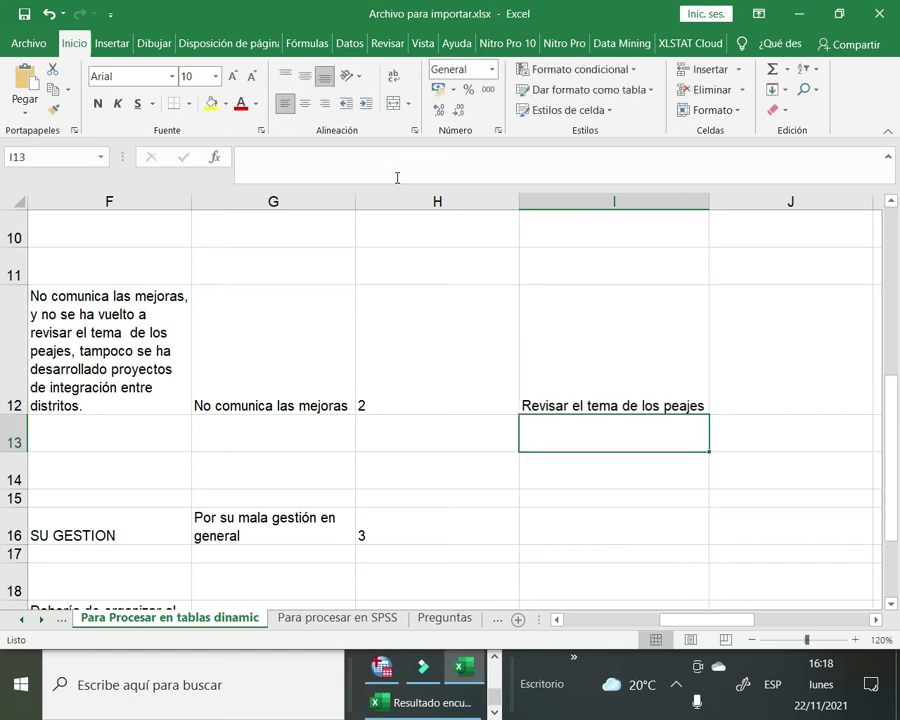
Enter the code 5 in J12 for the answer about the tolls
key(Up)
key(Right)
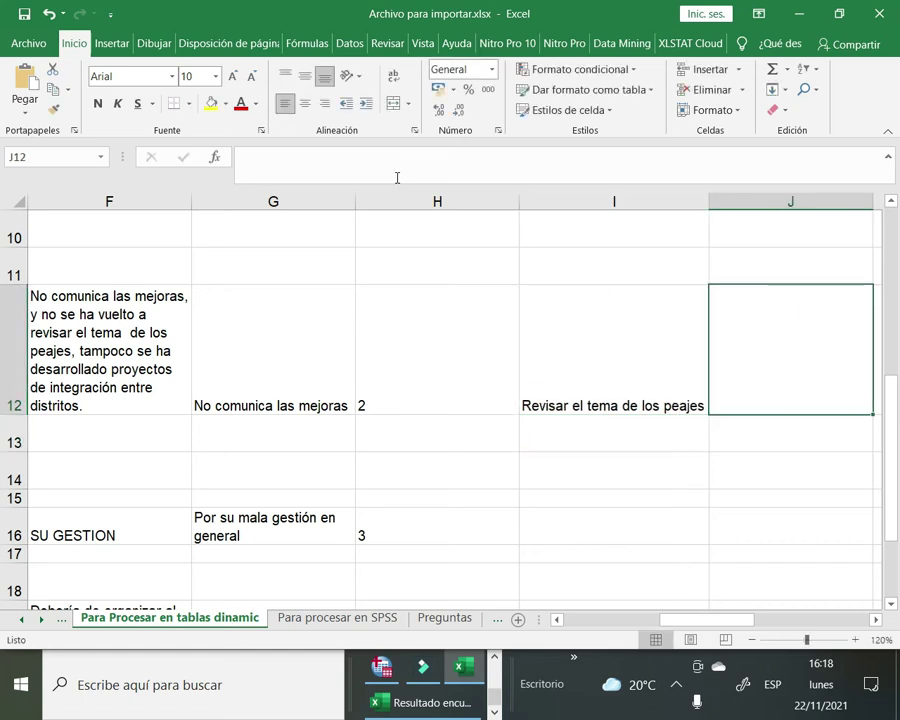
text(5)
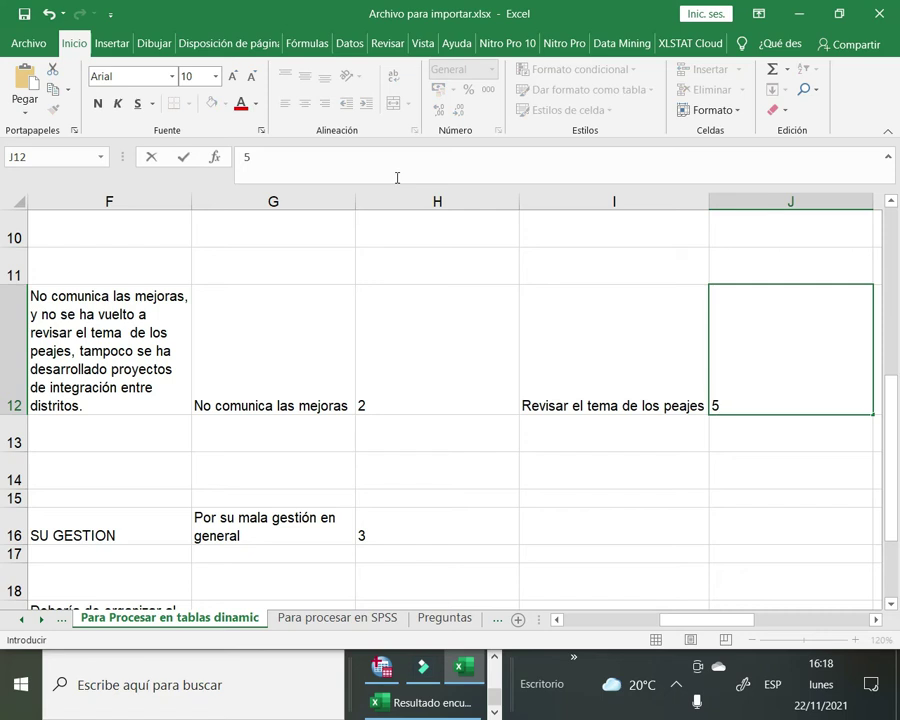
key(Return)
key(Up)
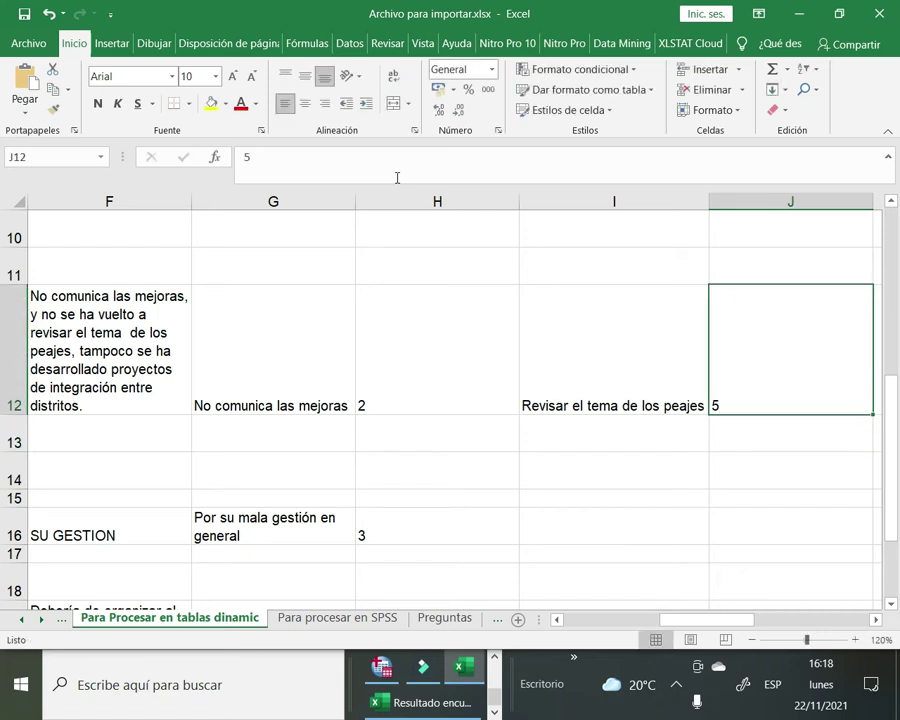
Reread the full P3 answer in F12 and compare it with the ideas already coded along row 12
key(Left)
key(Left)
key(Left)
key(Left)
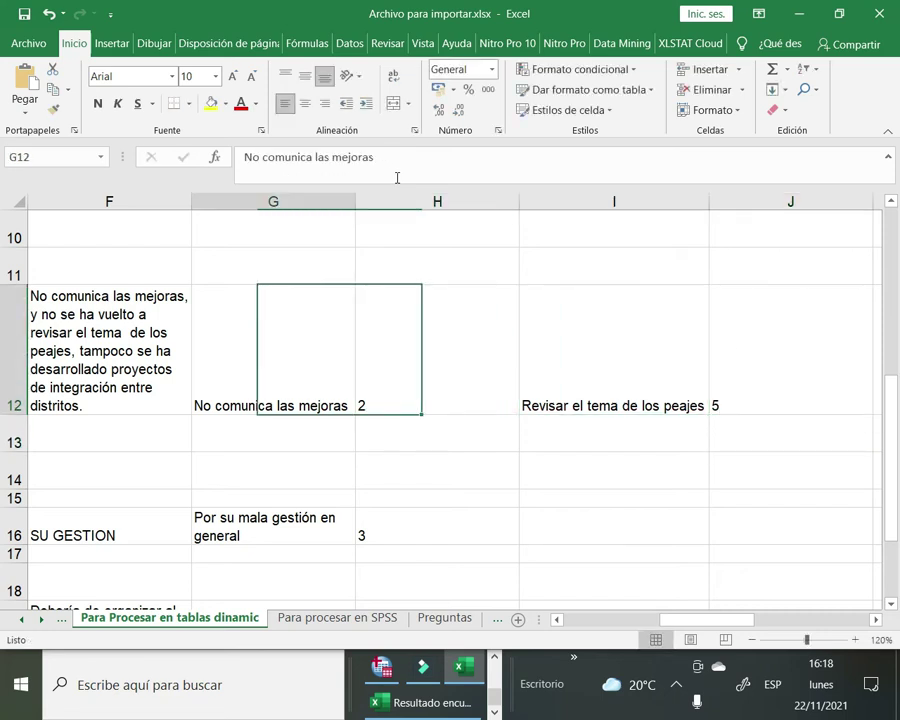
key(Left)
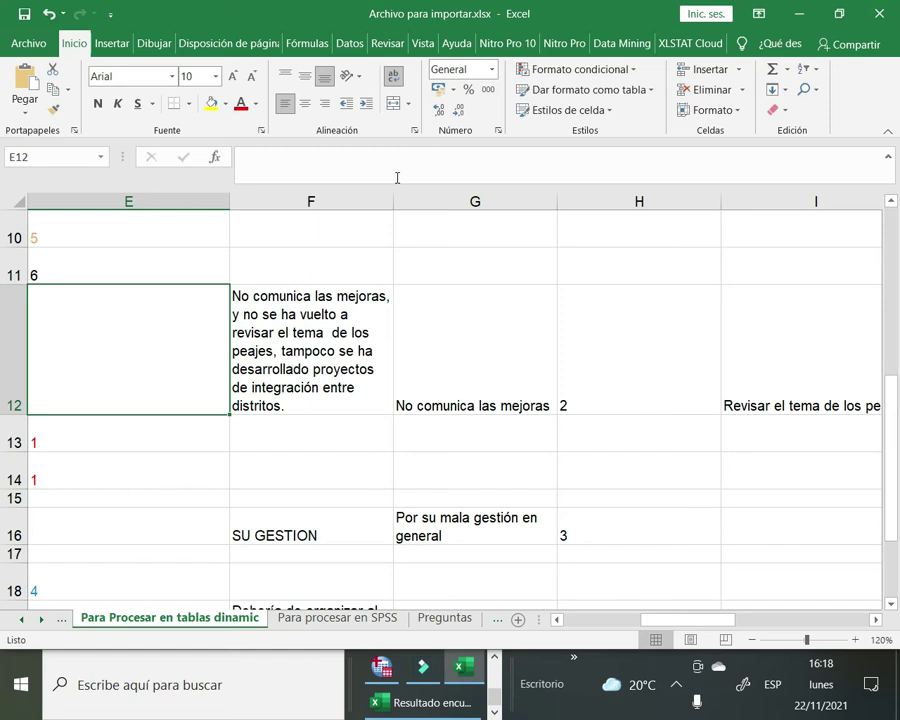
key(Right)
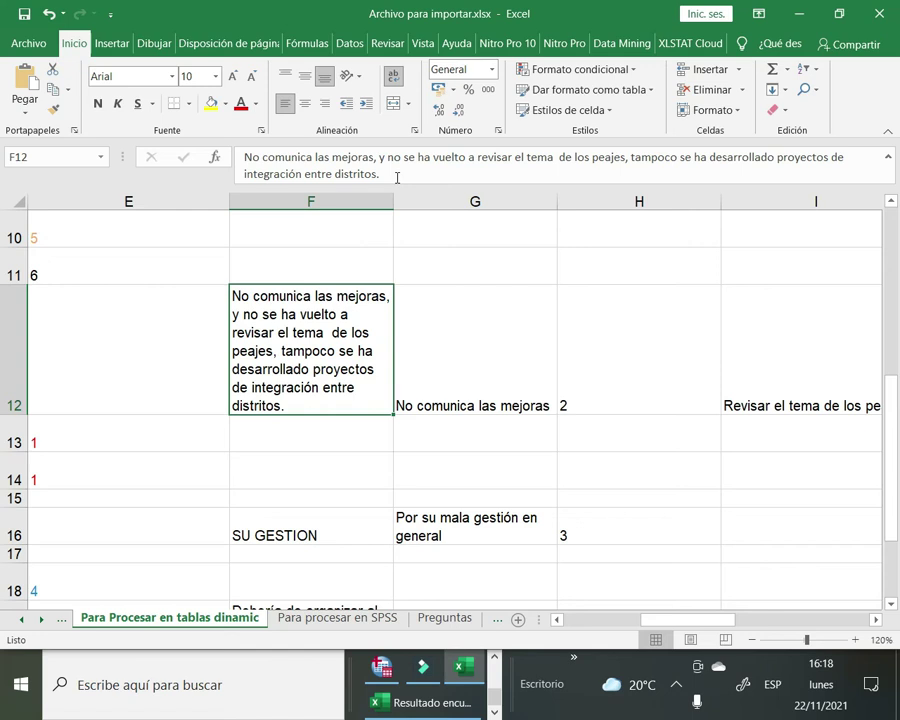
key(Right)
key(Right)
key(Right)
key(Right)
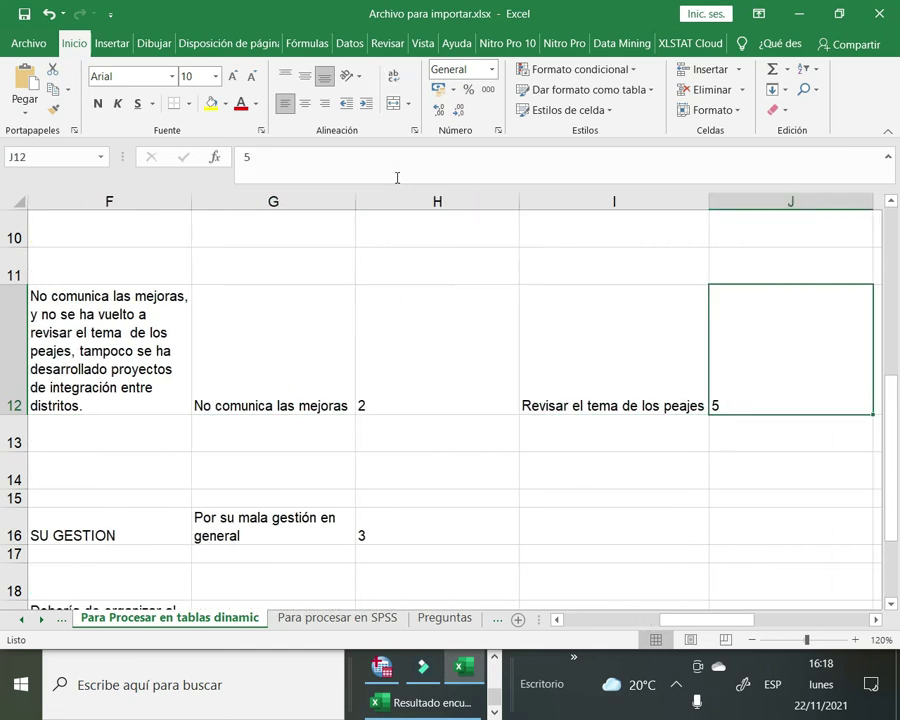
Enter "No ha integrado a los distritos" in K12 as the third idea from the P3 answer, and widen column K to fit it
key(Left)
key(Right)
key(Right)
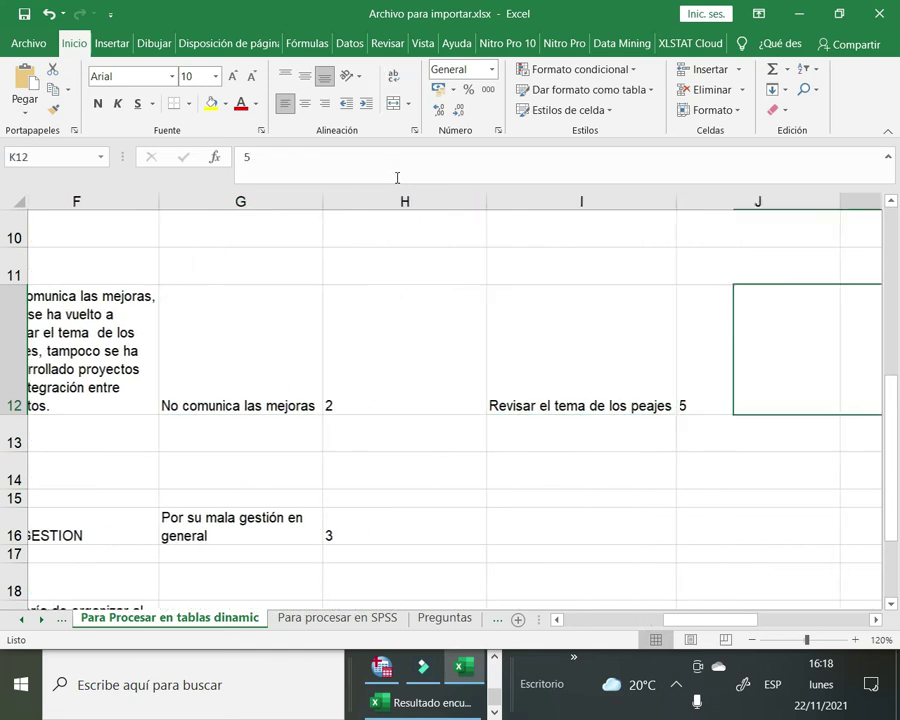
key(Left)
key(Right)
key(Right)
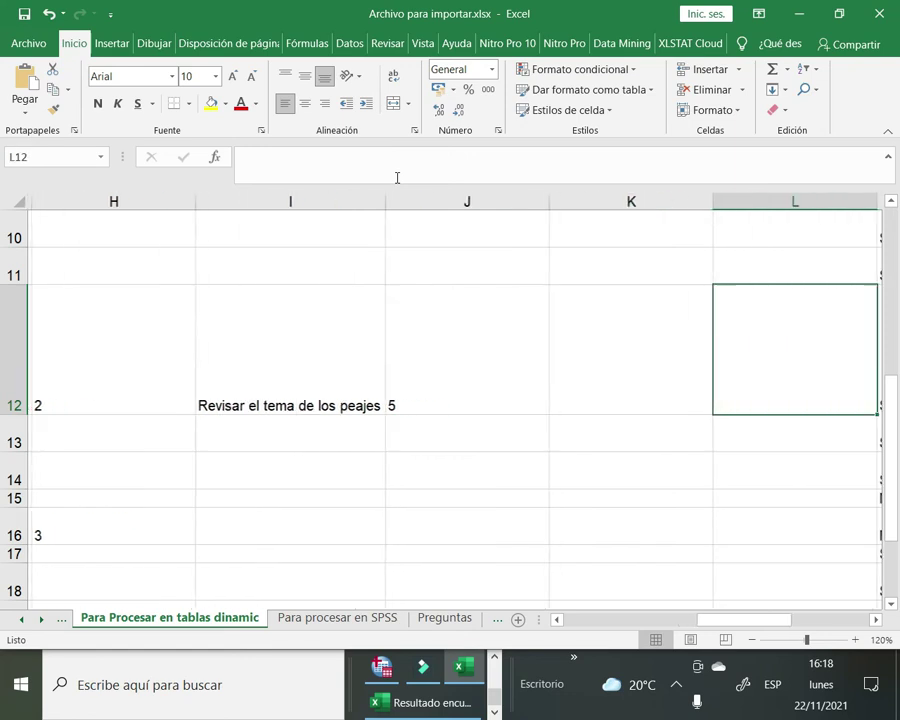
key(Left)
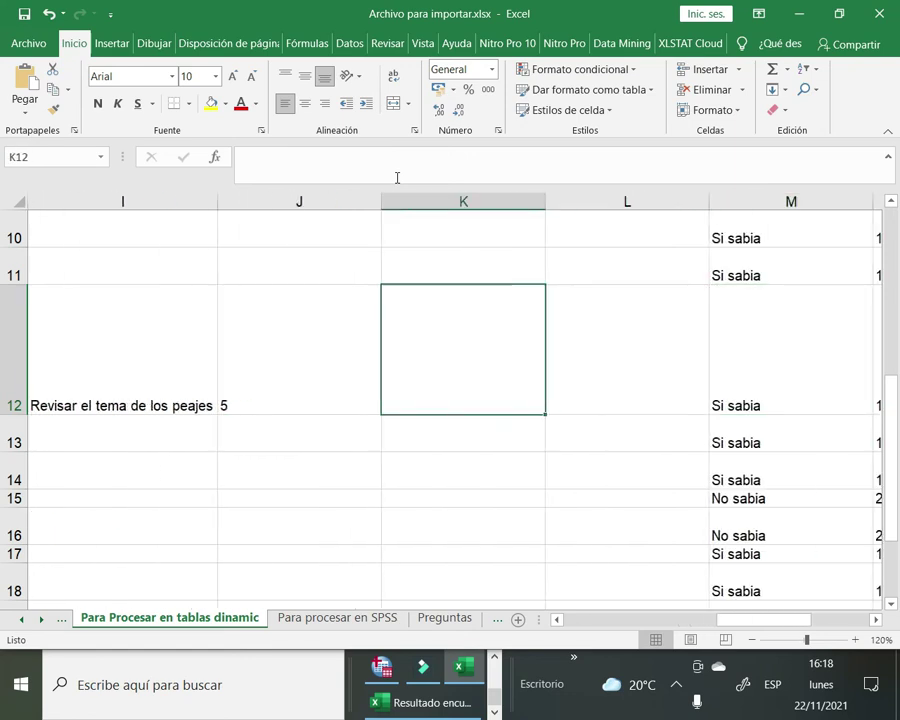
text(No )
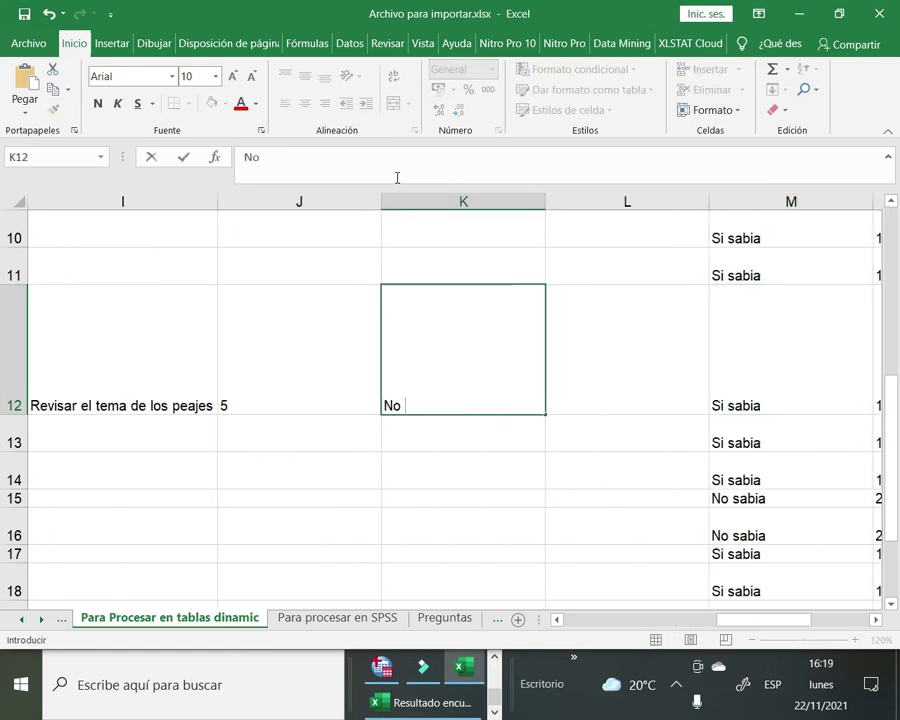
text(ha integ)
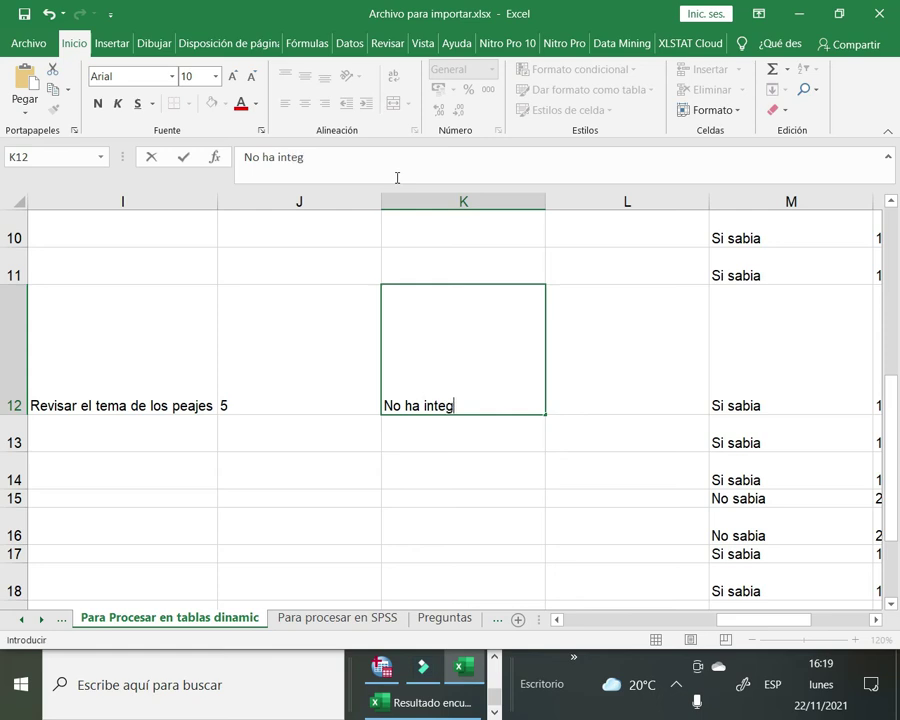
text(rado a l)
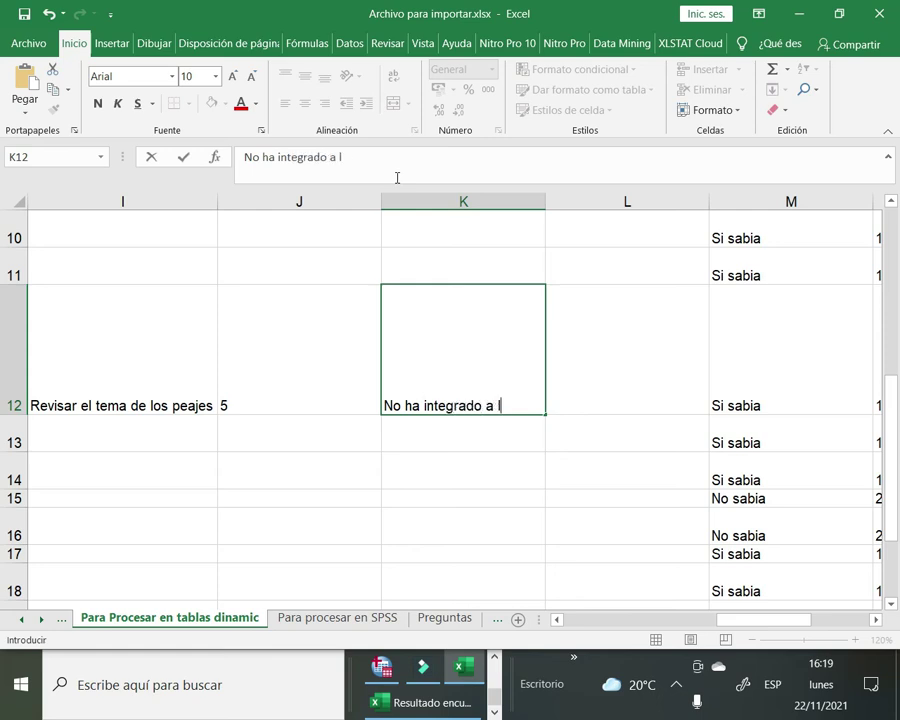
text(os d)
text(istri)
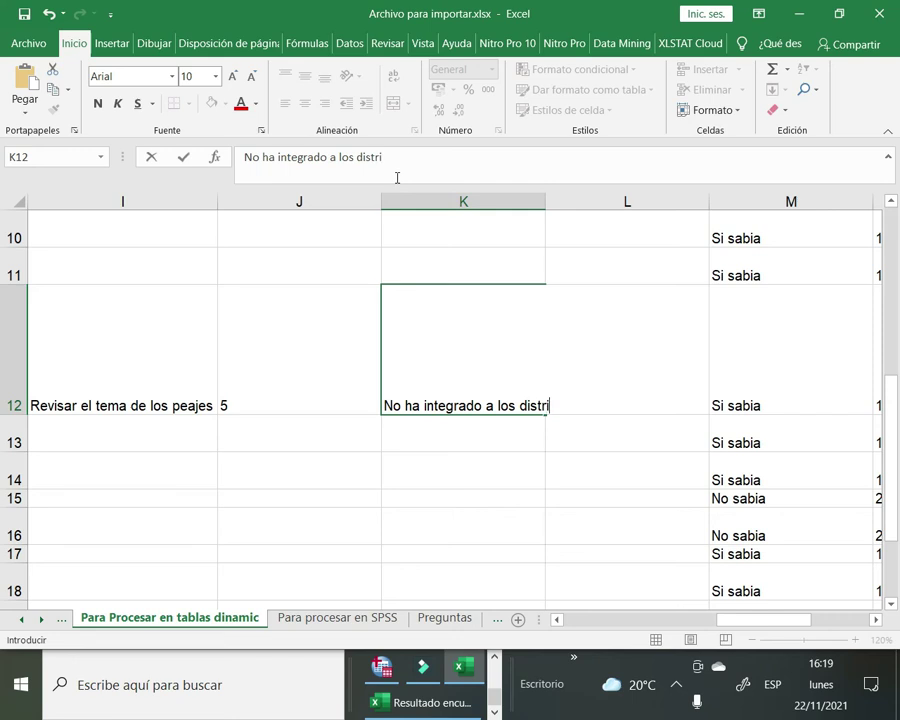
text(tos)
key(Return)
key(Up)
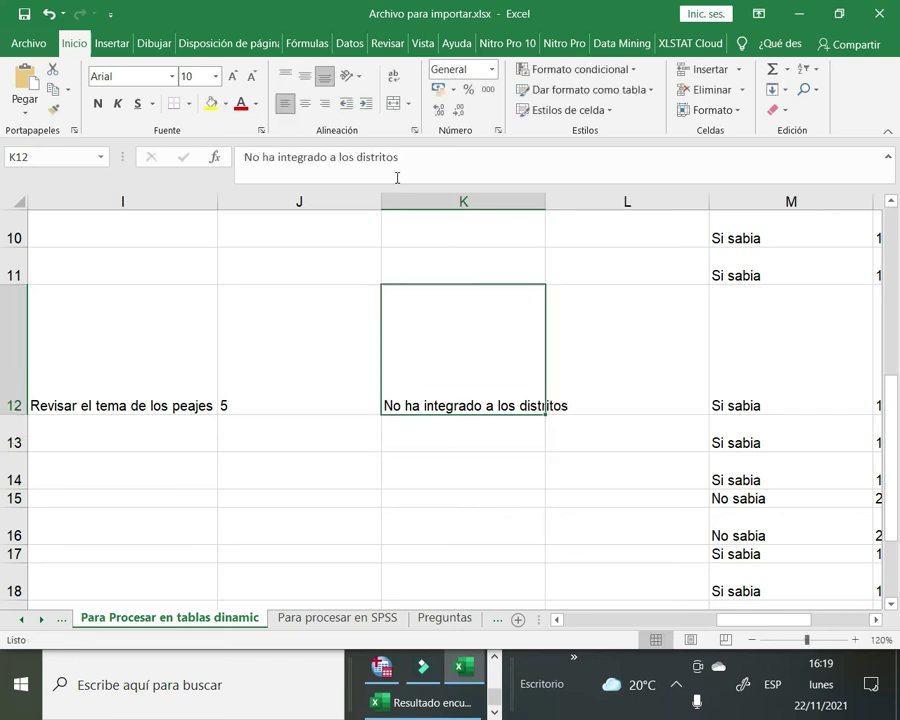
key(Right)
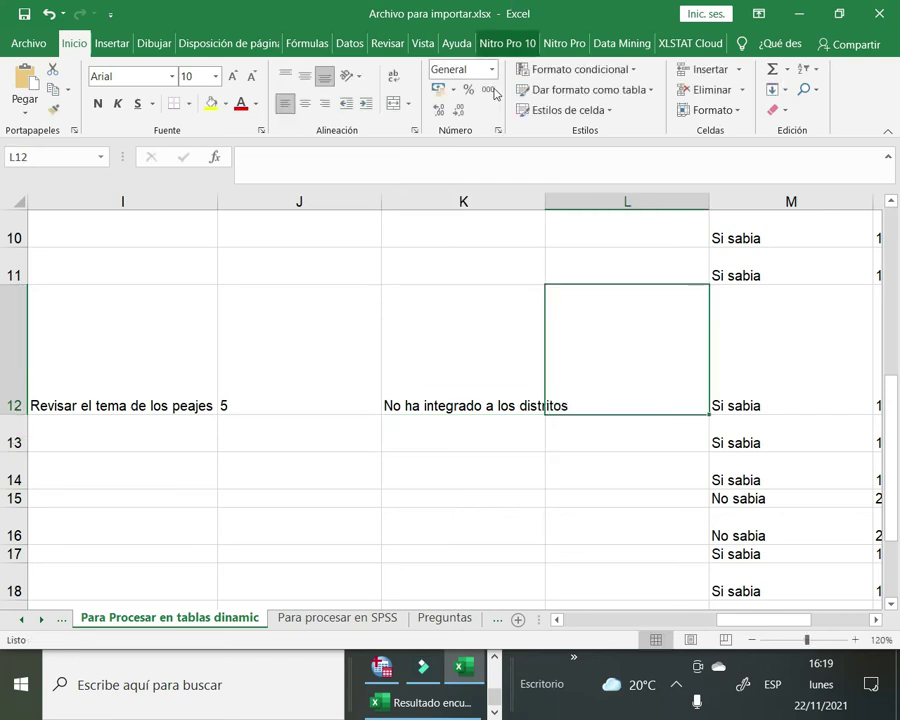
drag(542, 207, 575, 203)
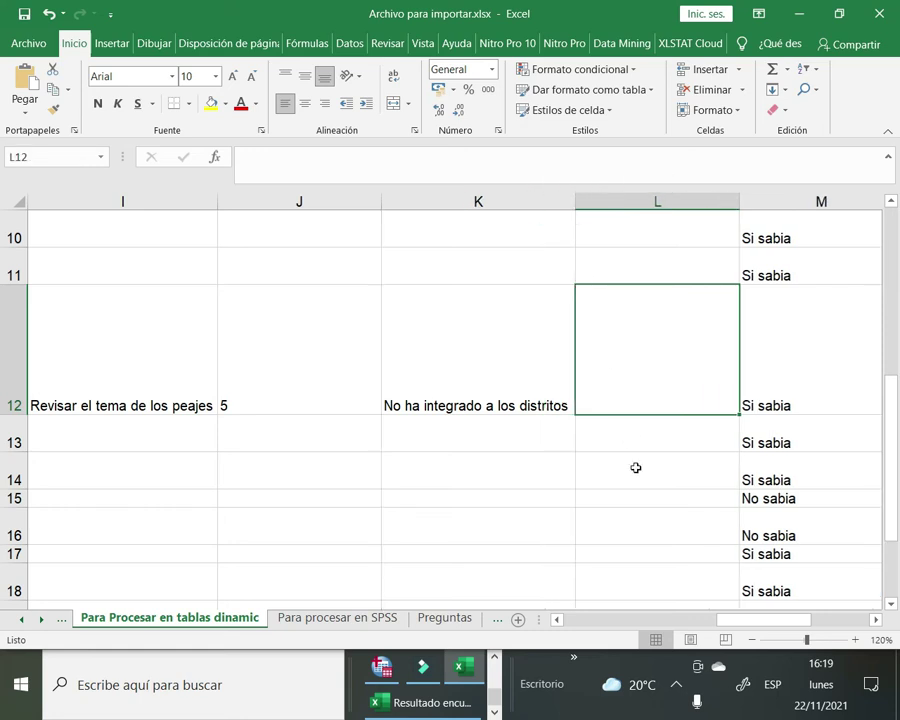
click(617, 512)
Enter the code 6 in L12 for the answer about integrating the districts
click(274, 404)
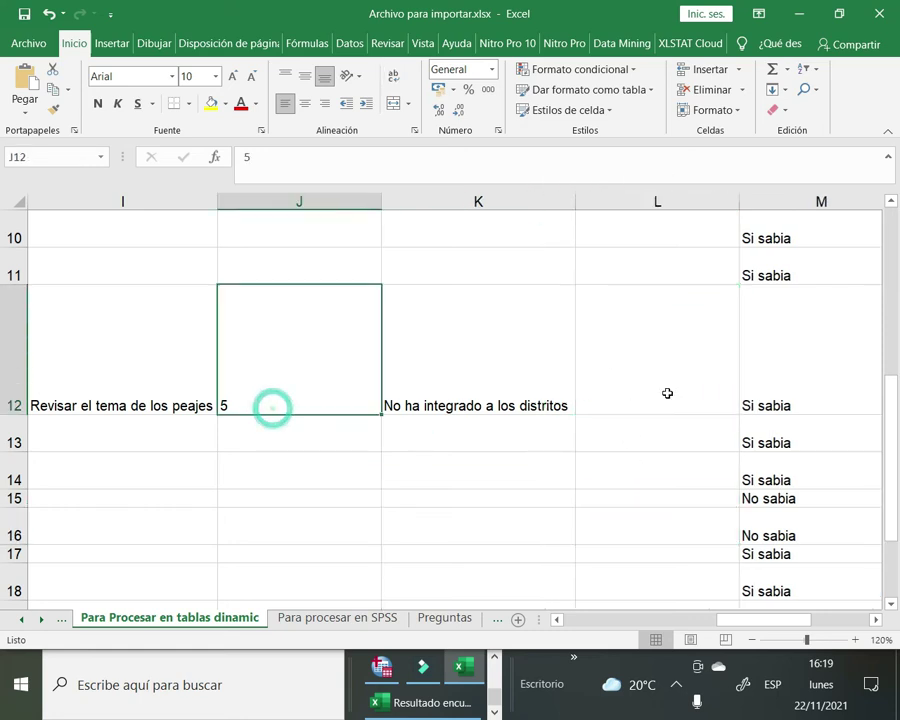
key(Right)
key(Right)
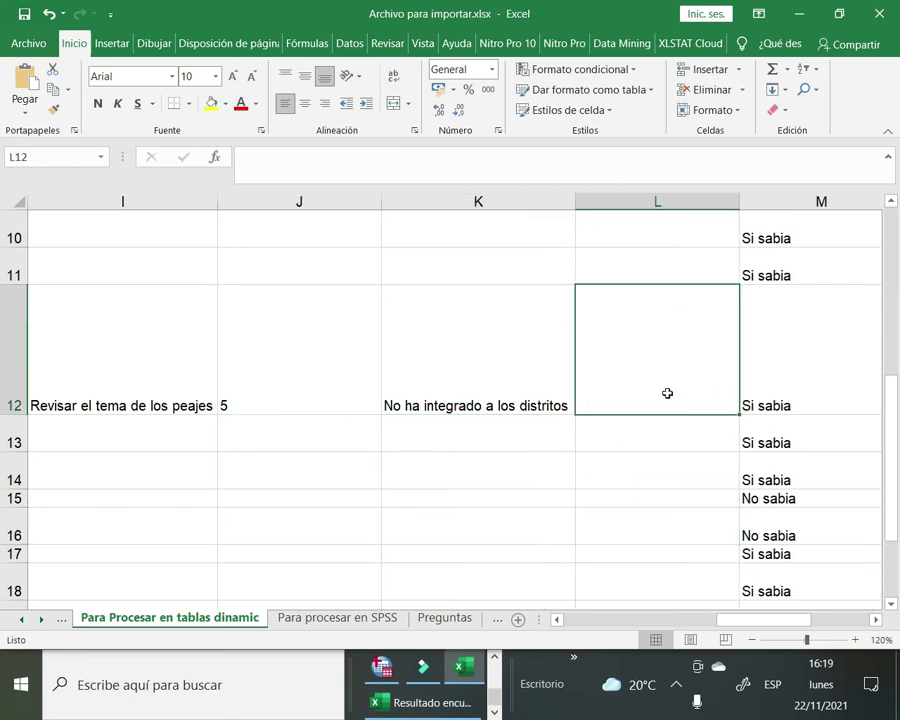
text(6)
key(Return)
key(Up)
Review the remaining P3 answers in column F from row 12 down to row 19 for further ideas to separate
key(Left)
key(Left)
key(Left)
key(Left)
key(Left)
key(Left)
key(Left)
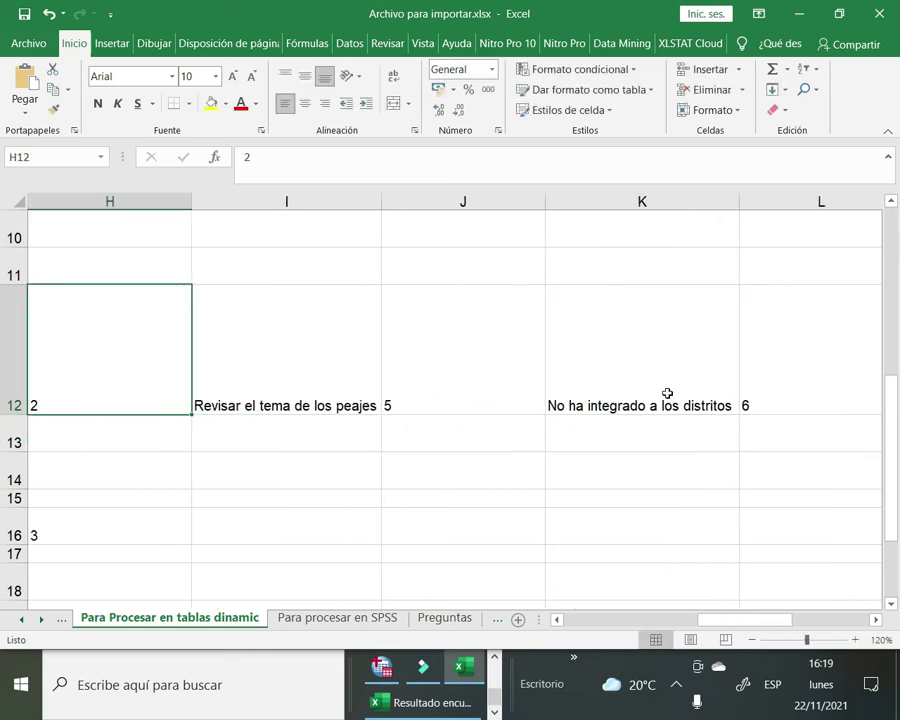
key(Right)
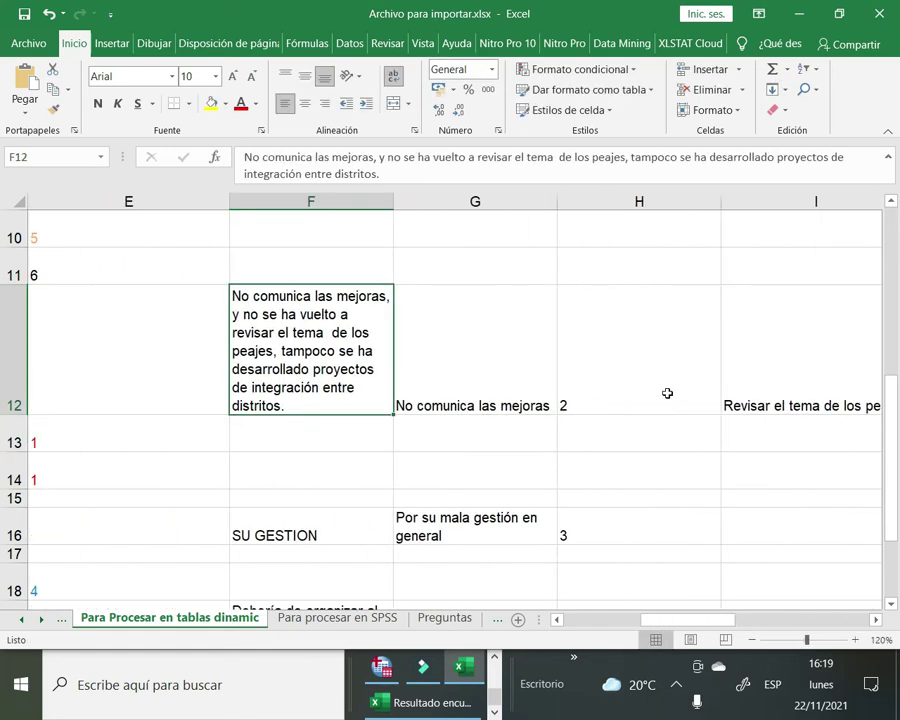
key(Down)
key(Down)
key(Down)
key(Down)
key(Down)
key(Down)
key(Down)
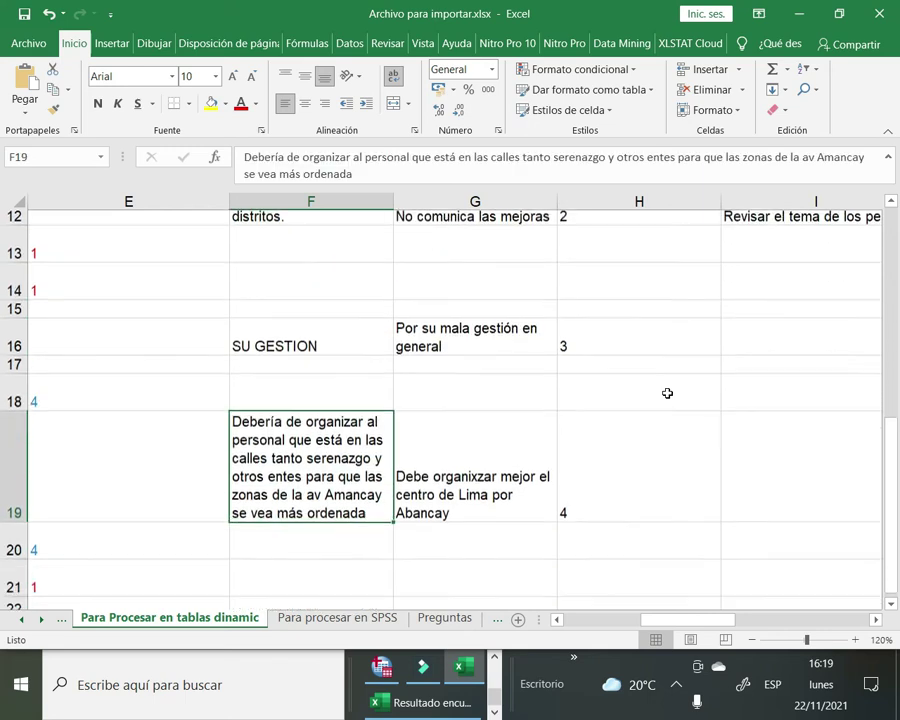
key(Down)
key(Up)
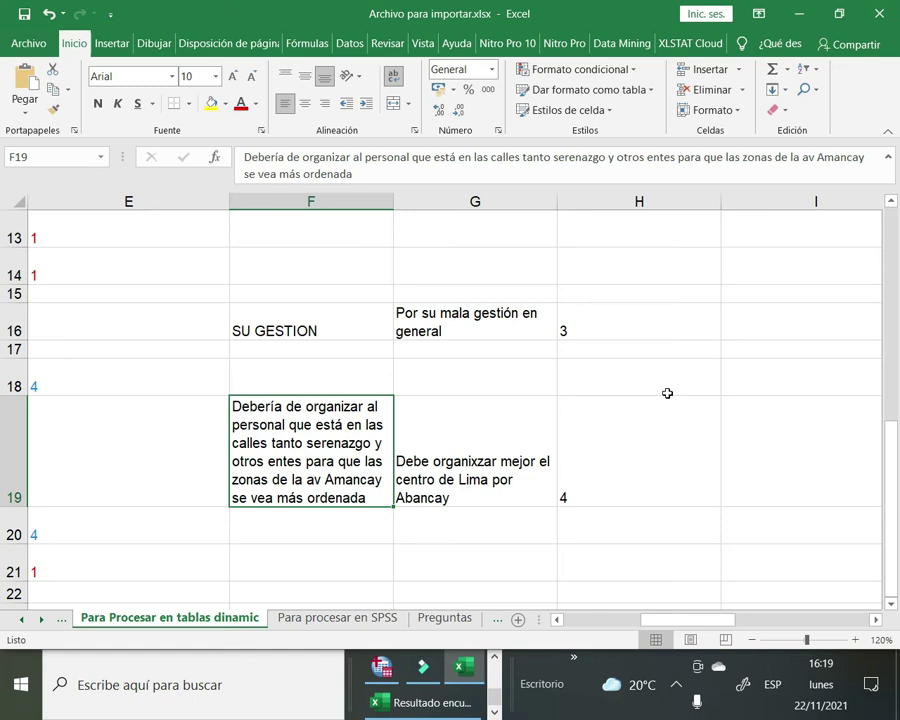
Correct the misspelled verb in G19 so that the answer reads "Debe organizar mejor el centro de Lima por Abancay"
key(Right)
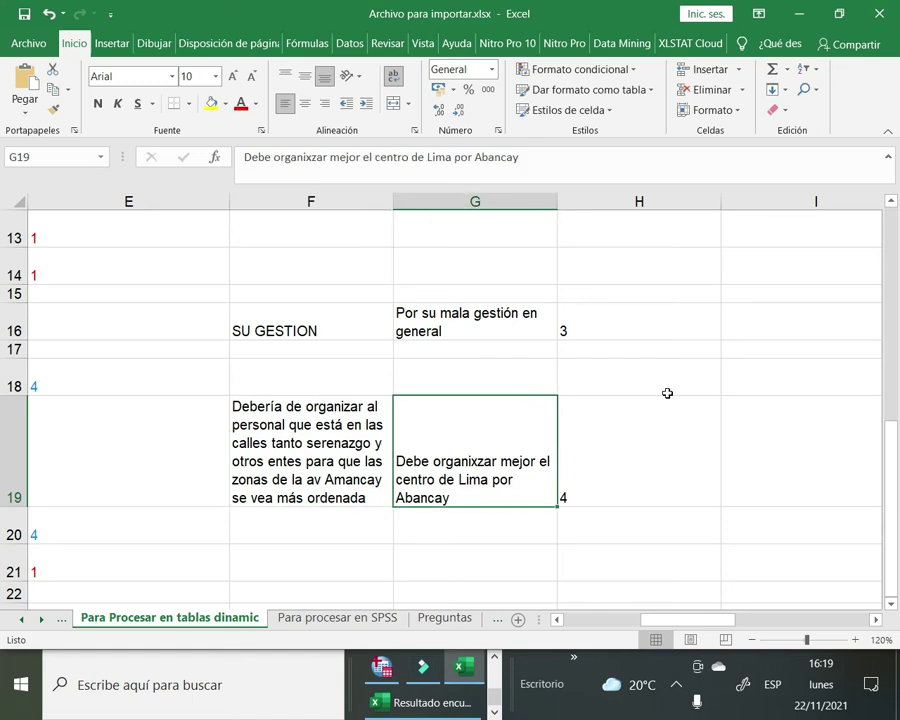
key(F2)
key(Up)
key(Up)
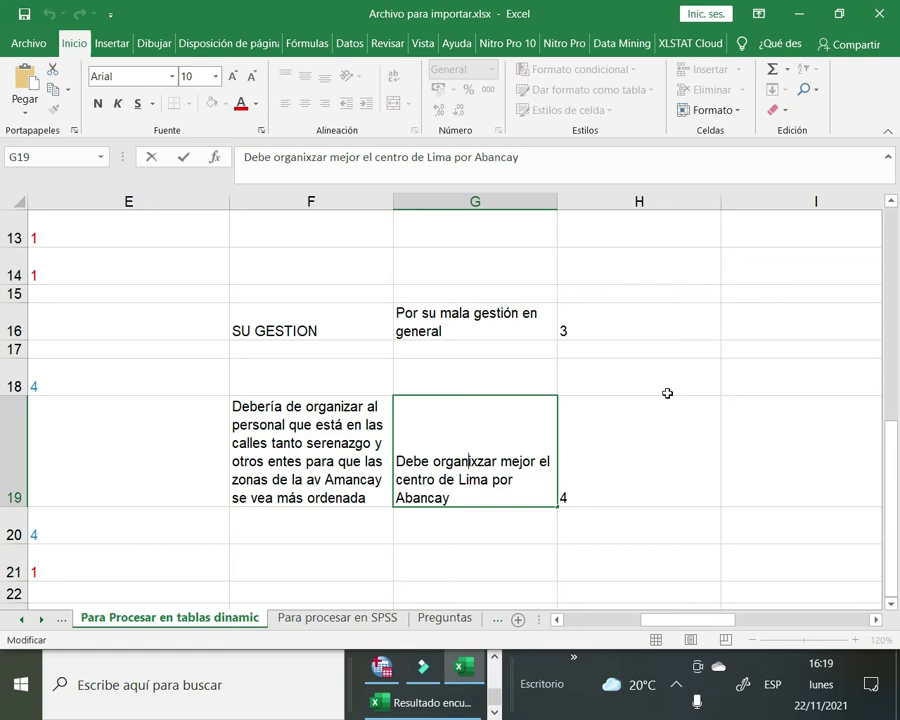
key(Left)
key(Right)
key(Right)
key(Right)
key(Delete)
key(Return)
key(Up)
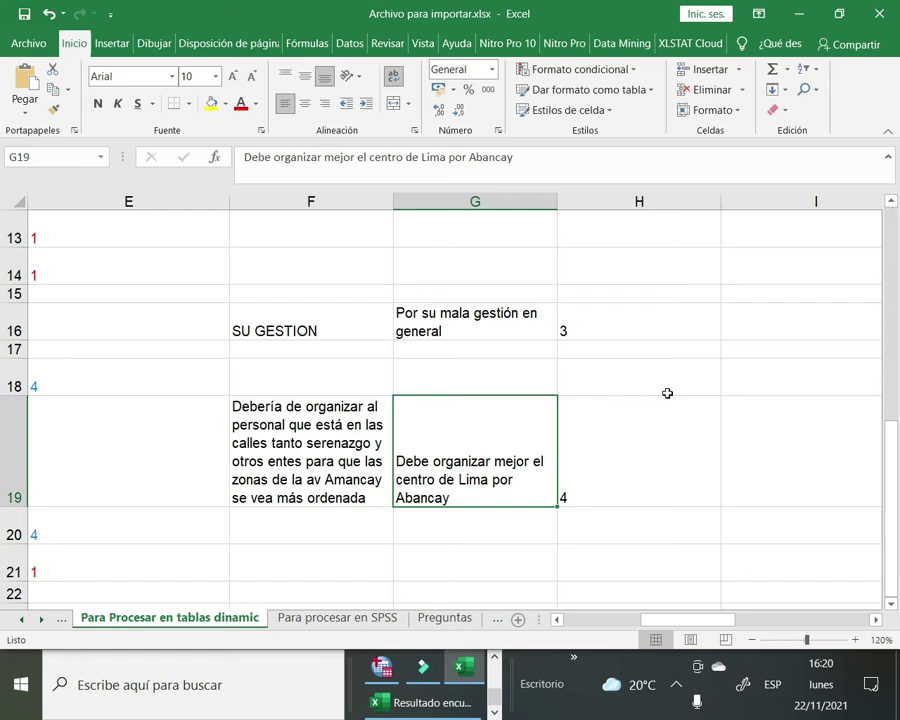
Review the grouped P3 answers and their codes from row 19 up through the earlier rows and back to row 12
key(Right)
key(Left)
key(Right)
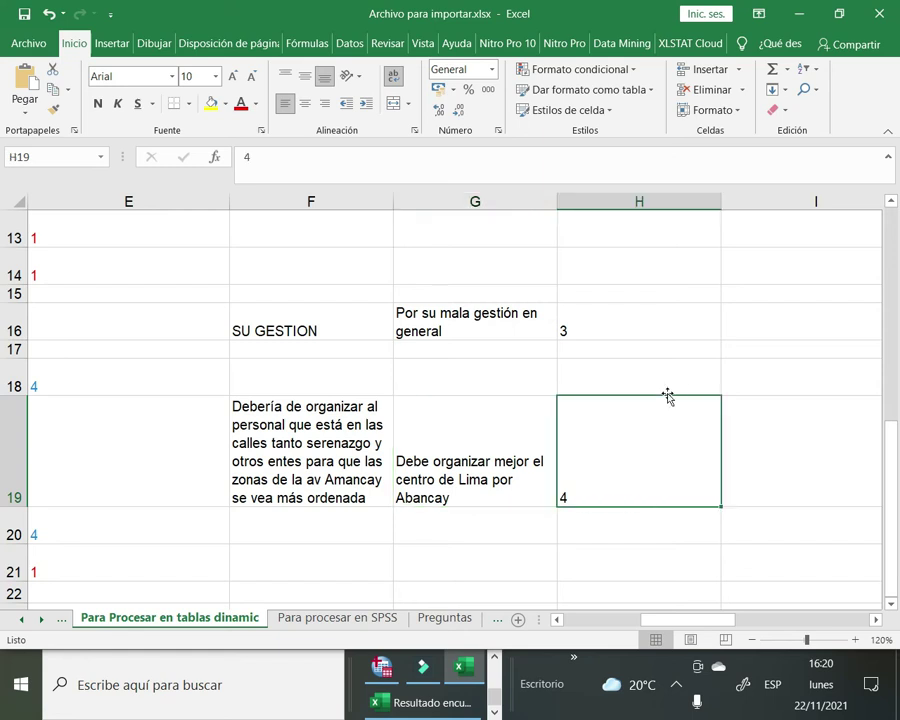
key(Right)
key(Up)
key(Up)
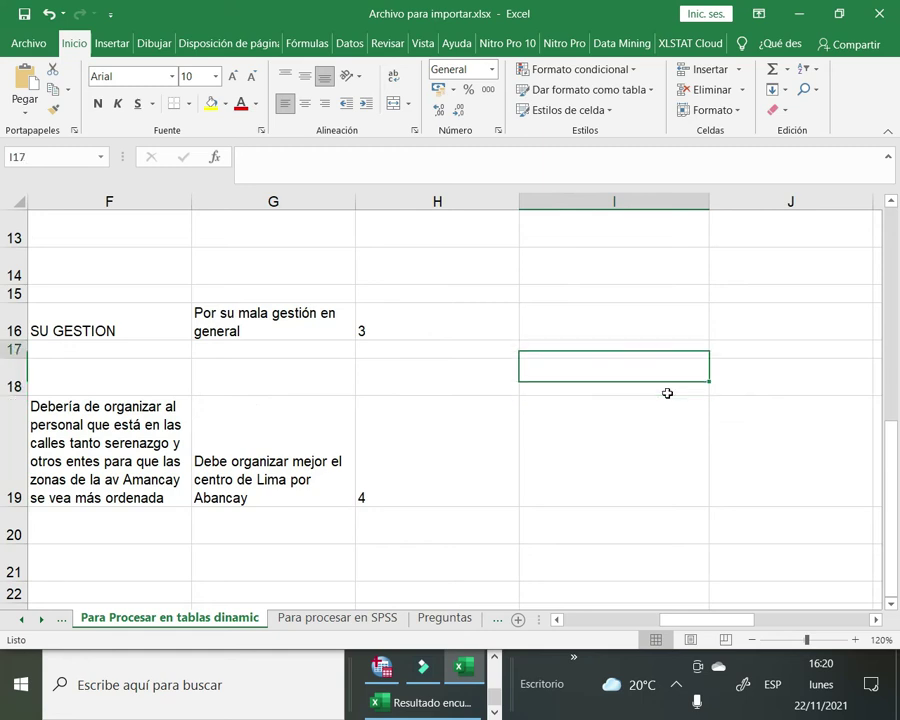
key(Up)
key(Up)
key(Up)
key(Up)
key(Up)
key(Up)
key(Up)
key(Up)
key(Up)
key(Up)
key(Up)
key(Up)
key(Up)
key(Down)
key(Down)
key(Down)
key(Down)
key(Down)
key(Down)
key(Down)
key(Down)
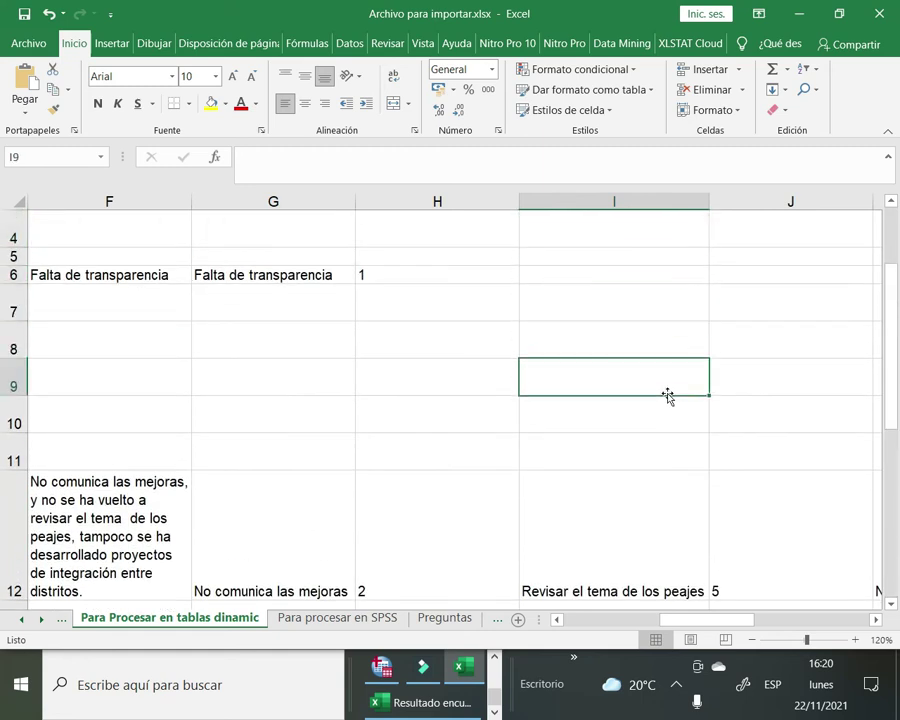
key(Down)
key(Up)
key(Left)
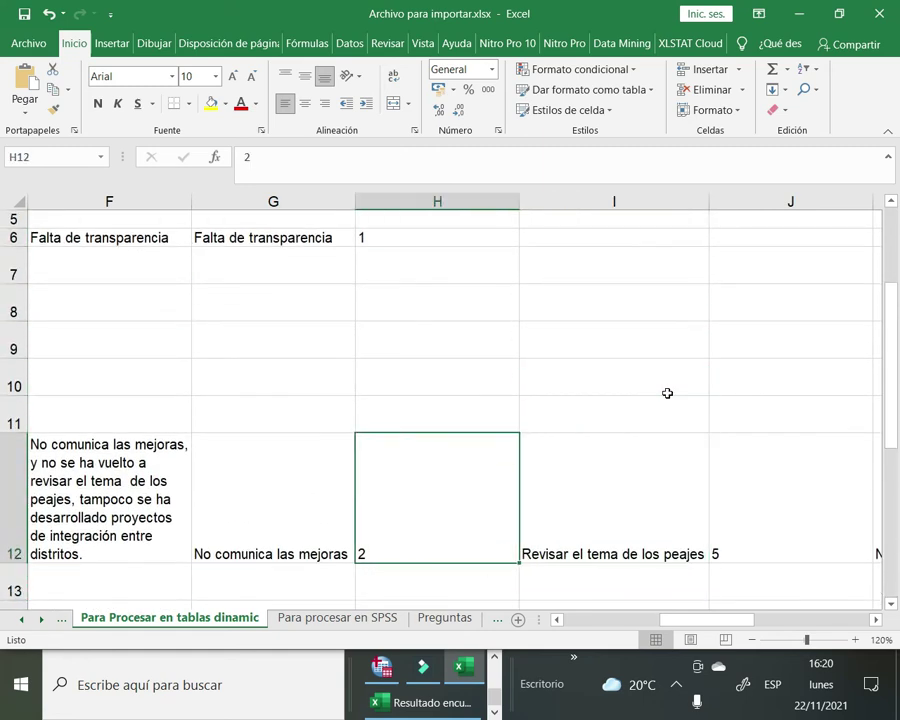
Examine the approval responses in column A above row 12, and return to the respondent in row 12
key(Left)
key(Left)
key(Left)
key(Left)
key(Left)
key(Left)
key(Left)
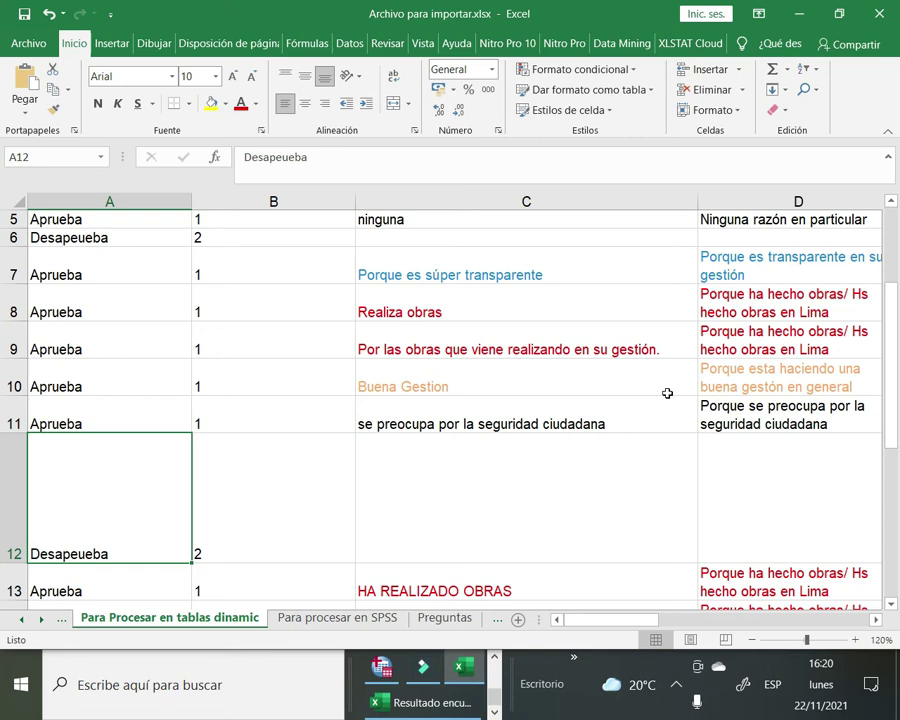
key(Up)
key(Up)
key(Up)
key(Up)
key(Up)
key(Up)
key(Up)
key(Up)
key(Up)
key(Up)
key(Up)
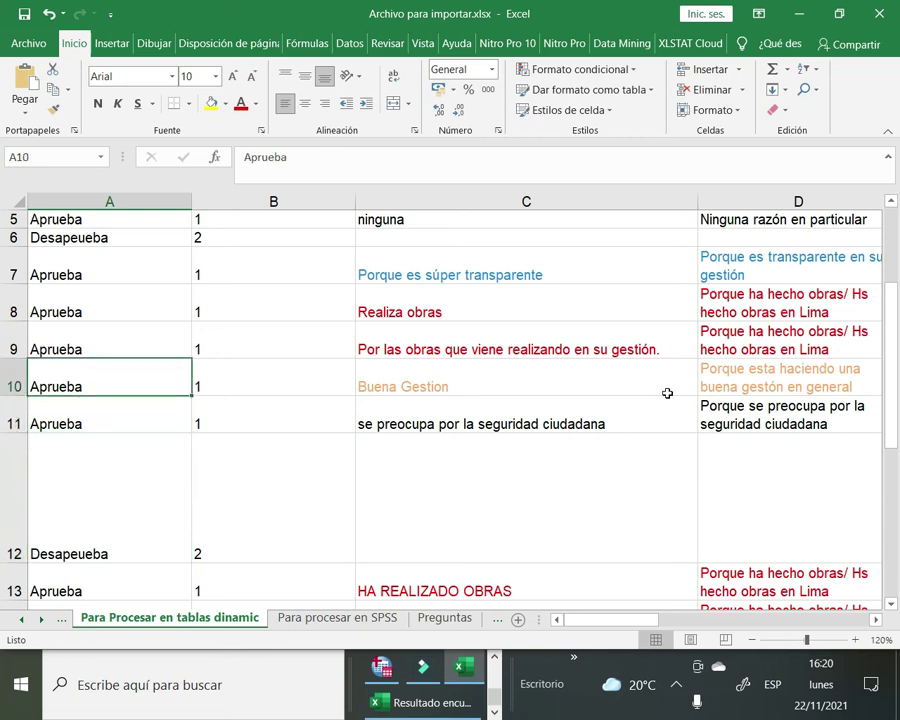
key(Down)
key(Down)
key(Down)
key(Down)
key(Down)
key(Down)
key(Down)
key(Down)
key(Down)
key(Down)
key(Down)
key(Down)
key(Down)
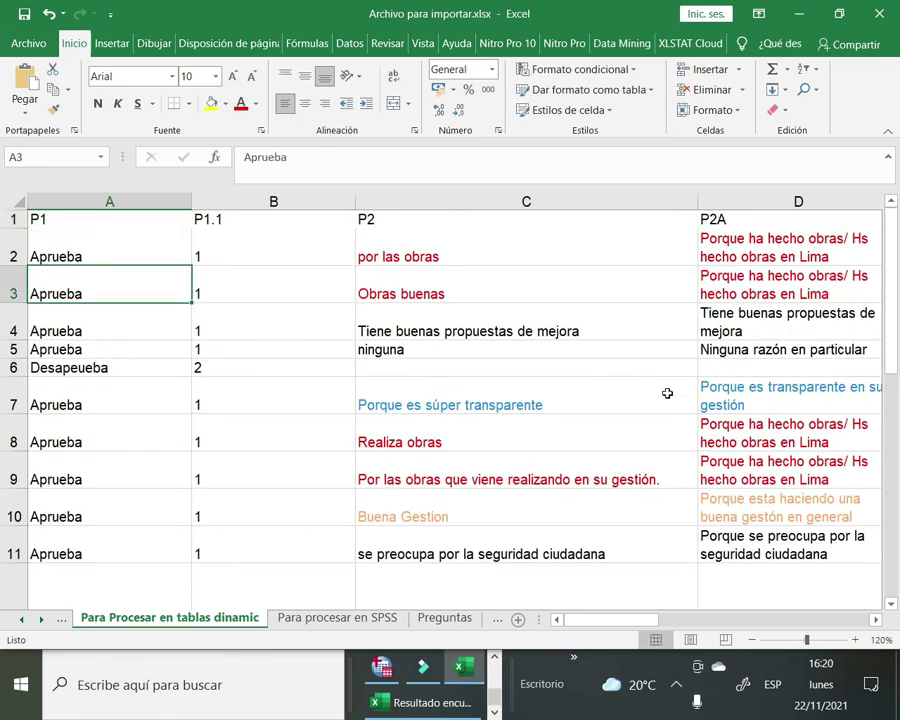
key(Up)
key(Up)
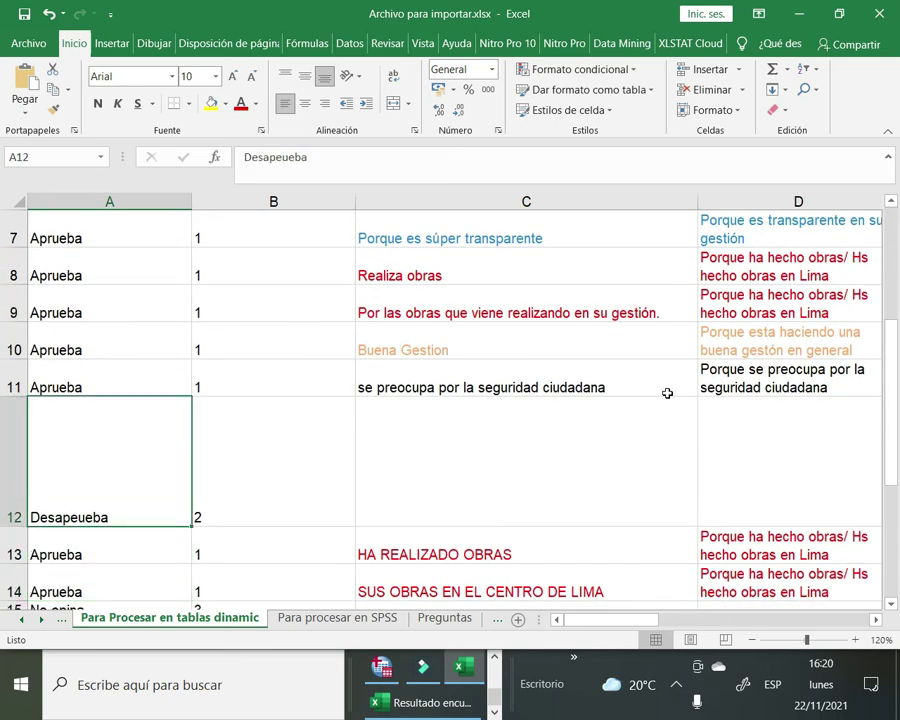
Compare the original P3 answer in row 12 with the three separate ideas and codes entered in columns G to L
key(Right)
key(Right)
key(Right)
key(Right)
key(Right)
key(Right)
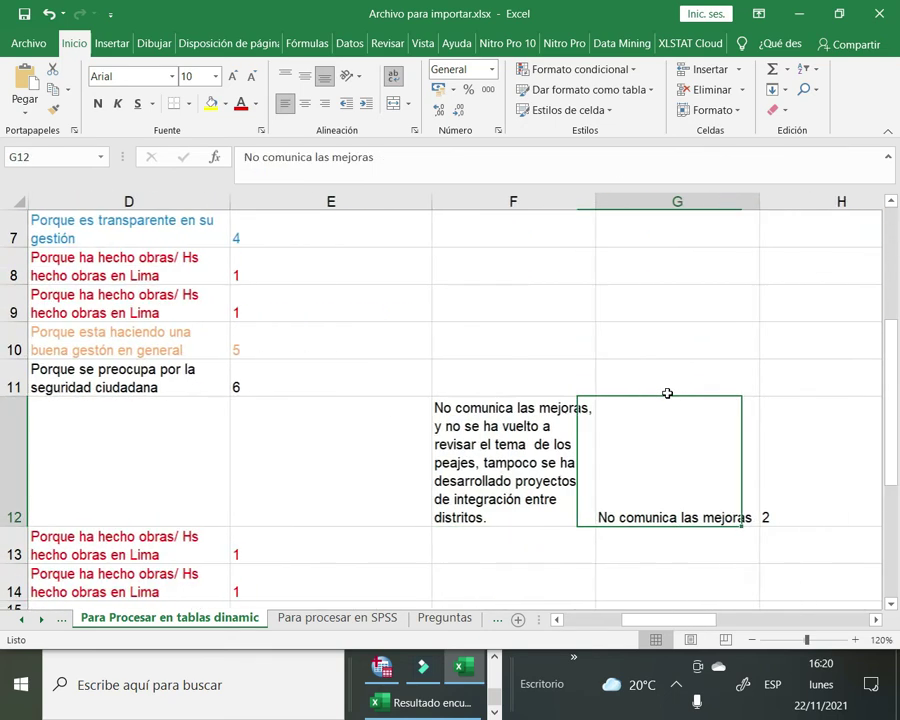
key(Right)
key(Right)
key(Right)
key(Right)
key(Right)
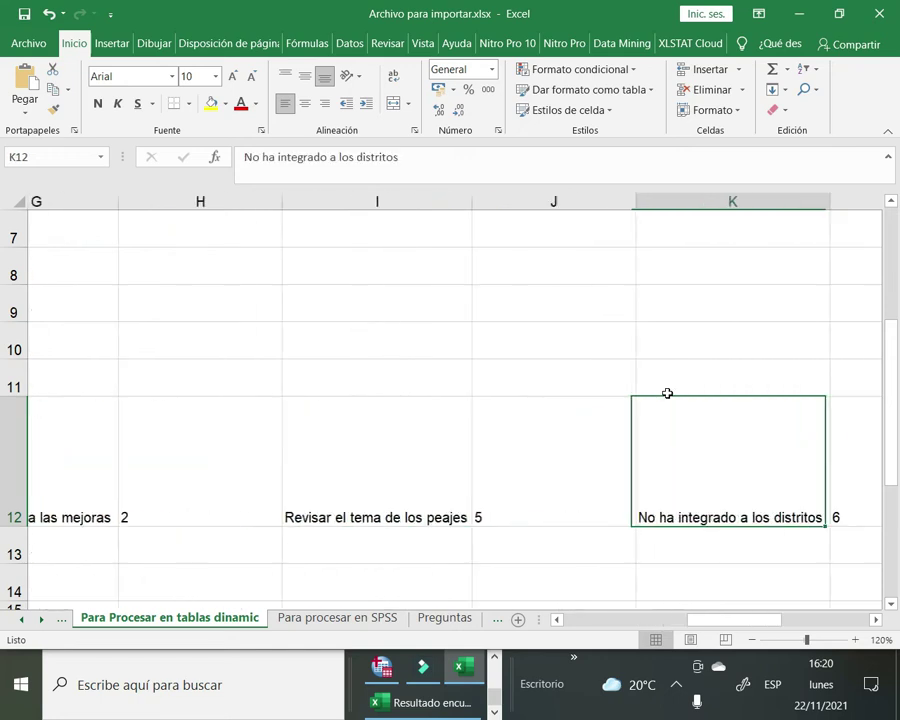
key(Left)
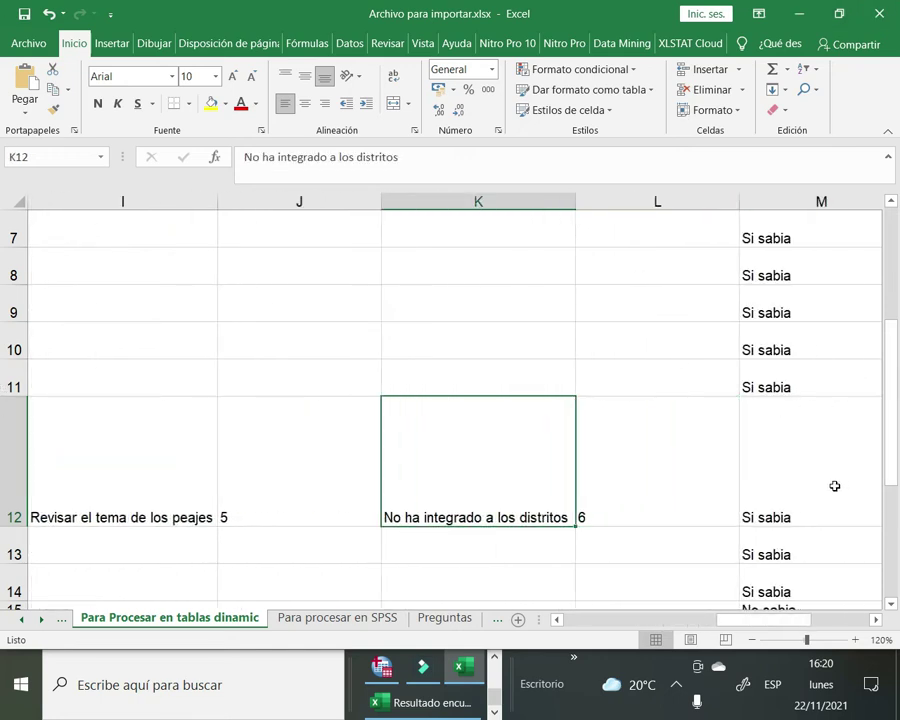
Switch to the SPSS data editor and copy the whole P.3.1 variable definition
click(380, 665)
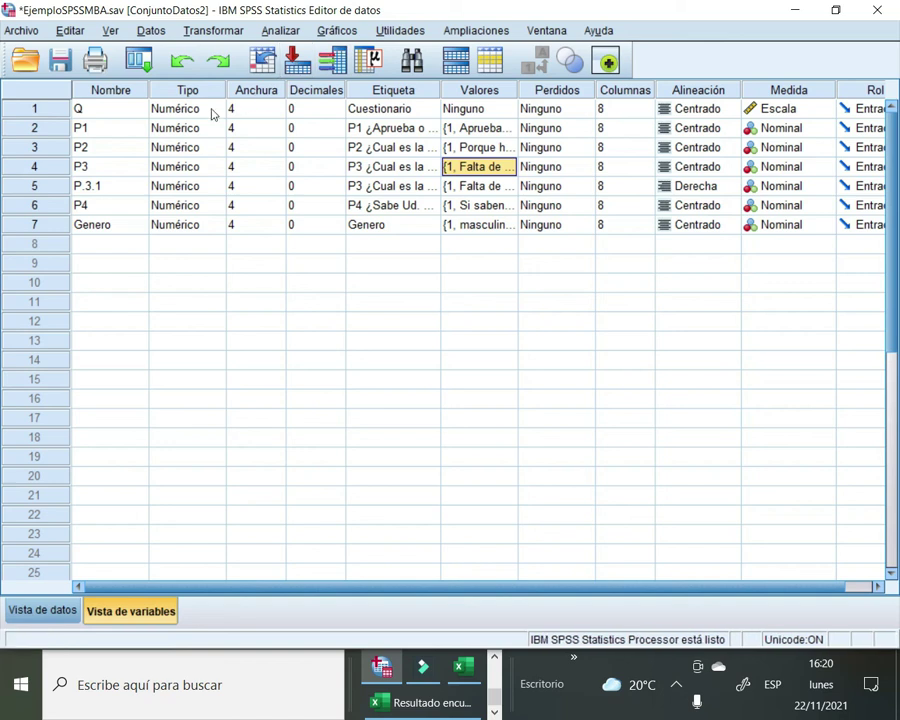
click(32, 188)
right_click(32, 188)
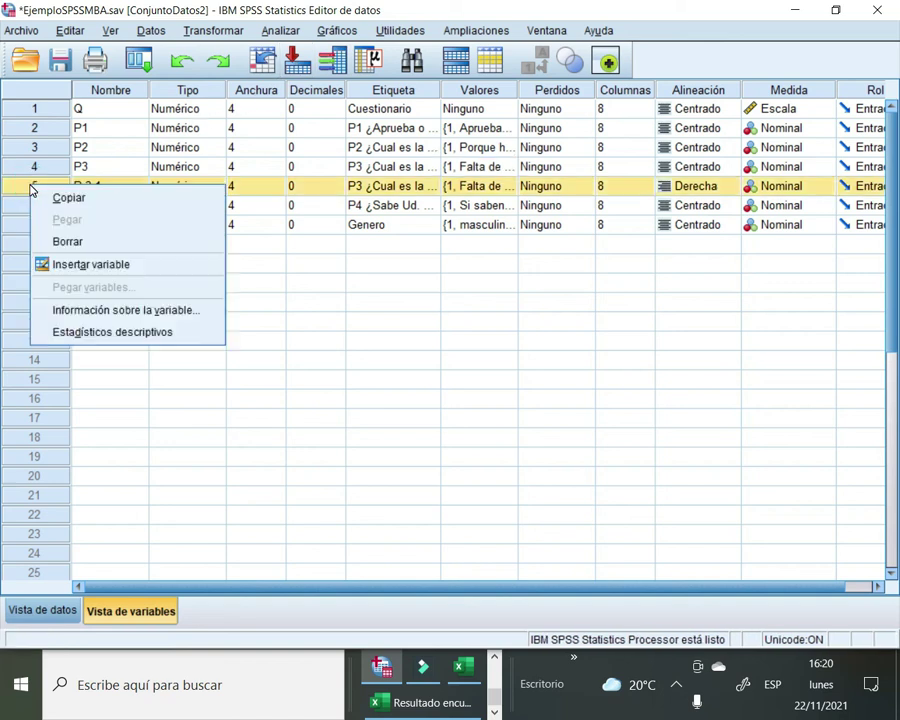
click(98, 202)
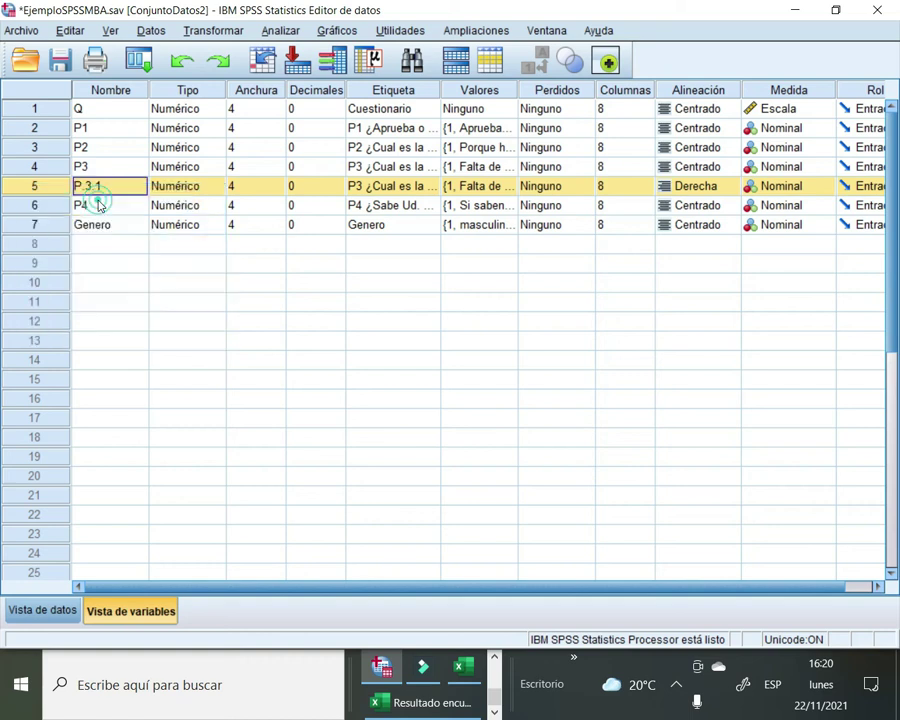
click(18, 205)
right_click(20, 207)
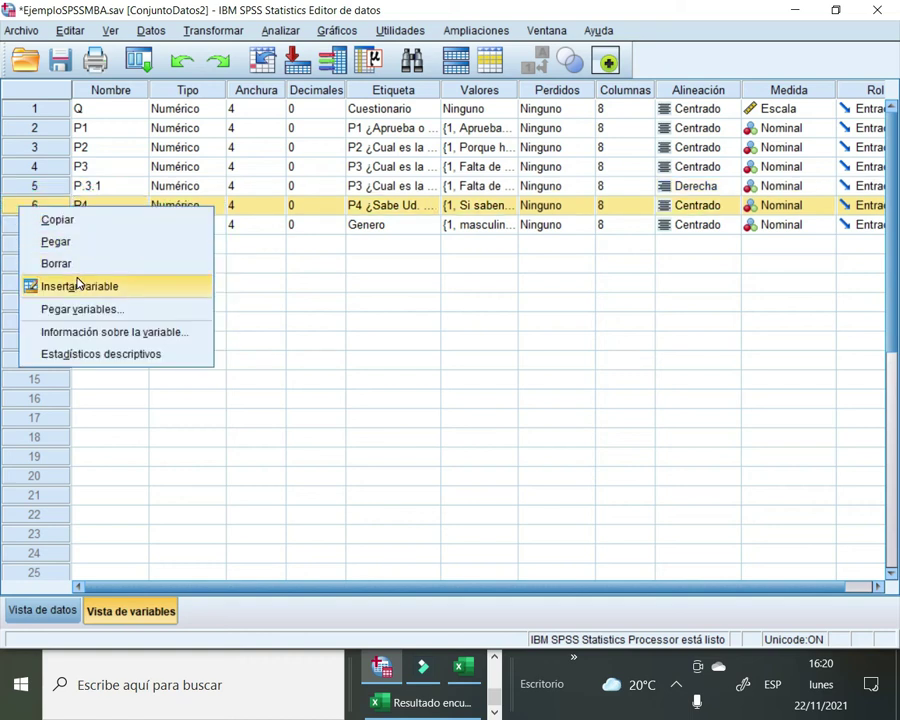
click(380, 281)
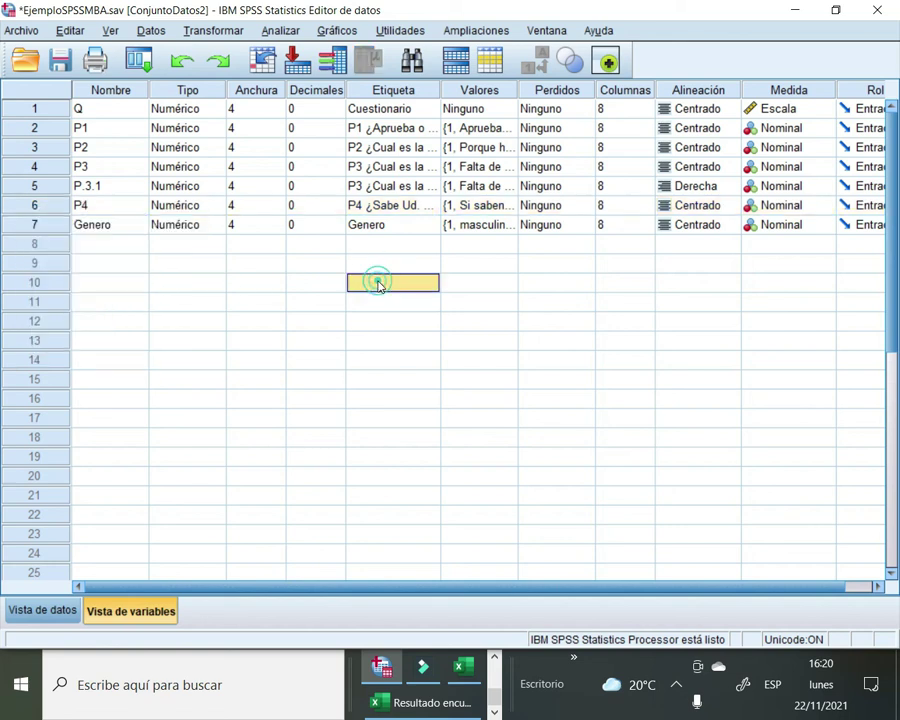
Paste the copied P.3.1 definition as a new variable in the empty row 8
click(32, 244)
right_click(30, 248)
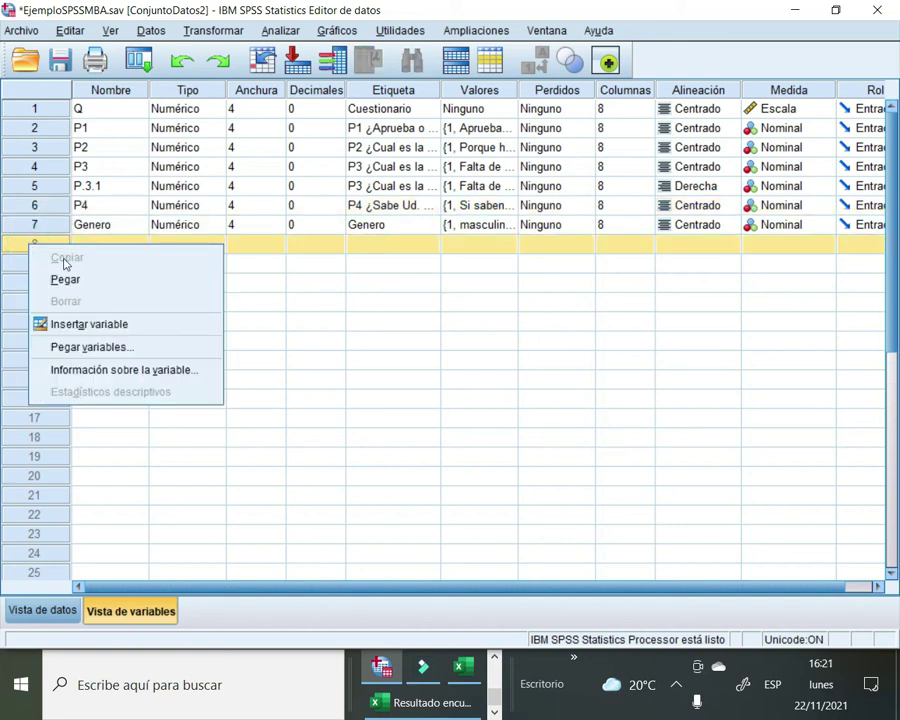
click(74, 278)
click(242, 347)
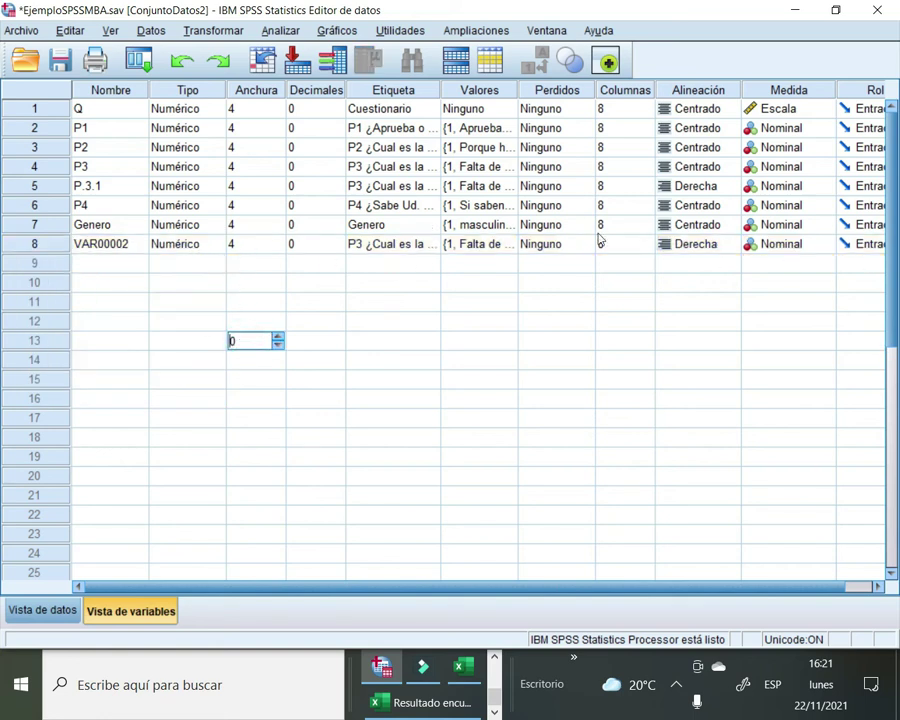
Rename the pasted variable in row 8 as P3.2
click(110, 243)
click(126, 243)
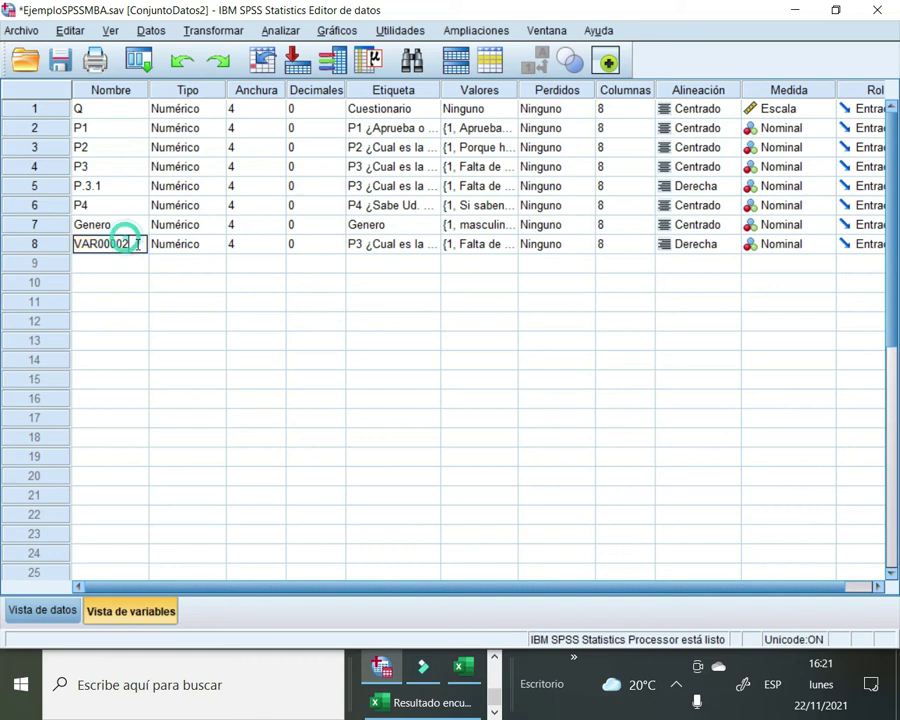
key(BackSpace)
key(BackSpace)
key(BackSpace)
key(BackSpace)
key(BackSpace)
key(BackSpace)
key(BackSpace)
key(BackSpace)
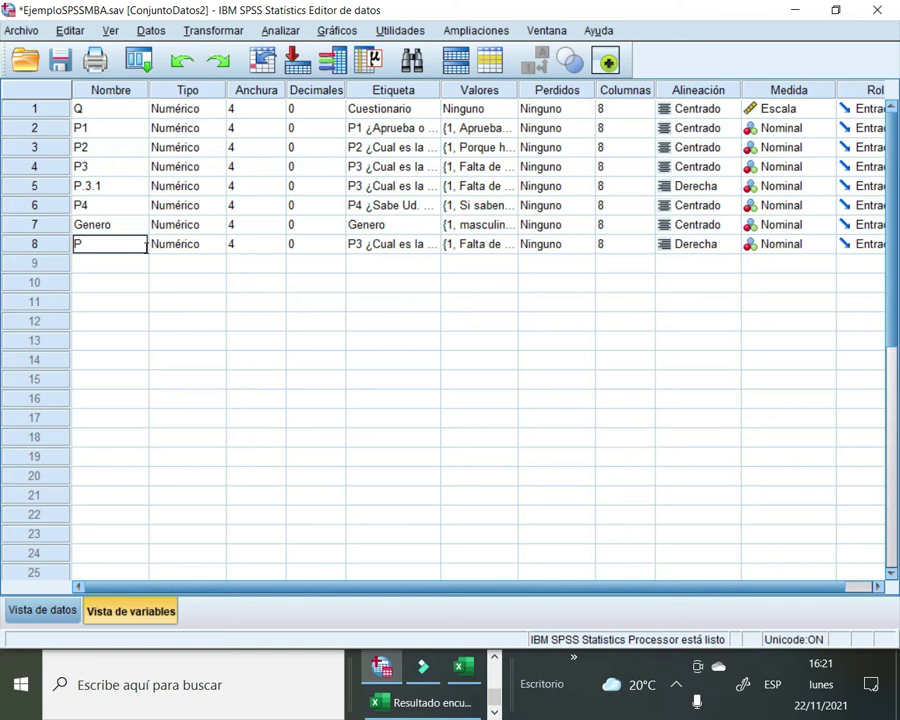
text(P3.2)
key(Return)
Open the value labels of P3.2 and enter 5 as a new value
key(Up)
key(Right)
key(Right)
key(Right)
key(Right)
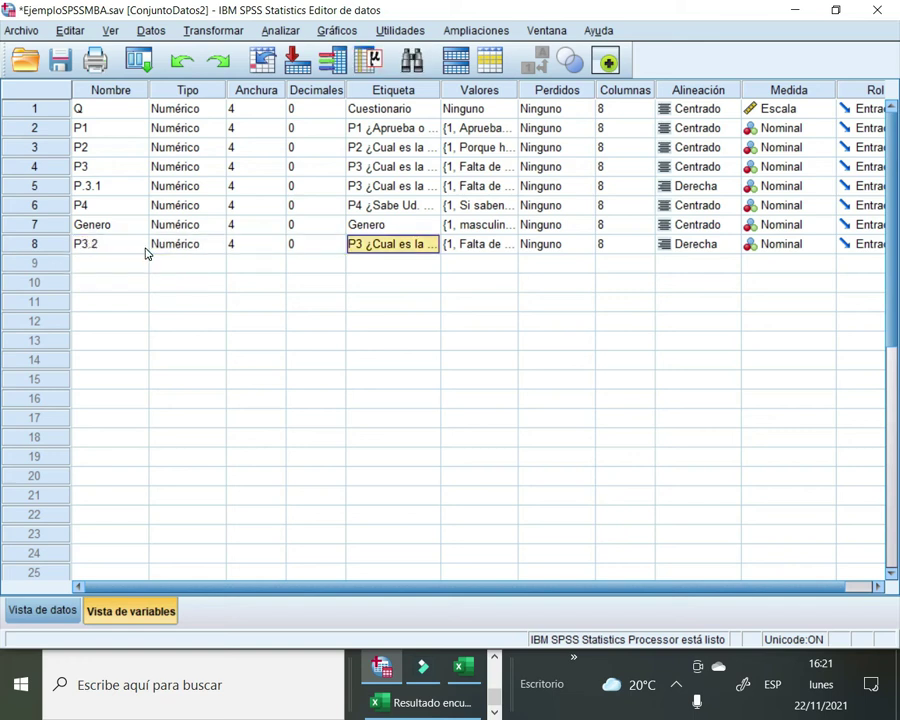
key(Right)
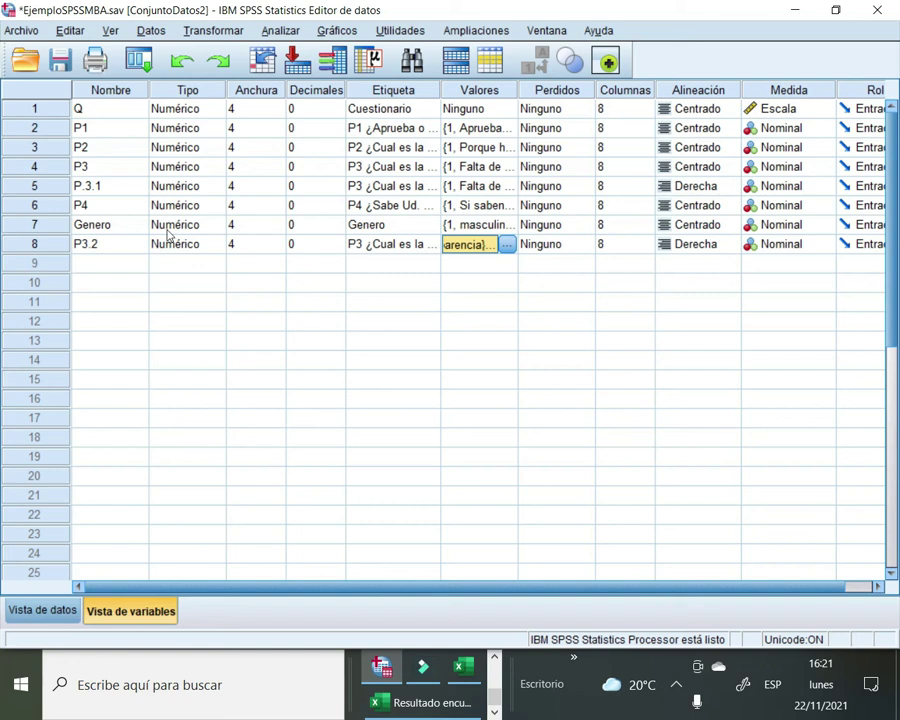
click(506, 245)
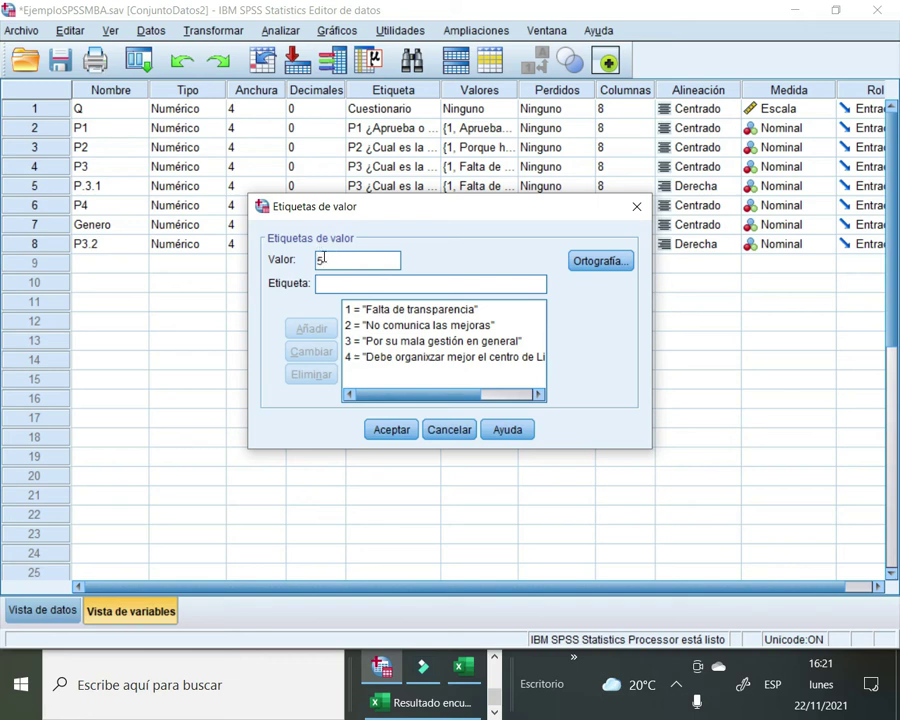
text(5)
Switch to the Excel workbook Archivo para importar.xlsx and copy the text "Revisar el tema de los peajes" from cell I12
click(463, 666)
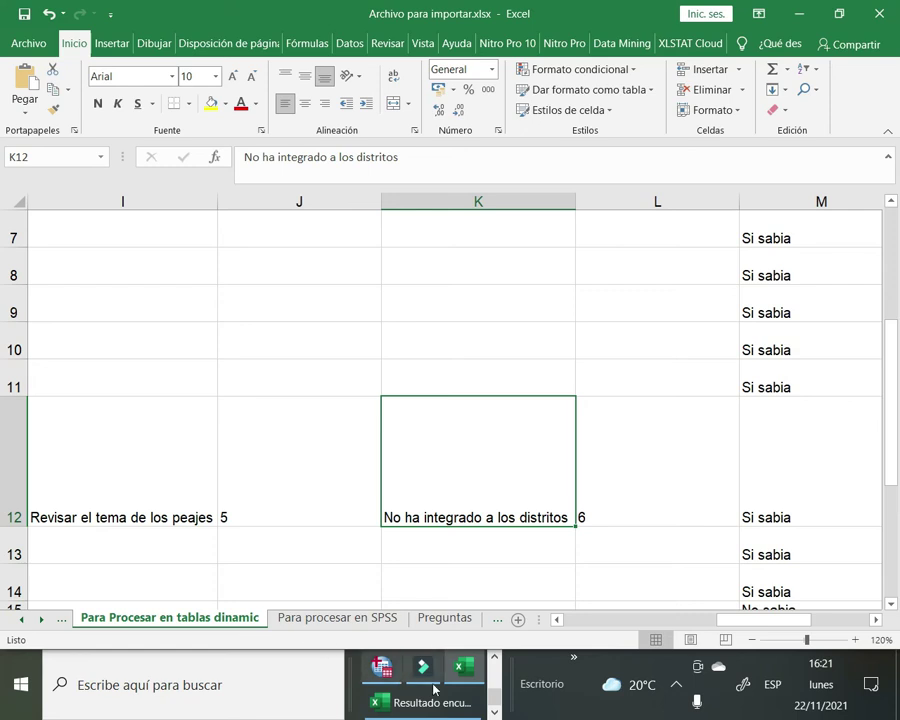
click(384, 666)
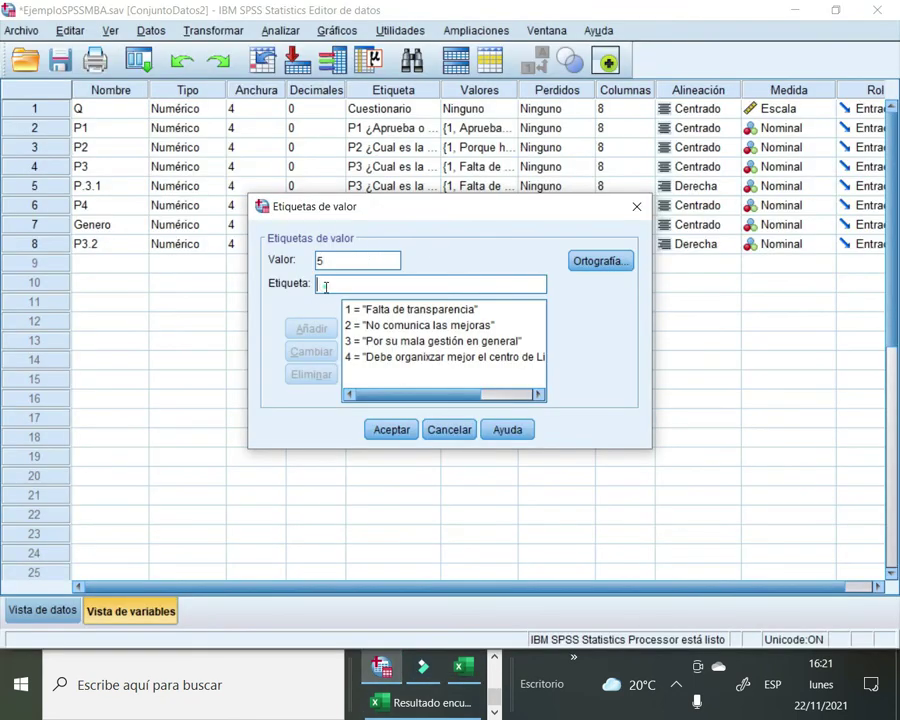
click(464, 667)
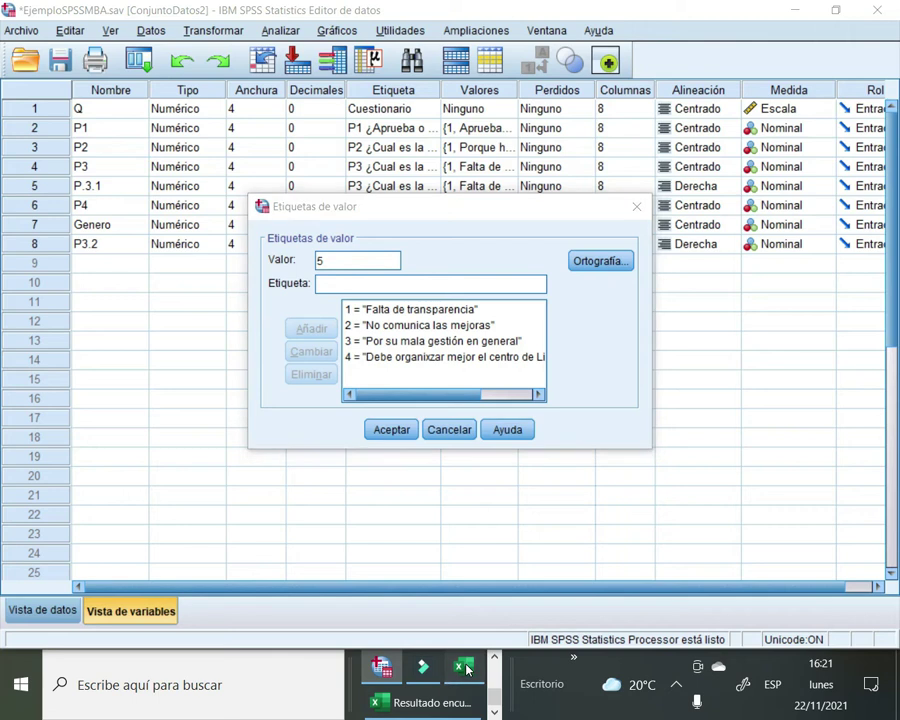
click(158, 467)
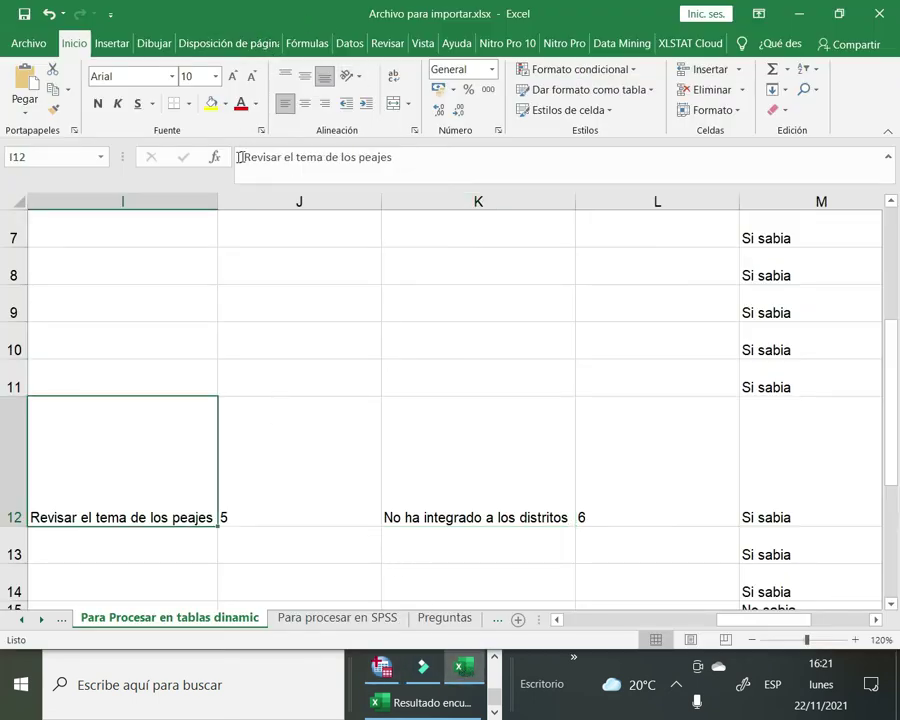
drag(240, 157, 446, 171)
key(ctrl+c)
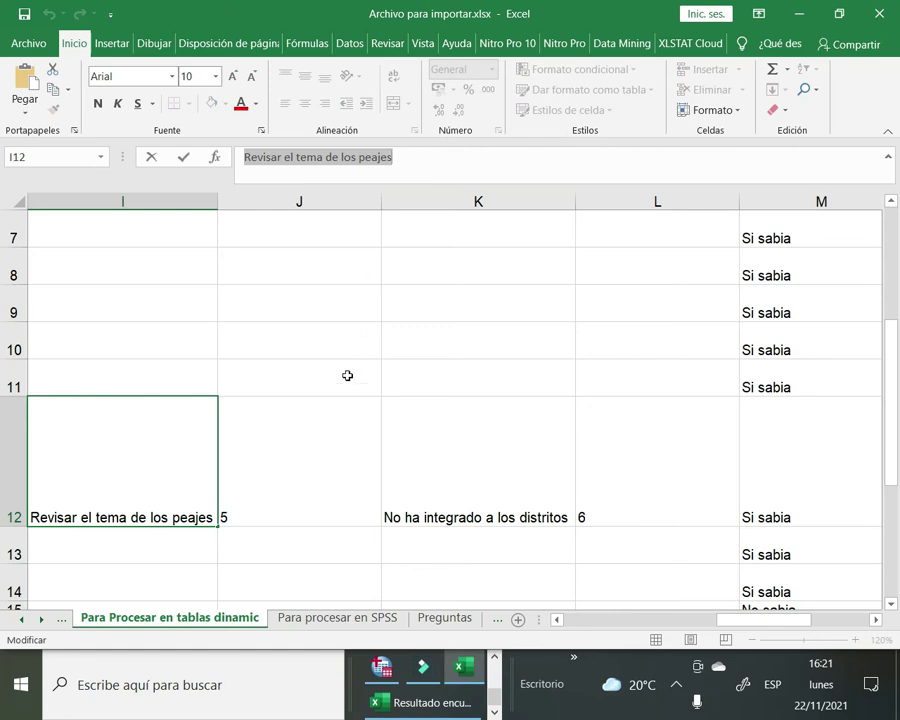
Return to SPSS and add the copied text "Revisar el tema de los peajes" as the label for value 5 of P3.2
click(382, 666)
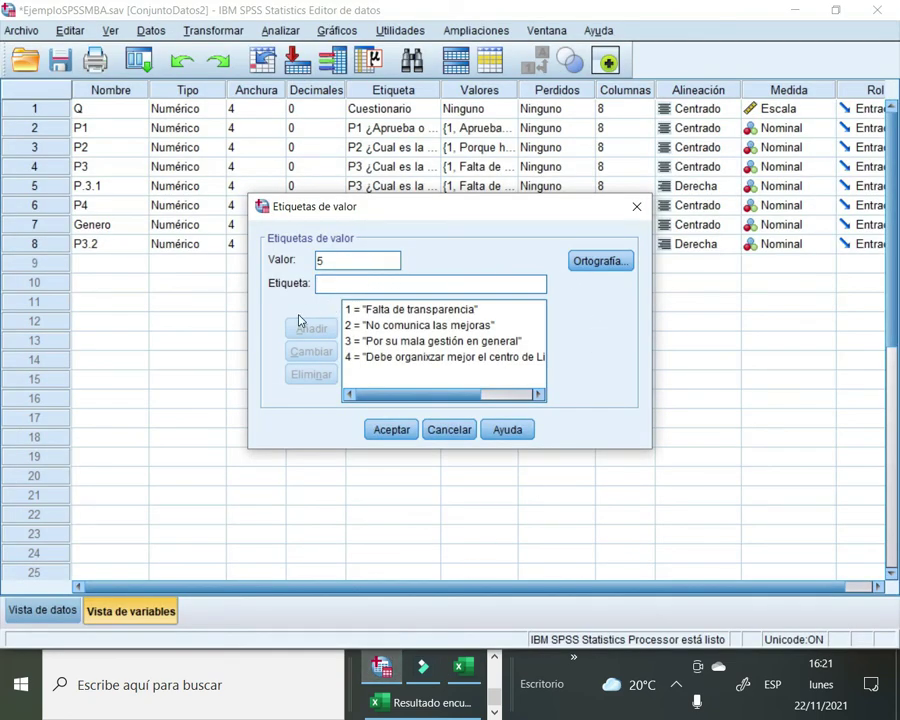
click(331, 271)
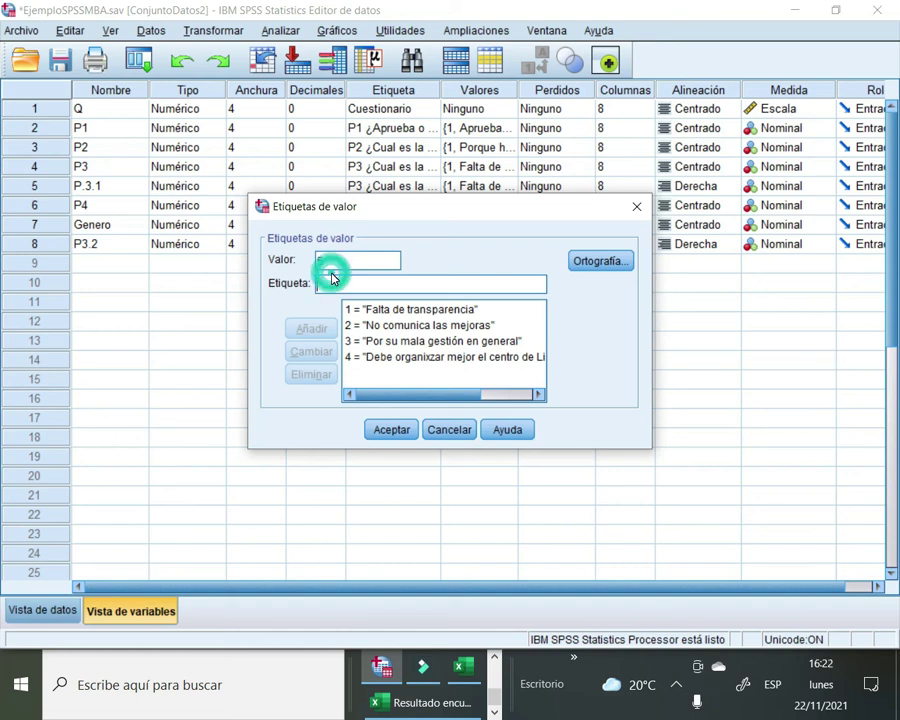
key(ctrl+v)
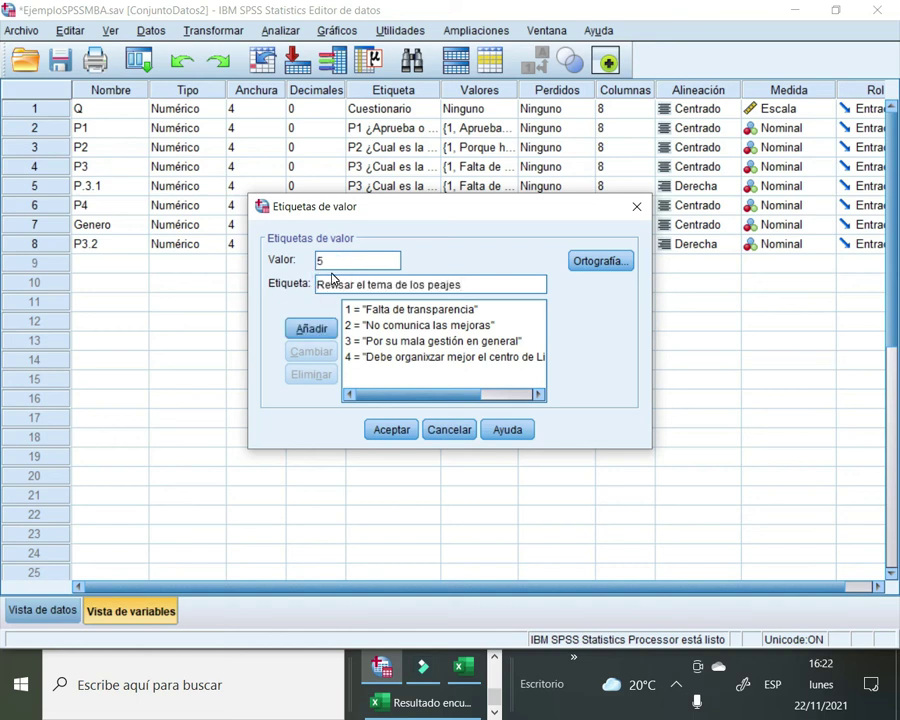
key(Return)
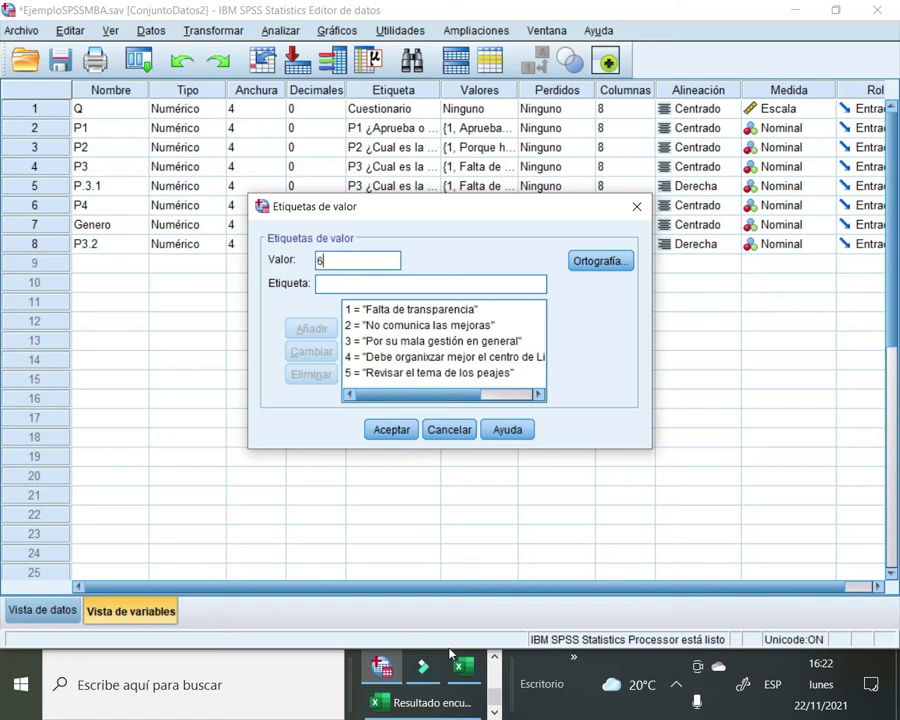
Enter 6 as the next value, and copy the text "No ha integrado a los distritos" from cell K12 in Excel
mouse_move(473, 676)
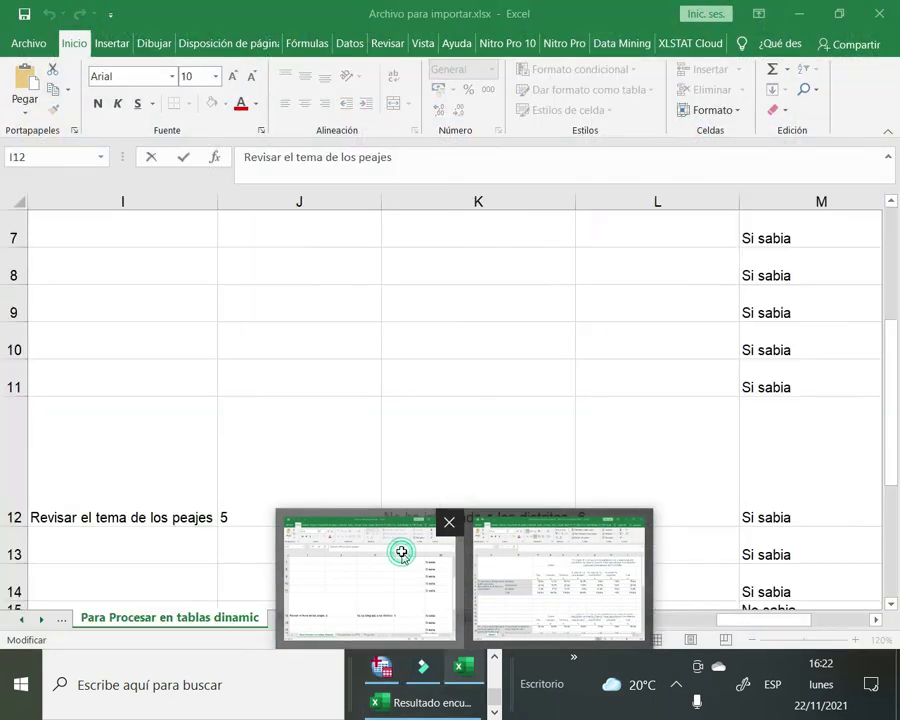
click(400, 548)
click(458, 486)
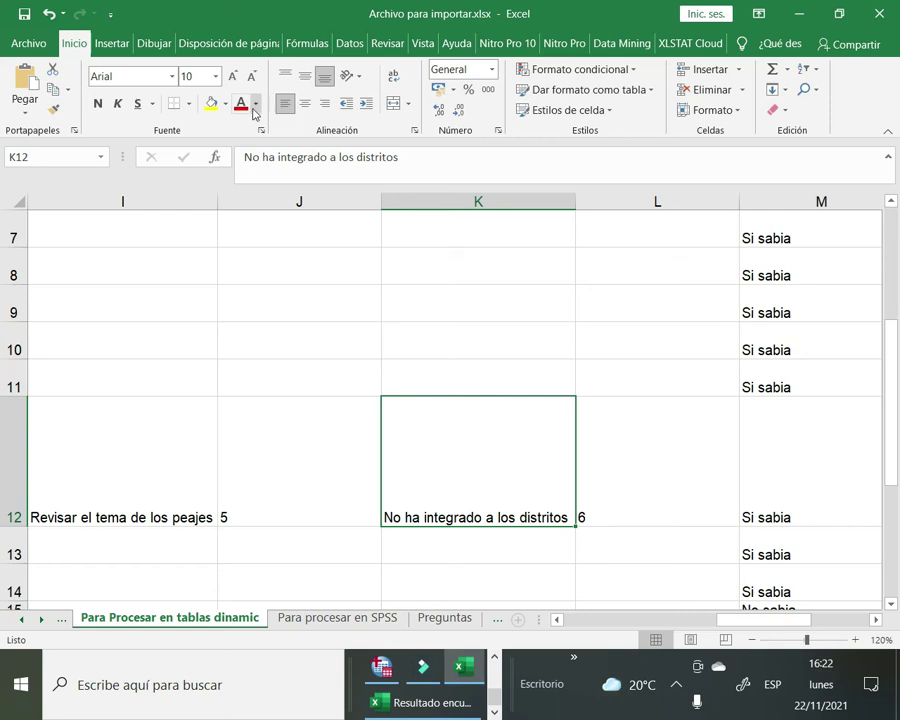
drag(236, 156, 472, 155)
key(ctrl+c)
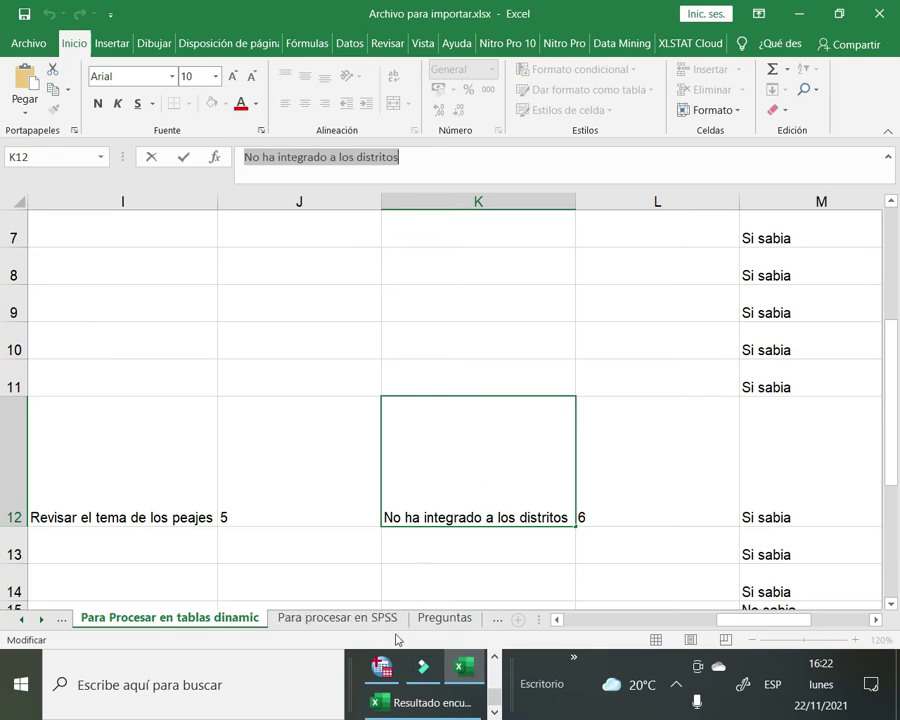
Return to SPSS, add "No ha integrado a los distritos" as the label for value 6, and accept the value labels of P3.2
click(381, 665)
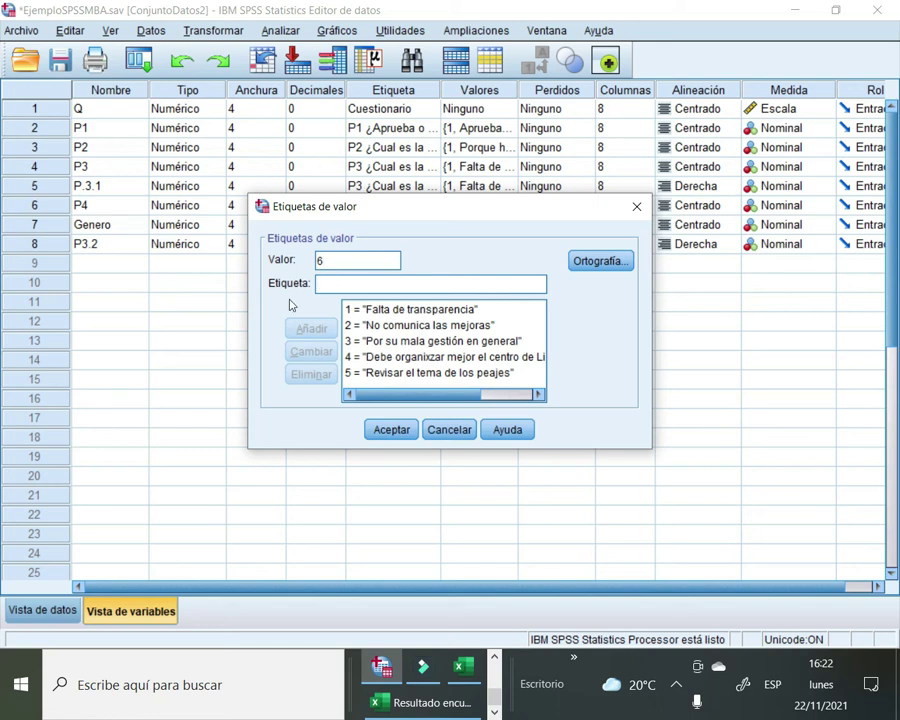
click(342, 283)
key(ctrl+v)
key(Return)
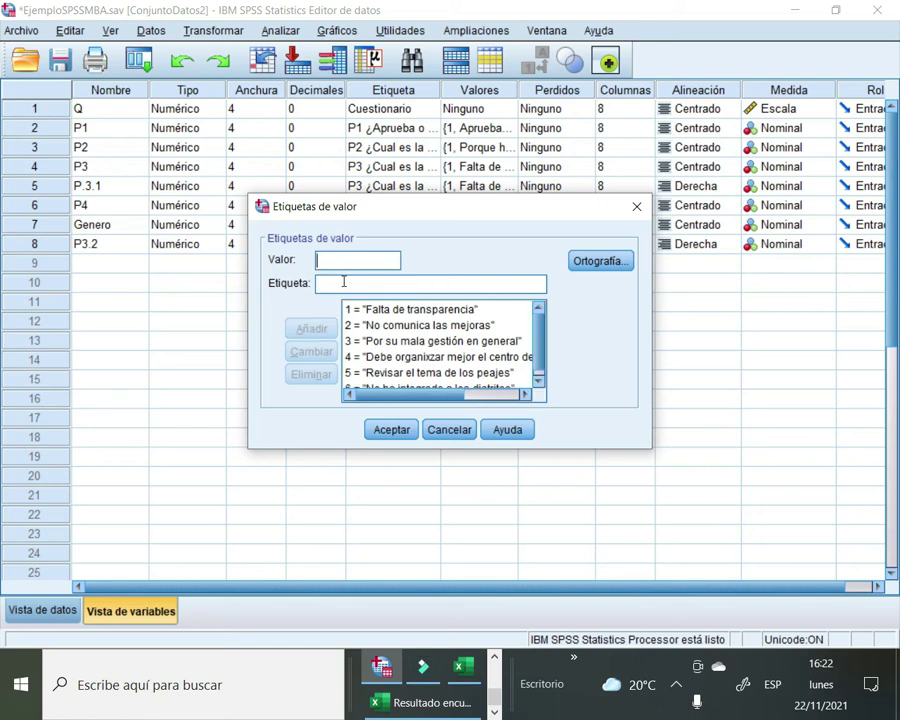
scroll(484, 354, down, 1)
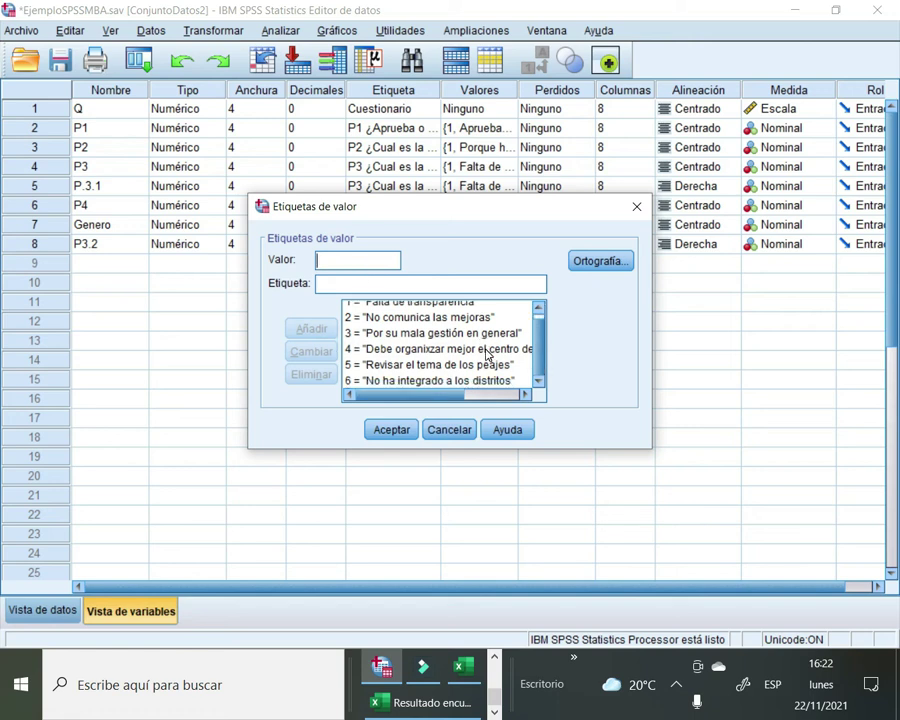
click(377, 427)
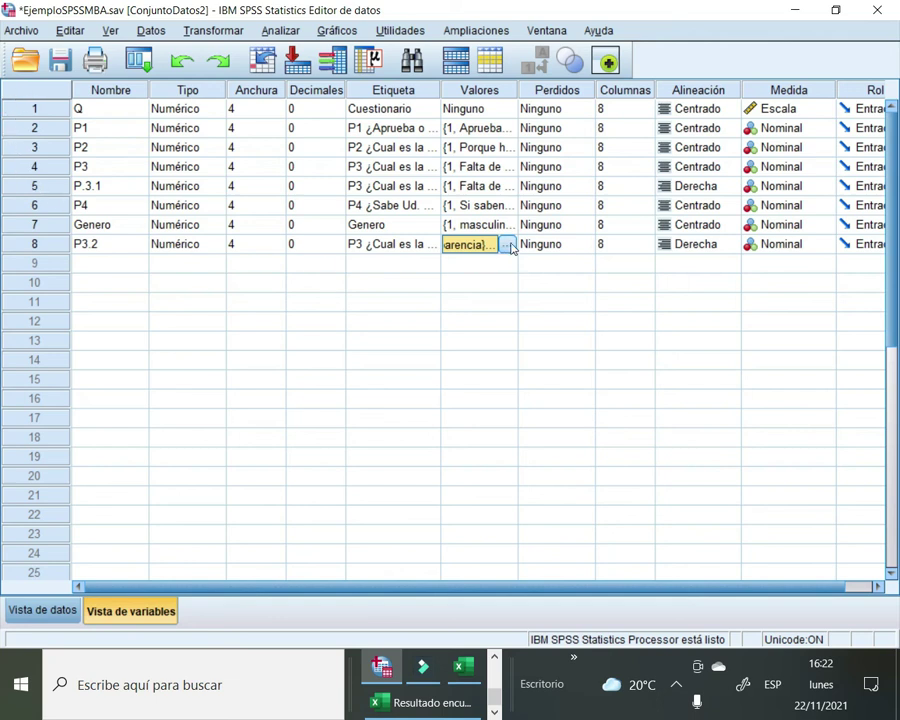
Copy the value labels of P3.2 and paste them into the value labels of P3
right_click(467, 248)
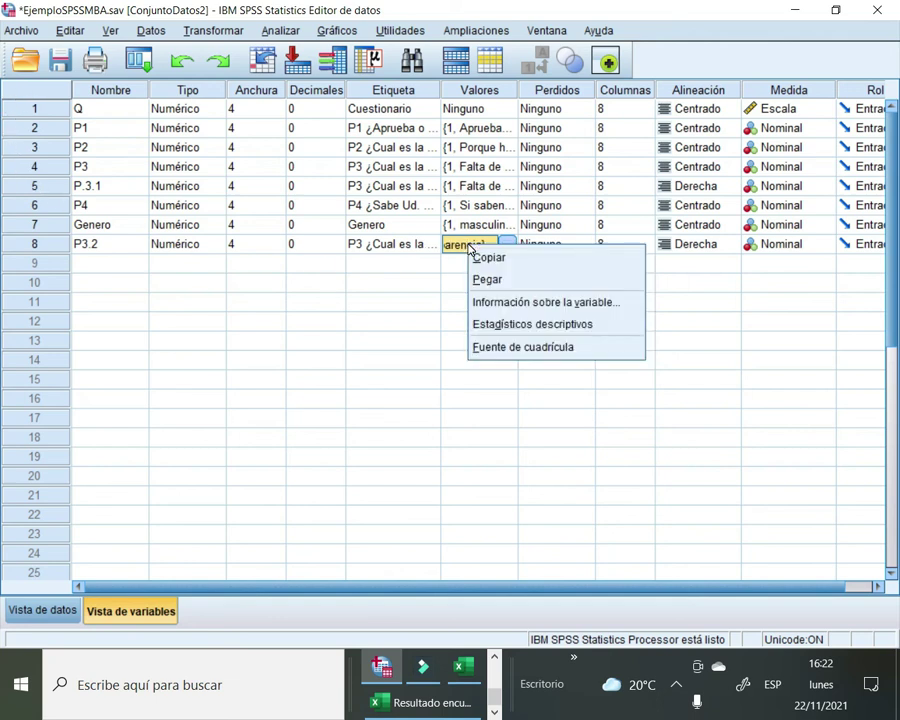
click(517, 254)
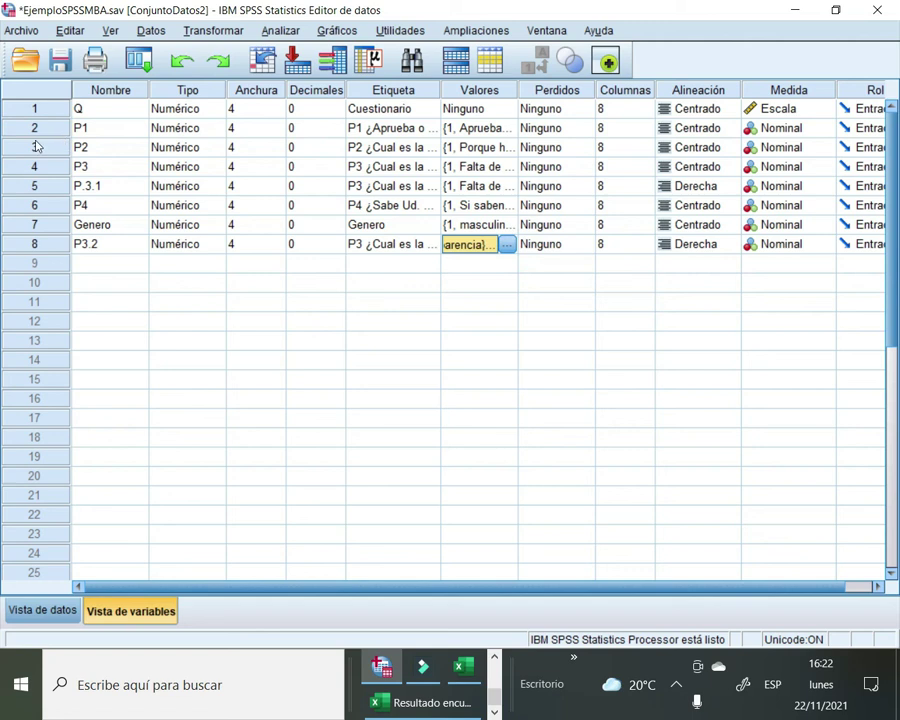
click(471, 170)
right_click(472, 170)
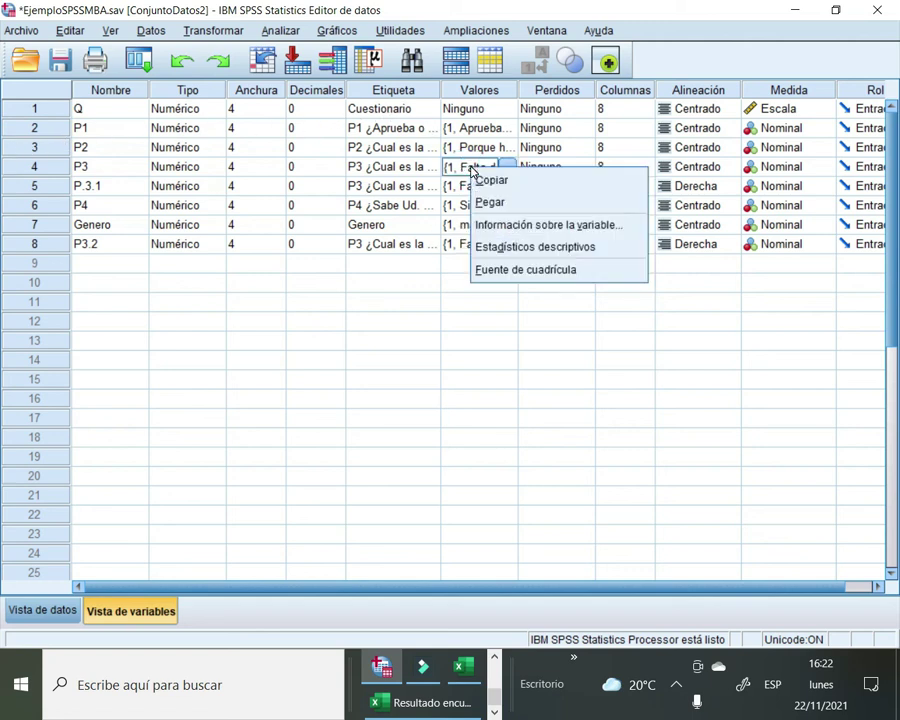
click(492, 200)
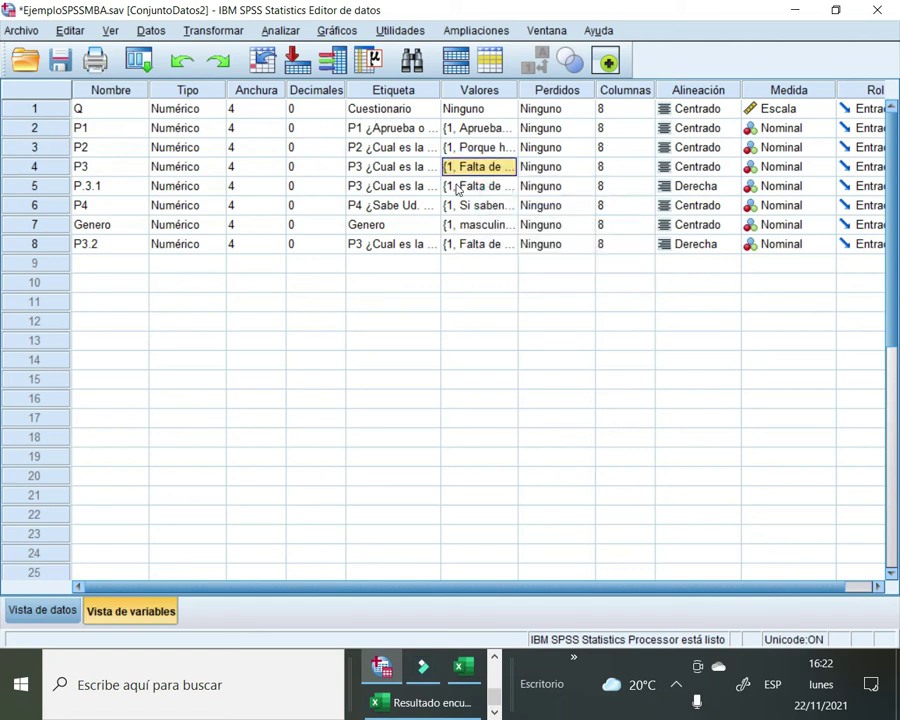
Paste the same value labels into P.3.1, and check its label list for the added codes
click(461, 189)
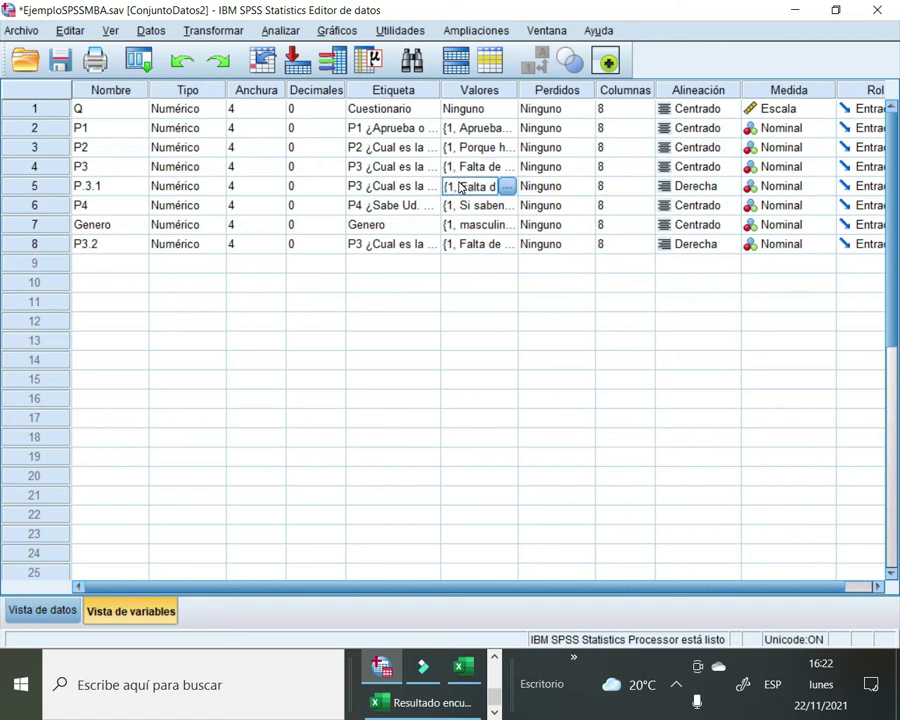
right_click(461, 189)
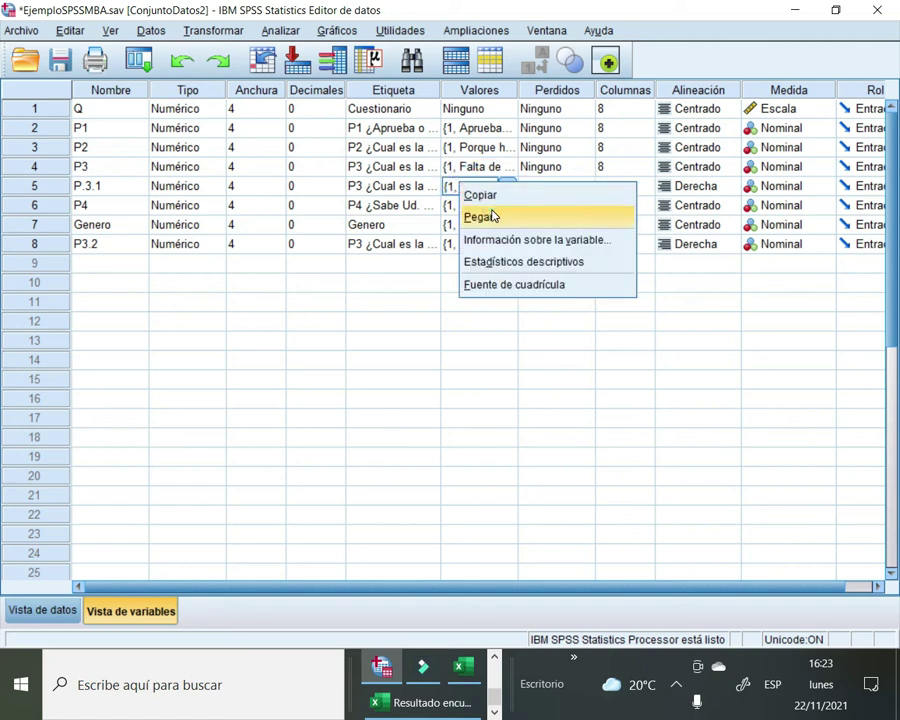
click(490, 217)
click(503, 190)
click(505, 187)
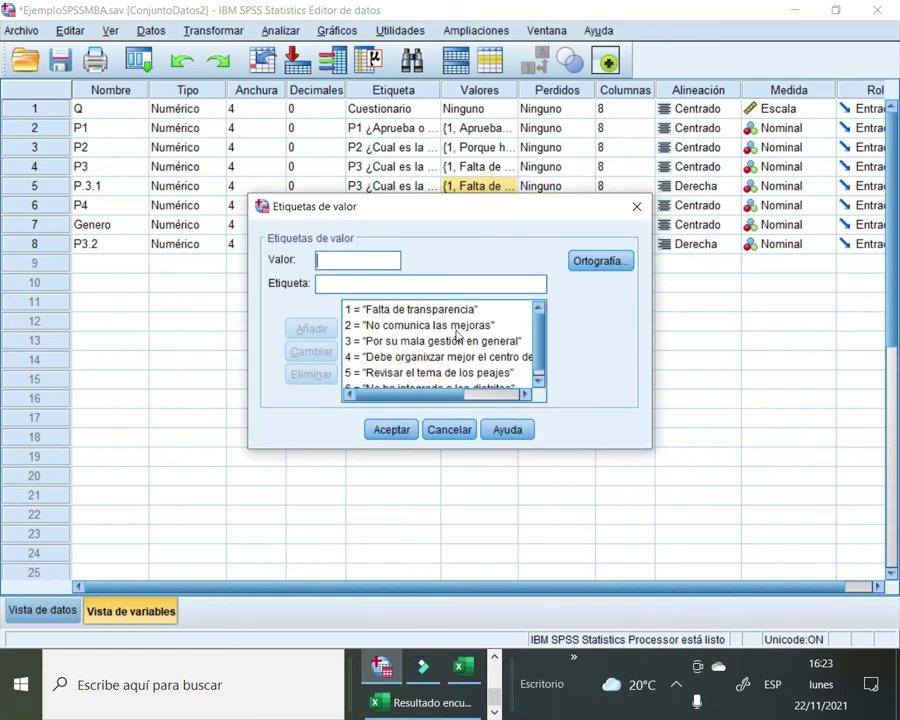
scroll(457, 340, down, 1)
scroll(457, 345, up, 1)
key(Escape)
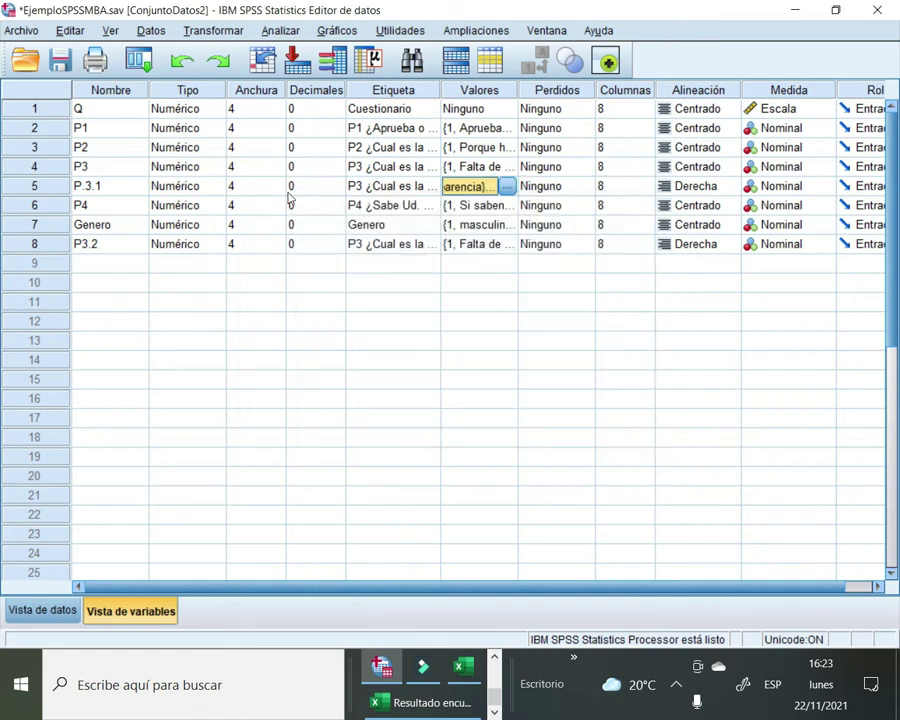
Move the P3.2 variable directly below P.3.1, and show the data view
click(370, 258)
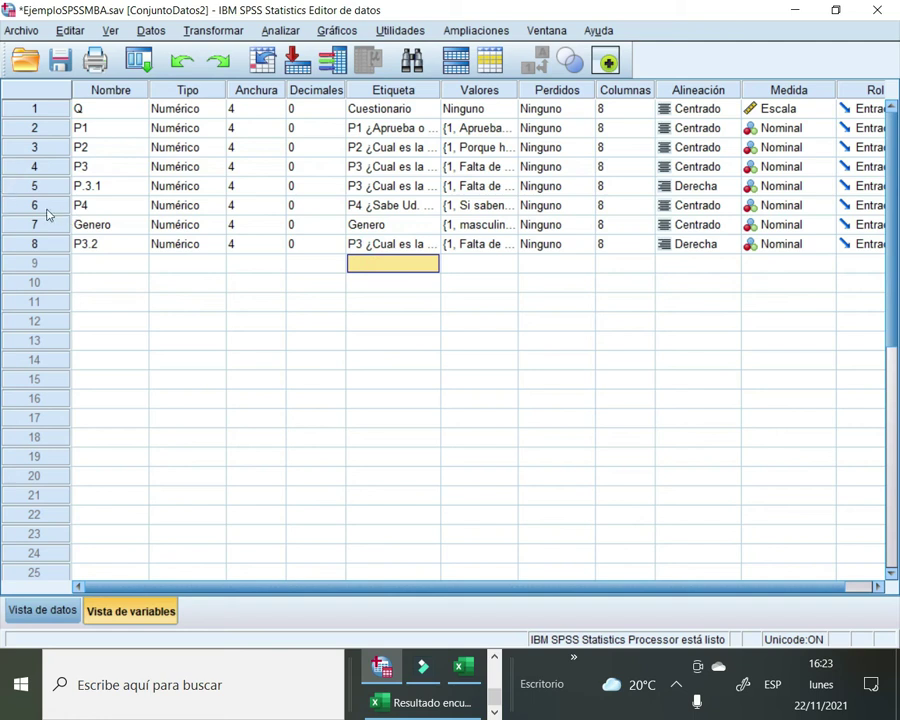
click(34, 244)
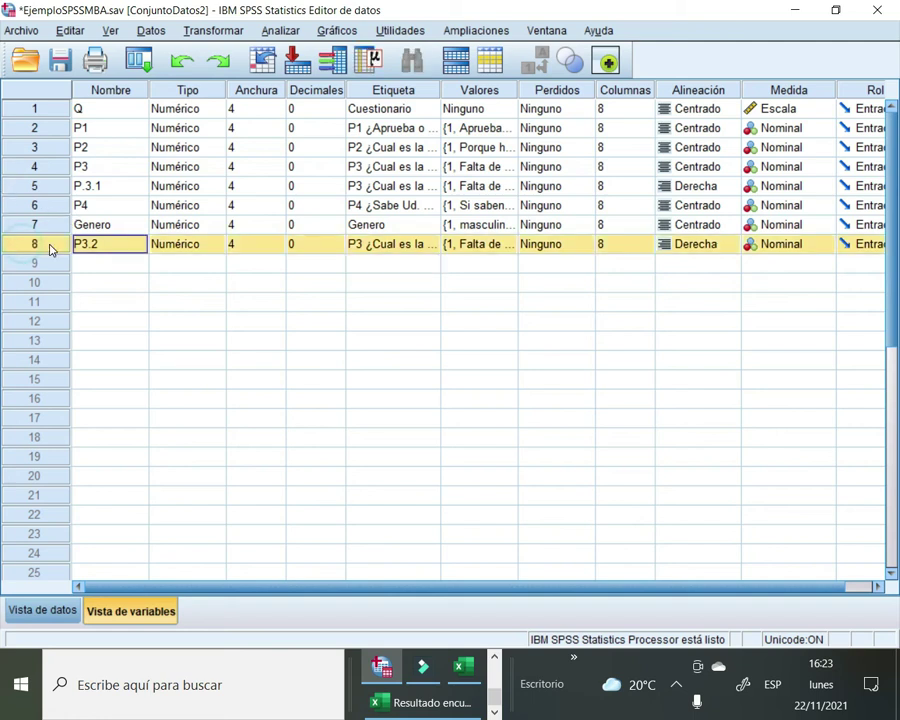
drag(42, 250, 42, 220)
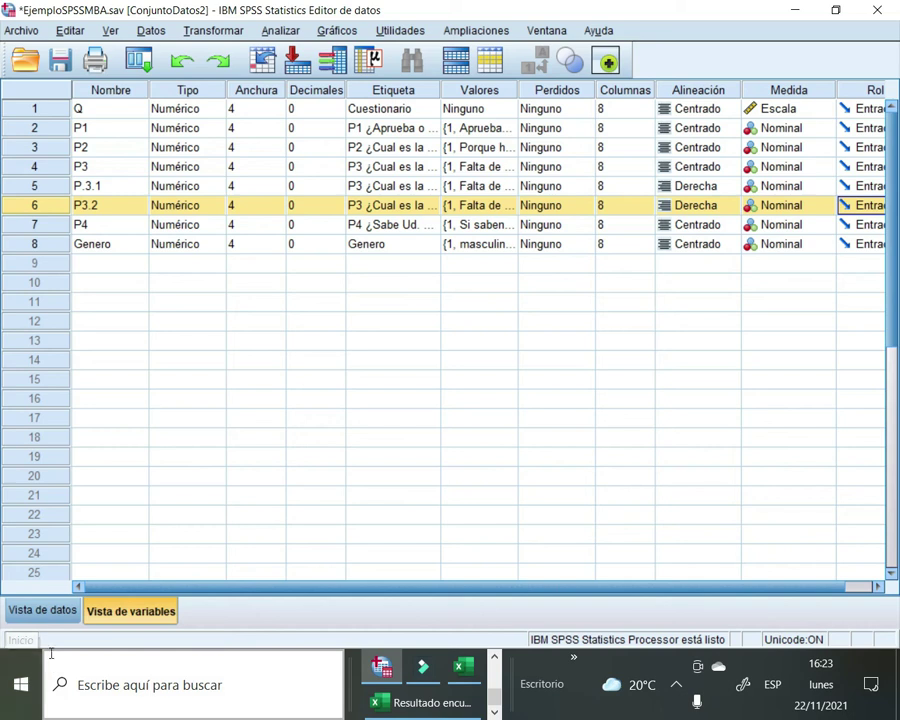
click(42, 611)
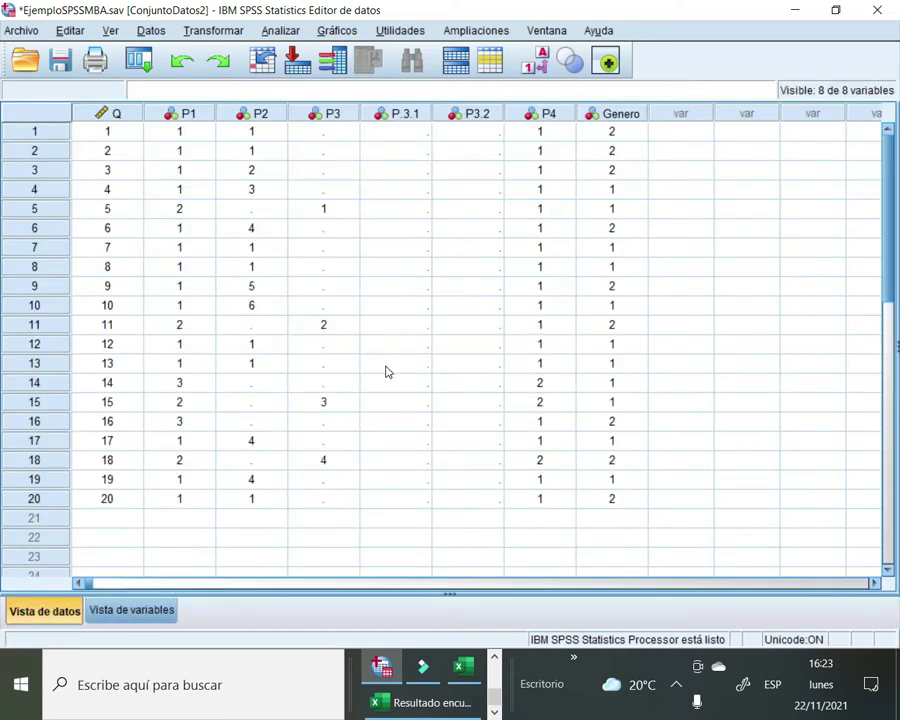
For case 11, enter code 5 in P.3.1 and code 6 in P3.2
scroll(388, 372, down, 1)
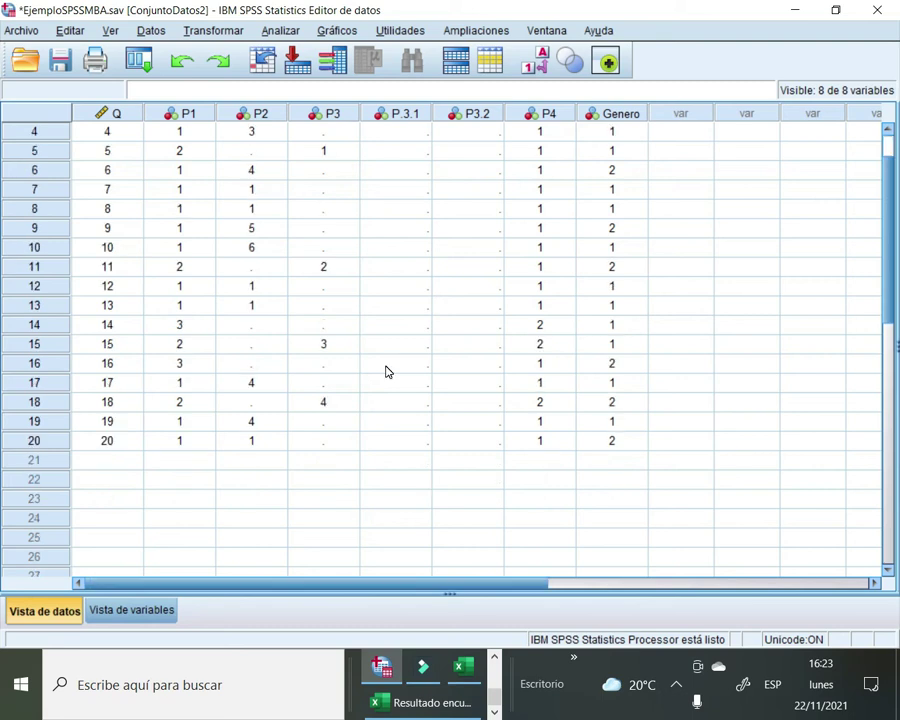
scroll(388, 372, up, 1)
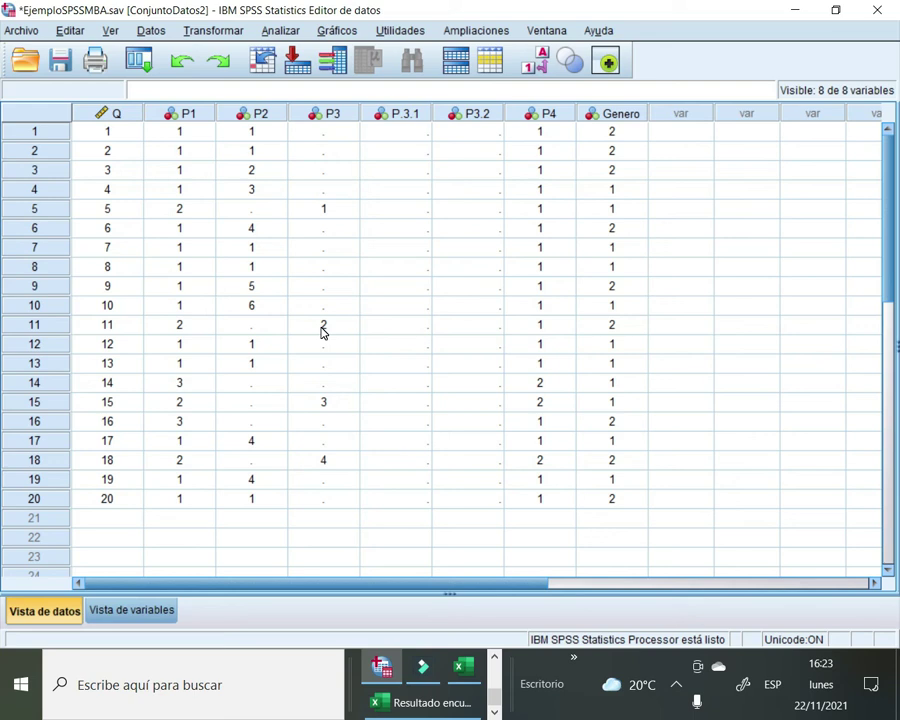
click(398, 332)
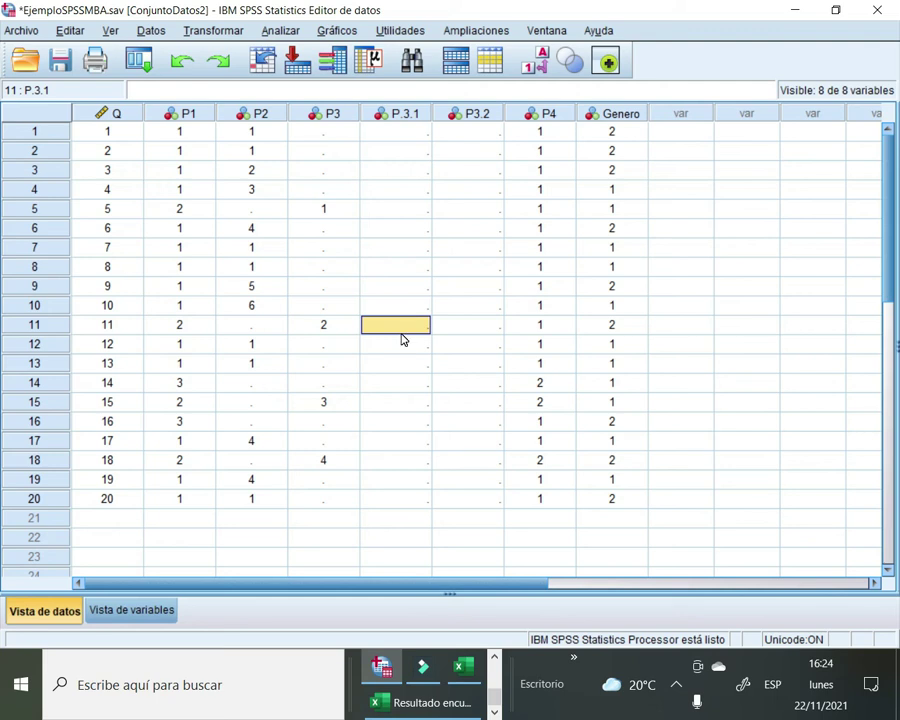
text(5)
key(Return)
click(401, 334)
key(Tab)
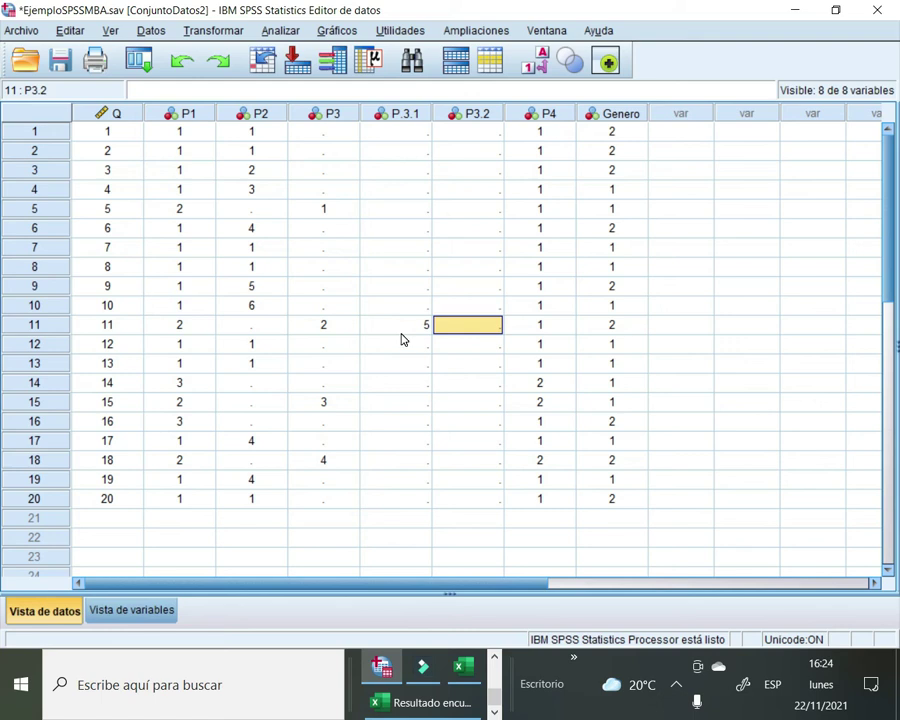
text(6)
key(Return)
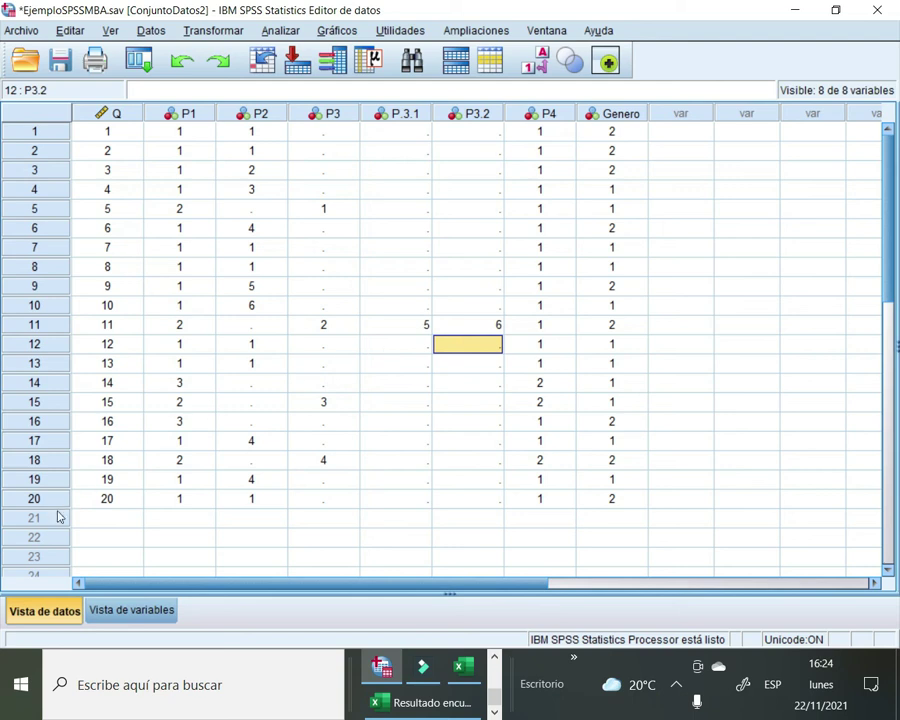
Start defining a multiple response set with P3, P.3.1 and P3.2 as its variables, coded as categories
click(136, 615)
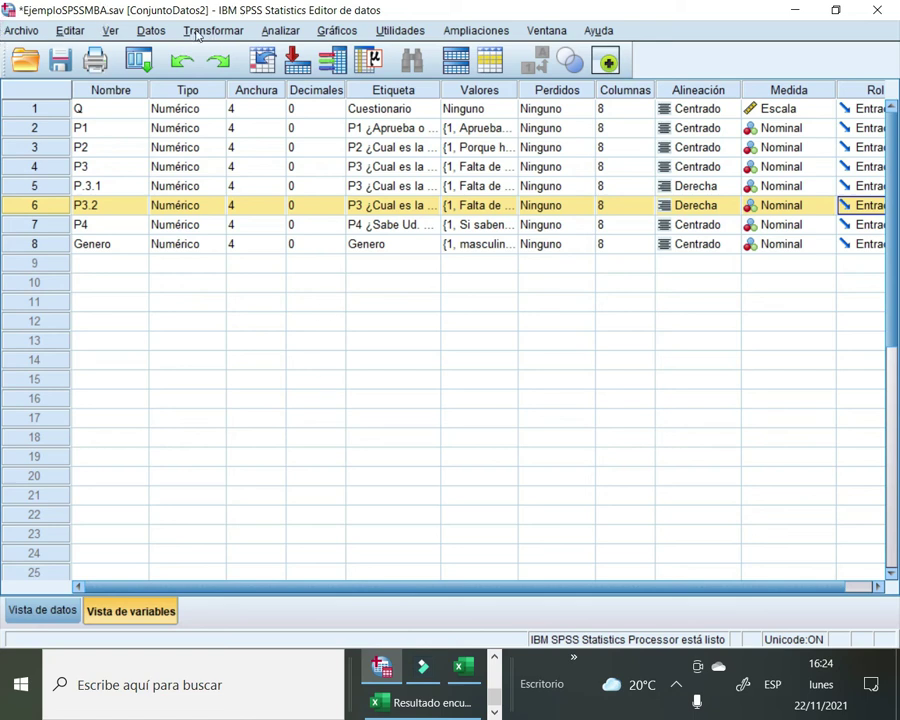
click(155, 31)
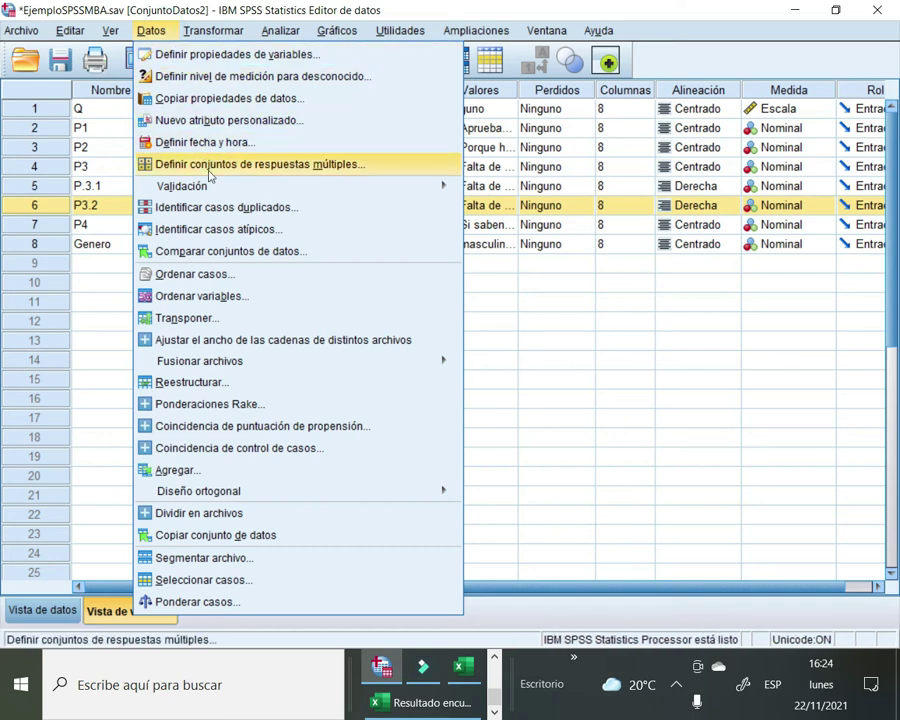
mouse_move(218, 186)
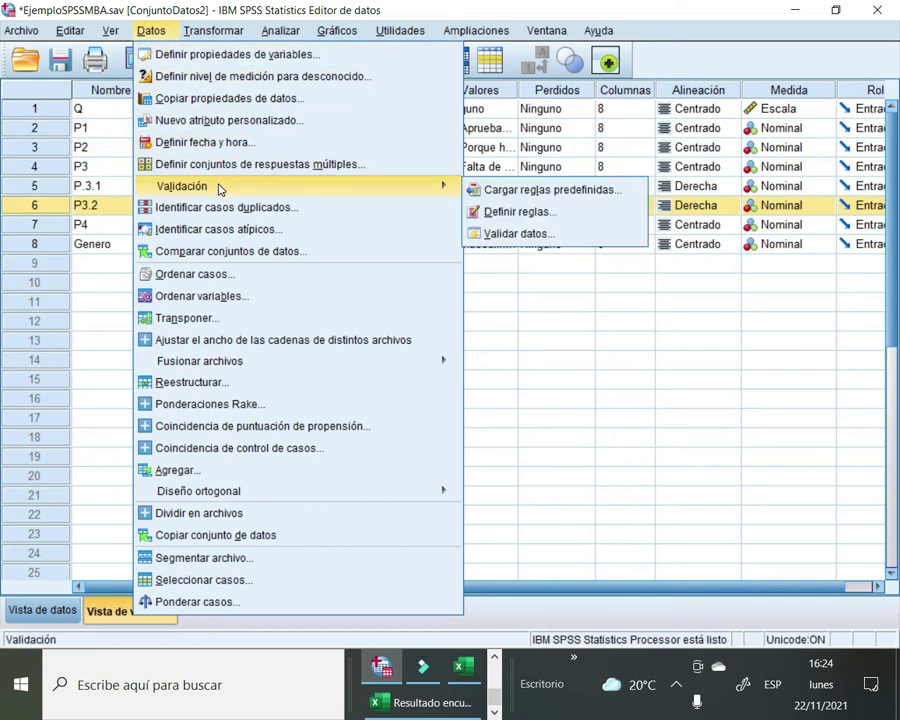
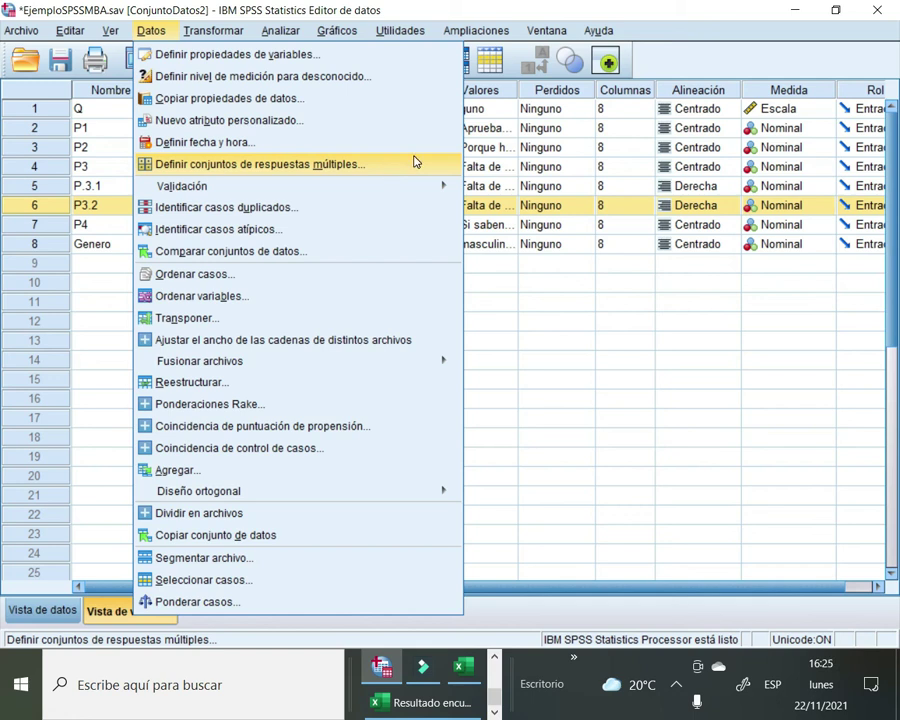
click(348, 170)
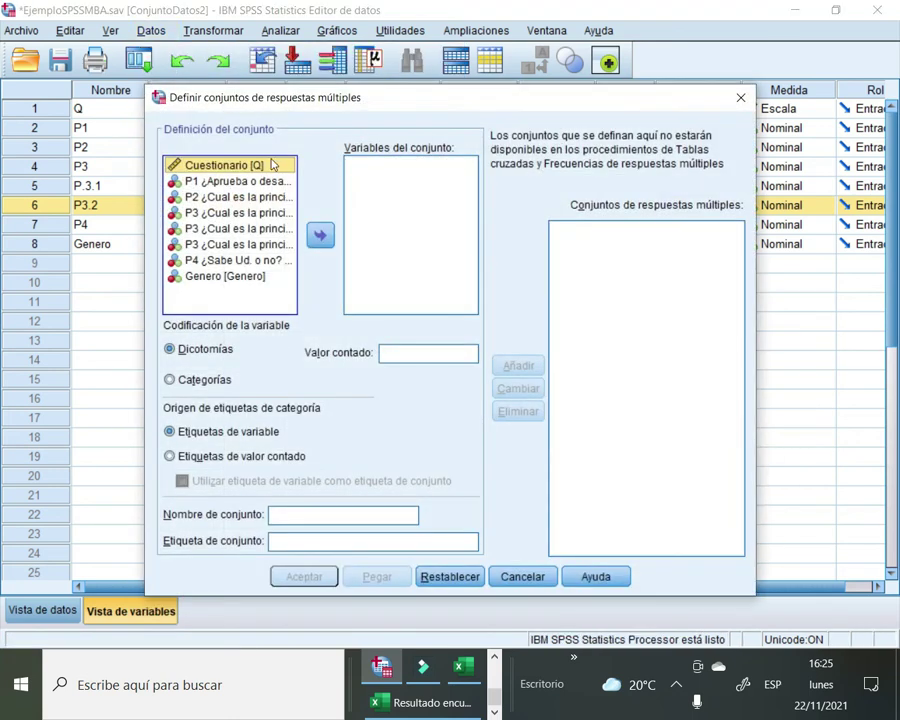
click(213, 214)
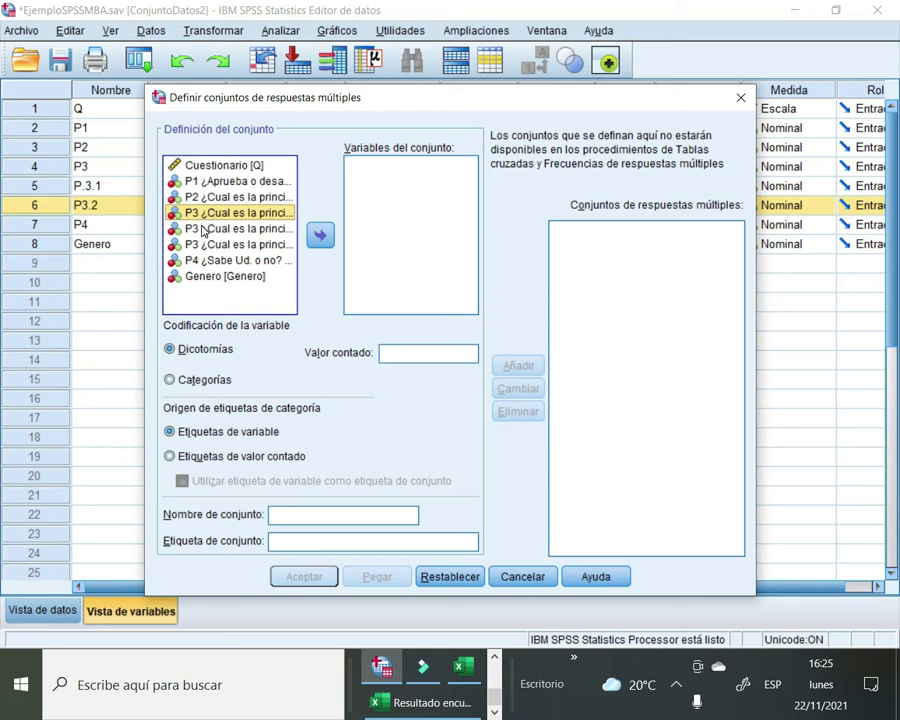
shift+click(213, 228)
shift+click(195, 244)
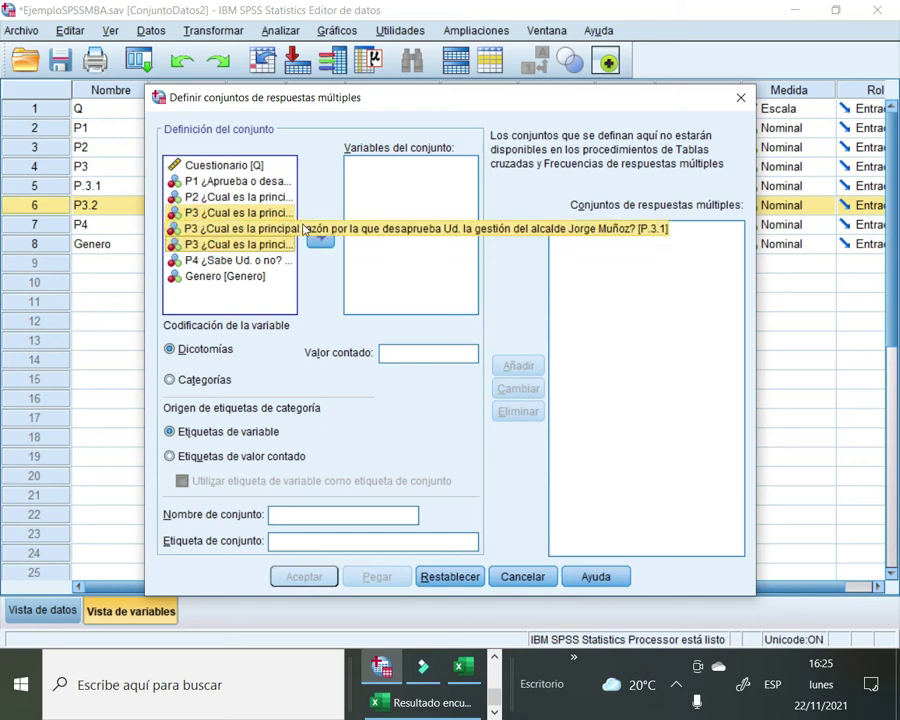
click(320, 236)
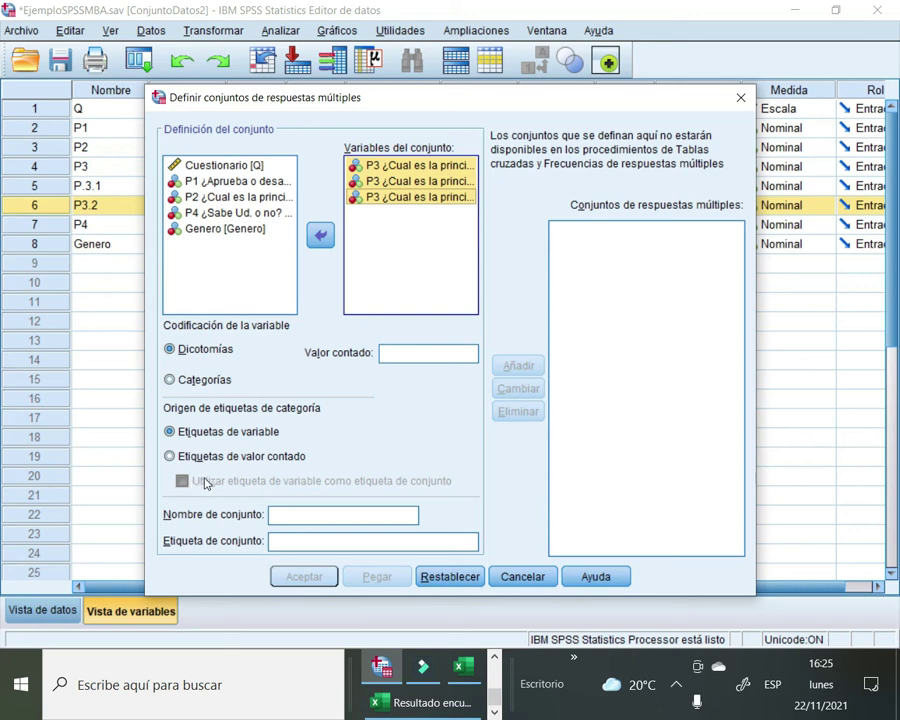
click(173, 381)
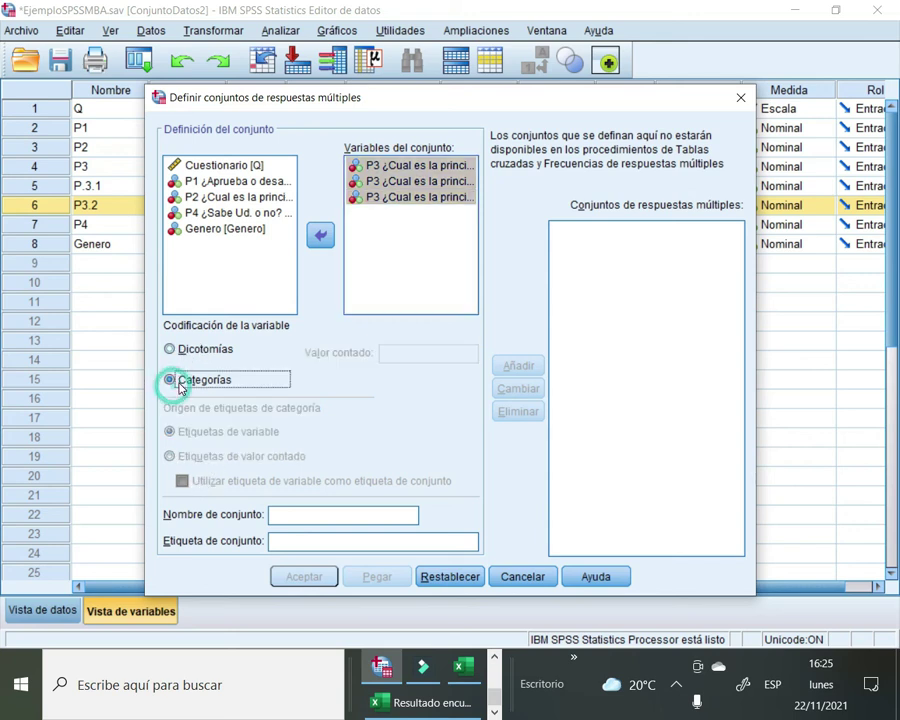
Enter "P3 Razones de Desaprobación" as the name of the multiple response set
click(288, 517)
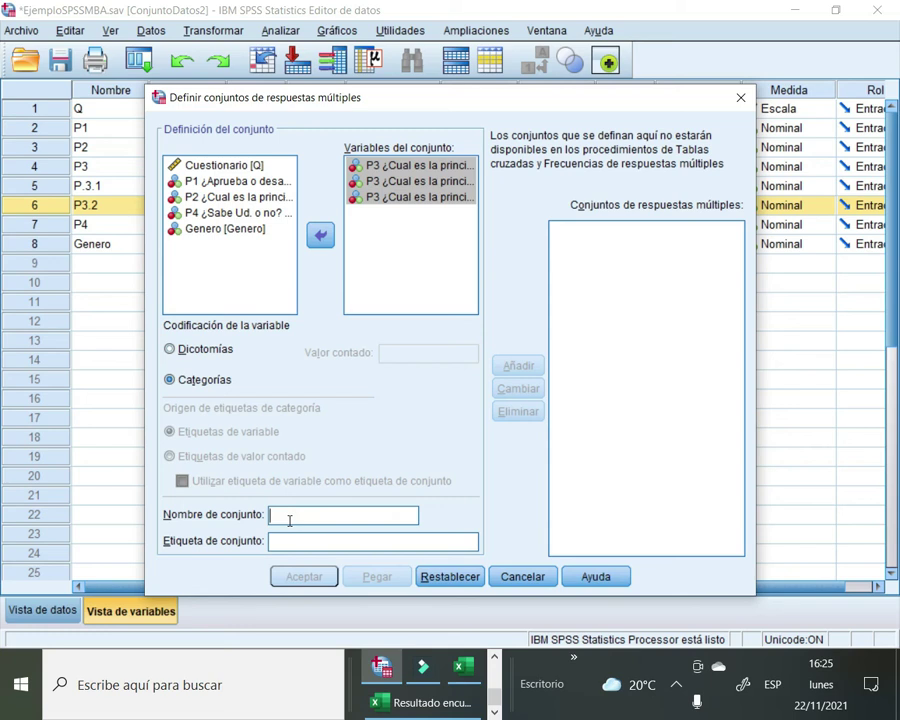
text(P)
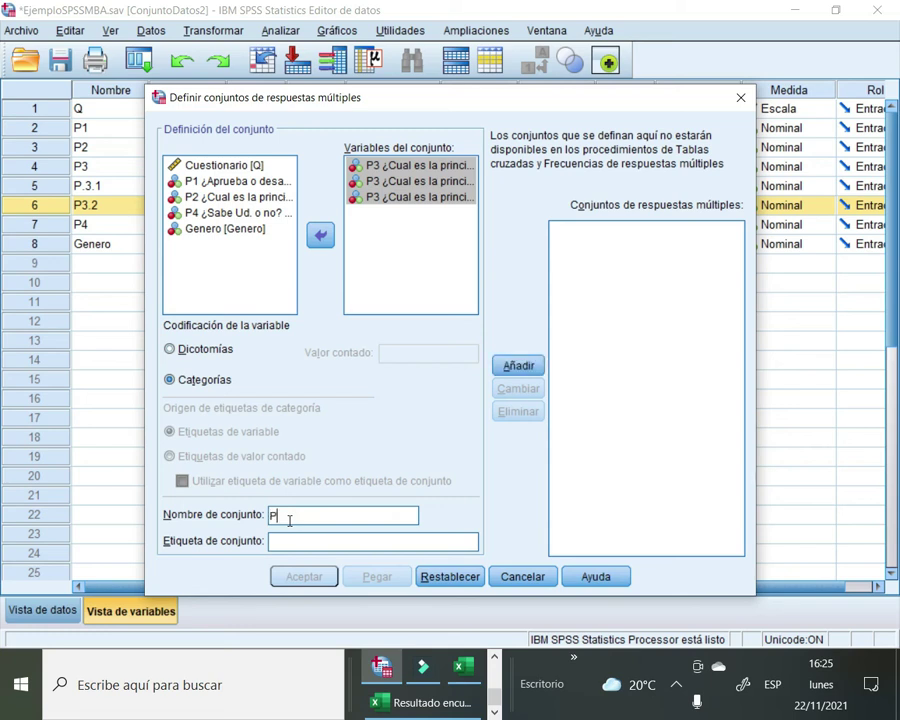
text(3)
text(a)
text(zones)
text( _ de)
text( Desaproba)
text(d)
text(ión)
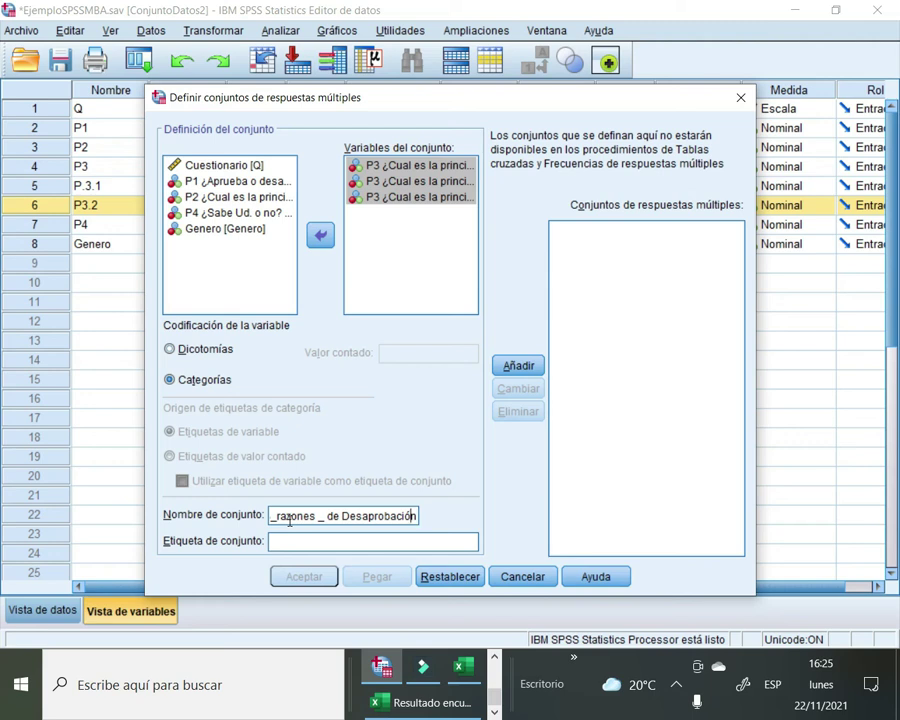
key(Home)
click(289, 516)
key(BackSpace)
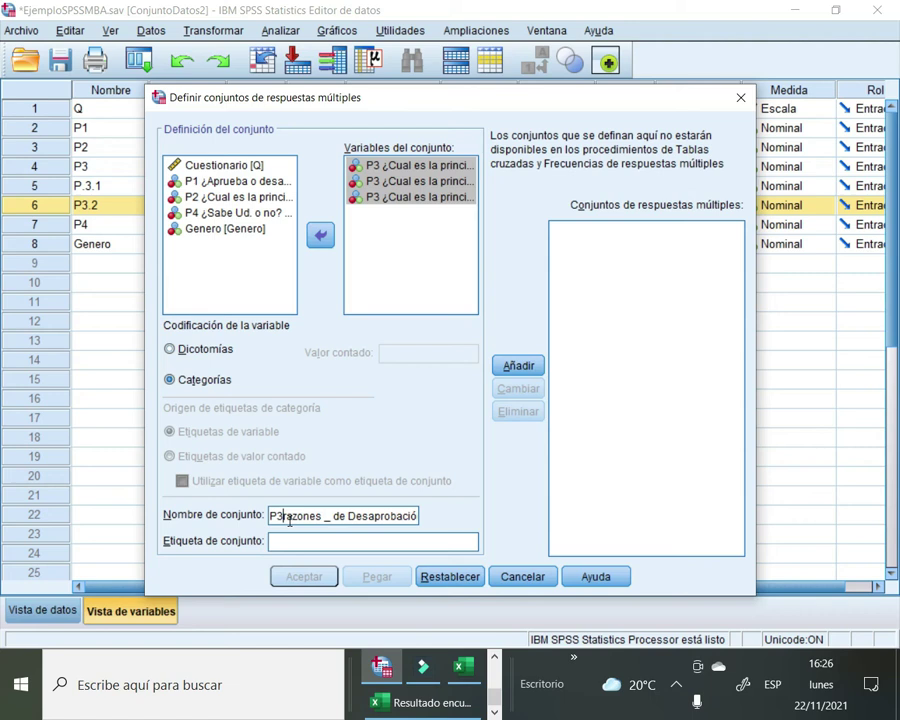
key(Delete)
text(R)
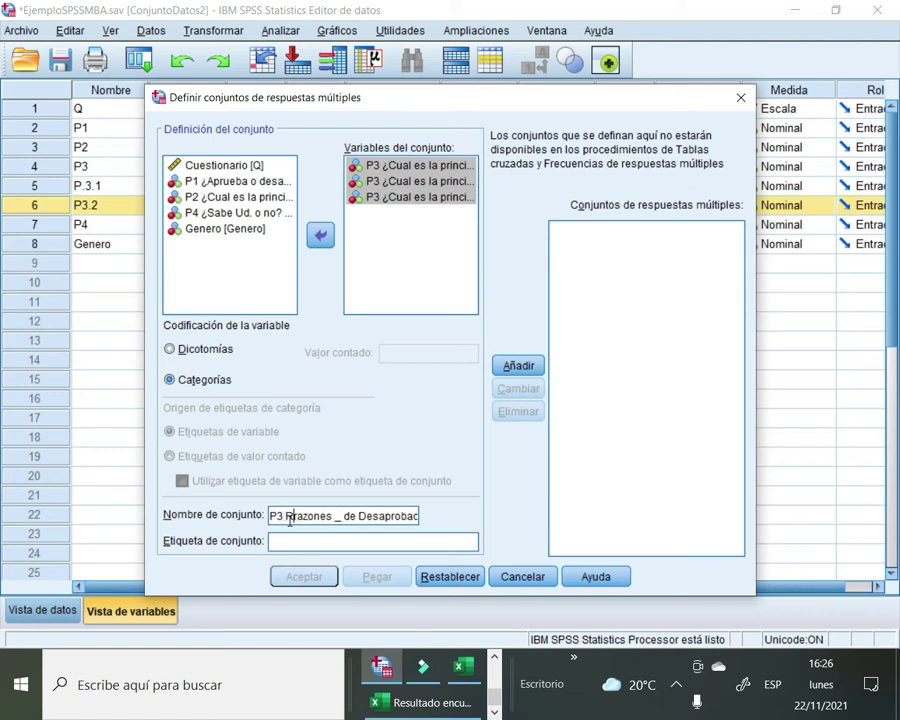
key(Delete)
key(Delete)
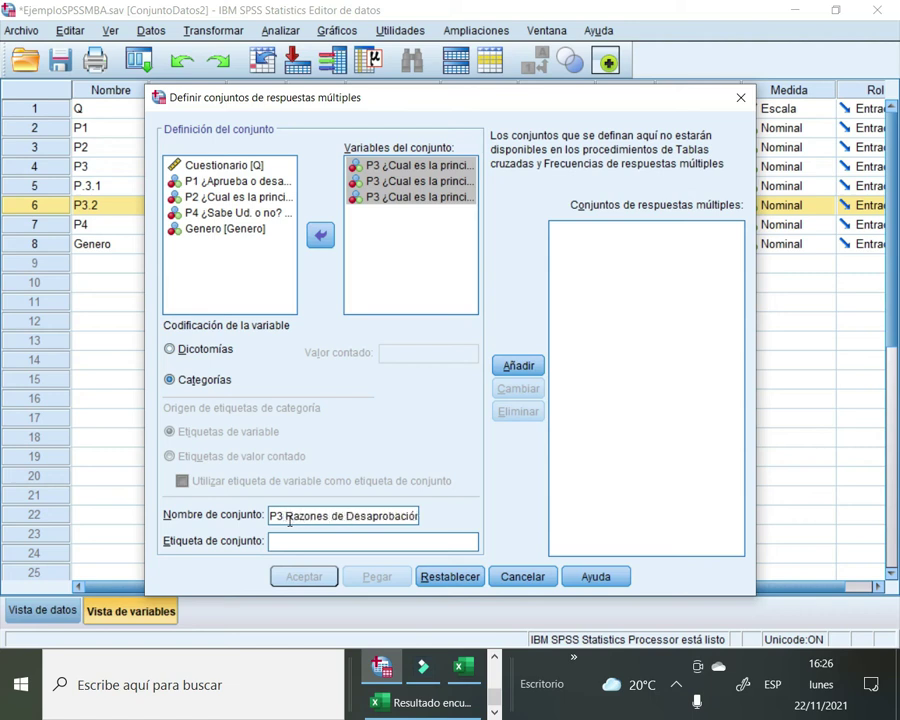
key(End)
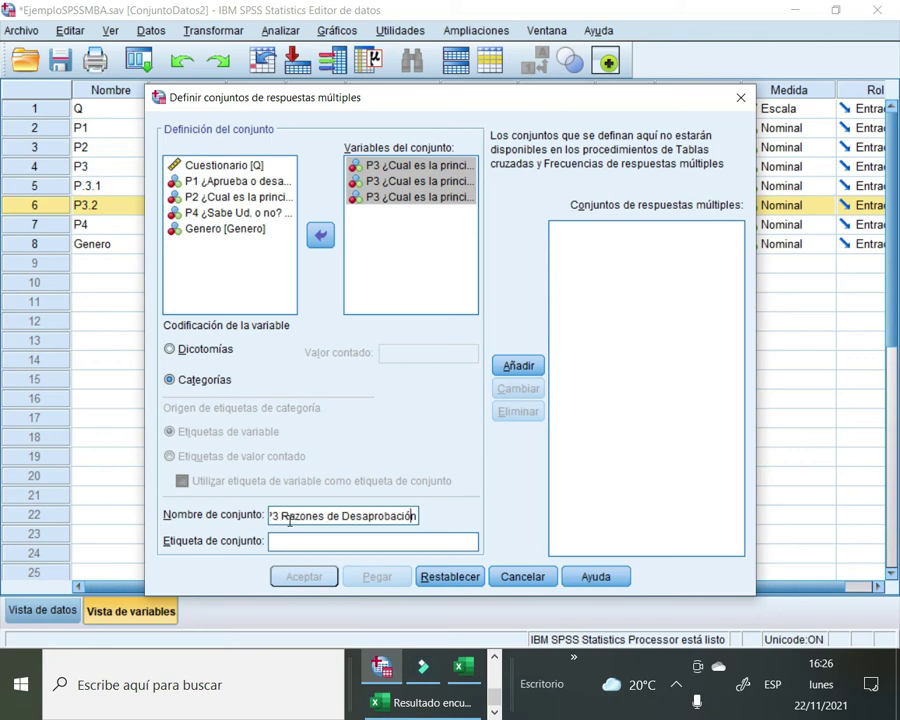
Copy the set name into the set label as "P3 Razones de Desaprobación", and try to add the set
key(Home)
key(shift+Right)
key(shift+Right)
key(shift+Right)
key(shift+Right)
key(shift+Right)
key(shift+Right)
key(shift+Right)
key(shift+Right)
key(shift+Right)
key(shift+Right)
key(shift+Right)
key(shift+Right)
key(shift+Right)
key(shift+Right)
key(shift+Right)
key(shift+Right)
key(shift+Right)
key(shift+Right)
key(shift+Right)
key(shift+Right)
key(ctrl+c)
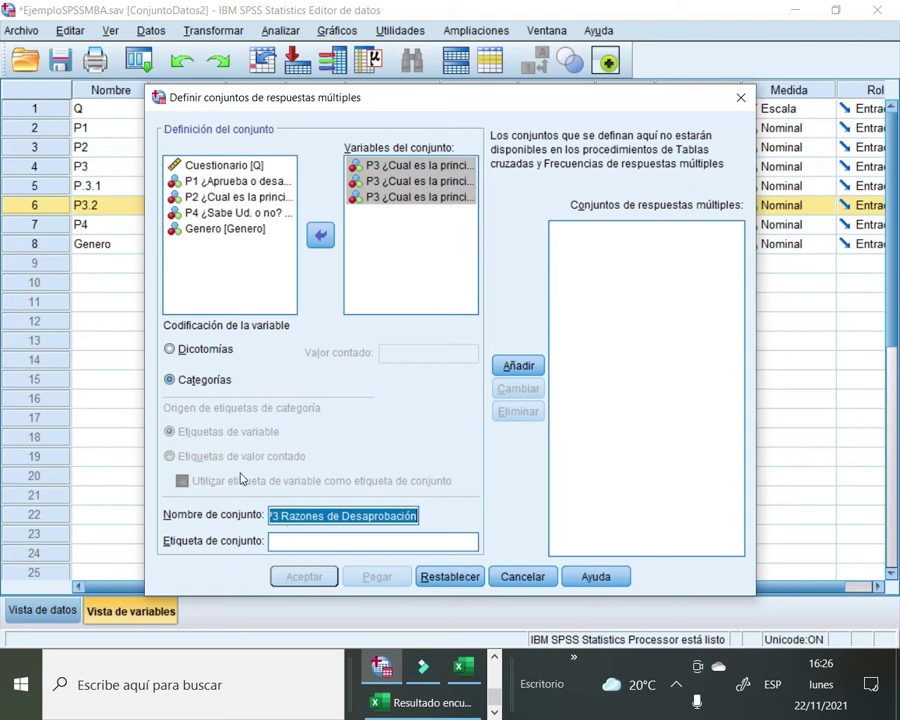
click(296, 549)
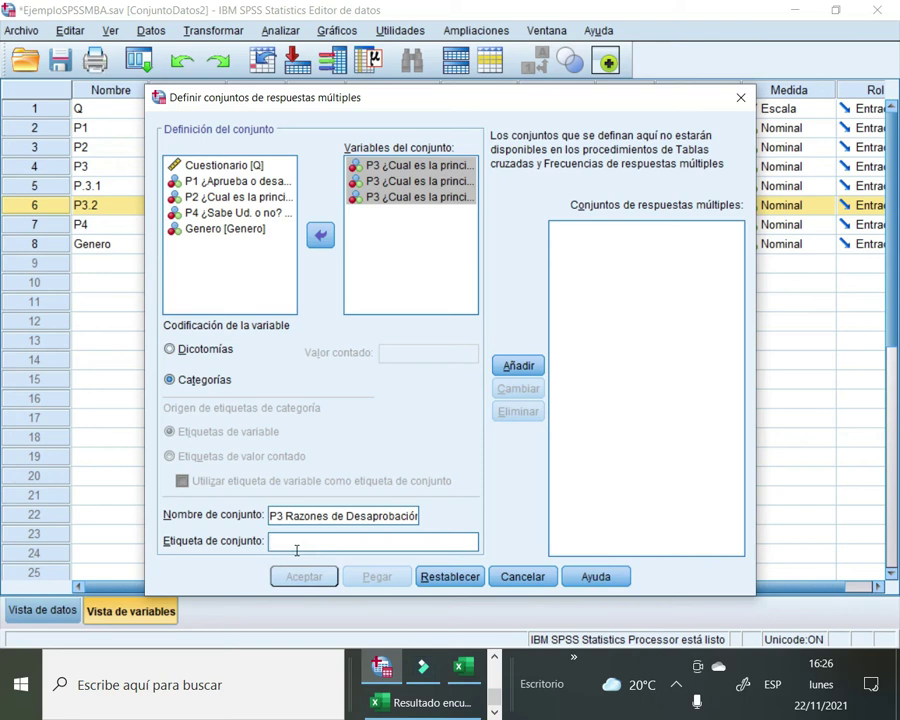
key(ctrl+v)
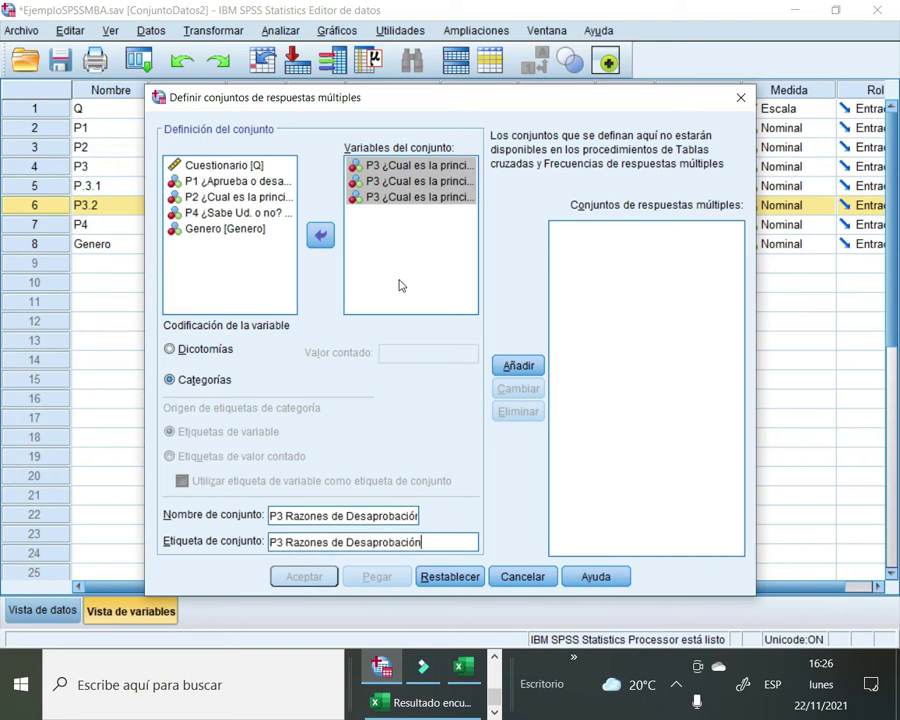
click(528, 368)
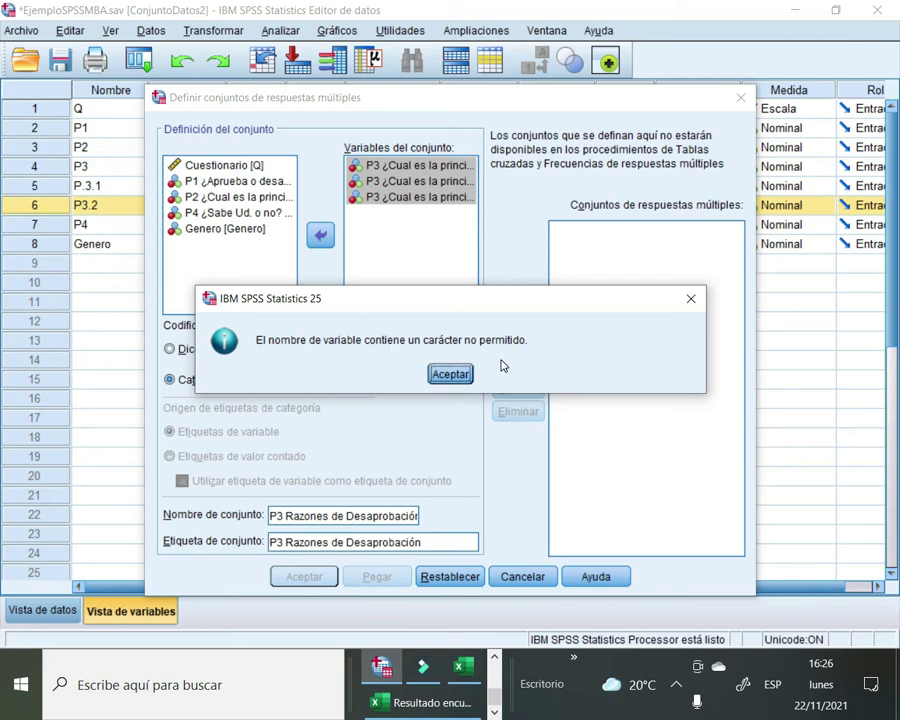
click(692, 301)
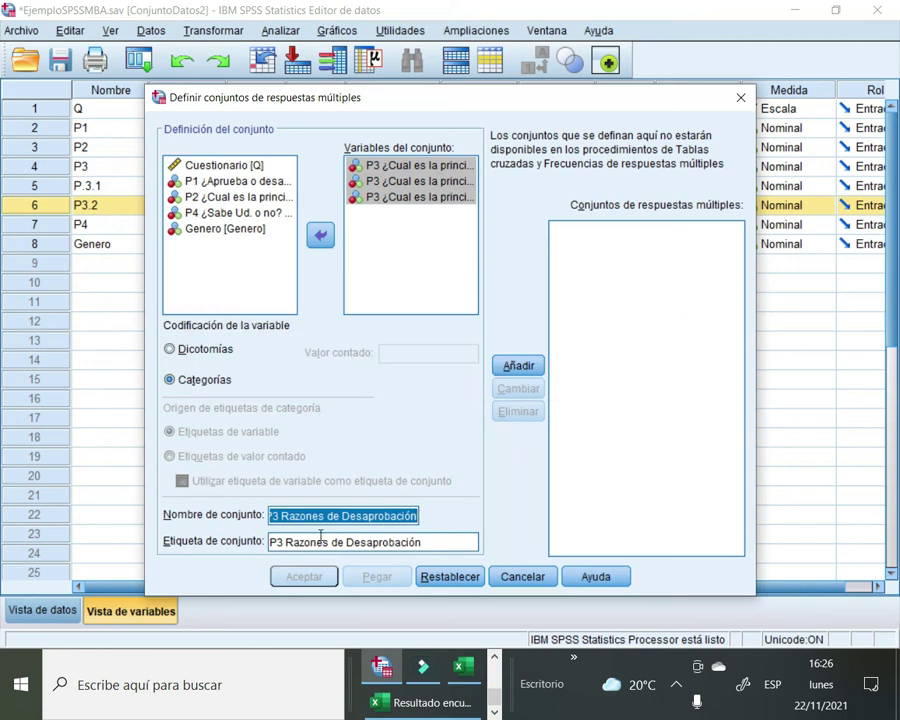
Change the set name to P3_Multiple, add it to the multiple response sets, and accept the definition
key(Left)
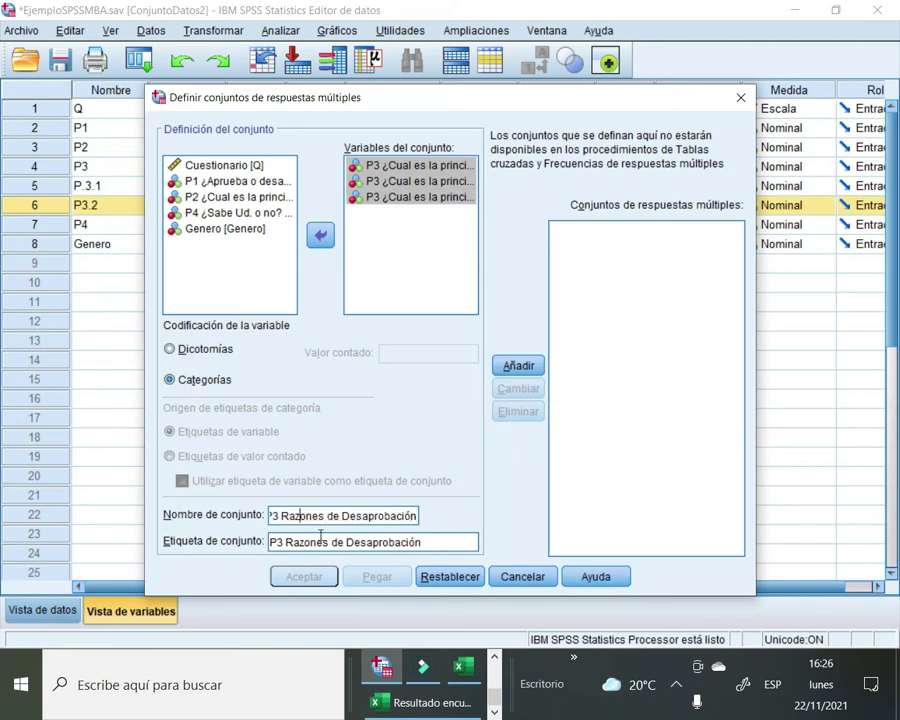
key(Home)
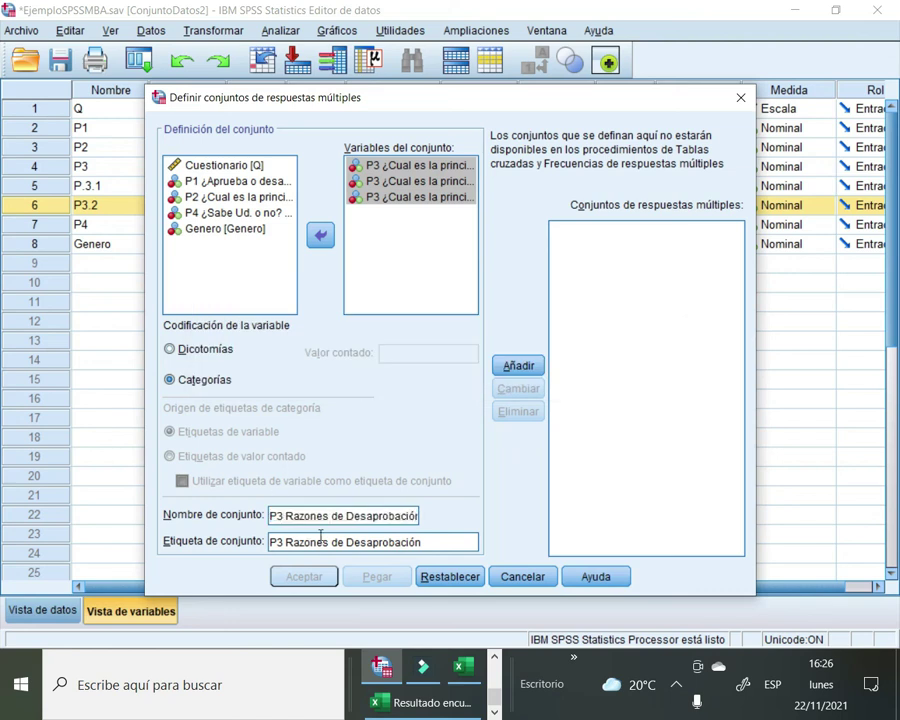
key(Delete)
text(_)
key(Delete)
key(Delete)
key(Delete)
key(Delete)
key(Delete)
key(Delete)
key(Delete)
key(Delete)
key(Delete)
key(Delete)
key(Delete)
key(Delete)
key(Delete)
key(Delete)
key(Delete)
key(Delete)
key(Delete)
key(Delete)
key(Delete)
key(Delete)
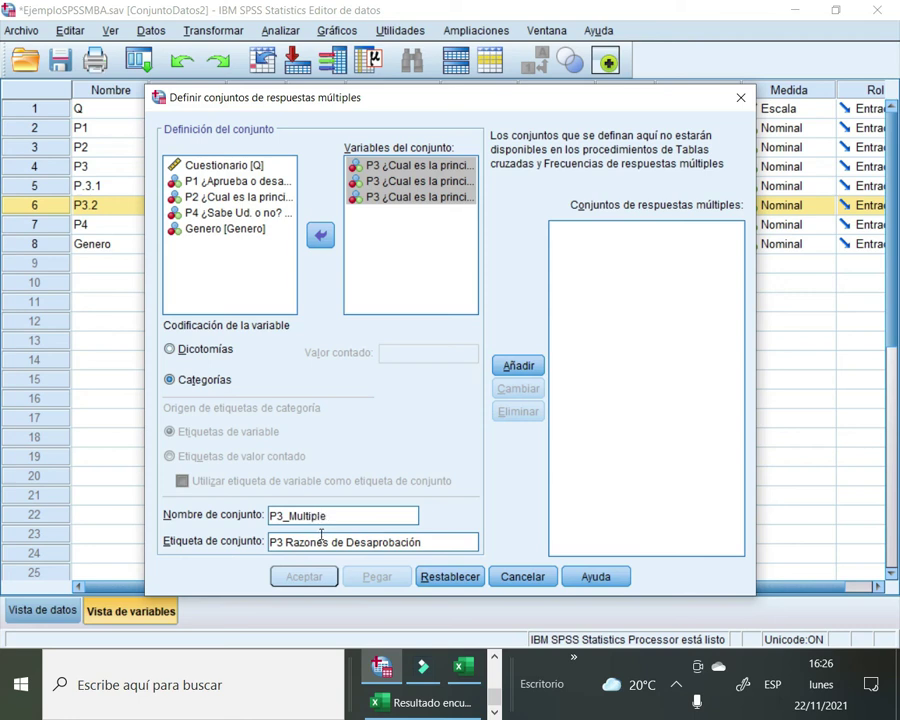
click(516, 366)
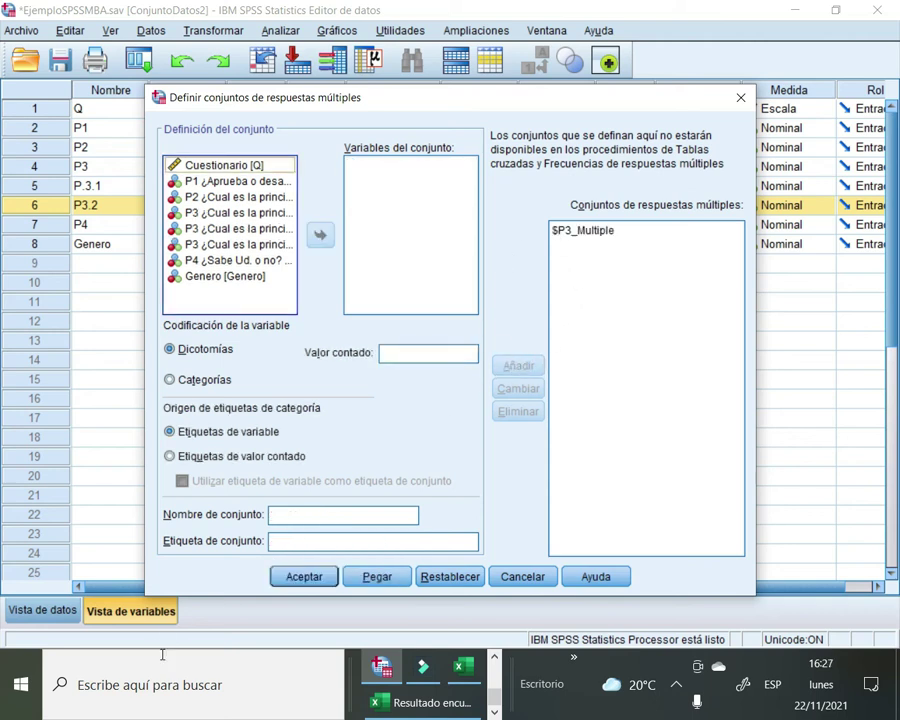
click(302, 577)
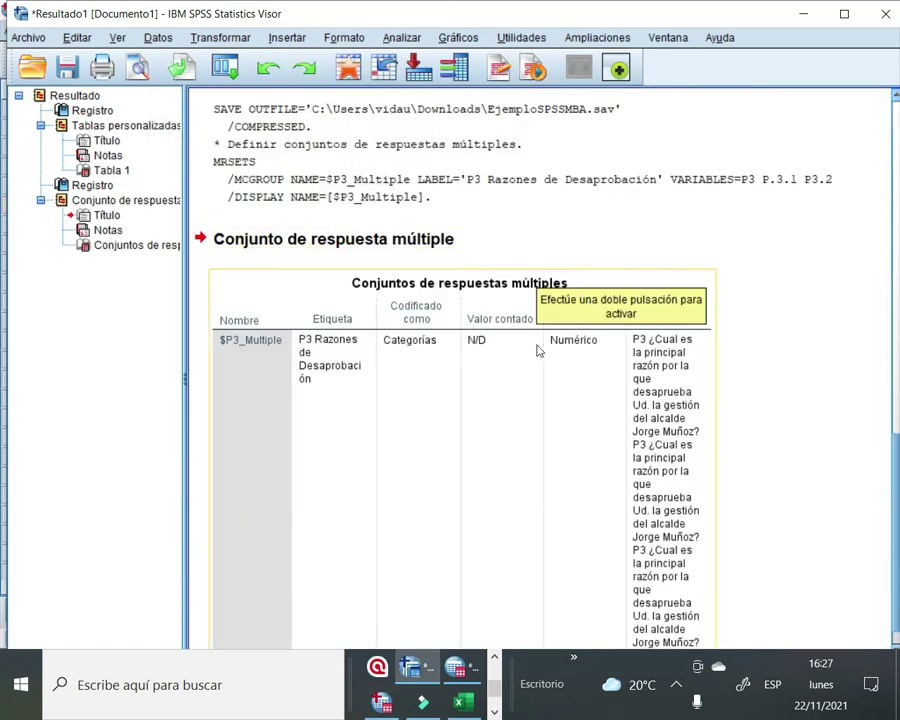
Review the multiple response set summary in the output and compare it with the earlier custom table
scroll(546, 406, down, 1)
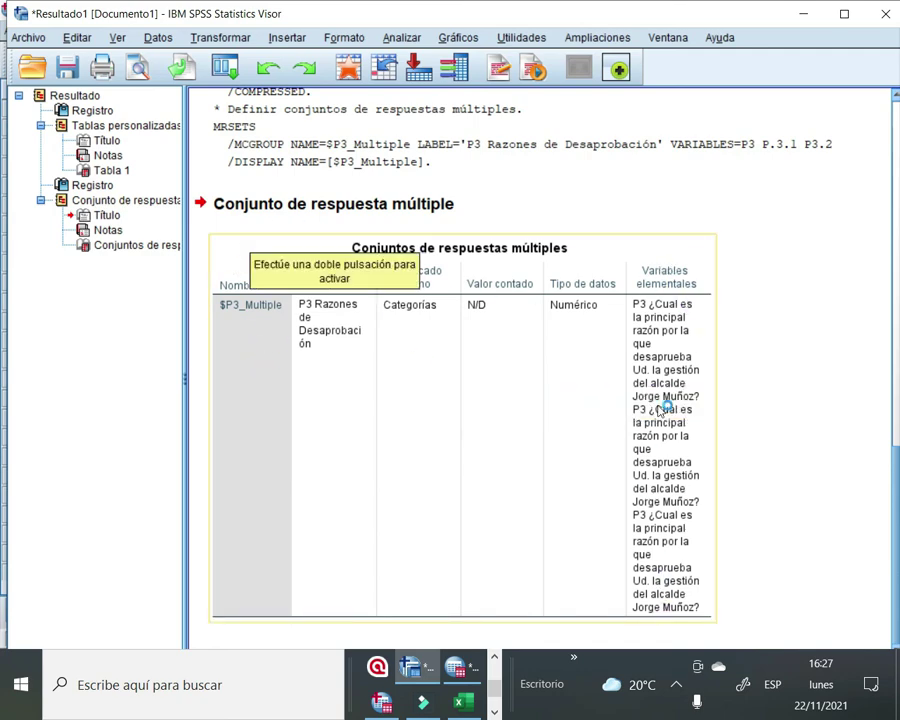
scroll(426, 437, up, 10)
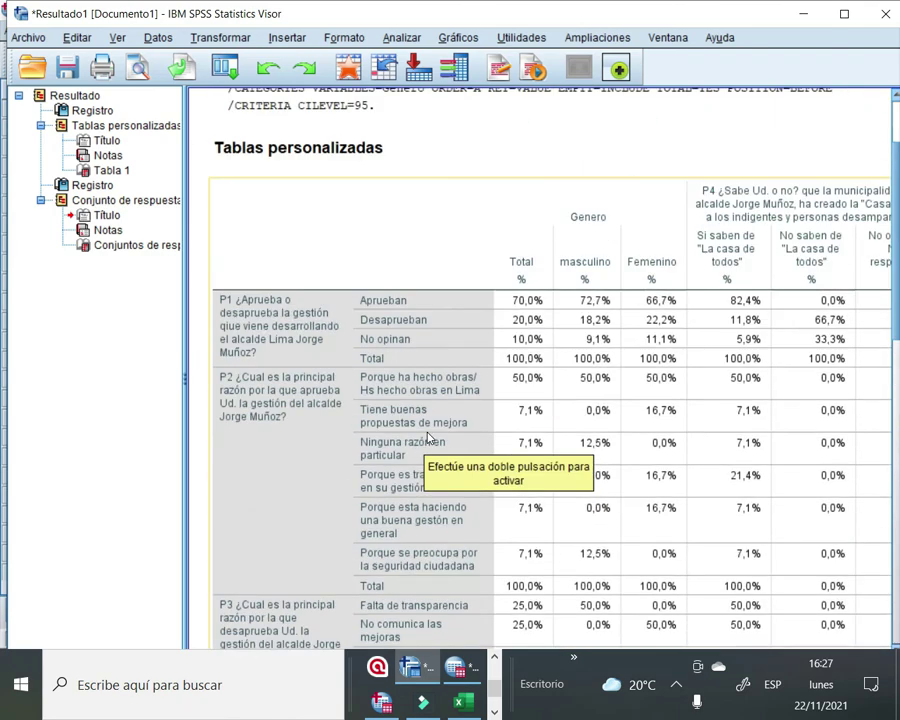
scroll(428, 437, down, 5)
scroll(426, 437, down, 10)
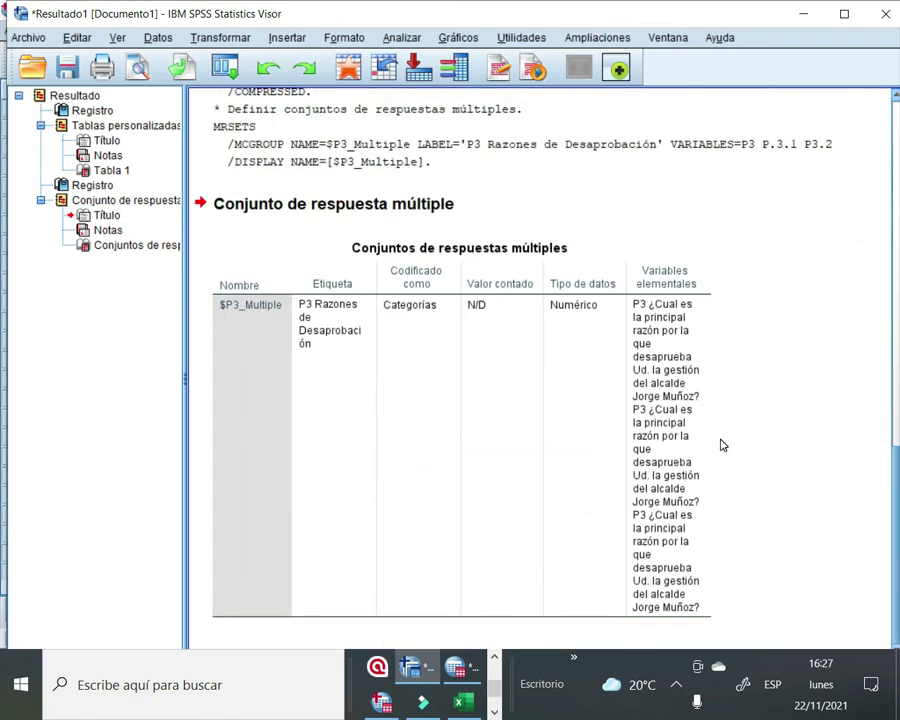
scroll(661, 436, up, 10)
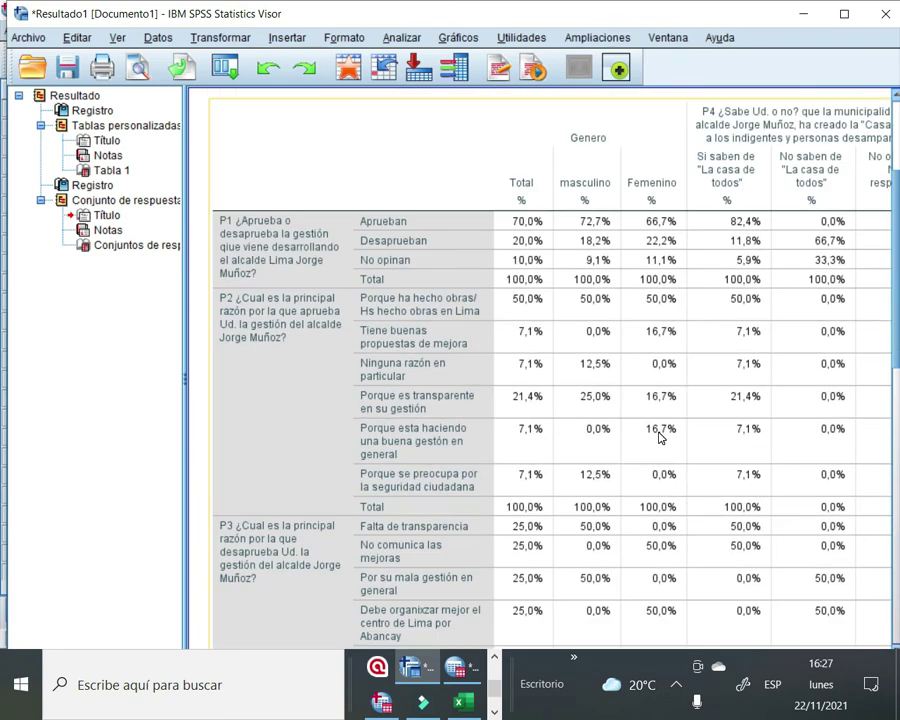
Reopen the custom table definition and add the P3 Razones de Desaprobación multiple response set as rows below P4
scroll(661, 436, down, 3)
scroll(664, 436, up, 3)
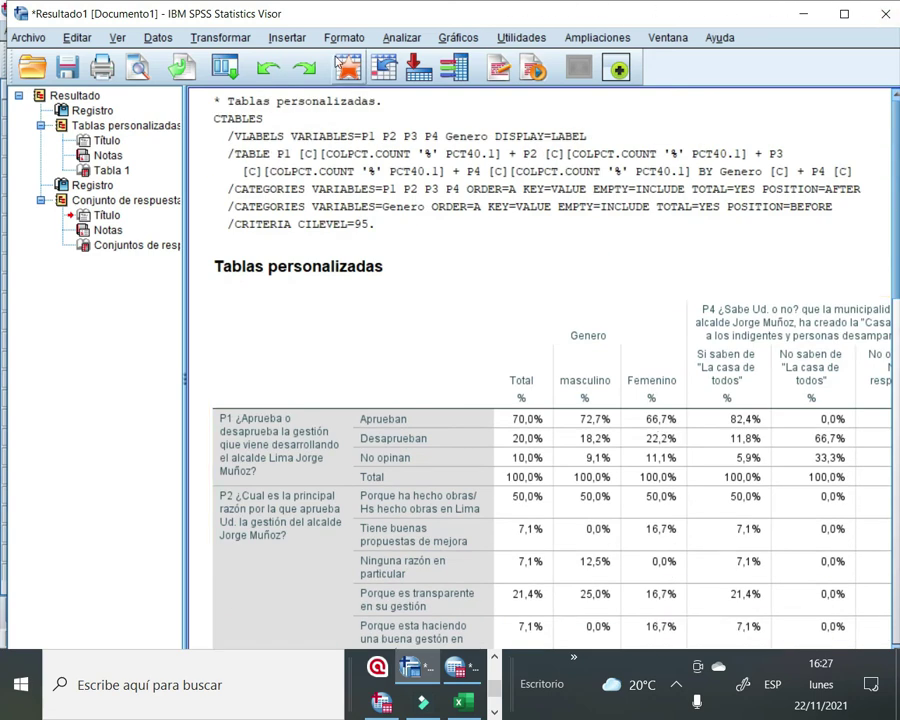
click(394, 40)
mouse_move(440, 128)
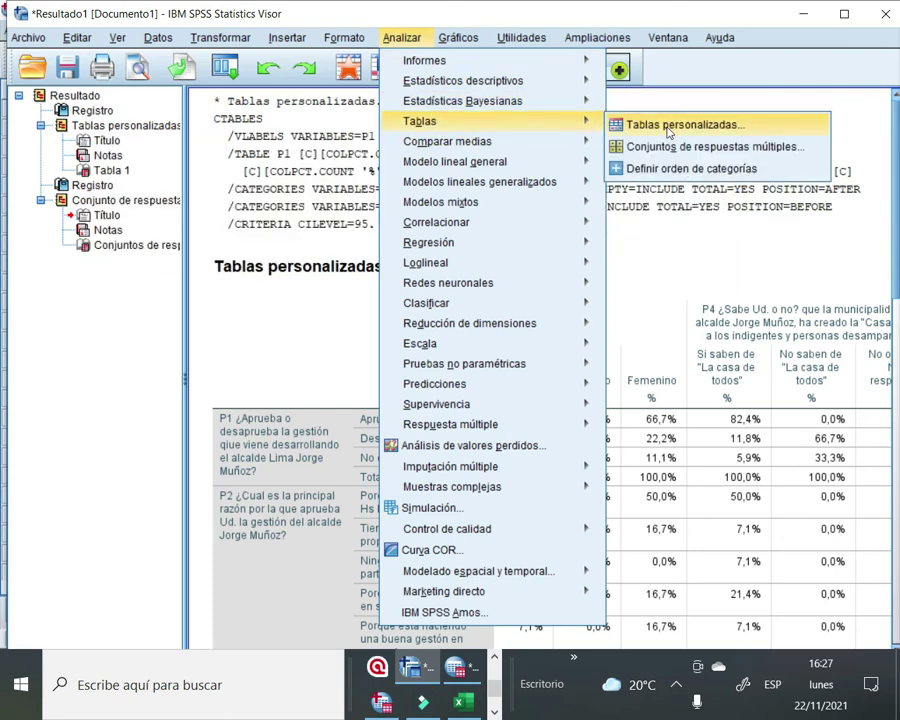
click(677, 128)
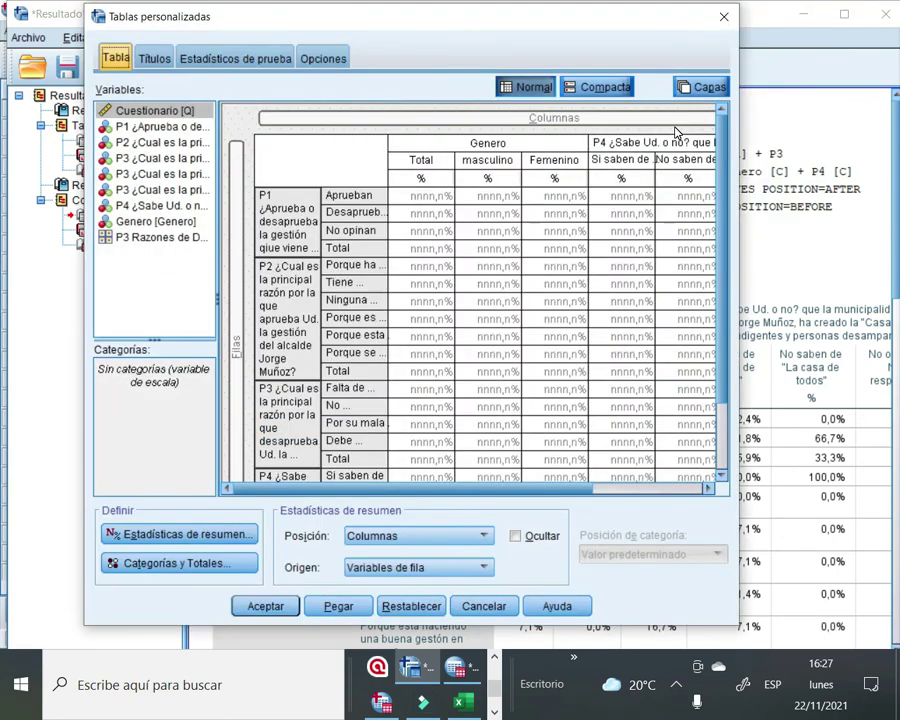
scroll(570, 288, down, 1)
scroll(570, 288, down, 4)
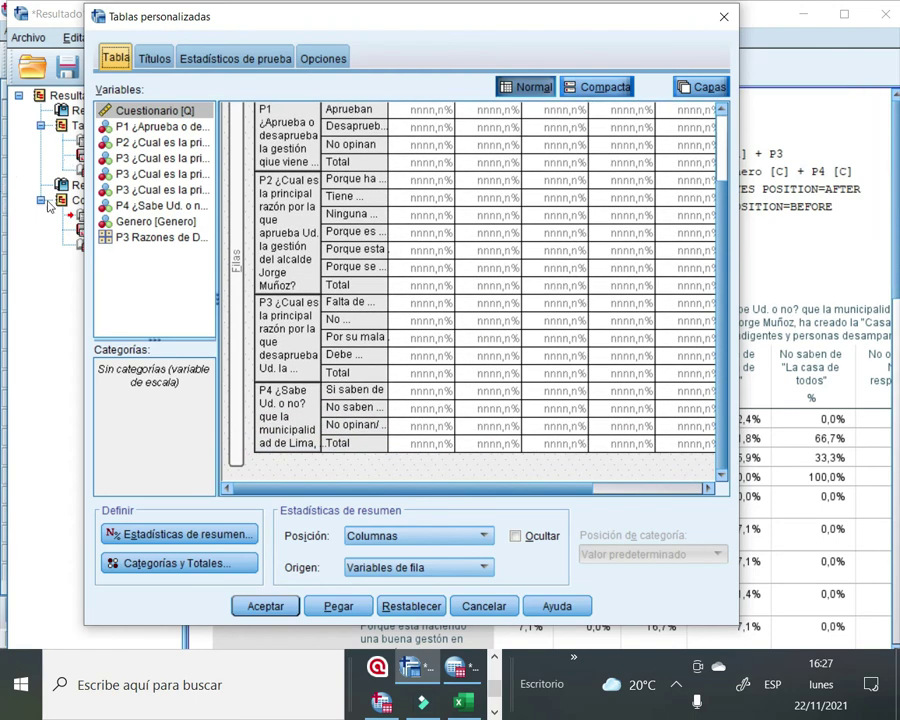
click(150, 238)
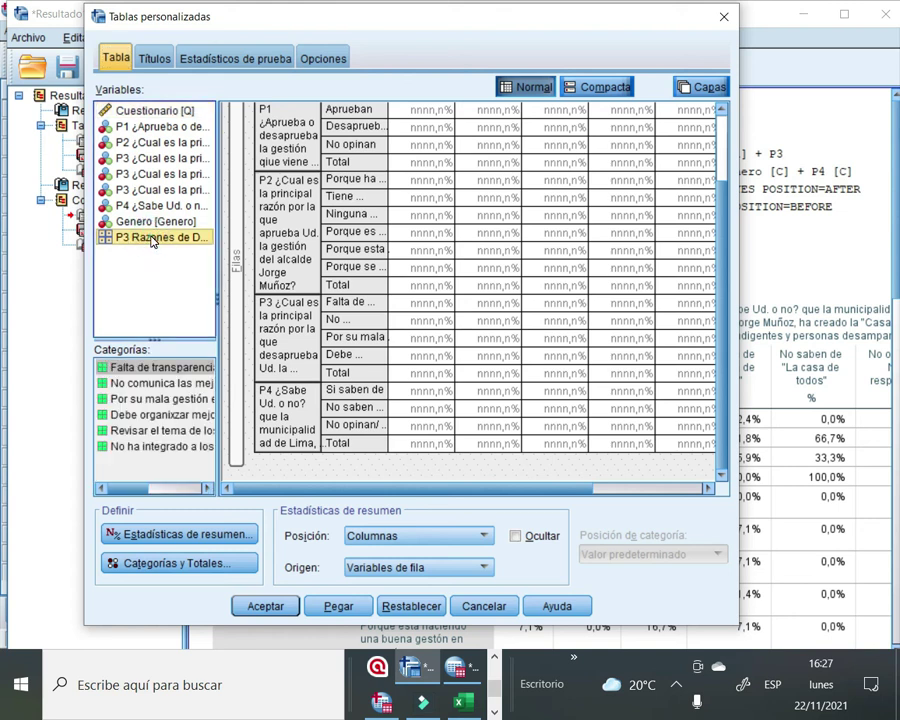
drag(133, 238, 292, 457)
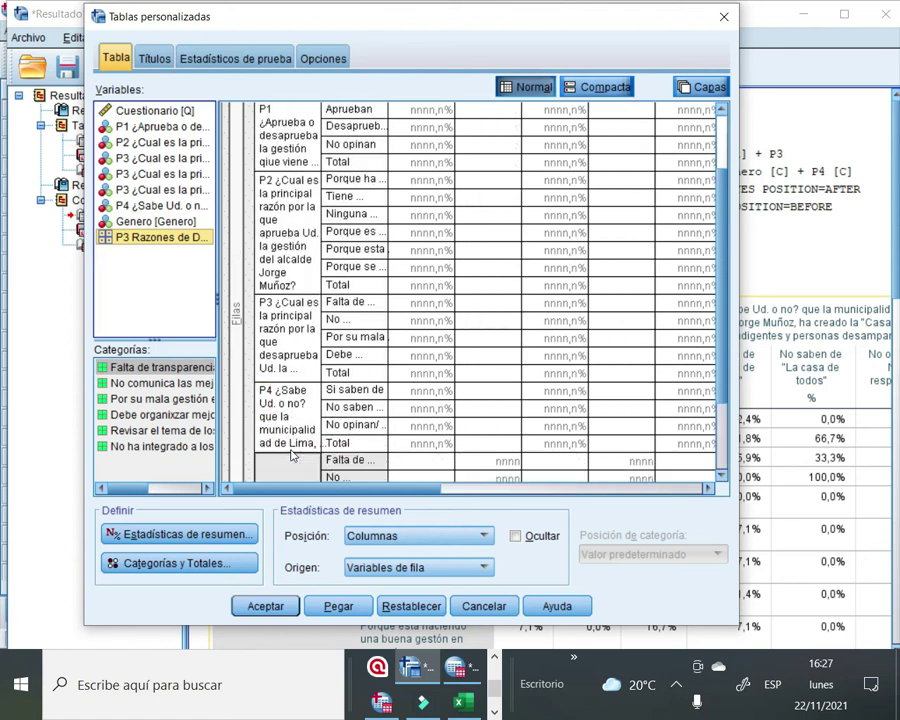
scroll(437, 292, down, 1)
scroll(456, 218, down, 4)
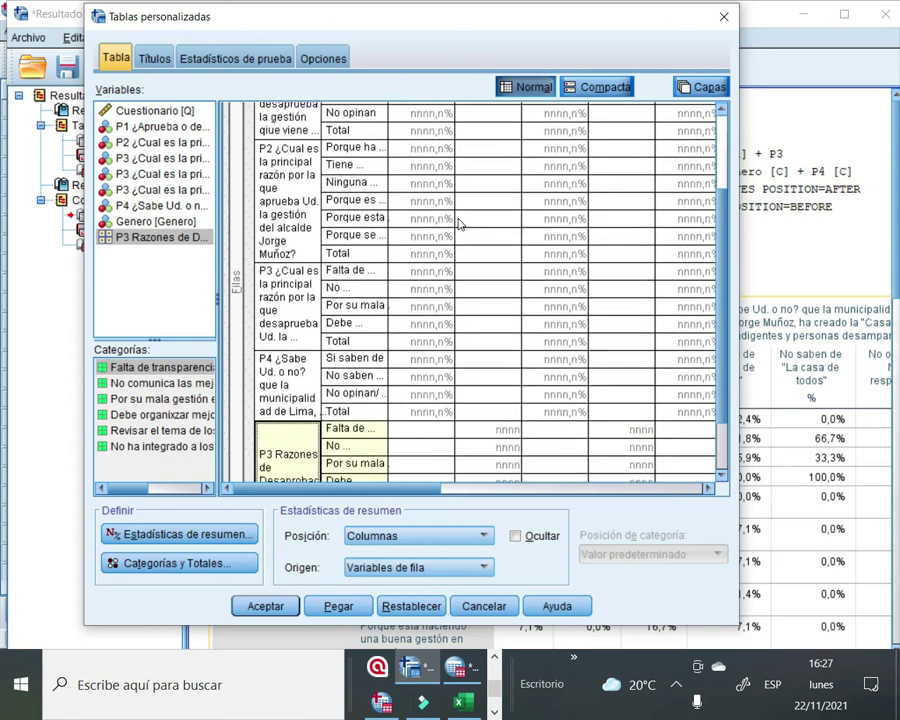
scroll(457, 217, down, 1)
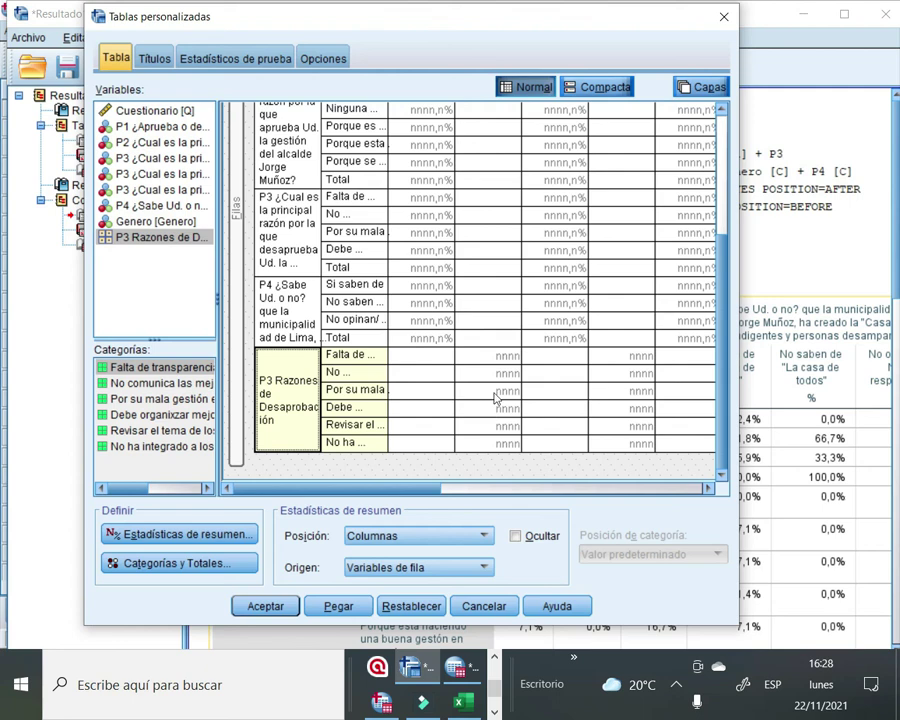
Select all row variables and apply the categories and totals settings with a Total row below the categories
scroll(528, 281, up, 3)
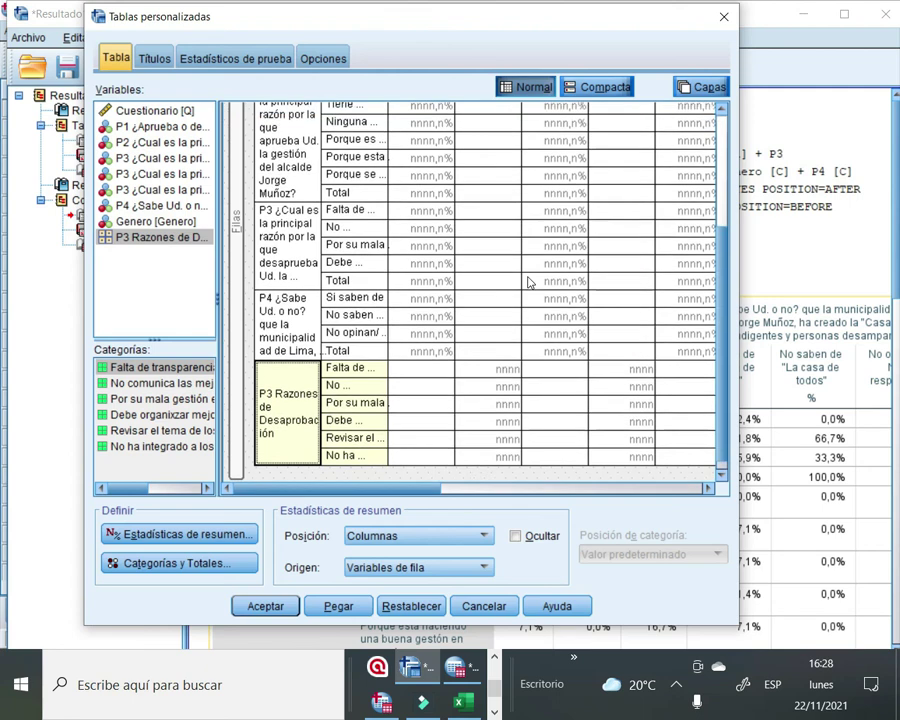
scroll(535, 282, up, 6)
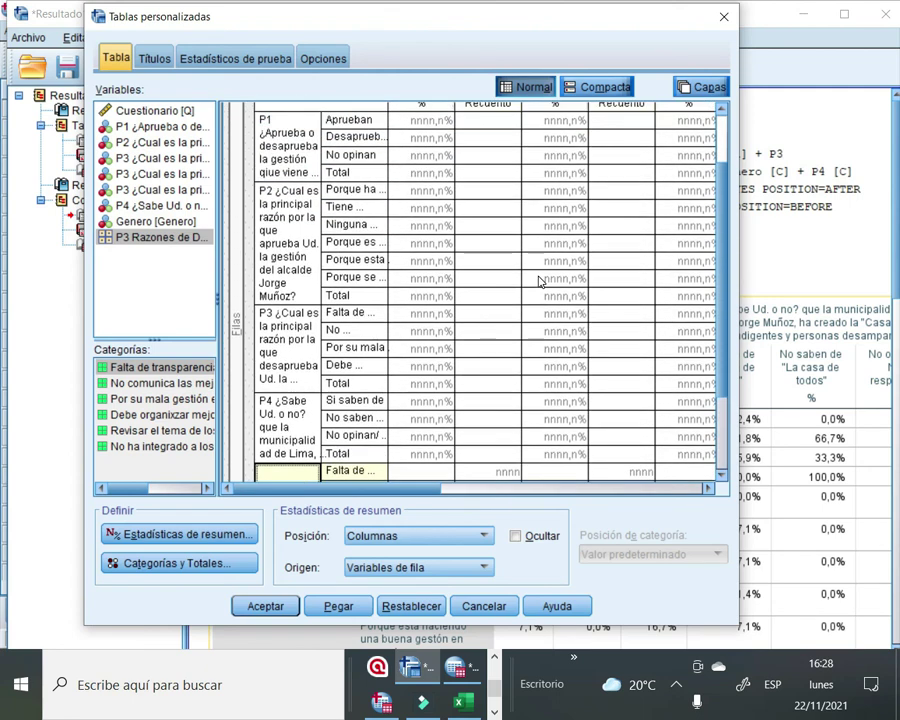
scroll(538, 282, up, 2)
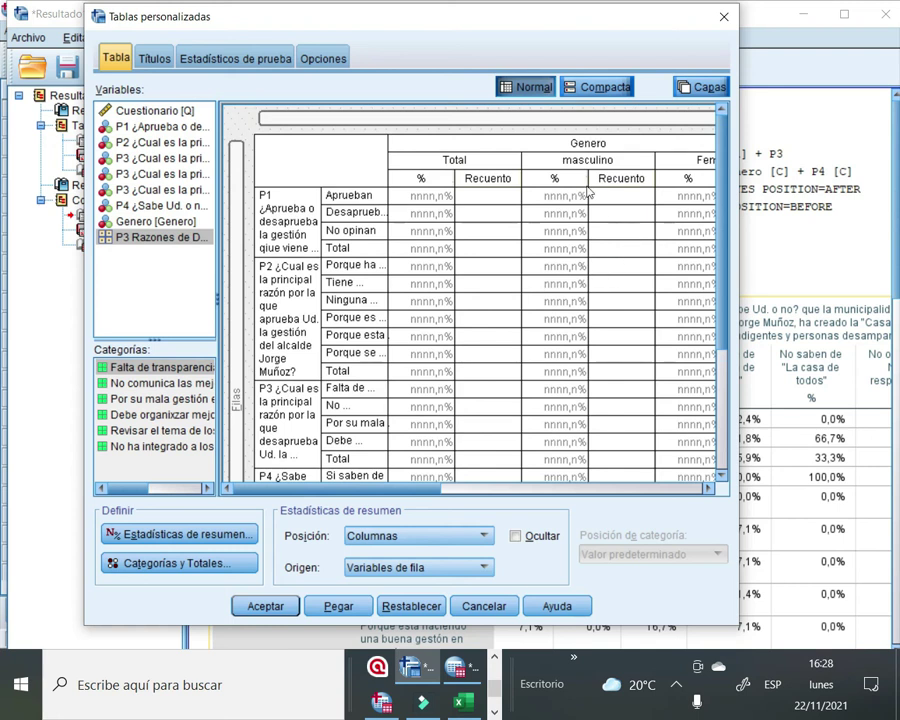
click(238, 210)
right_click(238, 210)
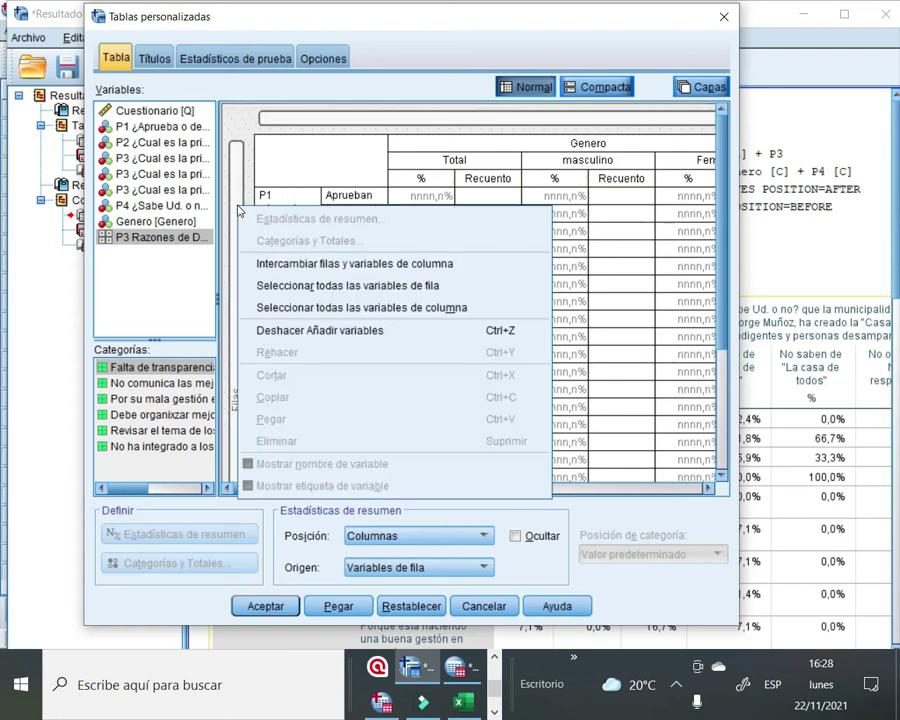
click(462, 291)
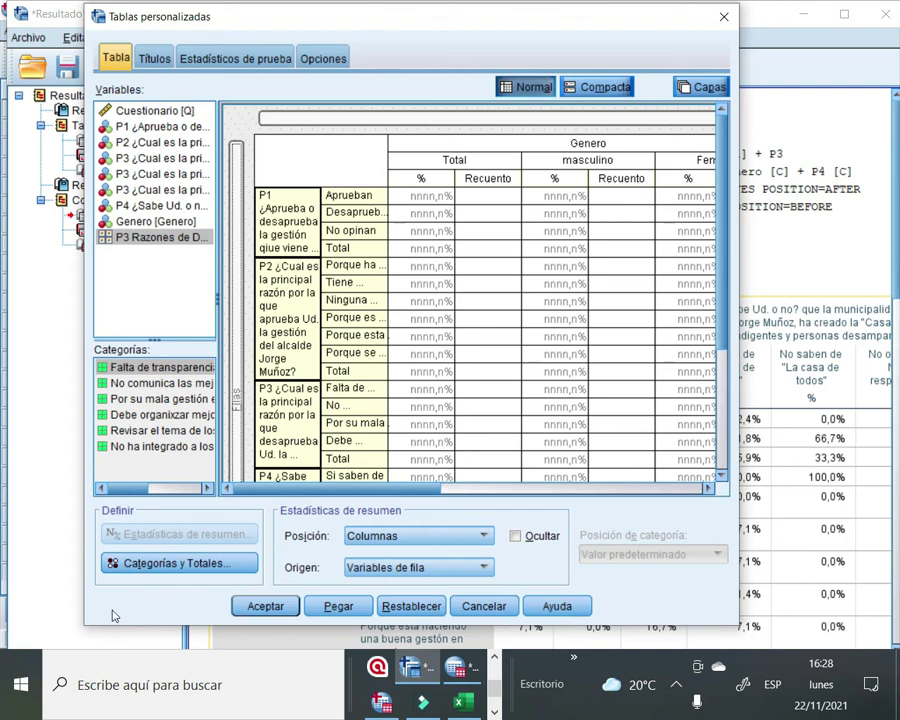
click(176, 563)
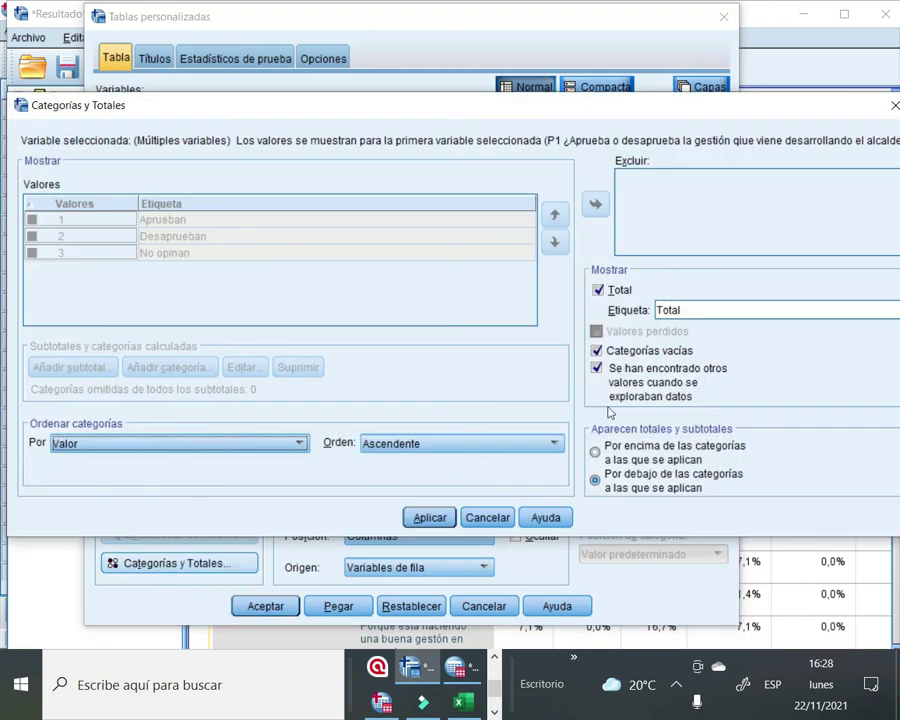
click(428, 520)
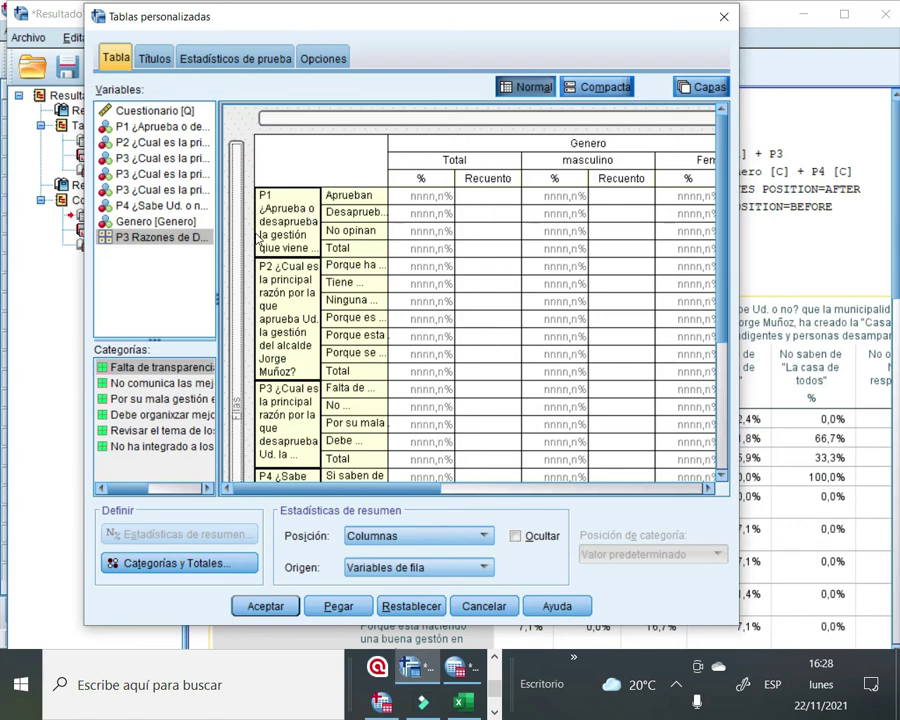
click(384, 298)
scroll(400, 290, down, 1)
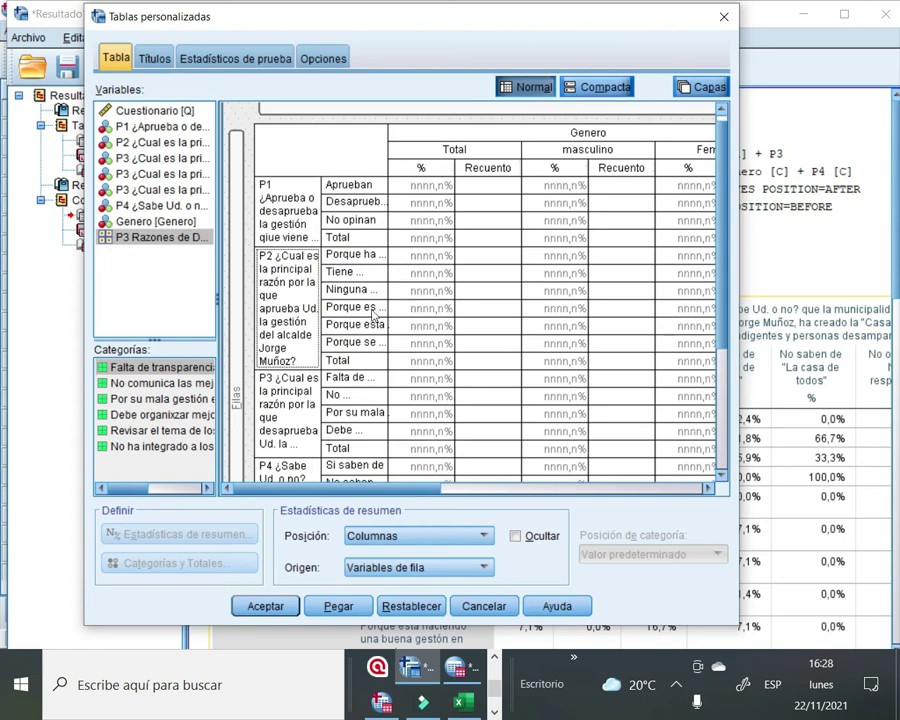
scroll(380, 310, down, 5)
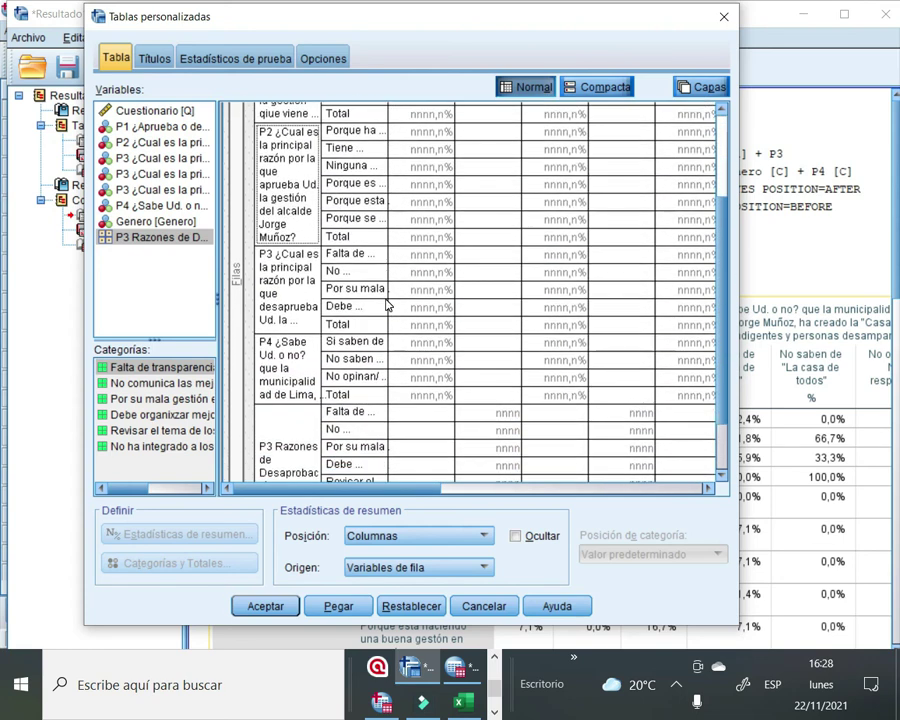
scroll(388, 305, down, 4)
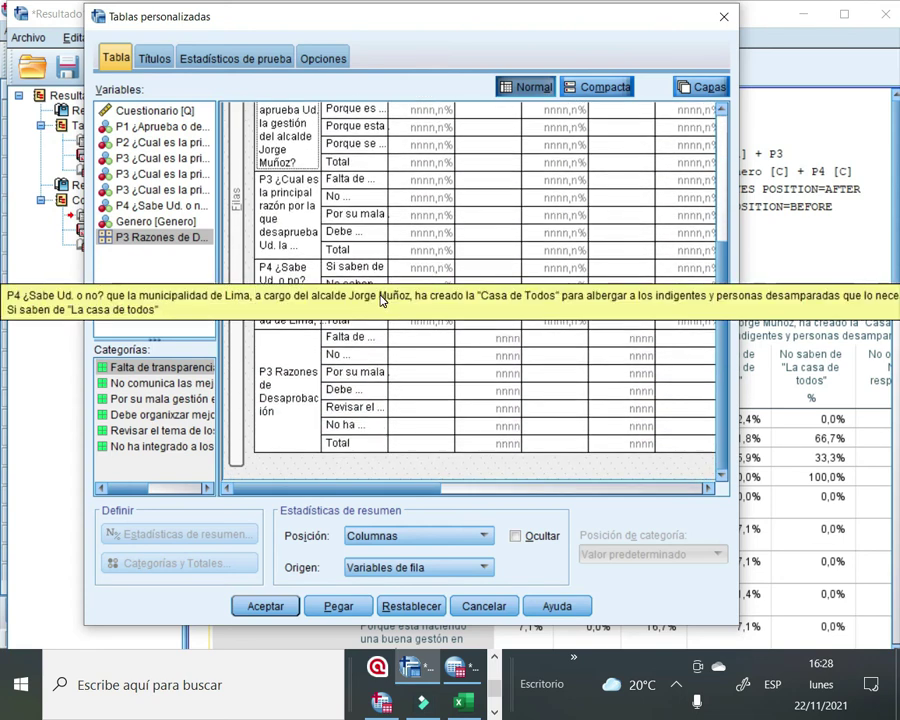
scroll(404, 146, up, 3)
scroll(404, 146, up, 4)
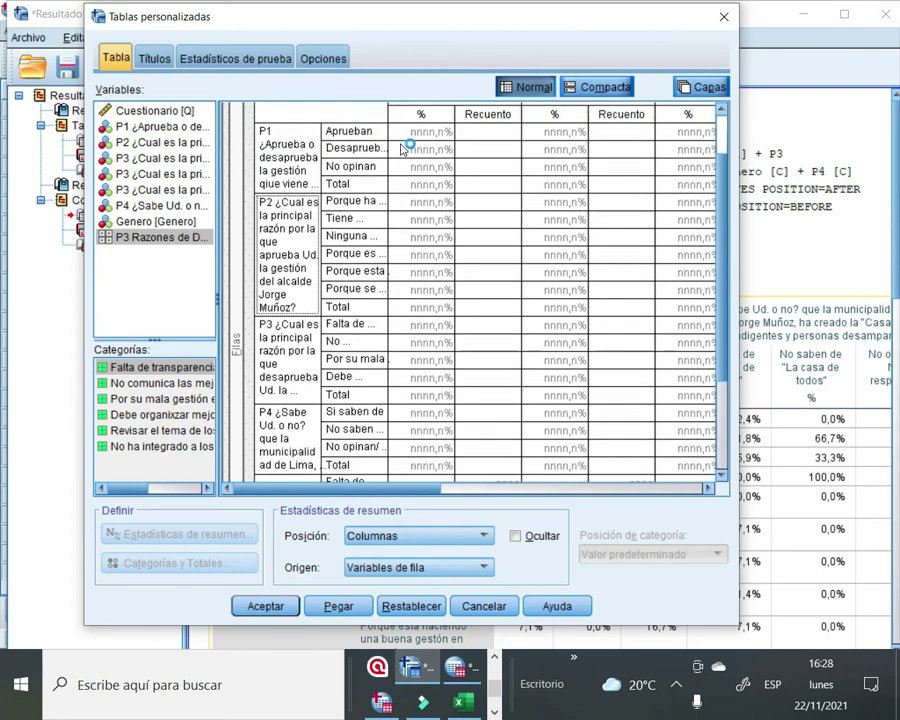
scroll(404, 148, up, 2)
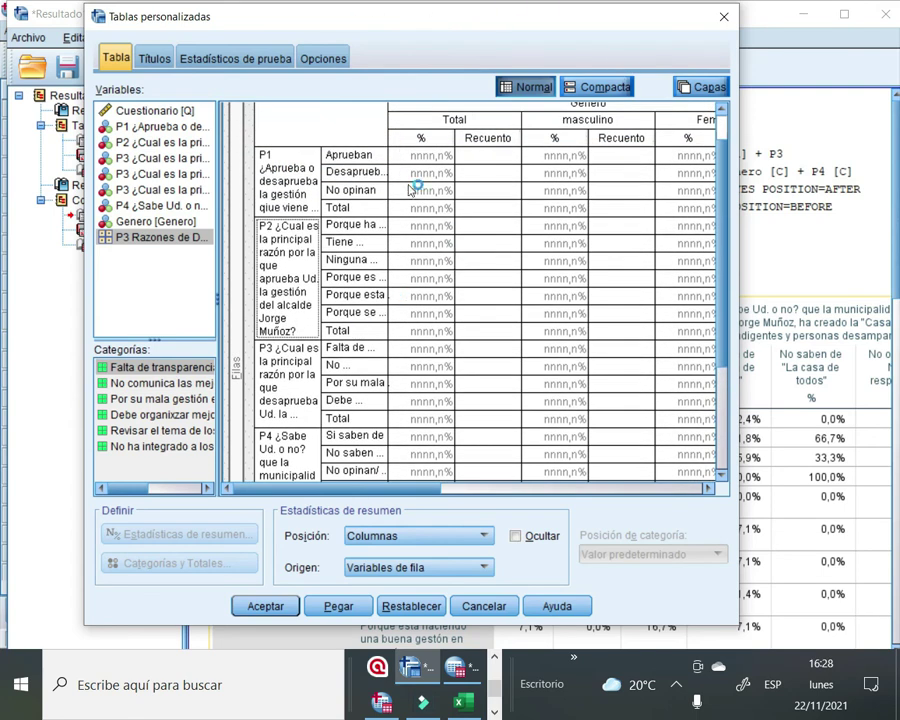
click(255, 187)
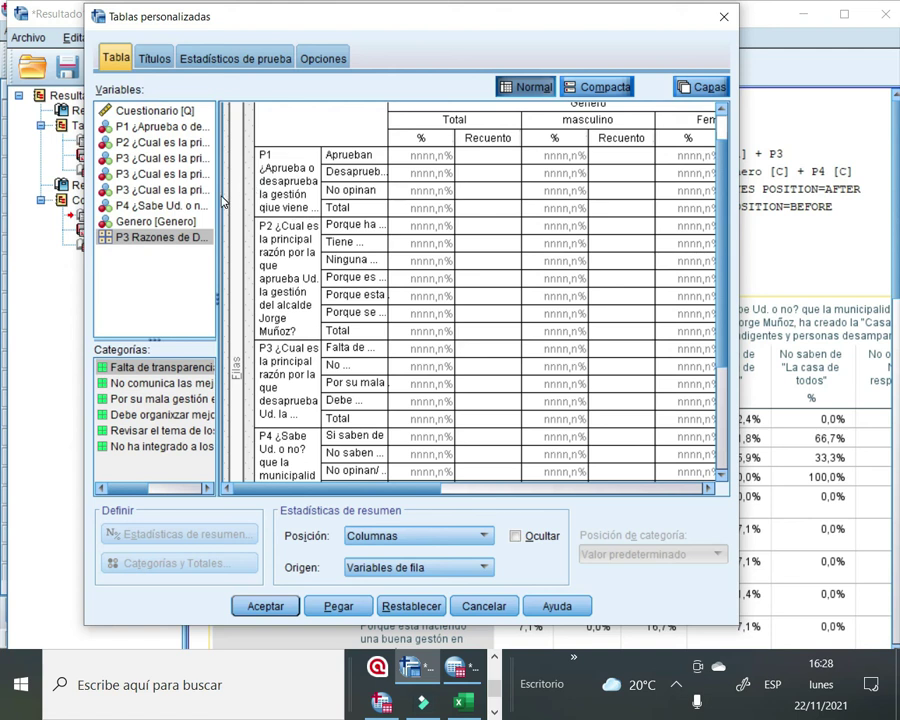
right_click(234, 196)
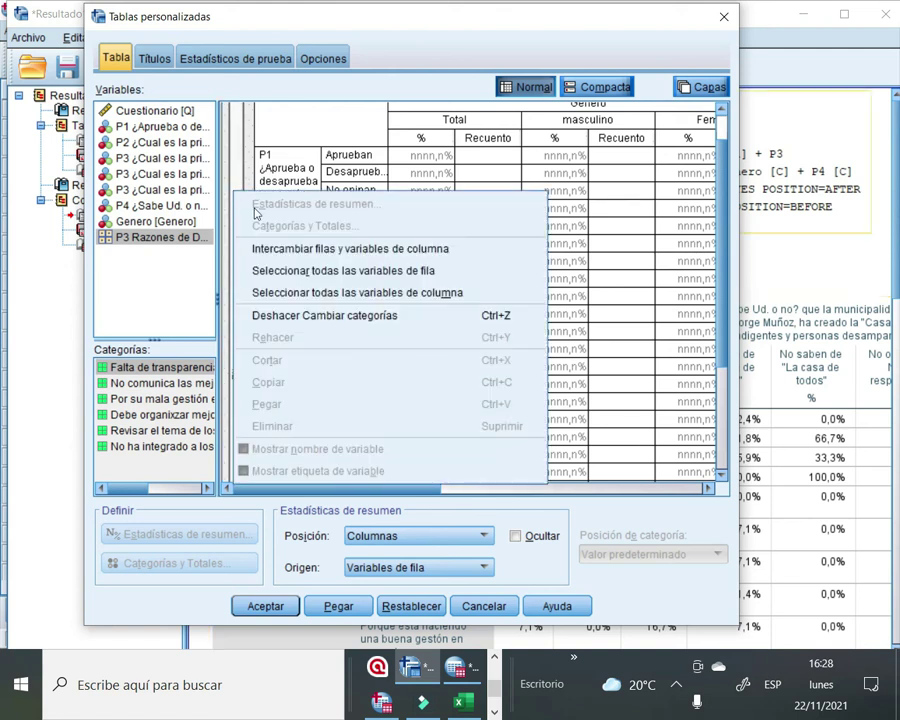
click(360, 279)
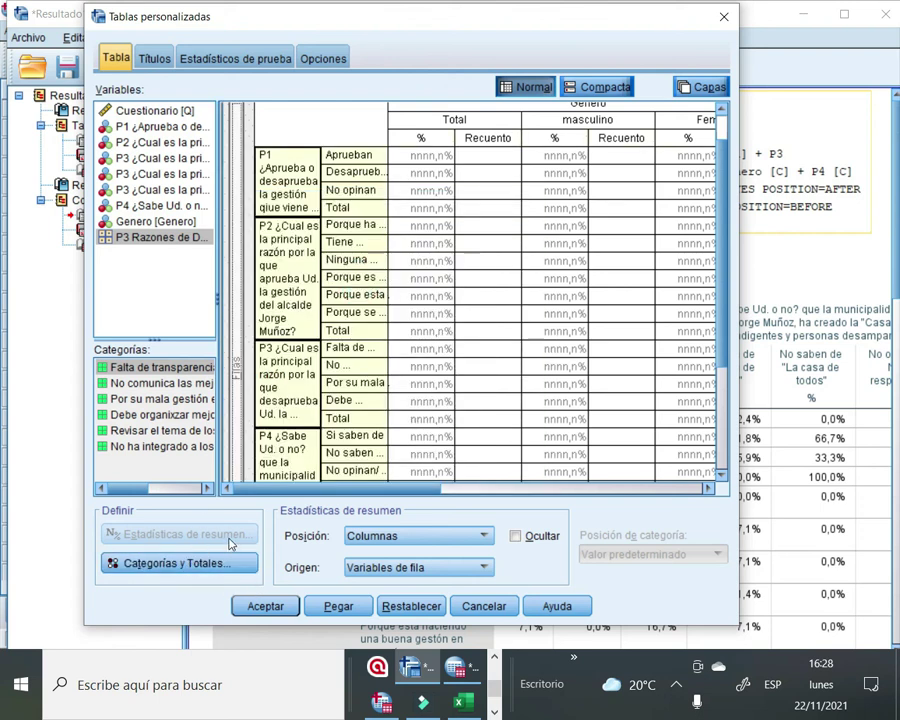
click(524, 291)
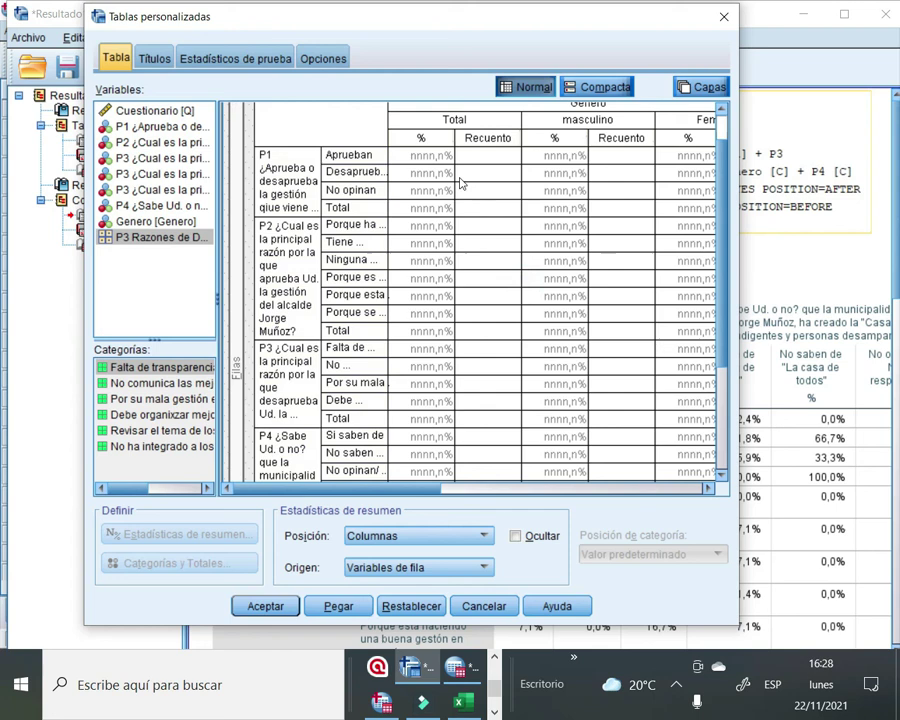
click(296, 160)
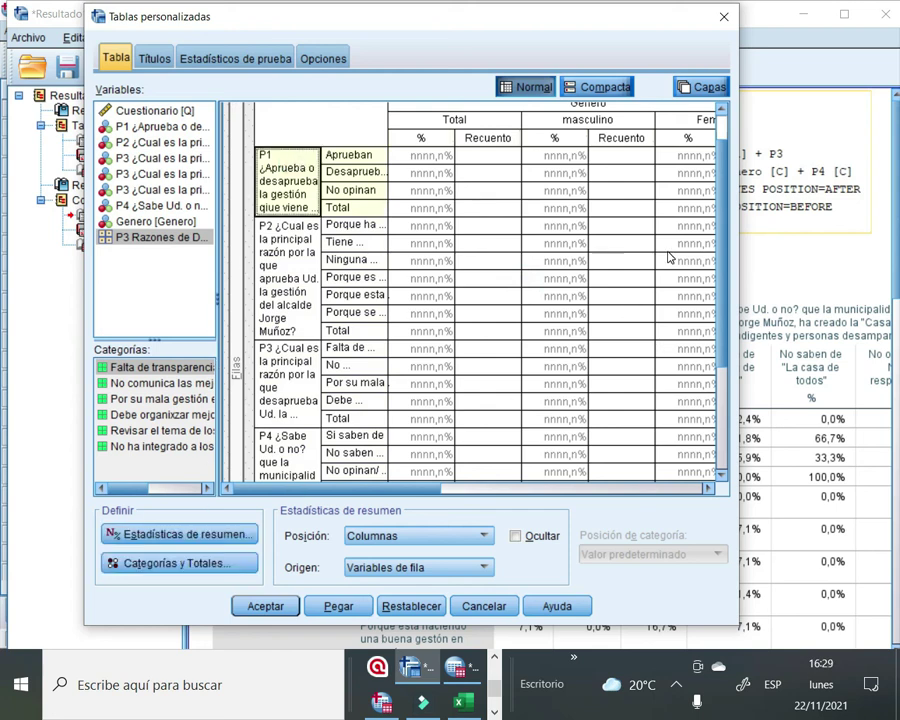
In the summary statistics of the P3 Razones de Desaprobación rows, add % del N de columna and remove Recuento
scroll(669, 258, down, 5)
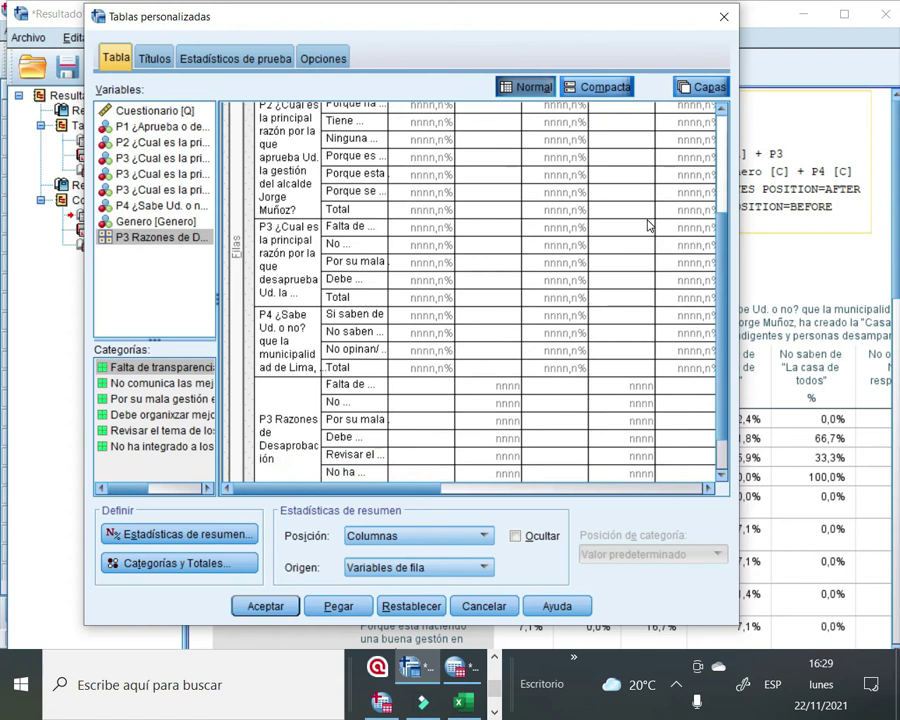
scroll(648, 226, down, 2)
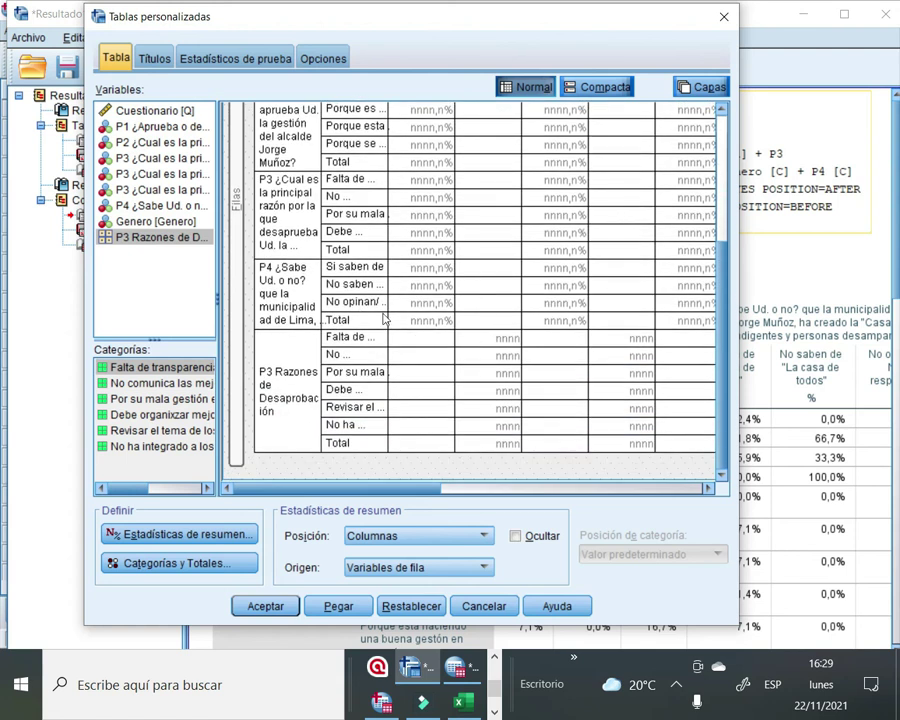
click(285, 374)
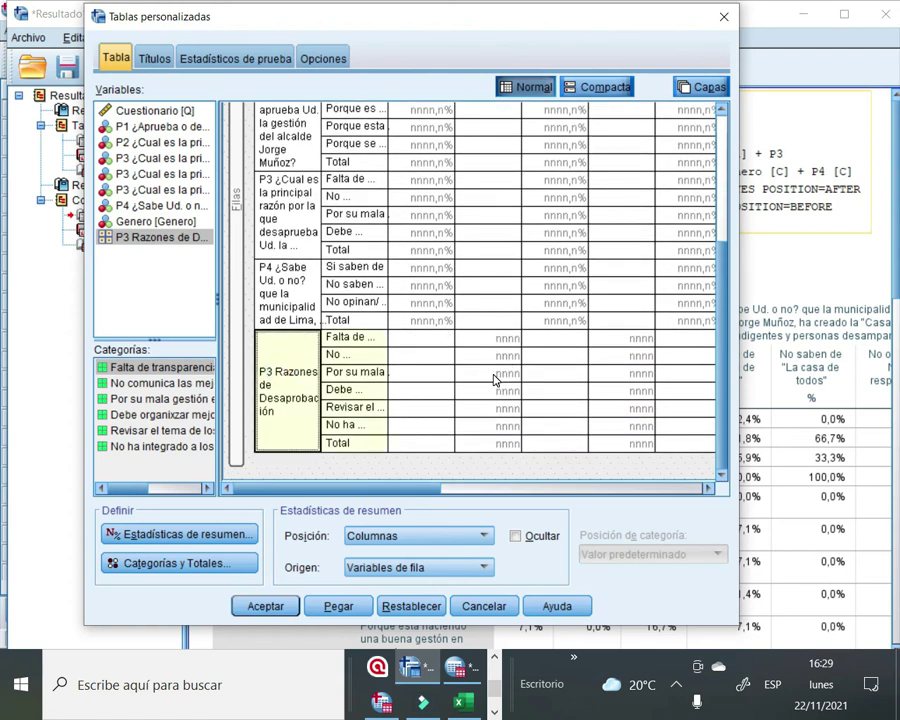
click(185, 537)
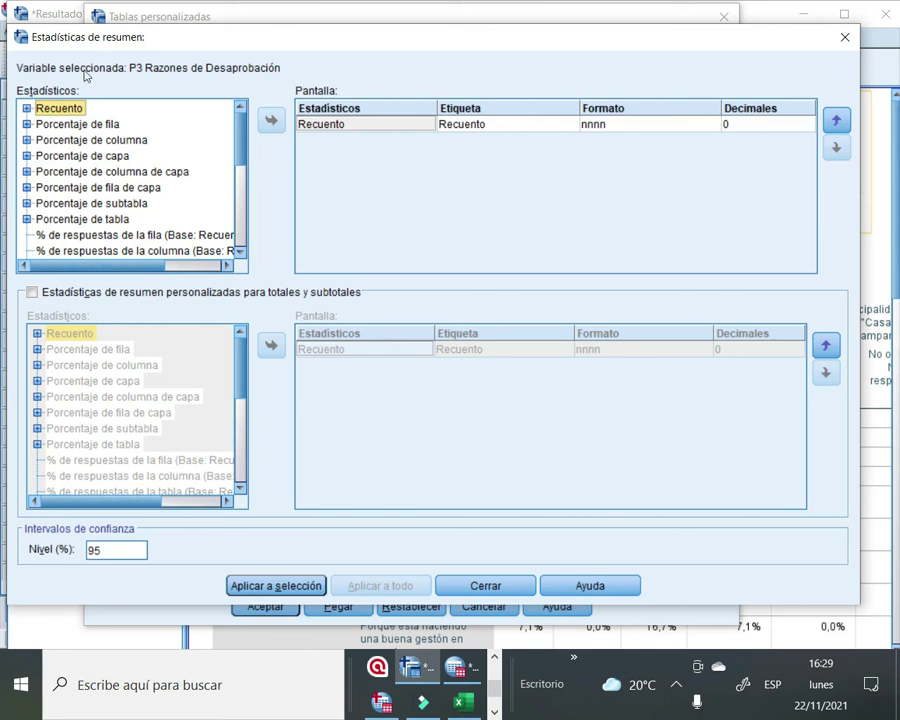
double_click(130, 140)
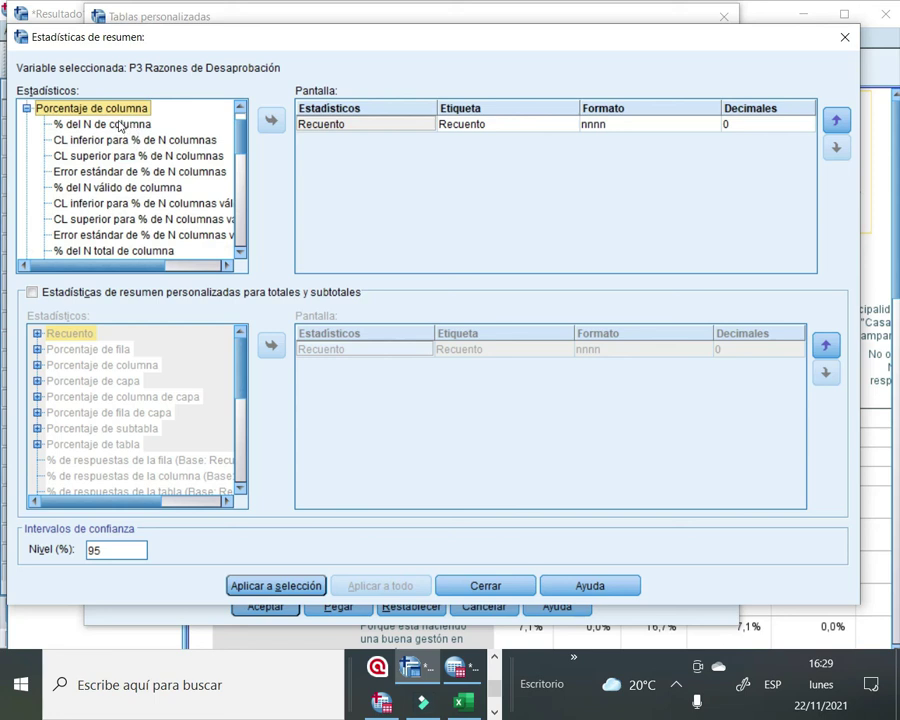
click(117, 124)
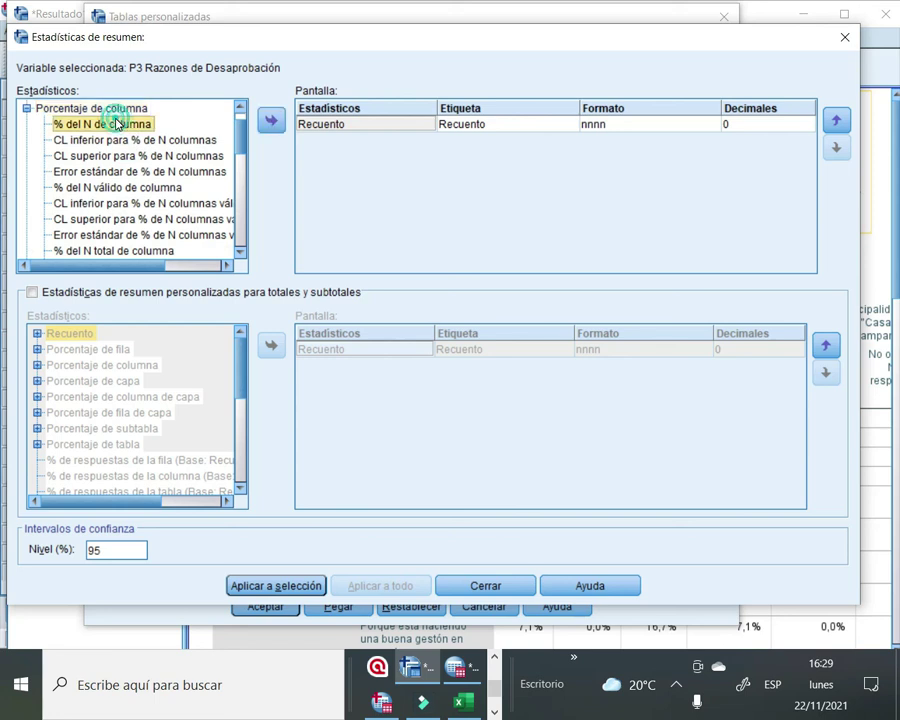
click(273, 121)
click(388, 126)
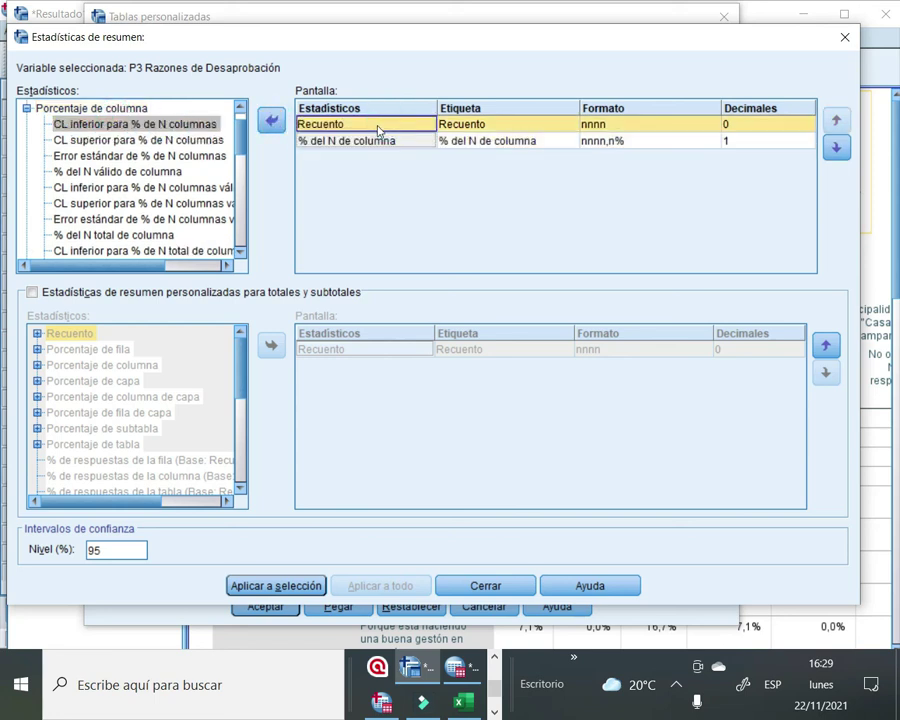
click(271, 120)
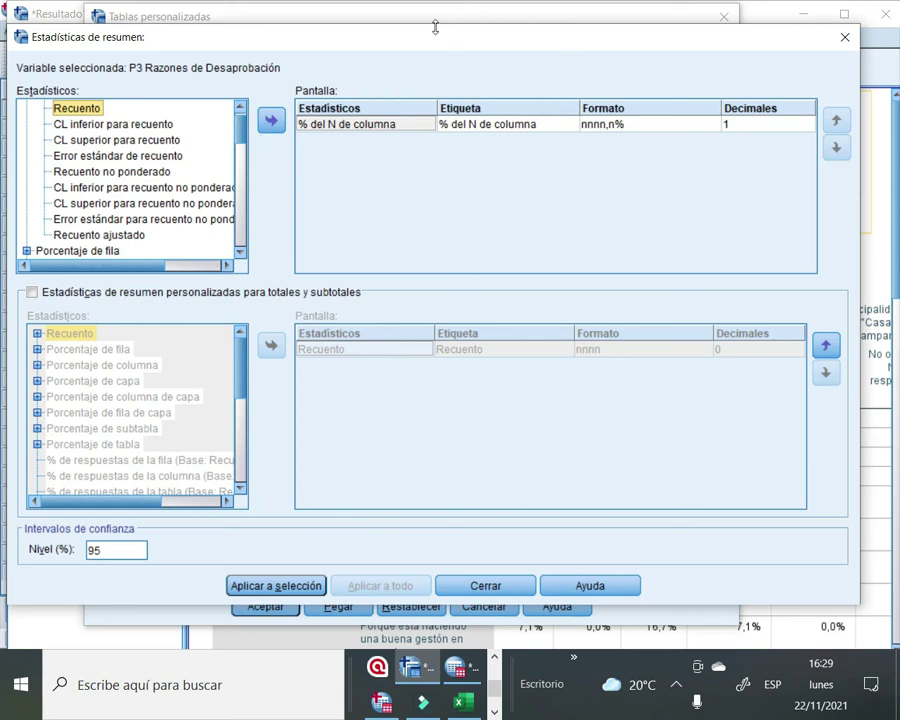
Shorten the label of the % del N de columna statistic to "%"
double_click(442, 123)
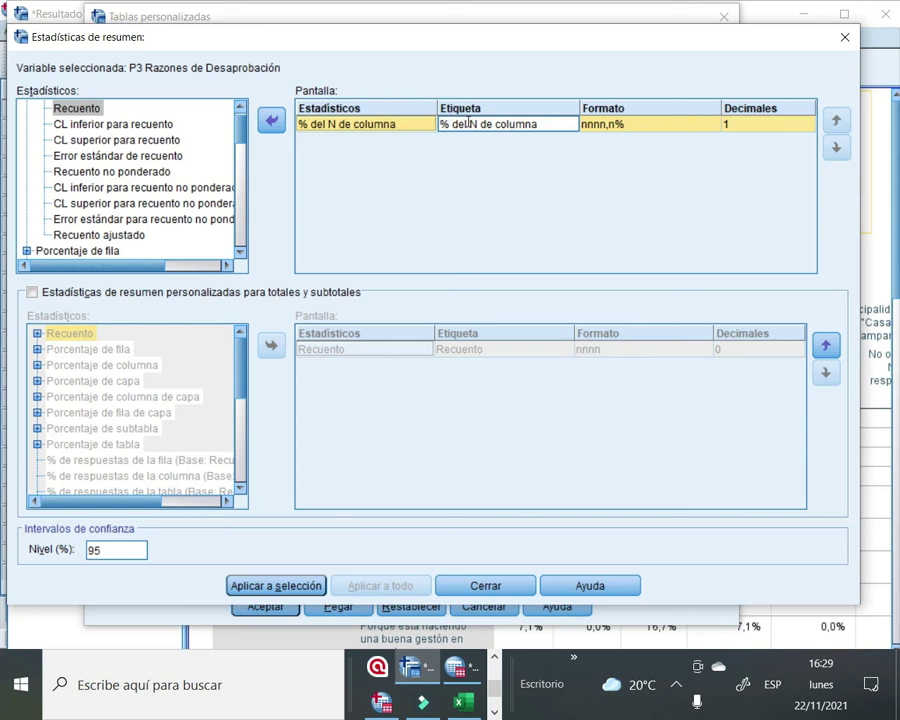
key(Delete)
key(Delete)
key(Delete)
key(Delete)
key(Delete)
key(Delete)
key(Delete)
key(Delete)
key(Delete)
key(Delete)
key(Delete)
key(Delete)
key(Delete)
key(Delete)
key(Delete)
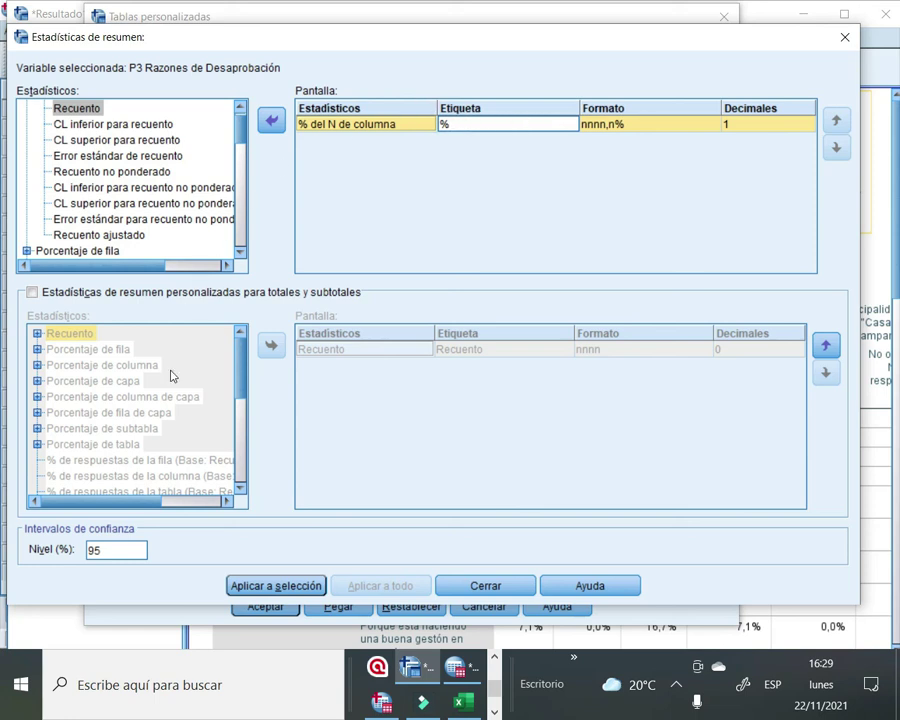
Apply the % del N de columna summary statistic to the P3 Razones de Desaprobación rows and close its settings
click(252, 583)
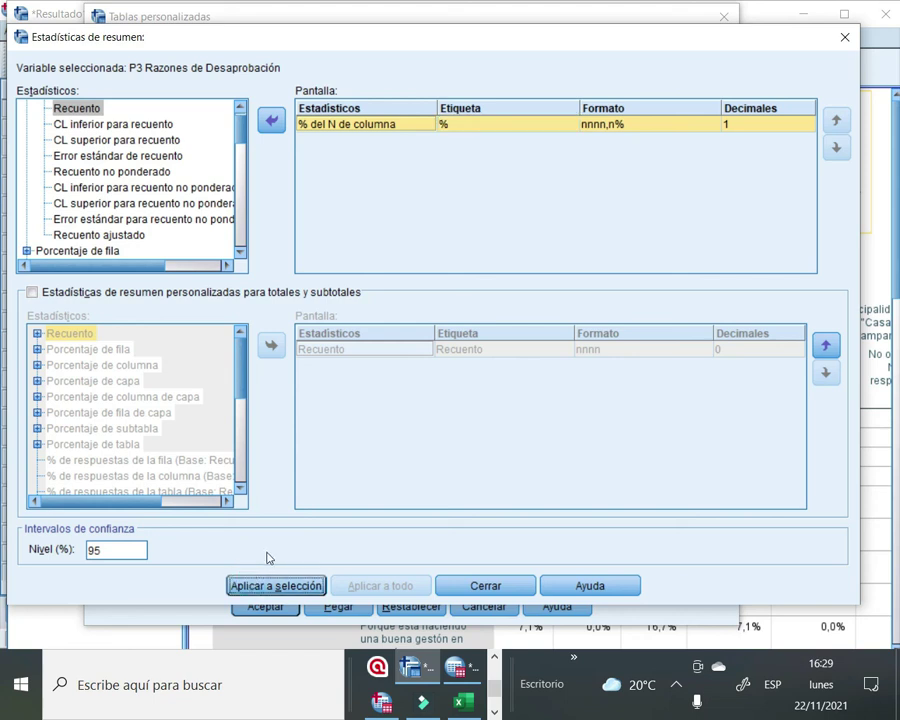
click(244, 580)
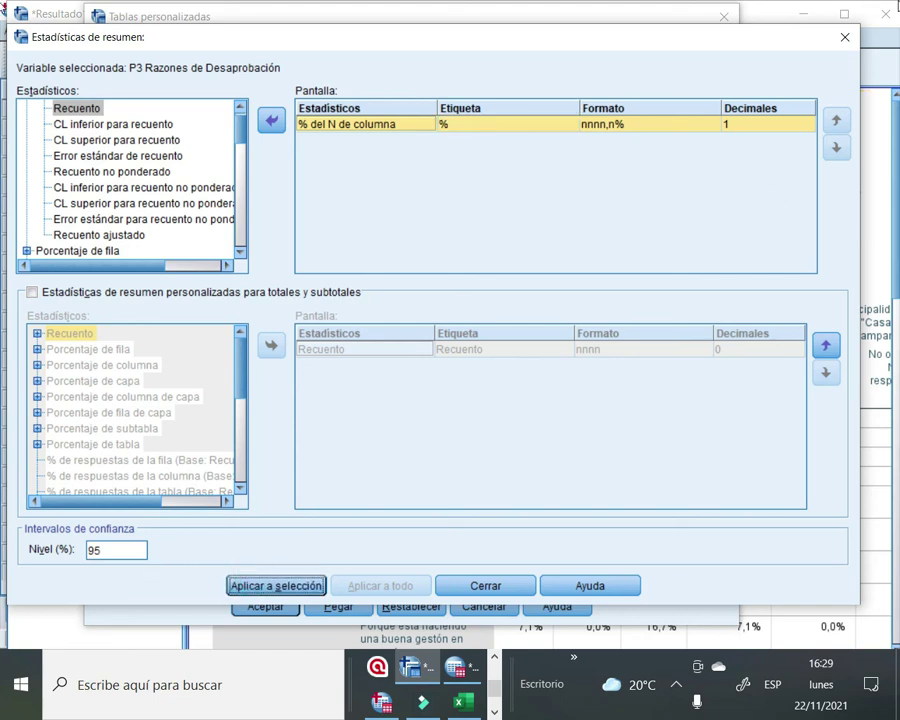
click(845, 37)
Sort the P3 Razones de Desaprobación categories by % del N de columna ($P3_Multiple) in descending order and generate the custom table
scroll(426, 190, up, 4)
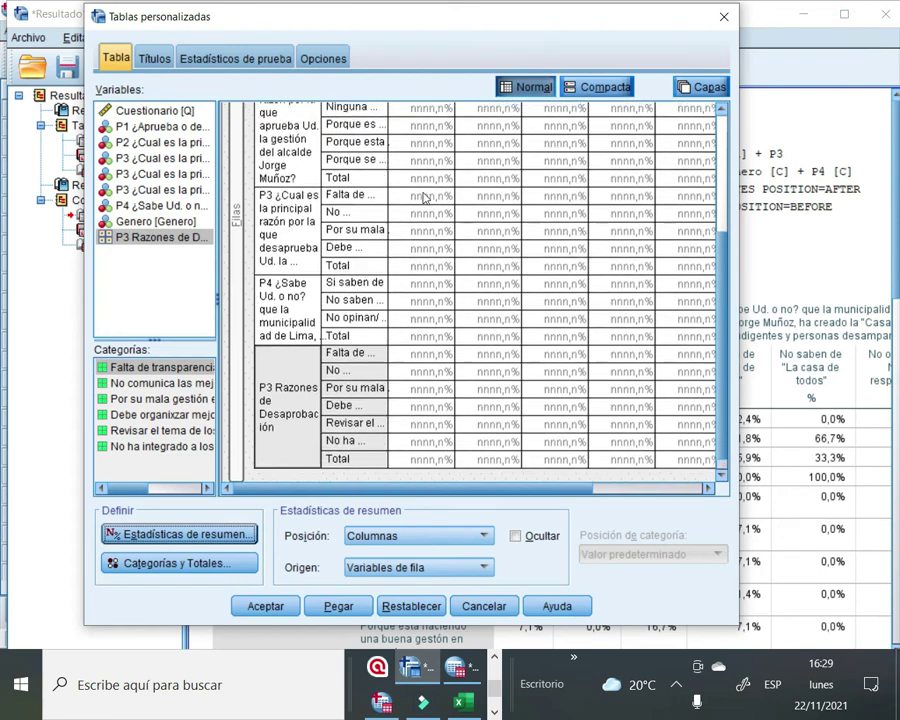
scroll(428, 150, up, 8)
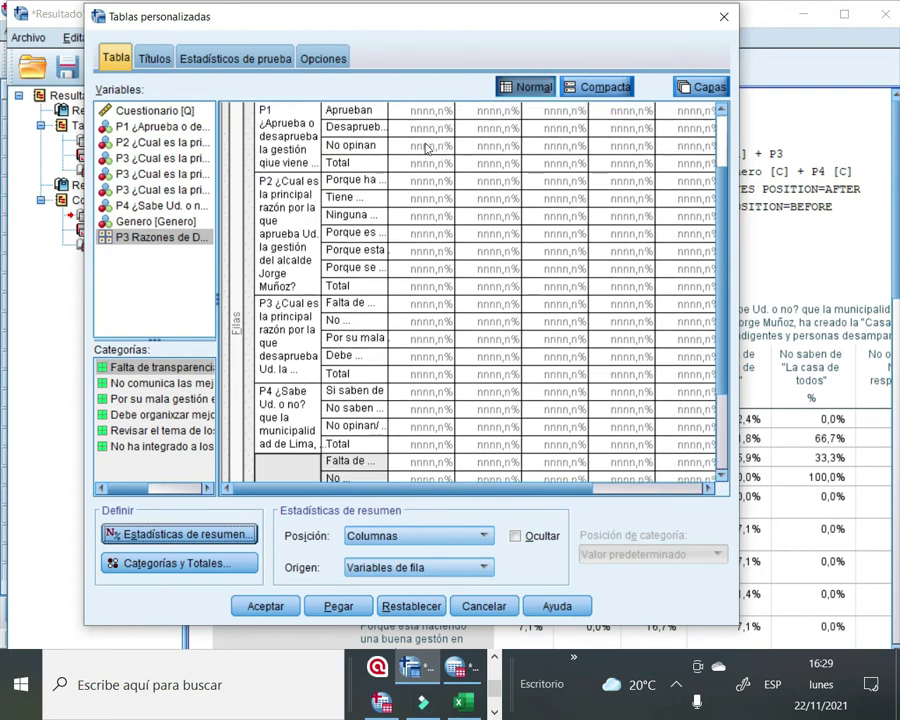
scroll(432, 130, up, 1)
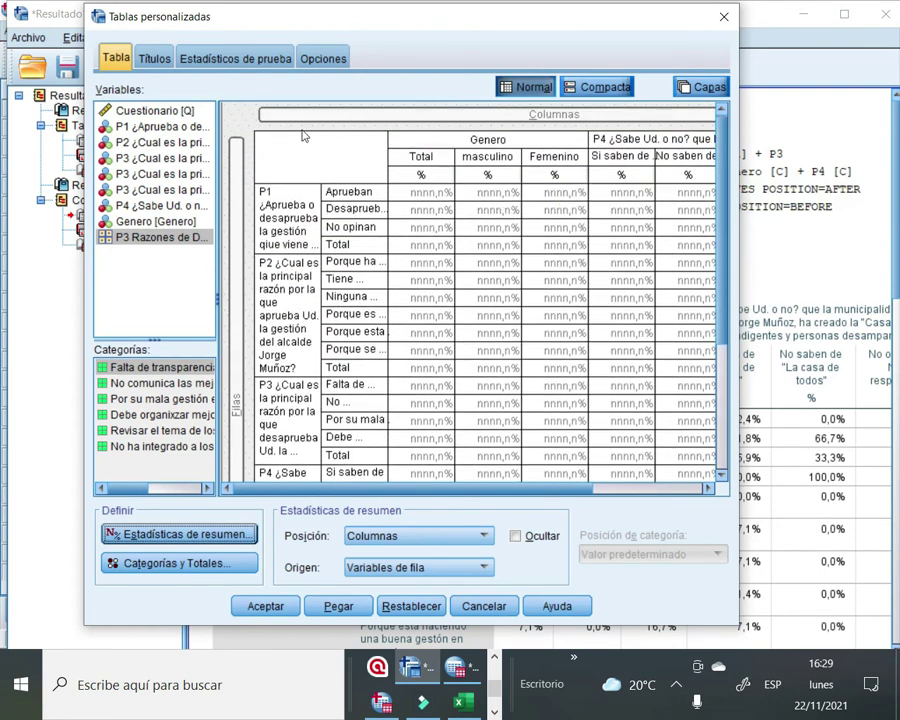
scroll(495, 142, down, 3)
scroll(490, 135, down, 6)
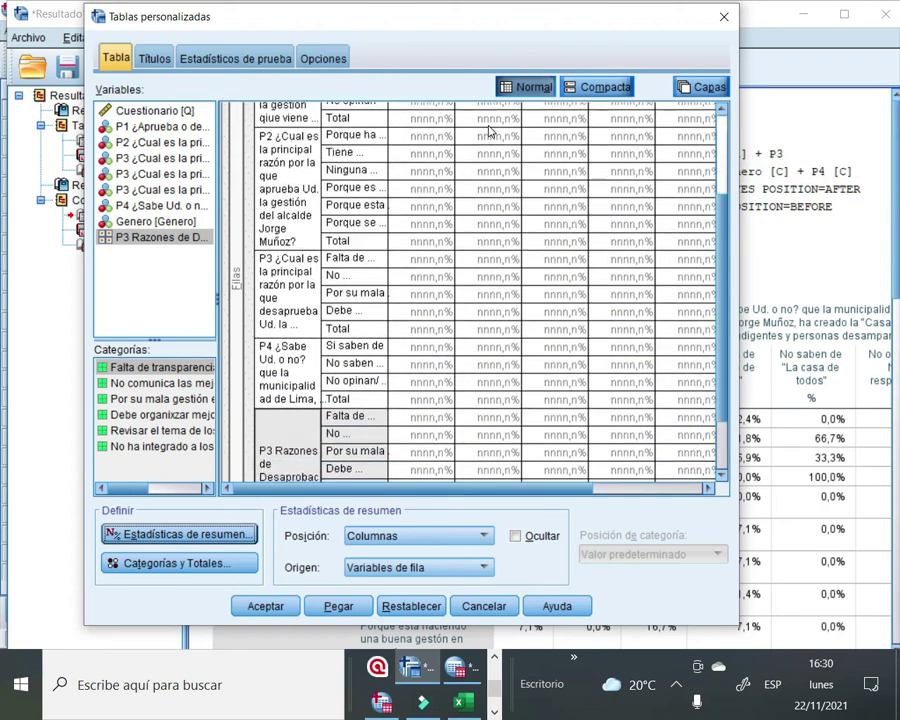
scroll(490, 130, down, 1)
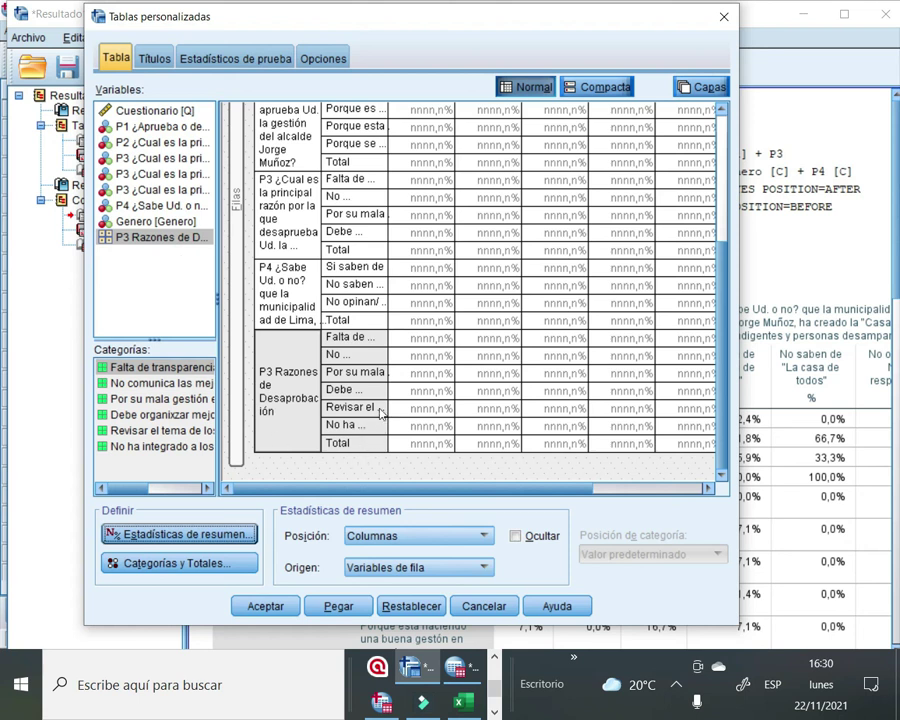
click(284, 370)
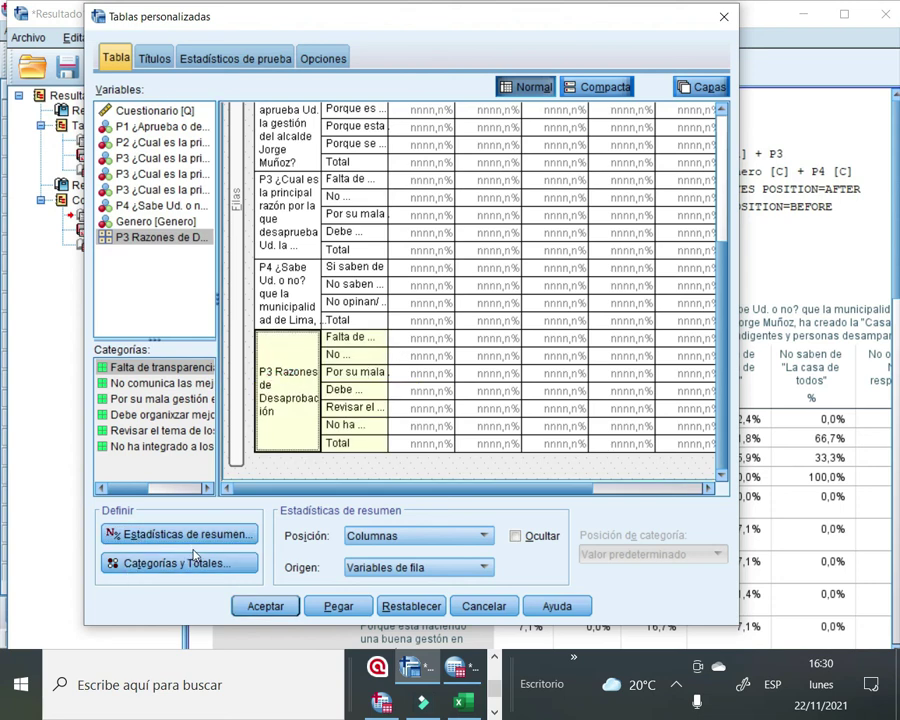
click(158, 563)
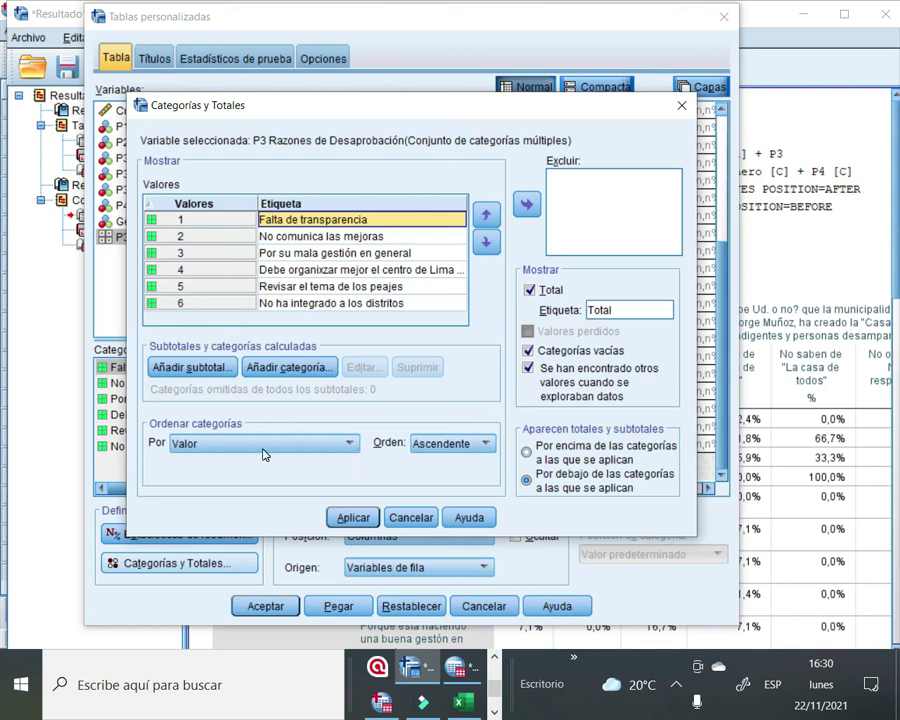
click(484, 445)
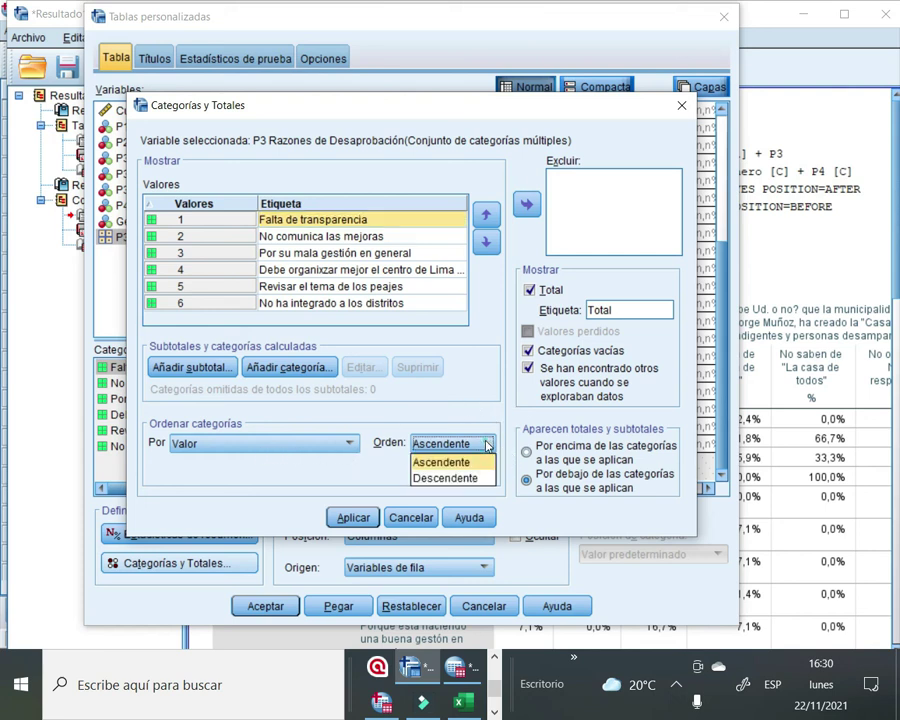
click(437, 478)
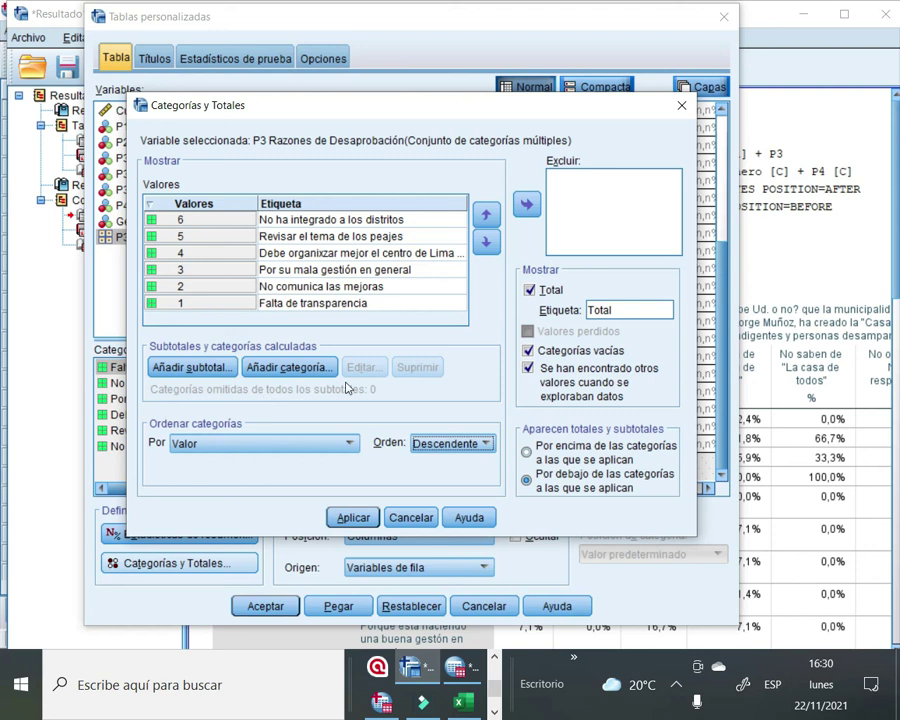
click(350, 446)
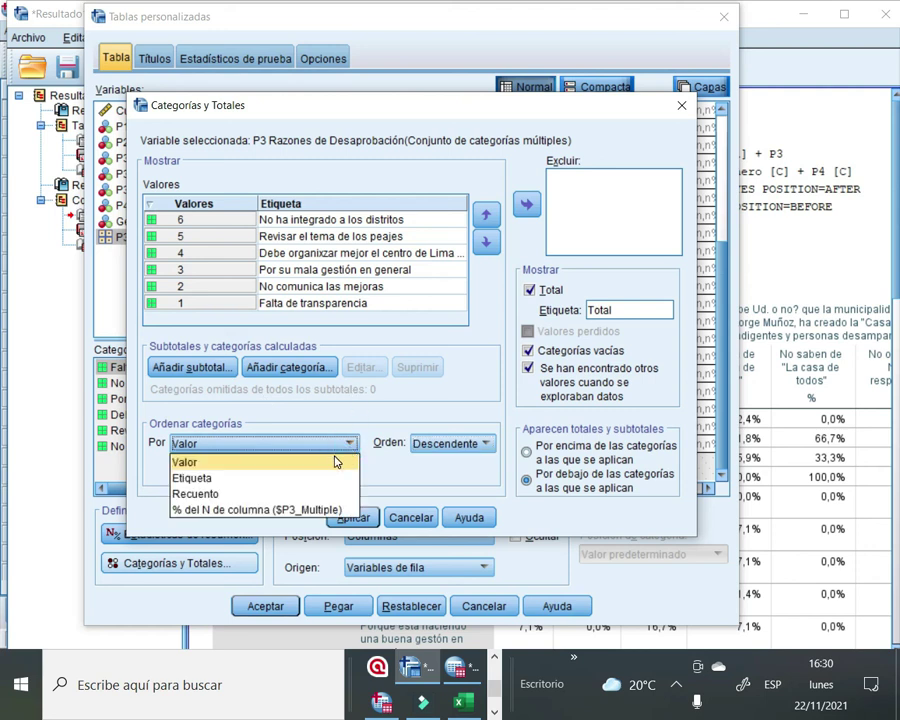
click(295, 510)
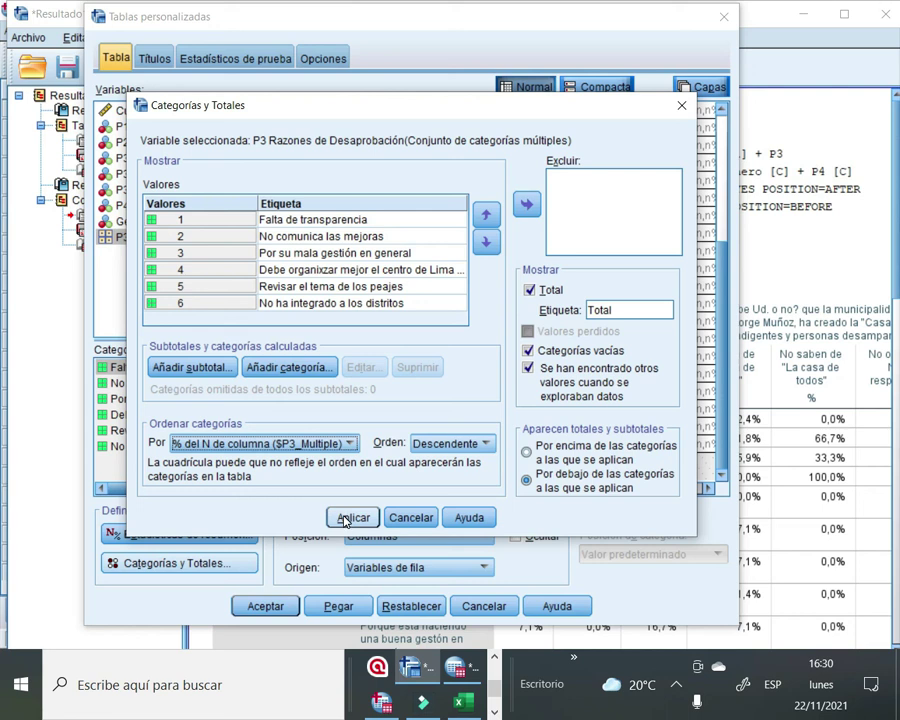
click(344, 518)
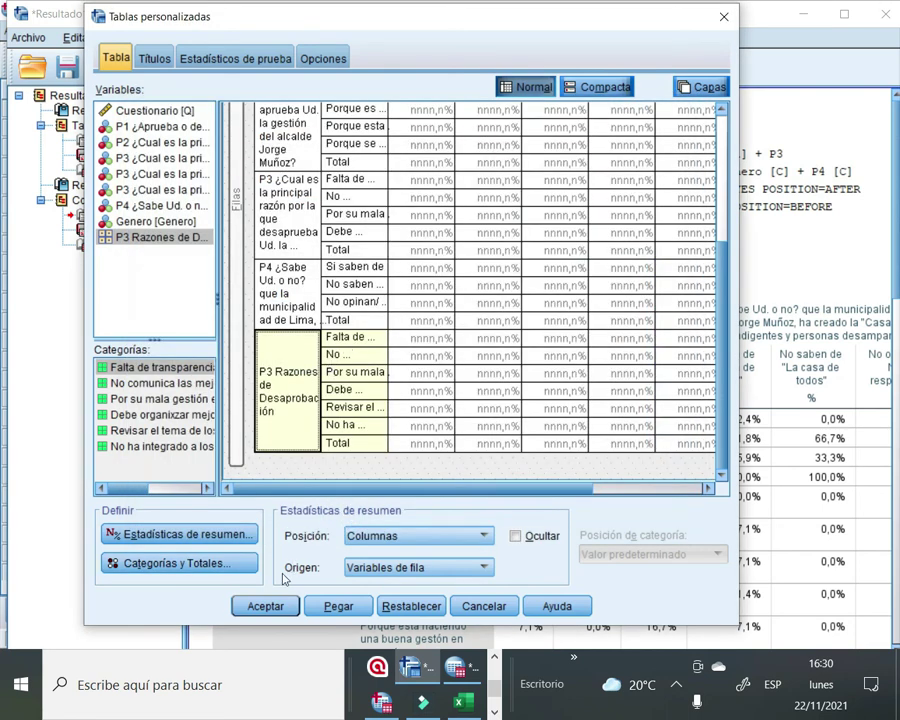
click(265, 606)
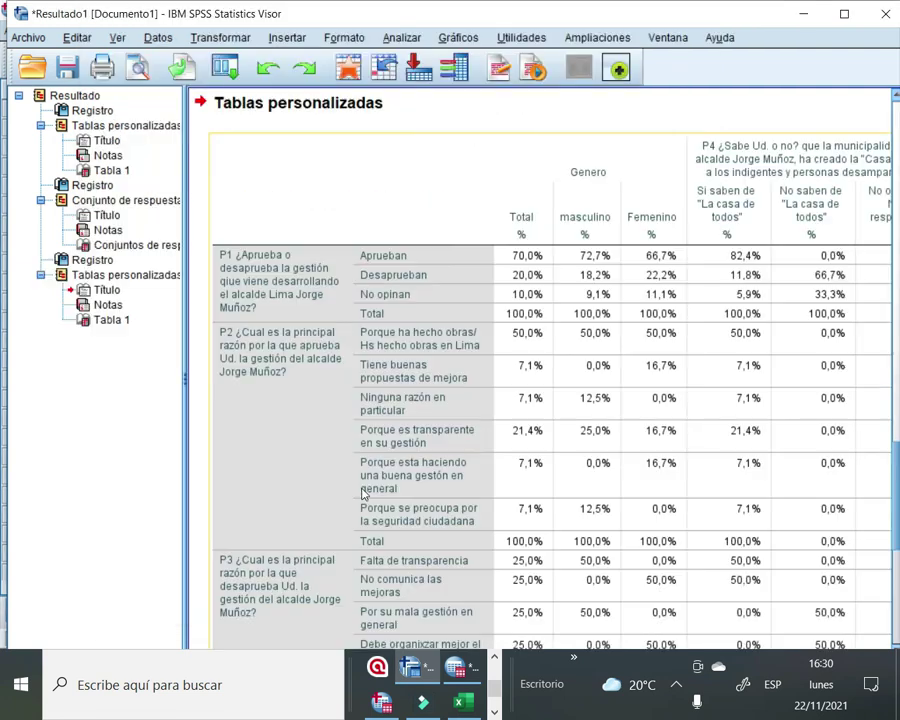
Examine the generated custom table from P1 to the P3 Razones de Desaprobación rows, along with the syntax log above it
scroll(407, 437, down, 5)
scroll(405, 437, down, 2)
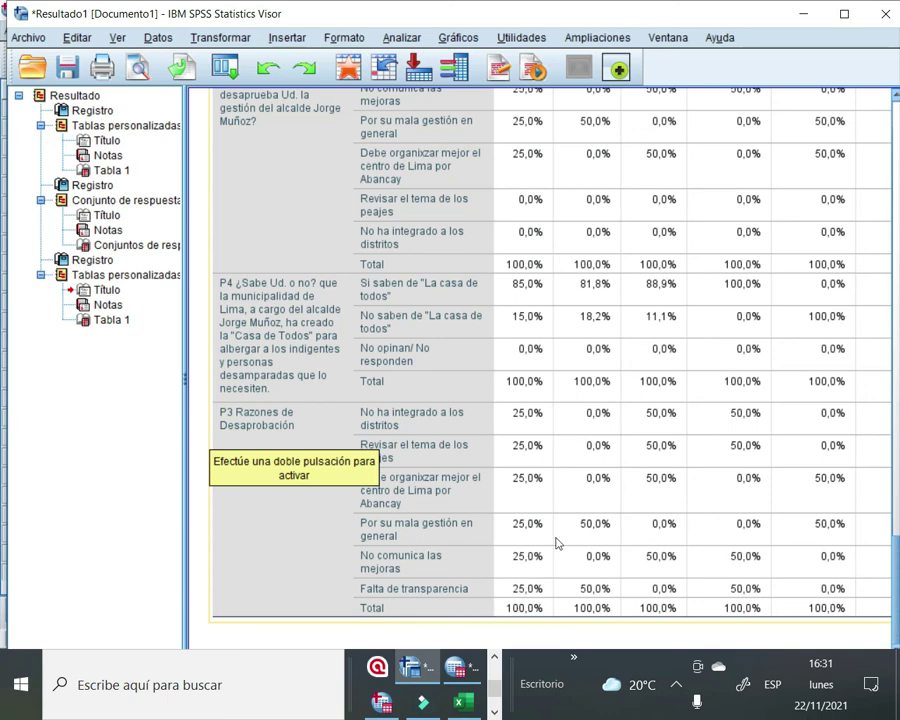
scroll(556, 538, up, 8)
scroll(570, 474, down, 8)
scroll(571, 472, up, 20)
scroll(577, 450, down, 12)
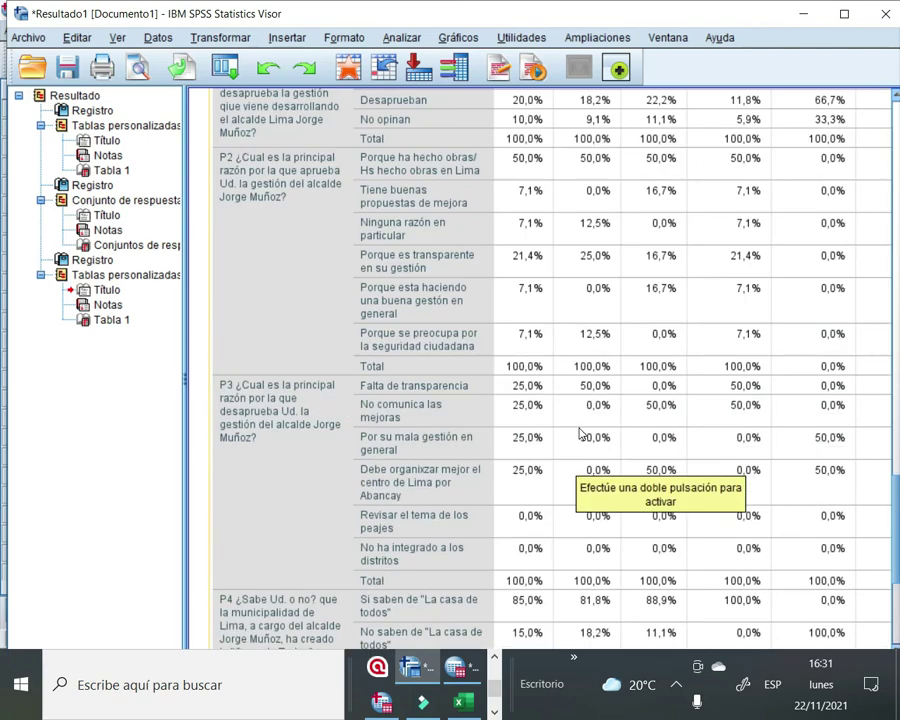
scroll(579, 432, down, 6)
scroll(579, 432, up, 12)
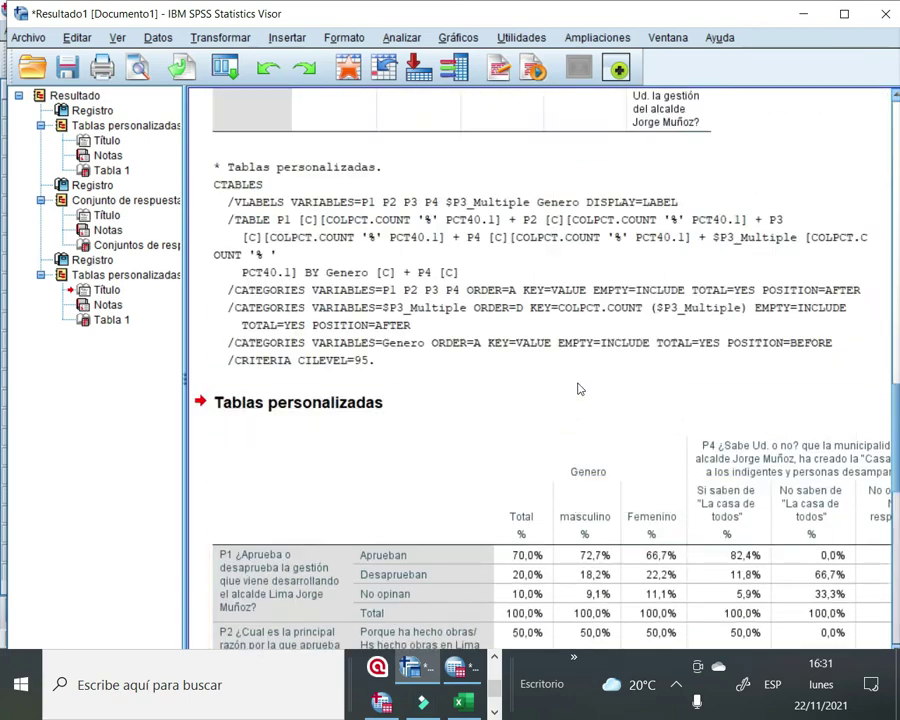
scroll(584, 370, down, 12)
scroll(583, 370, up, 15)
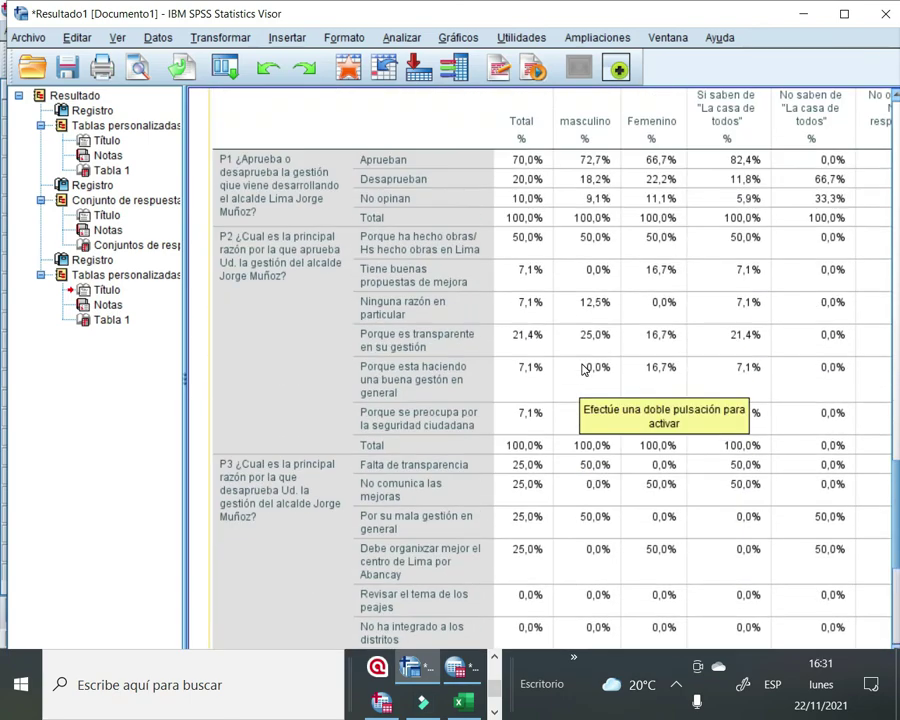
scroll(583, 370, down, 8)
scroll(584, 370, up, 6)
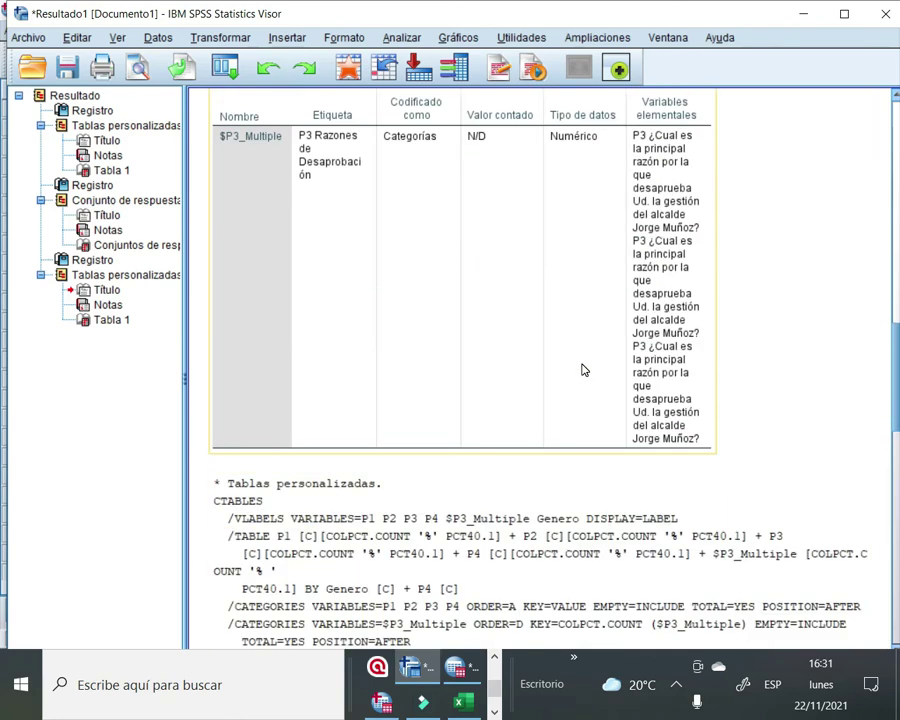
Copy the log entry containing the CTABLES syntax of the latest custom table
scroll(583, 367, down, 5)
click(340, 334)
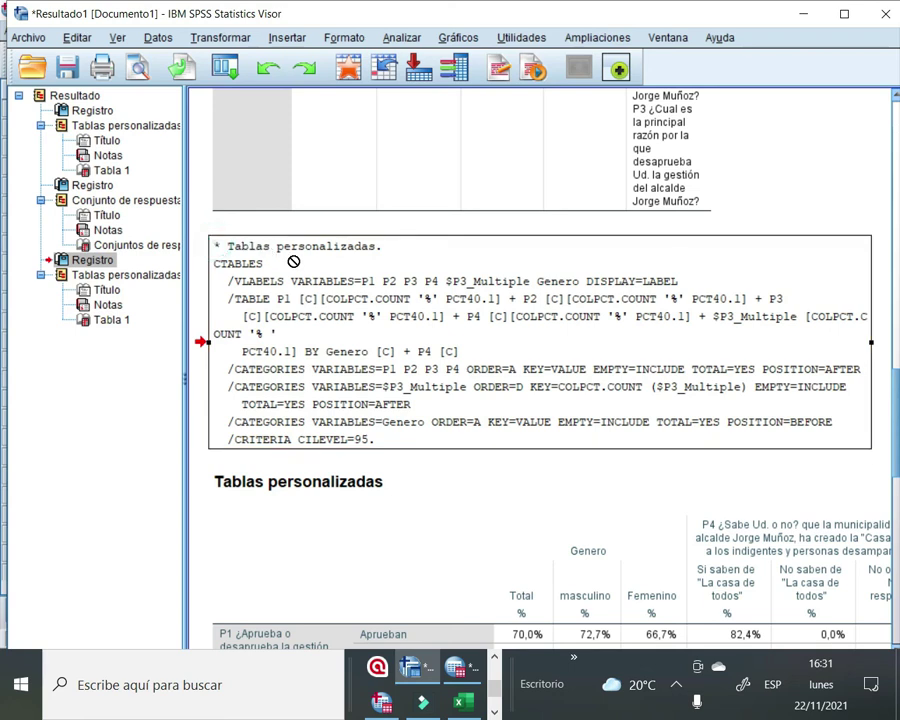
right_click(240, 246)
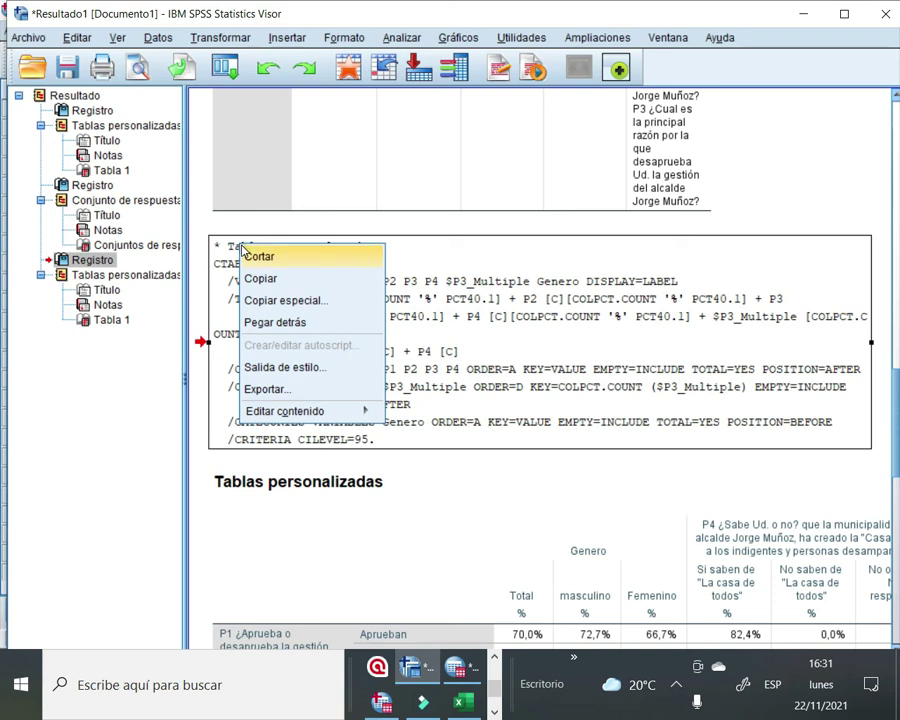
click(258, 278)
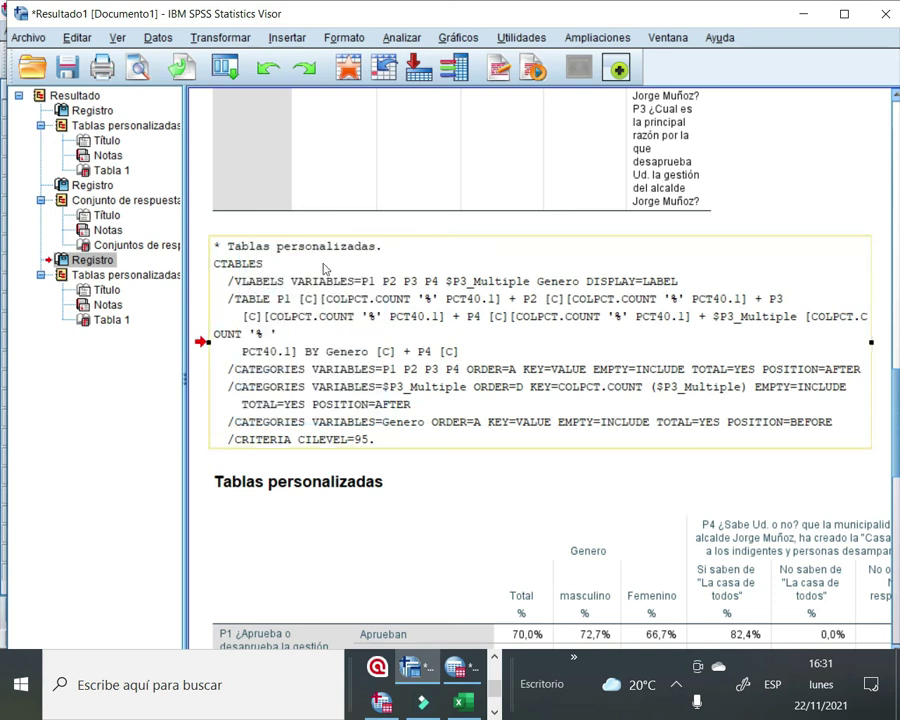
Create a new Basic script and paste the copied CTABLES syntax into its maximized editor
click(22, 38)
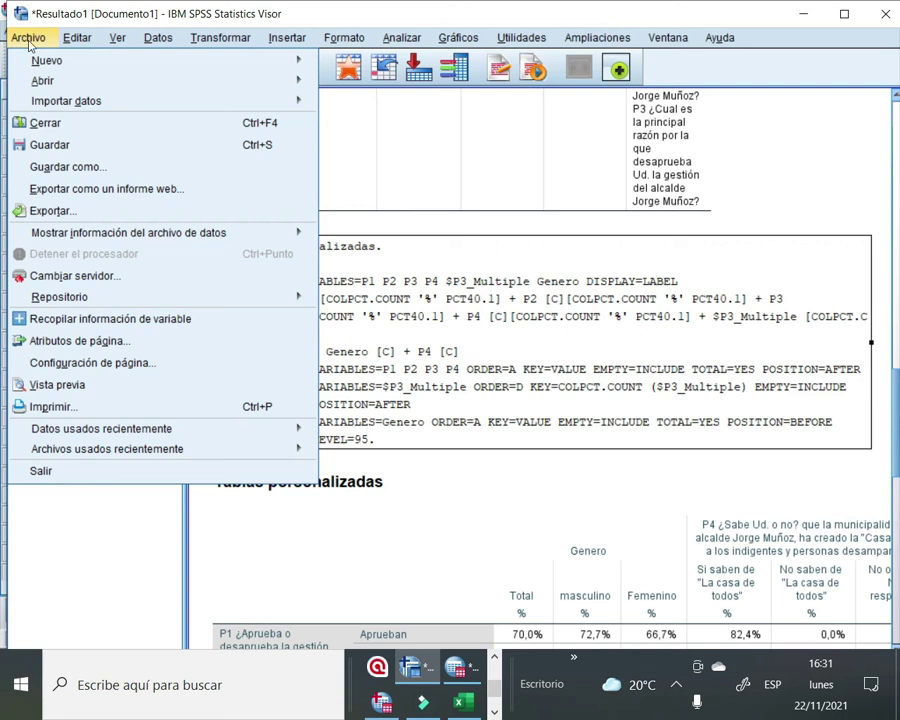
mouse_move(47, 57)
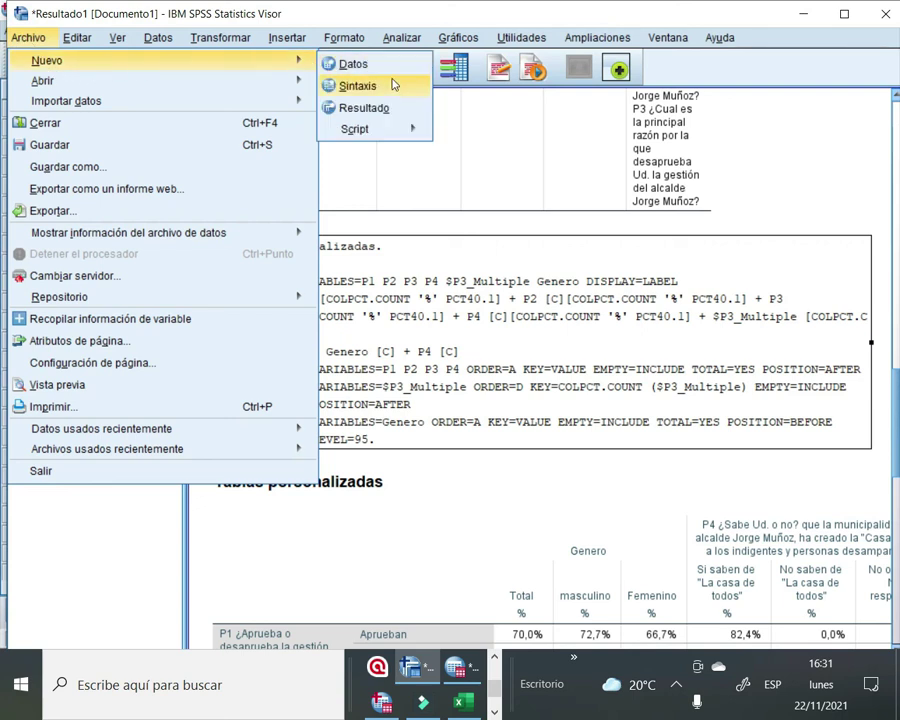
mouse_move(393, 136)
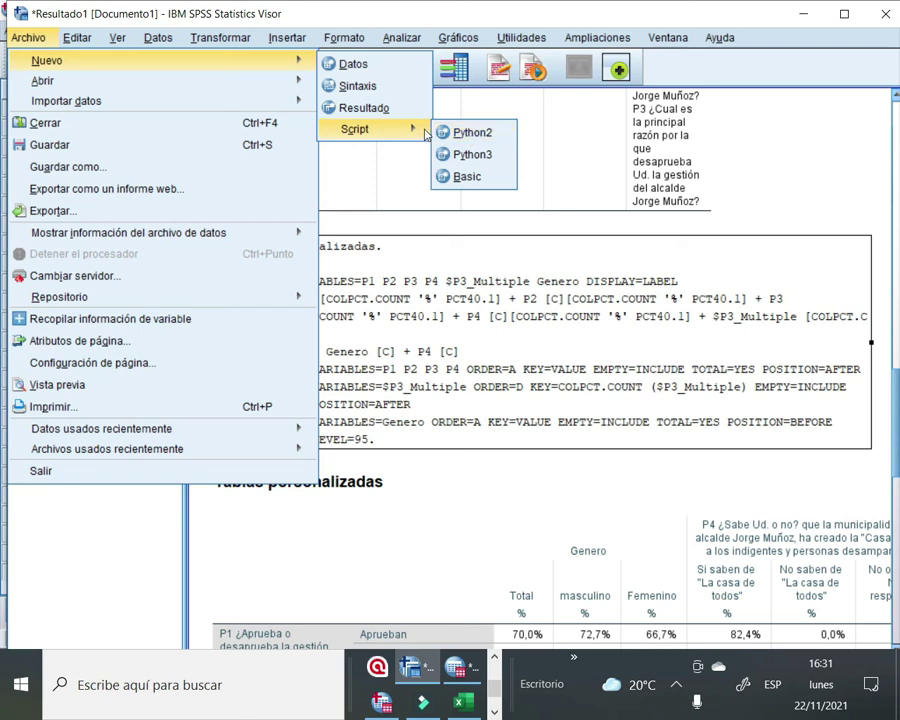
click(484, 186)
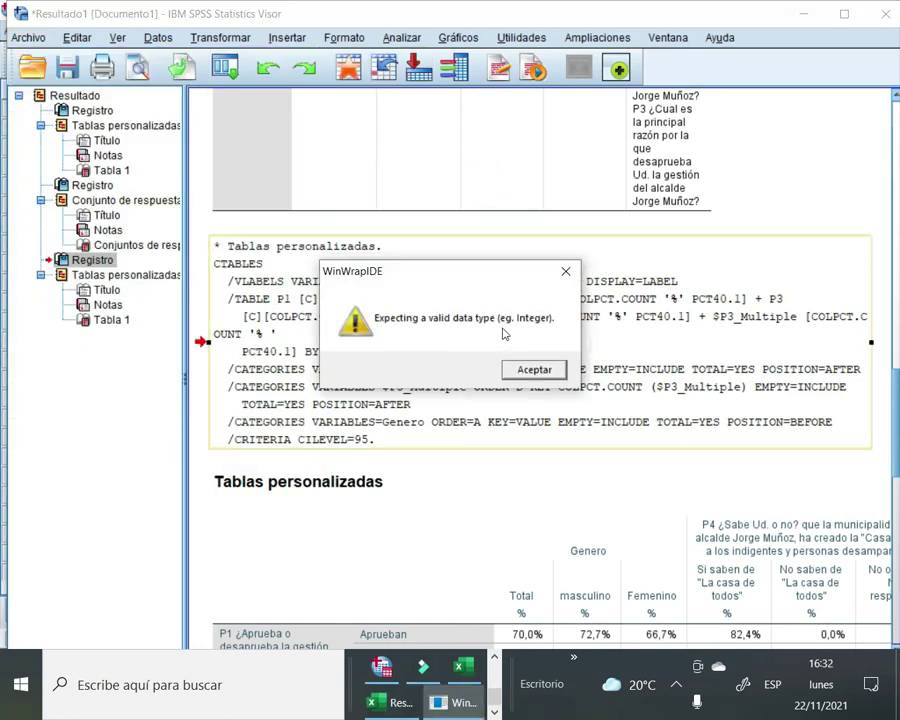
click(534, 370)
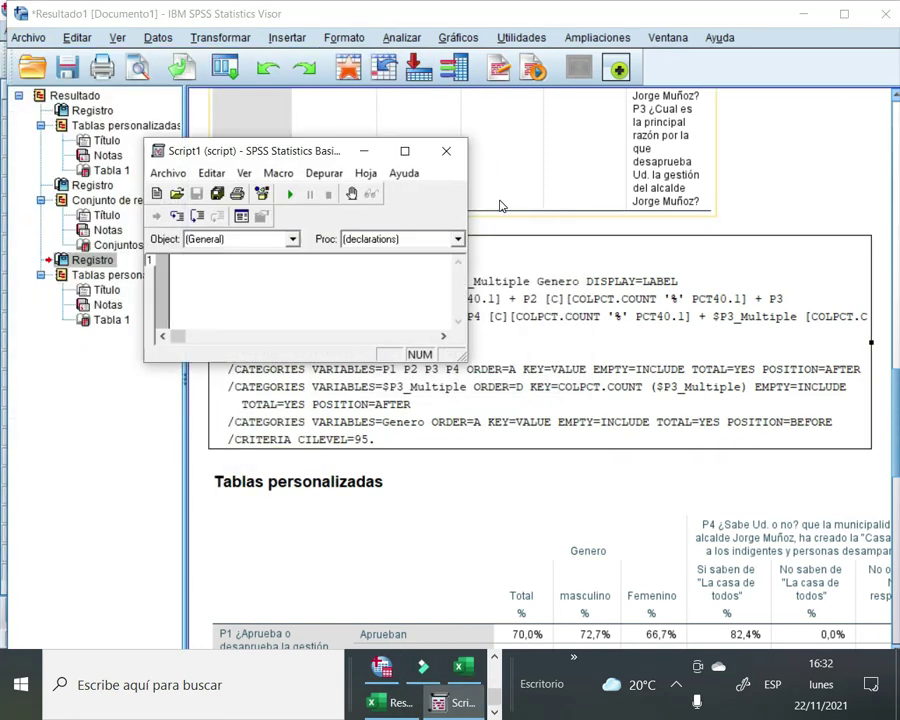
click(403, 150)
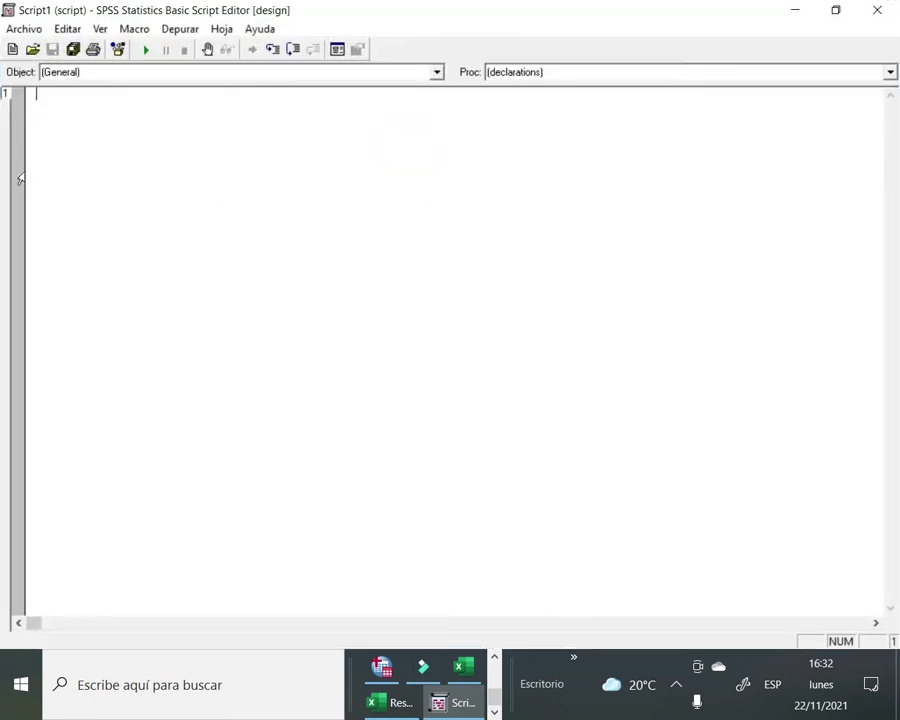
click(167, 447)
text(* Tablas personalizadas. CTABLES   /VLABELS VARIABLES=P1 P2 P3 P4 $P3_Multiple Genero DISPLAY=LABEL   /TABLE P1 [C][COLPCT.COUNT '%' PCT40.1] + P2 [C][COLPCT.COUNT '%' PCT40.1] + P3     [C][COLPCT.COUNT '%' PCT40.1] + P4 [C][COLPCT.COUNT '%' PCT40.1] + $P3_Multiple [COLPCT.COUNT '%'     PCT40.1] BY Genero [C] + P4 [C]   /CATEGORIES VARIABLES=P1 P2 P3 P4 ORDER=A KEY=VALUE Empty=INCLUDE TOTAL=YES POSITION=AFTER   /CATEGORIES VARIABLES=$P3_Multiple ORDER=D KEY=COLPCT.Count ($P3_Multiple) Empty=INCLUDE     TOTAL=YES POSITION=AFTER   /CATEGORIES VARIABLES=Genero ORDER=A KEY=VALUE Empty=INCLUDE TOTAL=YES POSITION=BEFORE   /CRITERIA CILEVEL=95.)
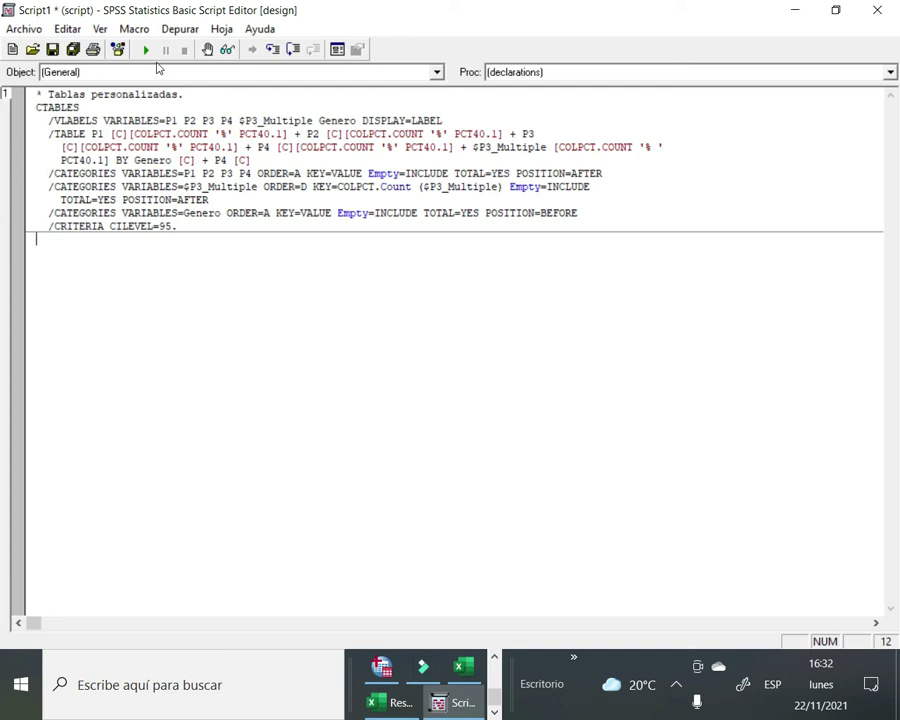
Try to run the pasted CTABLES code as a script, and close the script editor without saving Script1
click(50, 92)
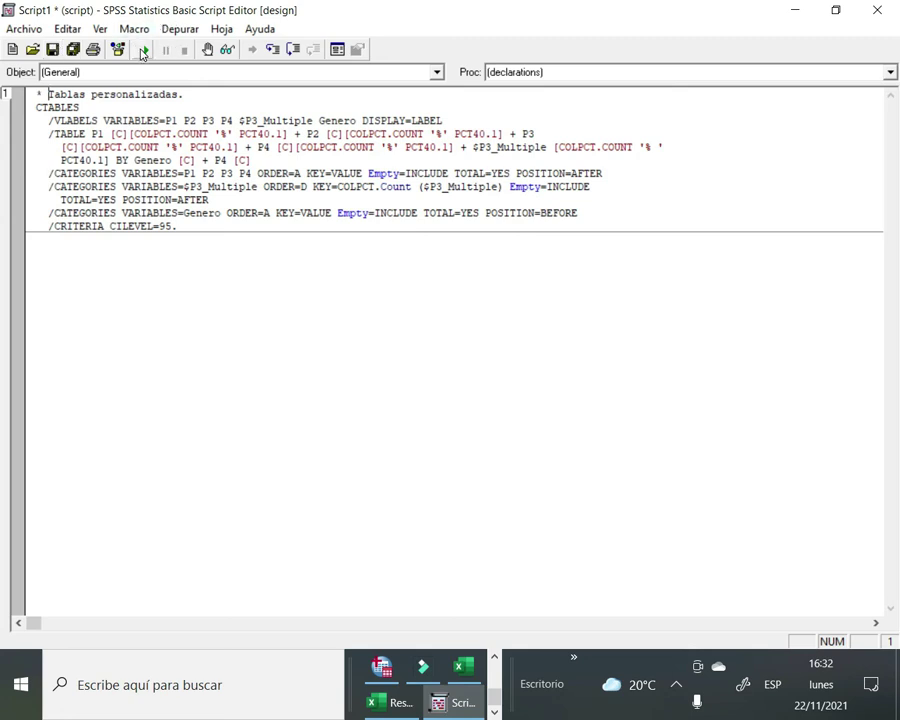
click(145, 54)
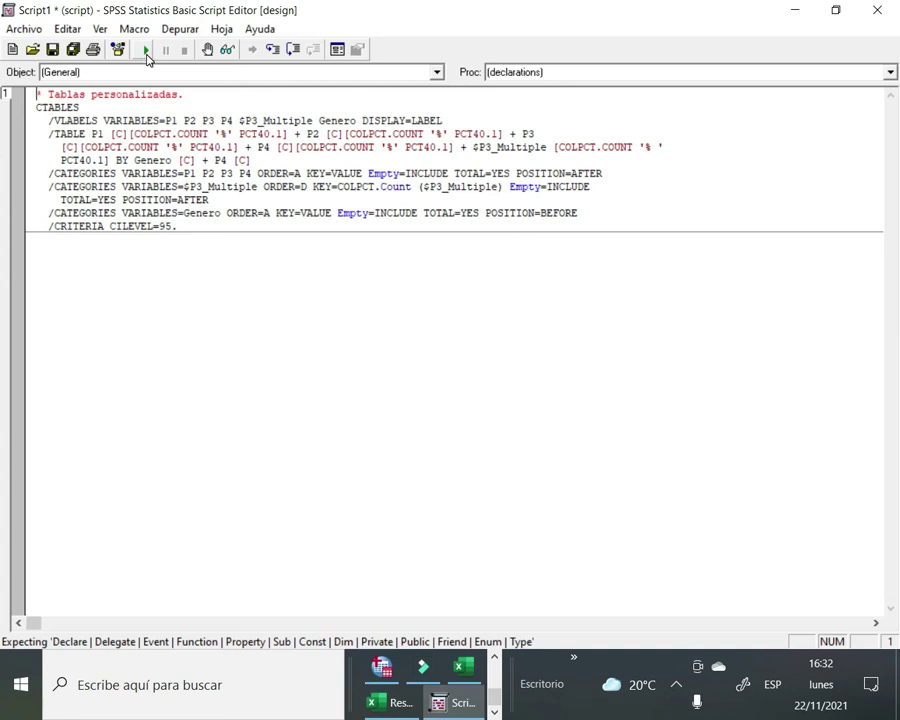
click(877, 12)
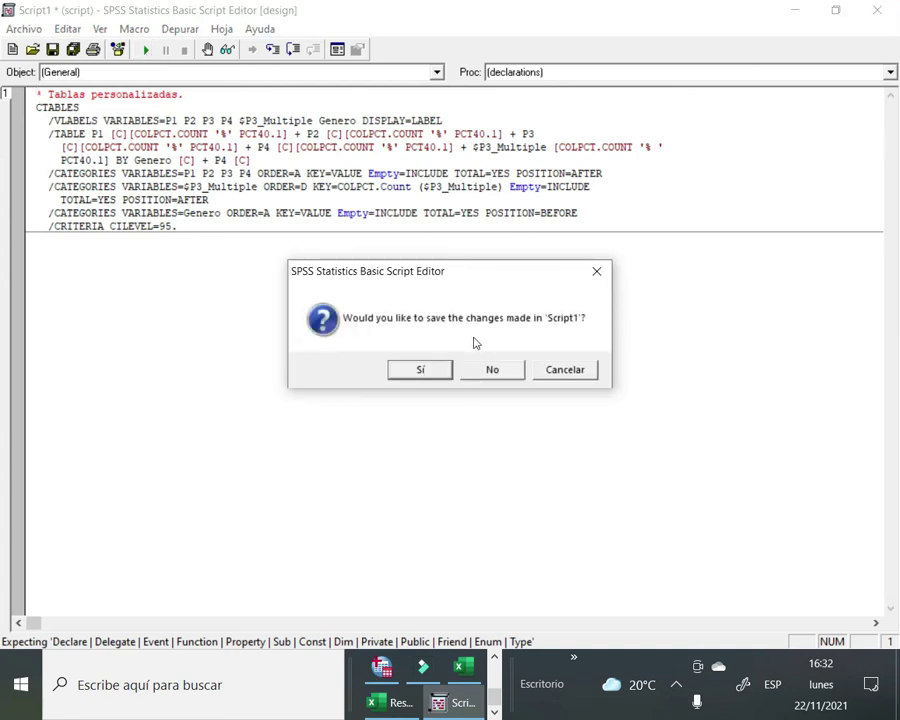
click(496, 369)
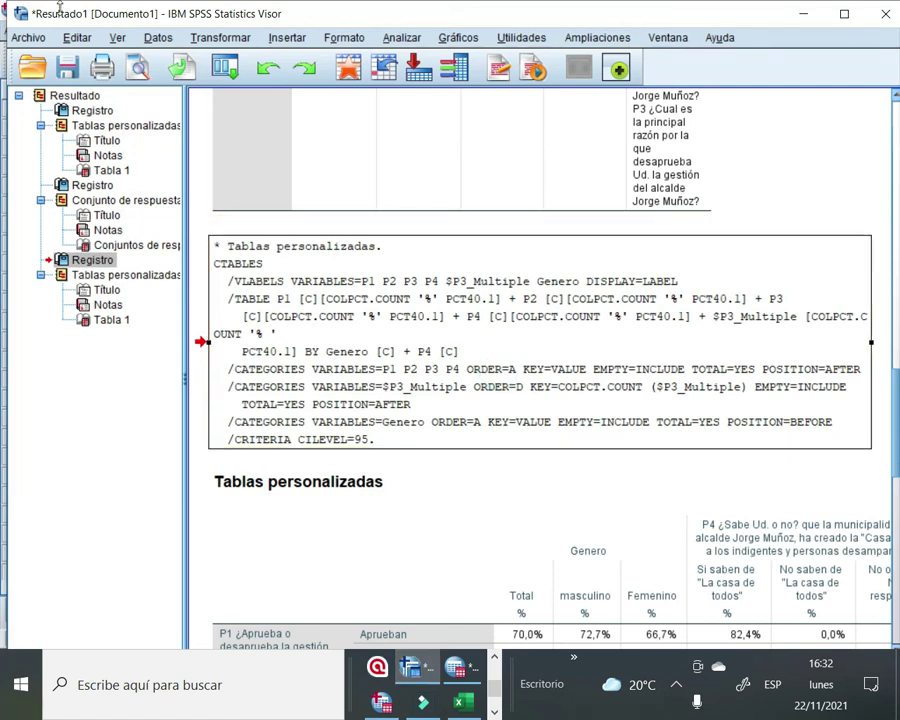
Create a new syntax file and paste the copied CTABLES syntax into it
click(21, 37)
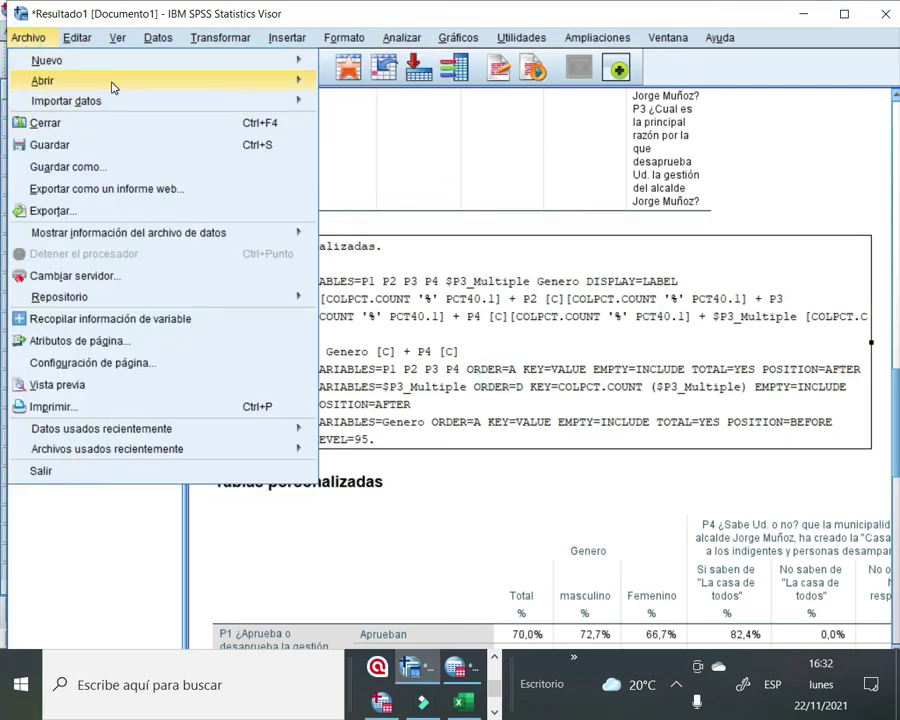
mouse_move(112, 82)
mouse_move(190, 64)
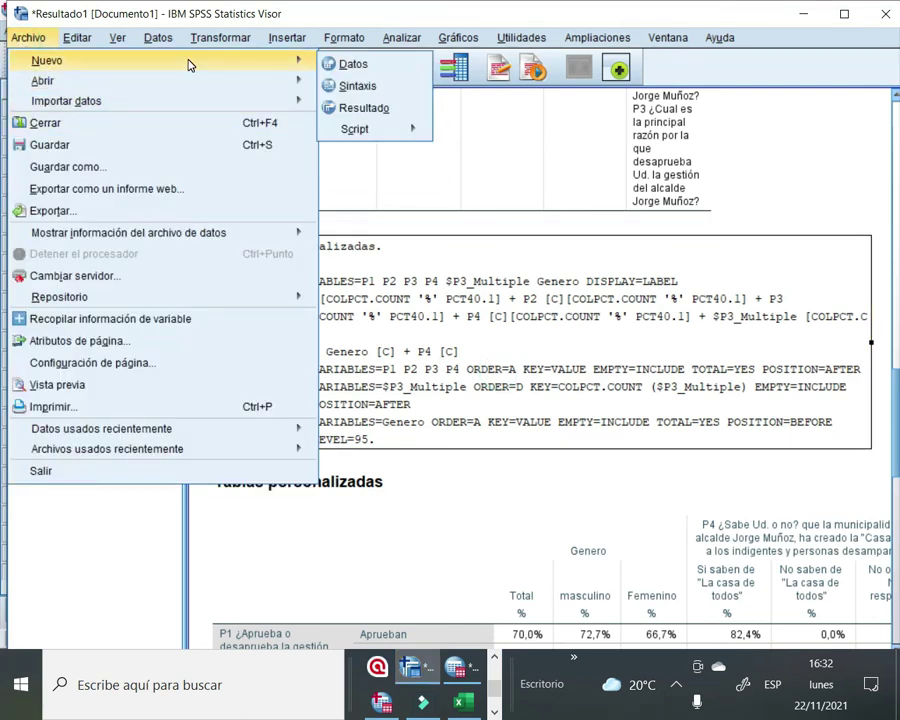
click(379, 84)
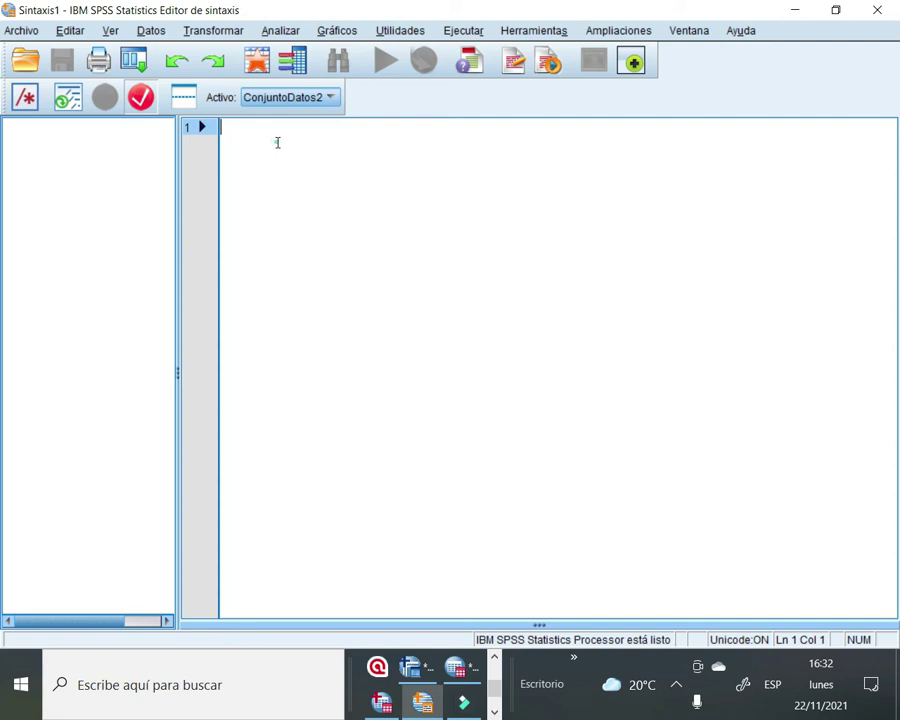
click(278, 142)
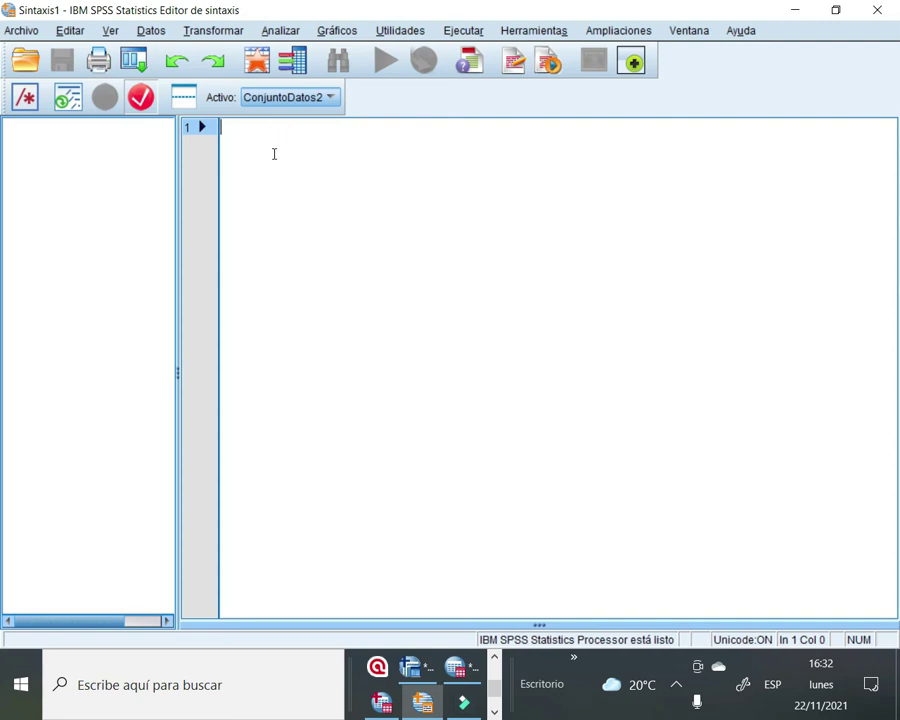
key(ctrl+v)
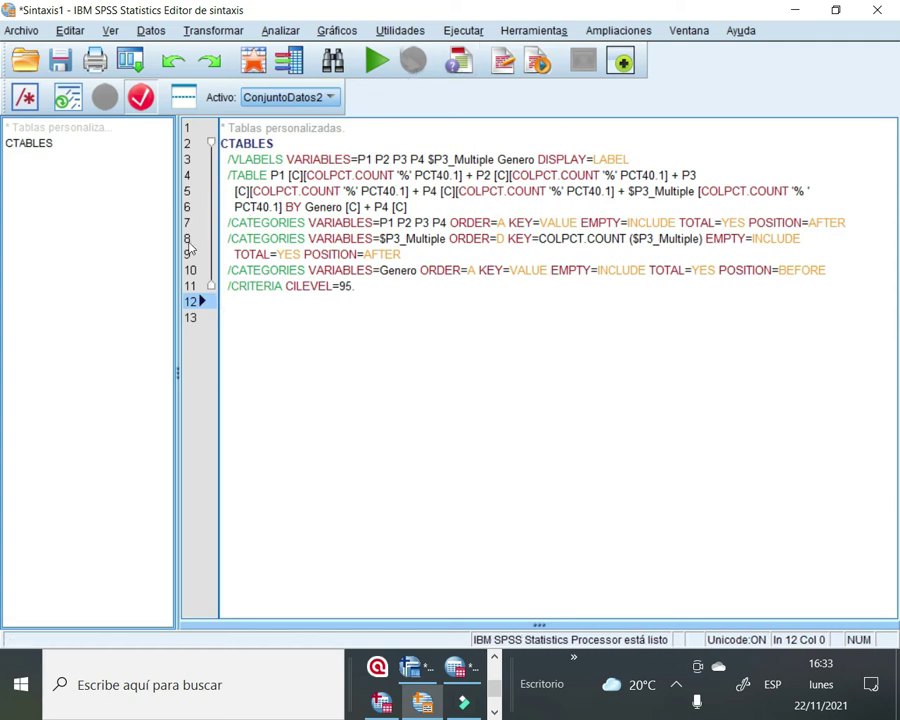
Run the syntax from its first comment line and check the custom tables in the output document
click(227, 130)
click(377, 64)
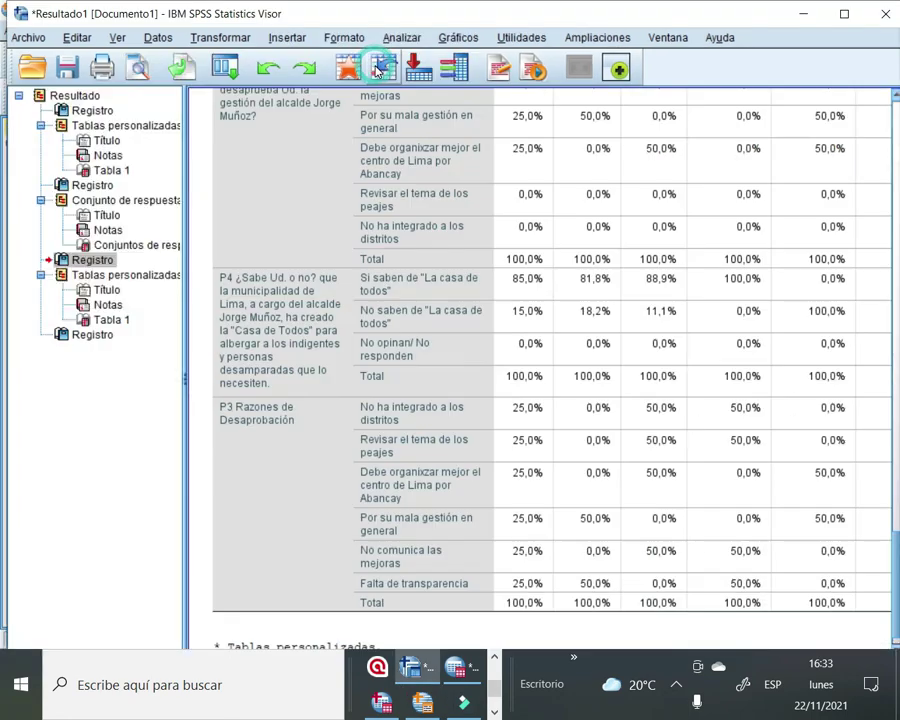
scroll(572, 511, up, 6)
scroll(572, 511, down, 11)
scroll(569, 511, up, 20)
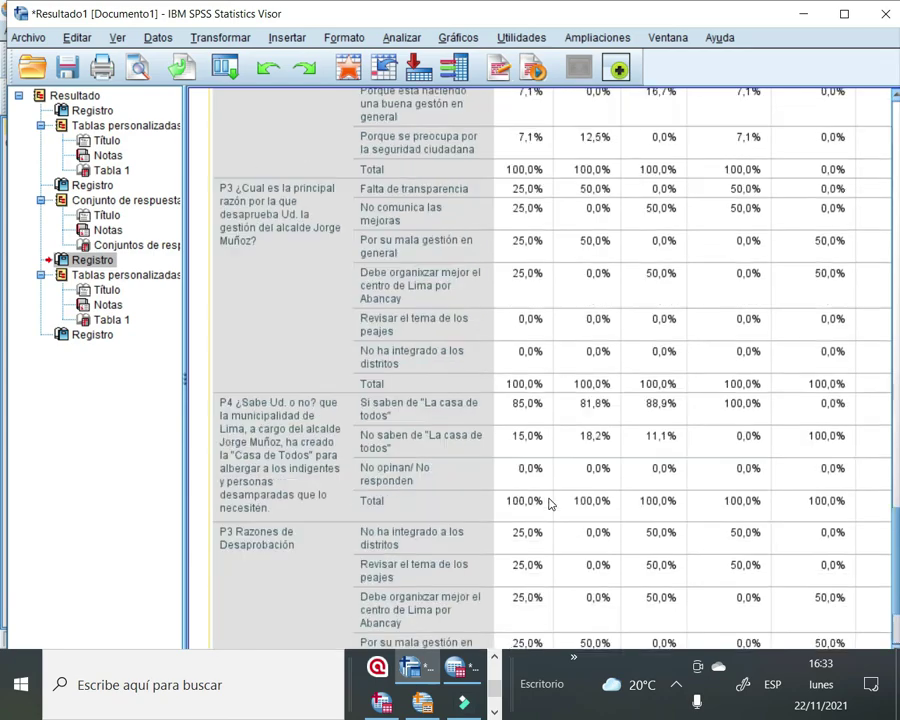
scroll(546, 504, up, 3)
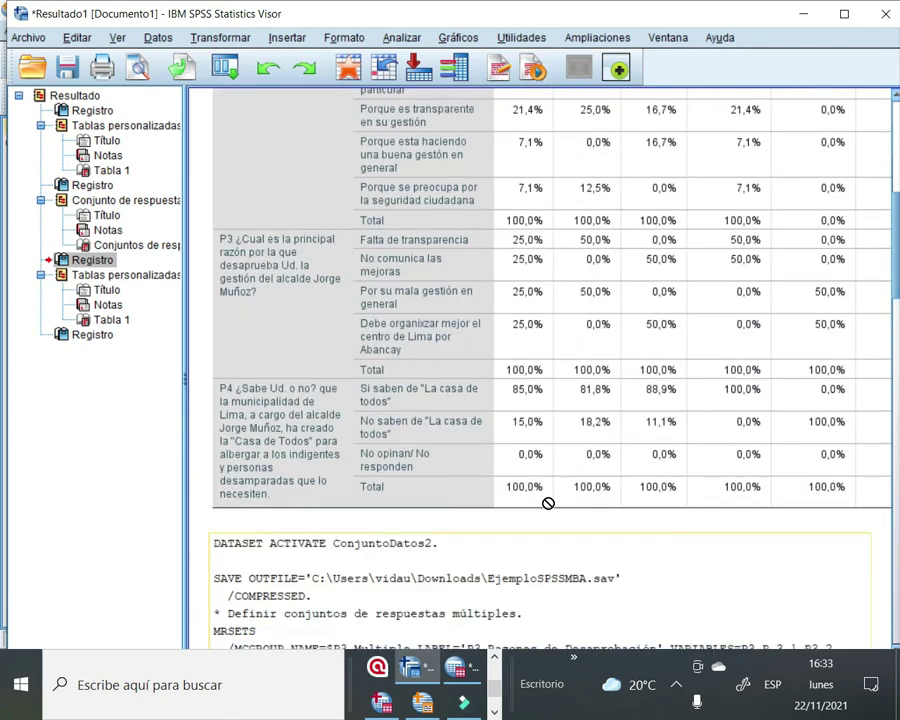
scroll(546, 504, down, 20)
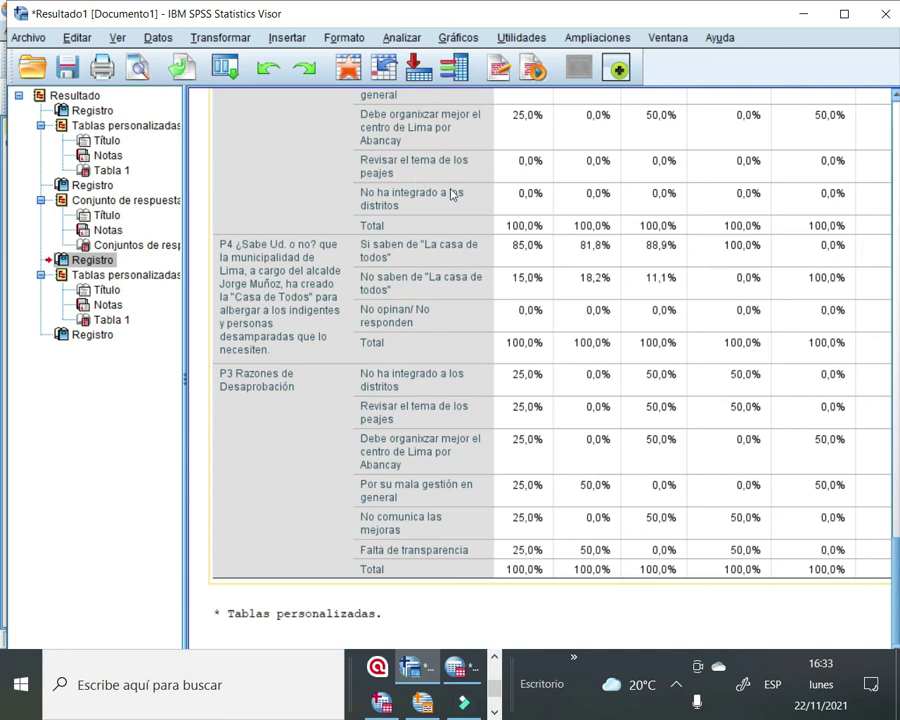
Check the variable definitions of the untitled dataset ConjuntoDatos1, and return to the Resultado1 output document
click(455, 666)
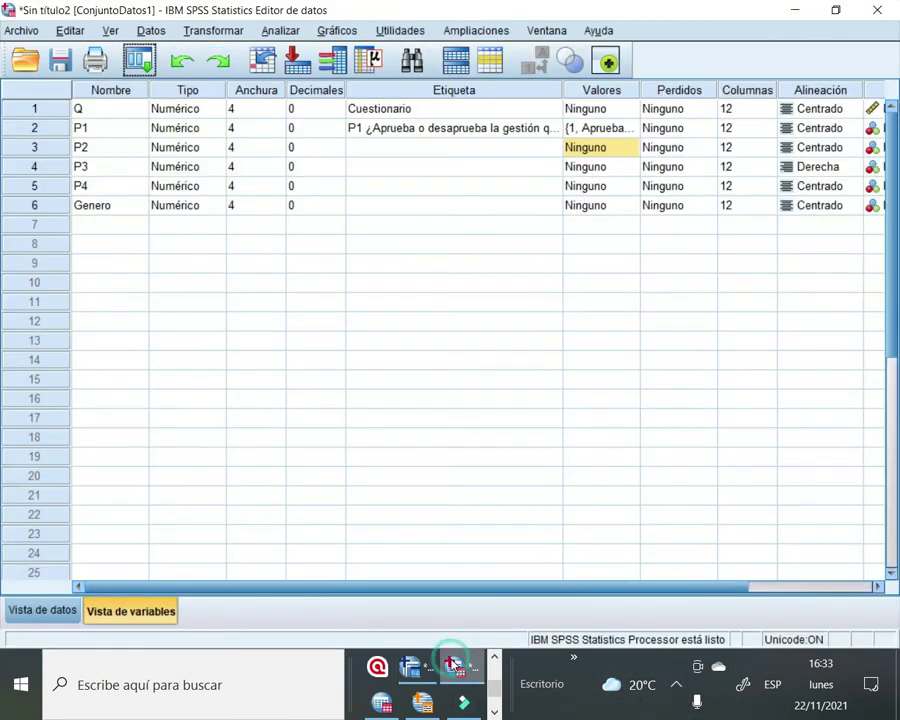
click(421, 666)
click(470, 666)
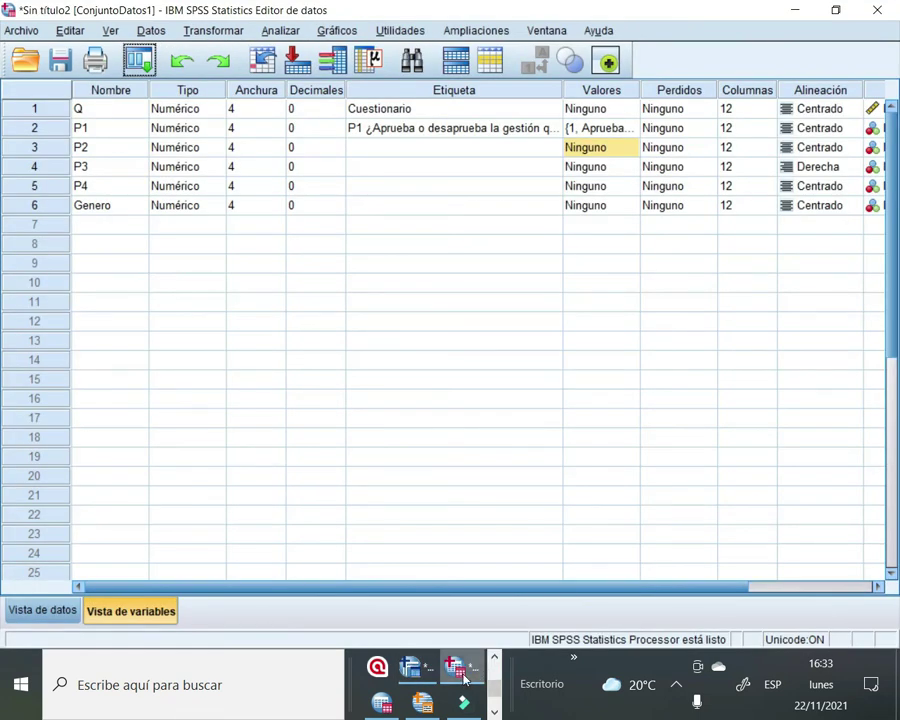
mouse_move(464, 680)
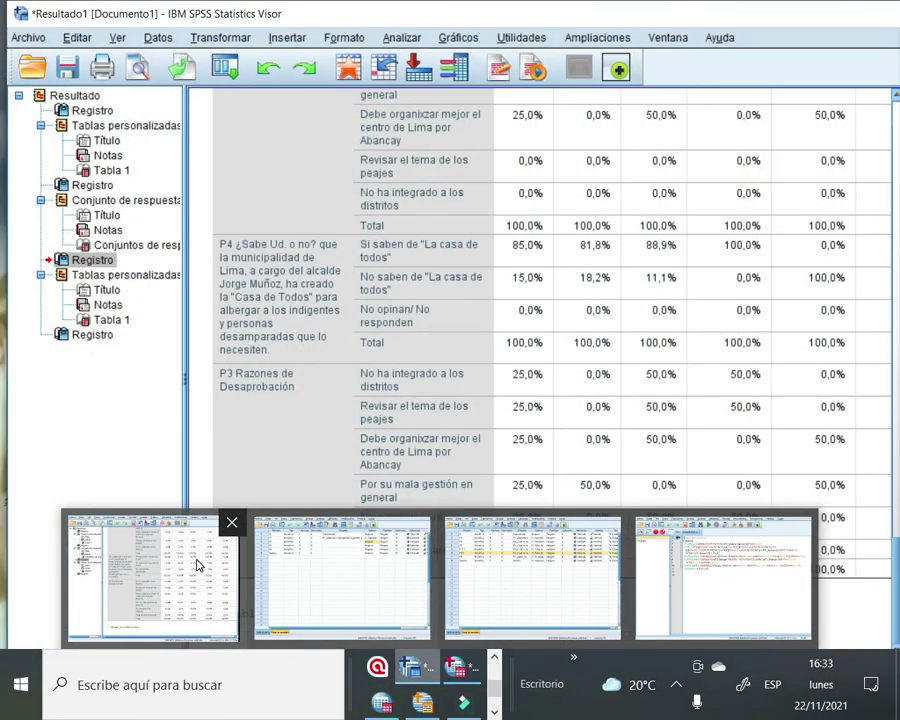
click(196, 562)
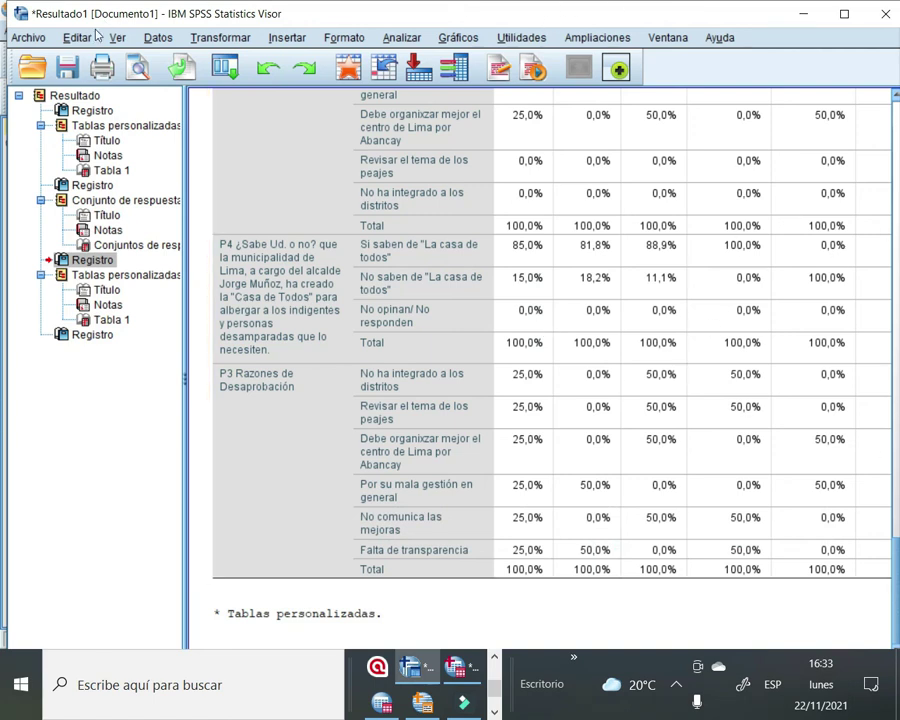
Save the output document as Resultado1 in the Downloads folder, using the viewer file type (*.spv)
click(27, 38)
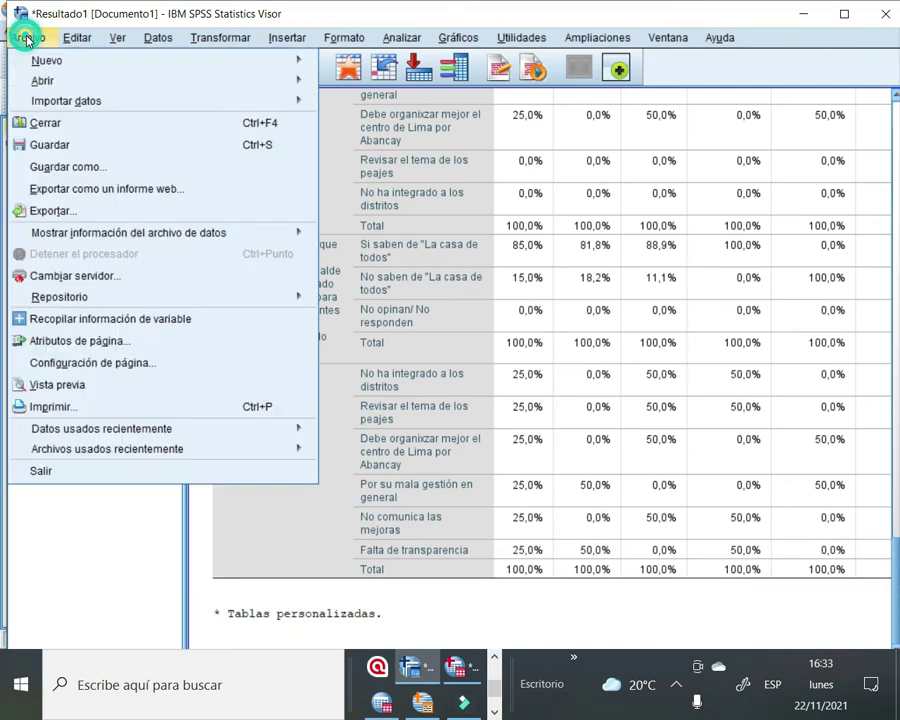
click(134, 147)
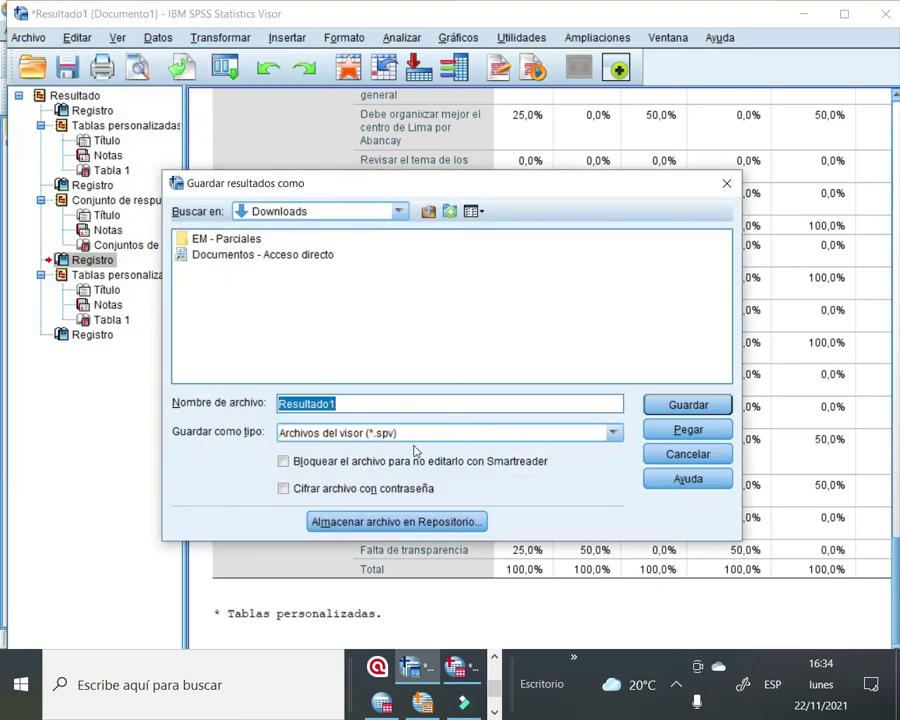
click(677, 410)
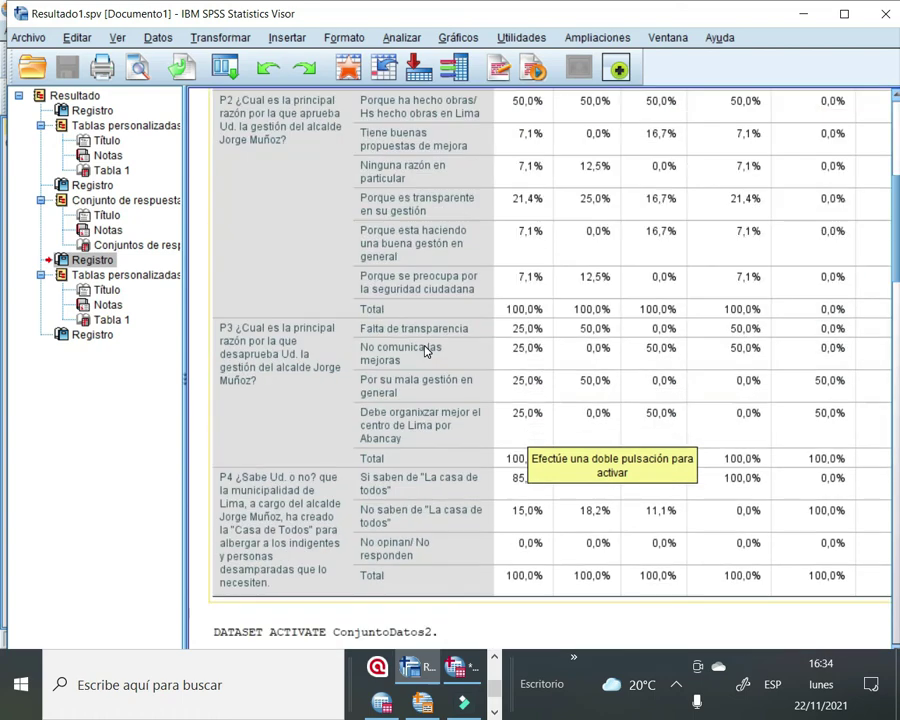
scroll(394, 342, up, 5)
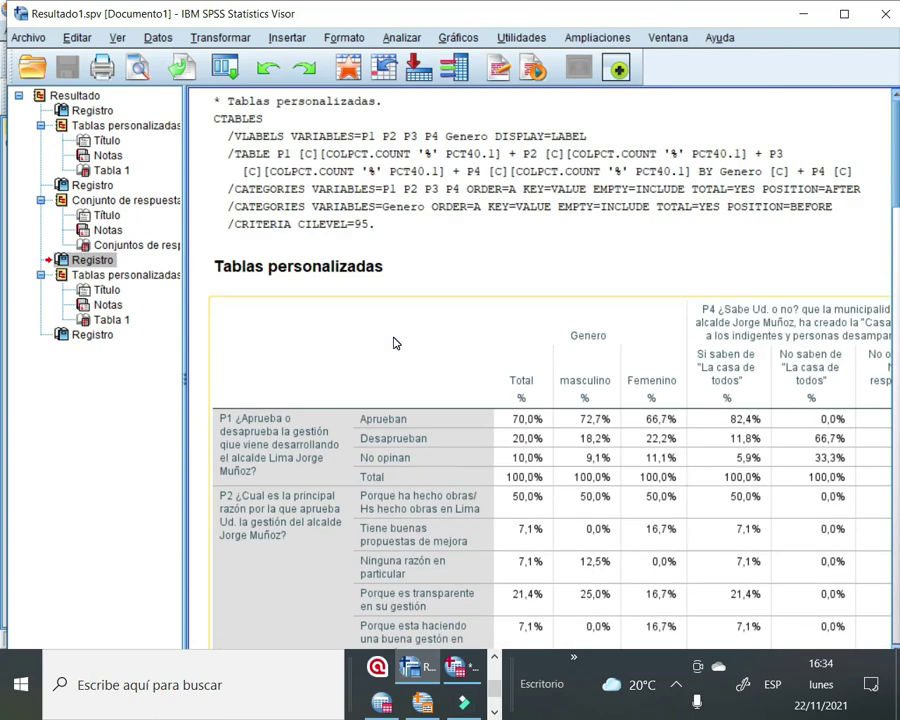